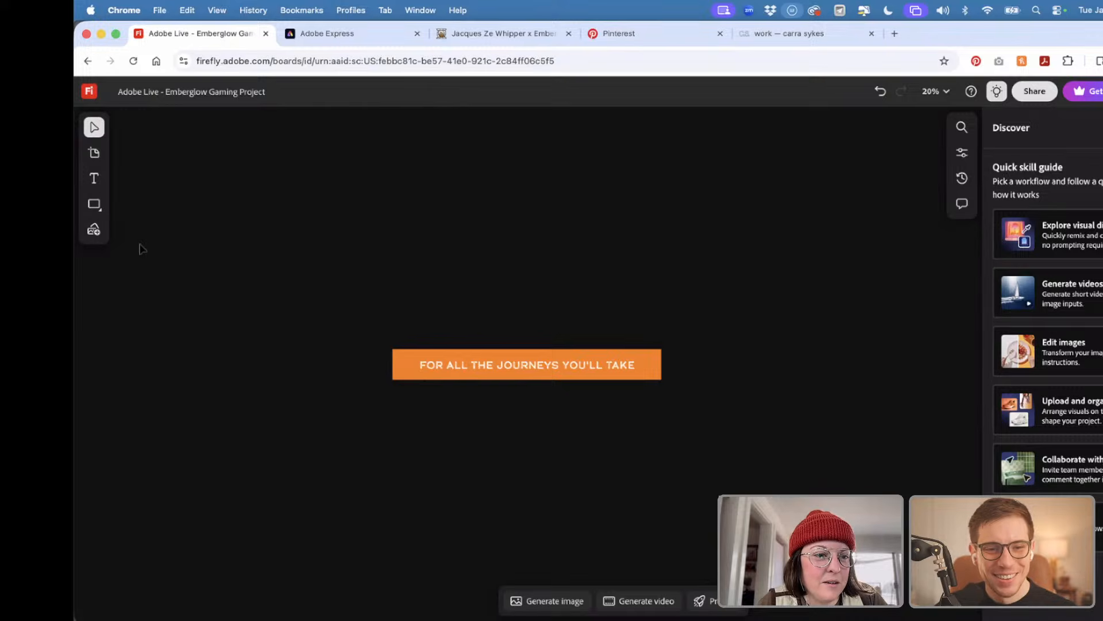
left_click(95, 207)
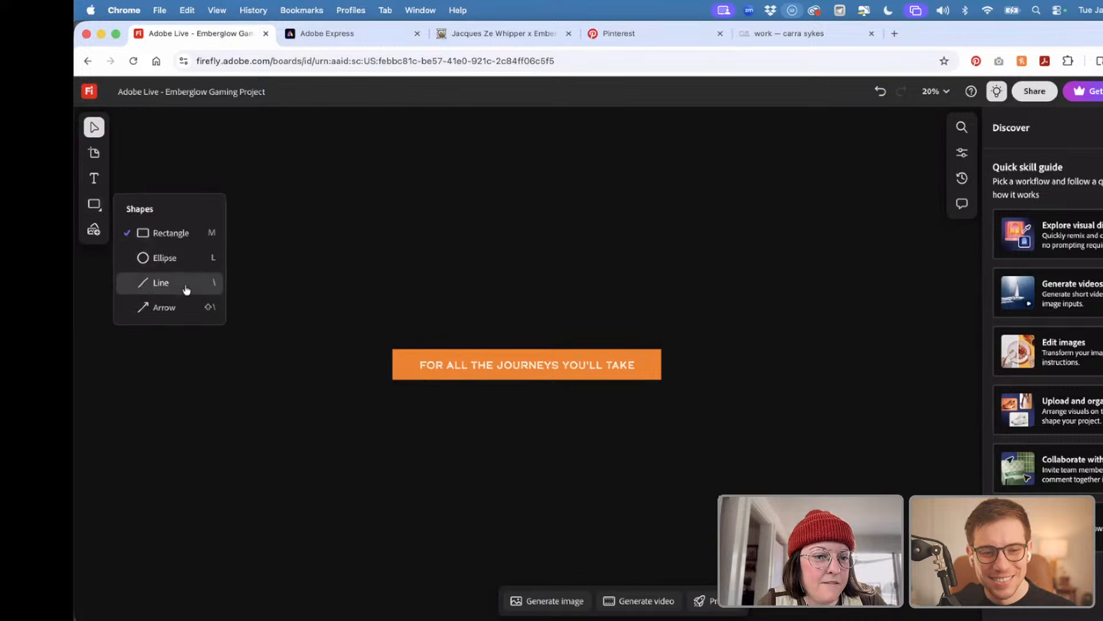
left_click(456, 426)
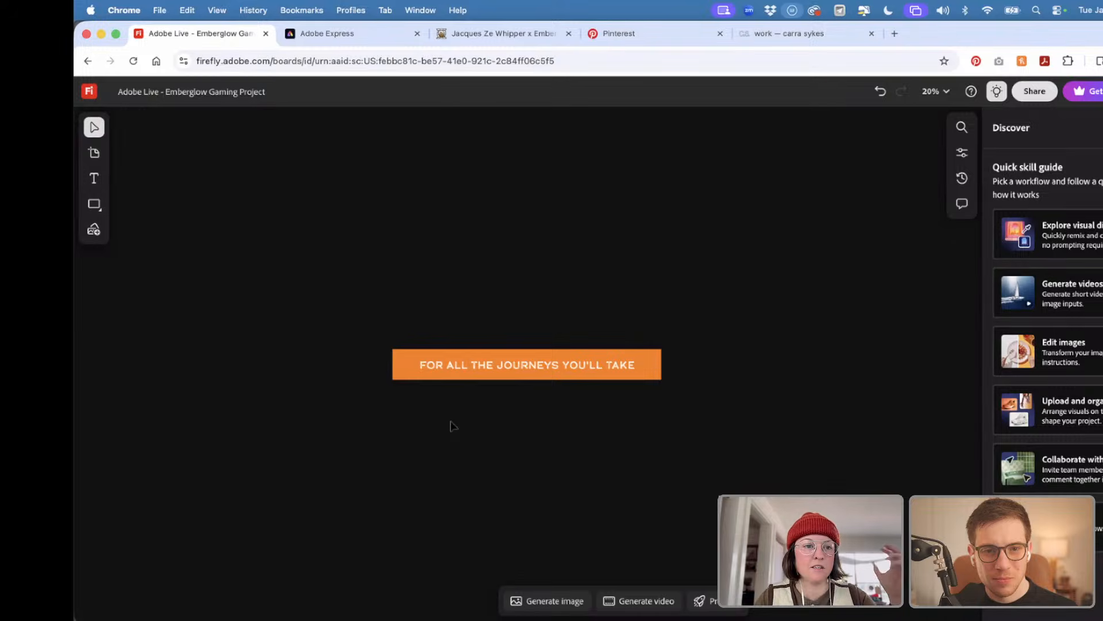
left_click(94, 204)
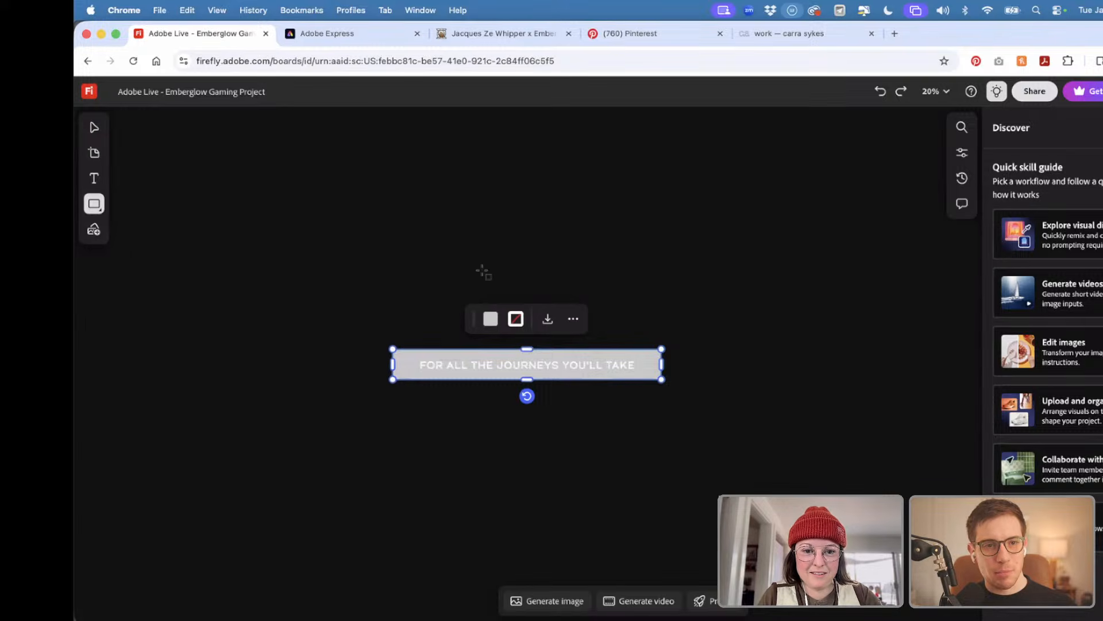
key("v")
left_click(497, 238)
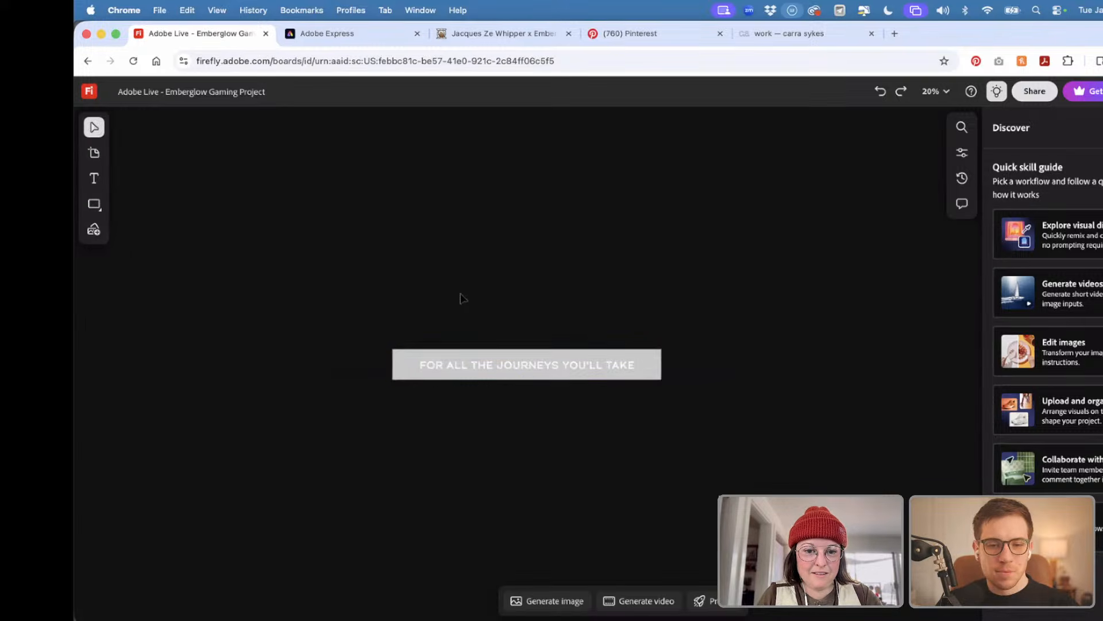
- Fill the rectangle behind the text FOR ALL THE JOURNEYS YOU'LL TAKE with orange
left_click(439, 377)
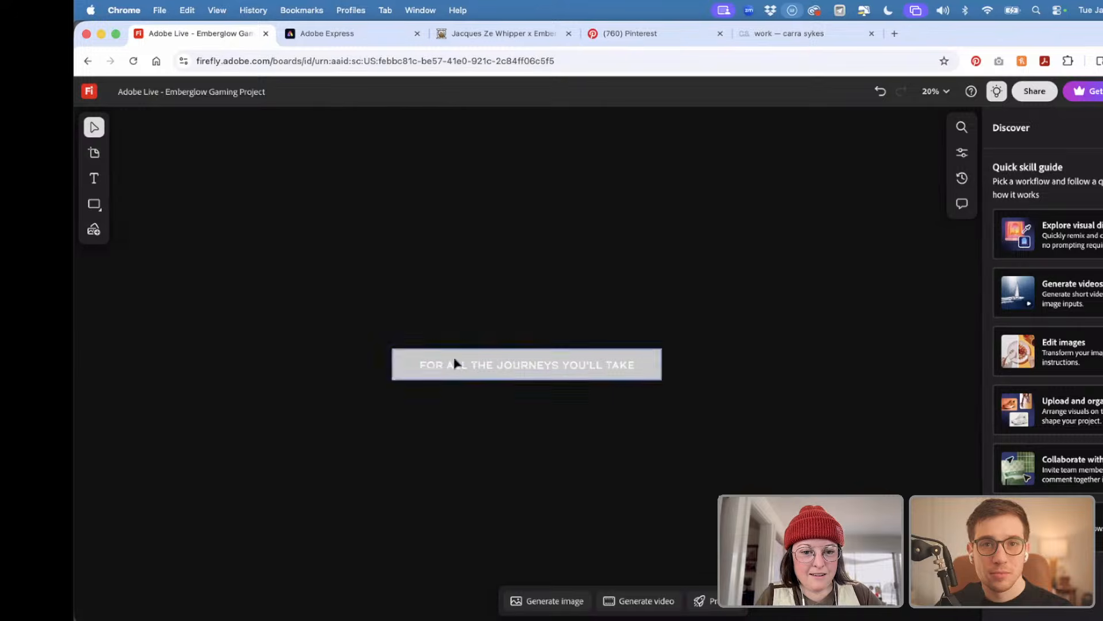
left_click(491, 319)
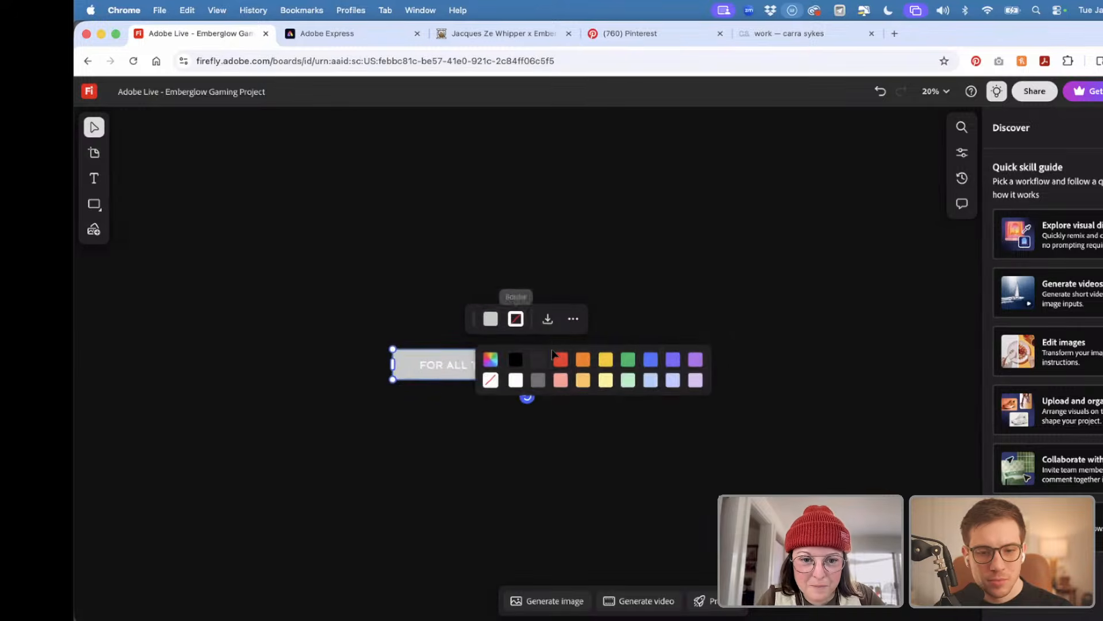
left_click(586, 360)
left_click(543, 462)
- Draw an orange line rising diagonally outward from the tagline box's upper-right corner, aligning its start with the corner and shortening it
left_click(93, 203)
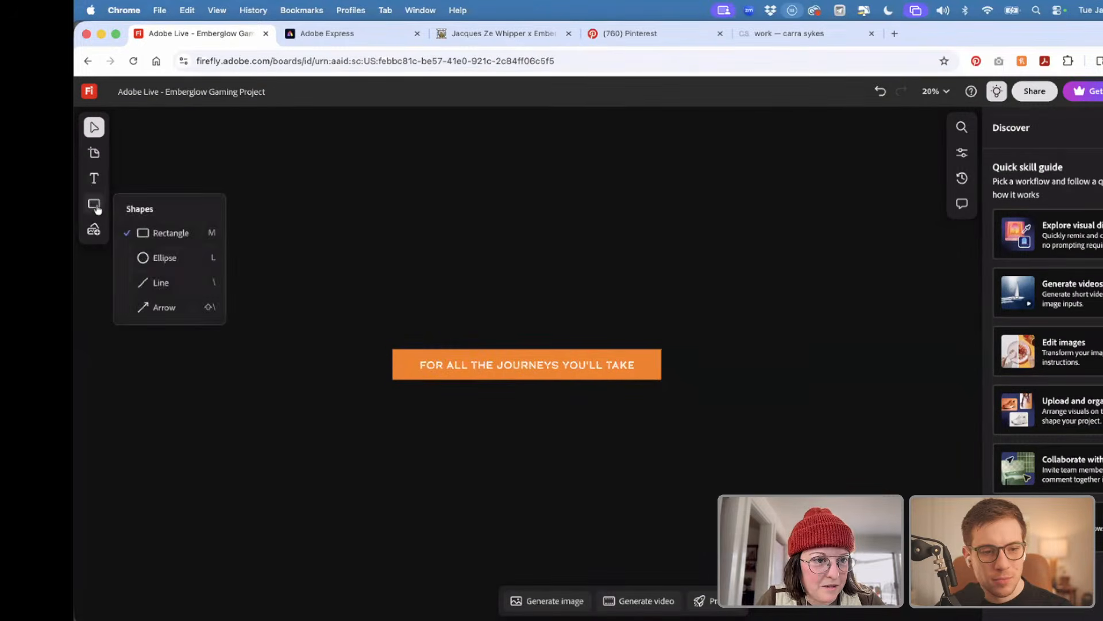
left_click(156, 290)
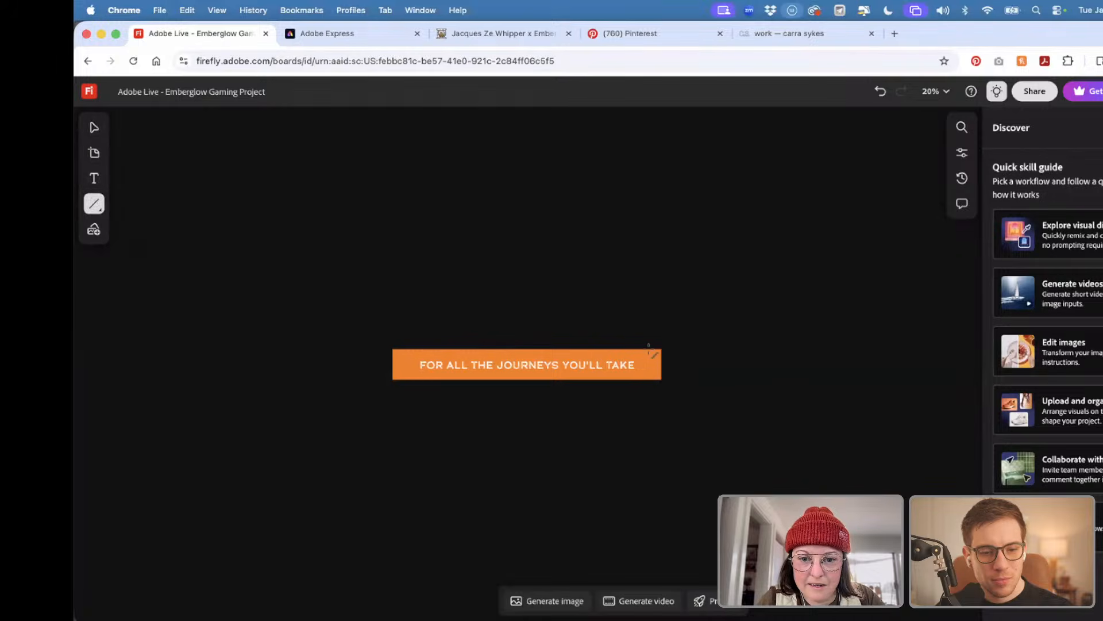
mouse_move(648, 352)
left_mouse_down()
mouse_move(759, 256)
mouse_move(756, 267)
left_mouse_up()
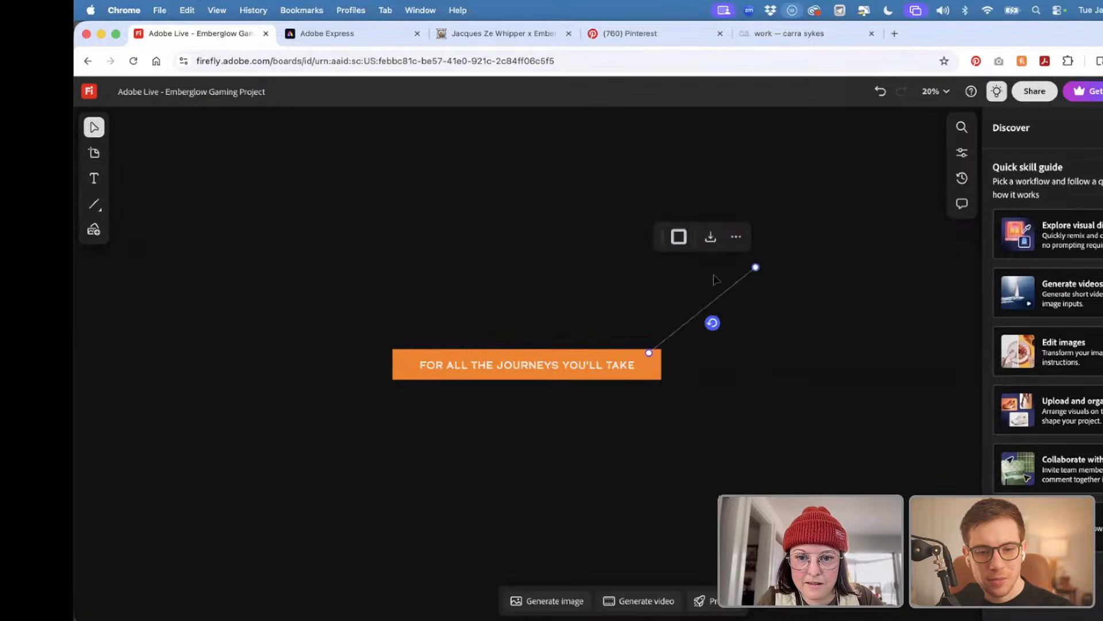
left_click(679, 236)
left_click(746, 279)
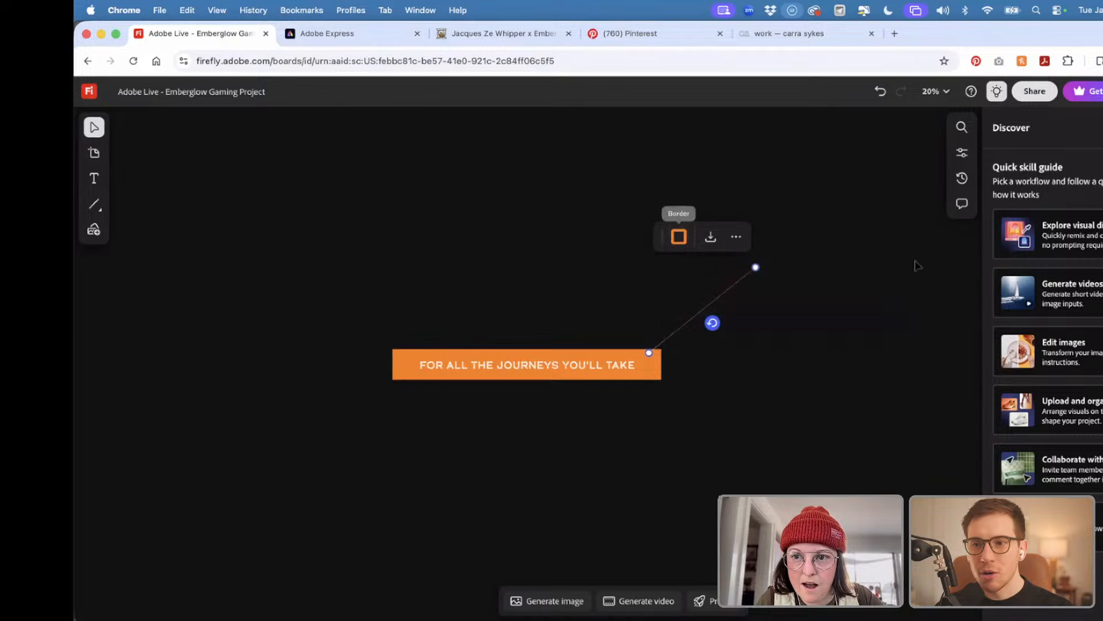
left_click(907, 264)
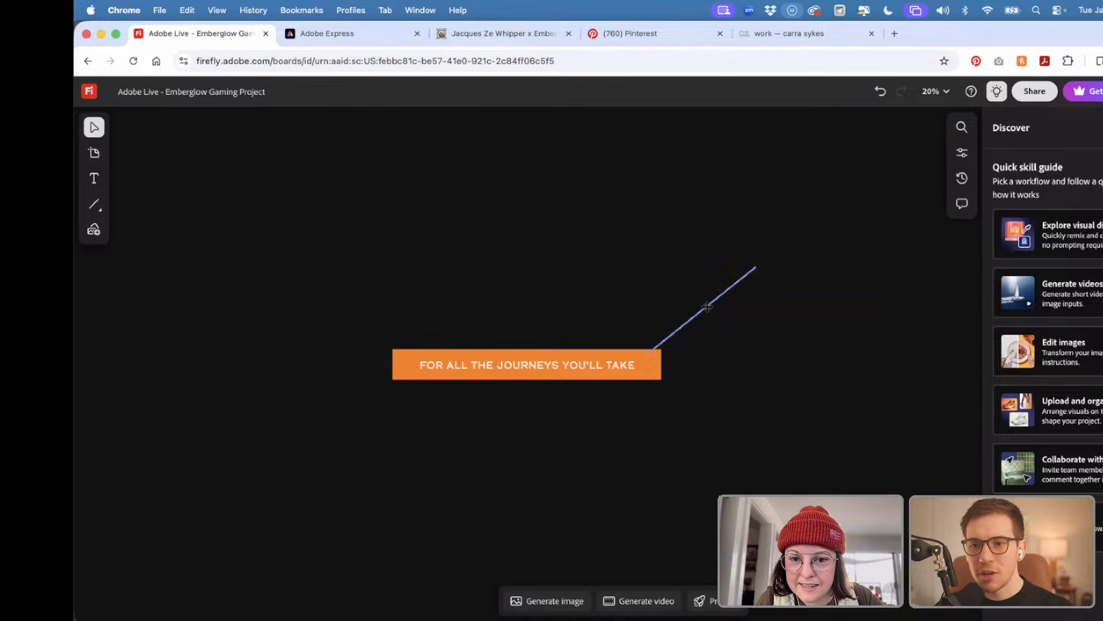
left_click_drag(707, 307, 714, 307)
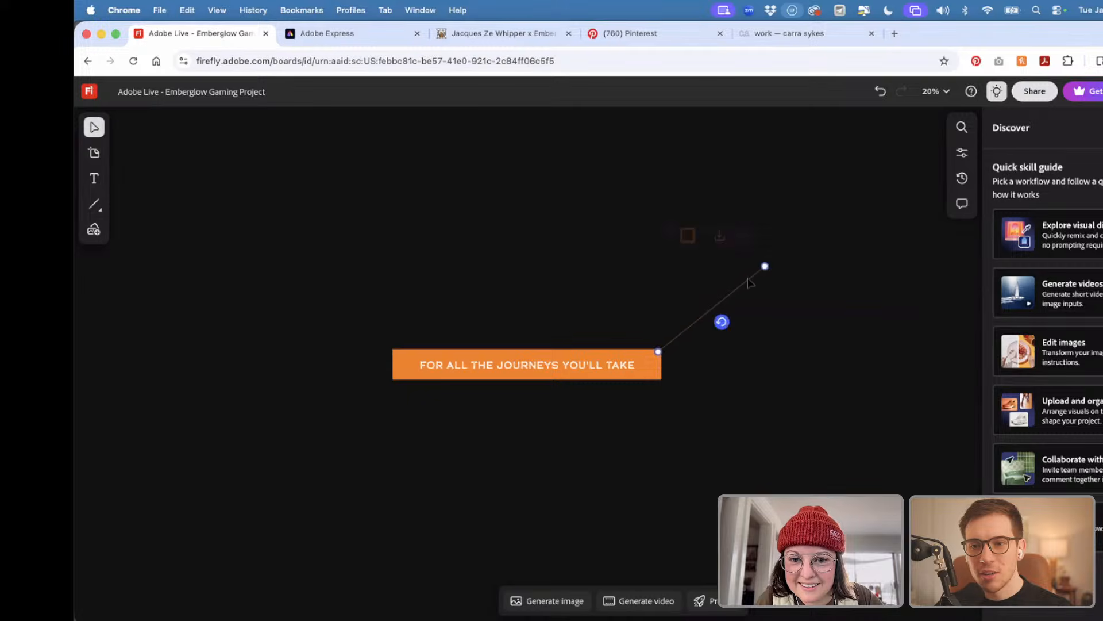
left_click_drag(764, 266, 712, 300)
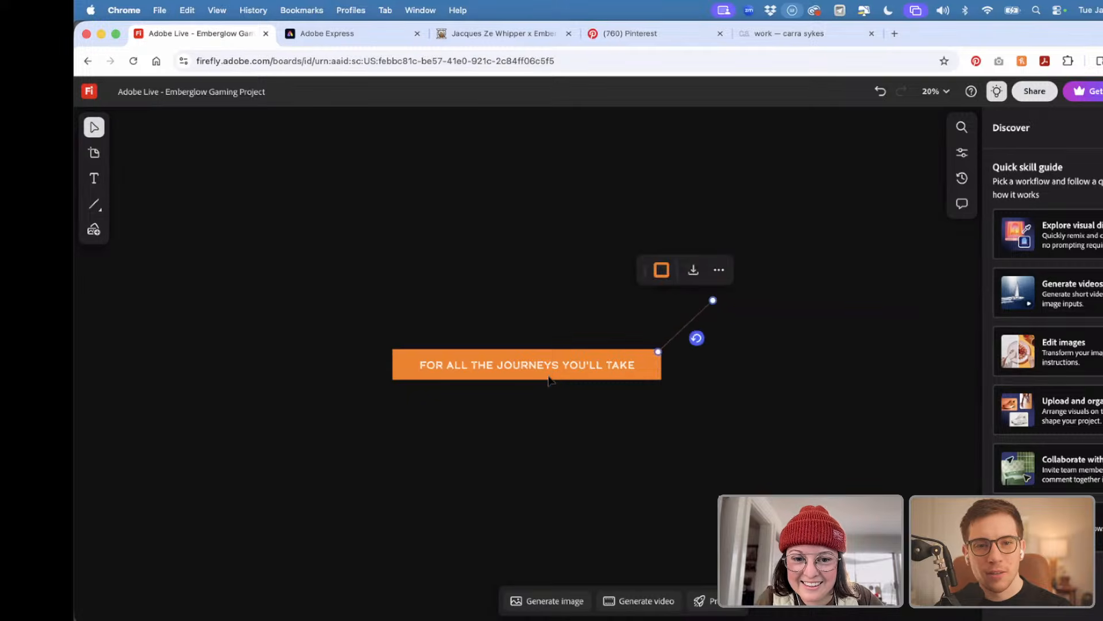
- Draw a second orange line rising steeply from the left part of the tagline box's top edge
left_click(94, 204)
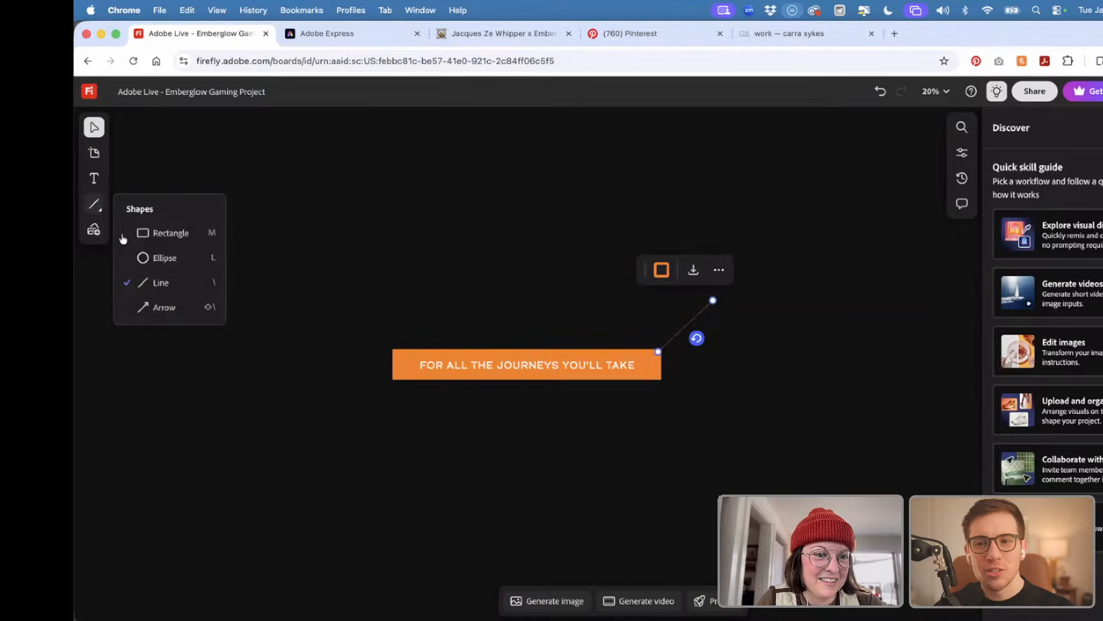
left_click(163, 288)
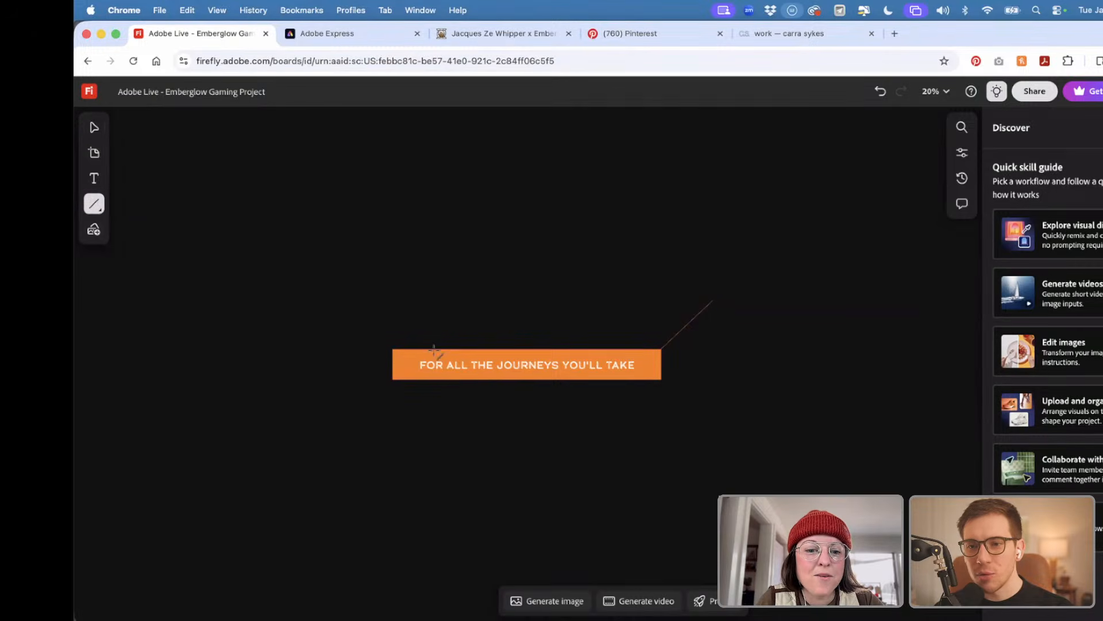
left_click_drag(434, 351, 402, 228)
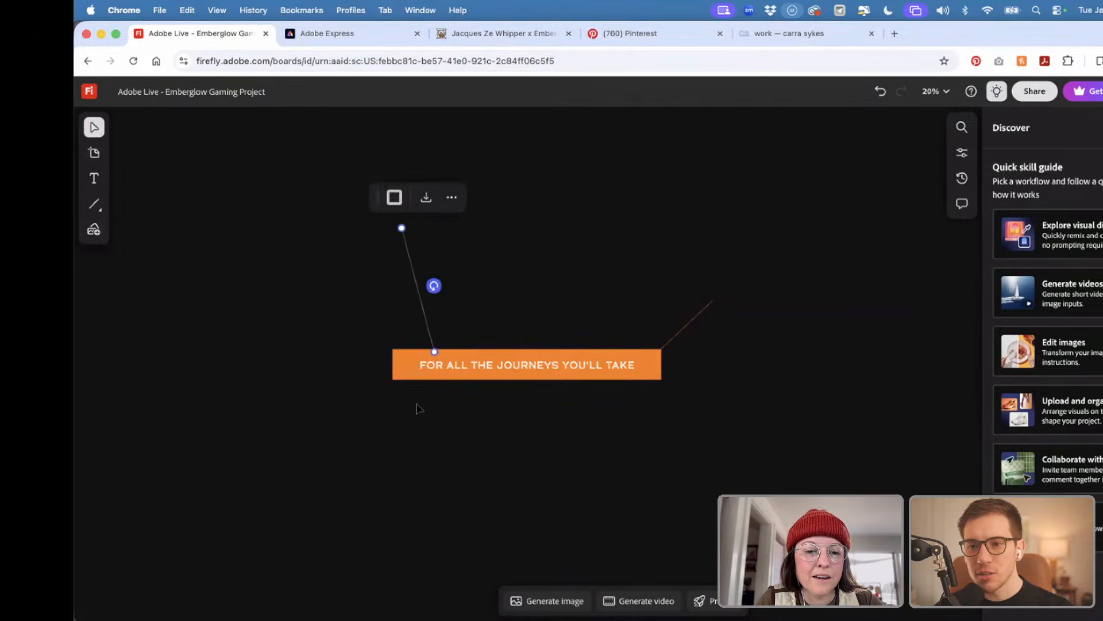
left_click(394, 197)
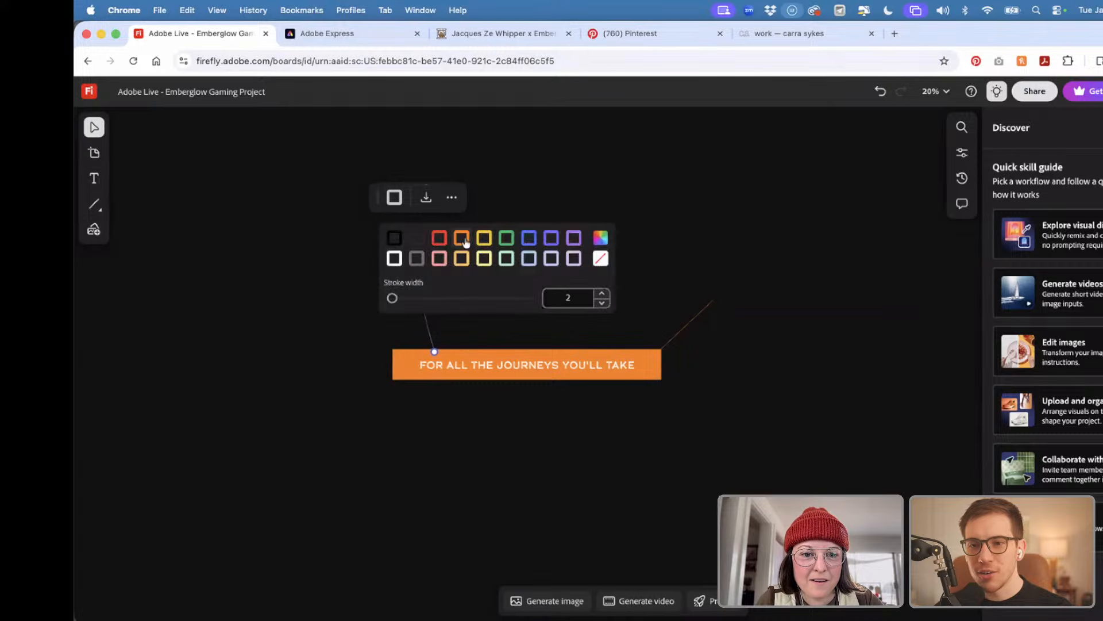
left_click(466, 241)
left_click(604, 497)
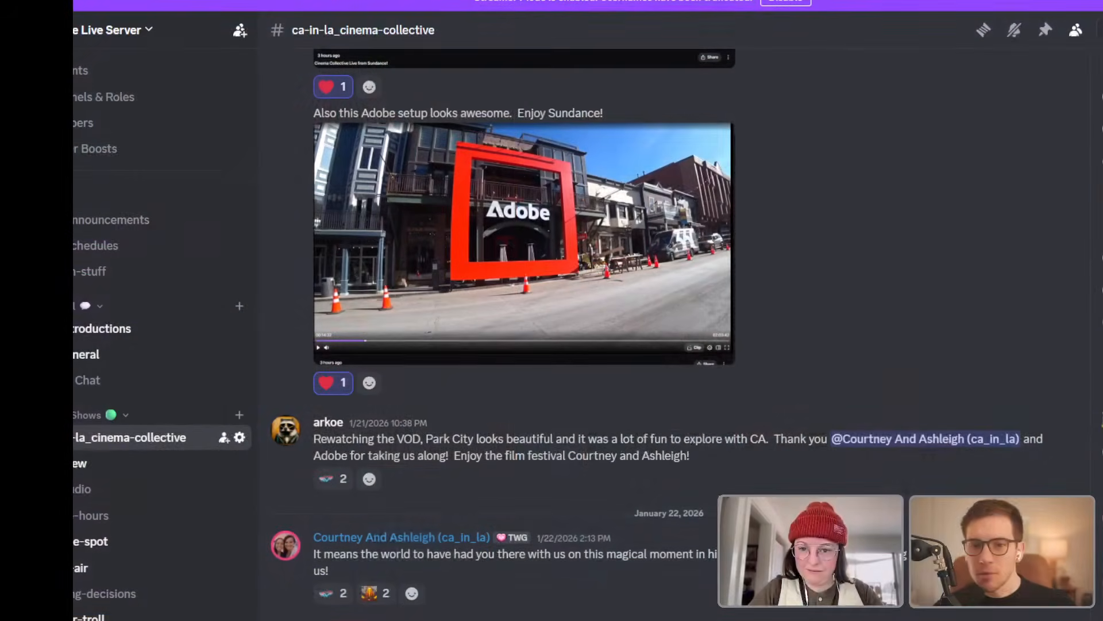
- Open the schedules channel in Discord and examine the January 26–30 show schedule up close, plus the earlier weeks' schedules
left_click(113, 246)
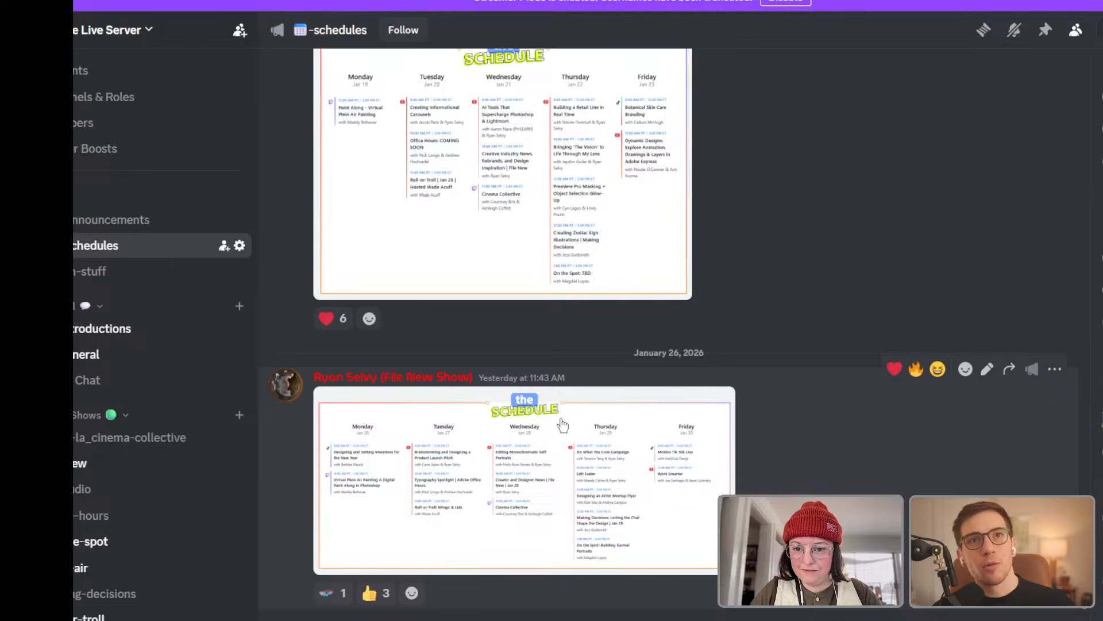
left_click(535, 513)
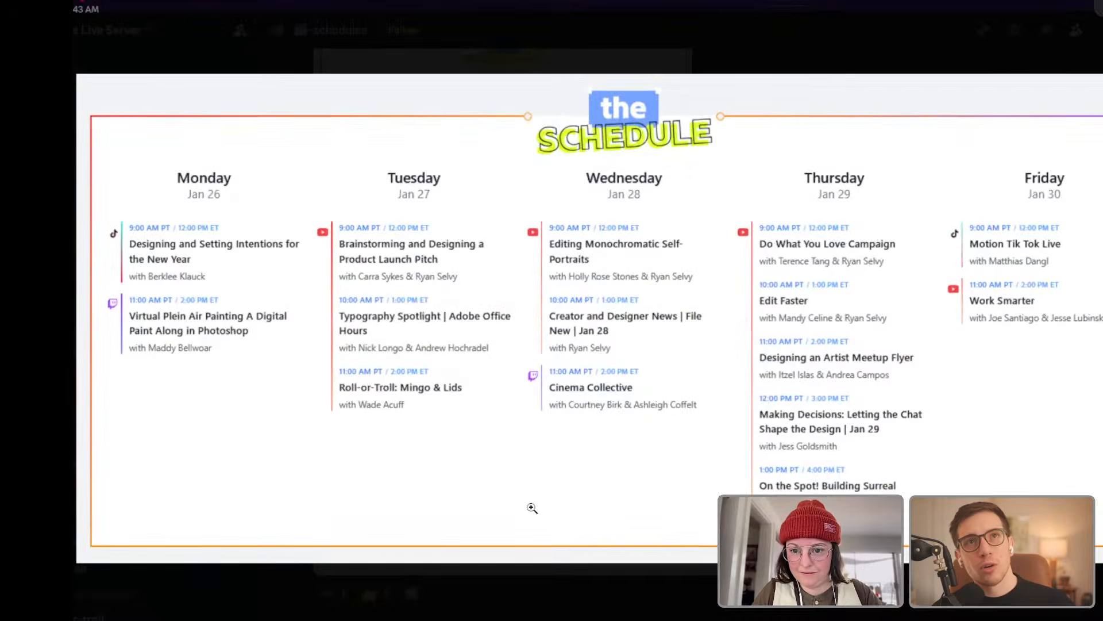
left_click(391, 254)
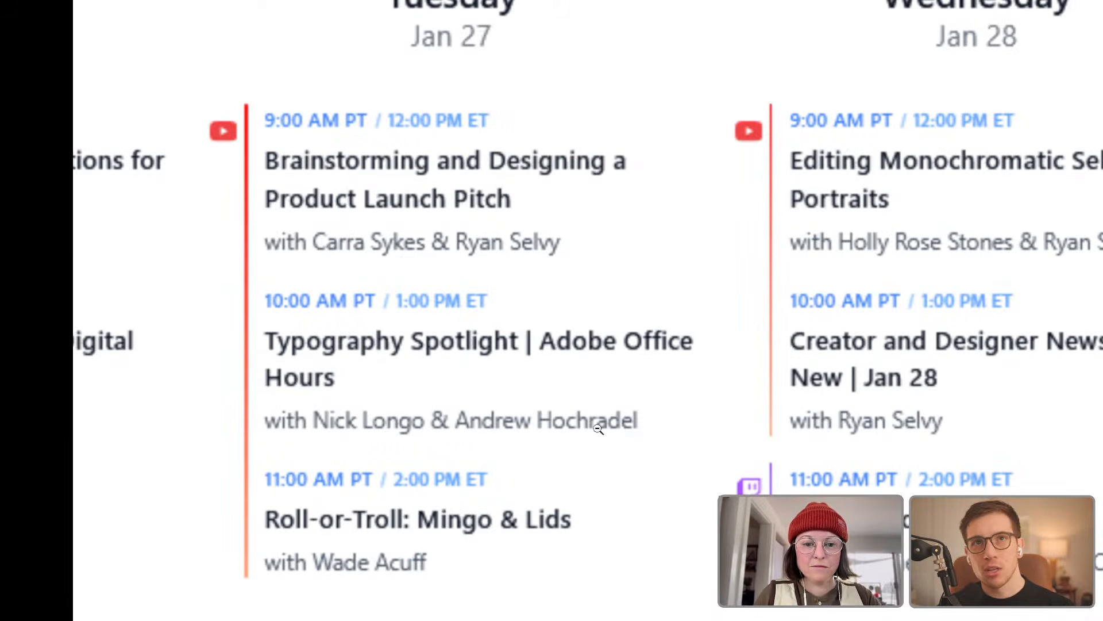
left_click(599, 475)
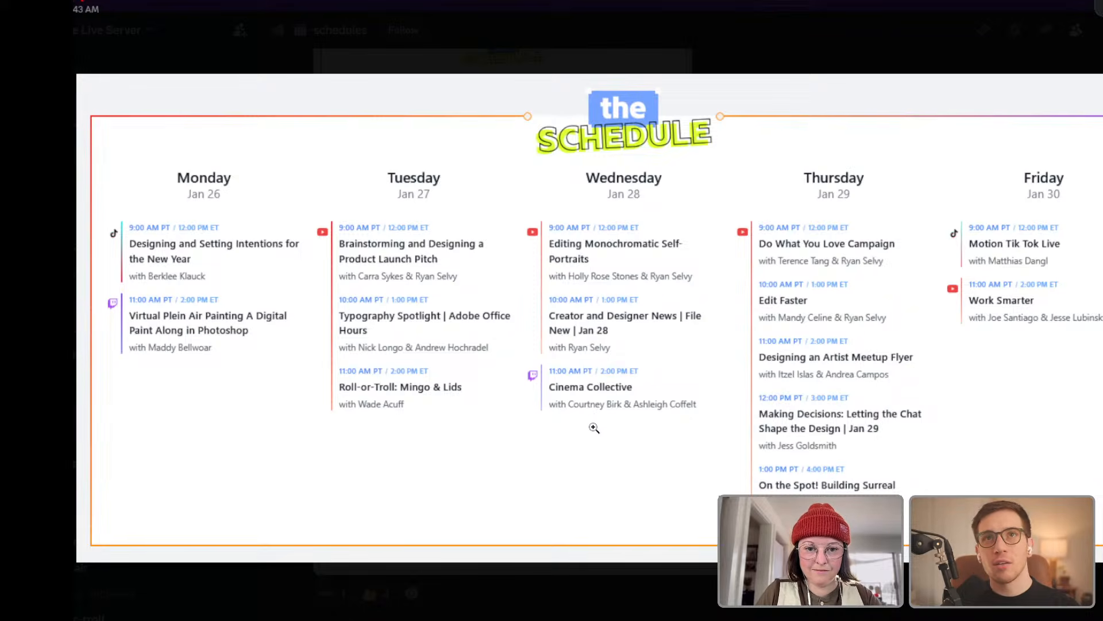
left_click(605, 402)
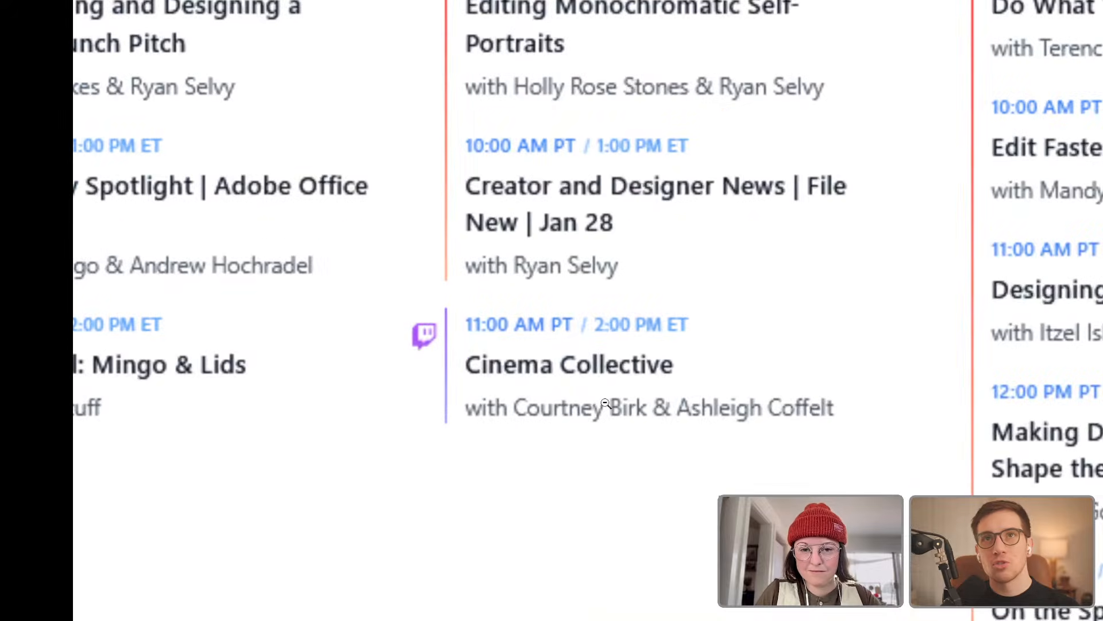
left_click(696, 401)
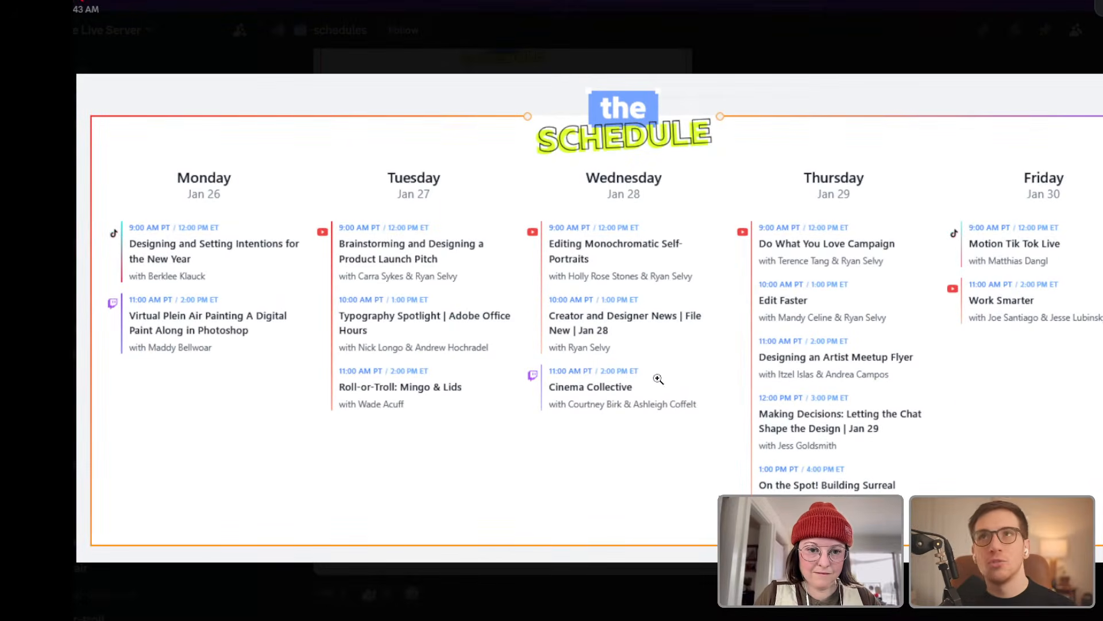
left_click(1064, 249)
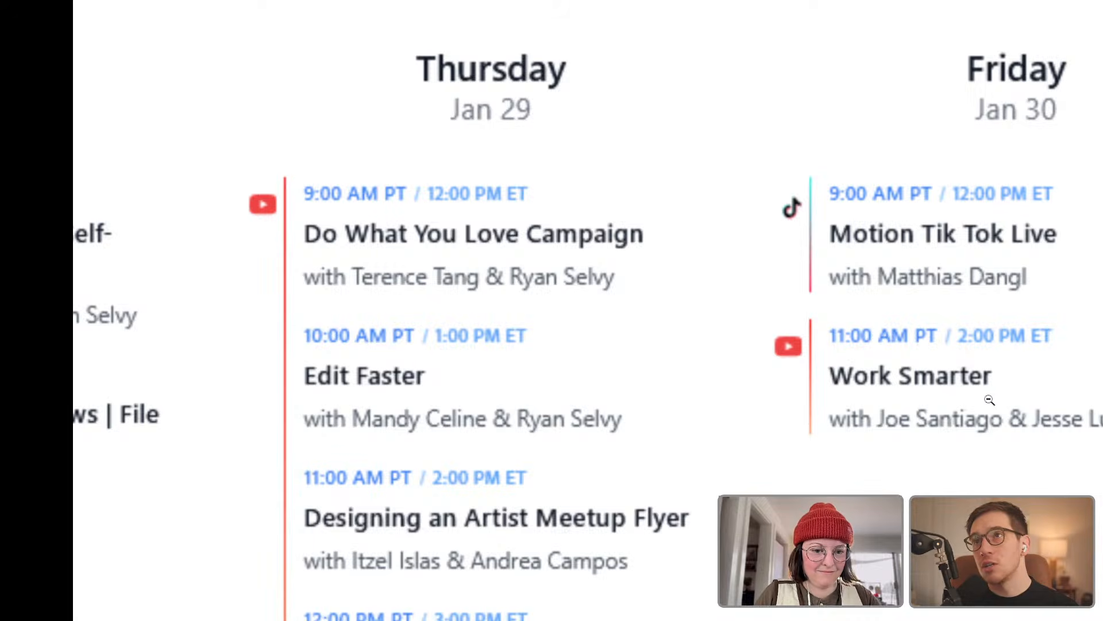
left_click(990, 400)
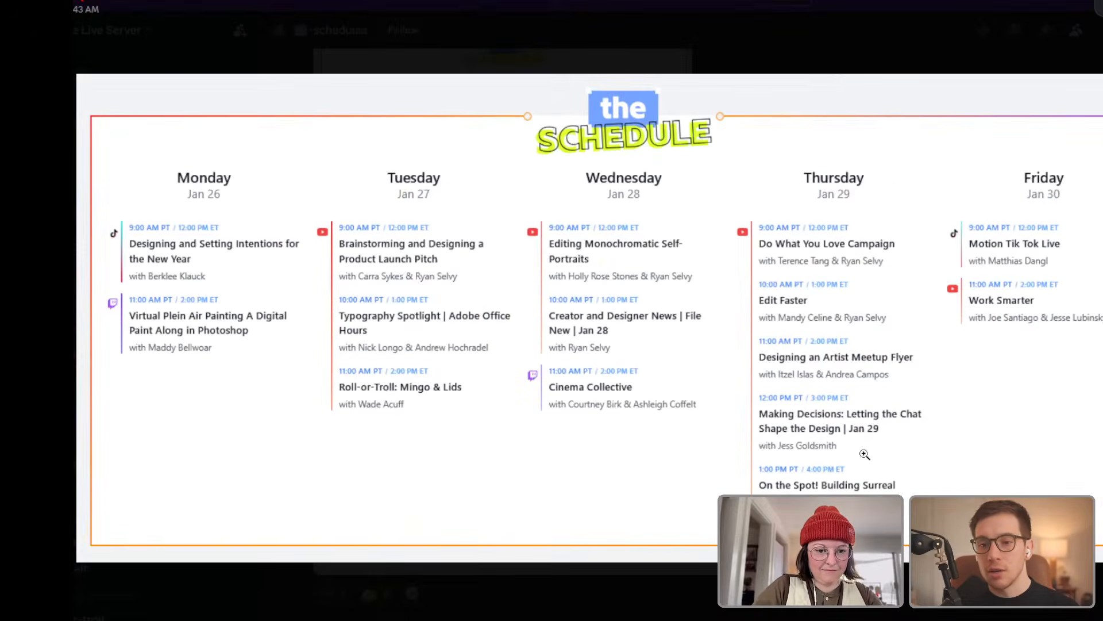
left_click(650, 608)
scroll(639, 453, "up", 12)
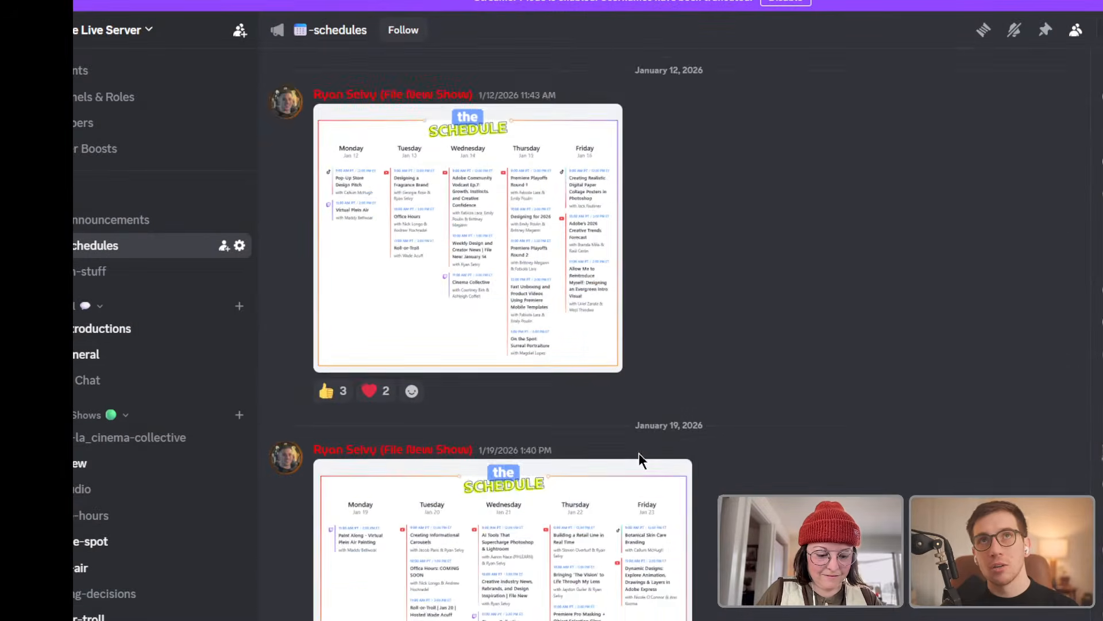
scroll(637, 460, "down", 12)
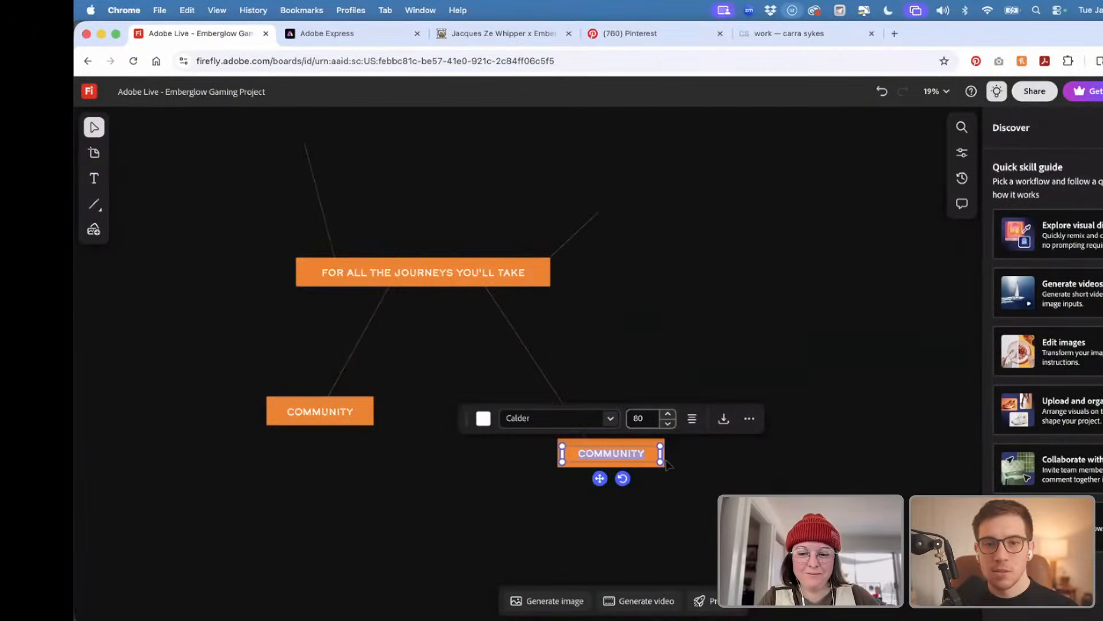
- Replace the text in the COMMUNITY box at the end of the lower-right line with FORESTS
scroll(695, 492, "down", 2)
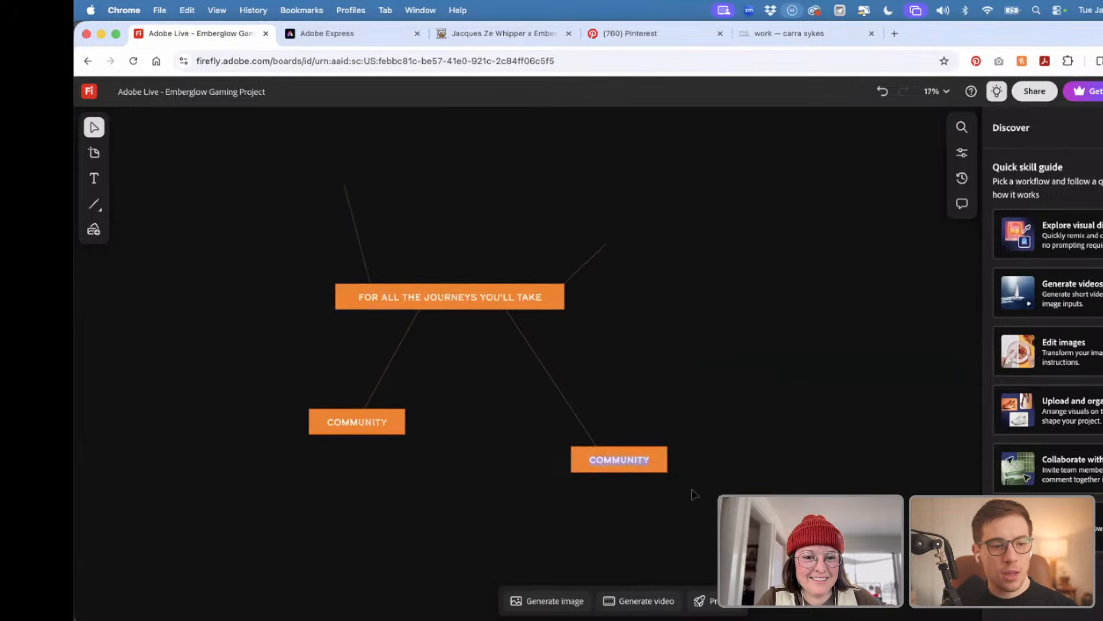
scroll(693, 493, "up", 1)
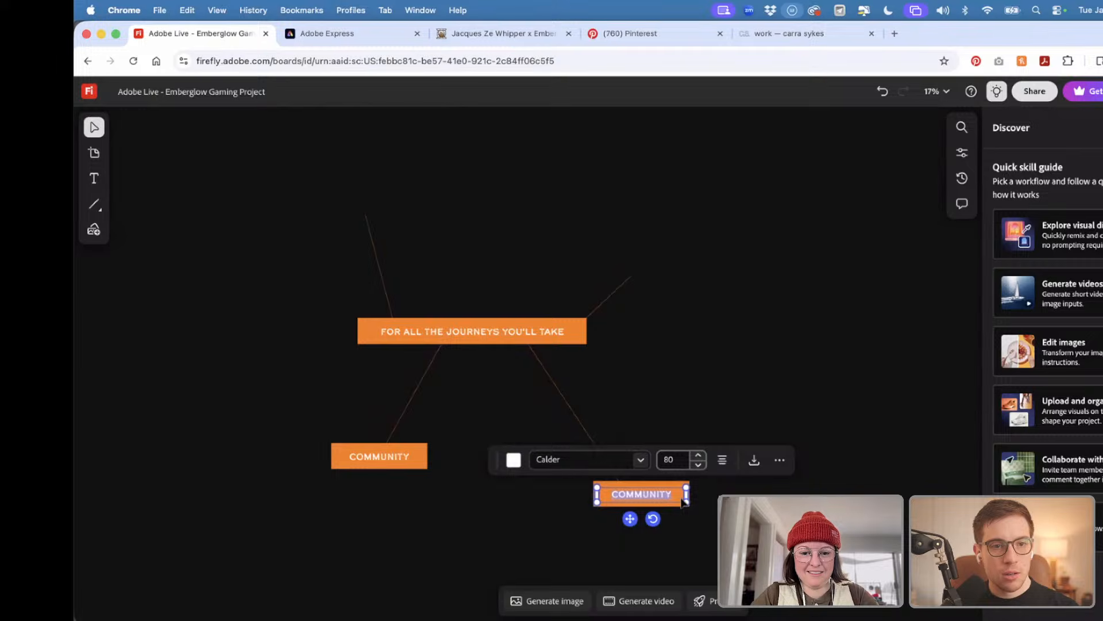
type("FO")
key("BackSpace")
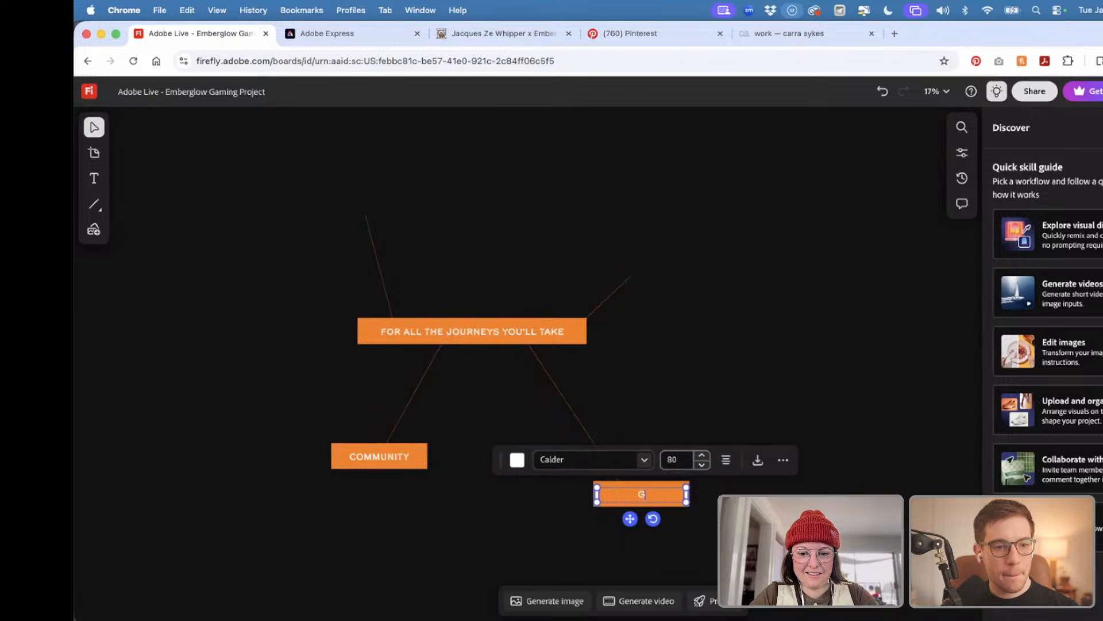
type("OREST")
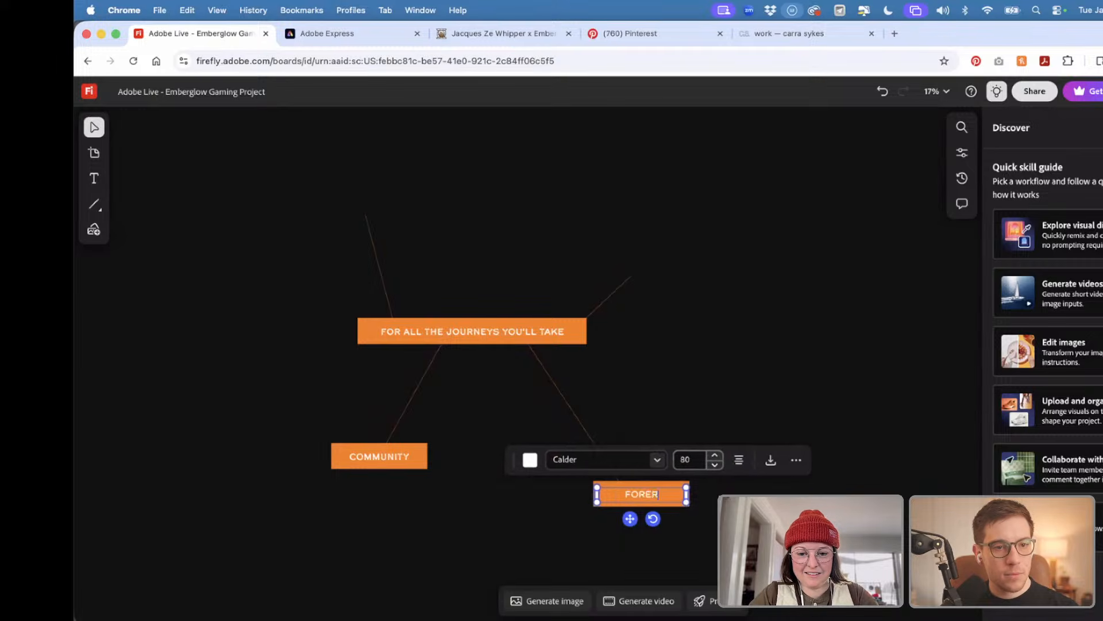
type("S")
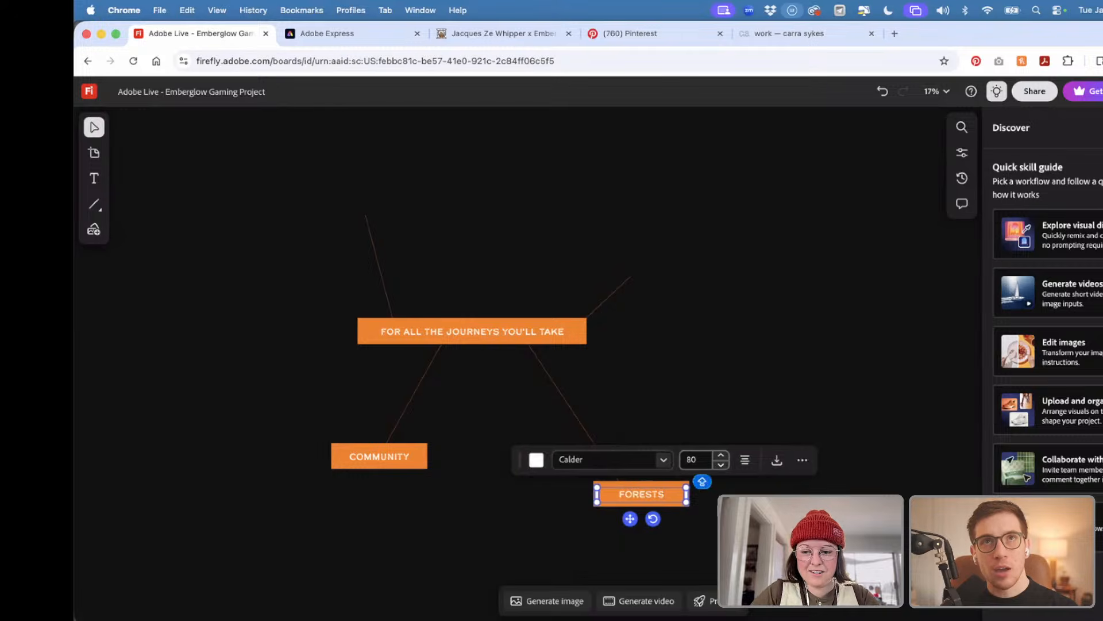
key("Escape")
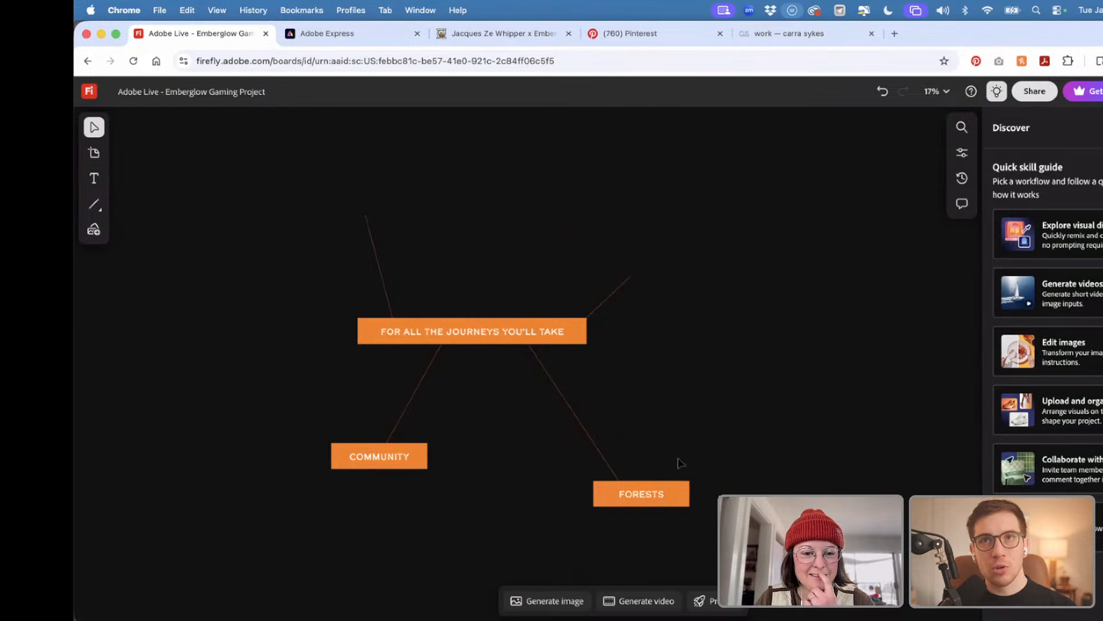
- Duplicate the FORESTS box and place the copy at the end of the upper-right line
left_click(672, 493)
left_click_drag(673, 496, 700, 264)
left_click(699, 328)
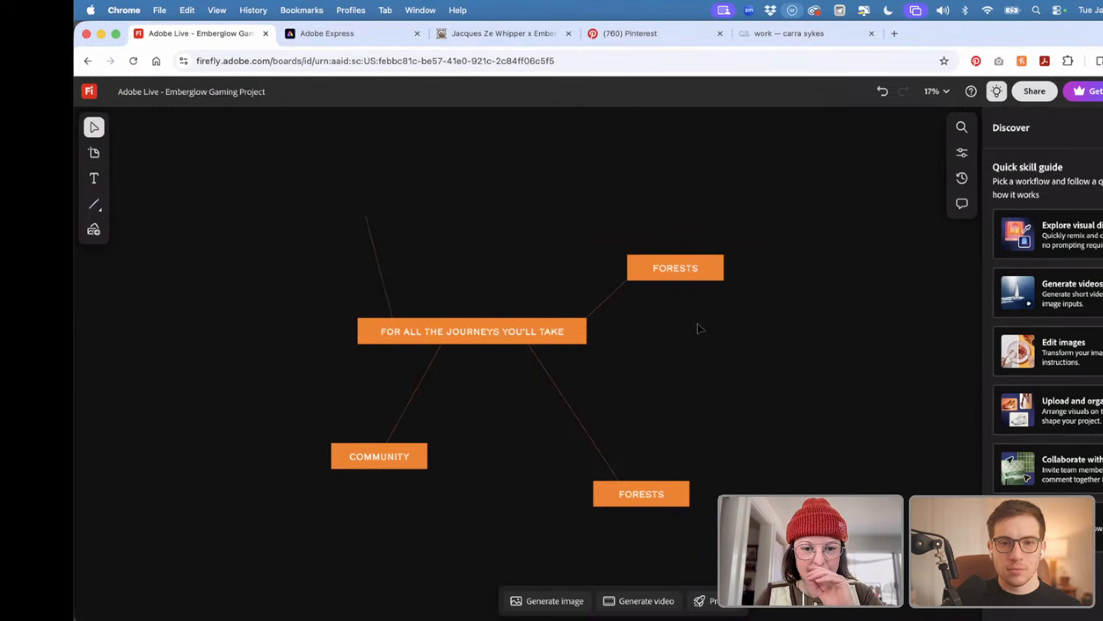
- Replace the text in the FORESTS box at the end of the tagline's upper-right line with CASTLE
scroll(699, 328, "down", 3)
scroll(699, 328, "up", 3)
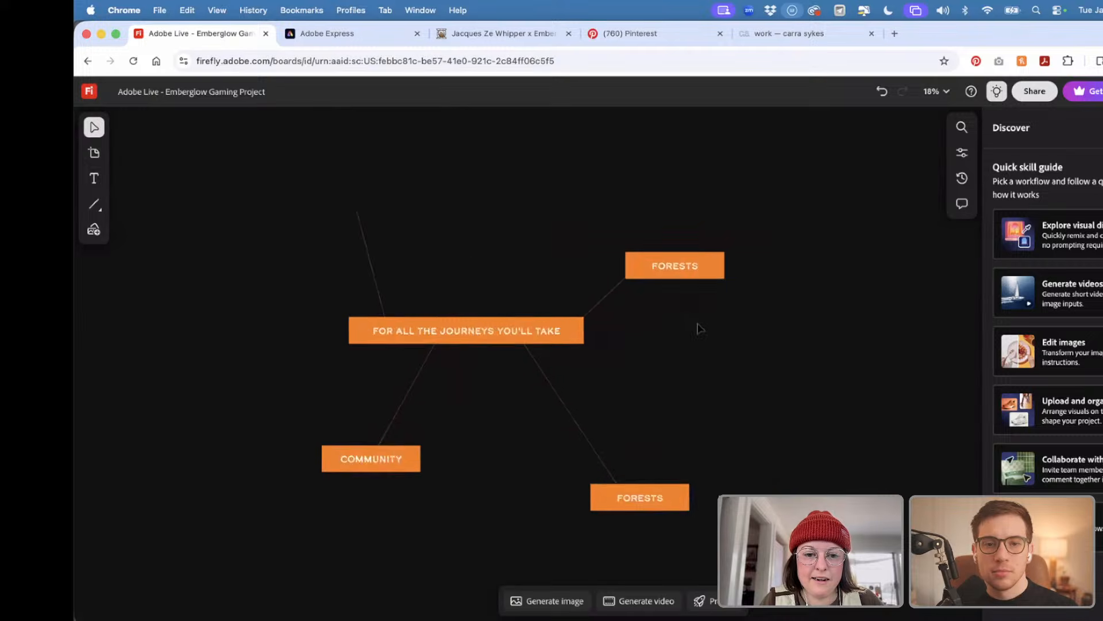
scroll(699, 327, "down", 5)
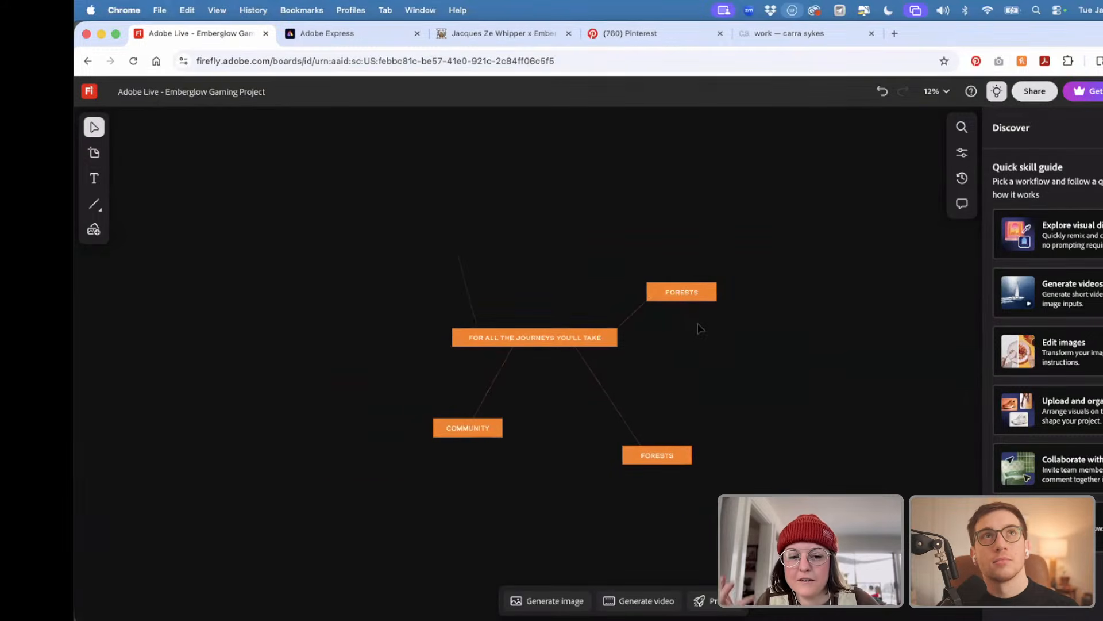
scroll(690, 344, "up", 3)
double_click(684, 261)
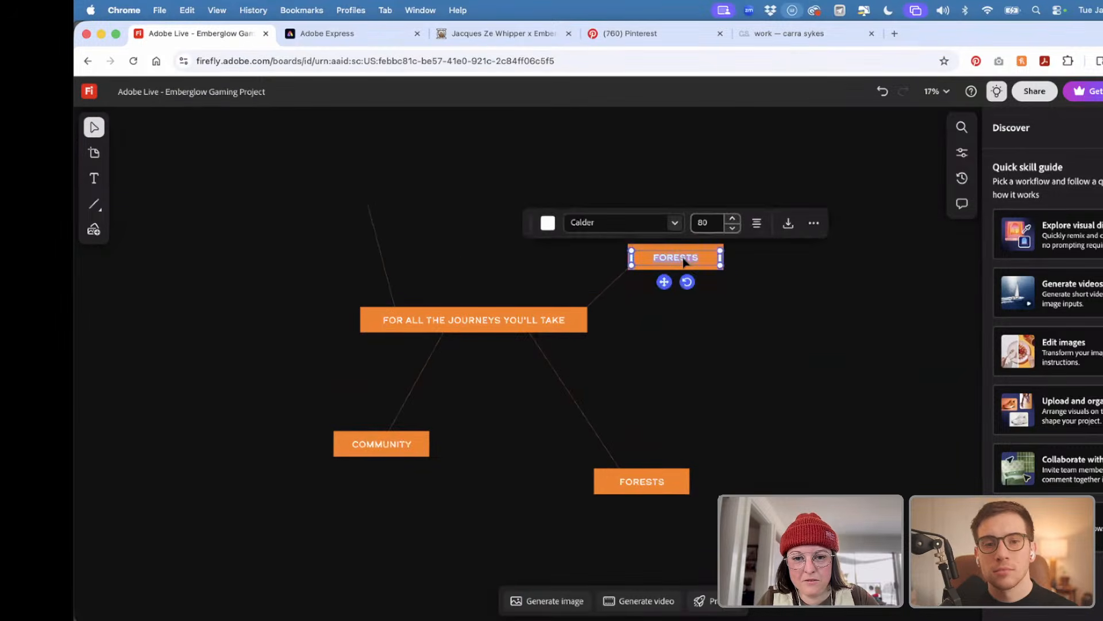
type("BEACH")
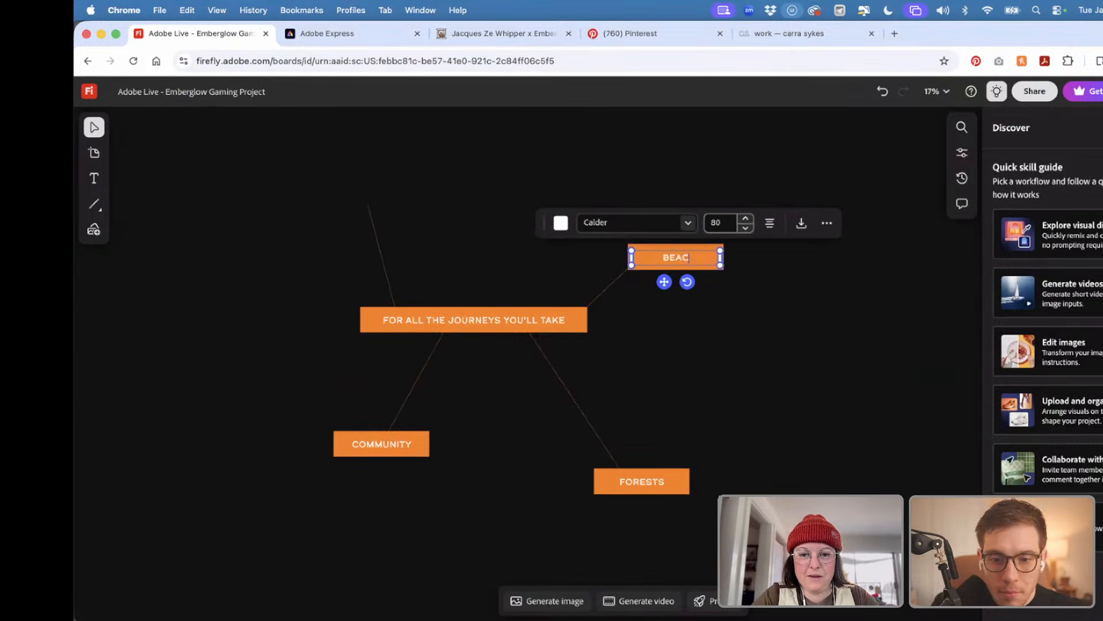
key("BackSpace")
key("BackSpace")
key("BackSpace")
key("BackSpace")
key("BackSpace")
type("CASTLE")
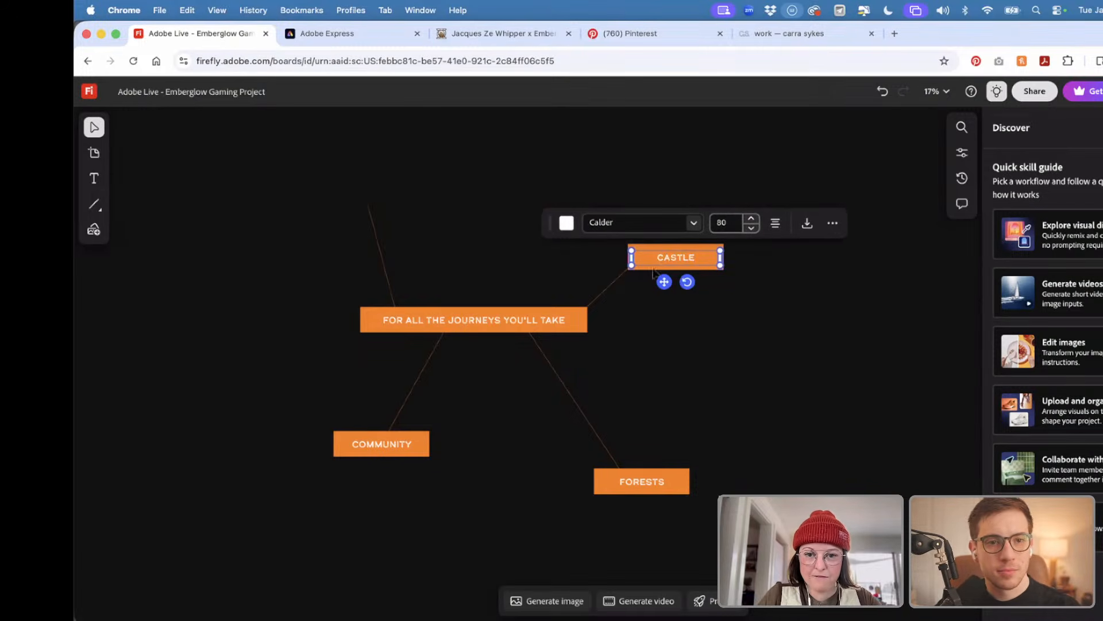
- Place a copy of the theme box at the end of the tagline's upper-left line and change its text to FANTASY
left_click_drag(667, 429, 378, 189)
double_click(378, 190)
type("FA")
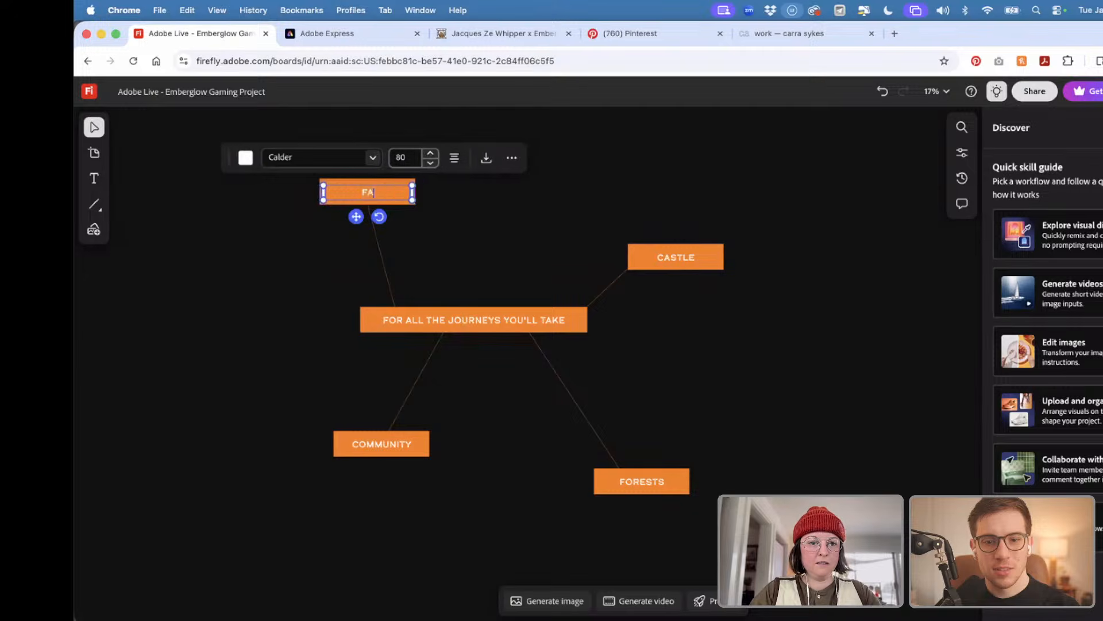
type("NTASY")
left_click(619, 251)
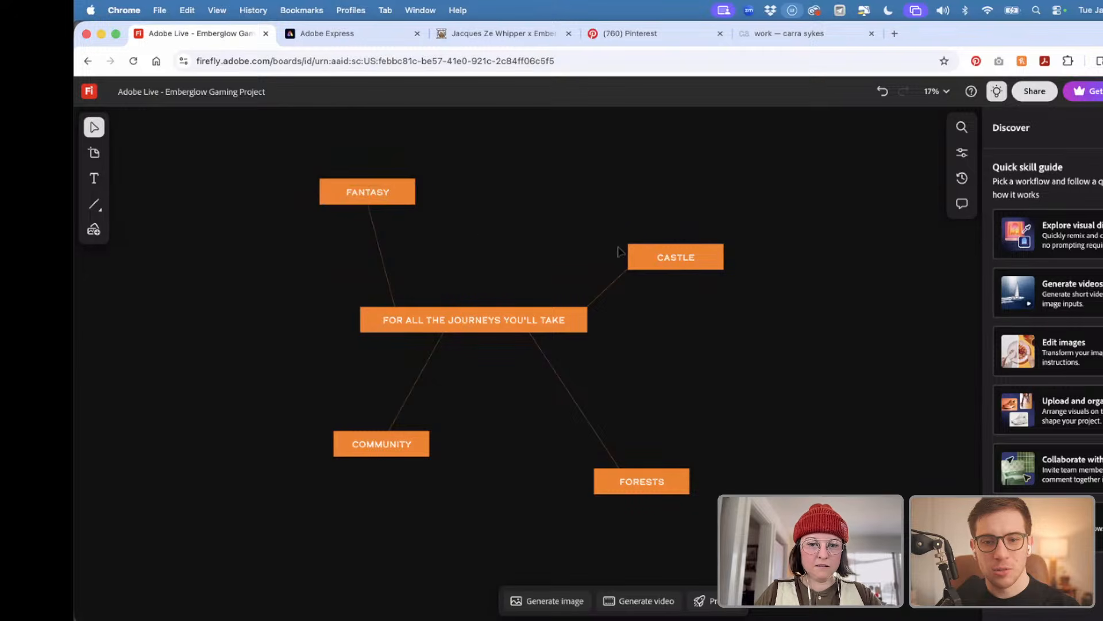
- Draw a line rising from the middle of the tagline box's top edge, between FANTASY and CASTLE, and colour it orange
left_click(556, 378)
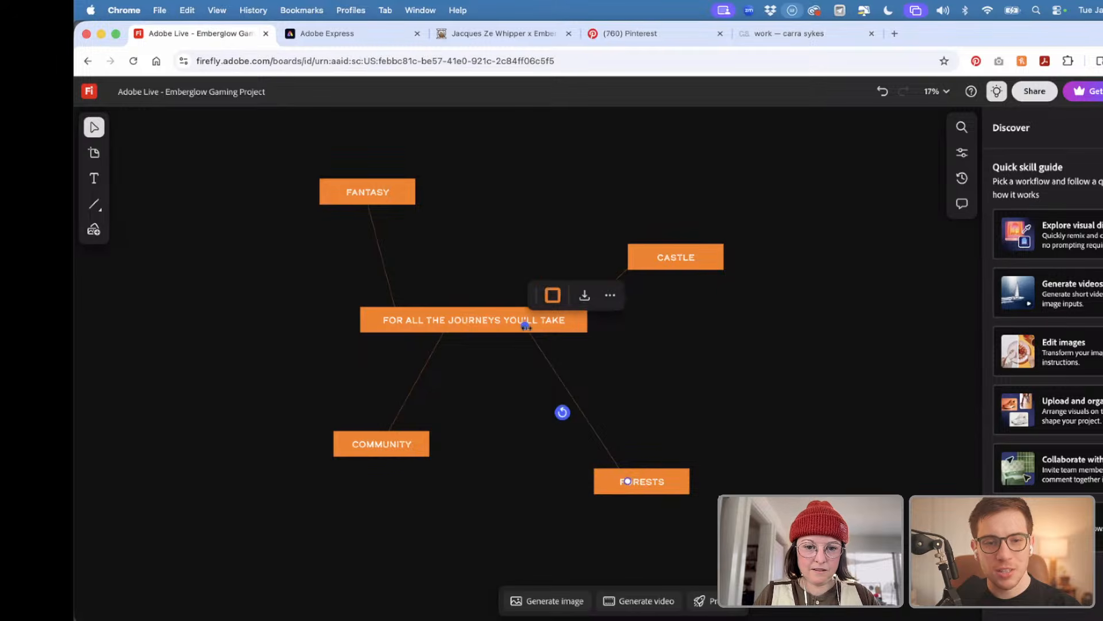
left_click(94, 204)
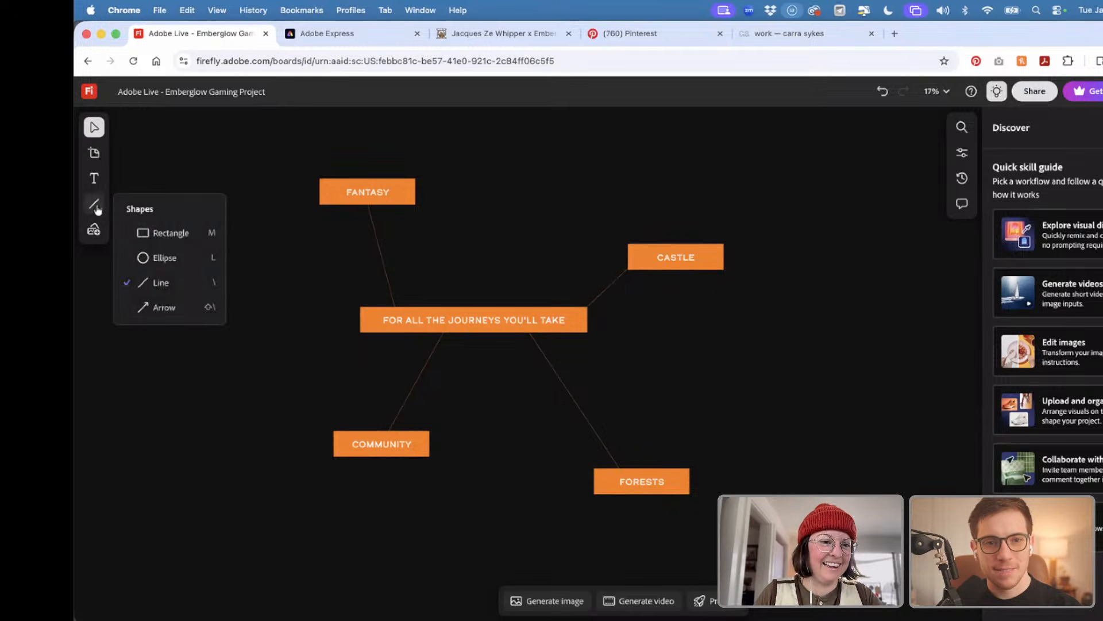
left_click(144, 270)
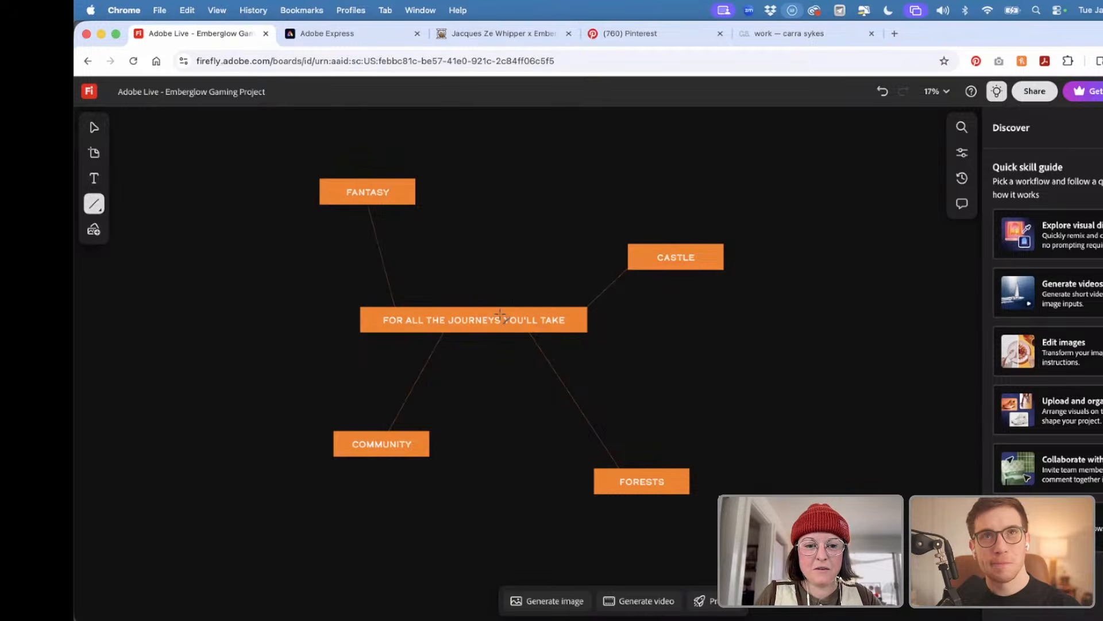
mouse_move(501, 315)
left_mouse_down()
mouse_move(547, 123)
mouse_move(547, 217)
mouse_move(536, 200)
left_mouse_up()
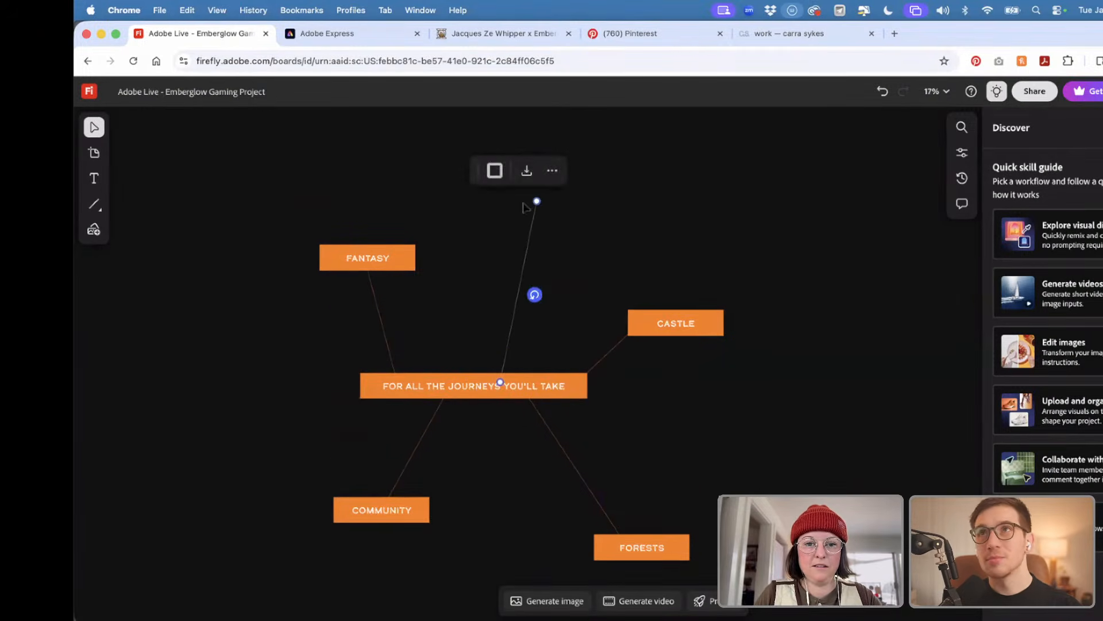
left_click(494, 170)
left_click(571, 216)
left_click(569, 323)
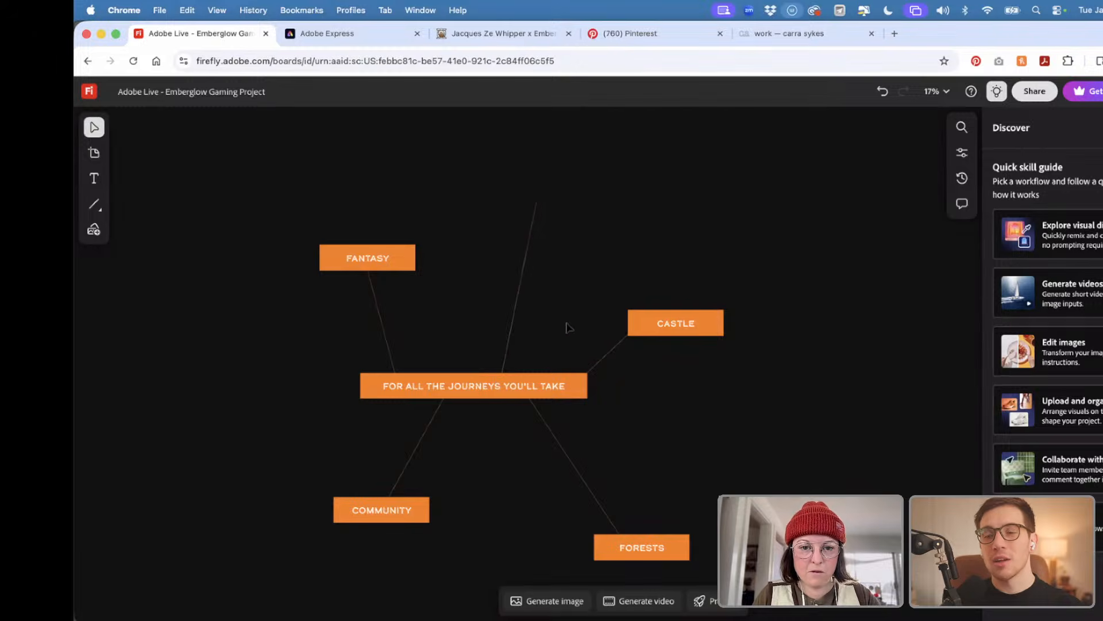
- Duplicate the CASTLE box to the end of the new upward line and change the copy's text to BEACH
left_click(693, 316)
left_click_drag(697, 322, 562, 202)
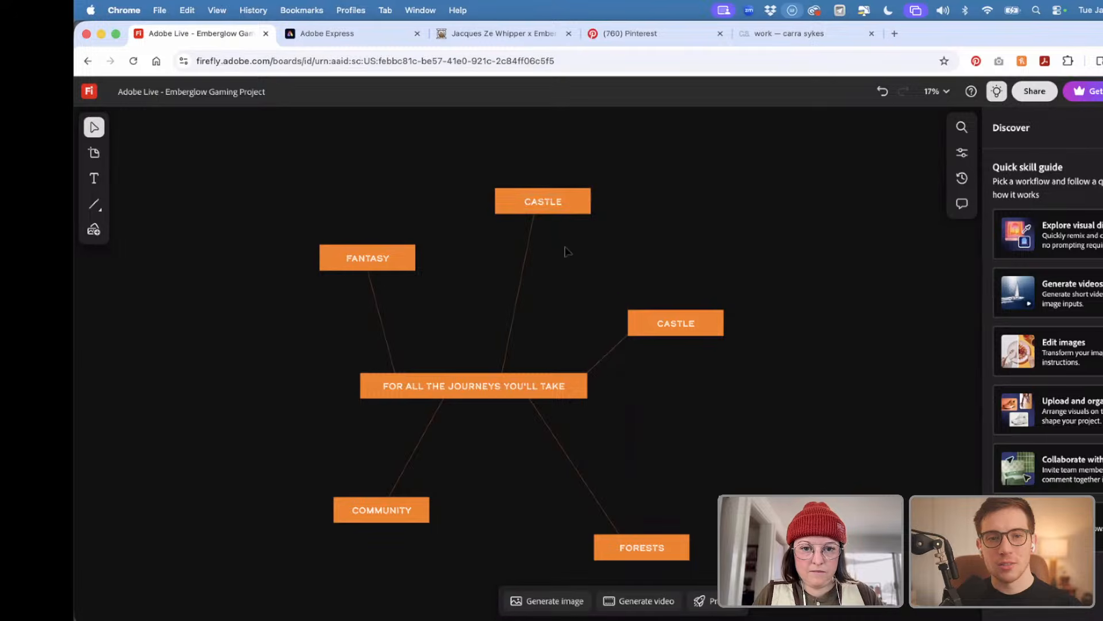
scroll(571, 261, "down", 3)
scroll(571, 261, "left", 2)
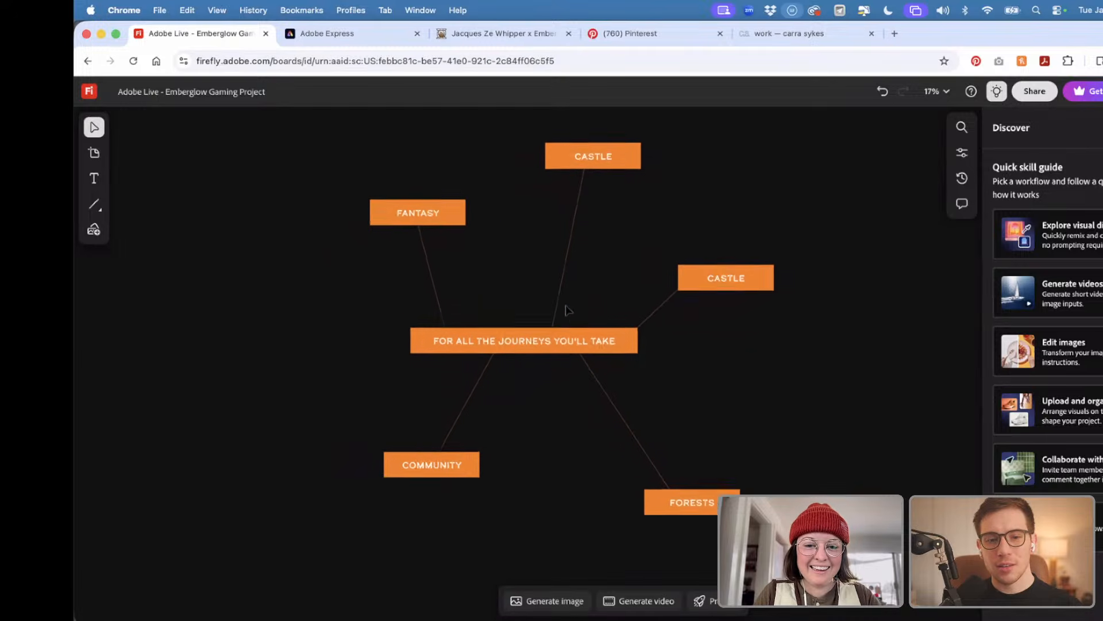
left_click(570, 166)
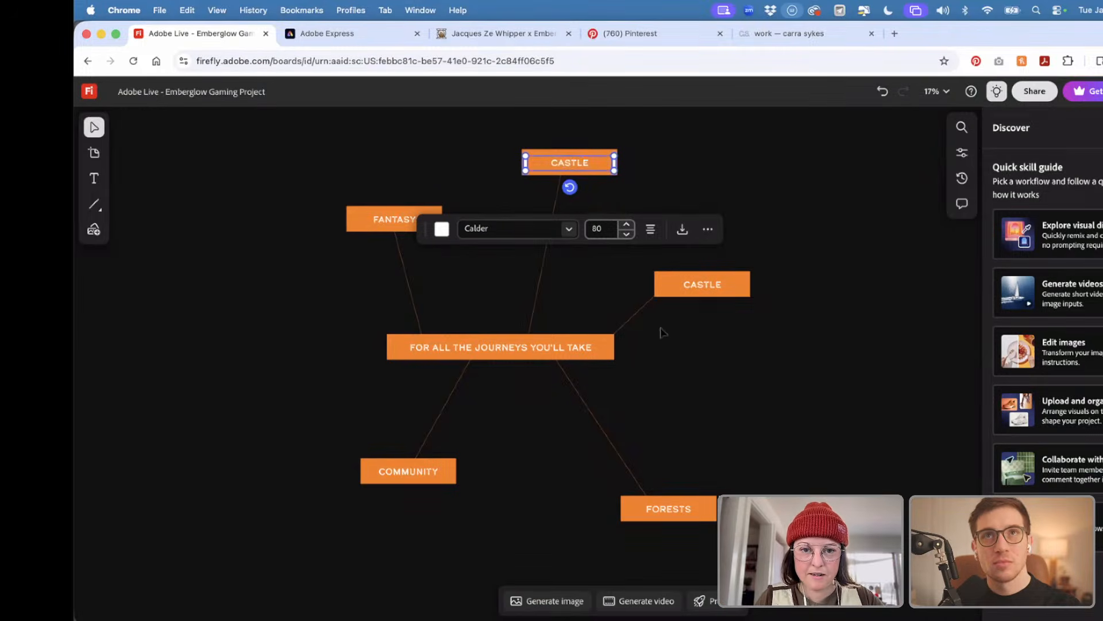
left_click(577, 162)
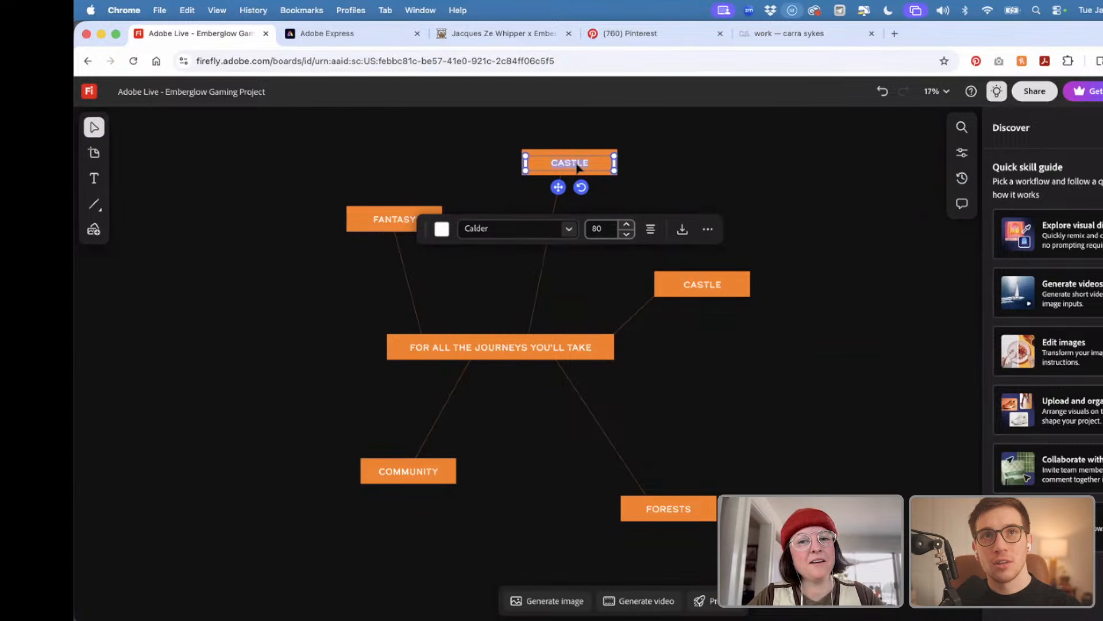
type("BEACH")
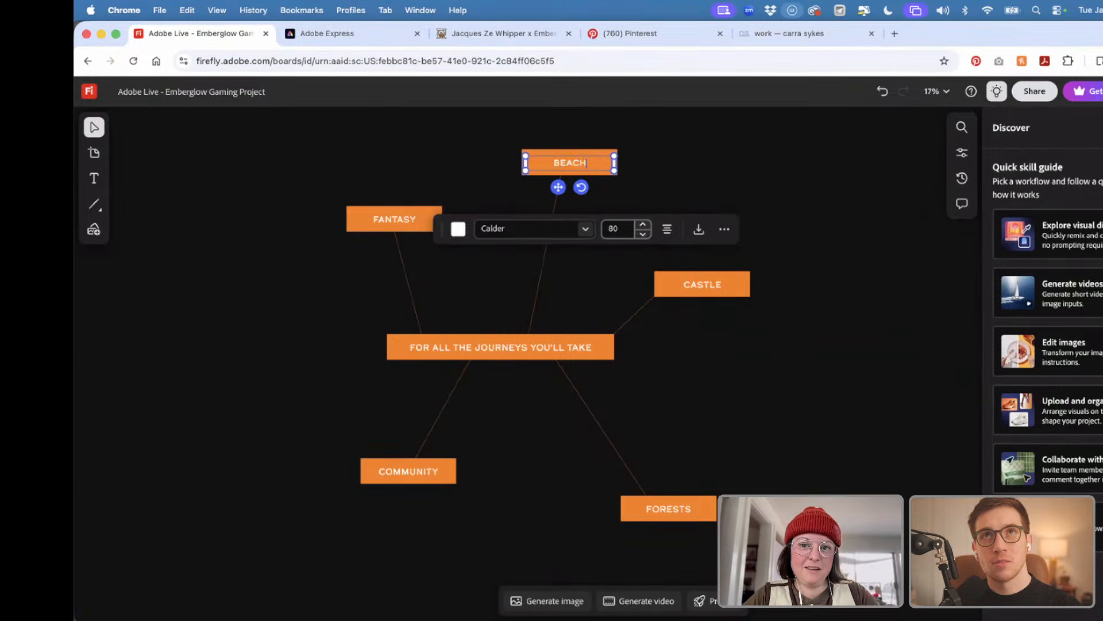
left_click(847, 309)
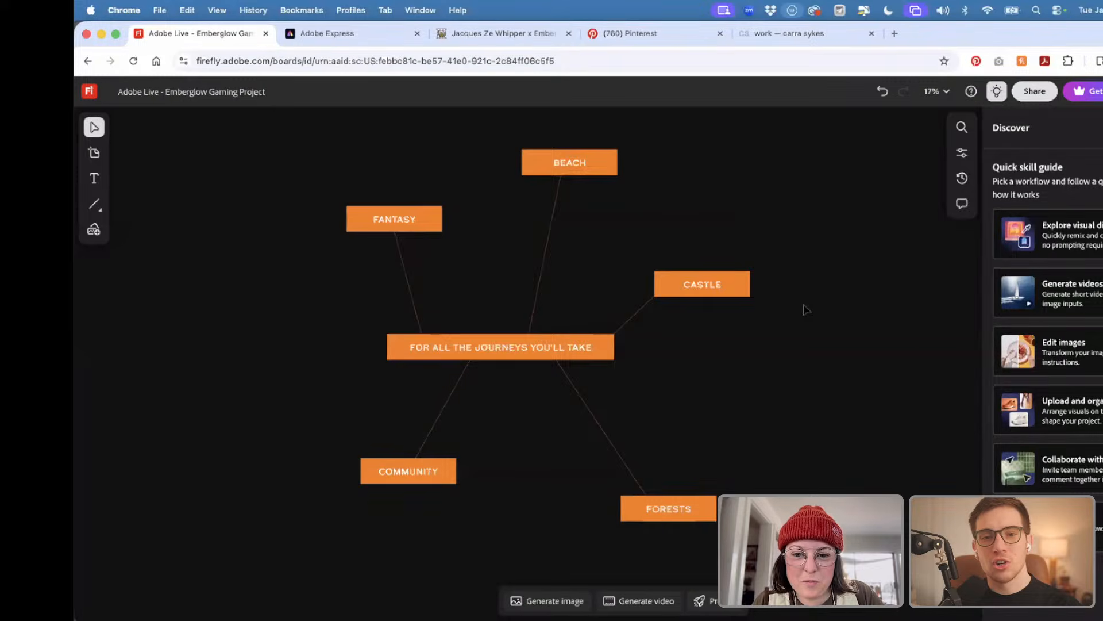
- Duplicate the COMMUNITY box together with its connecting line and place the copy to the left of the tagline box
scroll(807, 309, "right", 3)
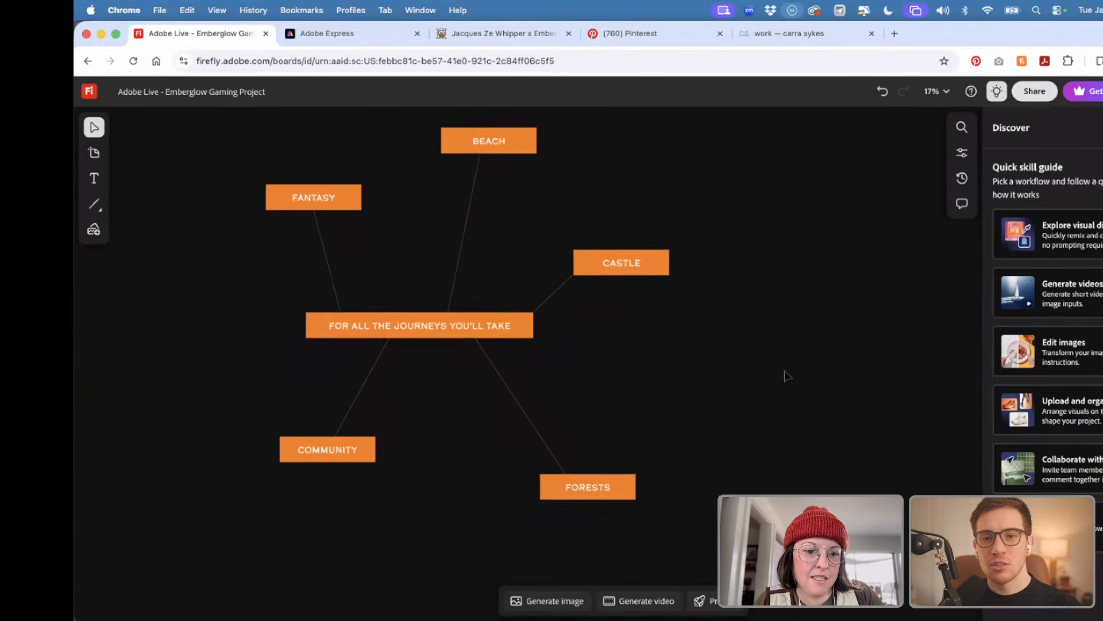
scroll(787, 376, "left", 3)
left_click(451, 447)
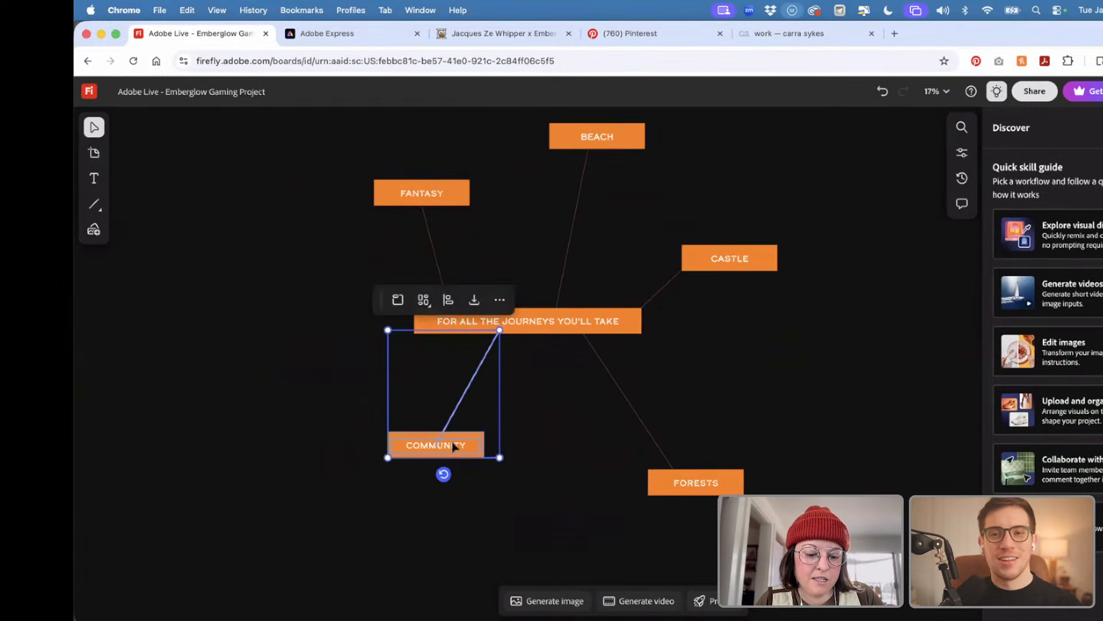
left_click_drag(454, 447, 295, 342)
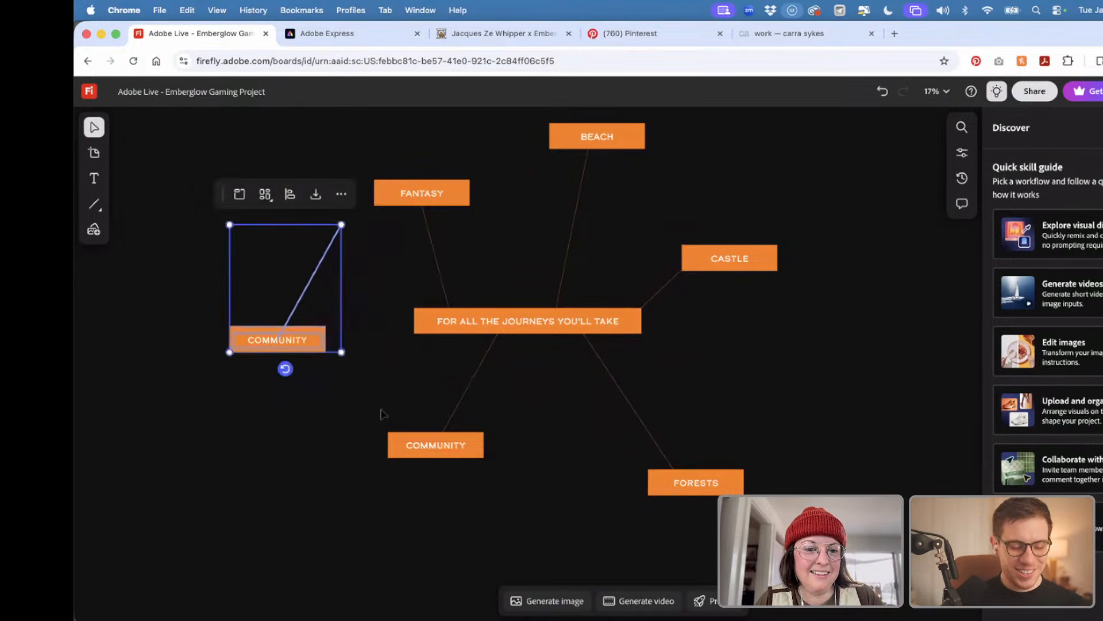
left_click(382, 414)
- Reposition both ends of the copied line so it joins the tagline box's left edge to the copied COMMUNITY box
left_click_drag(345, 230, 422, 322)
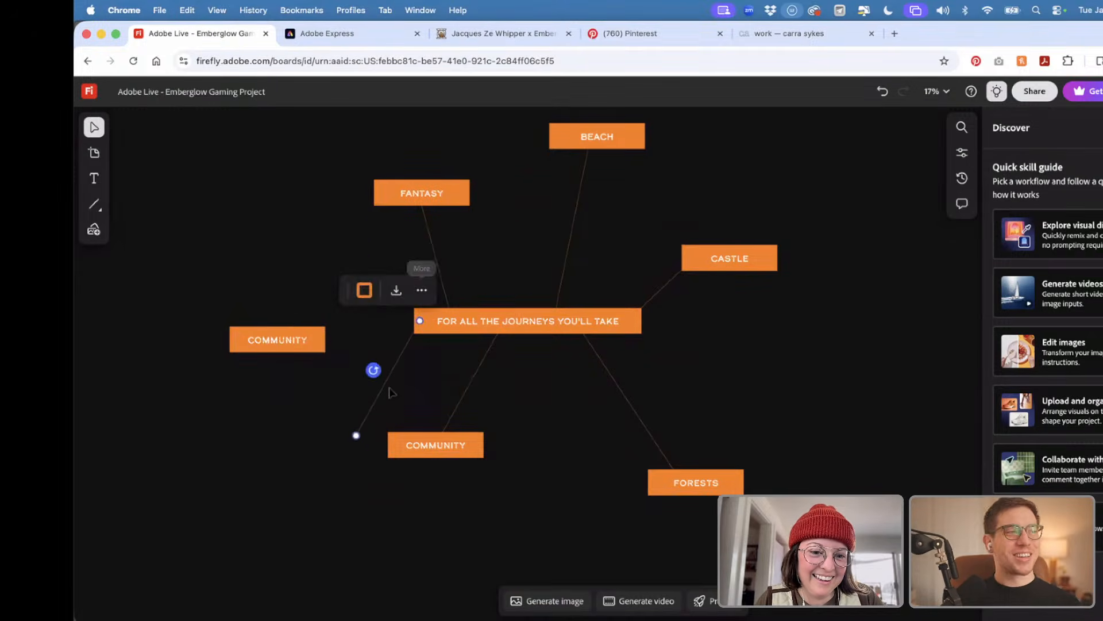
left_click_drag(356, 435, 318, 339)
left_click(320, 436)
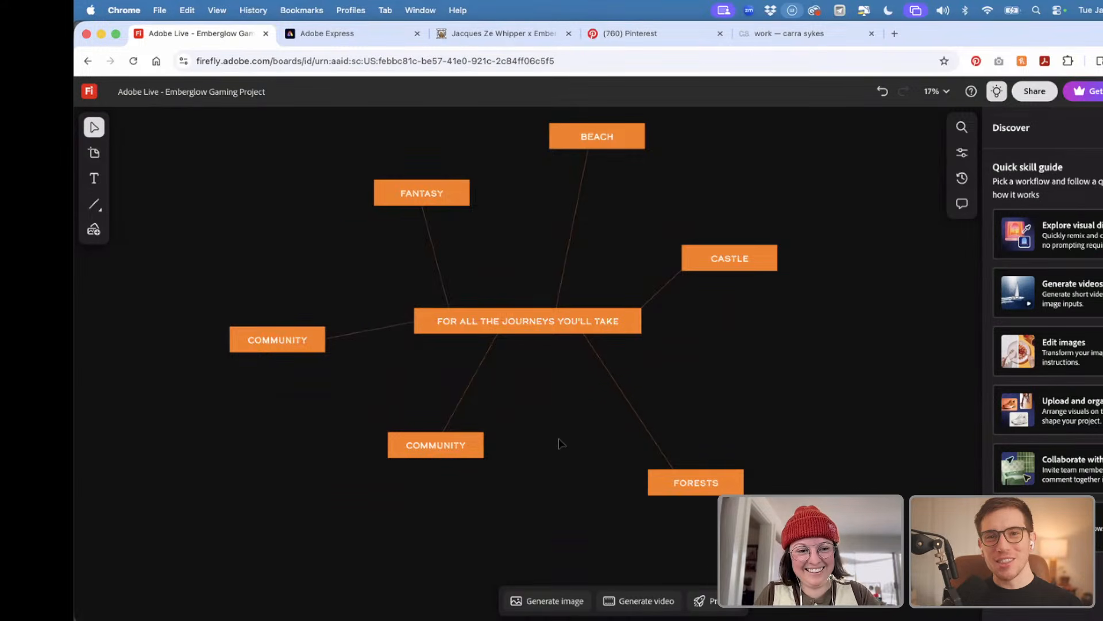
scroll(562, 443, "up", 2)
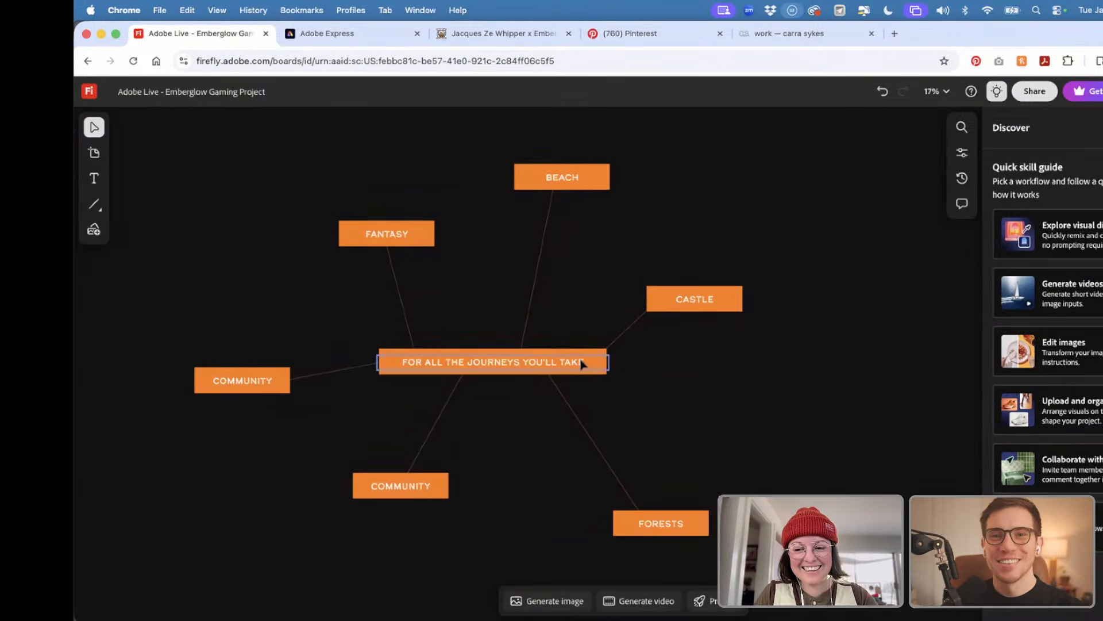
scroll(582, 363, "down", 2)
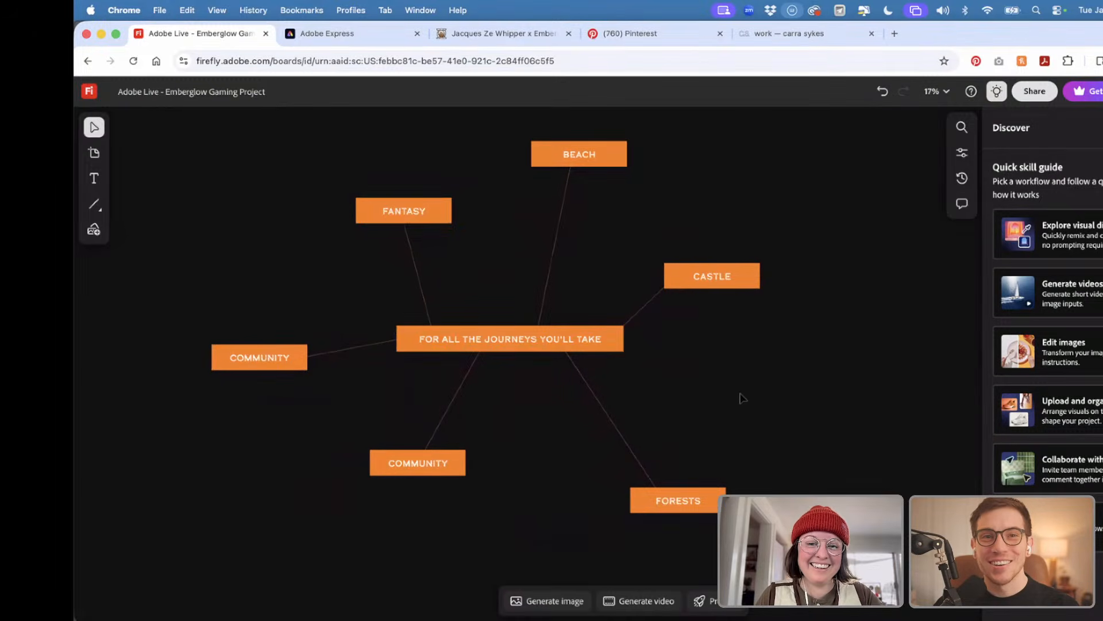
left_click(368, 345)
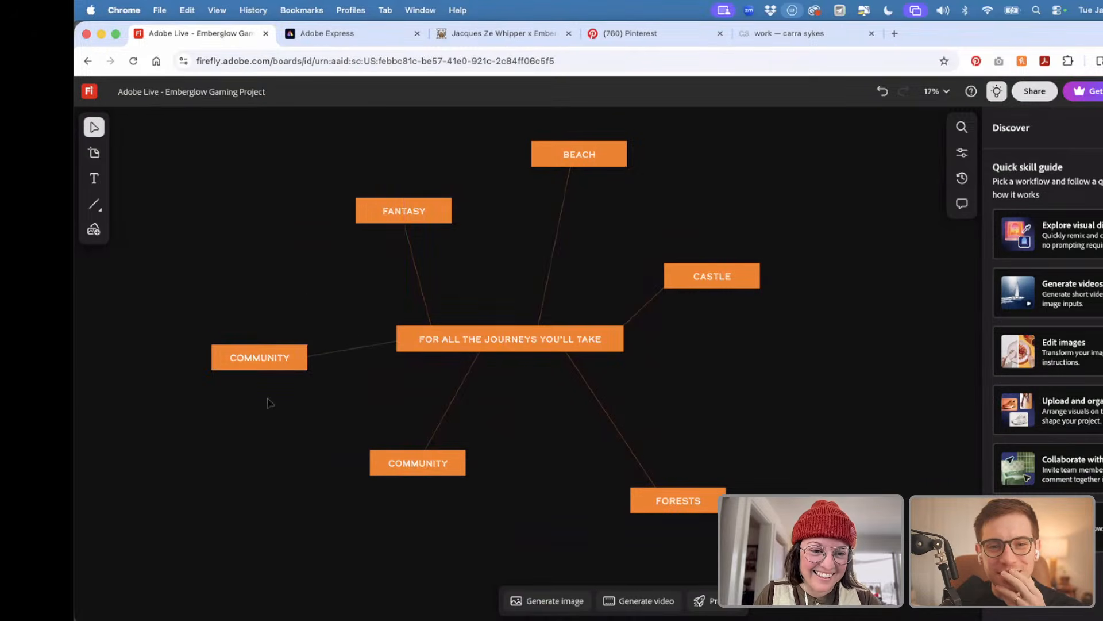
- Replace the text in the COMMUNITY box left of the tagline with REFUELED
left_click(248, 364)
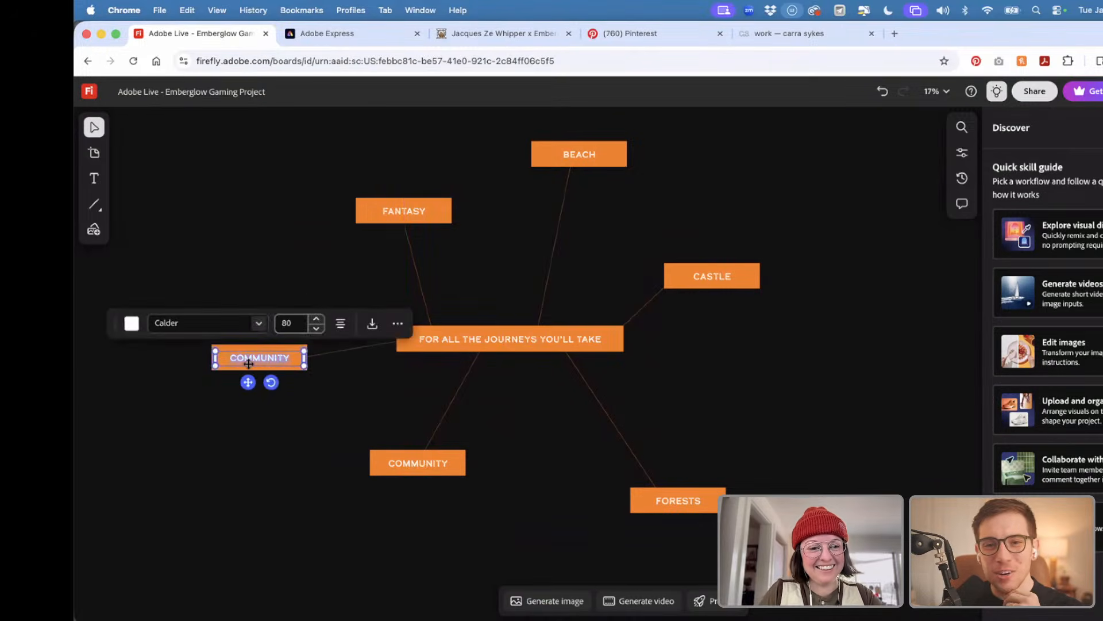
double_click(248, 363)
type("TIRED")
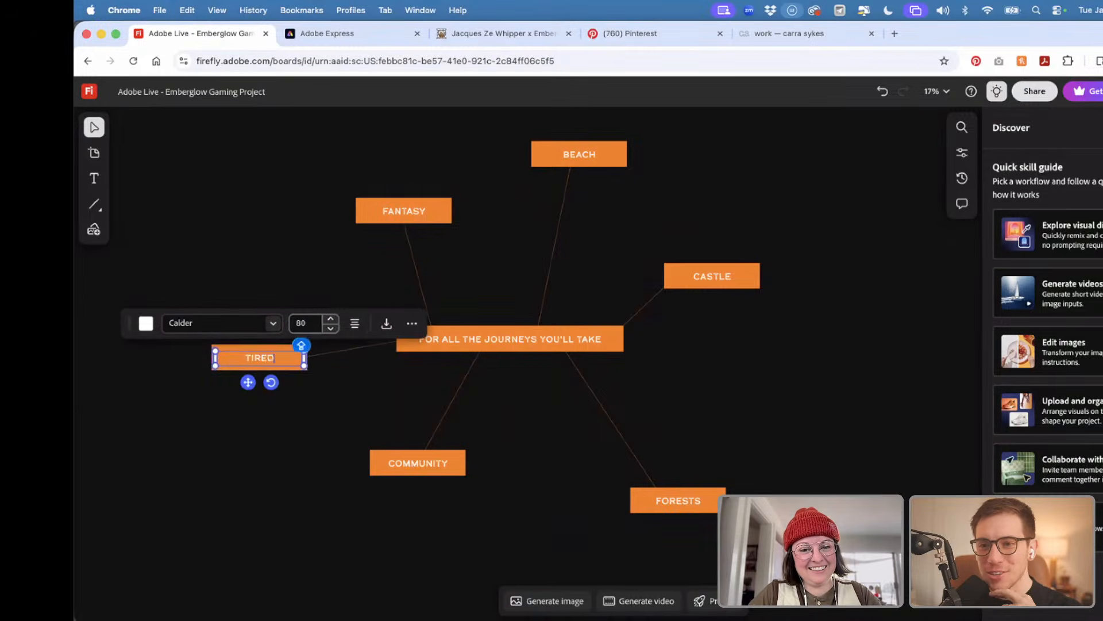
key("BackSpace")
key("BackSpace")
key("BackSpace")
key("BackSpace")
key("BackSpace")
type("RE")
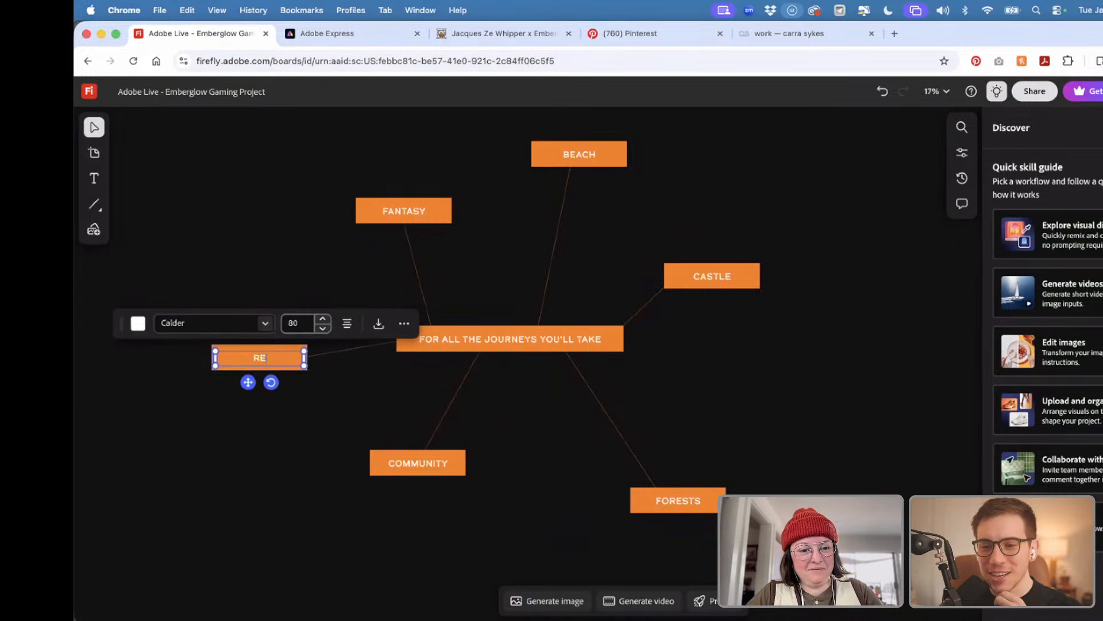
type("FUEL")
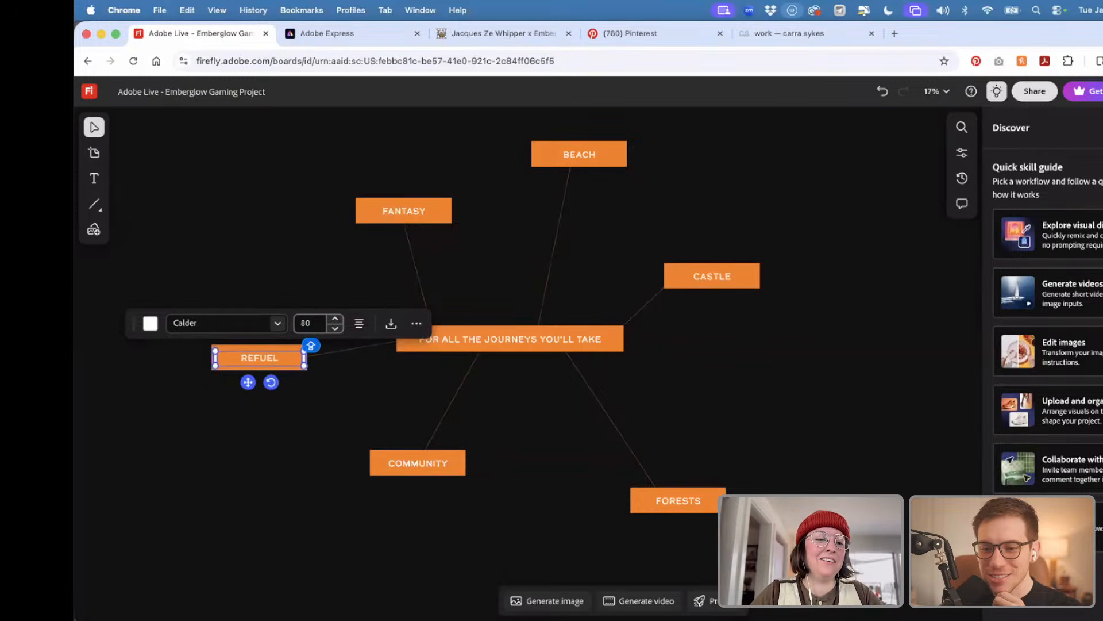
type("ED")
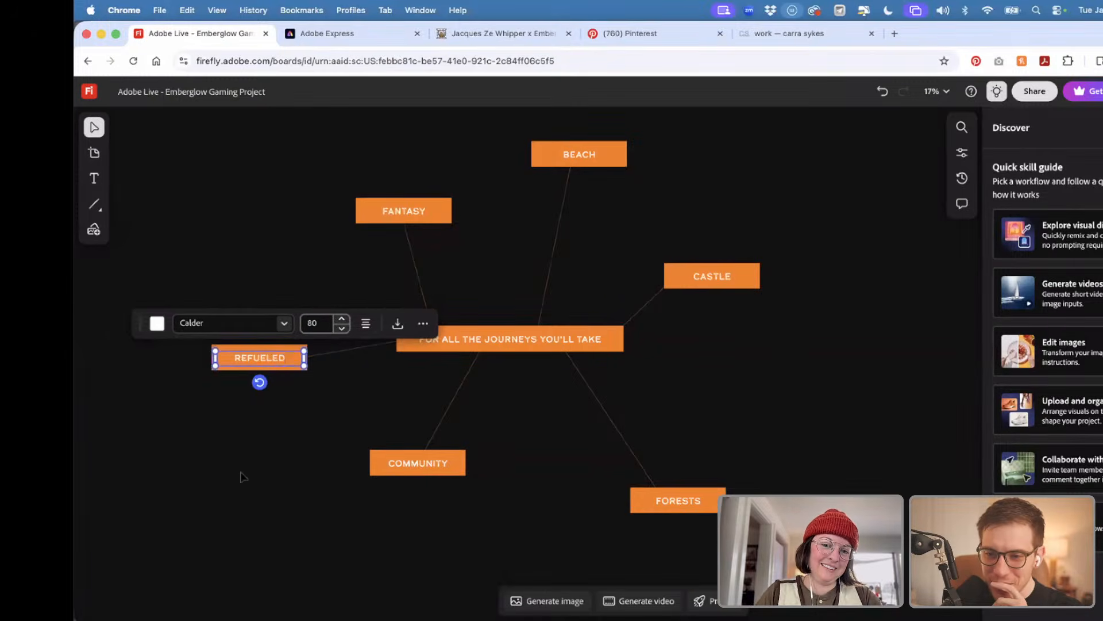
left_click(242, 476)
- Draw a short line sloping down to the right from the CASTLE box and colour it orange
scroll(296, 472, "down", 3)
scroll(560, 357, "right", 3)
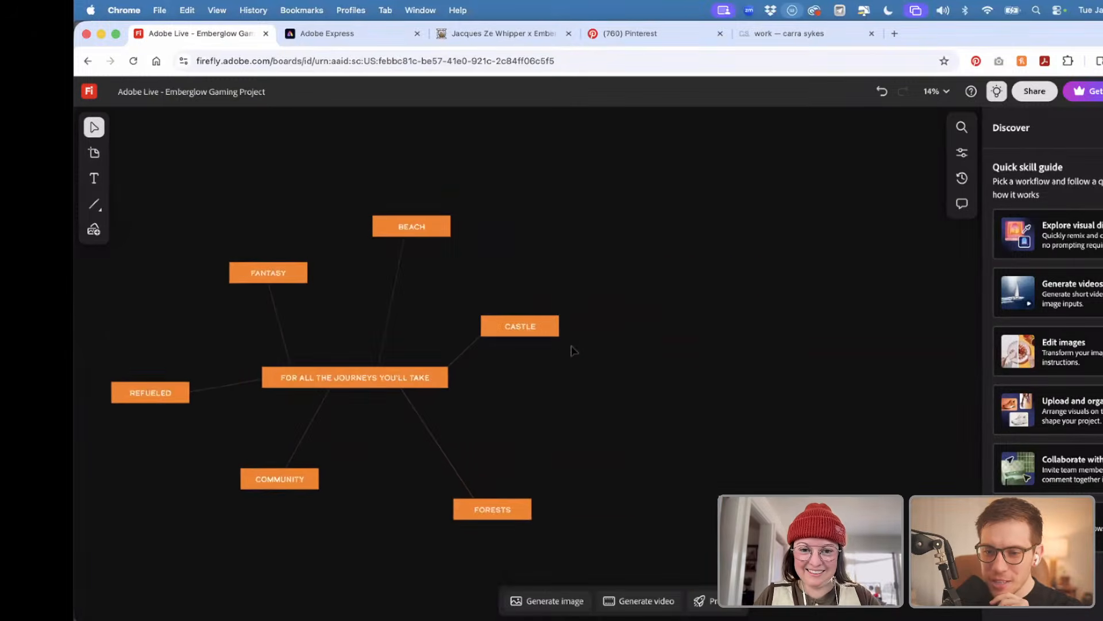
scroll(560, 357, "up", 3)
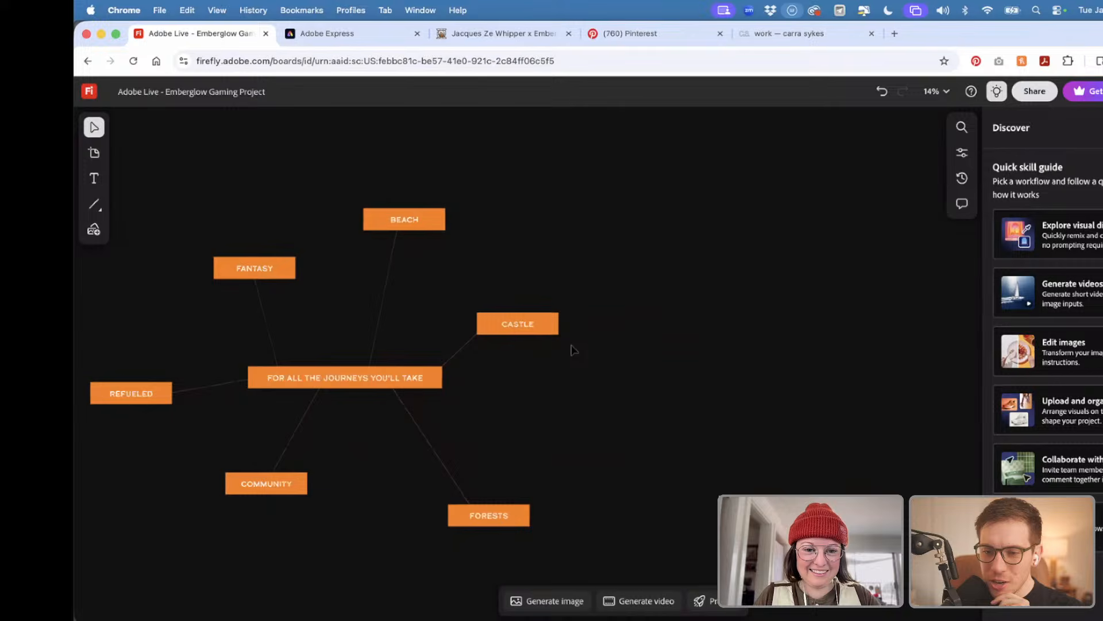
left_click(92, 206)
left_click(163, 278)
left_click_drag(610, 311, 638, 371)
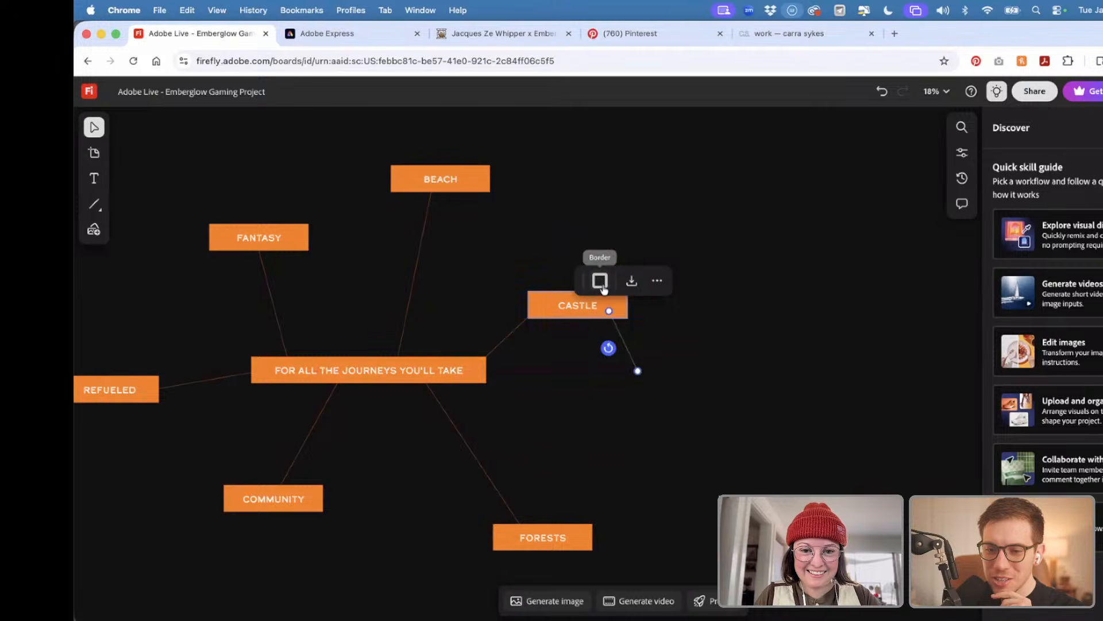
left_click(605, 286)
left_click(680, 330)
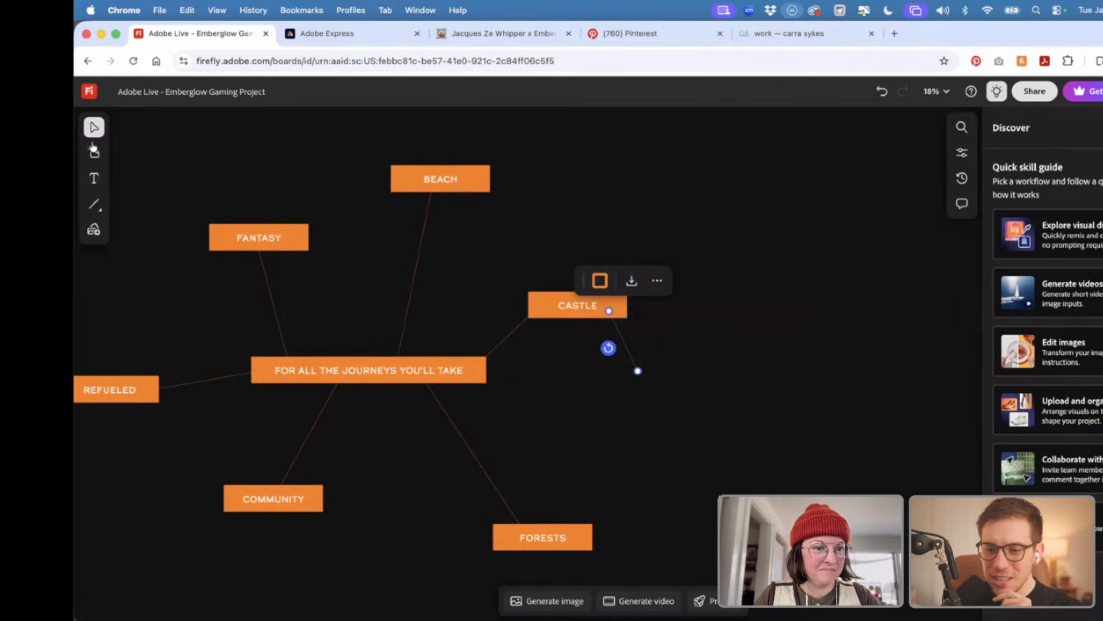
- Duplicate the CASTLE box and place the copy at the lower end of the short line sloping down from it
left_click(549, 285)
left_click(567, 296)
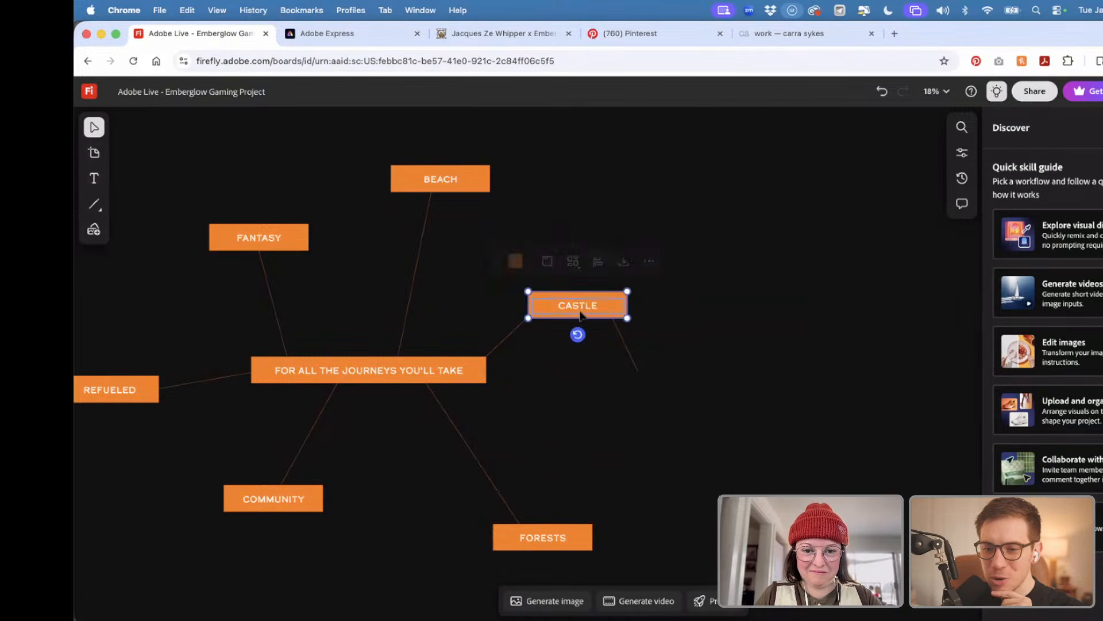
left_click_drag(567, 296, 648, 362, "alt")
left_click(683, 425)
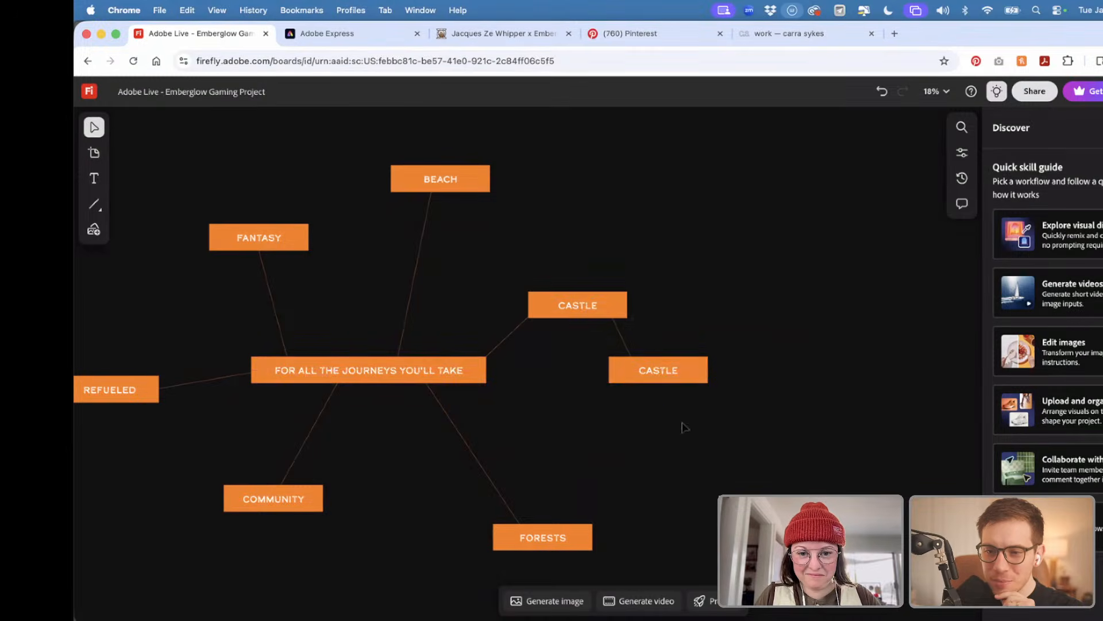
- Replace the text in the copied CASTLE box with WORN
double_click(659, 370)
type("WORN")
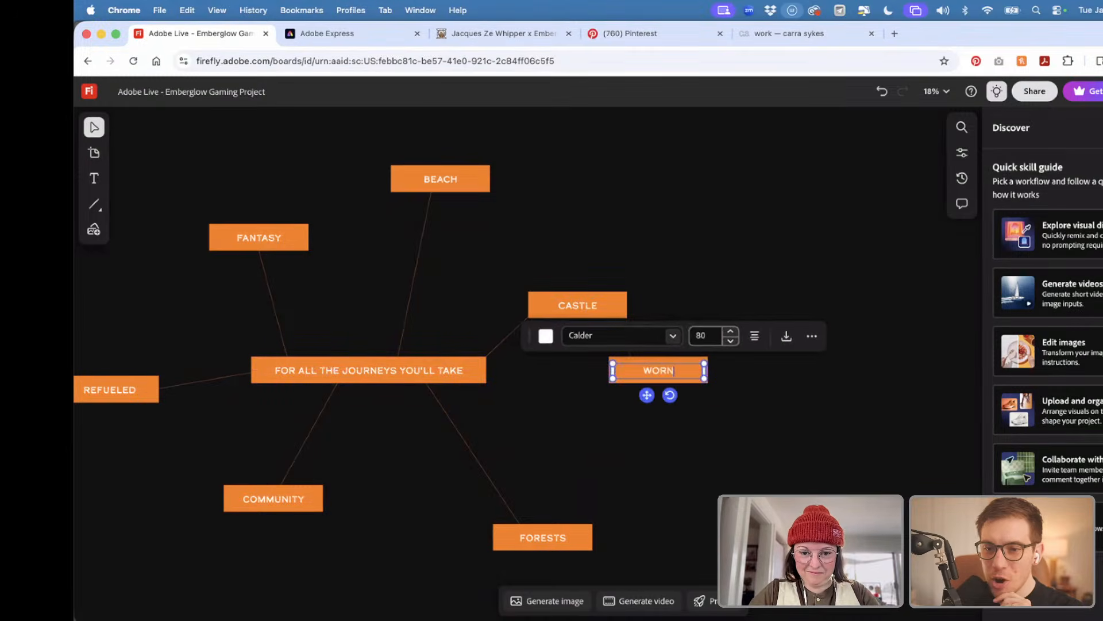
left_click(687, 441)
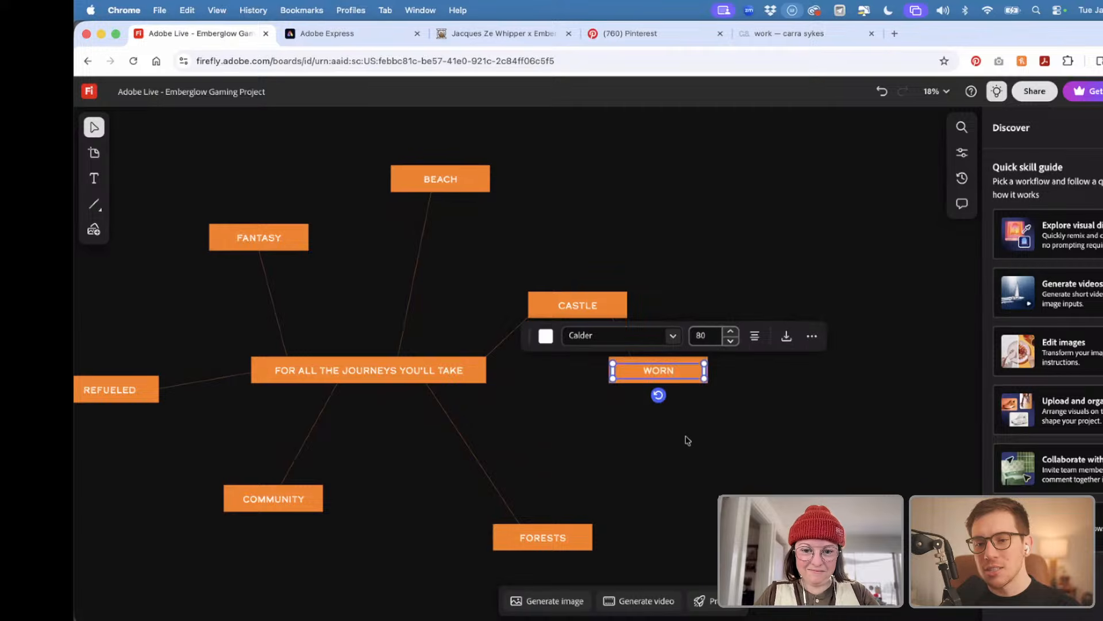
scroll(688, 440, "left", 2)
left_click(688, 441)
scroll(688, 441, "left", 2)
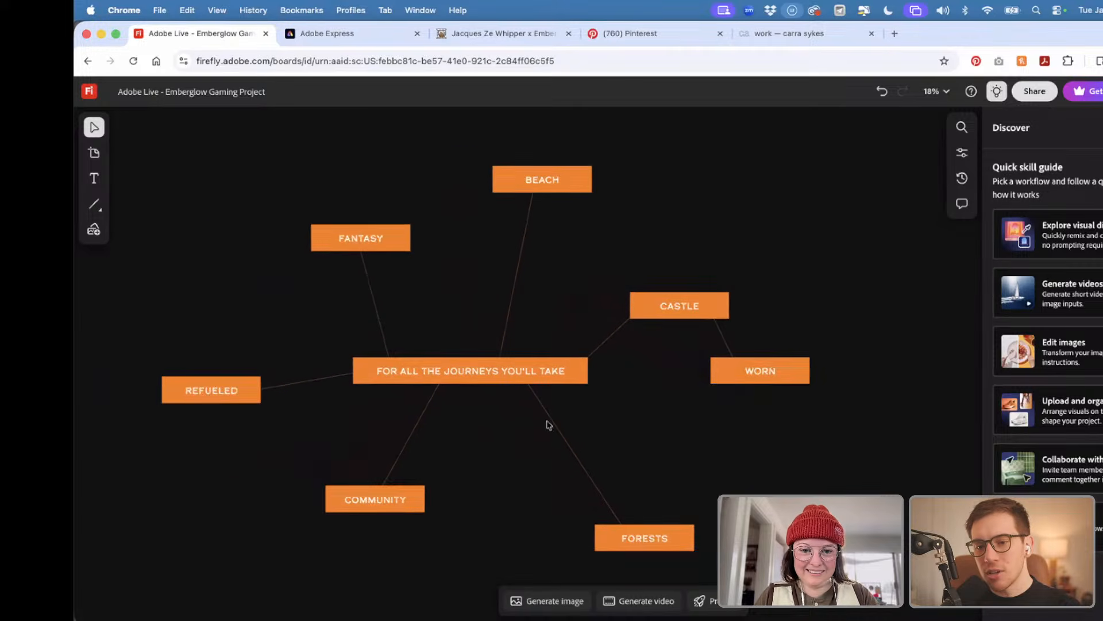
- Draw a short line sloping up to the right from the CASTLE box's top edge and colour it orange
left_click(93, 198)
left_click_drag(714, 250, 685, 301)
left_click_drag(715, 250, 729, 229)
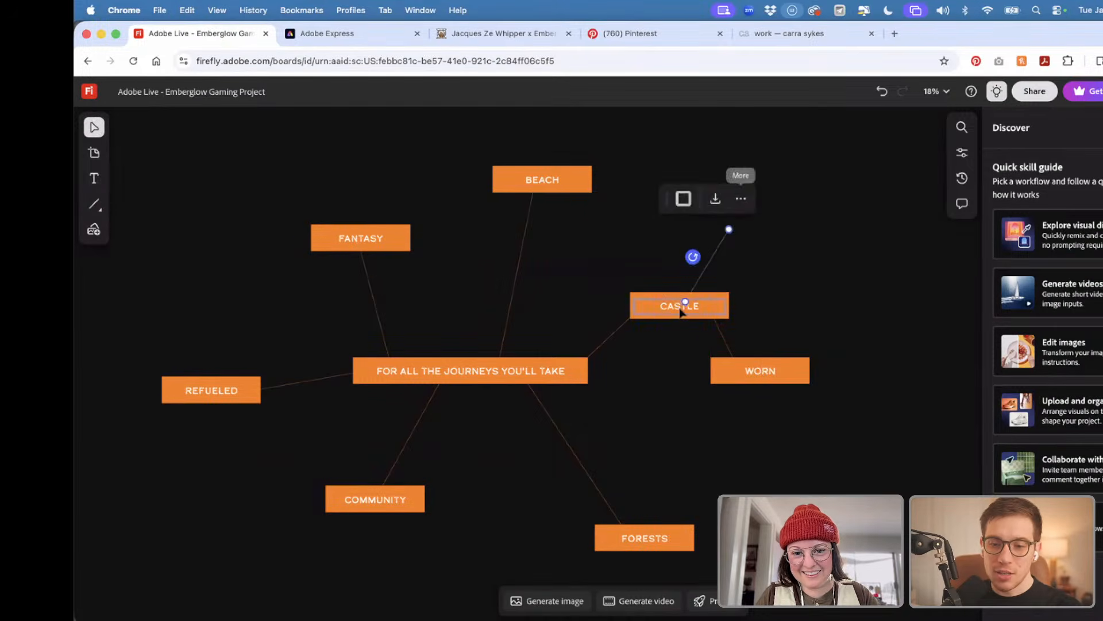
left_click_drag(685, 301, 685, 296)
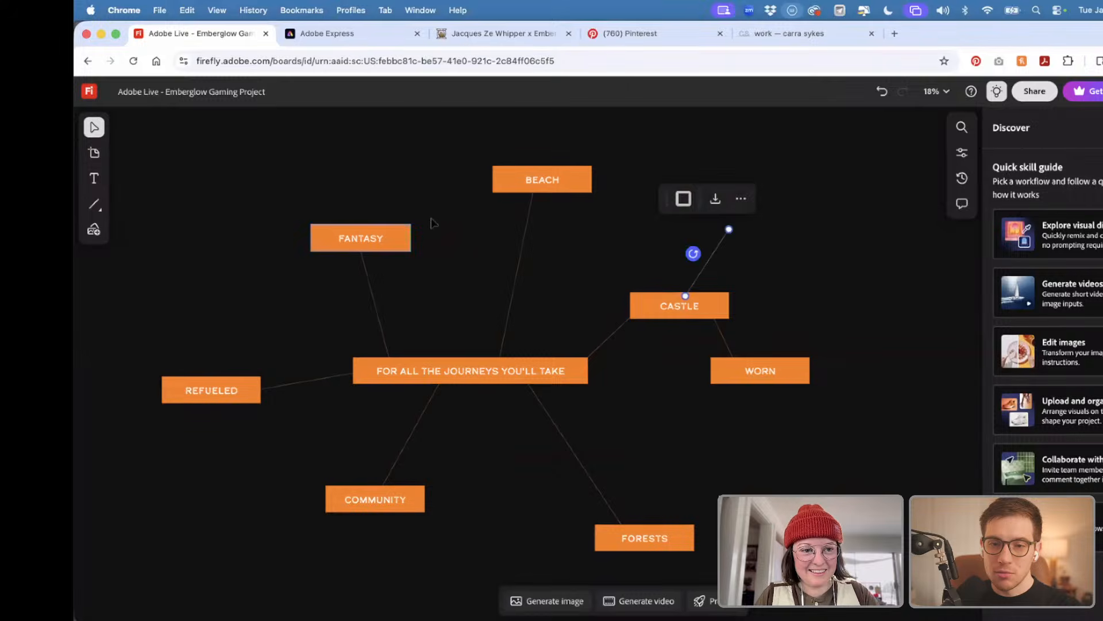
left_click(683, 198)
left_click(744, 237)
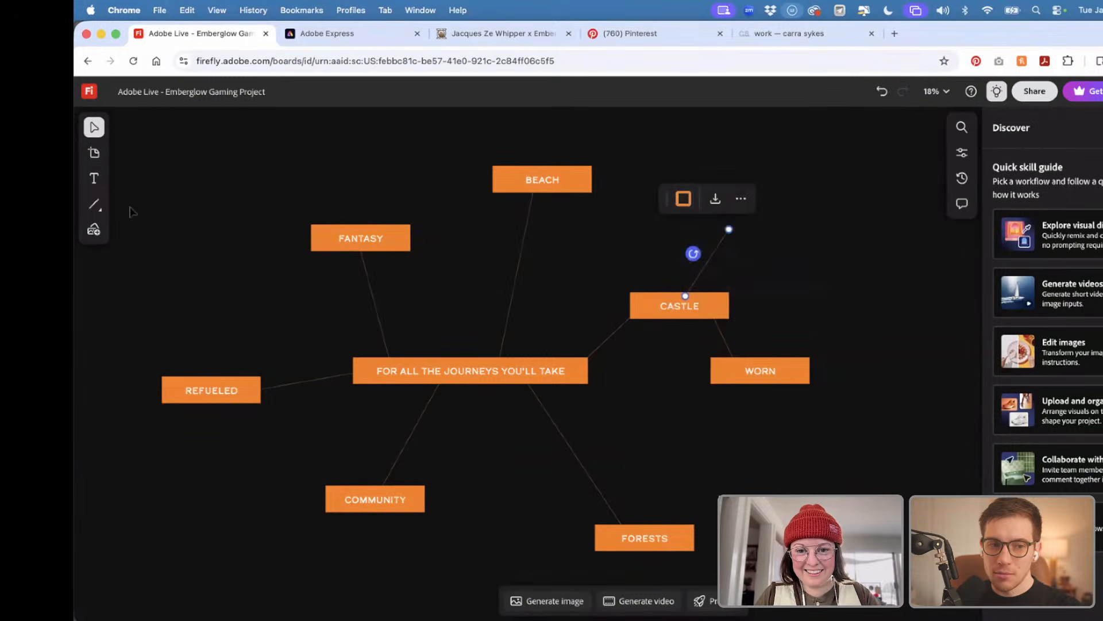
left_click(229, 138)
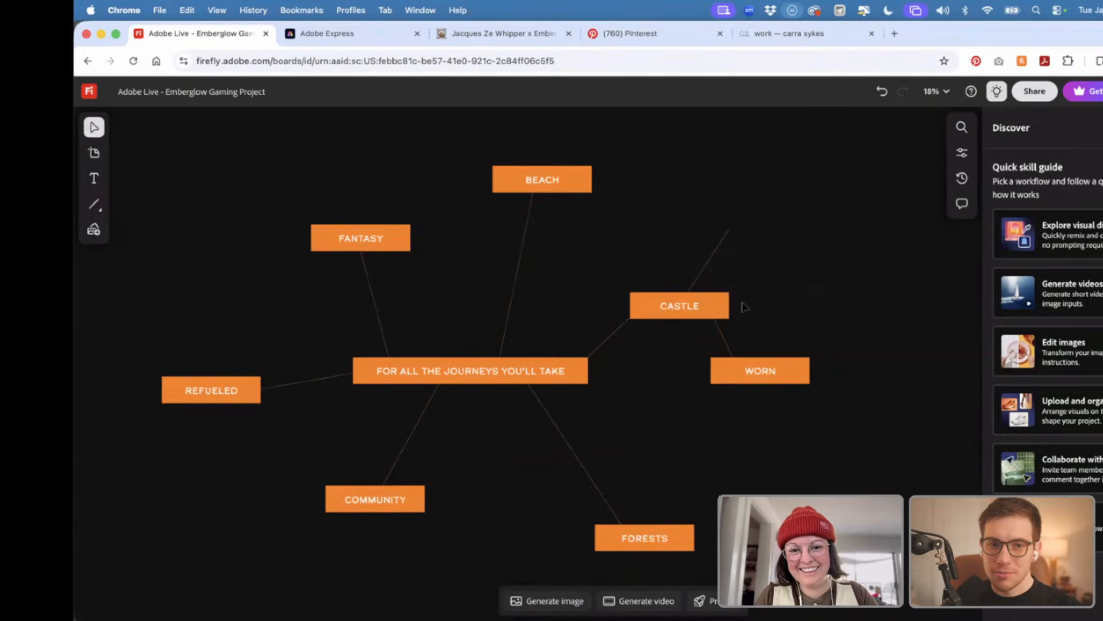
- Duplicate the WORN box onto the upper end of the line above CASTLE and replace the copy's text with NEAT
left_click(777, 369)
left_click_drag(777, 369, 744, 225)
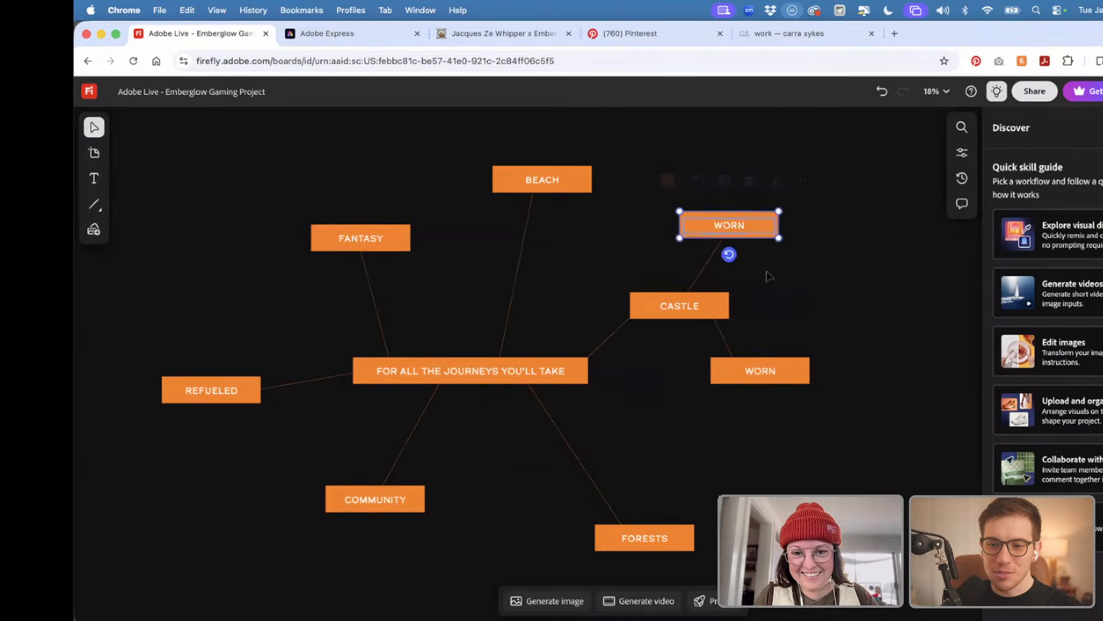
left_click(737, 225)
double_click(738, 225)
type("COO")
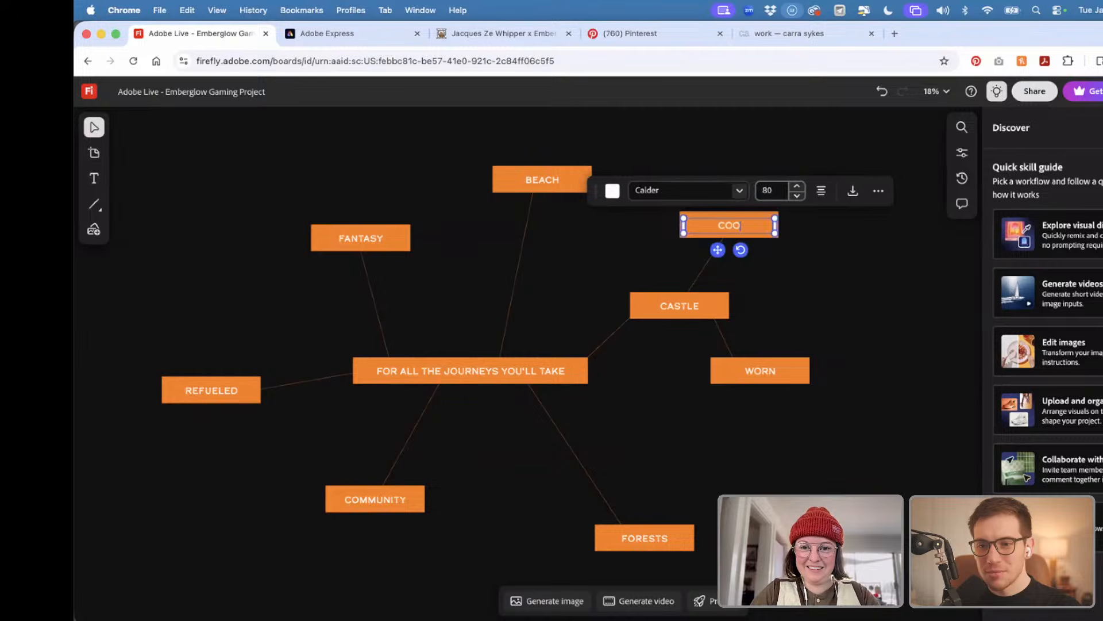
key("BackSpace")
key("BackSpace")
key("BackSpace")
type("NEAT")
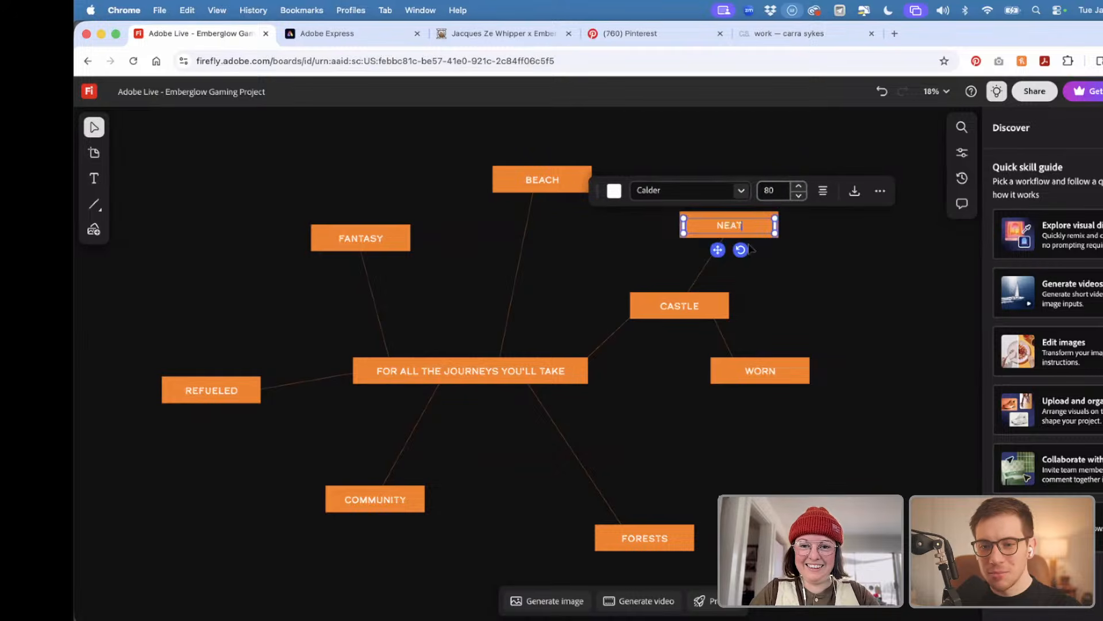
left_click(816, 321)
- Fill the NEAT, CASTLE and WORN boxes with green
scroll(816, 321, "down", 3)
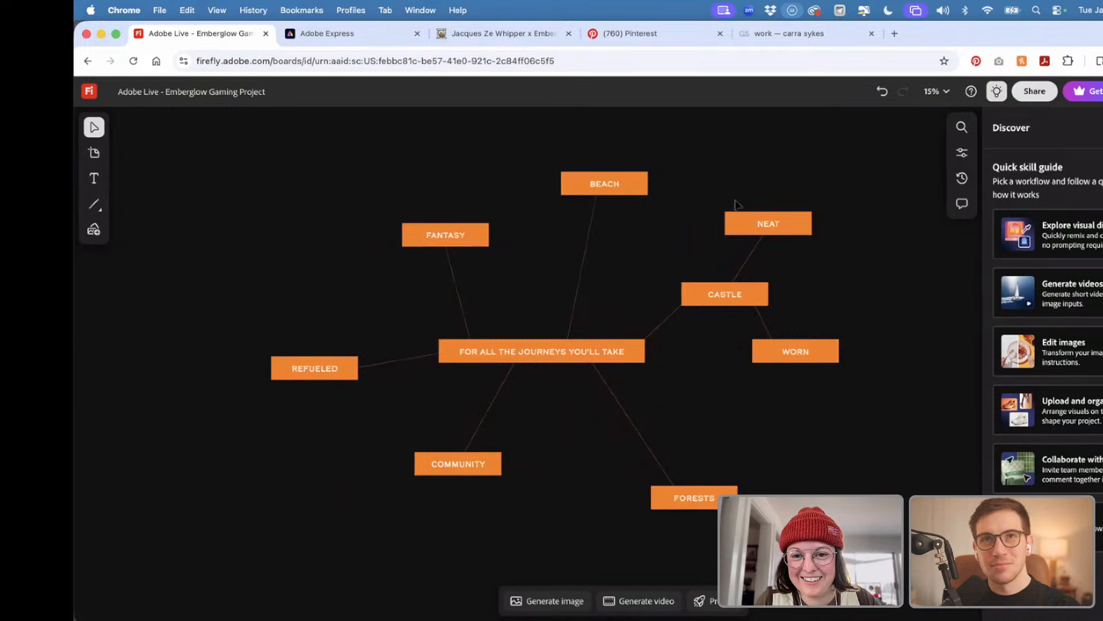
left_click(733, 216)
left_click(731, 219)
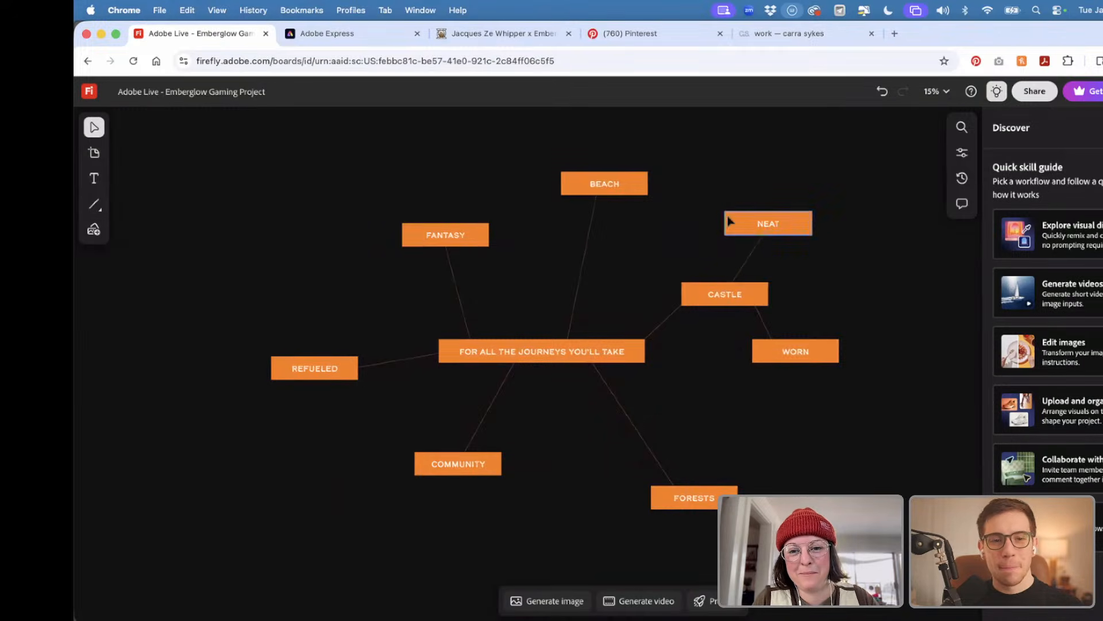
left_click(693, 288, "shift")
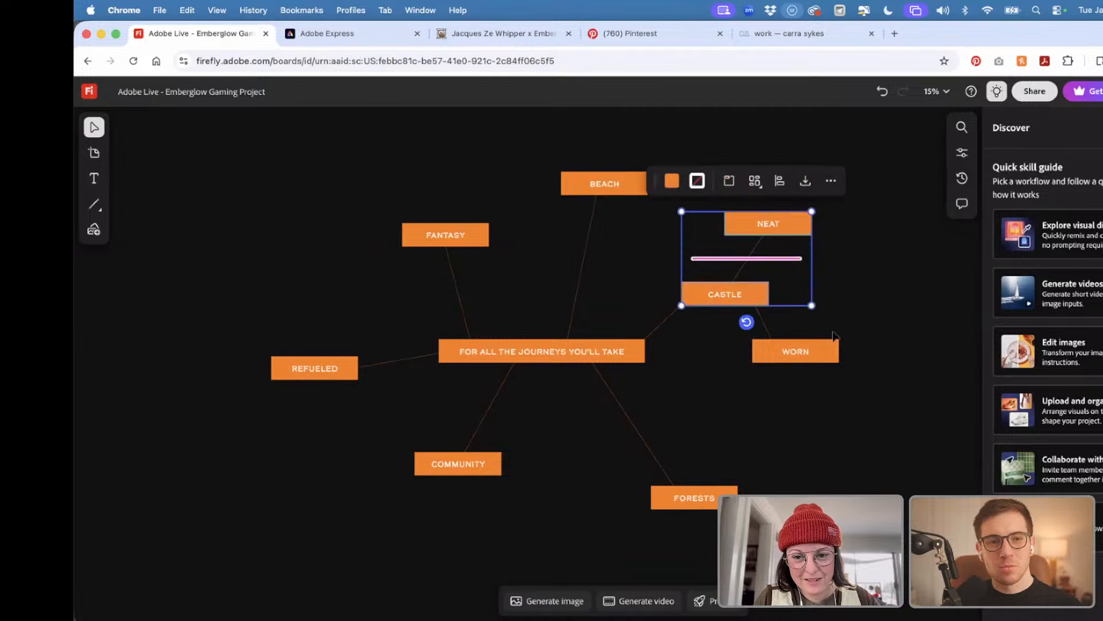
left_click(834, 346, "shift")
left_click(686, 181)
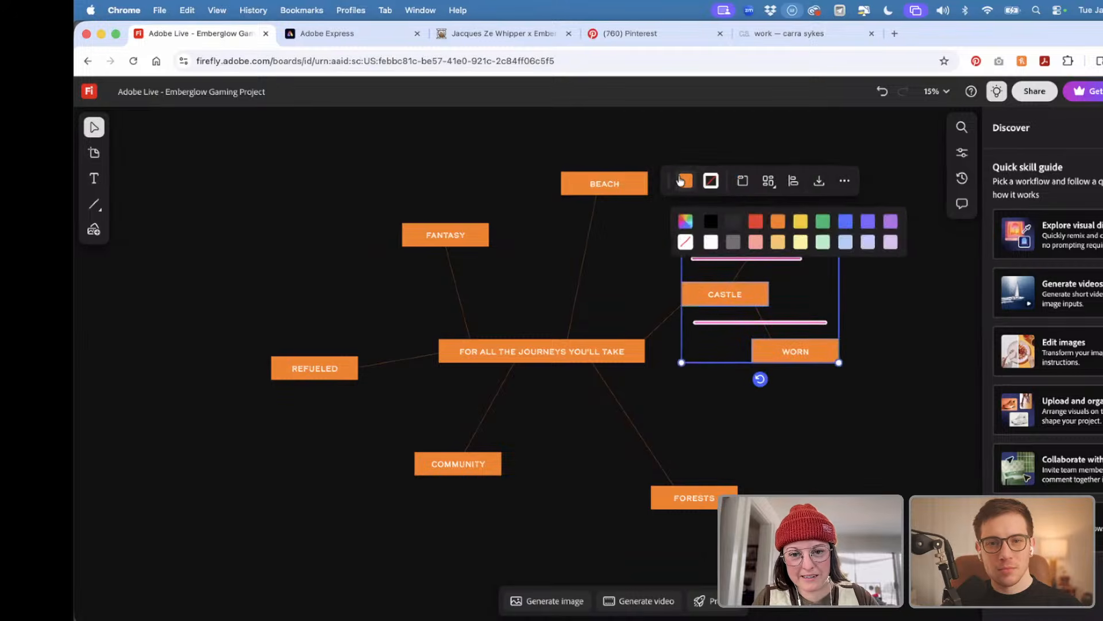
left_click(823, 221)
left_click(891, 297)
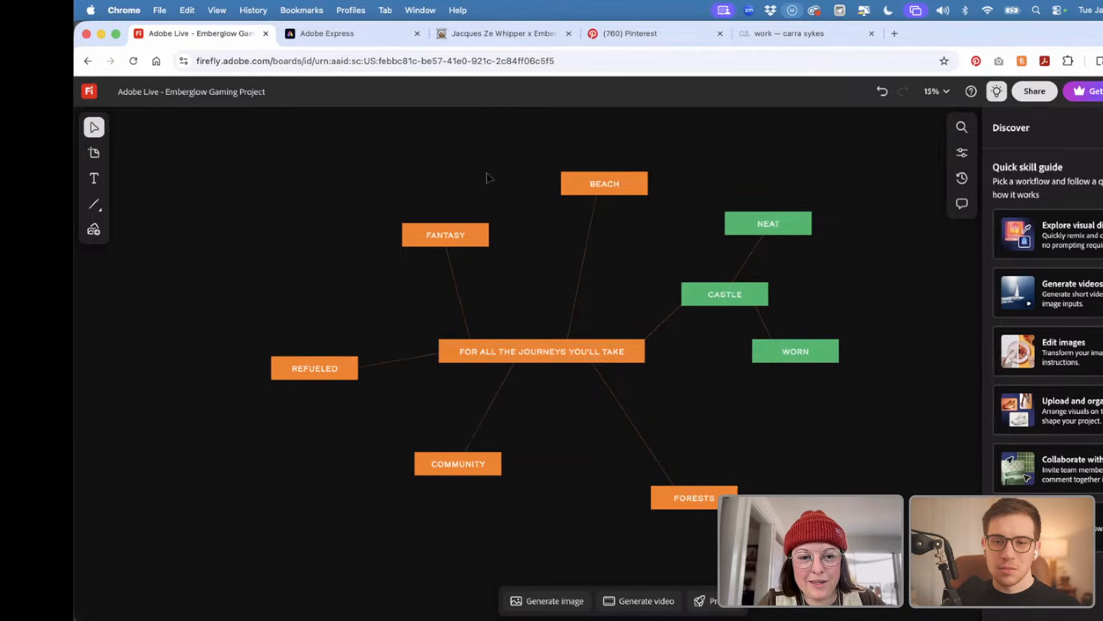
- Reposition both ends of the CASTLE–WORN line so it runs from the middle of CASTLE's bottom edge to WORN's top edge
scroll(610, 445, "down", 2)
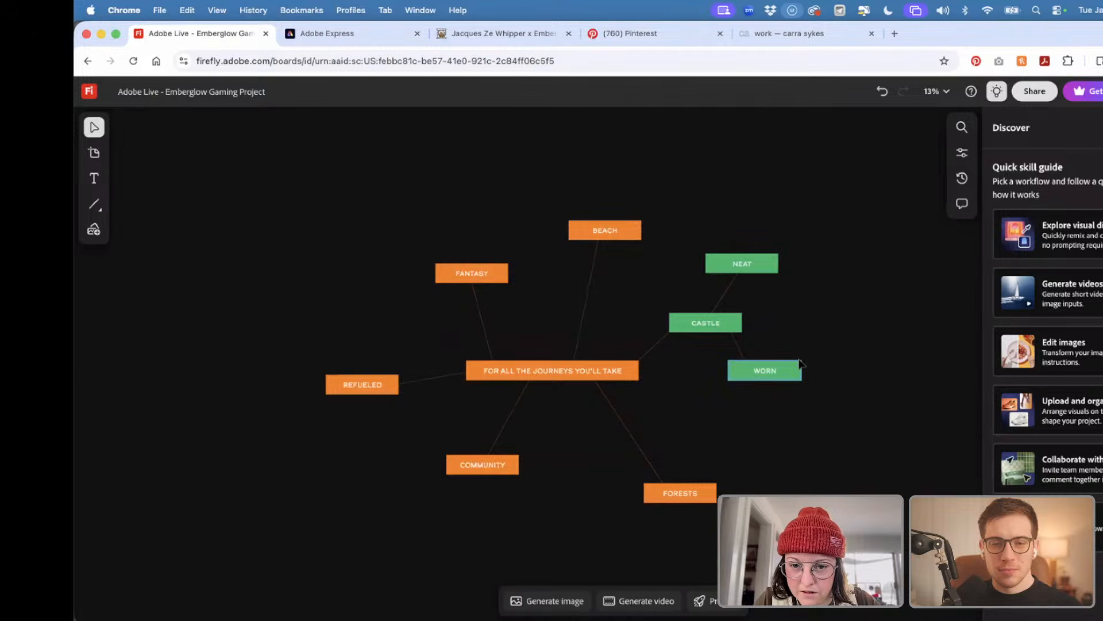
scroll(799, 382, "up", 5)
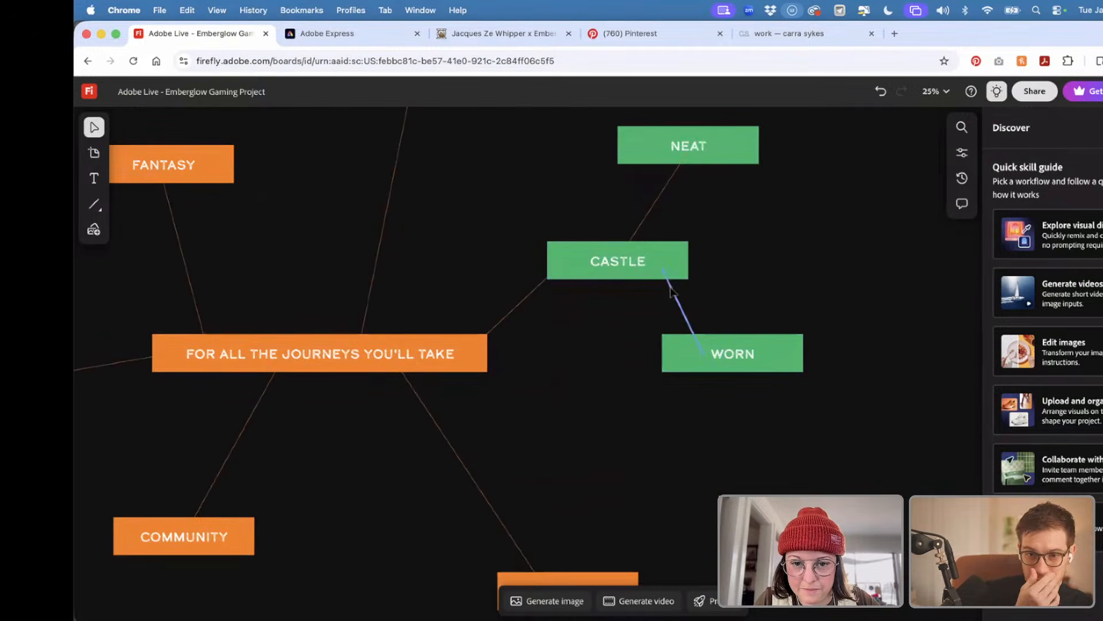
left_click(695, 336)
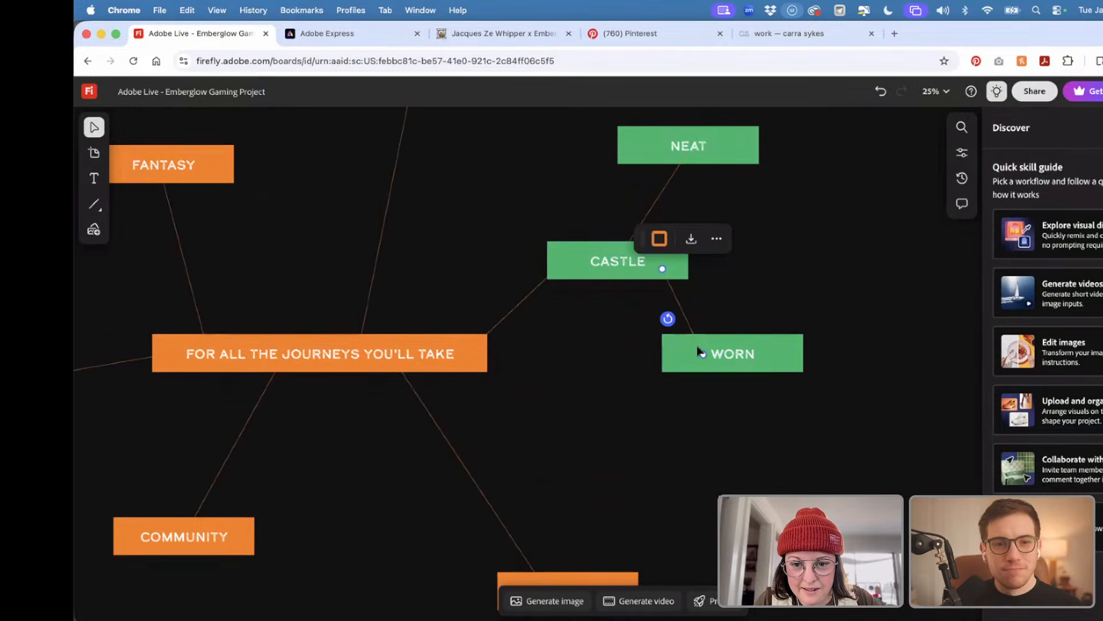
left_click_drag(703, 354, 694, 335)
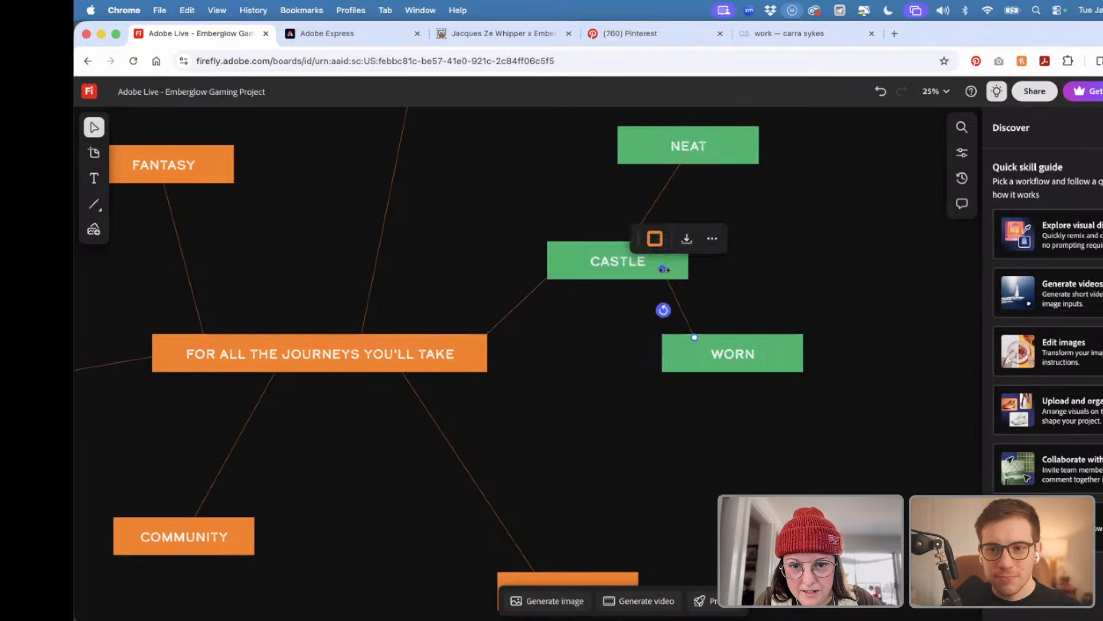
left_click_drag(664, 270, 630, 278)
left_click(803, 217)
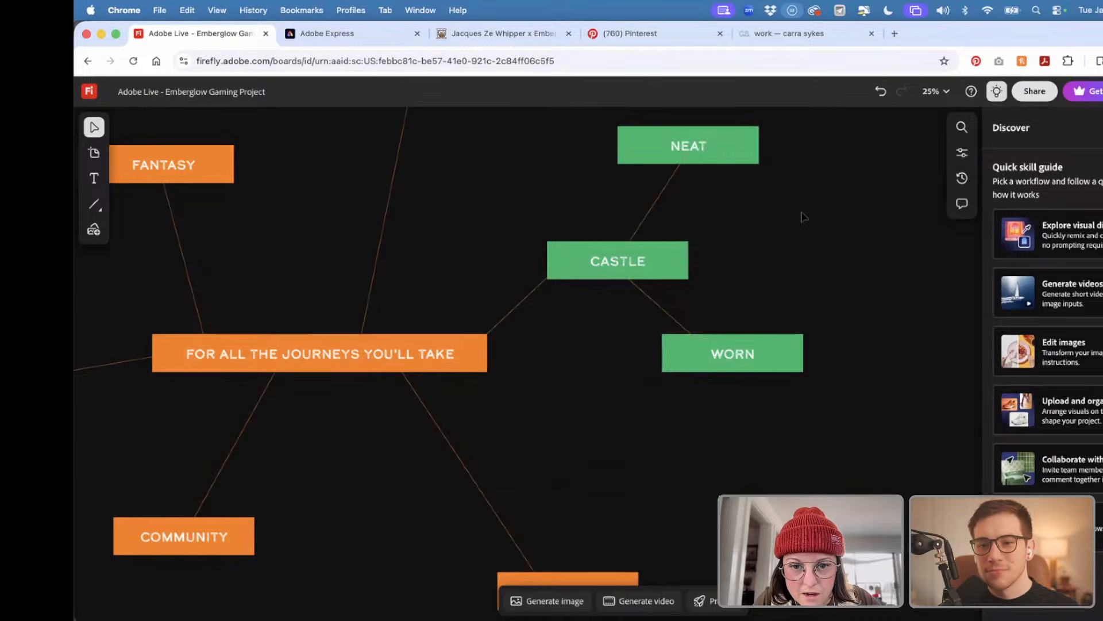
scroll(803, 216, "down", 5)
scroll(719, 259, "up", 2)
scroll(719, 259, "left", 2)
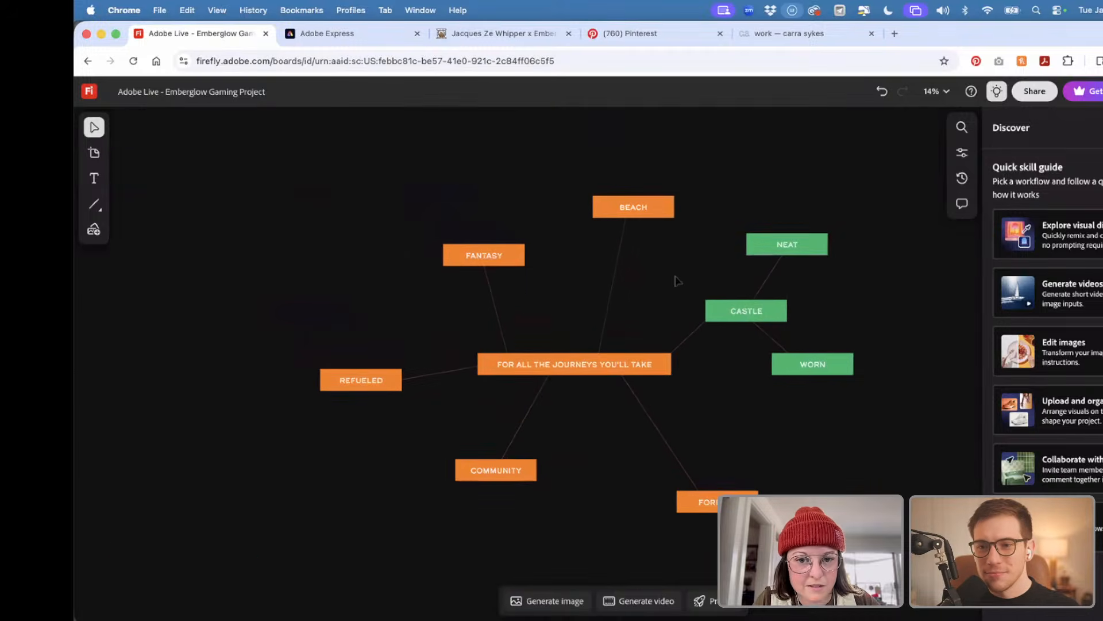
scroll(556, 264, "right", 4)
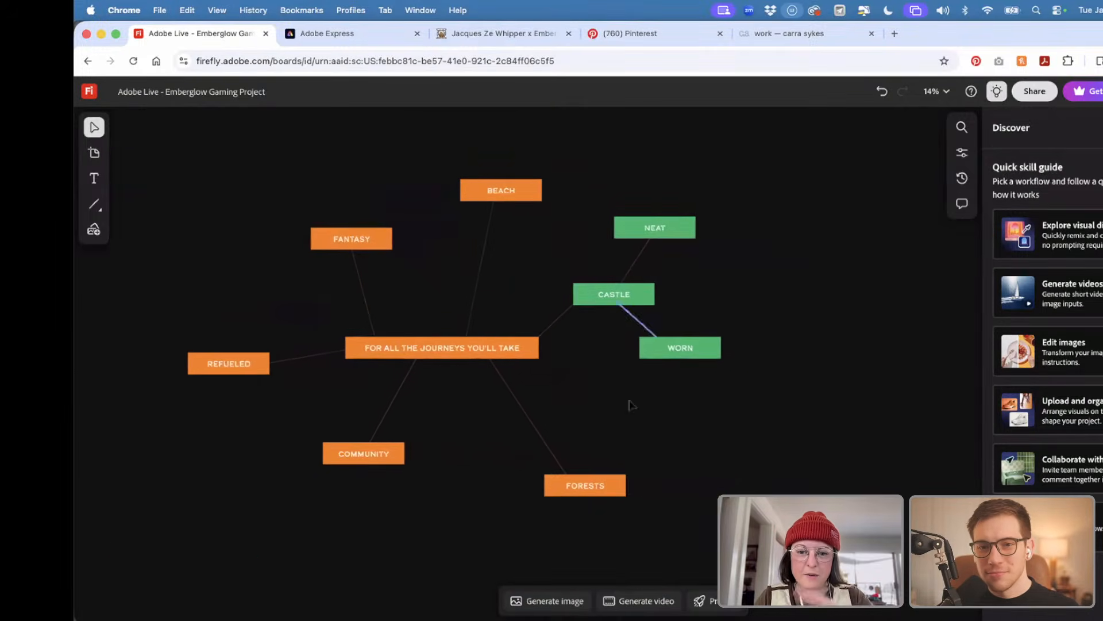
scroll(627, 458, "left", 3)
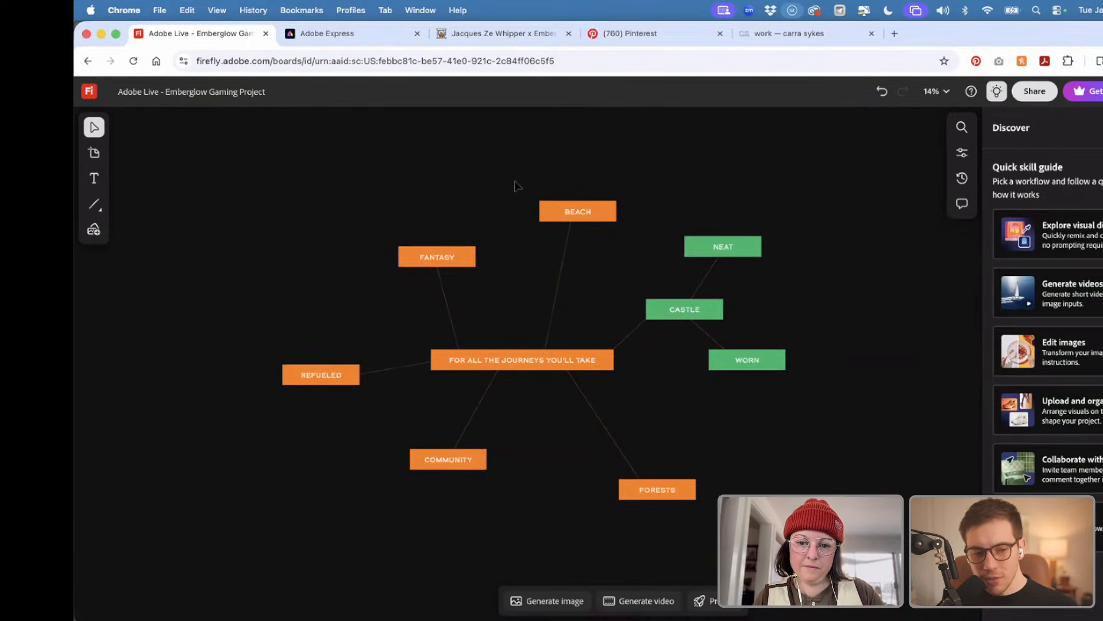
left_click(543, 211)
left_click(517, 219)
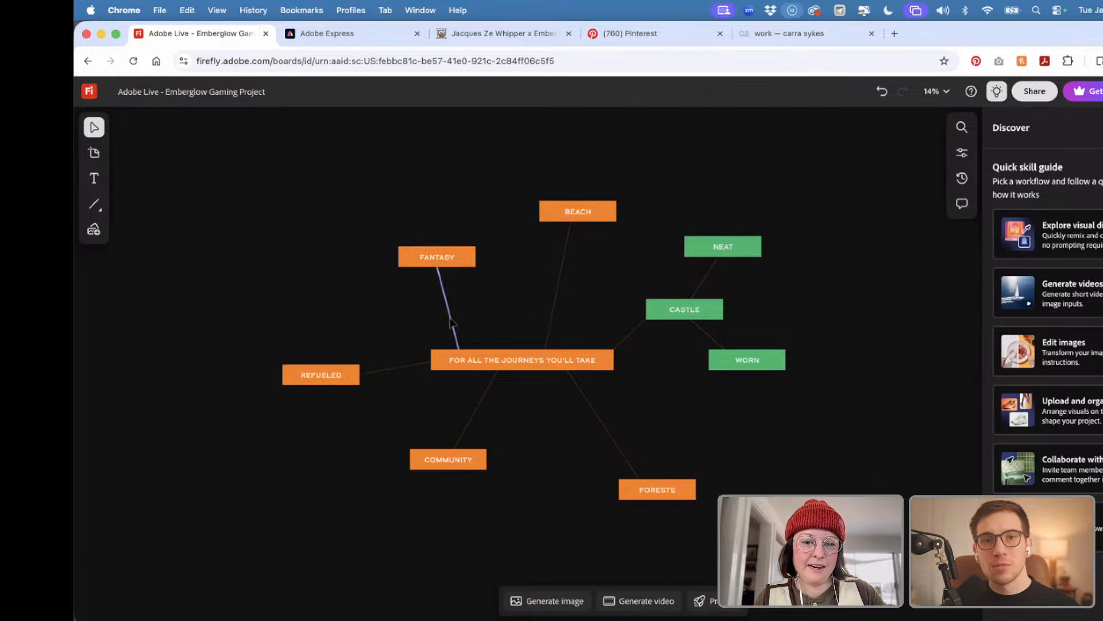
- Draw a short line sloping up to the left from the FANTASY box
left_click(93, 205)
left_click_drag(406, 256, 373, 190)
left_click(364, 269)
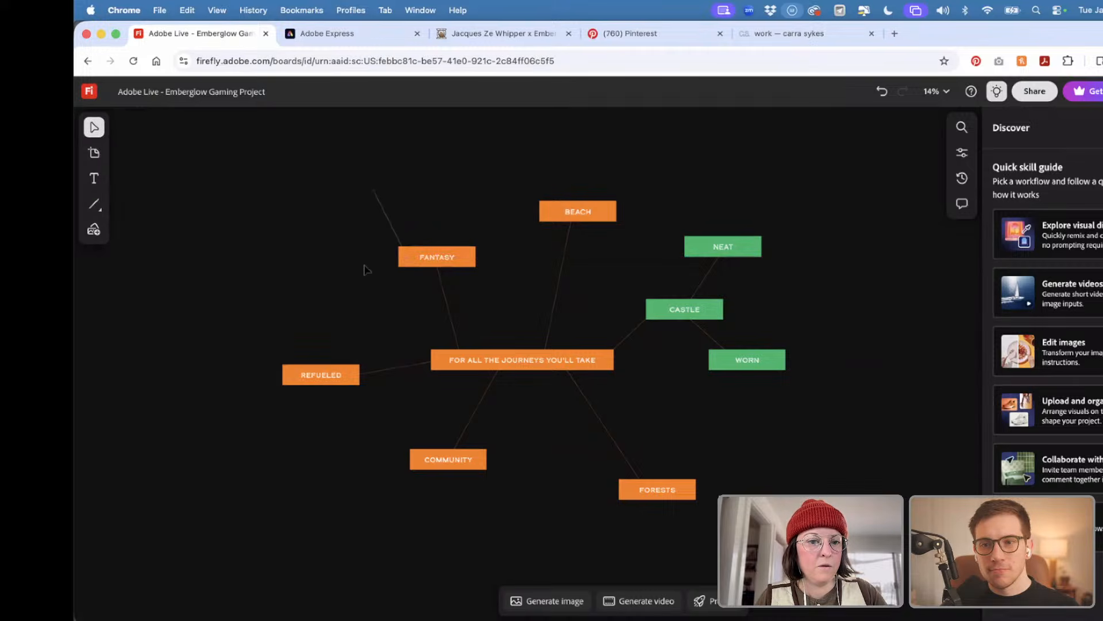
- Duplicate the FANTASY box onto the upper end of the new line and replace the copy's text with DRAGON
left_click(437, 253)
left_click_drag(440, 253, 394, 188)
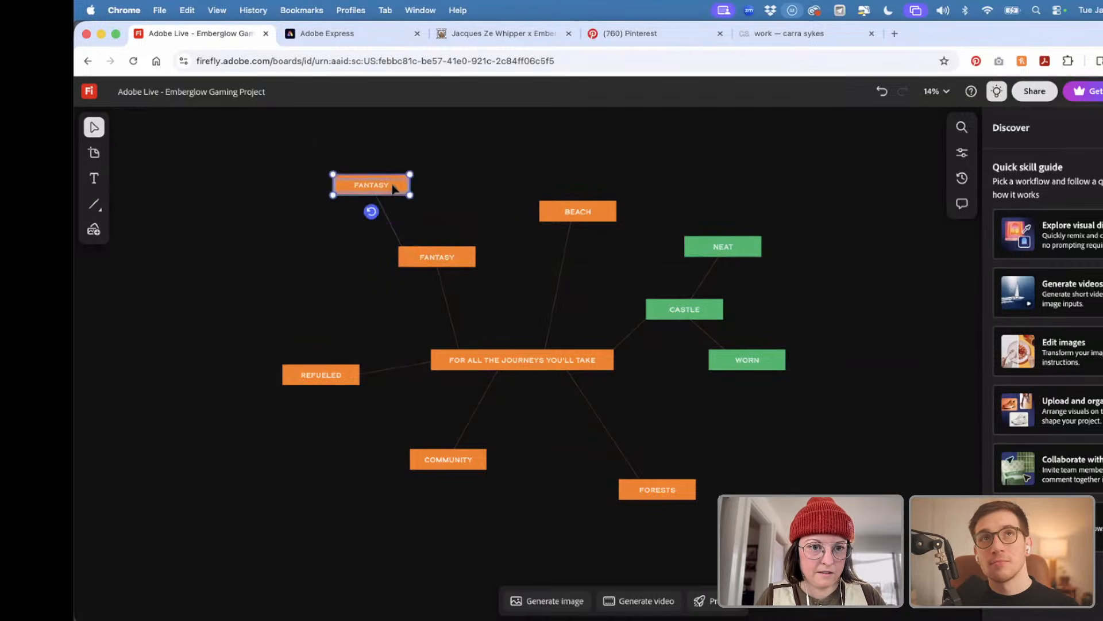
double_click(383, 187)
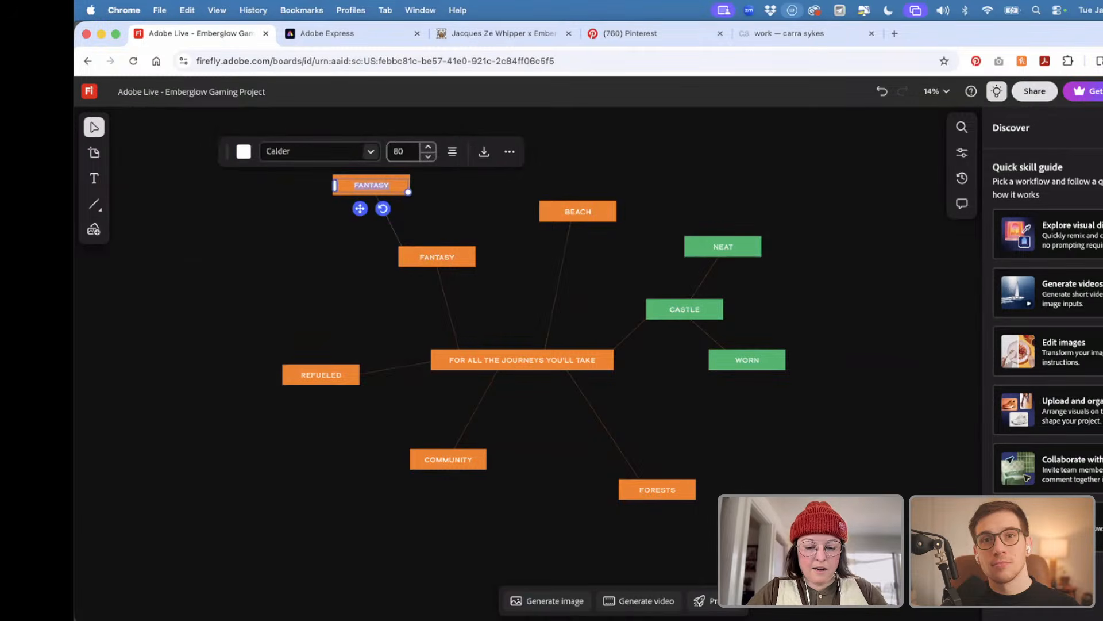
type("DRAGON")
left_click(302, 276)
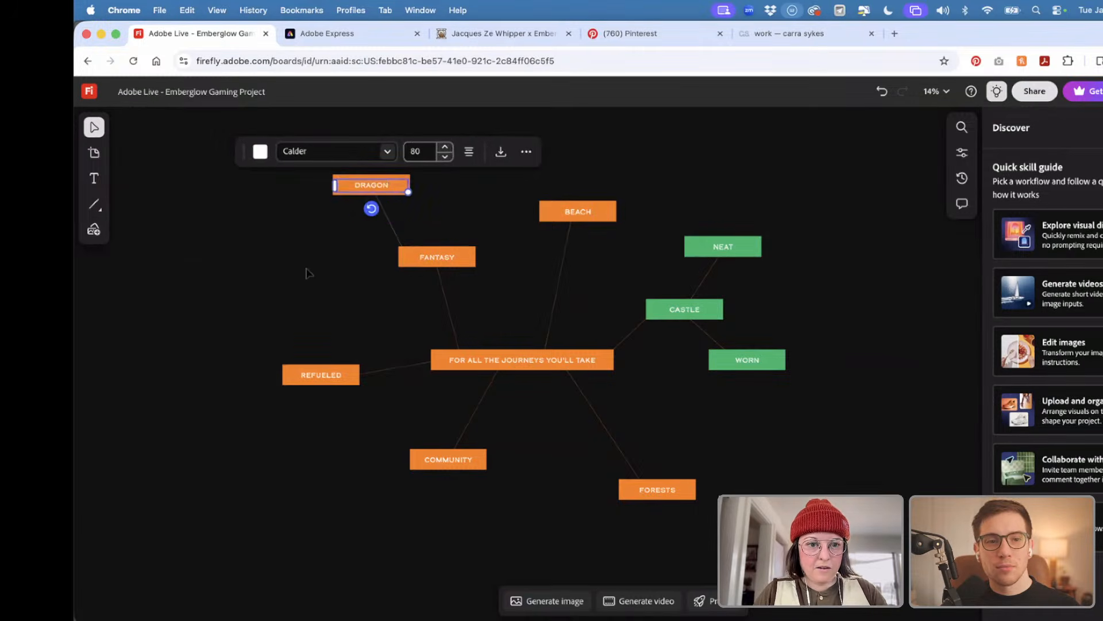
left_click(308, 273)
- Fill the DRAGON and FANTASY boxes with green
left_click(409, 182)
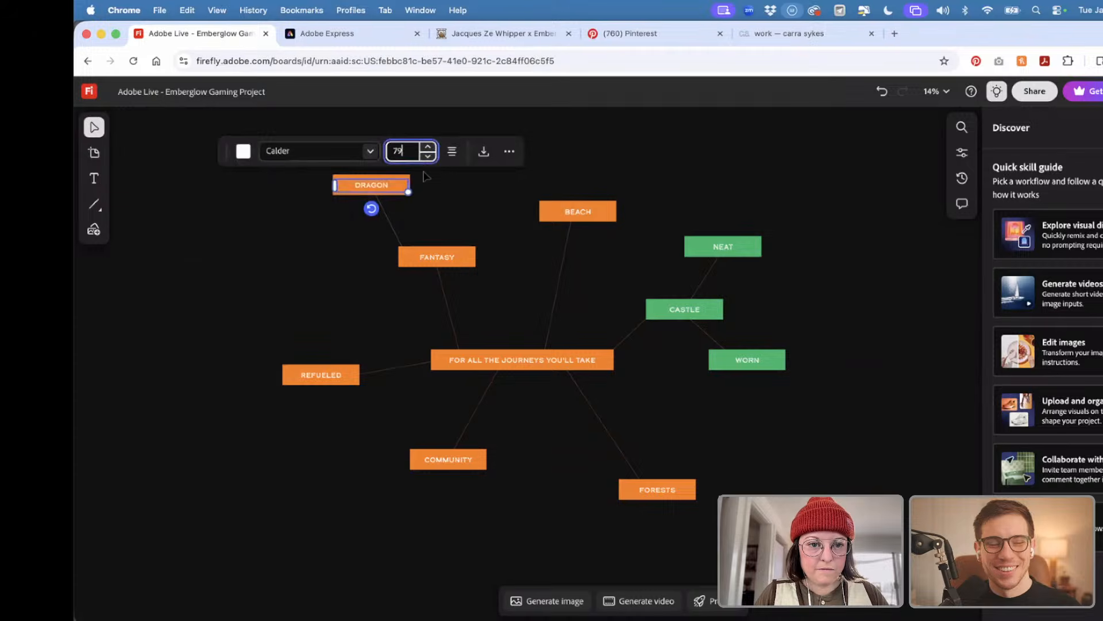
left_click(431, 180)
left_click(410, 179)
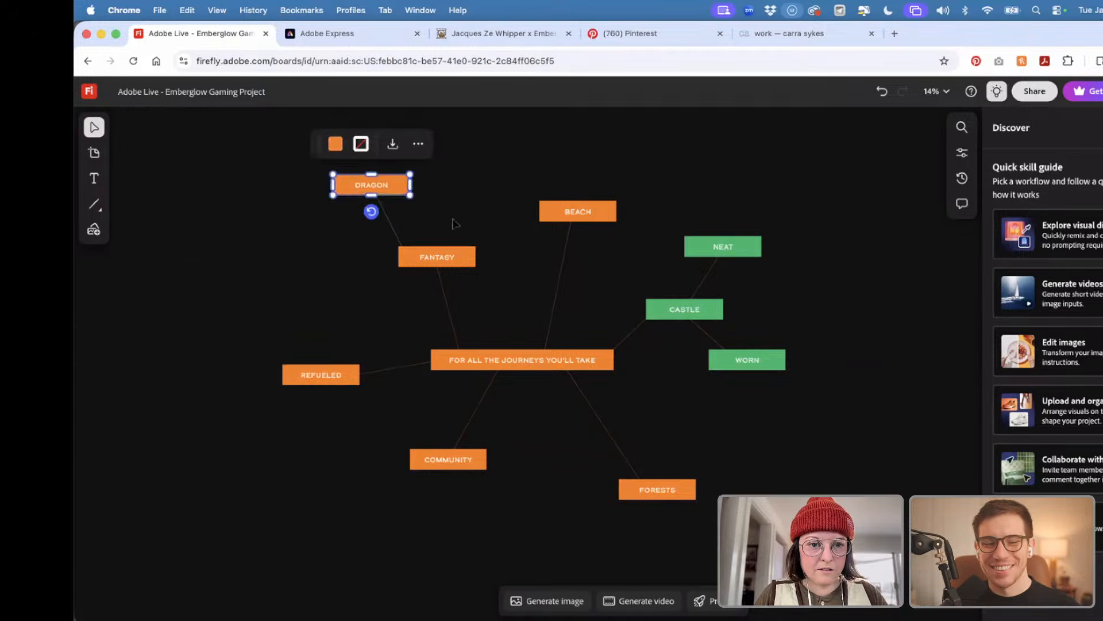
left_click(457, 250, "shift")
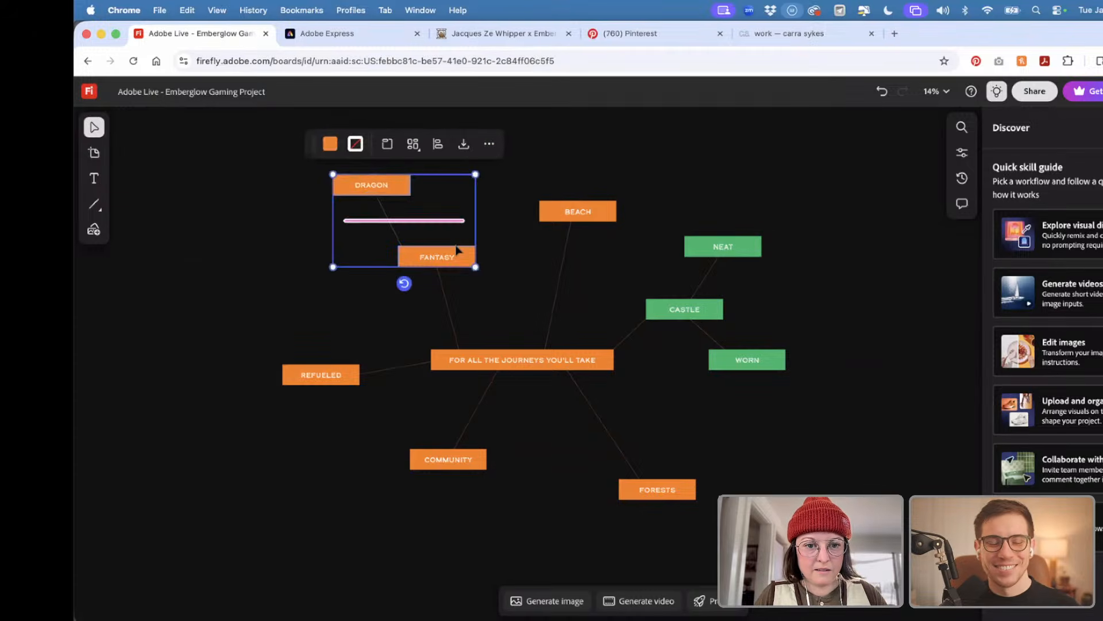
left_click(330, 143)
left_click(470, 196)
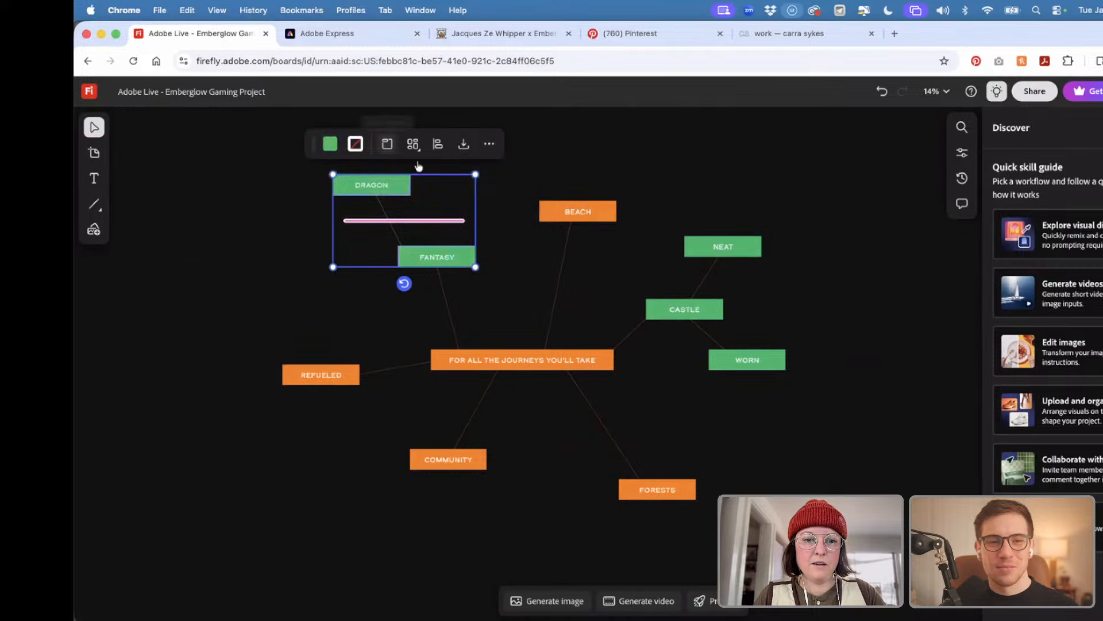
- Recolour the DRAGON and FANTASY boxes with the saturated purple fill, after trying light red
left_click(330, 145)
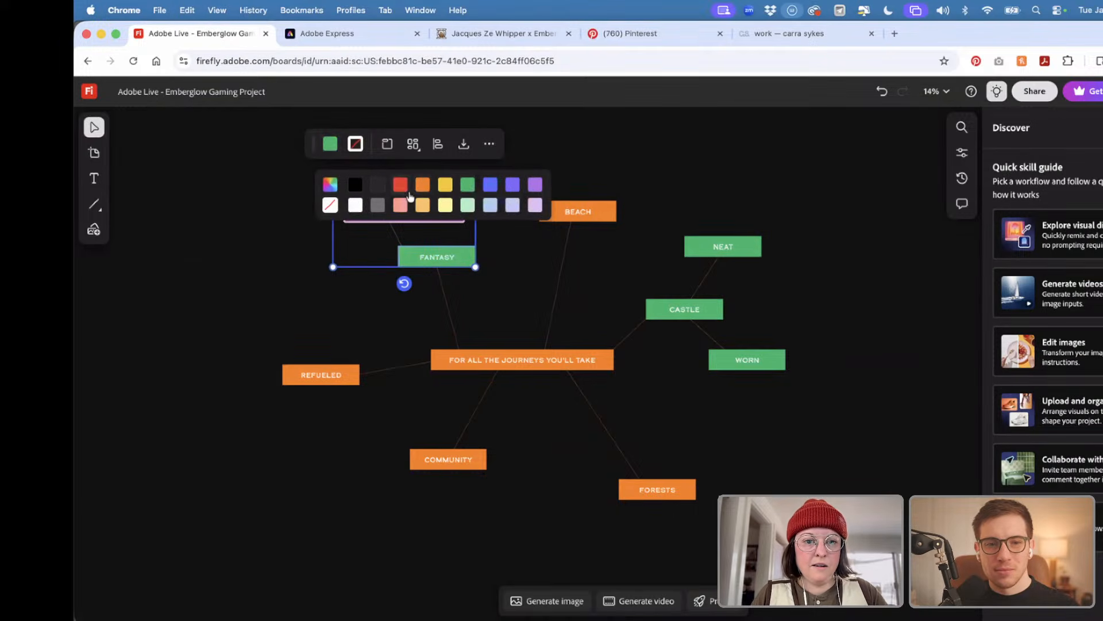
left_click(400, 206)
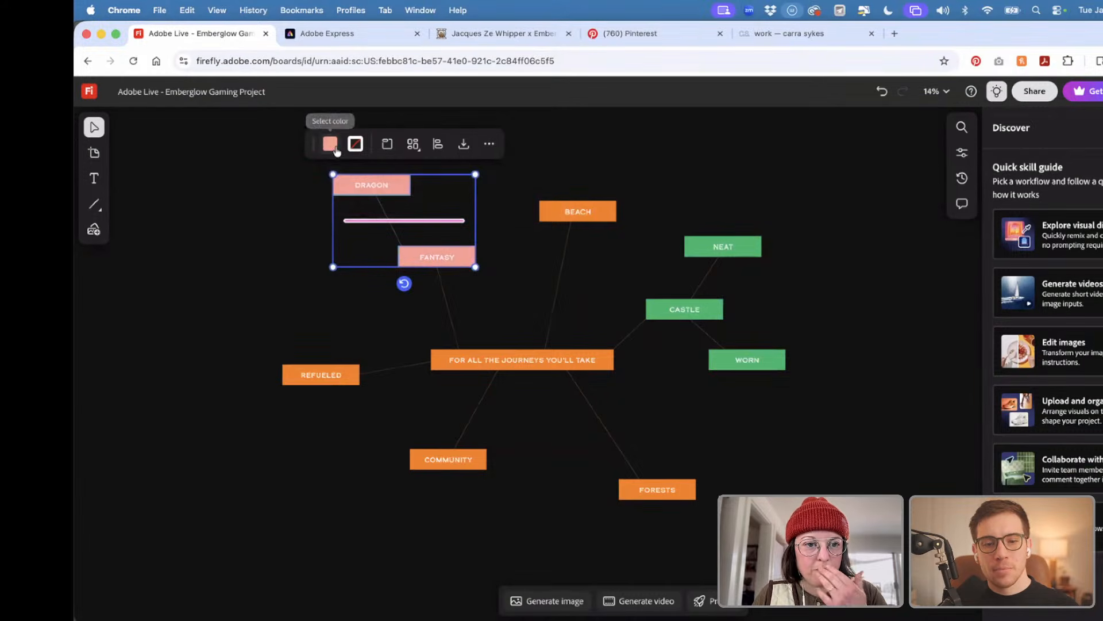
left_click(329, 147)
left_click(535, 185)
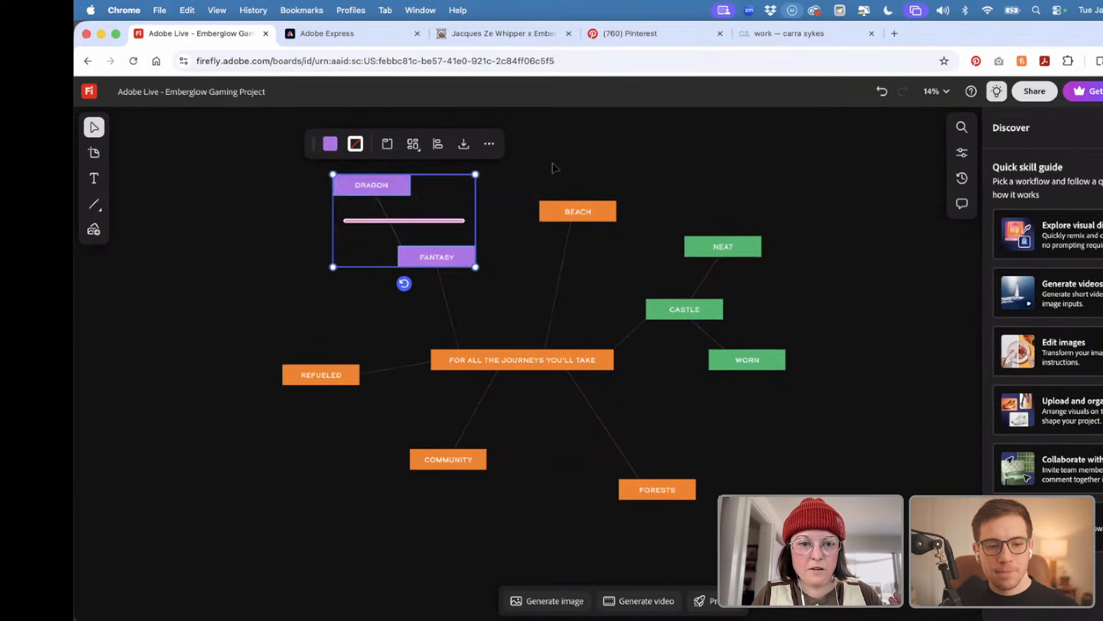
left_click(553, 167)
- Set the stroke colour of the line between DRAGON and FANTASY to orange
left_click(387, 229)
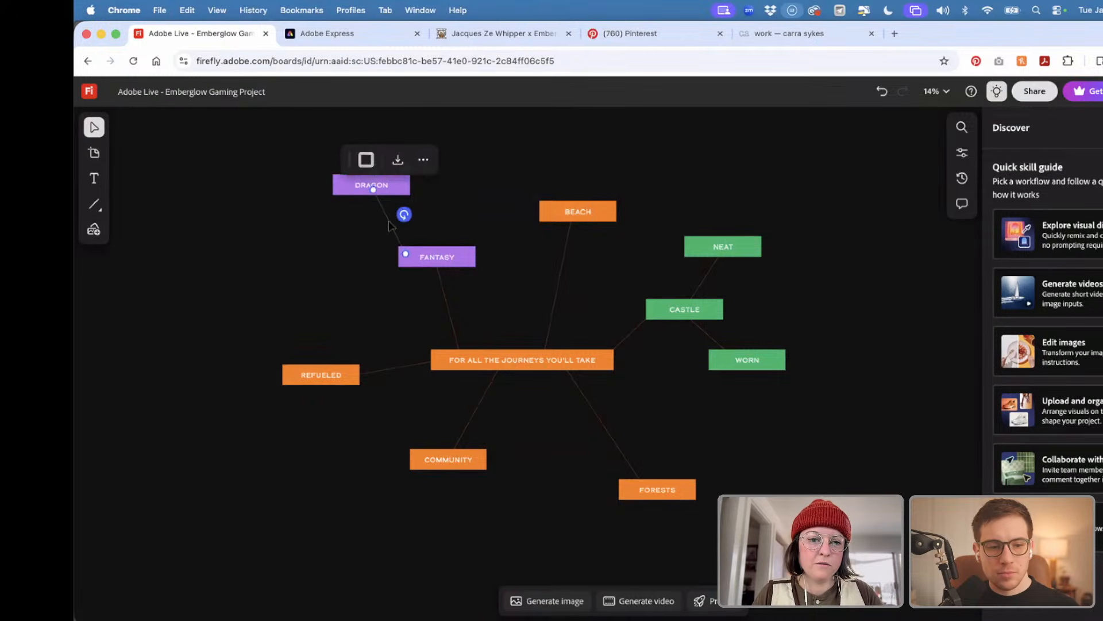
left_click(368, 161)
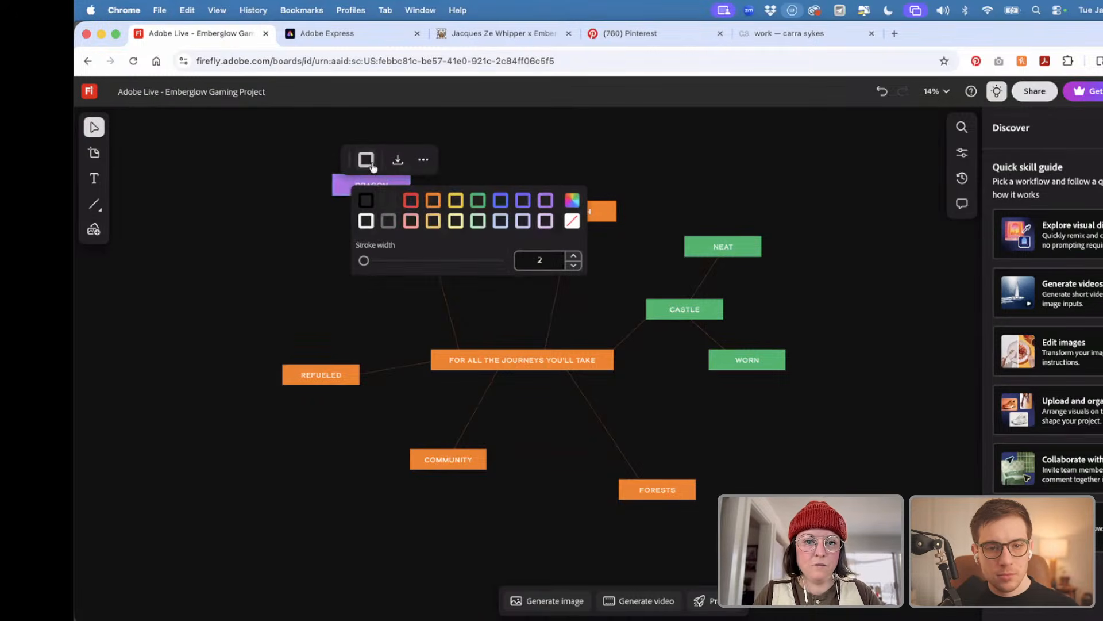
left_click(433, 202)
left_click(482, 169)
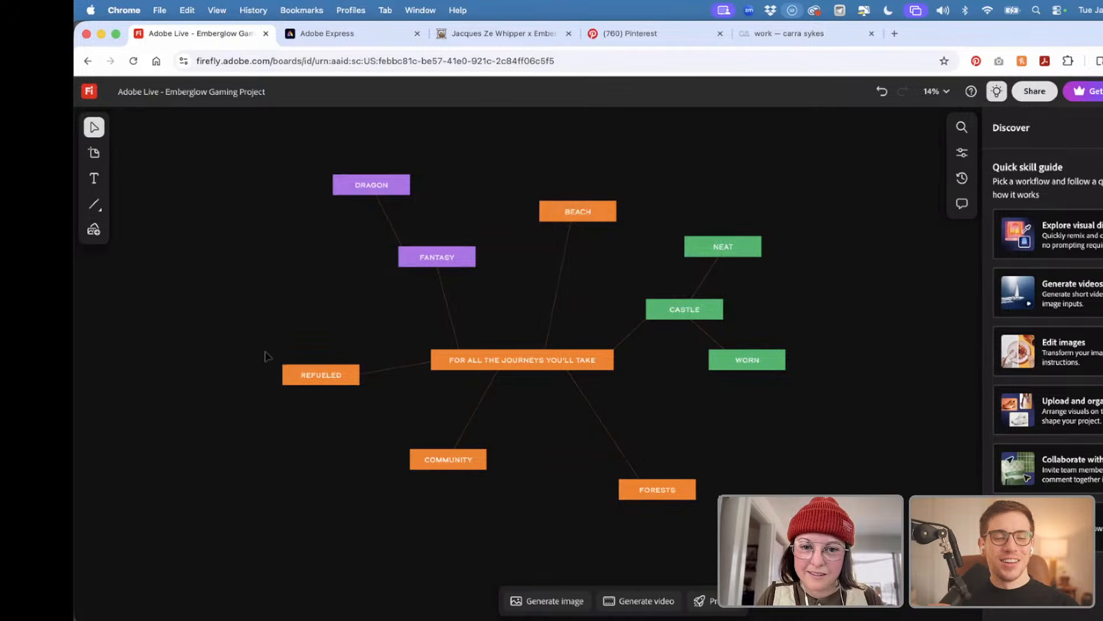
scroll(352, 421, "right", 3)
scroll(352, 421, "down", 1)
scroll(352, 423, "up", 2)
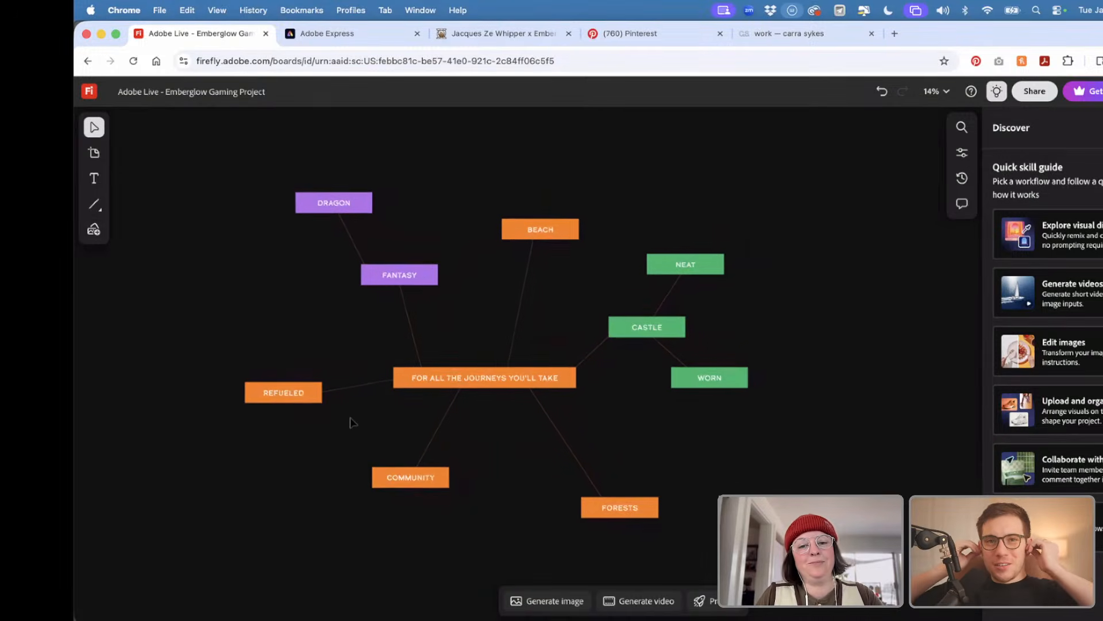
scroll(351, 409, "up", 1)
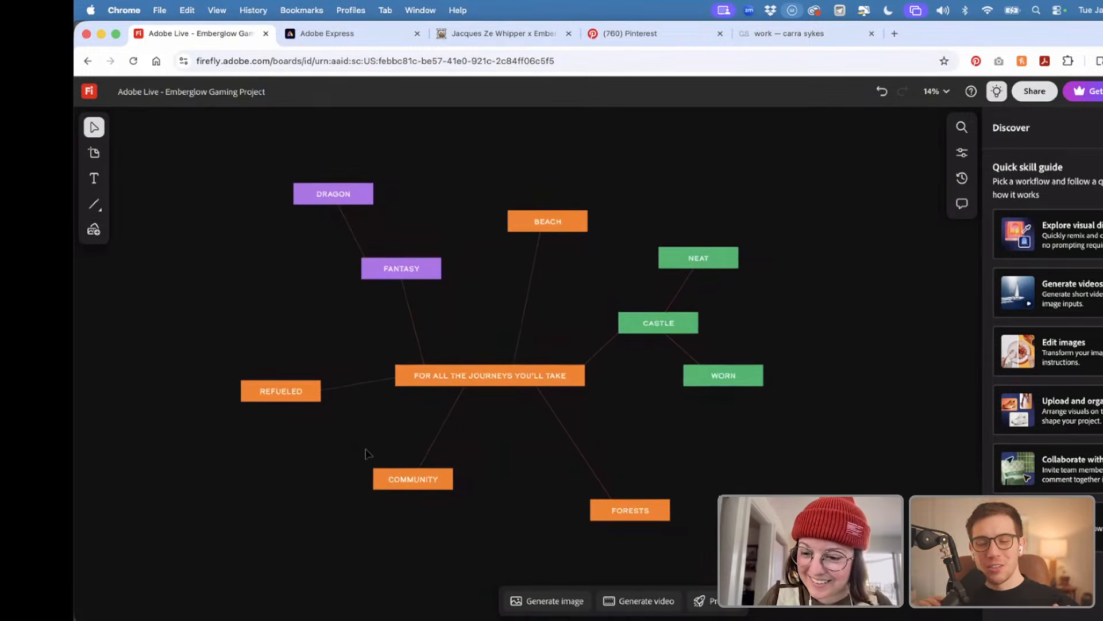
scroll(404, 402, "down", 1)
scroll(404, 403, "left", 1)
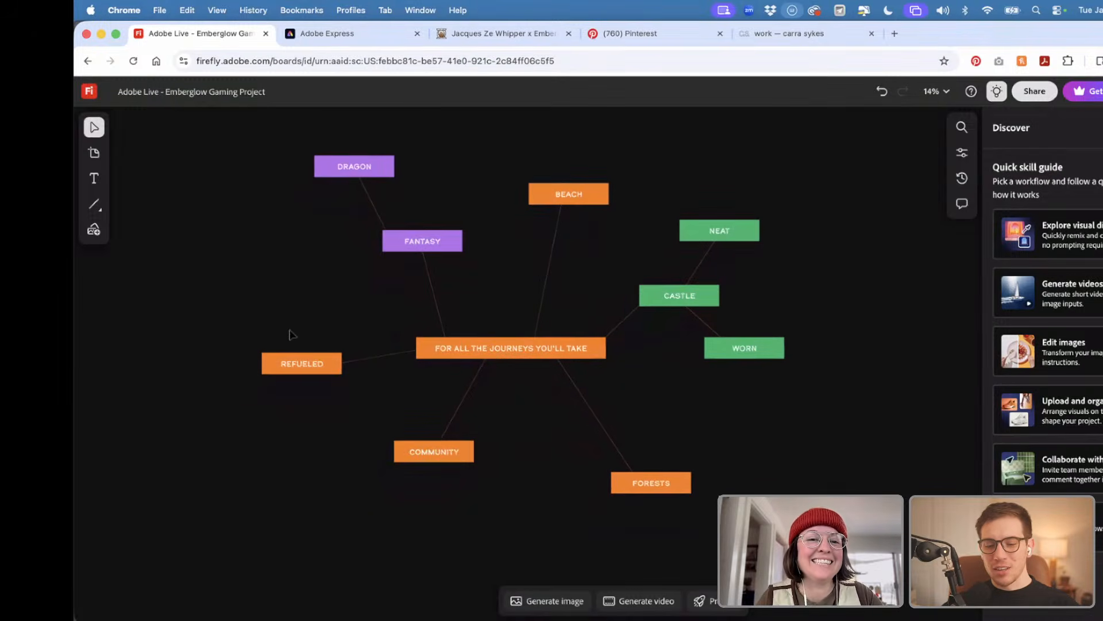
scroll(282, 325, "up", 2)
scroll(281, 325, "left", 1)
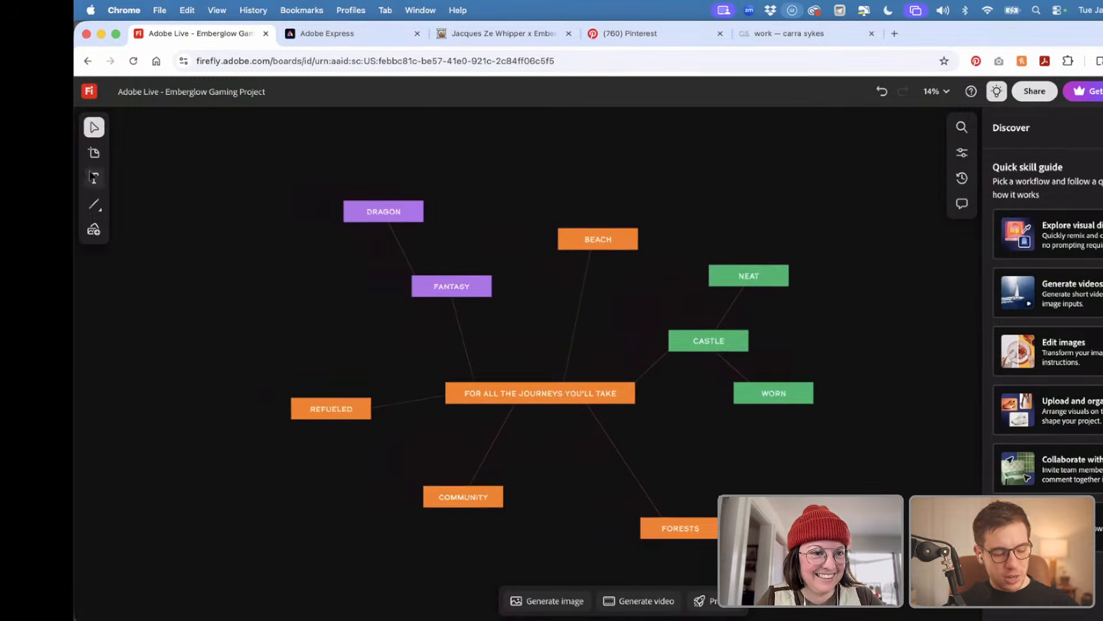
- Add a GOBLIN sub-branch to the left of FANTASY, using a new connecting line with a relabelled copy of the DRAGON box at its end
left_click(93, 204)
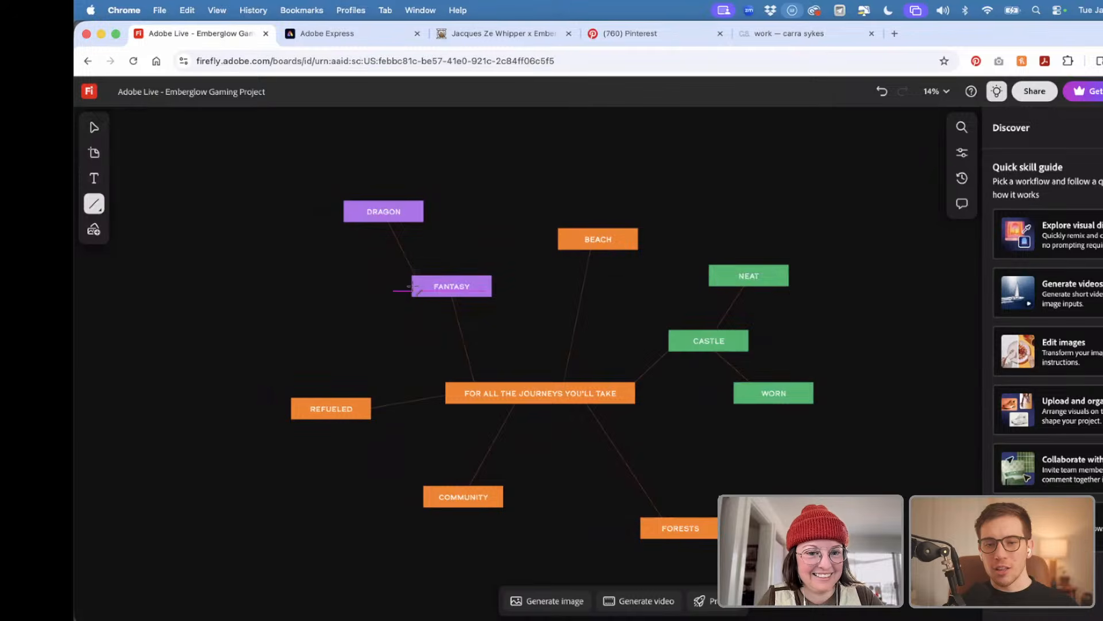
mouse_move(414, 286)
left_mouse_down()
mouse_move(305, 284)
mouse_move(323, 271)
left_mouse_up()
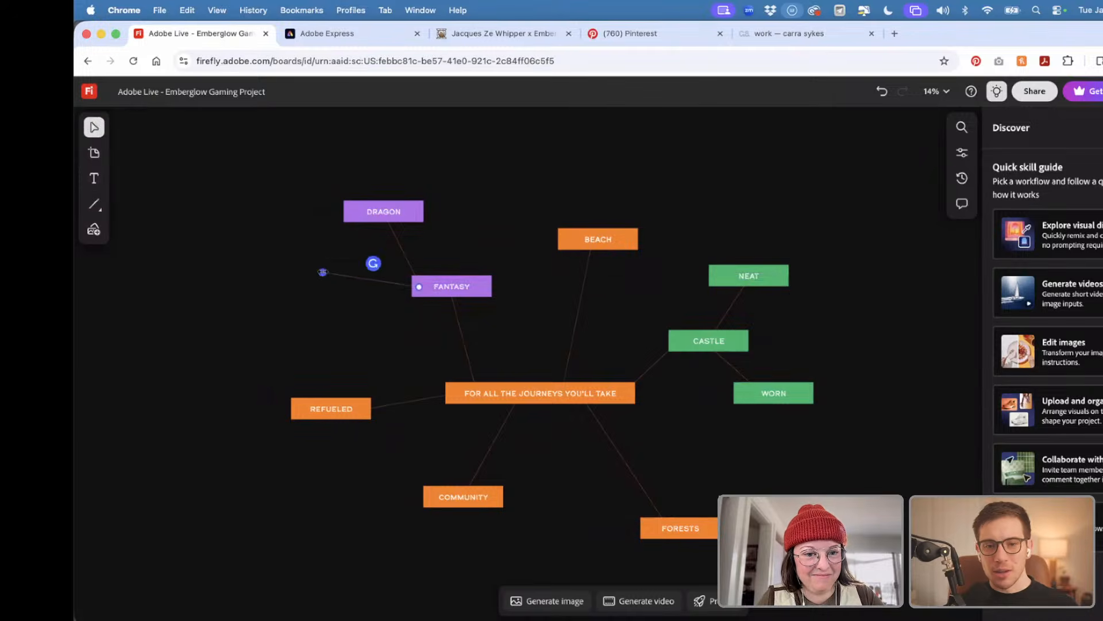
left_click(367, 216)
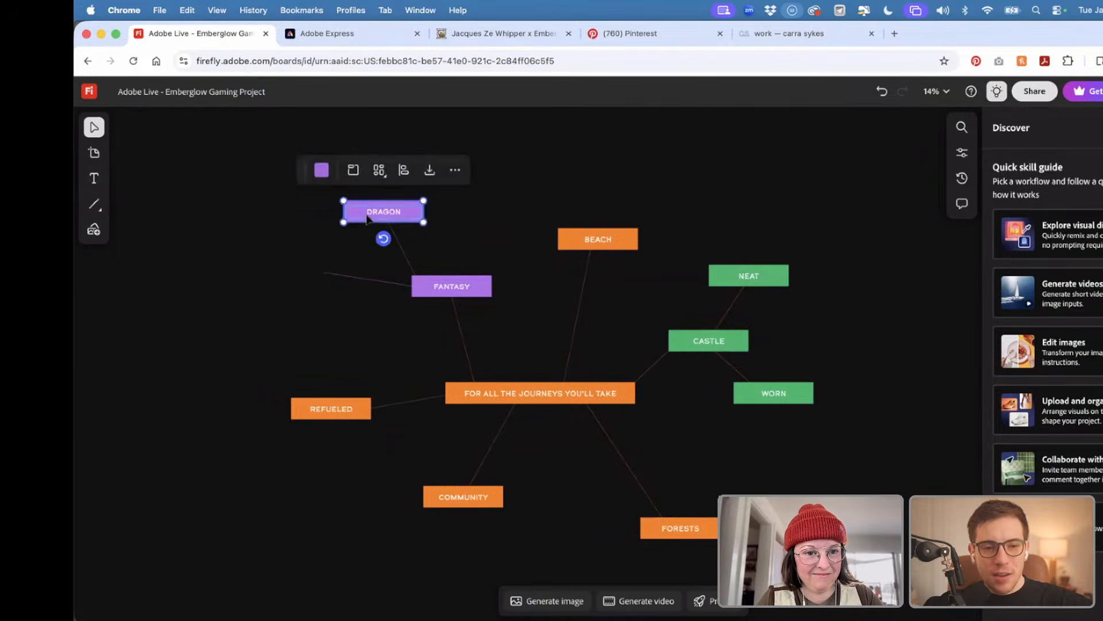
left_click_drag(358, 216, 285, 277)
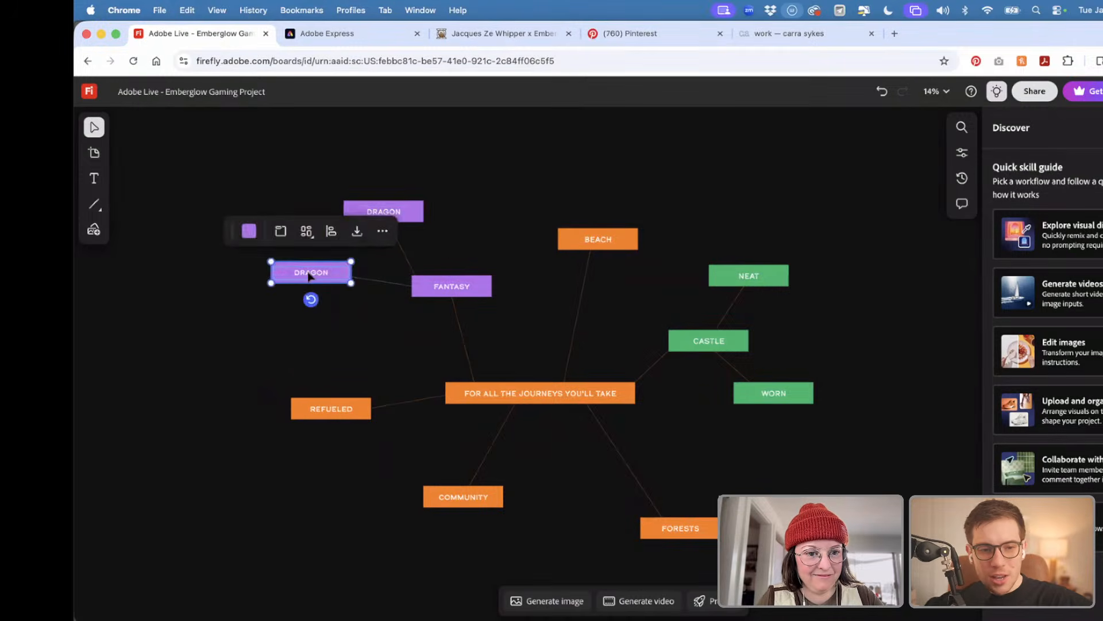
double_click(309, 276)
type("GOBLIN")
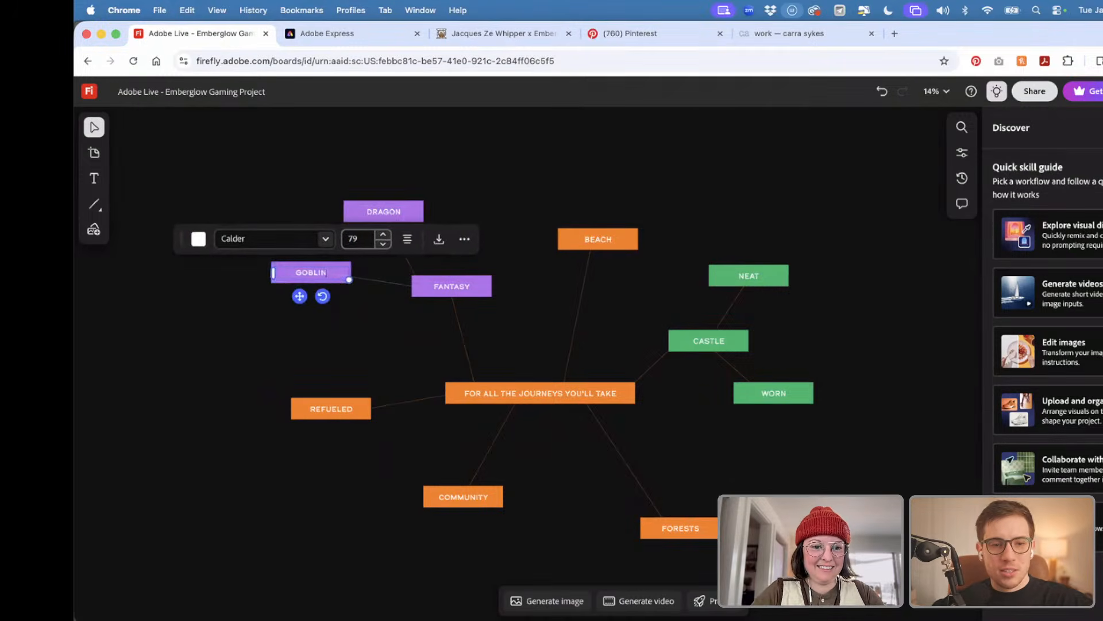
left_click(225, 380)
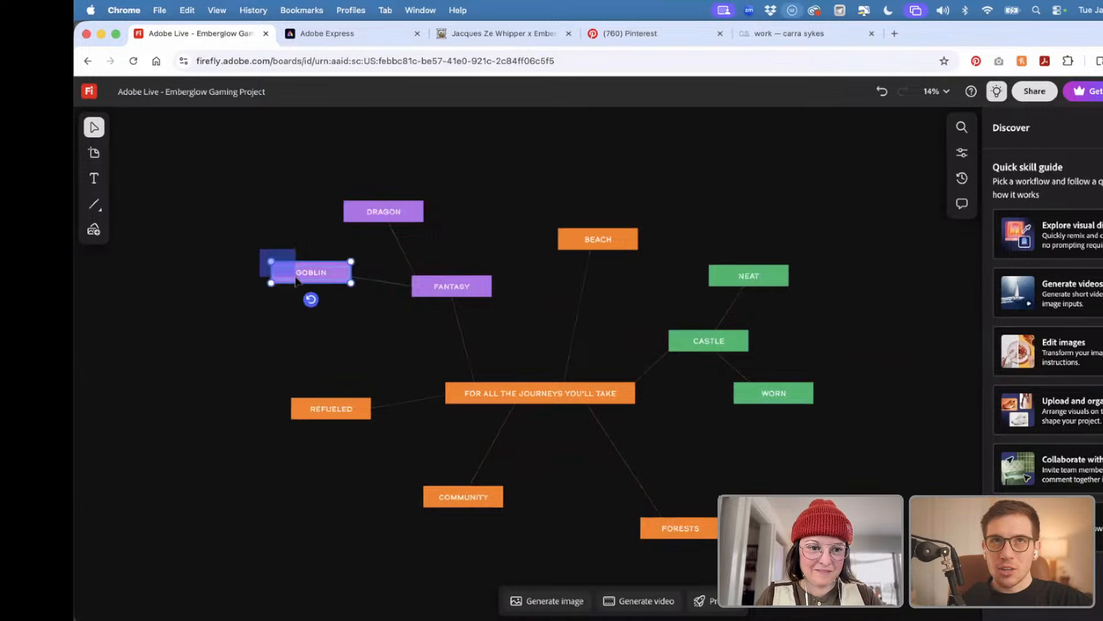
- Shift the BEACH box together with its connecting line to the left along the tagline box
left_click_drag(296, 280, 293, 322)
left_click(553, 245)
left_click_drag(575, 212, 624, 279)
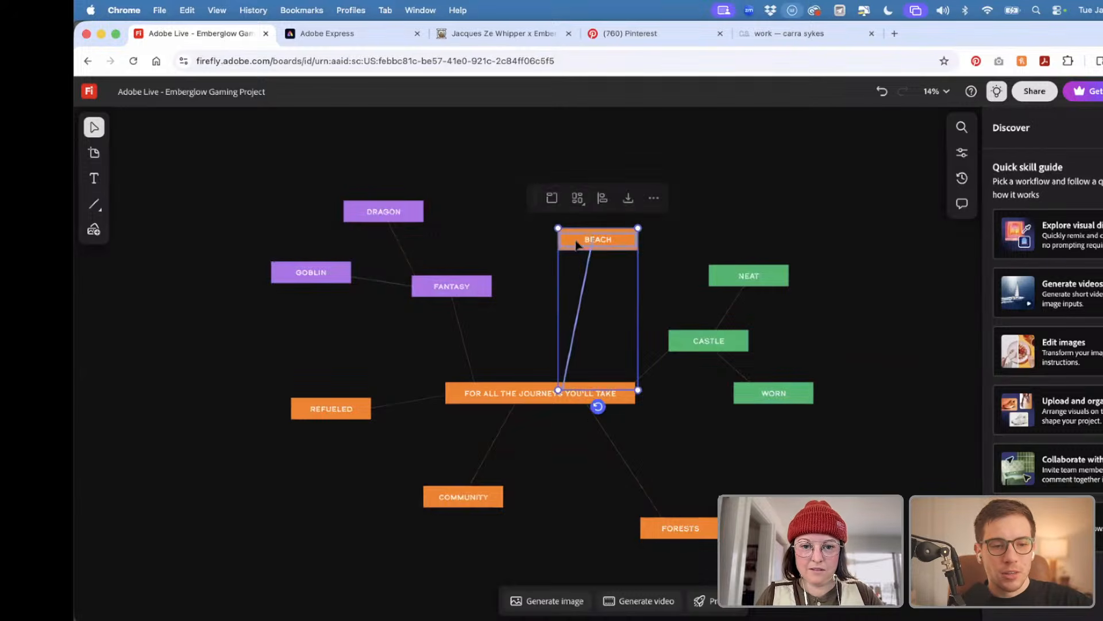
left_click(624, 279)
left_click(590, 246)
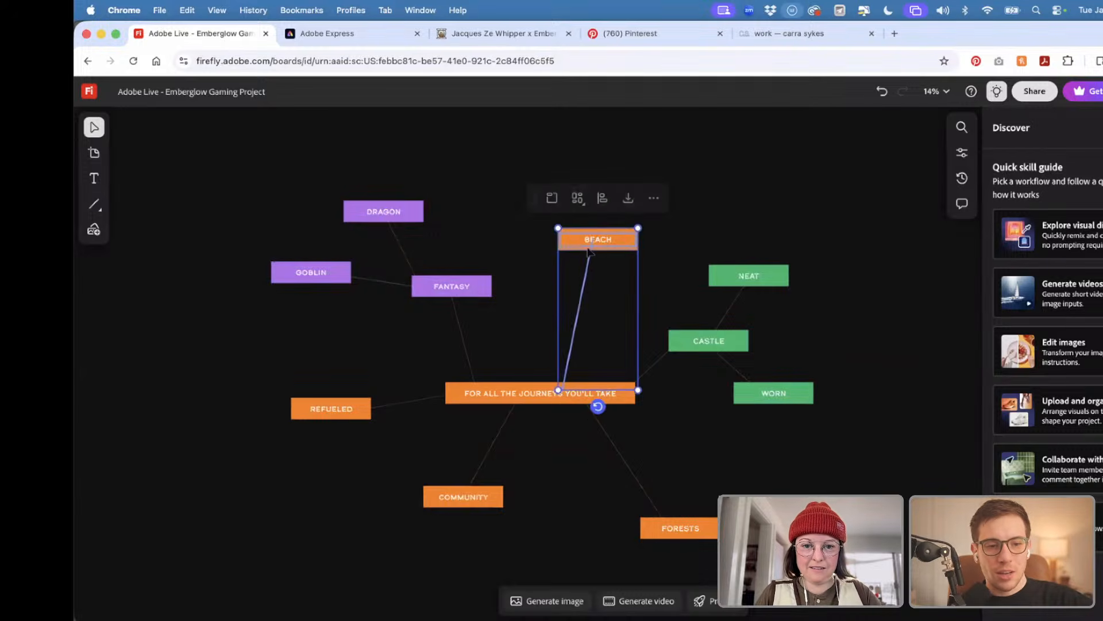
left_click_drag(591, 245, 615, 255)
left_click(538, 255)
left_click(586, 283)
- Duplicate the BEACH box and its line to the right and change the copy's text to CAVE
left_click_drag(502, 215, 582, 278)
left_click_drag(549, 241, 654, 244)
double_click(648, 237)
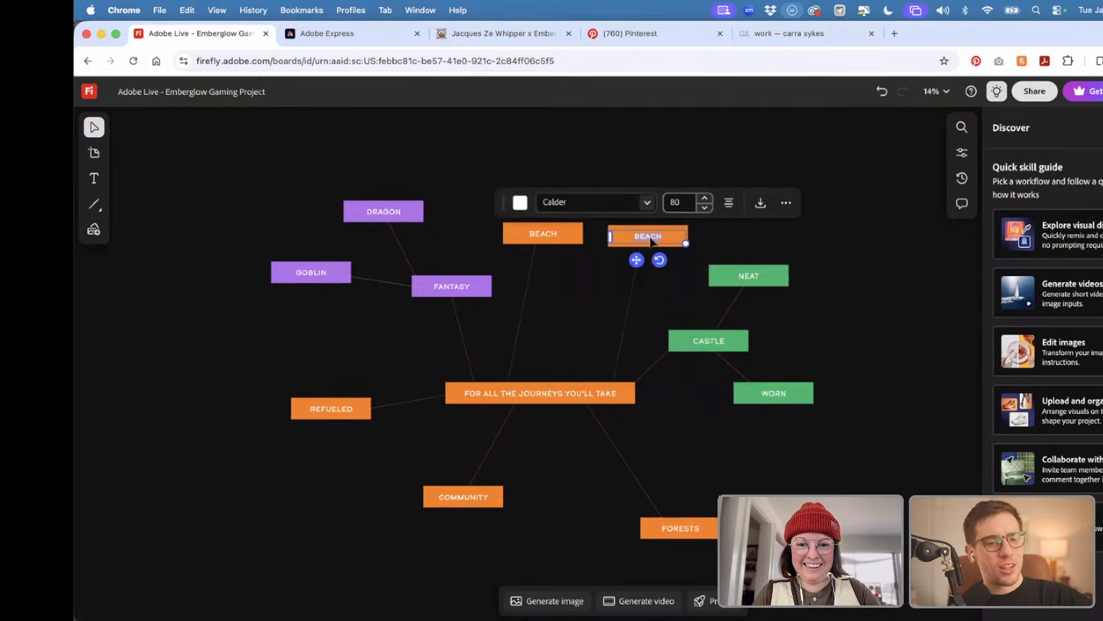
type("CAVE")
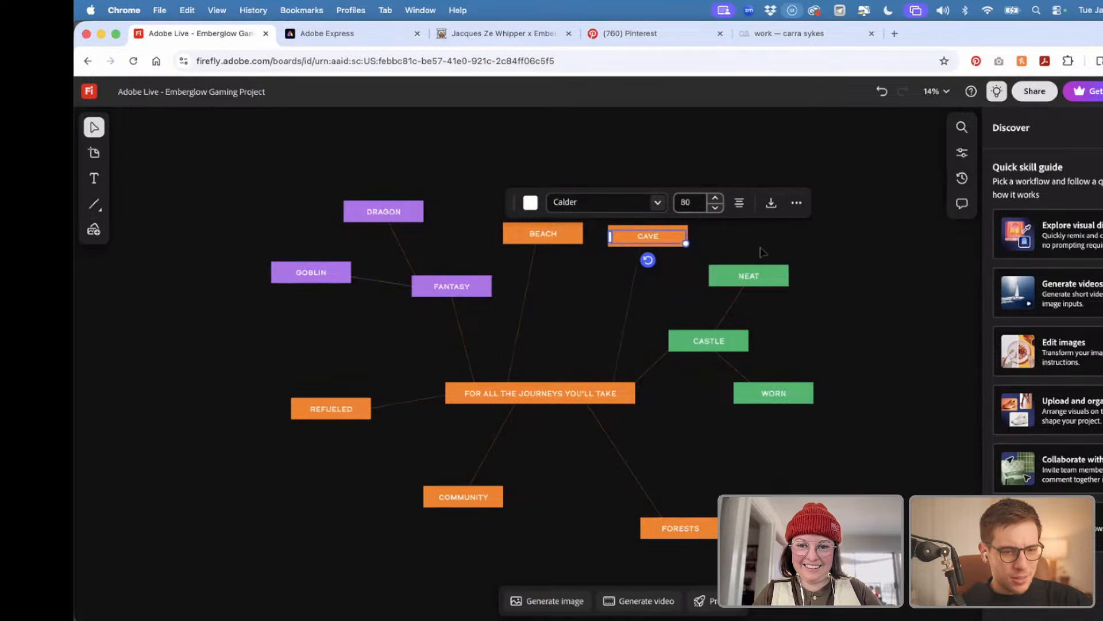
left_click(752, 249)
- Duplicate the BEACH box and its line above BEACH, and shorten the copied line so its lower end meets the original BEACH box
scroll(574, 304, "up", 2)
scroll(574, 303, "down", 3)
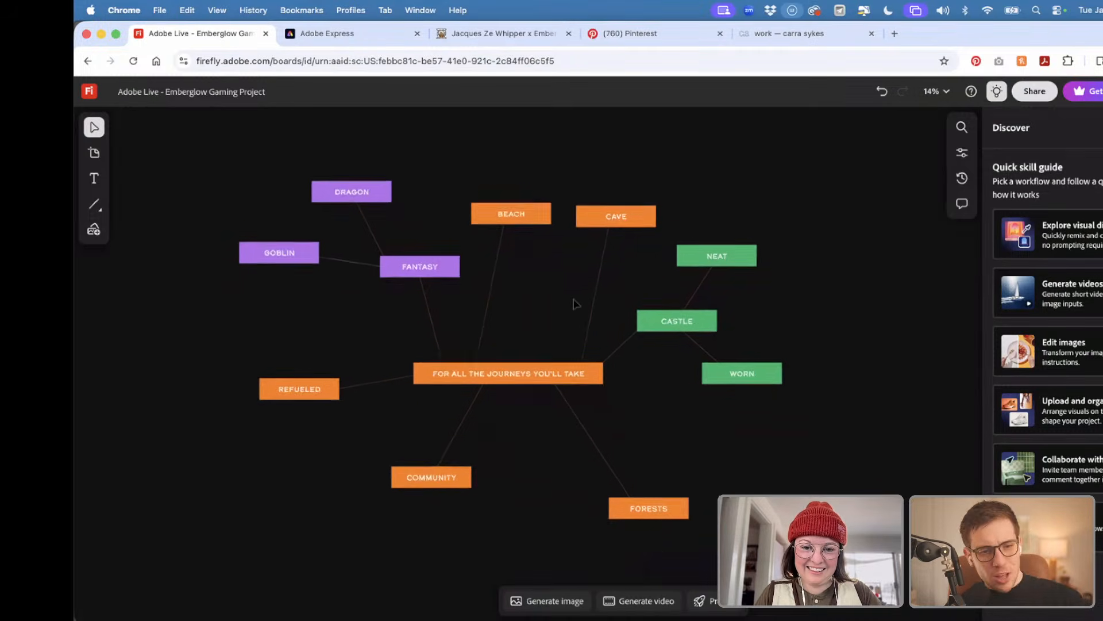
scroll(569, 301, "up", 1)
scroll(565, 298, "up", 2)
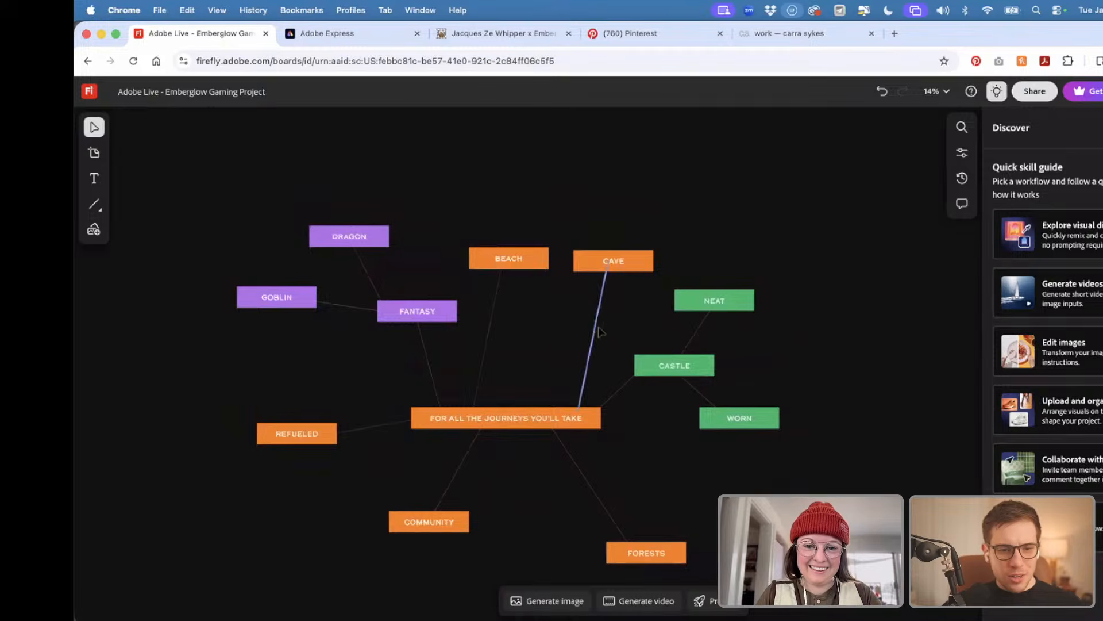
scroll(592, 291, "up", 2)
left_click_drag(611, 366, 527, 219)
left_click(543, 221)
left_click_drag(480, 258, 543, 265)
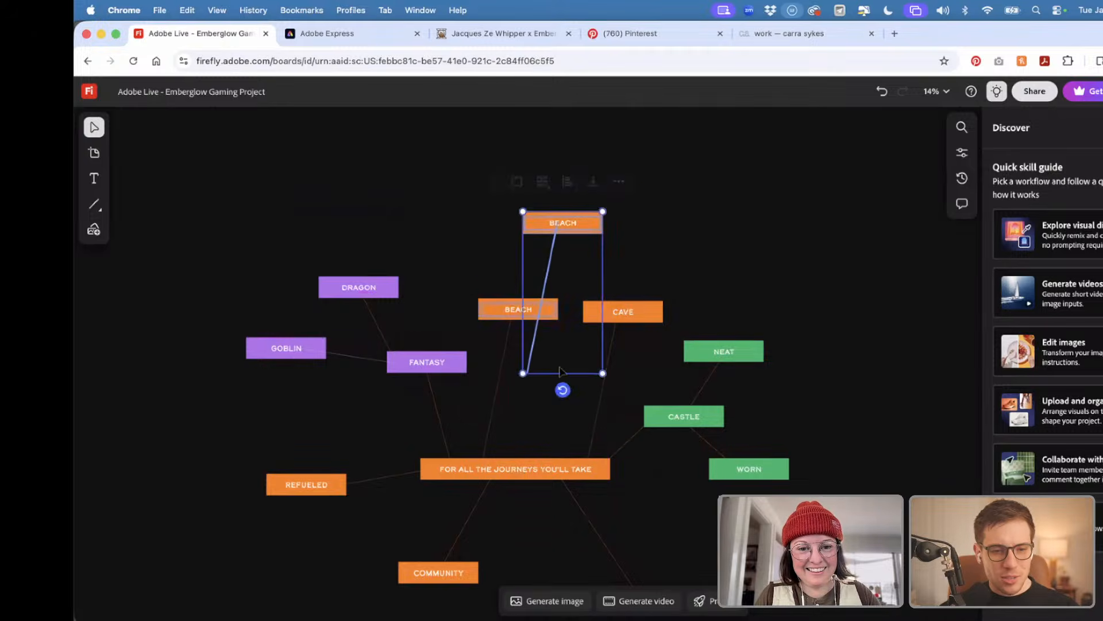
left_click(524, 389)
left_click_drag(527, 374, 541, 309)
- Replace the text of the upper BEACH copy with UNDER THE SEA
double_click(573, 226)
type("U")
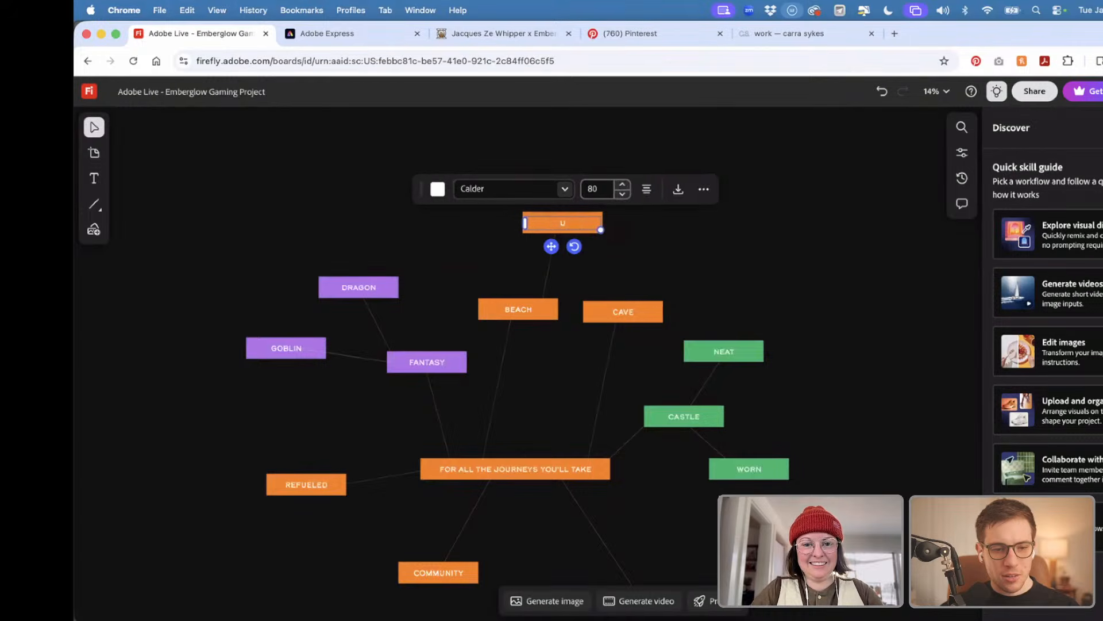
type("NDER THE SEA")
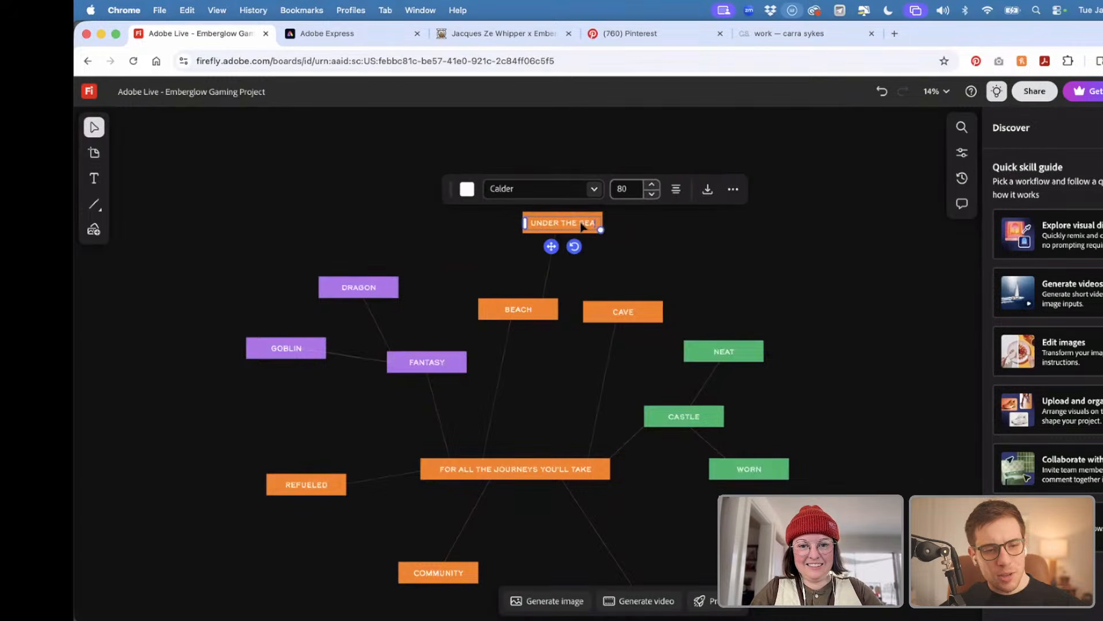
left_click(673, 253)
- Duplicate the FORESTS box and its line to the lower left, and adjust the copied line to run from the tagline's middle to the copy
scroll(674, 255, "down", 2)
scroll(551, 463, "down", 5)
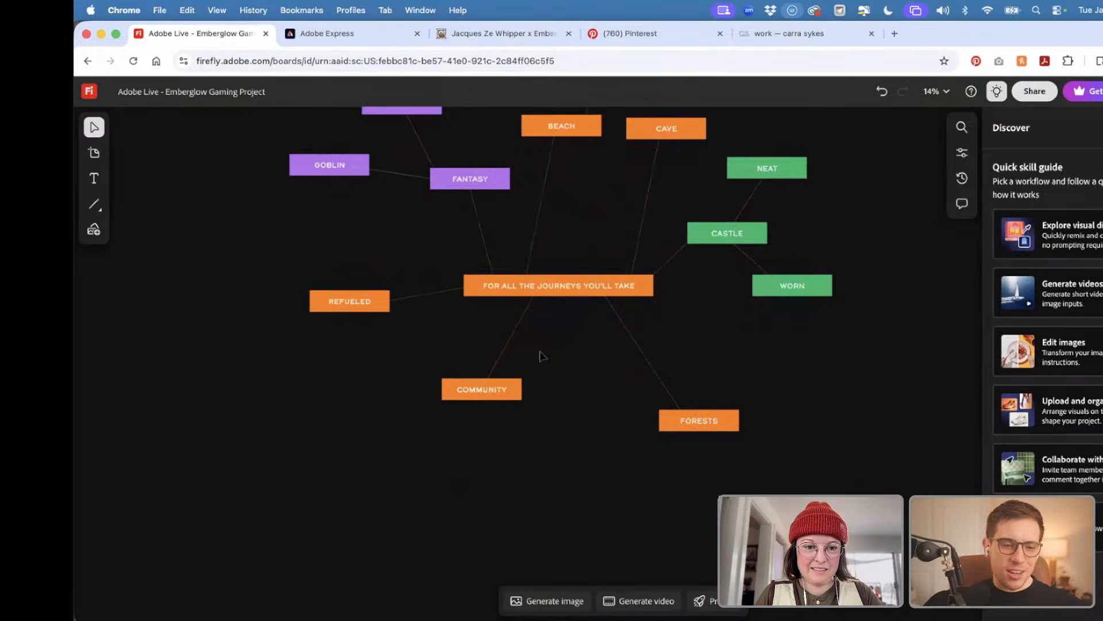
left_click(666, 392)
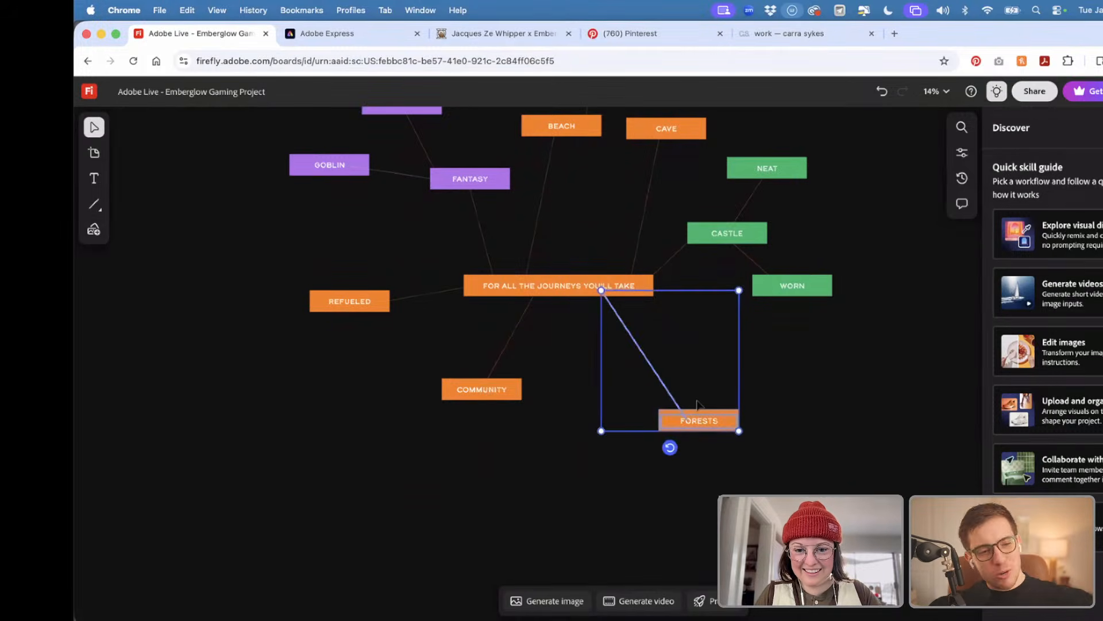
left_click_drag(667, 393, 600, 385)
left_click_drag(638, 474, 619, 434)
left_click(633, 502)
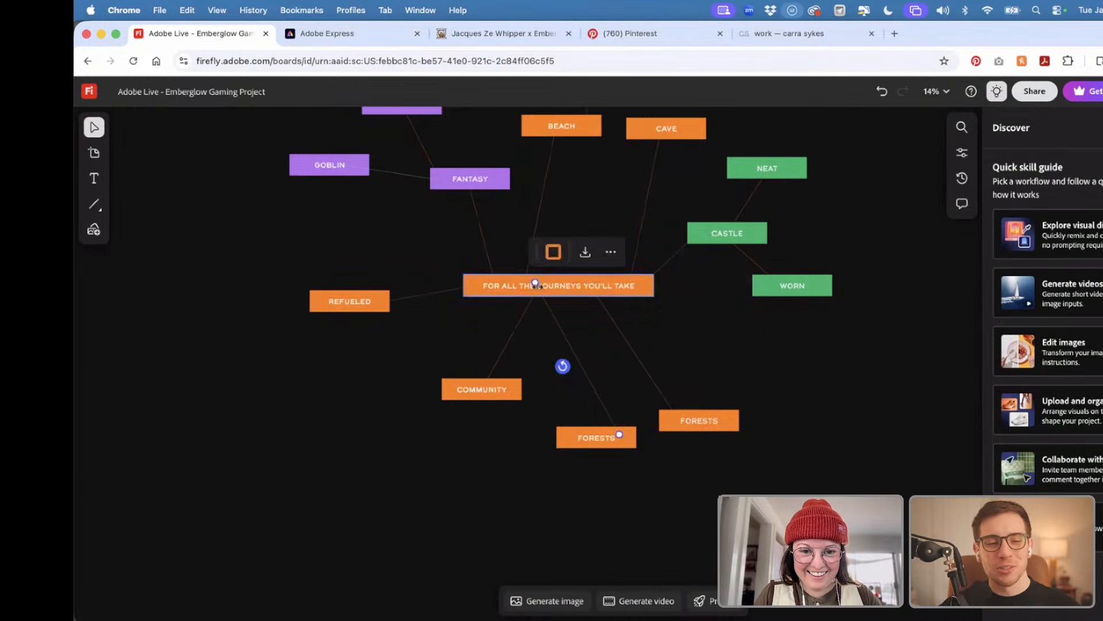
left_click_drag(544, 295, 559, 290)
left_click(492, 484)
- Duplicate the GOBLIN box and its line up to the left, and attach the copied line's outer end to the new box
scroll(492, 484, "up", 3)
scroll(493, 484, "left", 3)
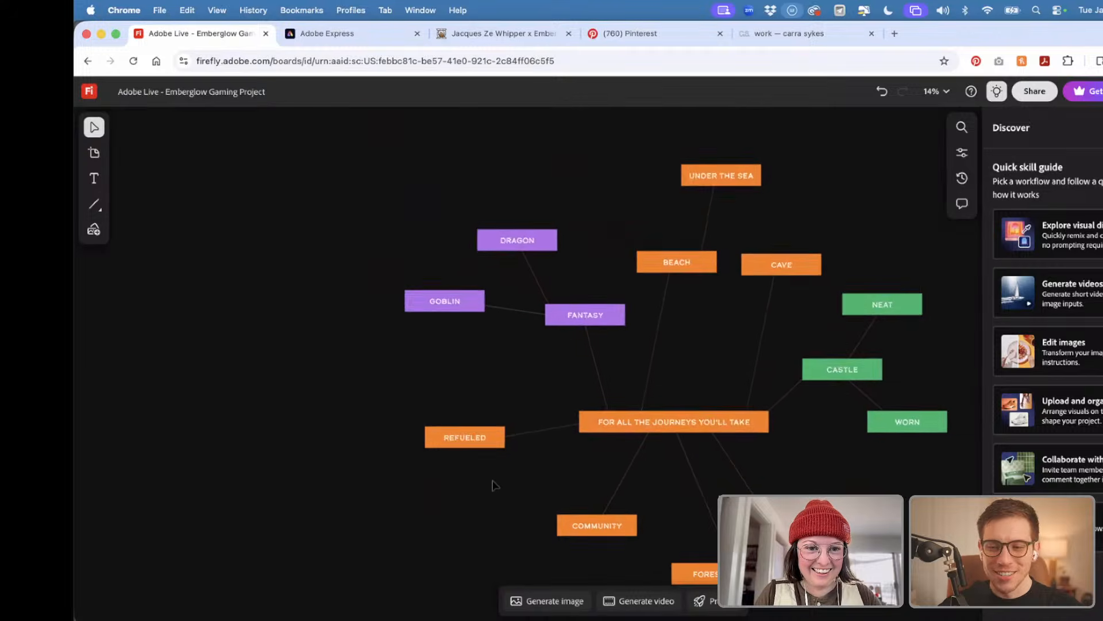
mouse_move(424, 290)
left_mouse_down()
mouse_move(511, 350)
mouse_move(504, 319)
mouse_move(435, 272)
left_mouse_up()
left_click(420, 256)
left_click(471, 314)
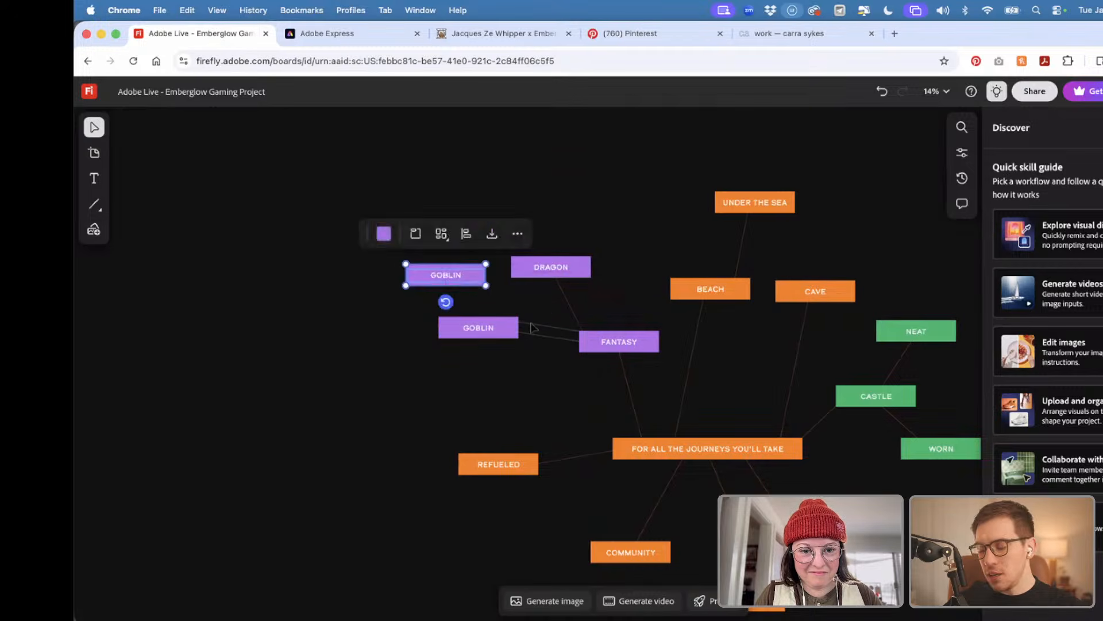
left_click(549, 328)
left_click_drag(519, 324, 460, 280)
- Replace the text of the upper GOBLIN copy with SWORDS
double_click(460, 280)
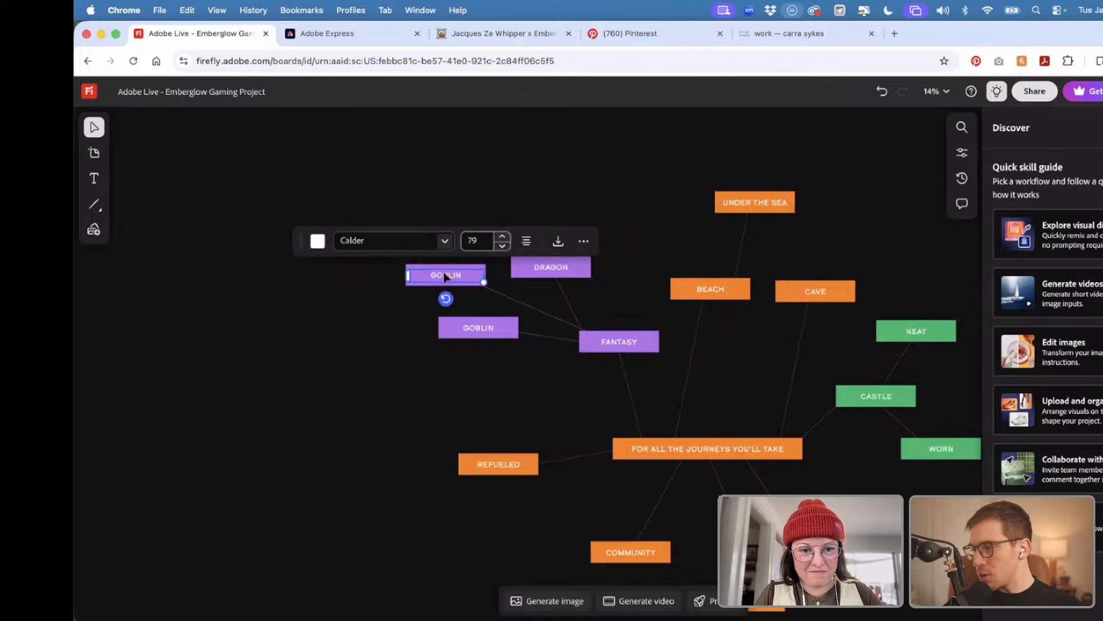
type("SWORDS")
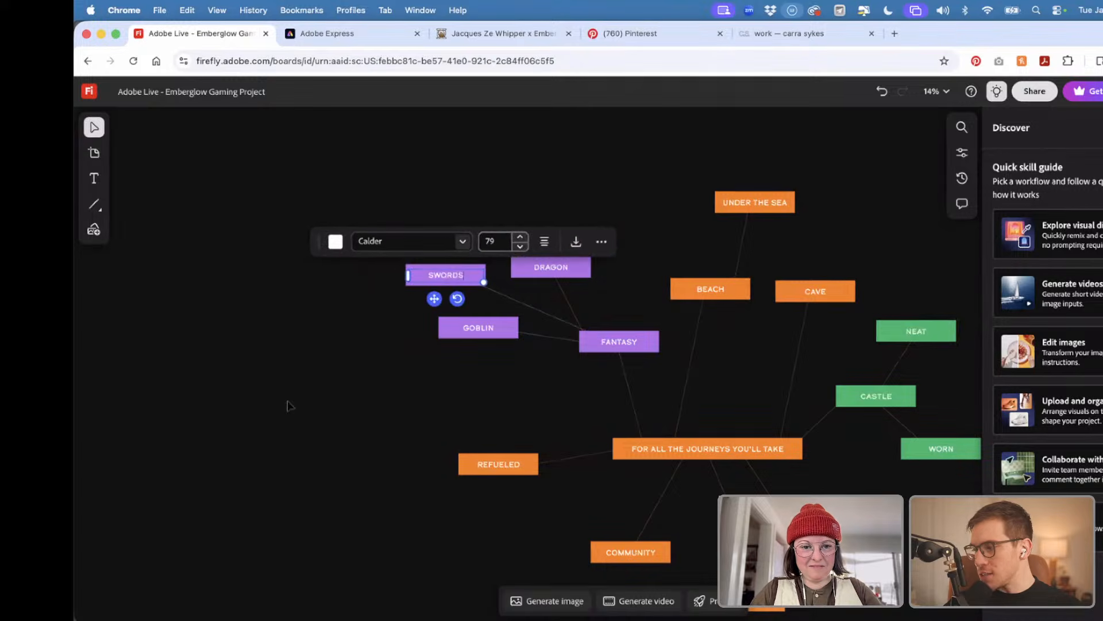
left_click(287, 404)
scroll(415, 408, "right", 1)
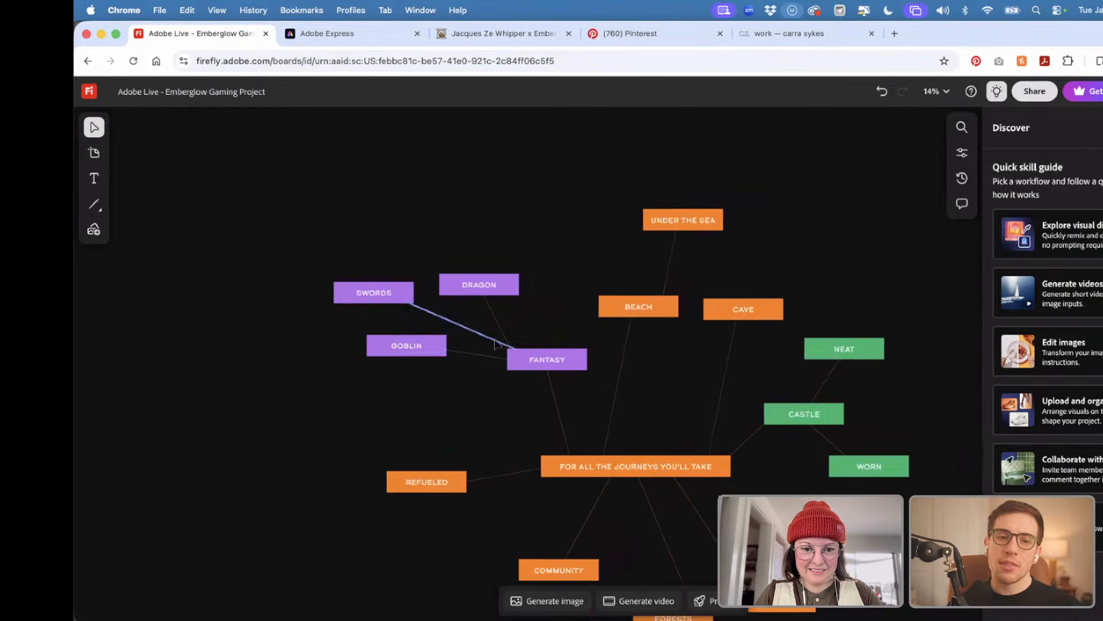
left_click(498, 341)
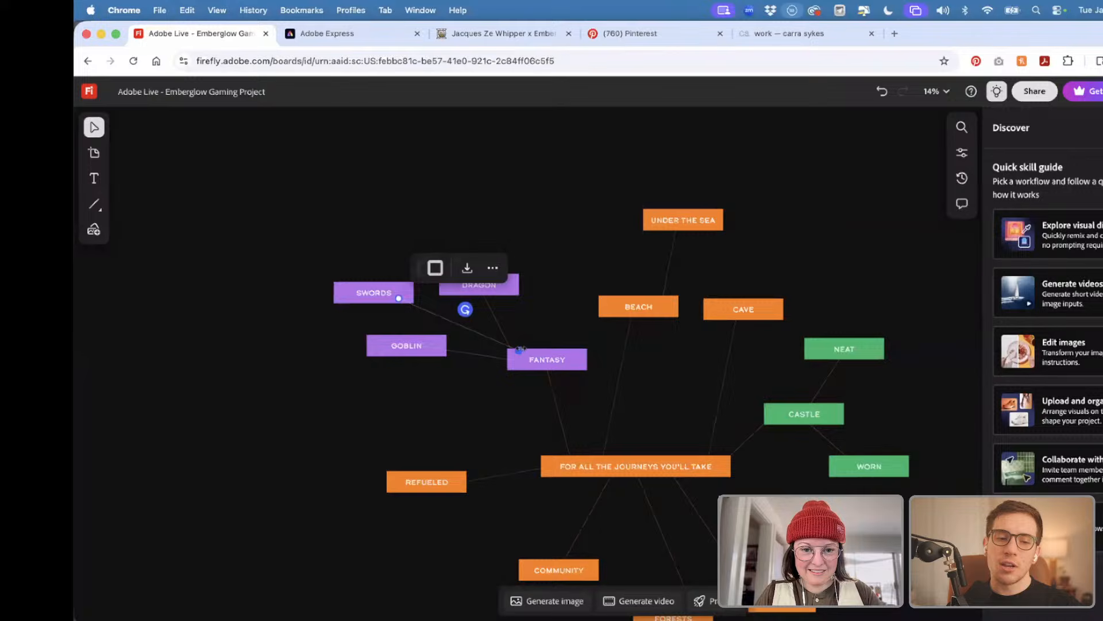
left_click(435, 409)
scroll(435, 409, "right", 5)
scroll(435, 409, "down", 3)
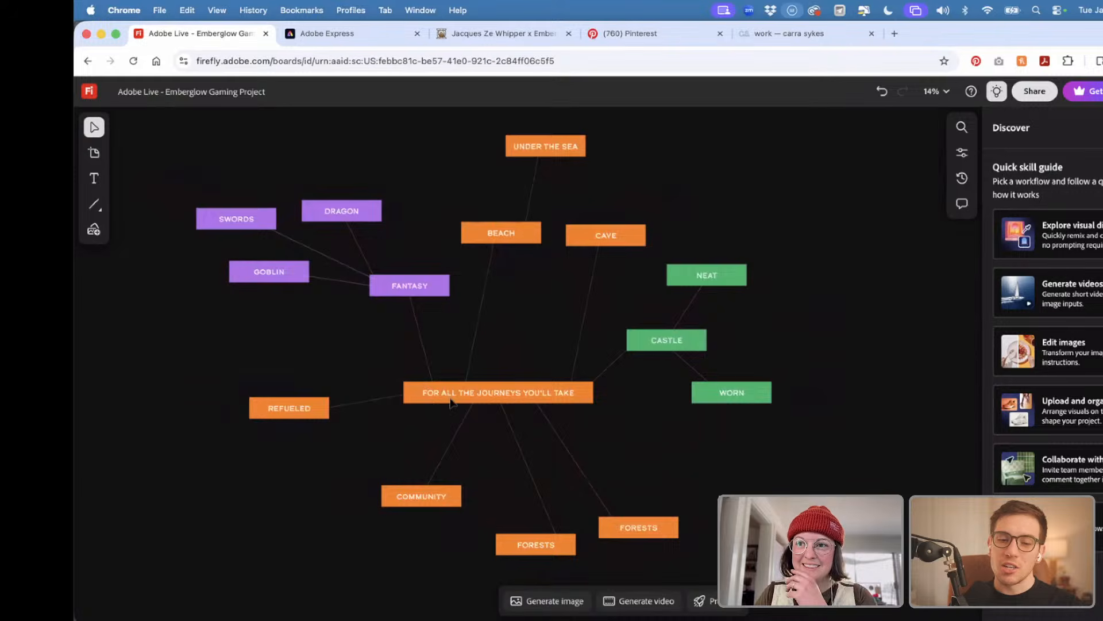
- Attach the outer end of the lower-left FORESTS copy's line to the middle of that box's top edge
scroll(326, 487, "down", 3)
scroll(326, 486, "left", 1)
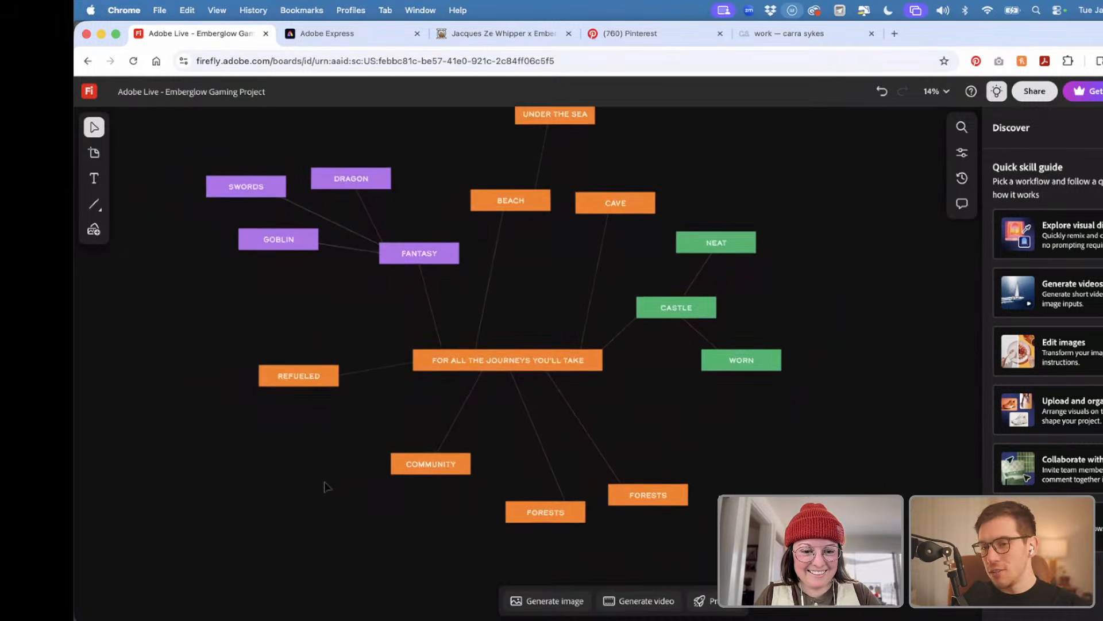
scroll(326, 487, "right", 1)
scroll(326, 487, "down", 1)
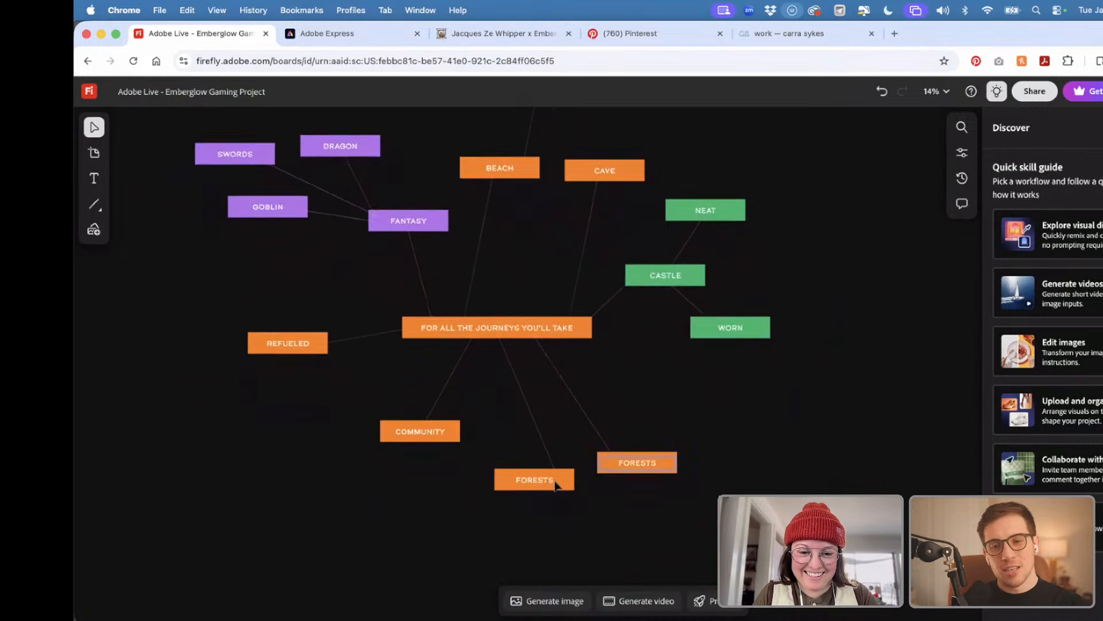
left_click_drag(551, 464, 538, 477)
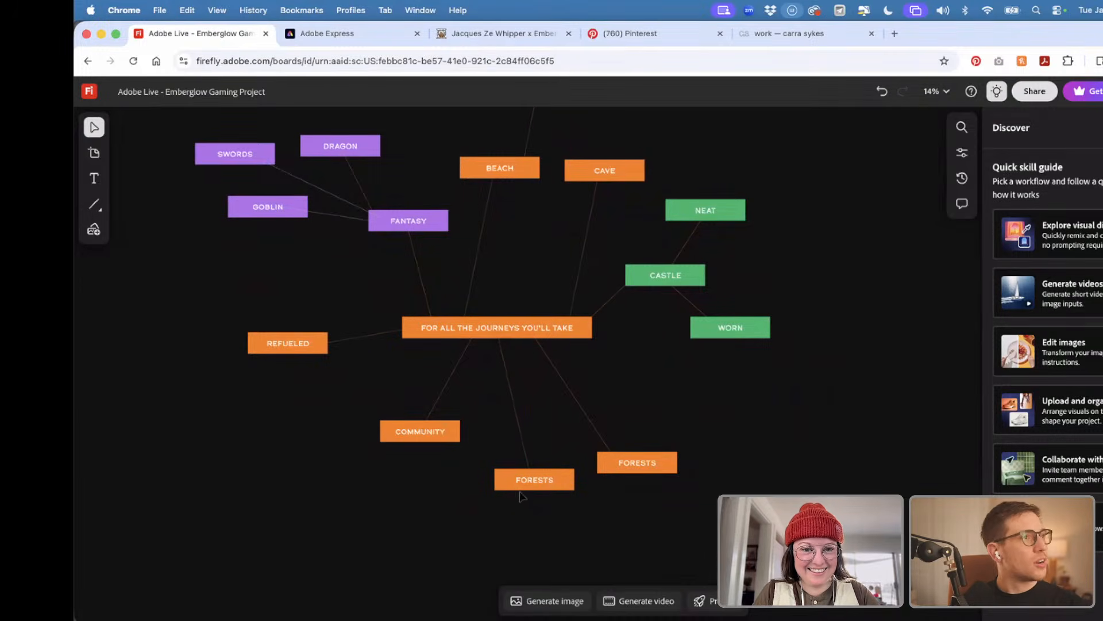
- Replace the text of the lower-left FORESTS copy with NEW BEGINNINGS
double_click(530, 479)
type("B")
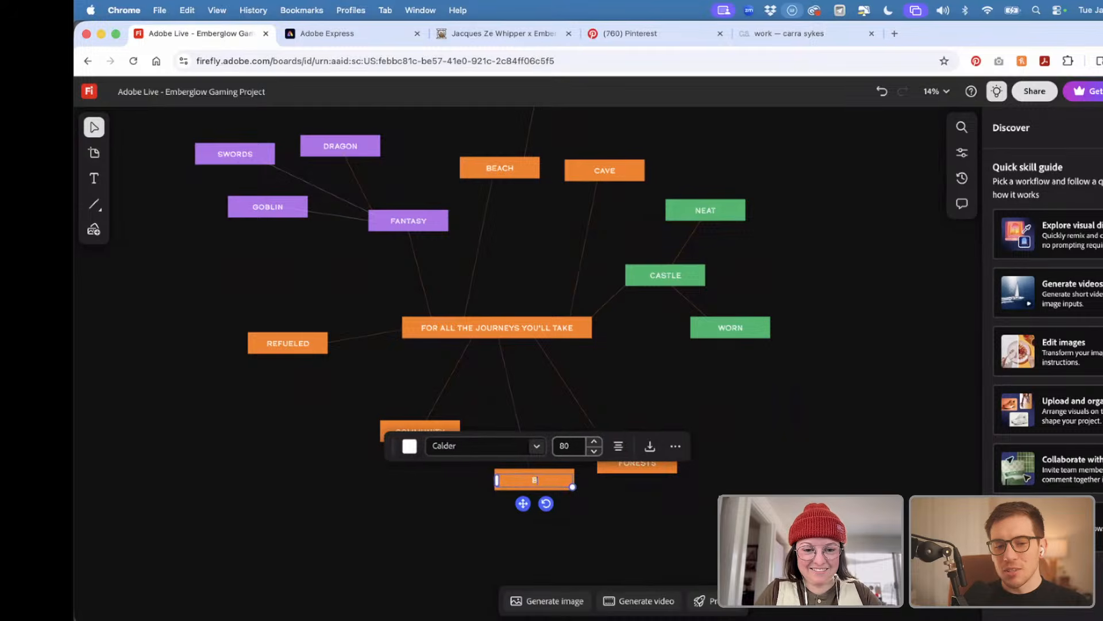
type("EGINNINGS")
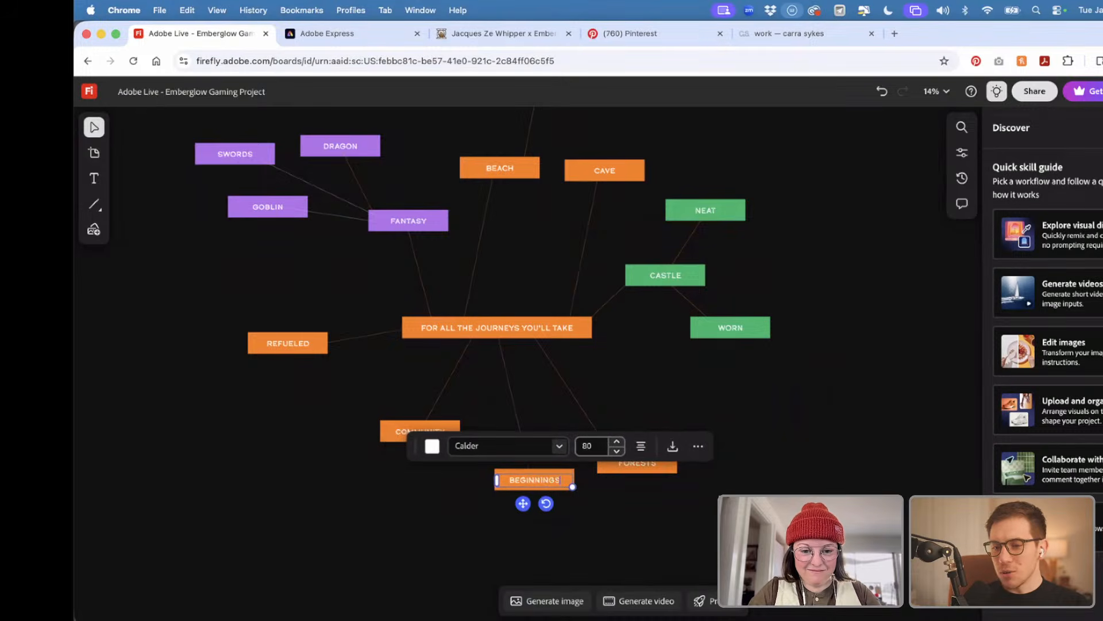
key("BackSpace")
key("BackSpace")
key("BackSpace")
key("BackSpace")
key("BackSpace")
key("BackSpace")
key("BackSpace")
key("BackSpace")
key("BackSpace")
key("BackSpace")
type("NEW B")
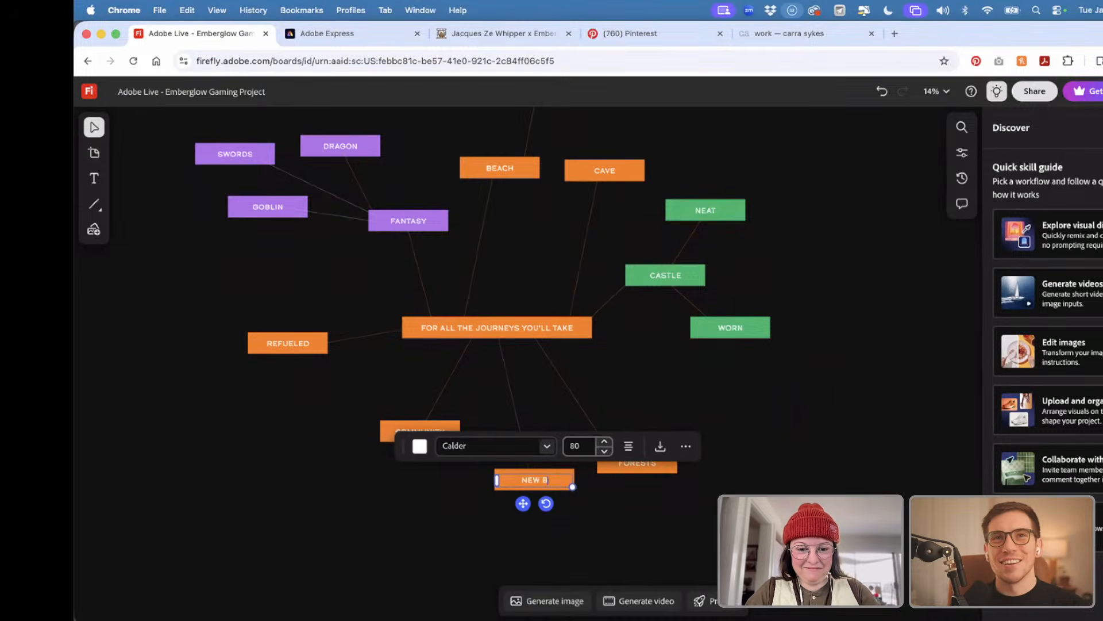
type("EGINNINGS")
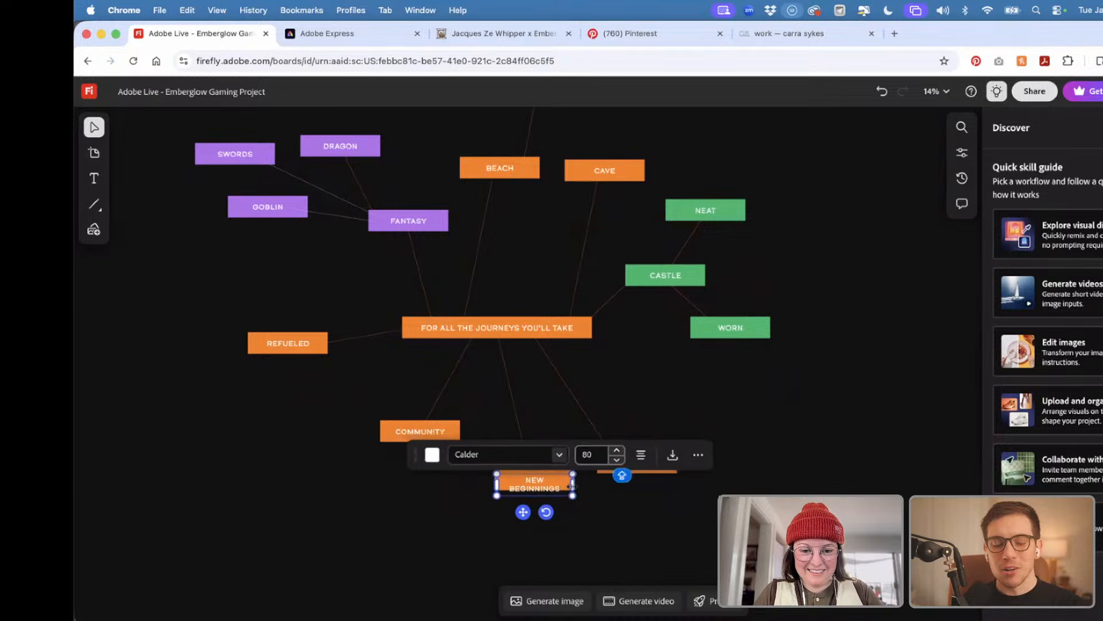
- Widen the NEW BEGINNINGS text and its orange box so the label fits on one line
left_click_drag(572, 486, 578, 480)
left_click(584, 519)
left_click(568, 474)
left_click(603, 503)
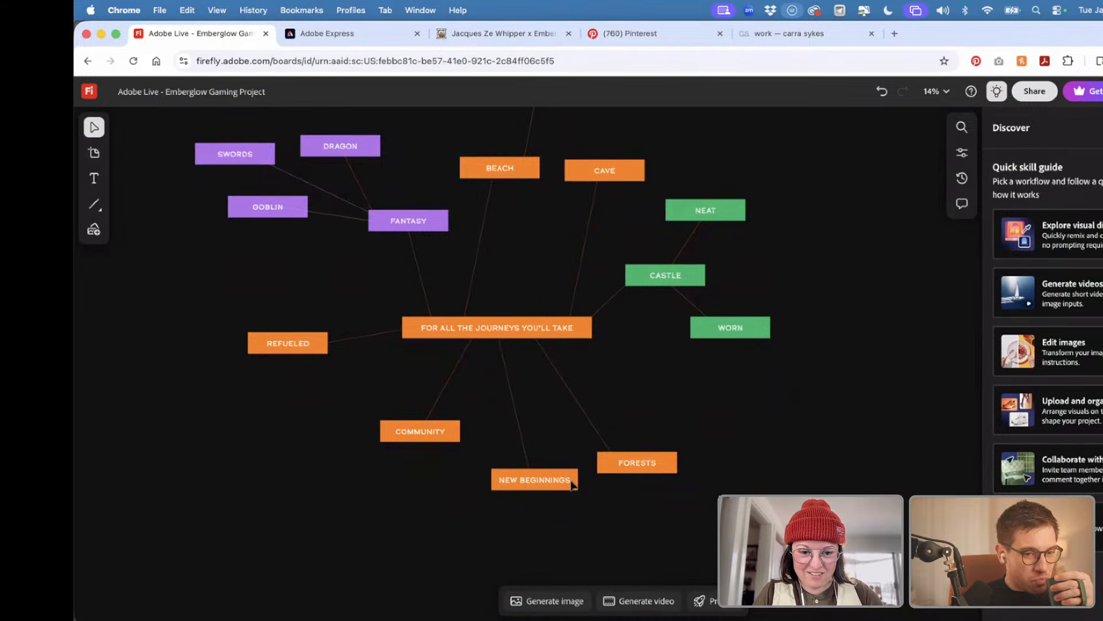
- Nudge the NEW BEGINNINGS box and its connecting line slightly to the left
mouse_move(501, 451)
left_mouse_down()
mouse_move(534, 488)
mouse_move(506, 486)
mouse_move(501, 473)
left_mouse_up()
left_click(552, 497)
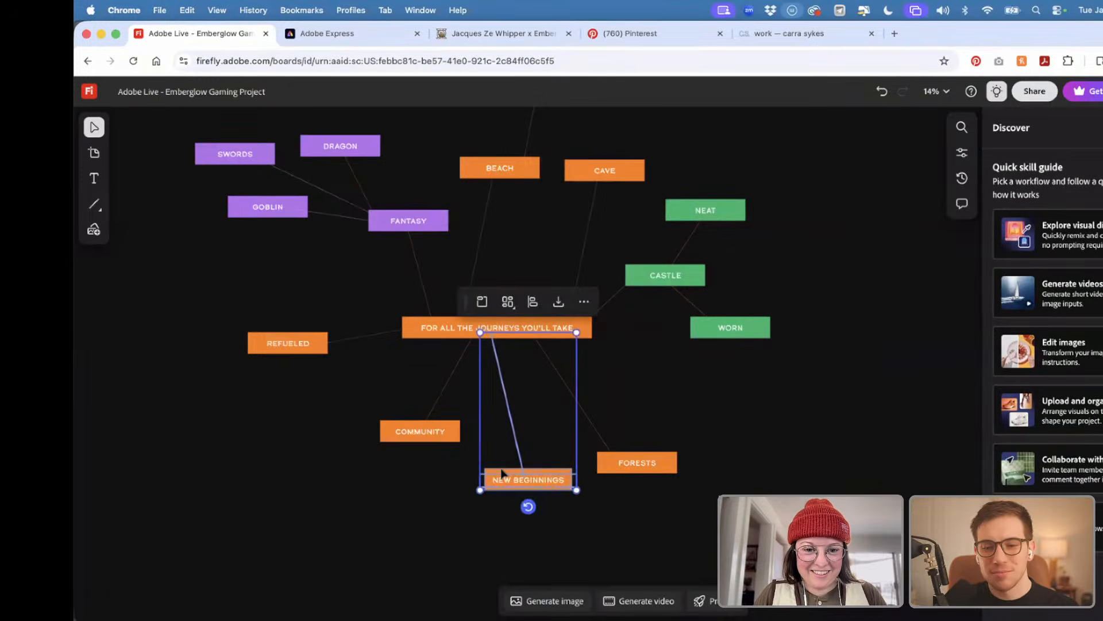
key("Left")
key("Left")
key("Left")
left_click(642, 498)
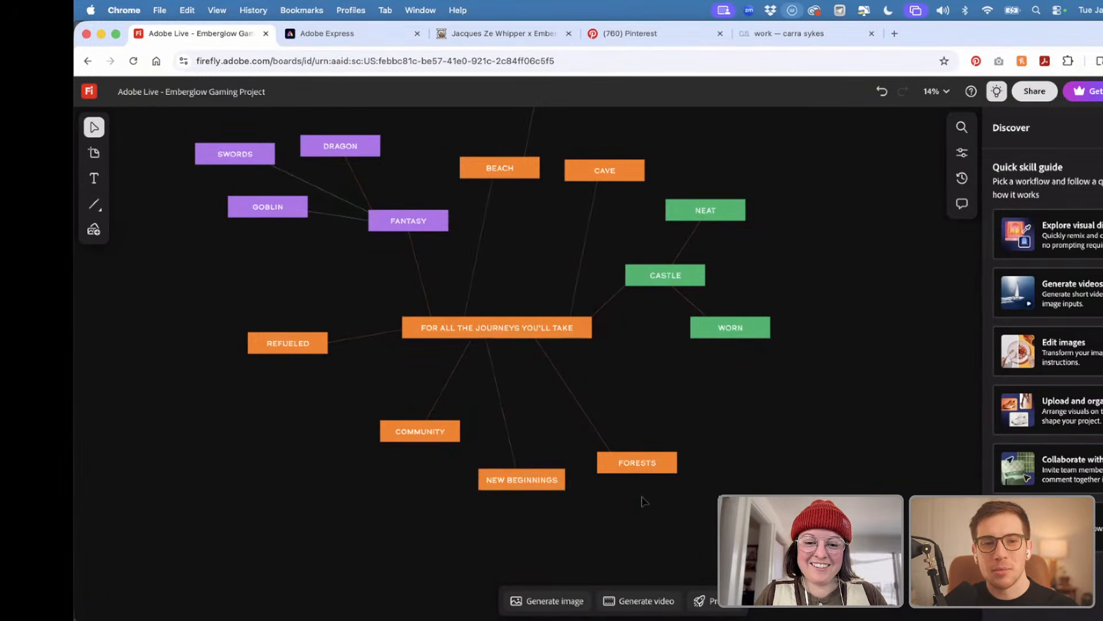
- Shift the FORESTS box and its connecting line to the right, spacing them away from NEW BEGINNINGS
left_click_drag(626, 479, 600, 426)
key("Right")
key("Right")
key("Right")
key("Right")
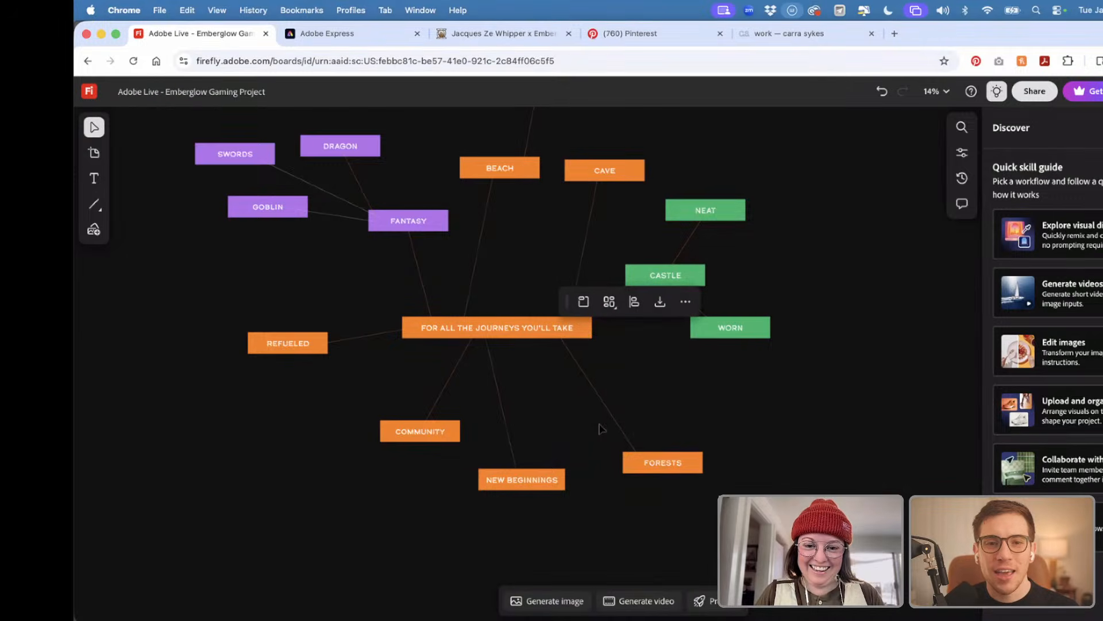
key("Right")
key("Right")
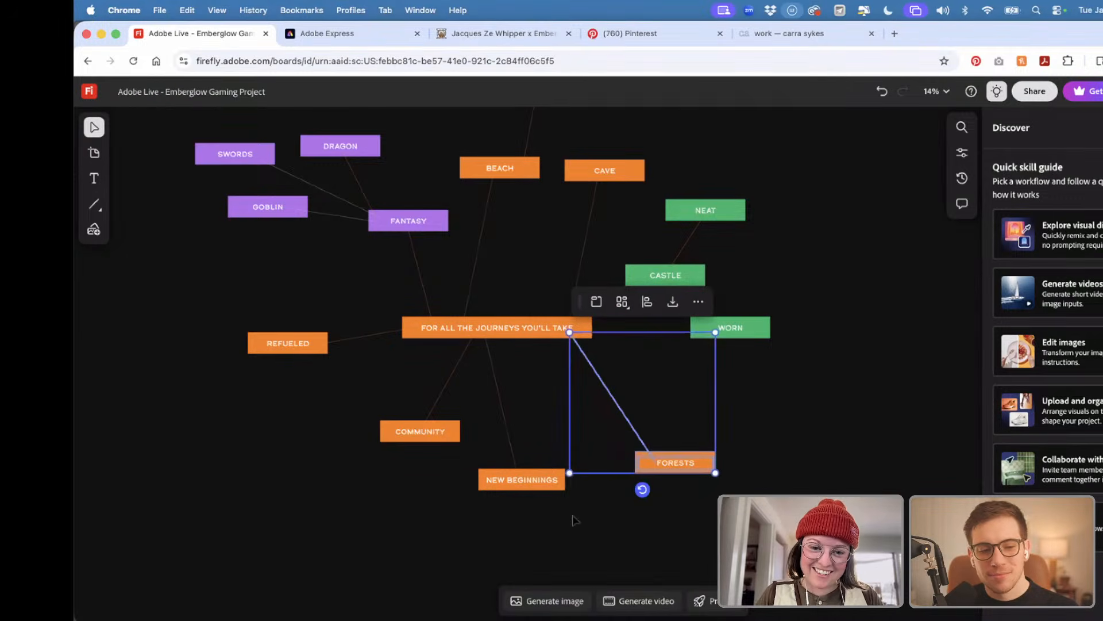
- Nudge the NEW BEGINNINGS box and its line right to centre them between COMMUNITY and FORESTS
left_click_drag(573, 517, 472, 441)
left_click(571, 533)
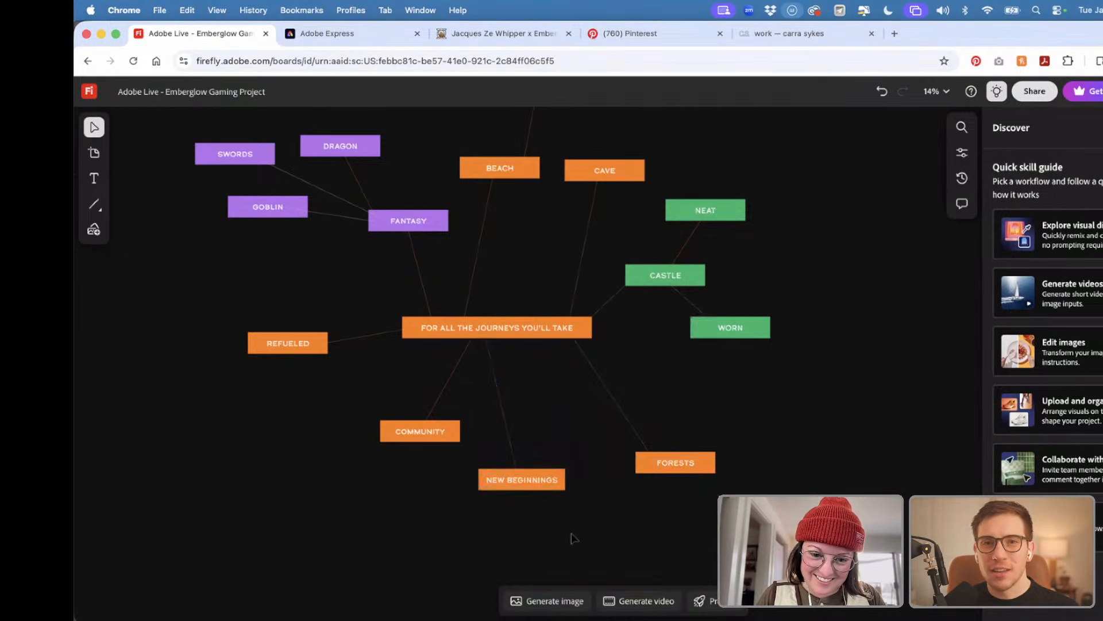
left_click_drag(572, 537, 494, 454)
left_click(619, 523)
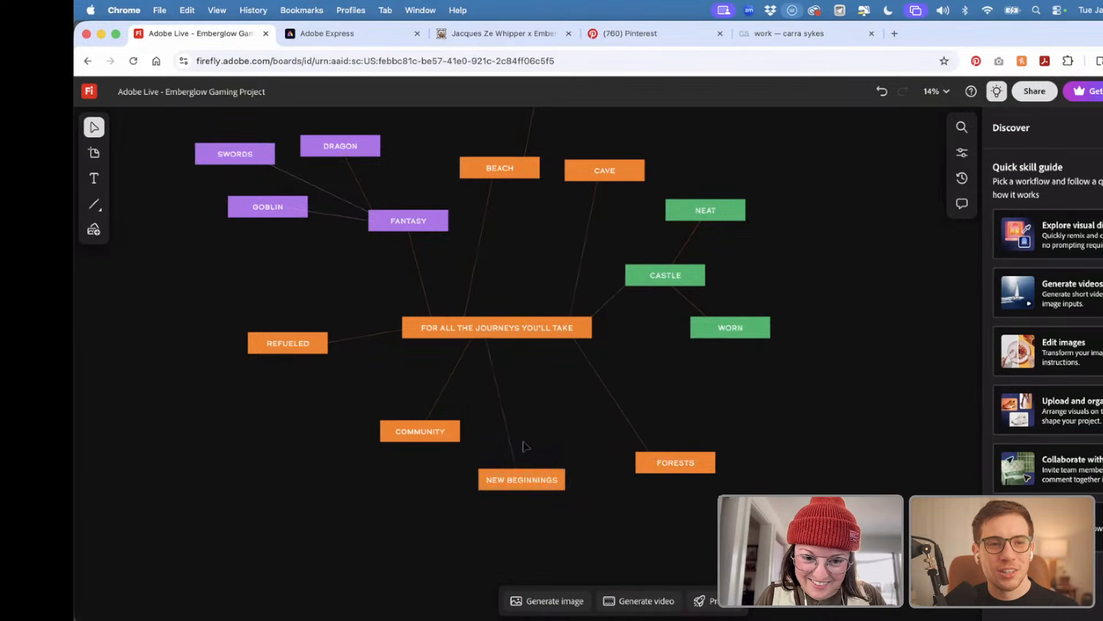
left_click(517, 481)
key("Right")
key("Right")
key("Right")
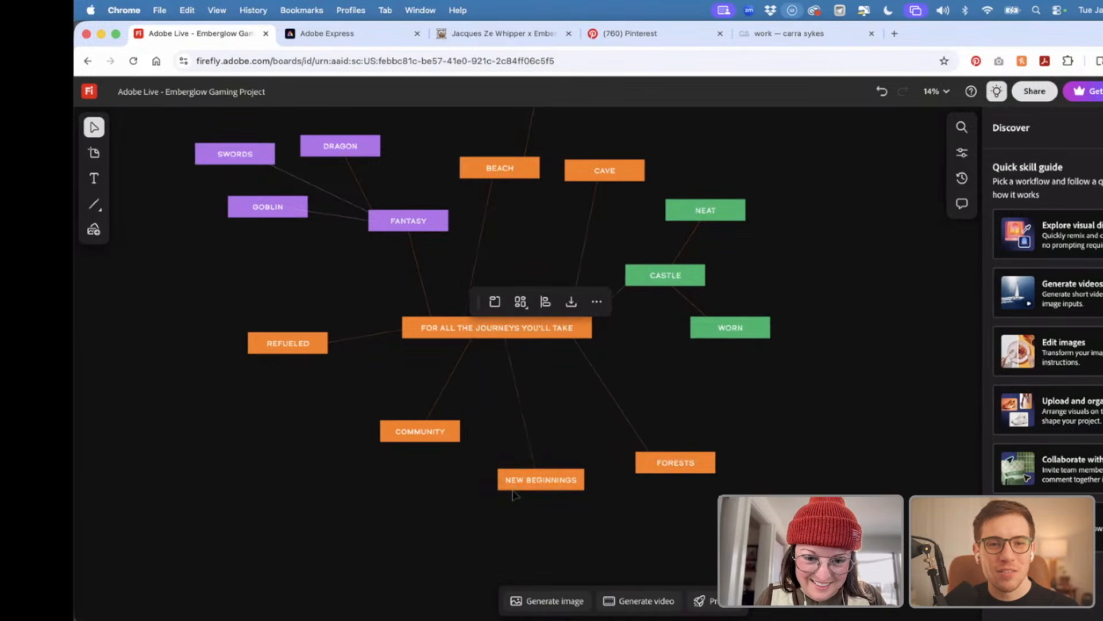
left_click(340, 491)
- Review the whole mind map and its branches around the tagline, and look briefly at the Adobe Express home page
scroll(340, 490, "down", 1)
scroll(340, 491, "up", 1)
scroll(340, 490, "right", 1)
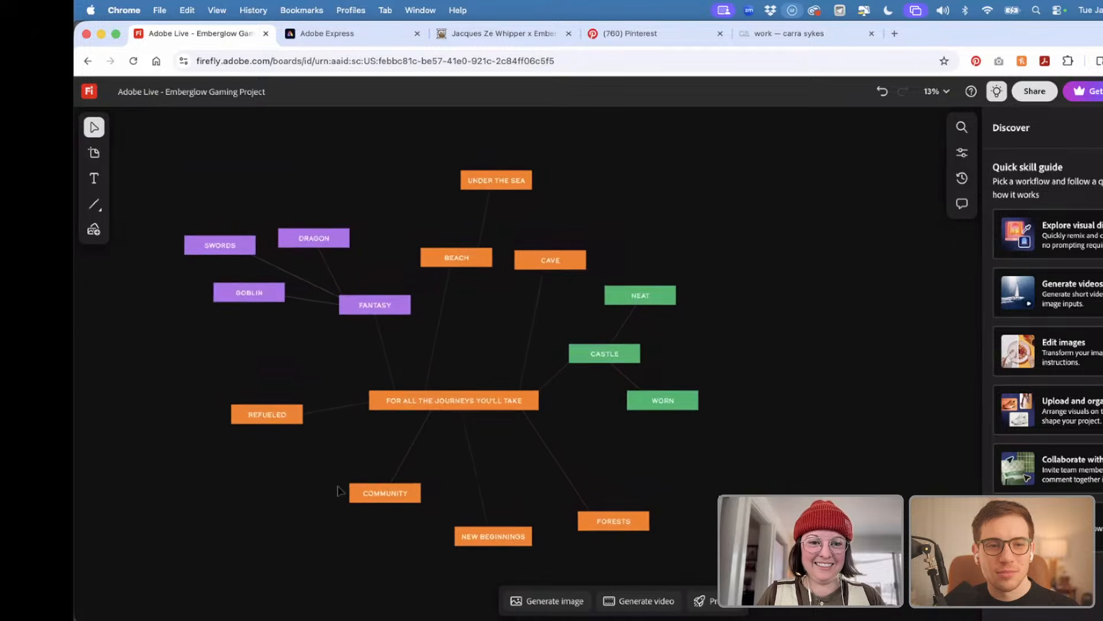
scroll(339, 490, "down", 1)
scroll(340, 490, "right", 1)
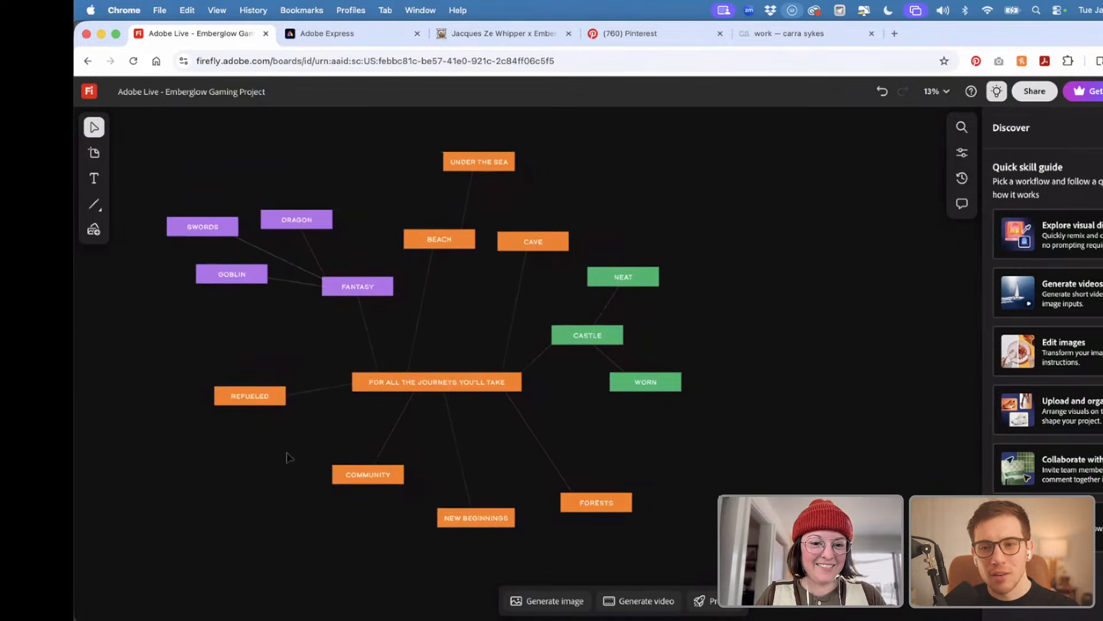
scroll(289, 457, "up", 2)
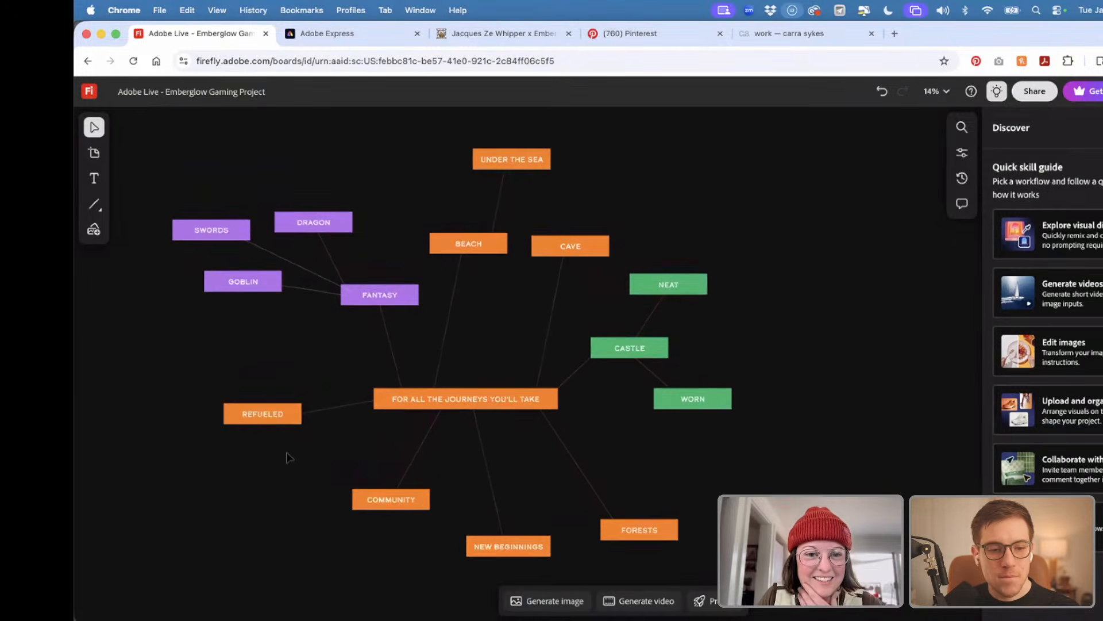
scroll(289, 457, "down", 1)
scroll(289, 456, "left", 1)
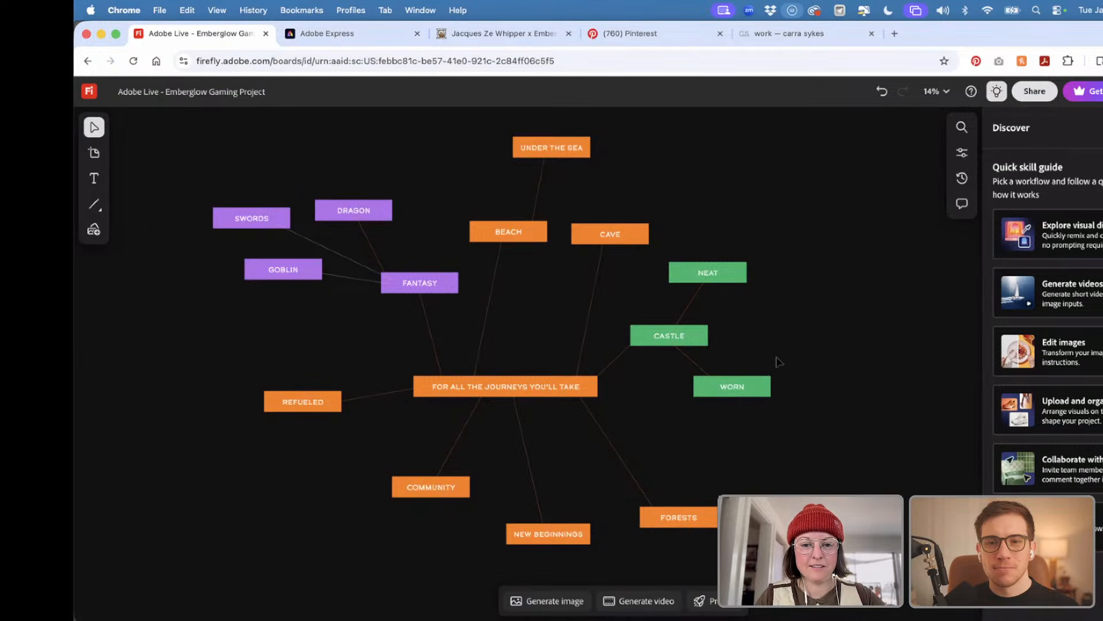
scroll(776, 371, "down", 3)
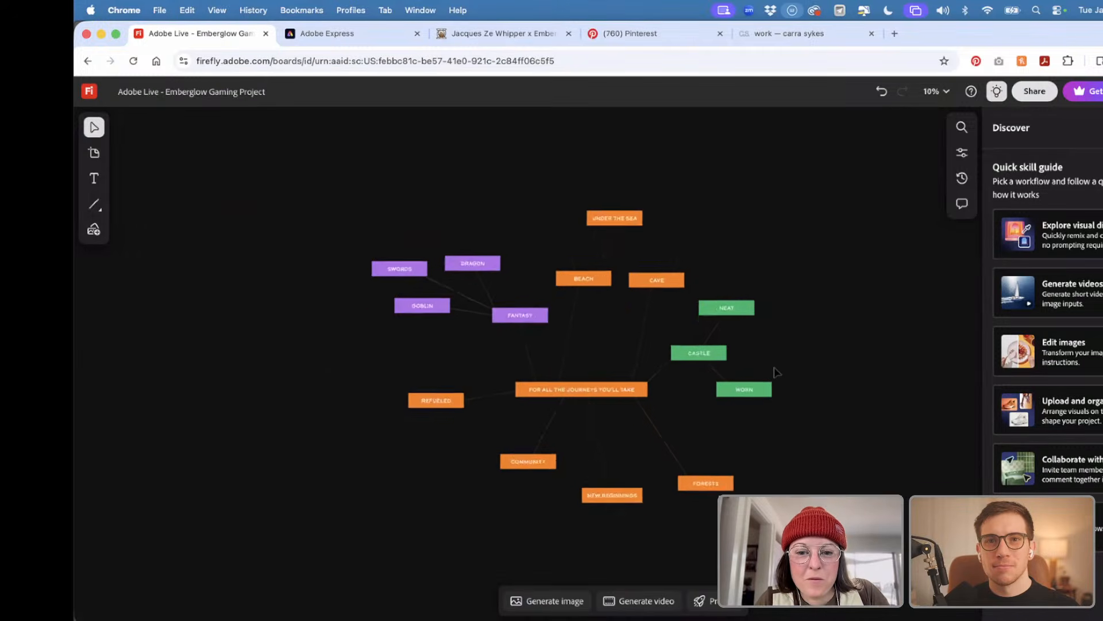
scroll(776, 370, "up", 2)
scroll(776, 371, "right", 2)
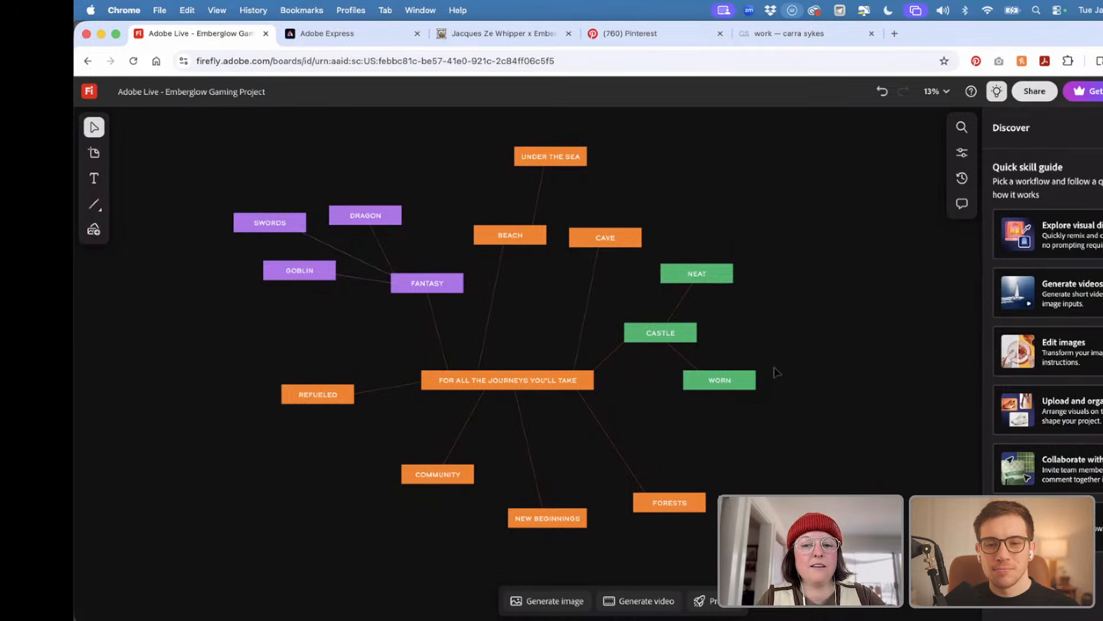
scroll(776, 373, "down", 2)
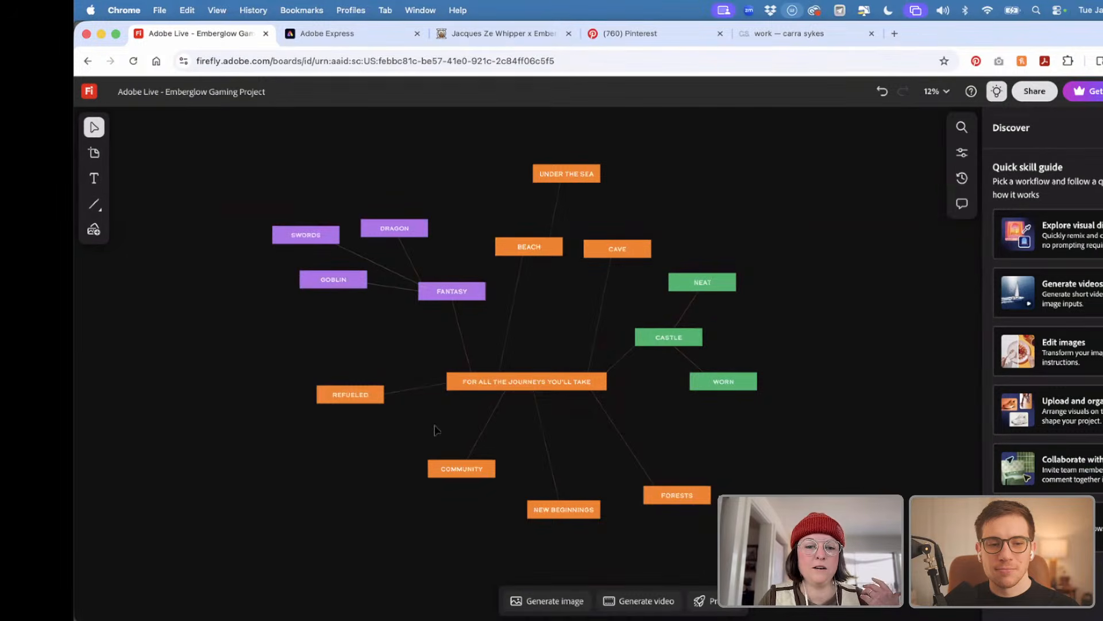
left_click(468, 474)
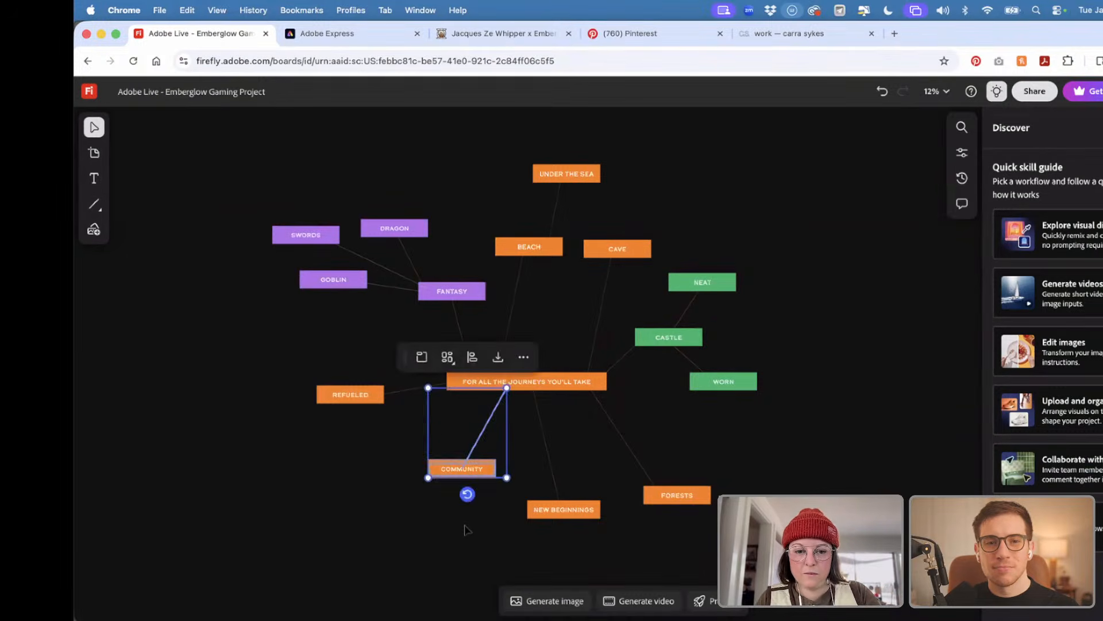
scroll(465, 529, "up", 5)
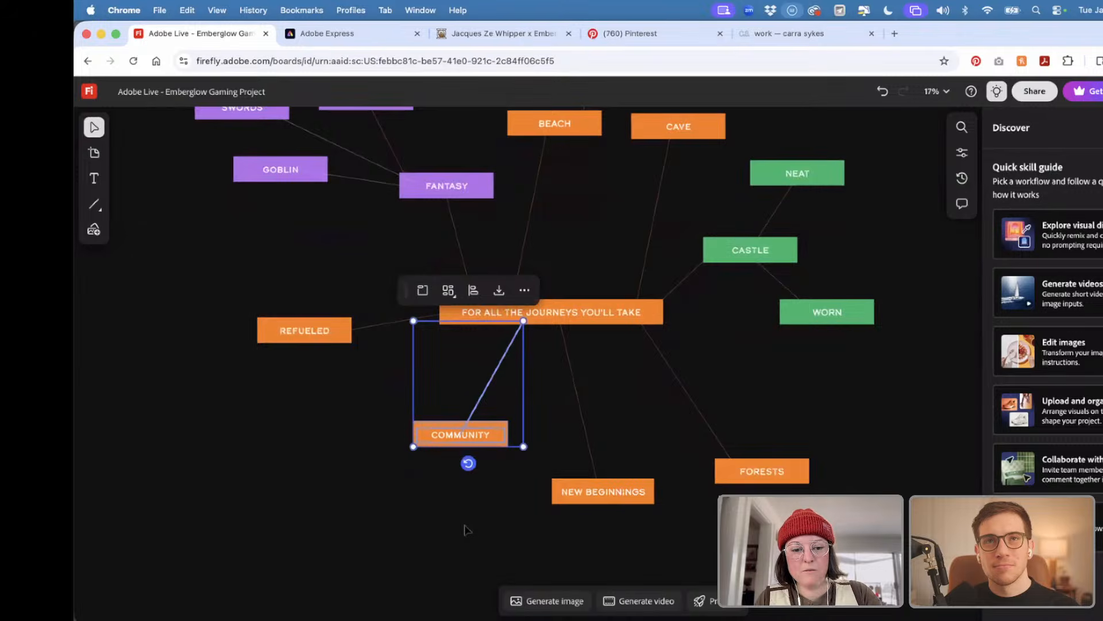
left_click(466, 529)
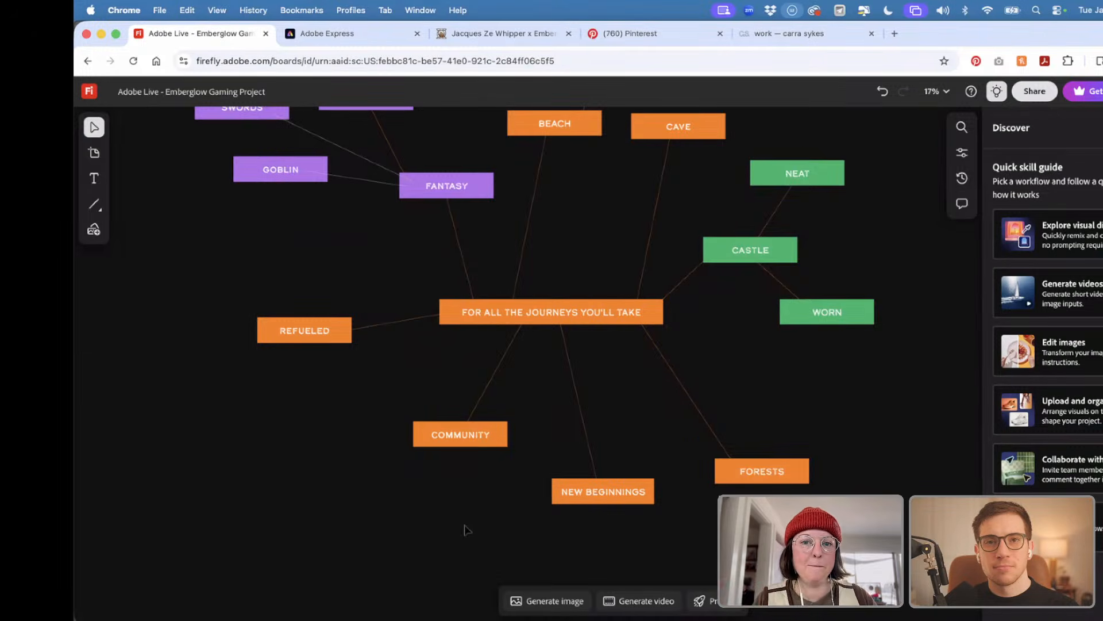
scroll(467, 529, "down", 5)
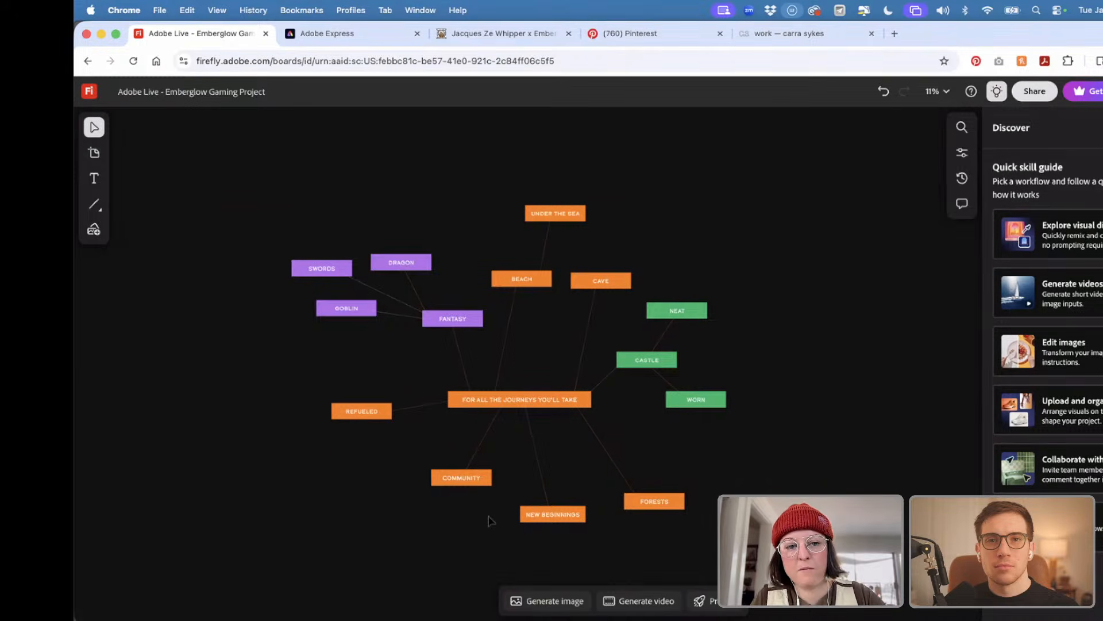
scroll(490, 520, "right", 5)
scroll(489, 520, "down", 2)
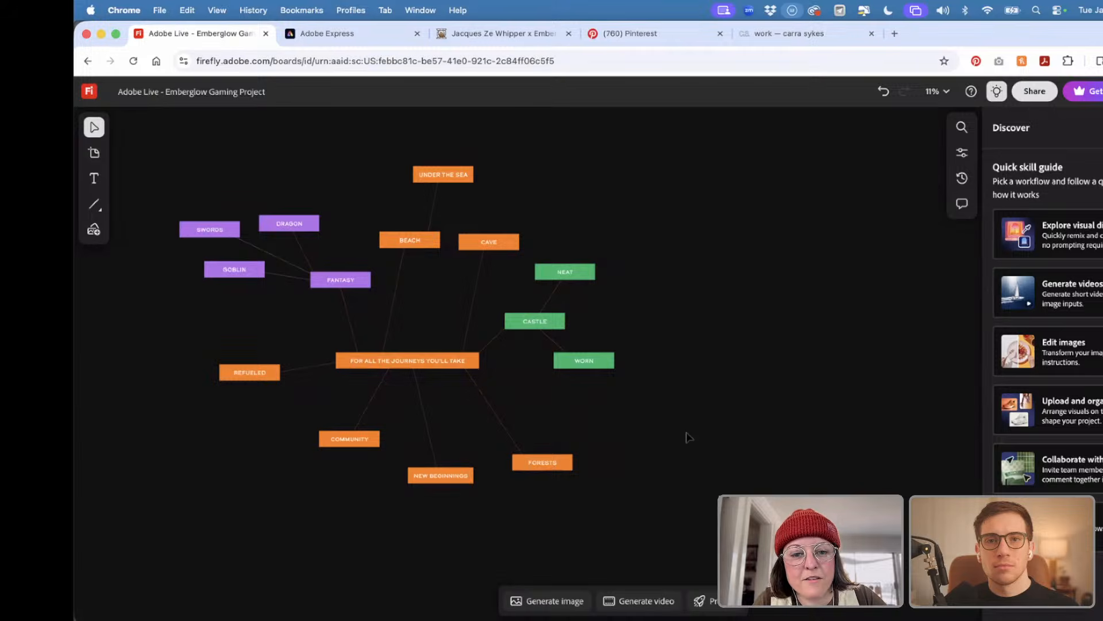
left_click(345, 34)
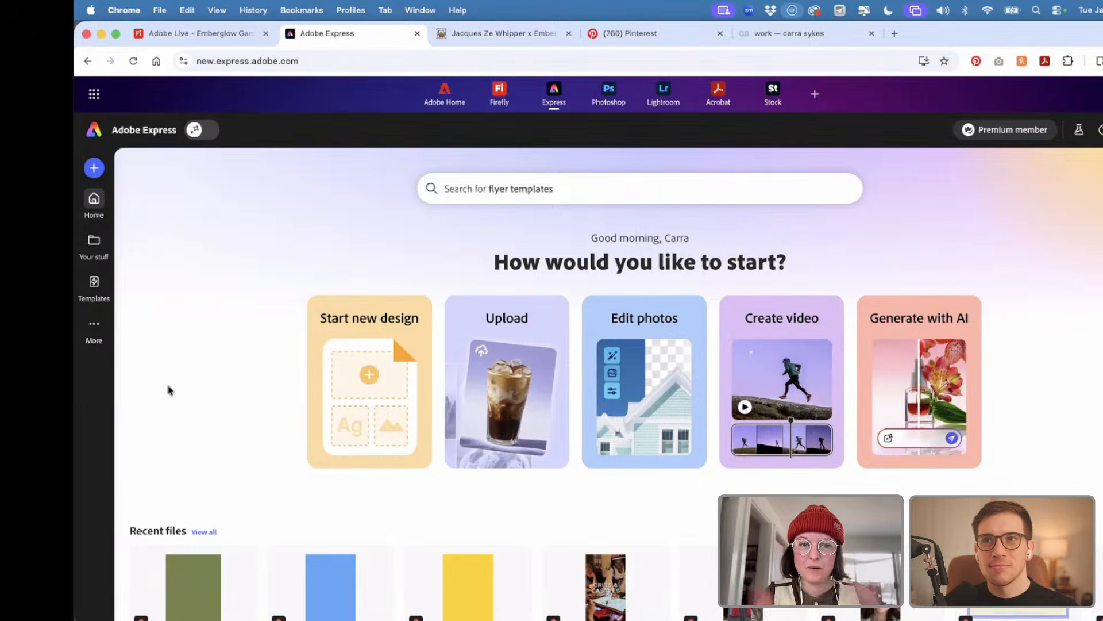
left_click(204, 38)
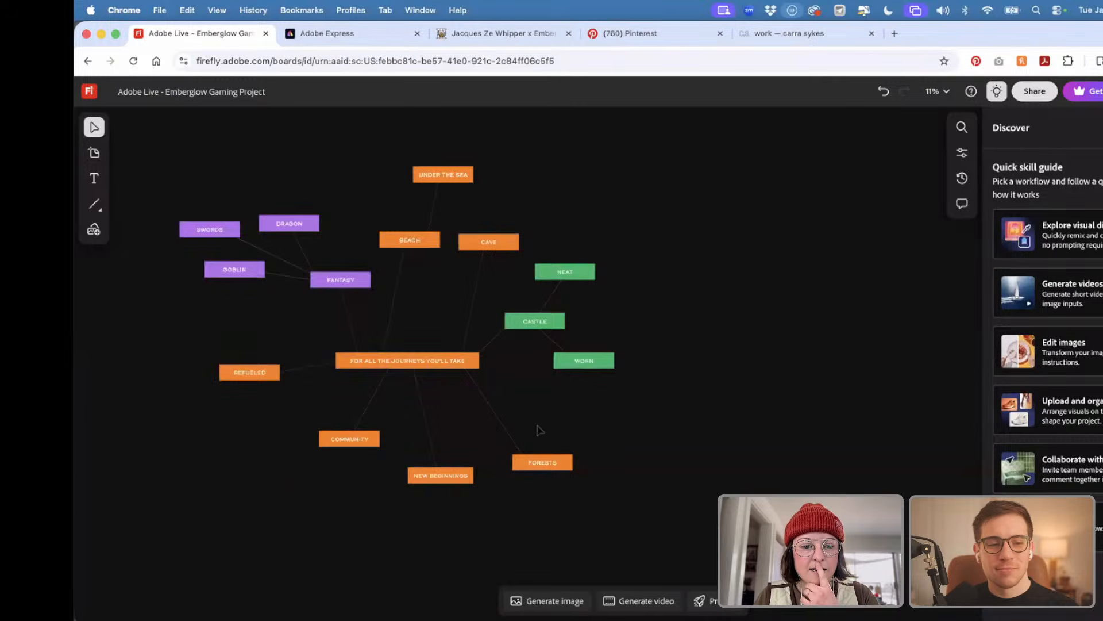
- Place pinterest01.jpg from the Adobe Live - January 2026 folder in Finder on the empty board area right of the mind map
scroll(539, 430, "right", 5)
scroll(539, 430, "up", 2)
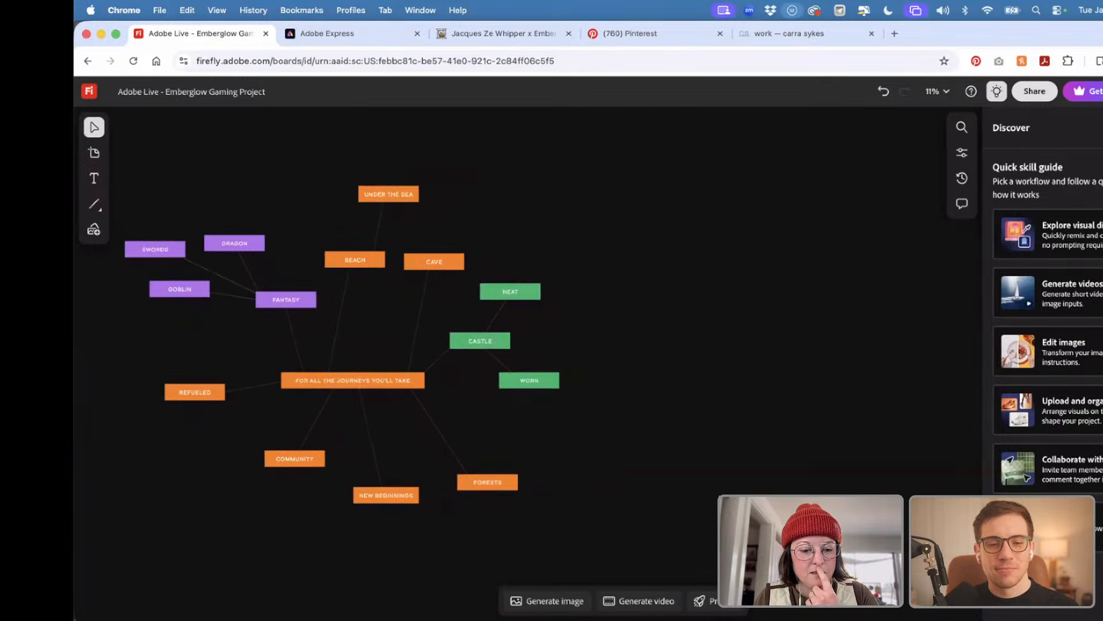
key("super+Tab")
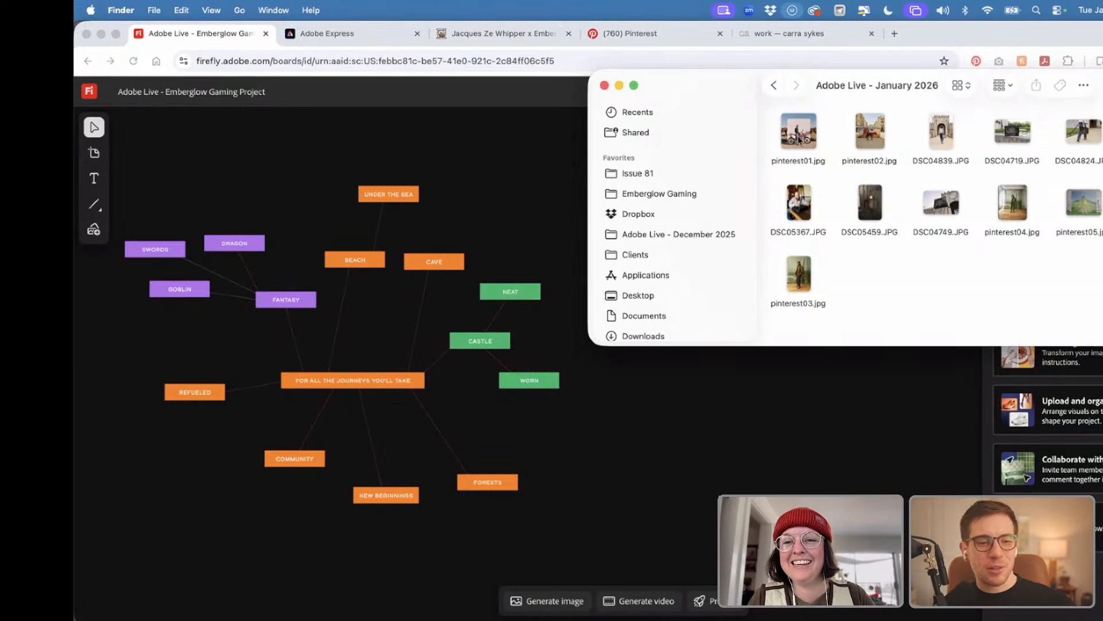
left_click_drag(800, 135, 654, 201)
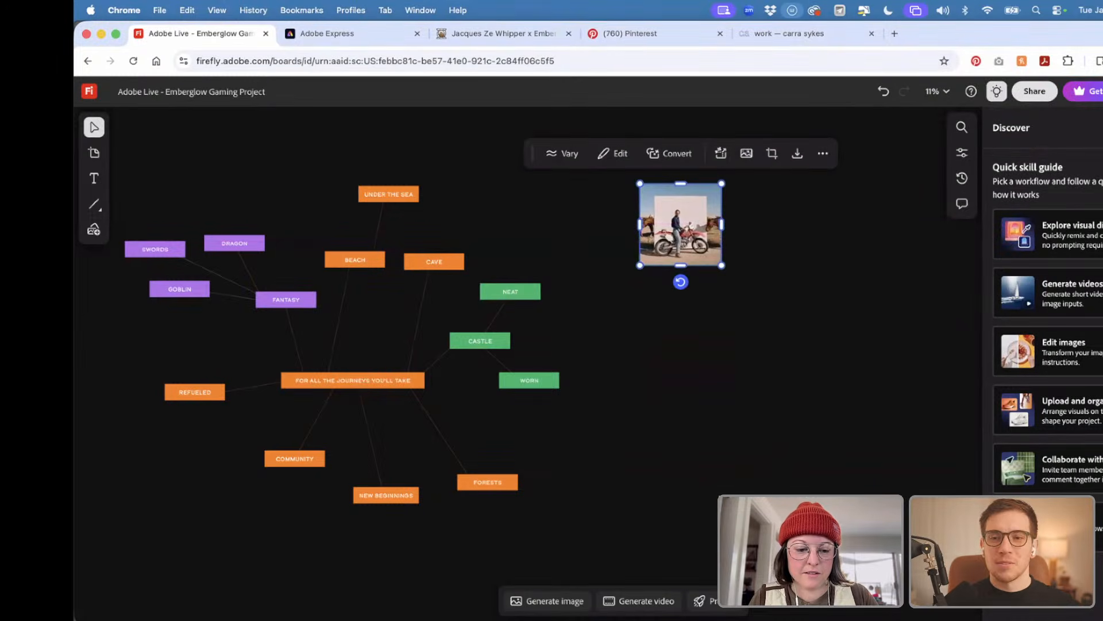
- Place all the photos from the Adobe Live - January 2026 folder in Finder on the board below the existing motorcycle image
key("super+Tab")
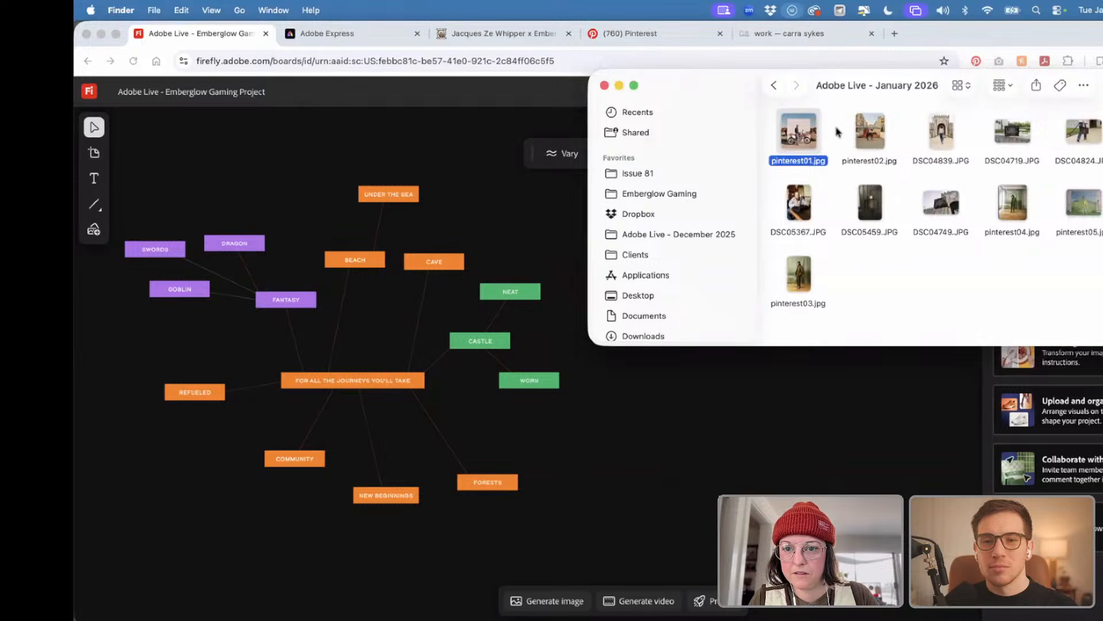
left_click_drag(836, 132, 1088, 234)
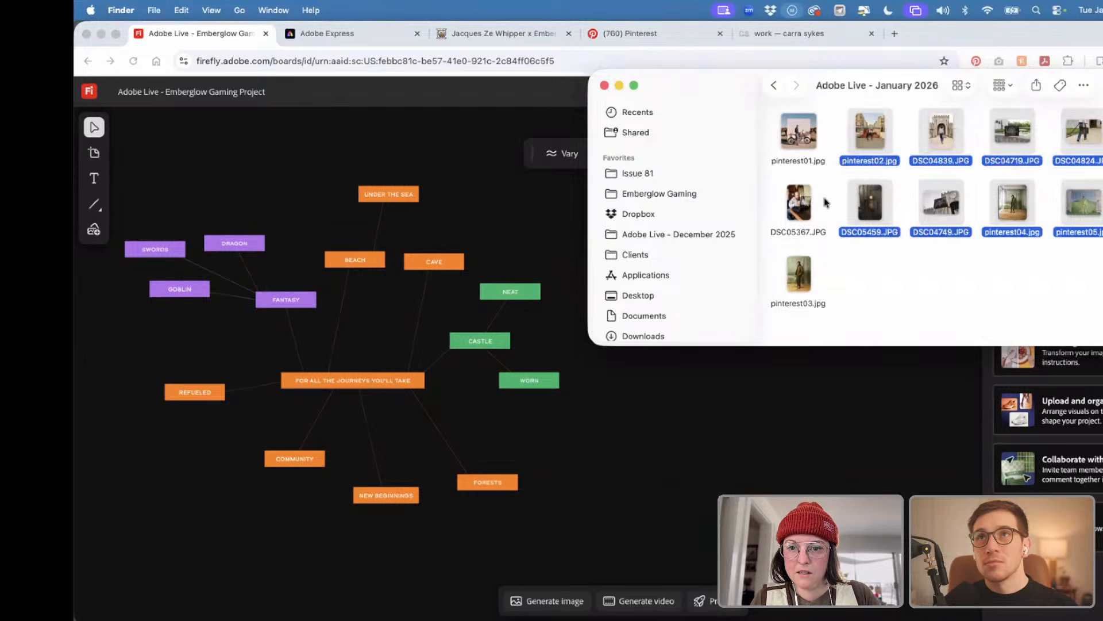
left_click_drag(826, 202, 796, 275)
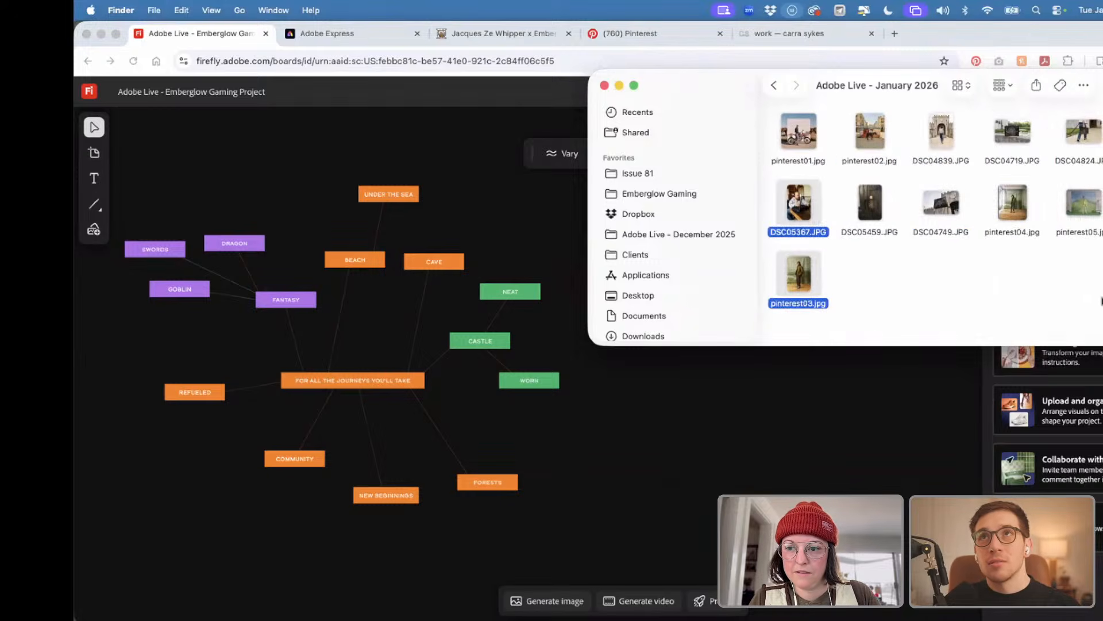
left_click_drag(1101, 300, 1100, 109)
left_click_drag(811, 131, 703, 408)
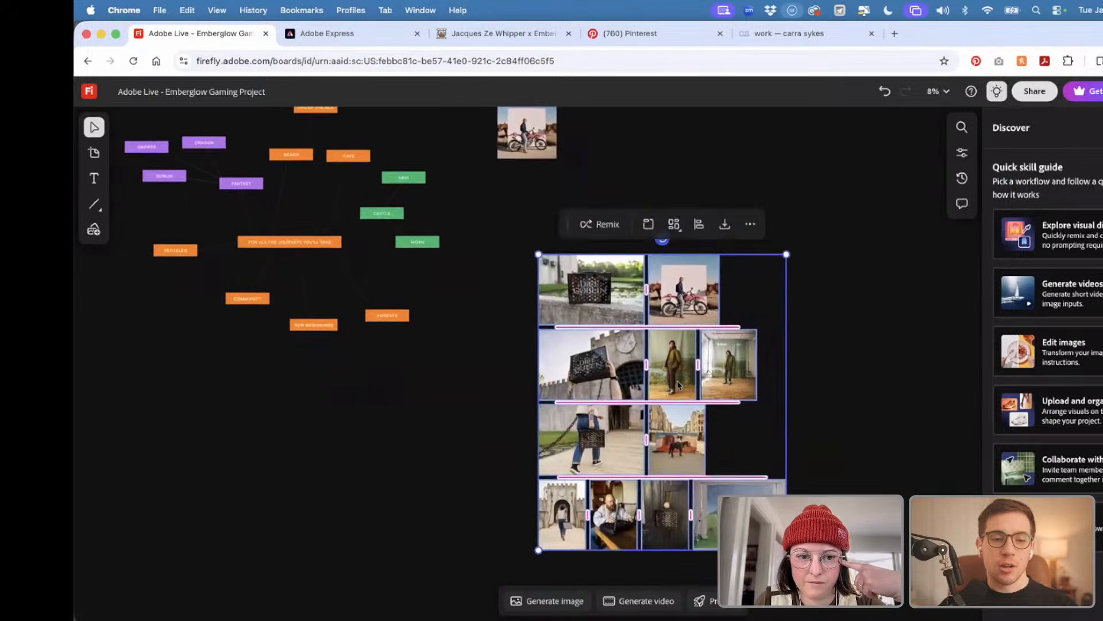
- Delete the separate duplicate of the motorcycle image above the newly placed photo grid
scroll(677, 384, "right", 1)
scroll(677, 384, "up", 1)
left_click(470, 183)
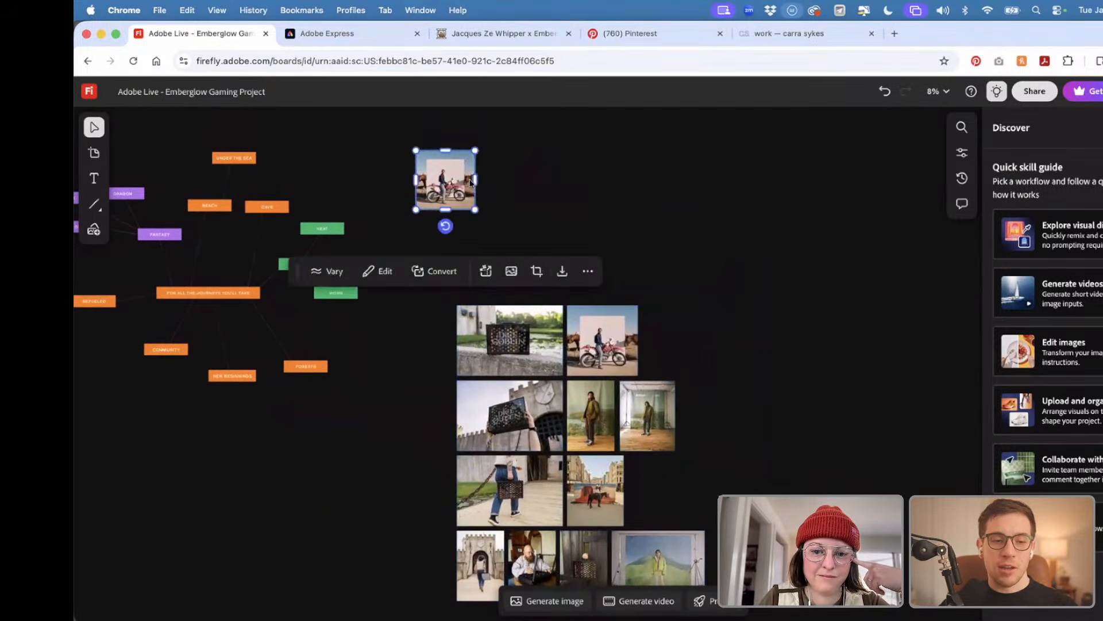
key("Delete")
- Move the whole grid of reference photos up so it sits beside the mind map
scroll(420, 236, "down", 1)
left_click_drag(410, 222, 643, 359)
scroll(626, 403, "up", 1)
scroll(626, 403, "left", 1)
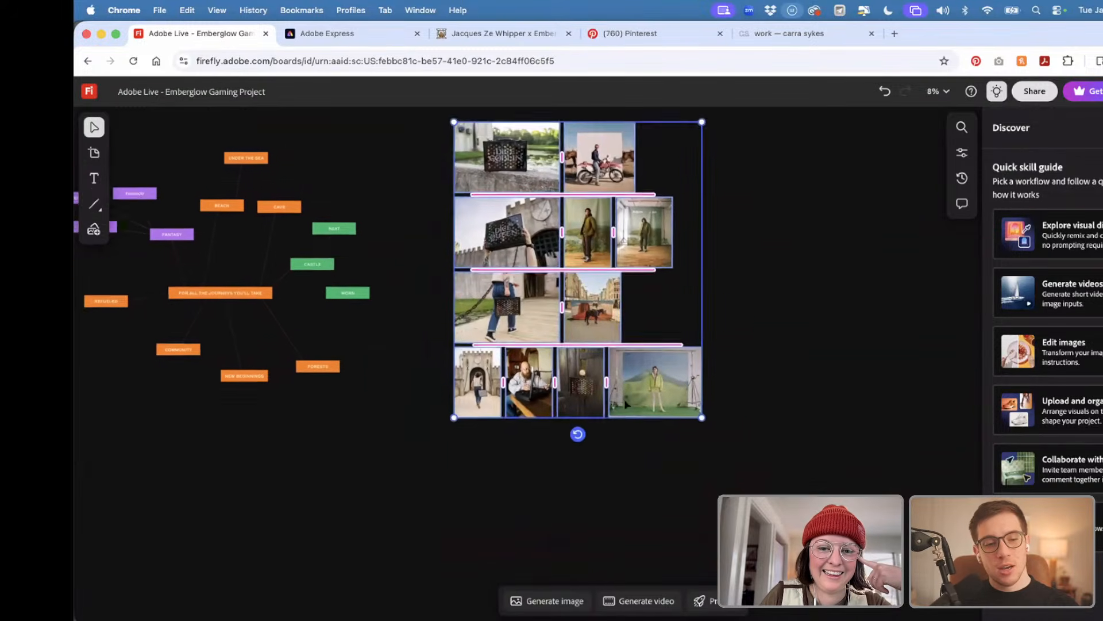
scroll(625, 403, "up", 1)
scroll(625, 403, "left", 1)
left_click_drag(625, 402, 615, 387)
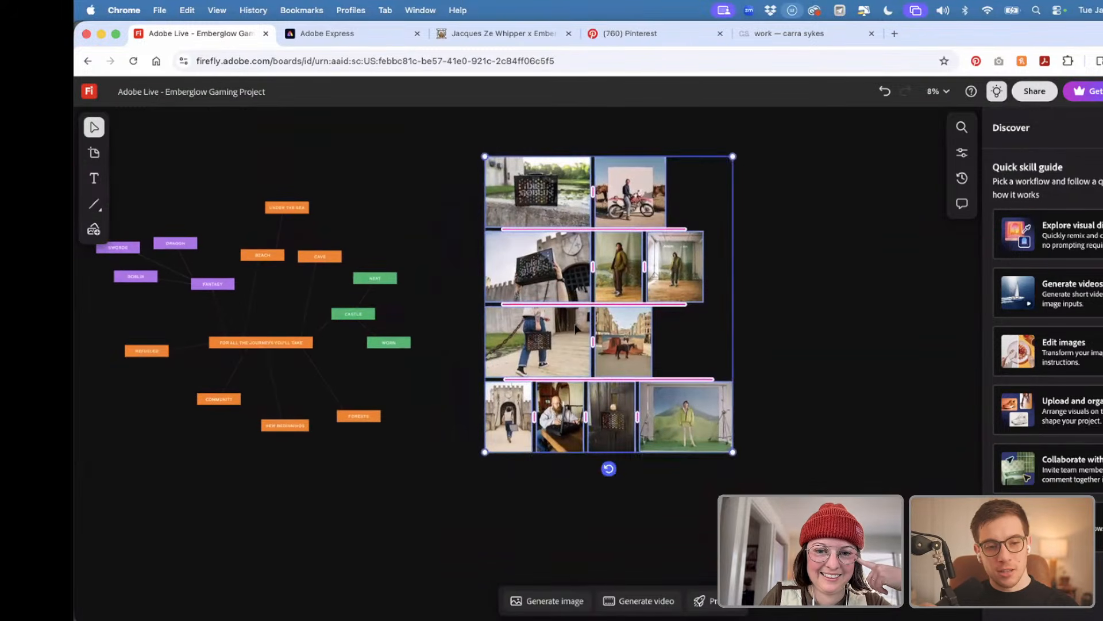
- Shift the photo grid slightly down and closer to the mind map
left_click(551, 476)
scroll(549, 477, "left", 5)
scroll(549, 477, "up", 1)
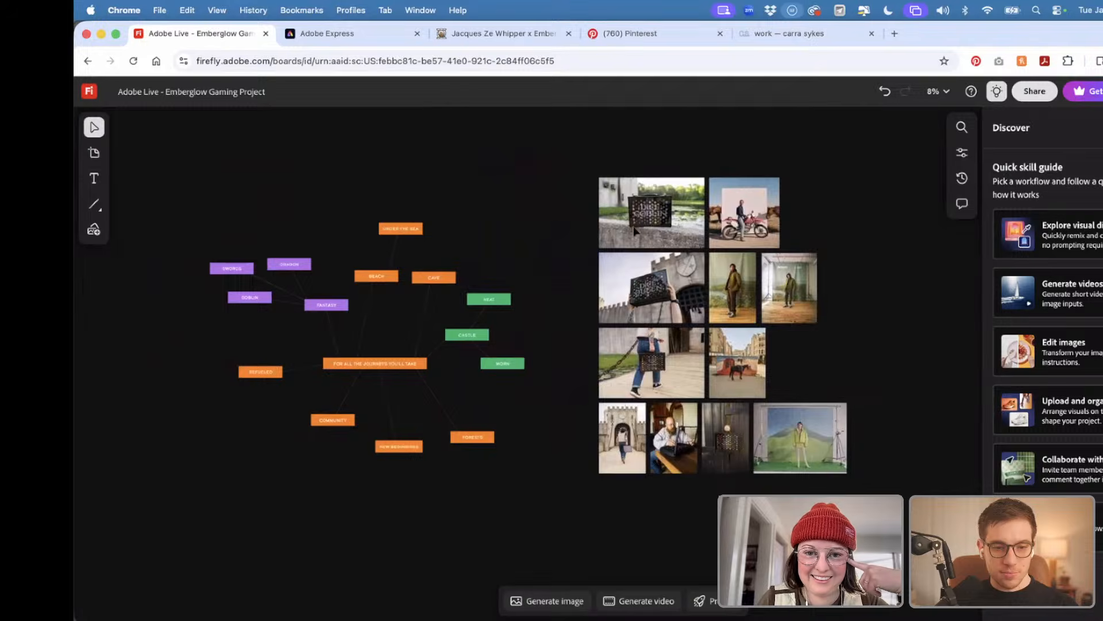
left_click_drag(570, 181, 809, 471)
left_click(898, 428)
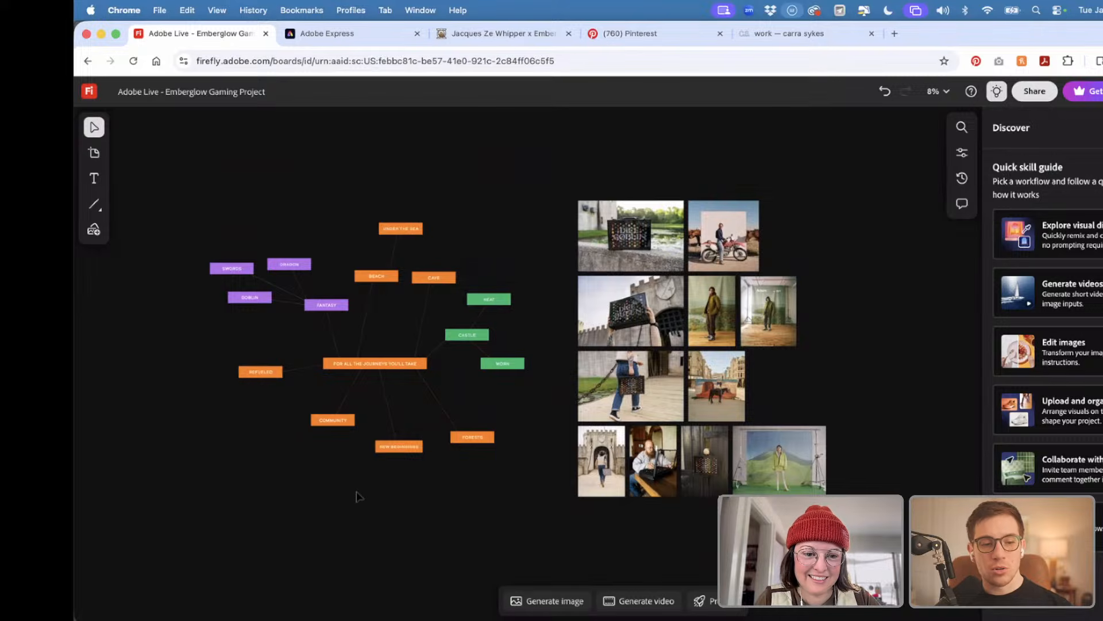
- Duplicate the purple DRAGON box with its connecting line and place the copy above it as a new branch
scroll(358, 496, "up", 1)
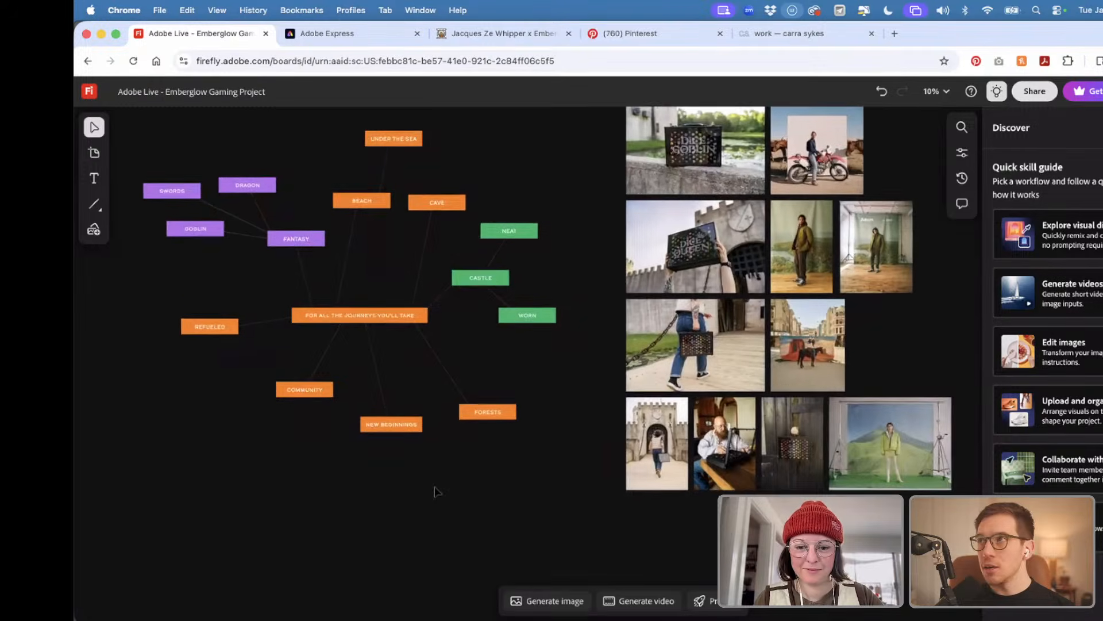
scroll(236, 408, "up", 2)
scroll(239, 408, "left", 2)
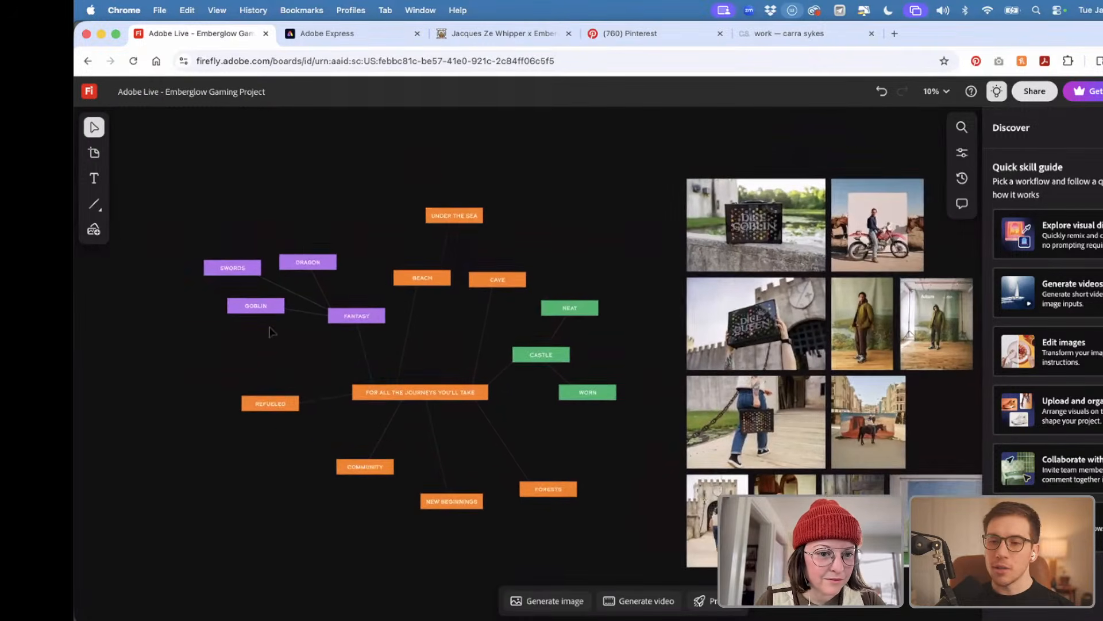
left_click_drag(301, 227, 313, 275)
left_click(327, 232)
left_click(342, 243)
left_click(325, 285)
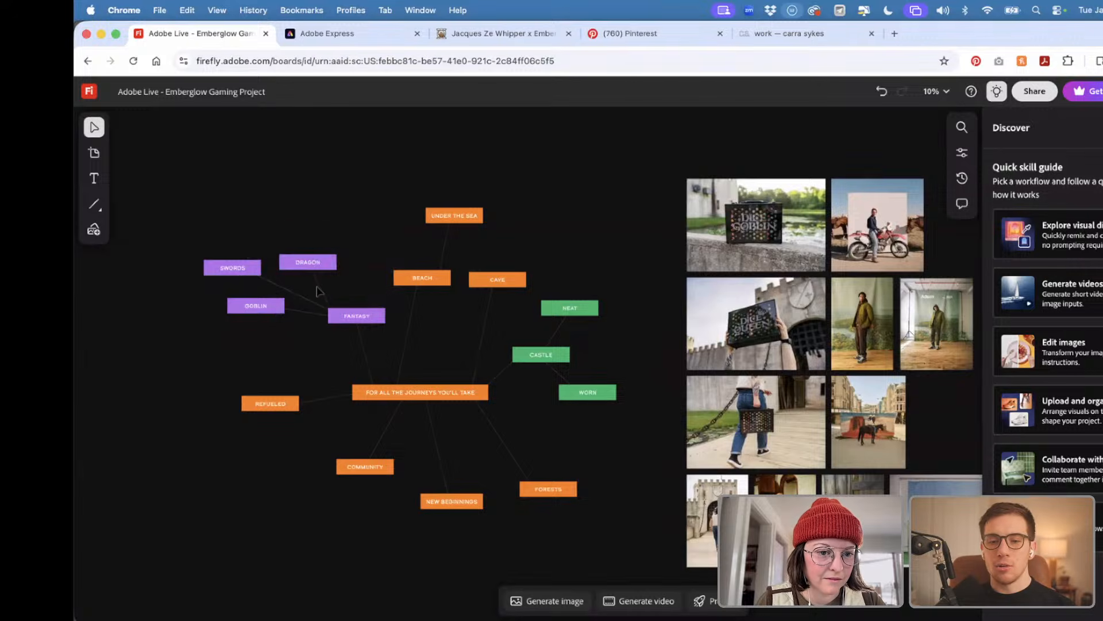
left_click(319, 289)
scroll(289, 260, "up", 3)
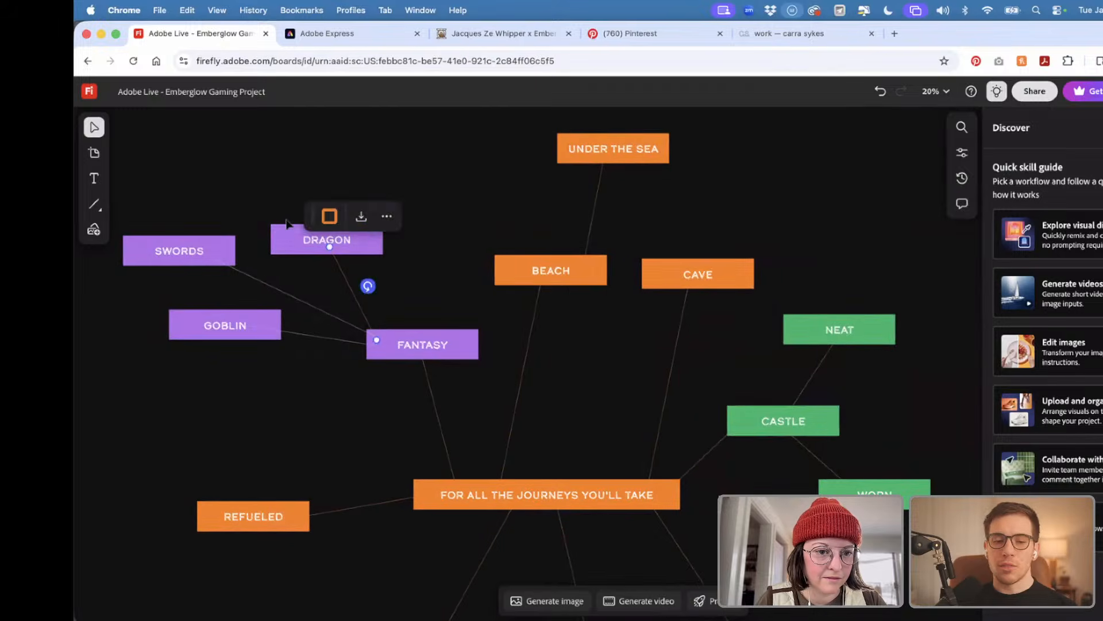
left_click(279, 238, "shift")
scroll(345, 262, "down", 5)
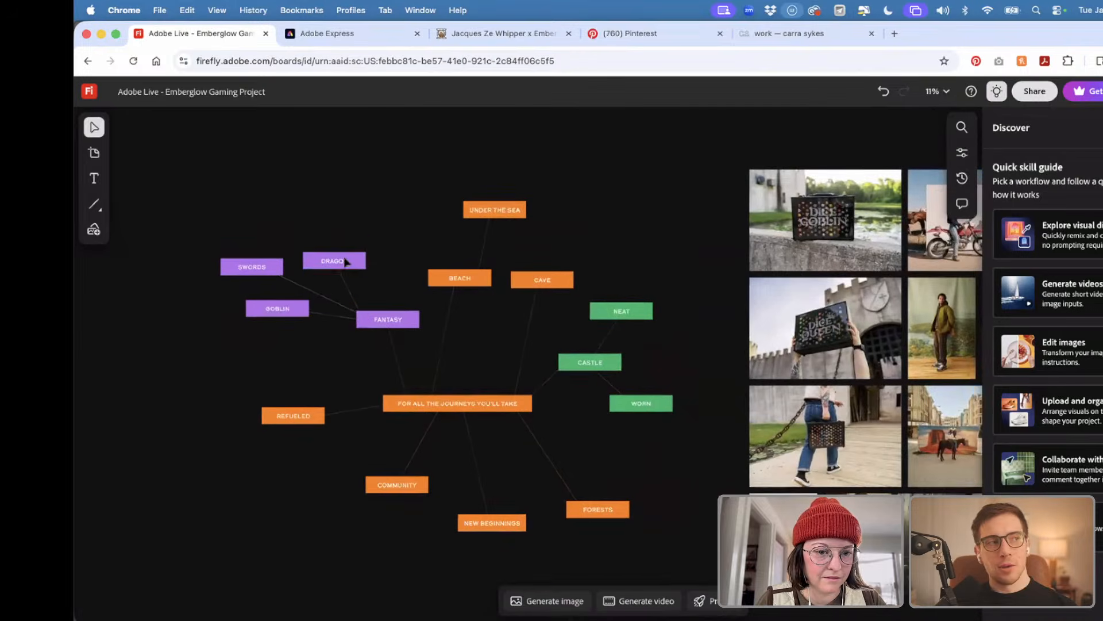
left_click_drag(336, 259, 307, 201)
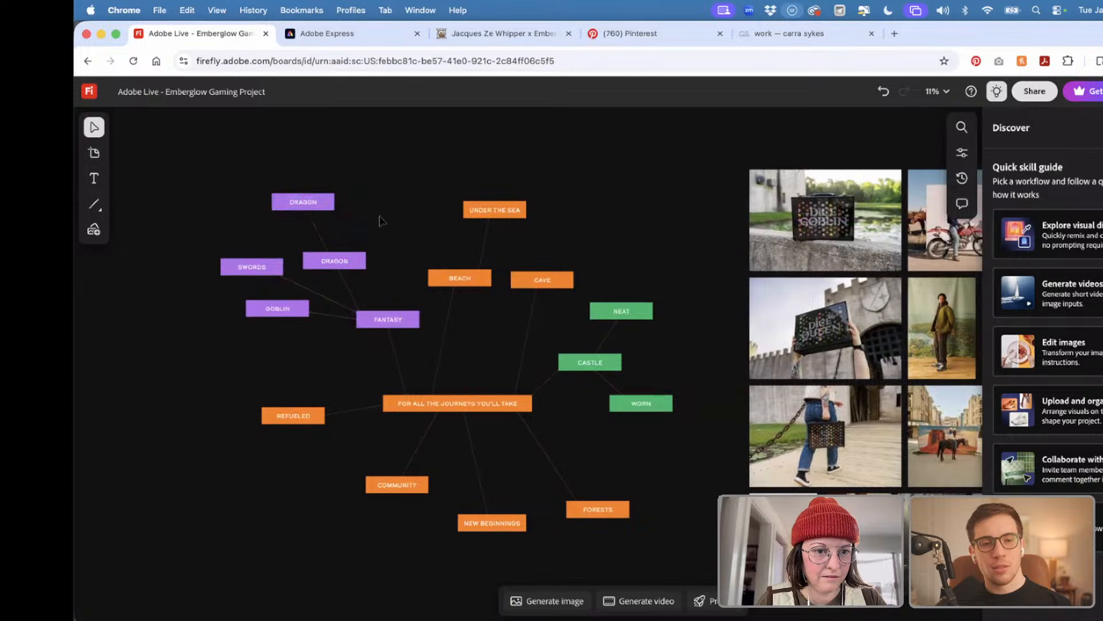
- Change the text of the upper DRAGON copy to FRIENDLY
double_click(303, 201)
type("FRIENDLY")
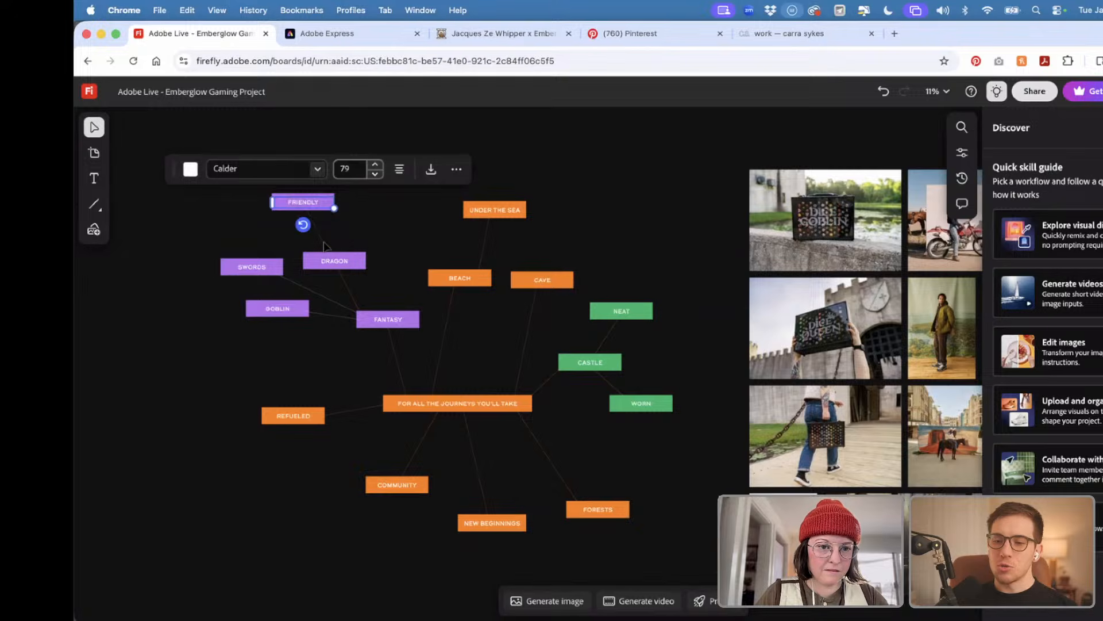
left_click(345, 239)
- Duplicate the FRIENDLY box with its line up and to the right, and reattach the copied line's lower end to DRAGON
left_click(313, 221)
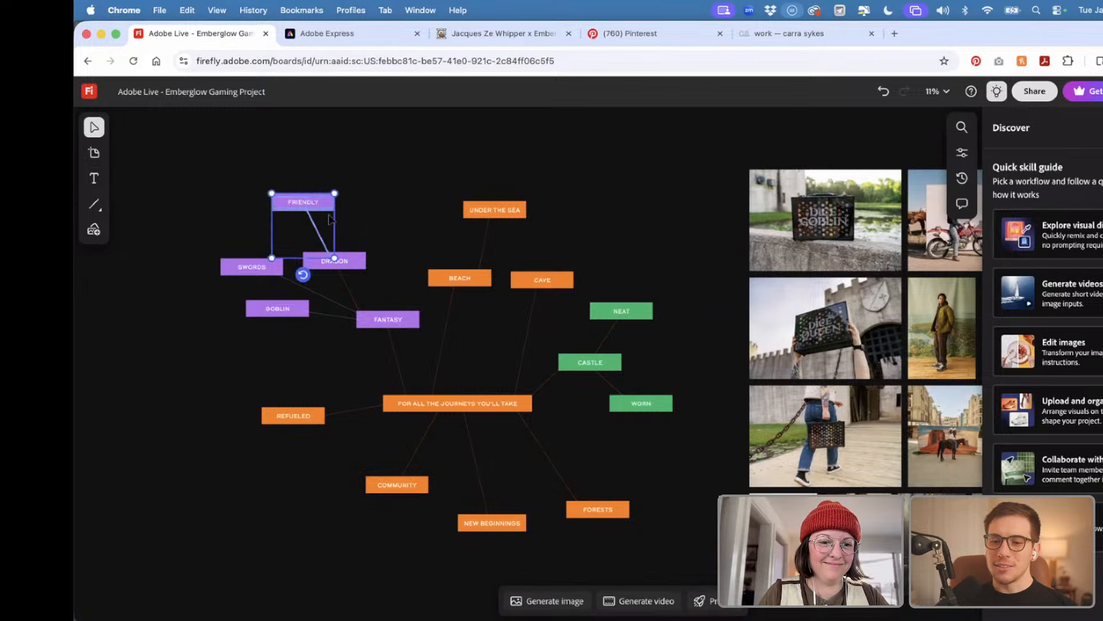
left_click_drag(311, 223, 362, 184)
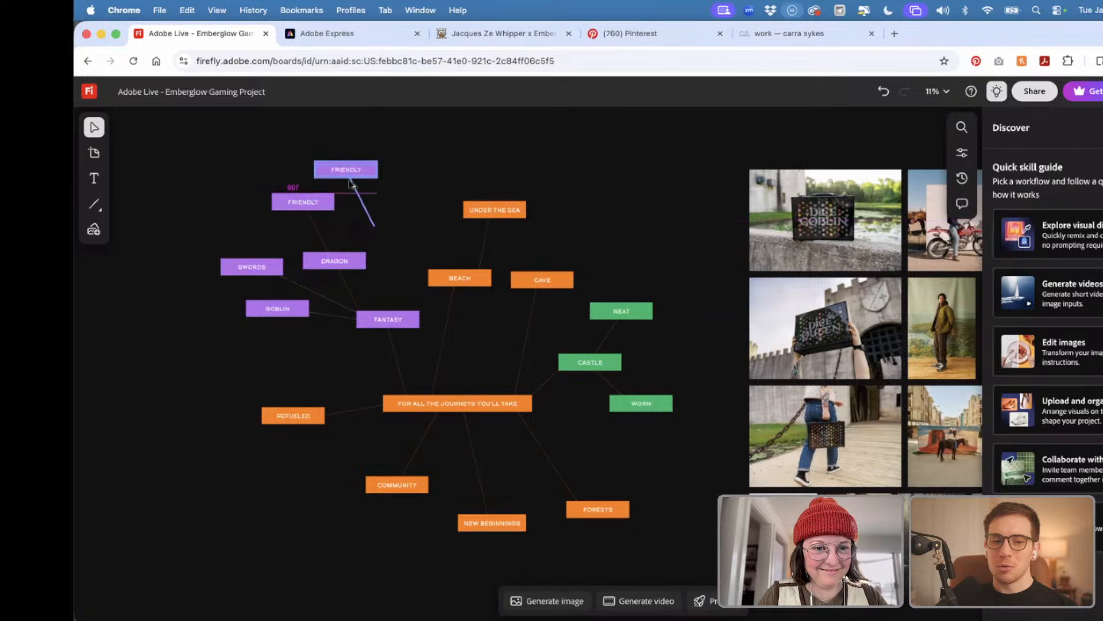
left_click(394, 211)
key("a")
key("v")
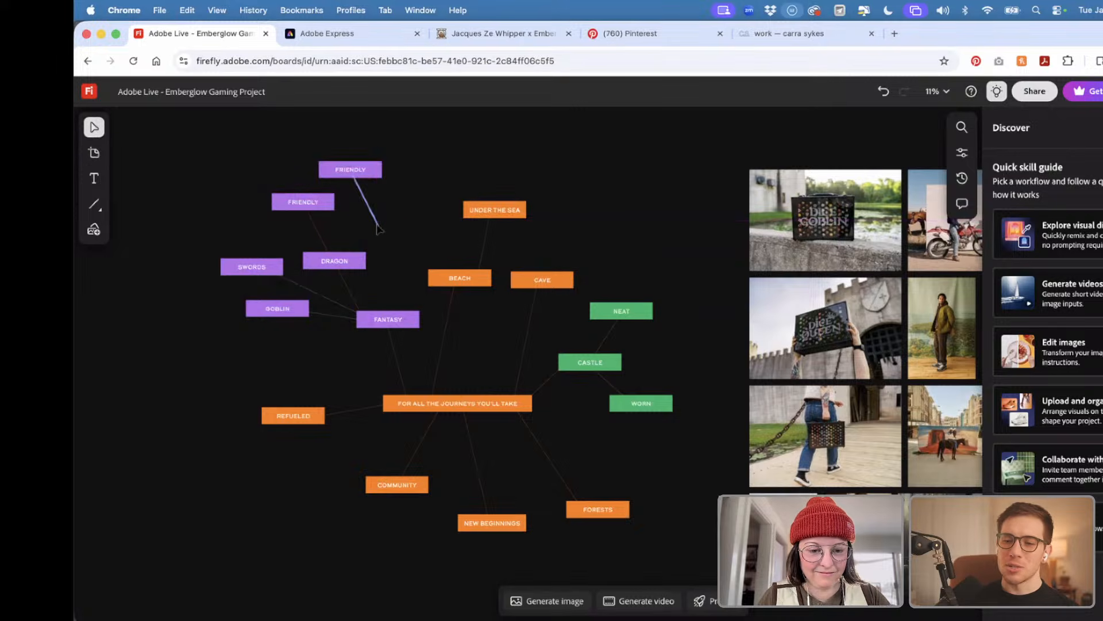
left_click_drag(378, 229, 365, 251)
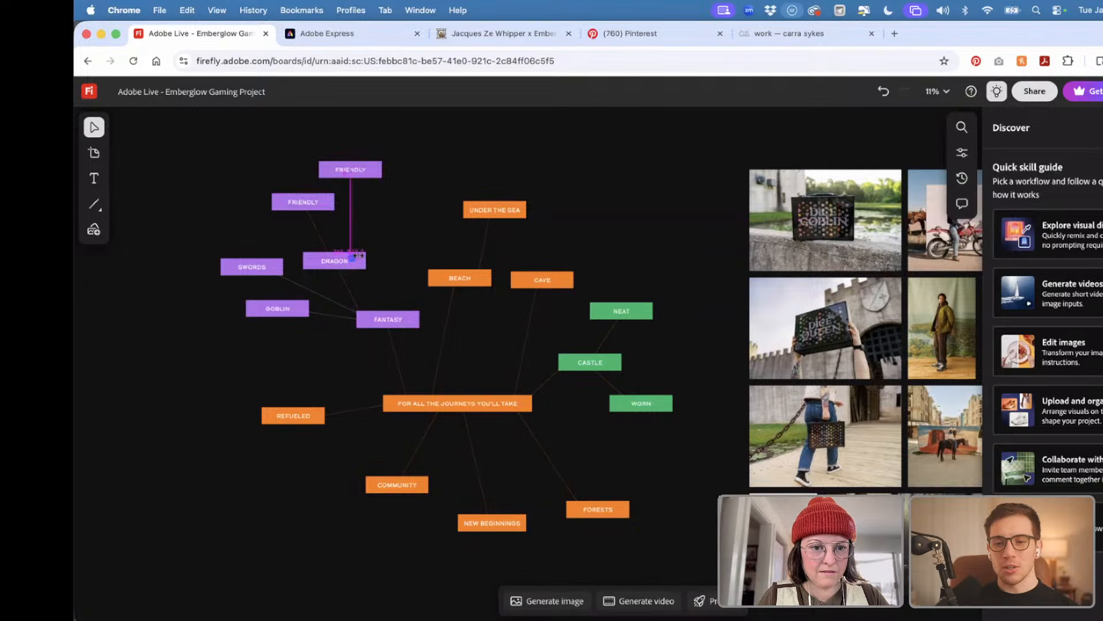
left_click(372, 213)
- Change the text of the second FRIENDLY box to SCARY AHHHHH
double_click(356, 174)
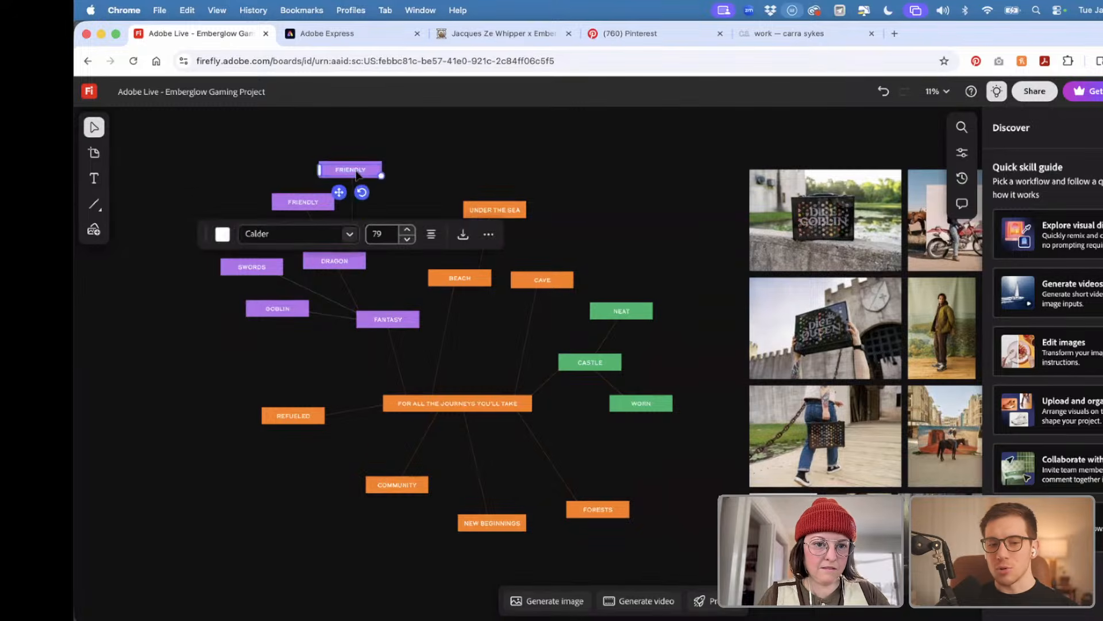
type("SCARY AHHHHH")
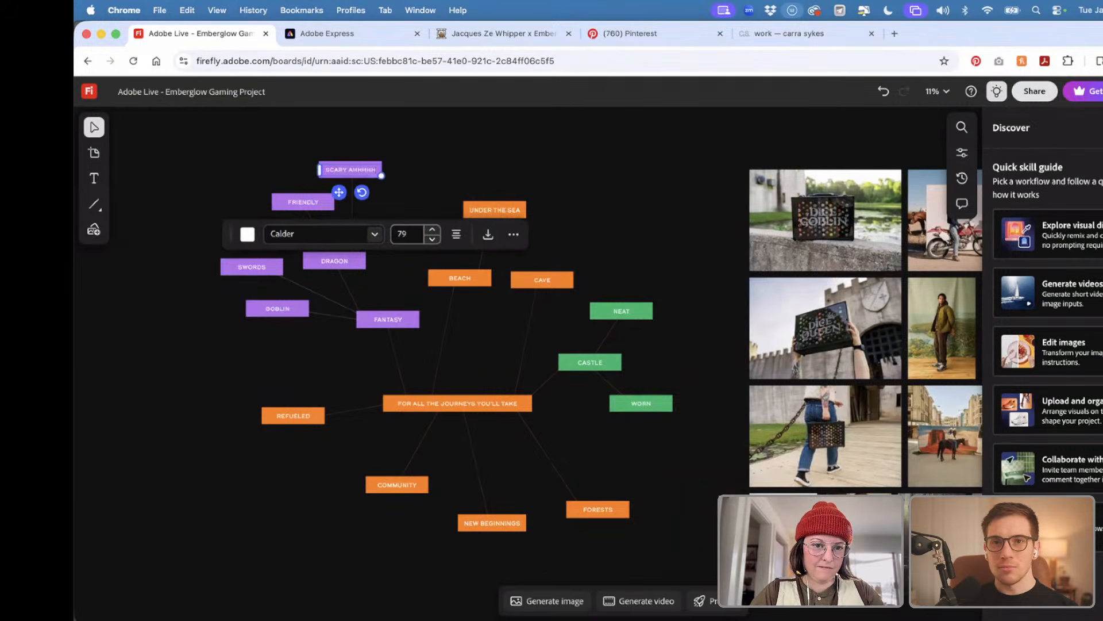
key("Return")
type("AHHHHH")
key("BackSpace")
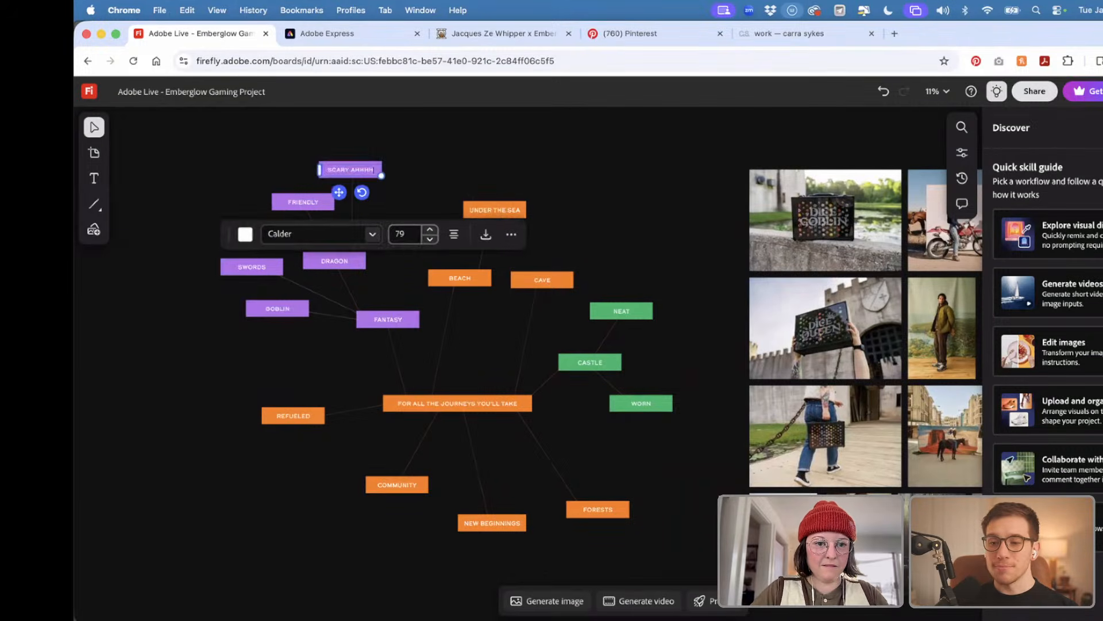
left_click(245, 169)
left_click(244, 168)
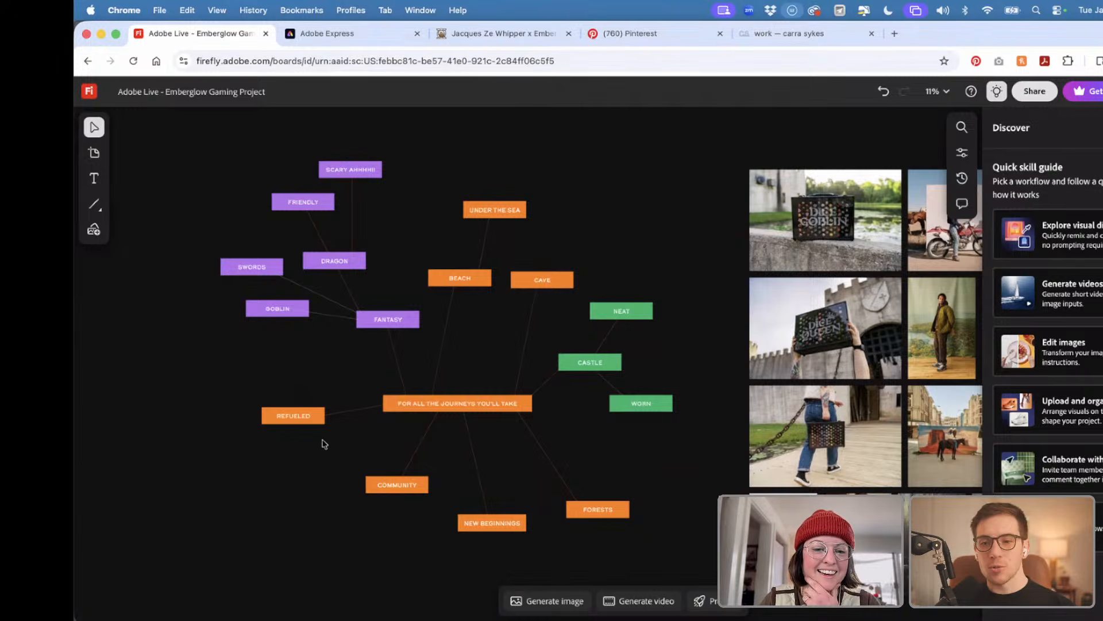
- Select the entire mind map with its lines and nudge it down to line up with the photo grid
scroll(325, 444, "right", 1)
scroll(324, 444, "up", 1)
scroll(325, 444, "down", 5)
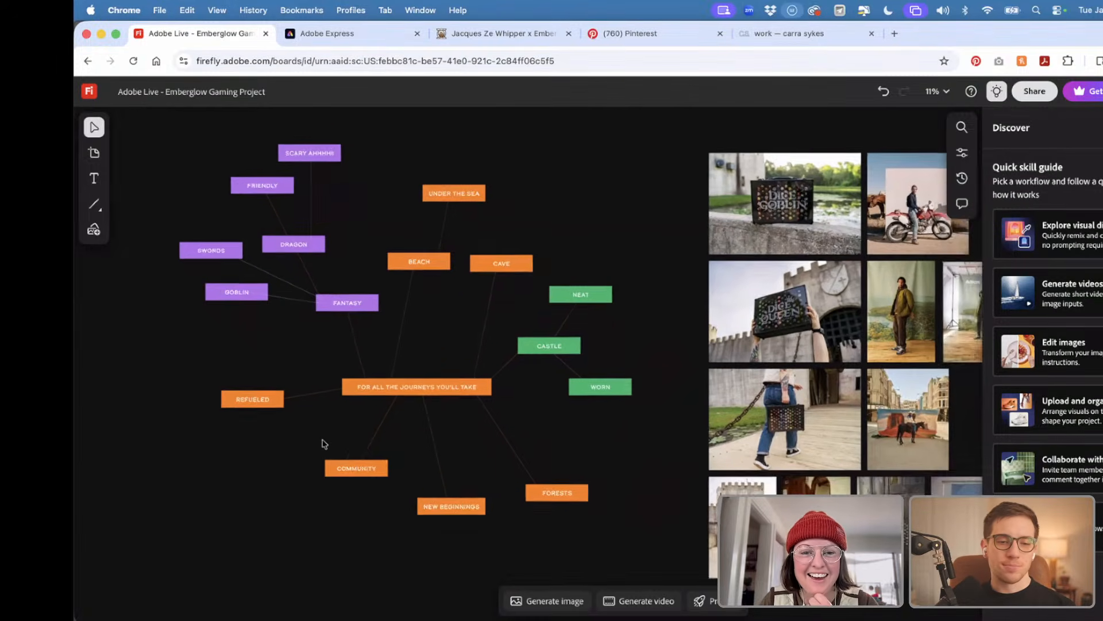
left_click_drag(208, 208, 534, 537)
key("shift+Down")
key("shift+Down")
key("shift+Down")
key("shift+Down")
key("shift+Down")
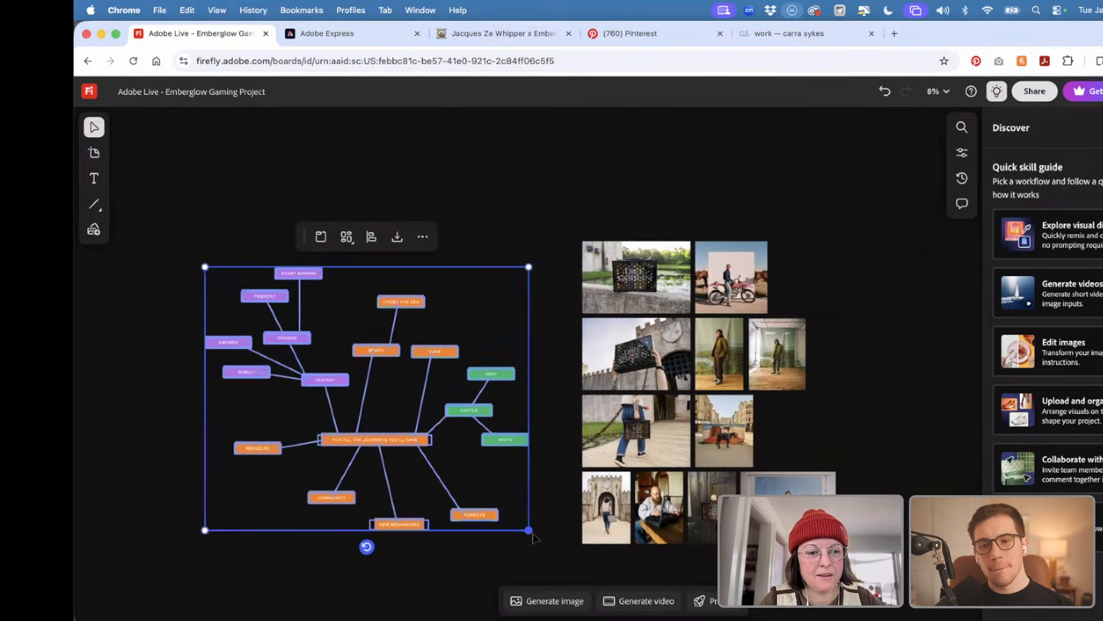
left_click(519, 218)
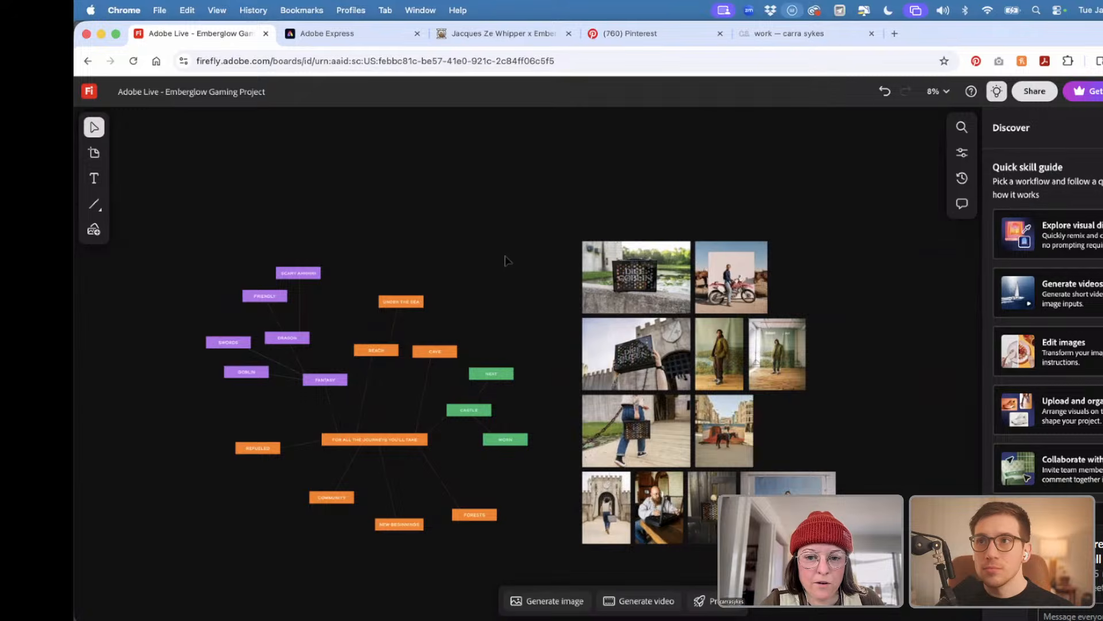
- Examine the mind map and the reference photos beside it, looking closely at the backdrop portraits and the game case shots
scroll(506, 262, "down", 3)
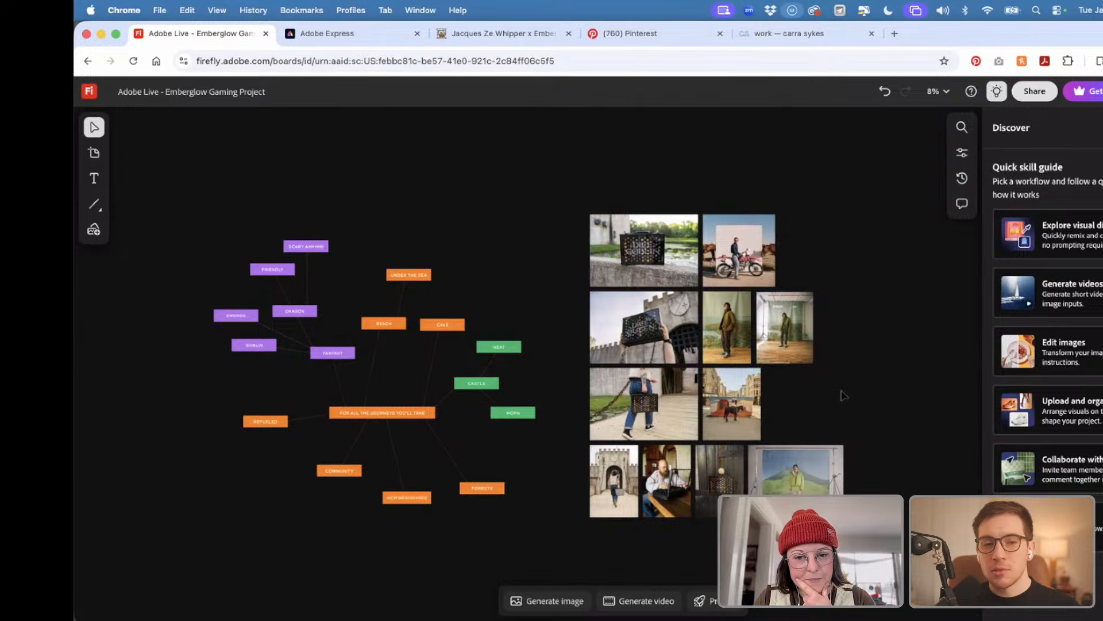
scroll(843, 396, "up", 3)
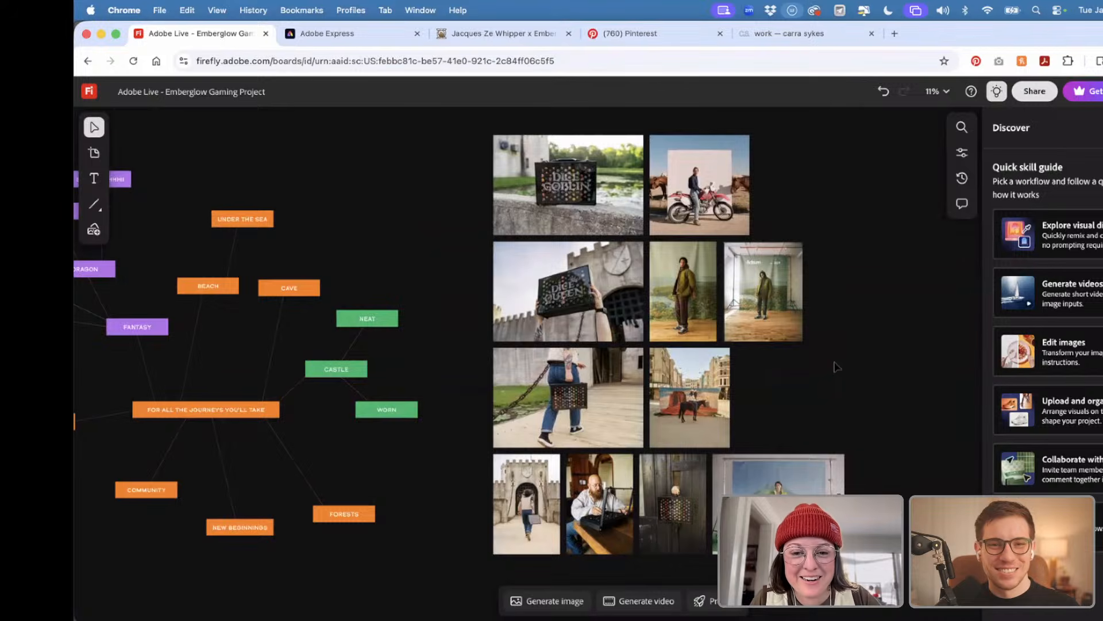
scroll(841, 373, "up", 5)
scroll(837, 366, "up", 2)
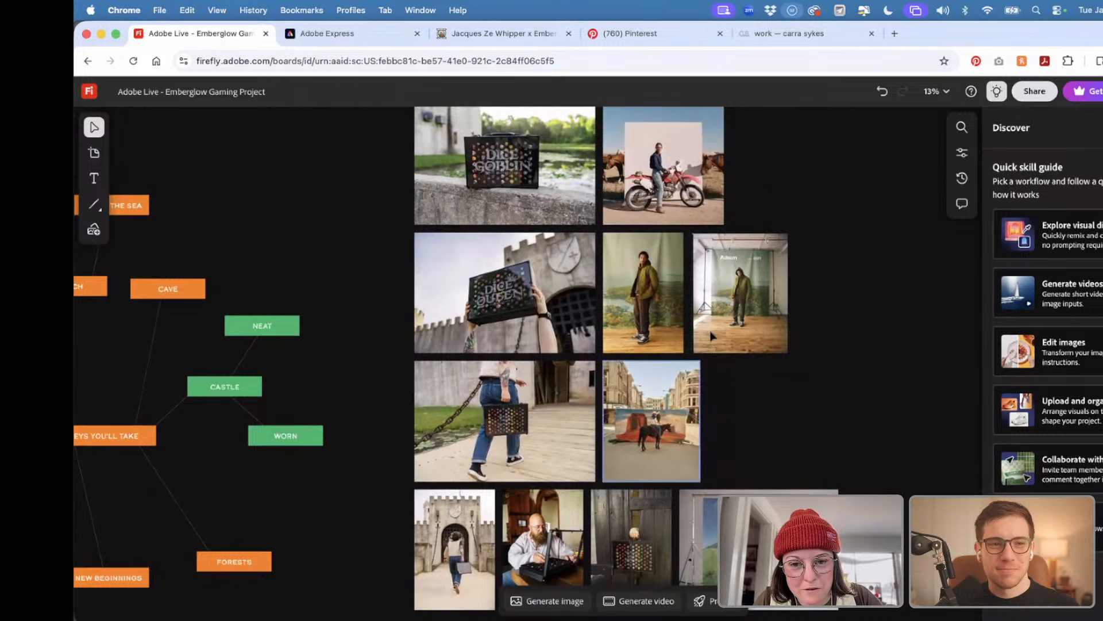
scroll(747, 331, "down", 2)
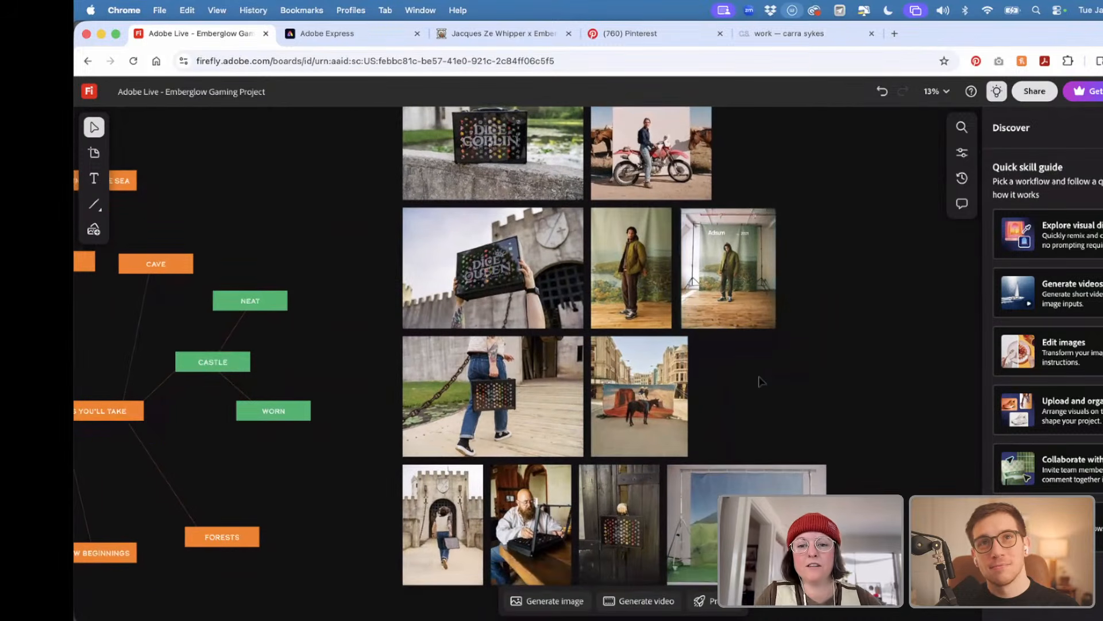
scroll(762, 363, "up", 3)
scroll(763, 364, "down", 3)
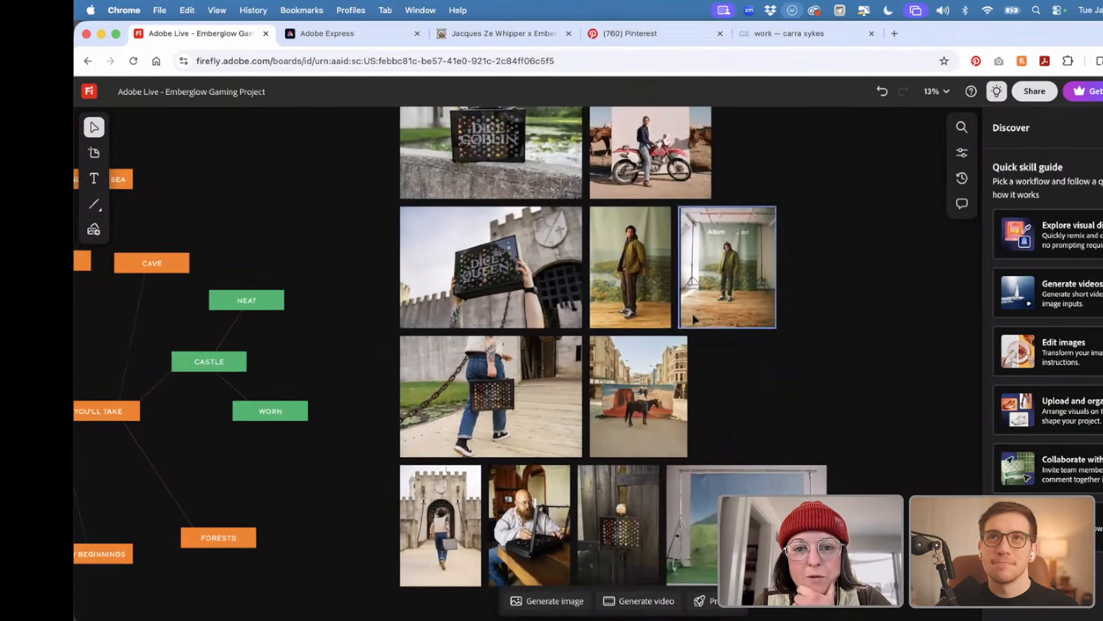
scroll(740, 388, "down", 3)
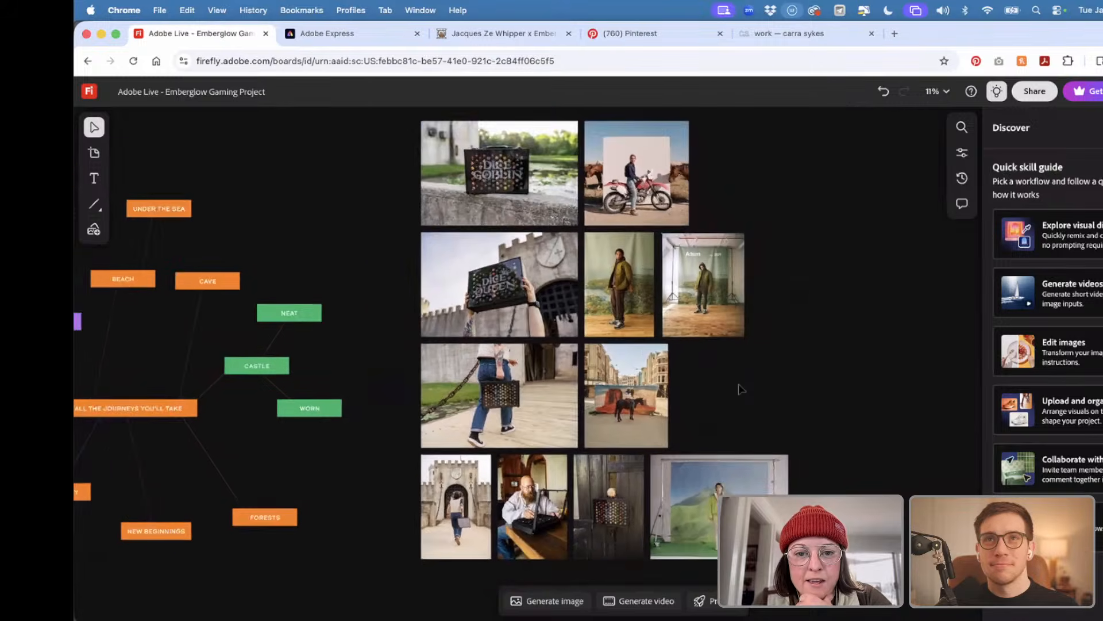
scroll(742, 389, "up", 2)
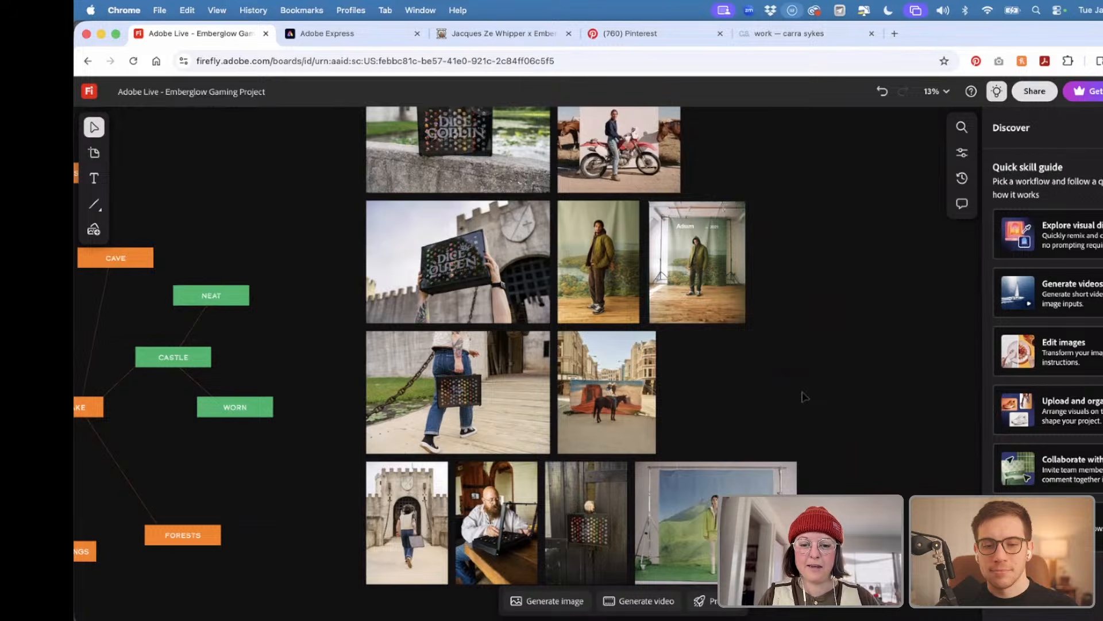
scroll(805, 396, "down", 2)
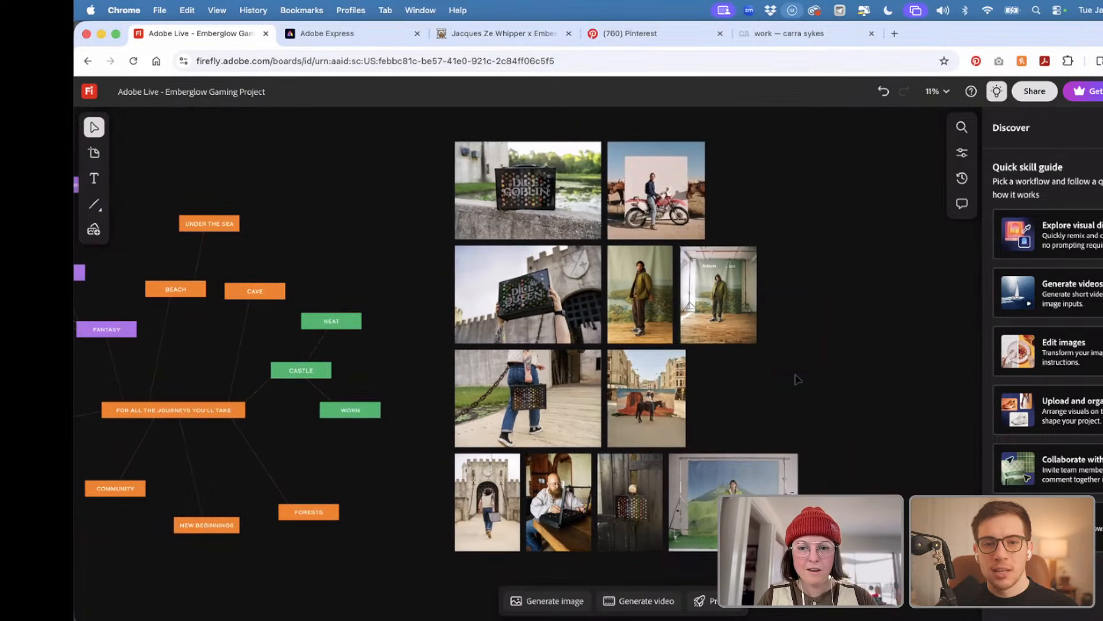
- Select all the reference photos and move the whole grid slightly closer to the mind map
scroll(797, 379, "up", 2)
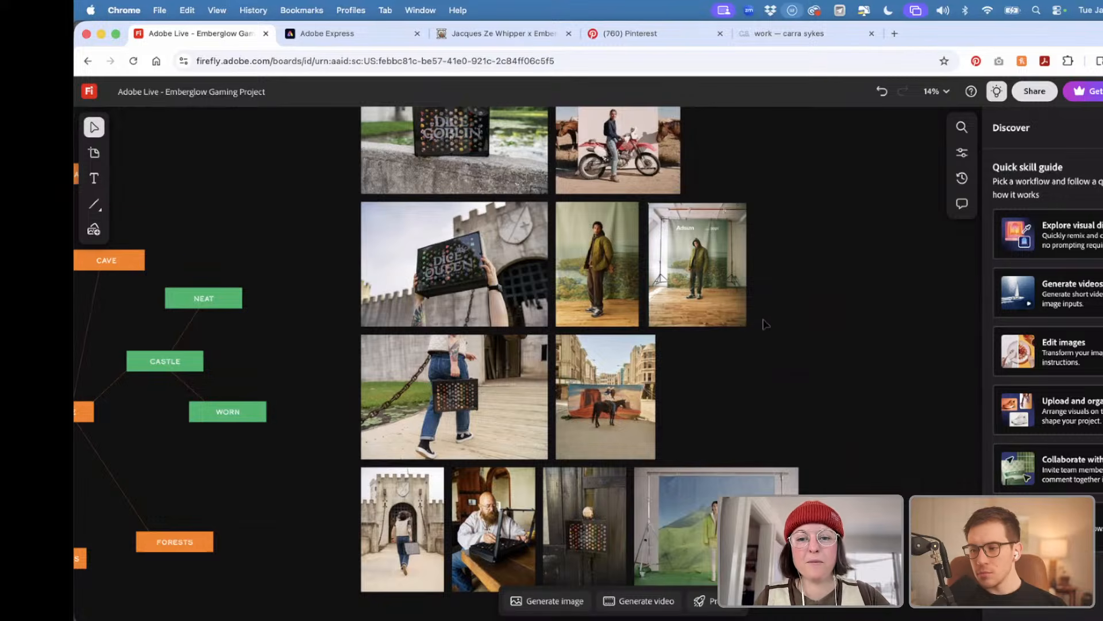
scroll(765, 325, "down", 2)
scroll(764, 325, "up", 2)
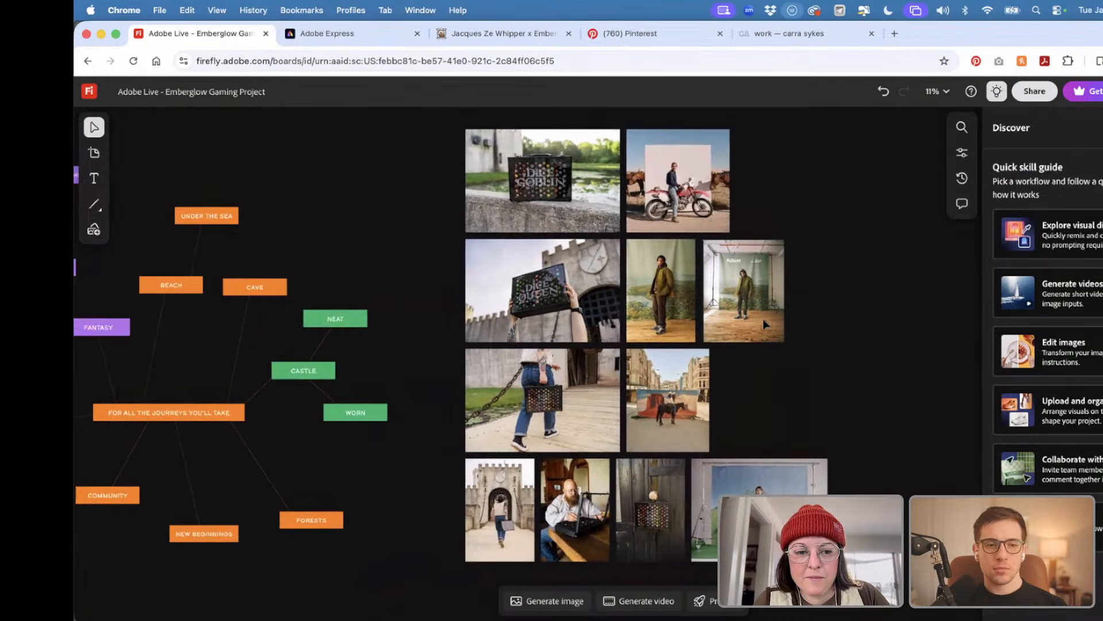
scroll(759, 324, "down", 1)
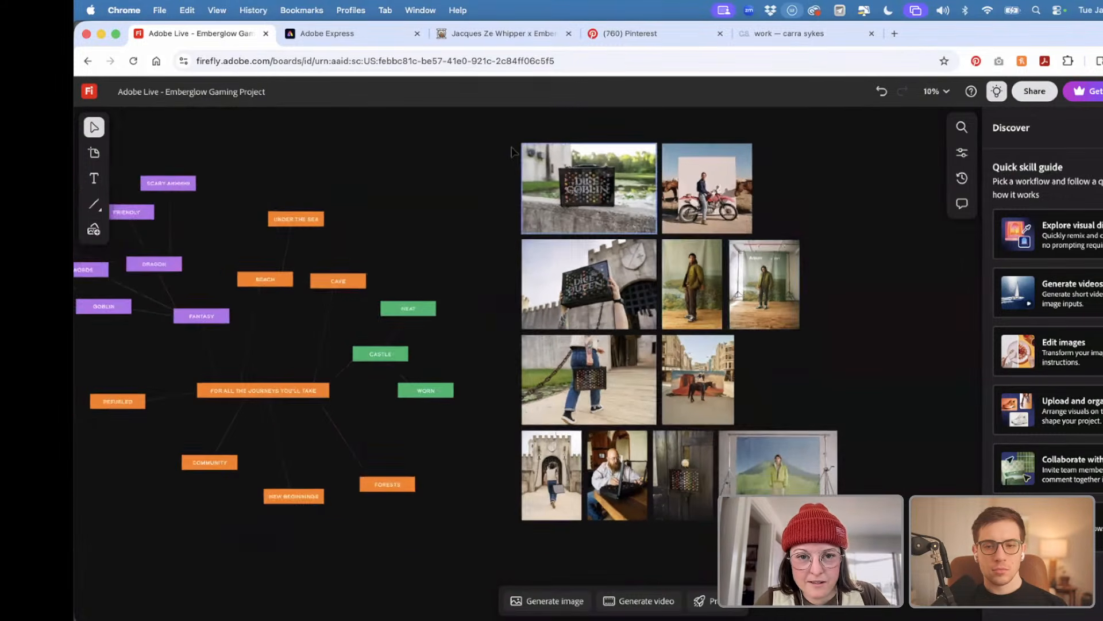
left_click_drag(513, 141, 814, 488)
left_click_drag(775, 454, 735, 461)
left_click(867, 391)
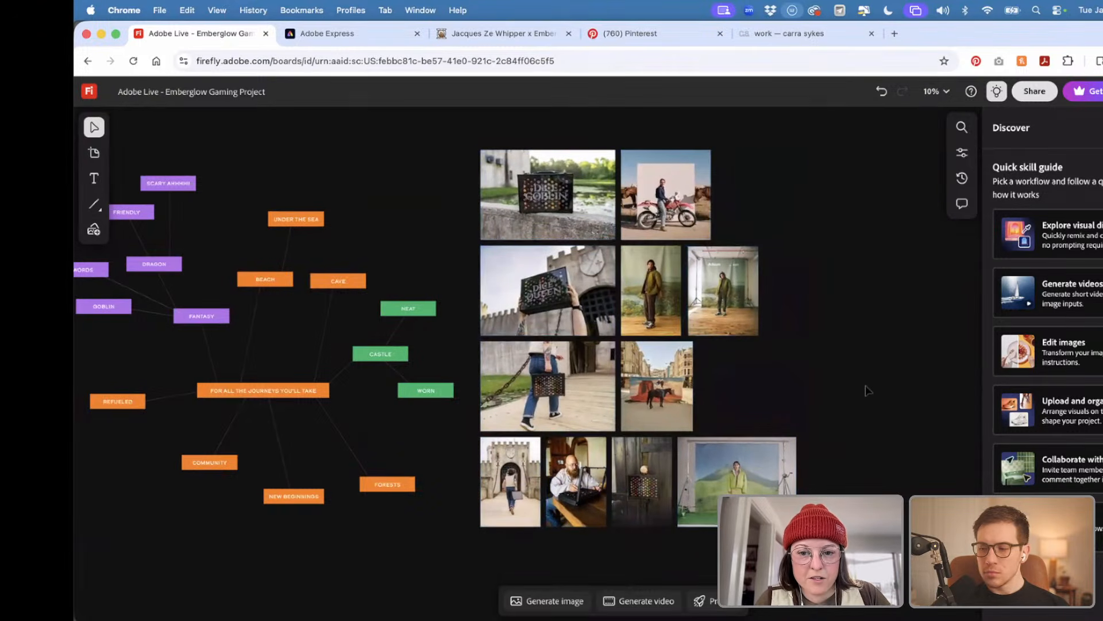
- Examine the photo grid and the mind map together, looking closely at the backdrop portraits and the FANTASY branch
scroll(867, 390, "up", 2)
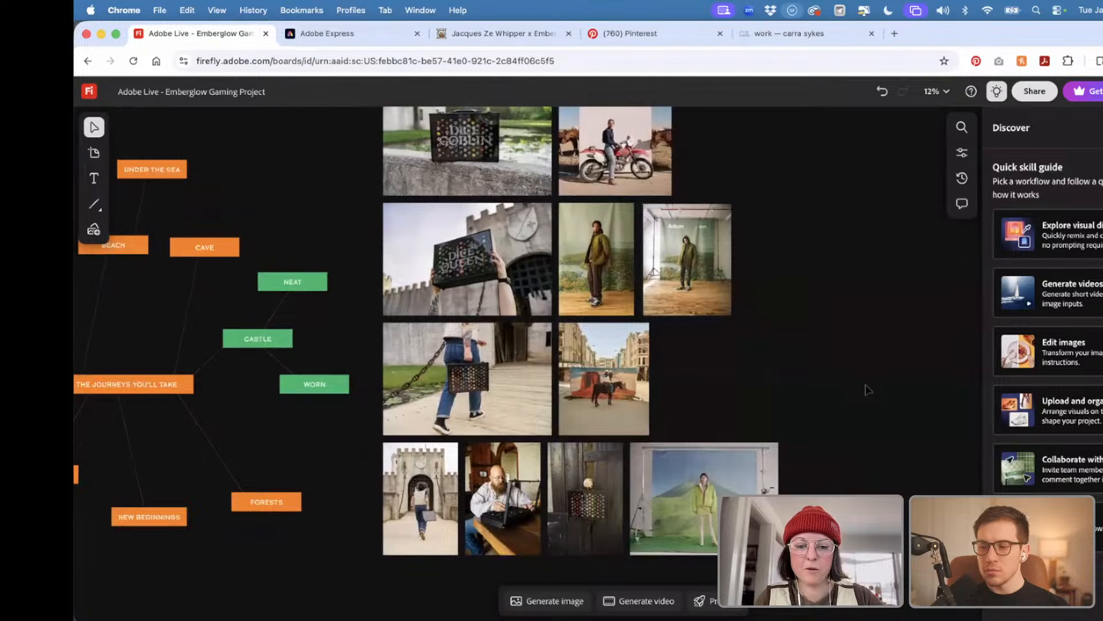
scroll(815, 402, "up", 5)
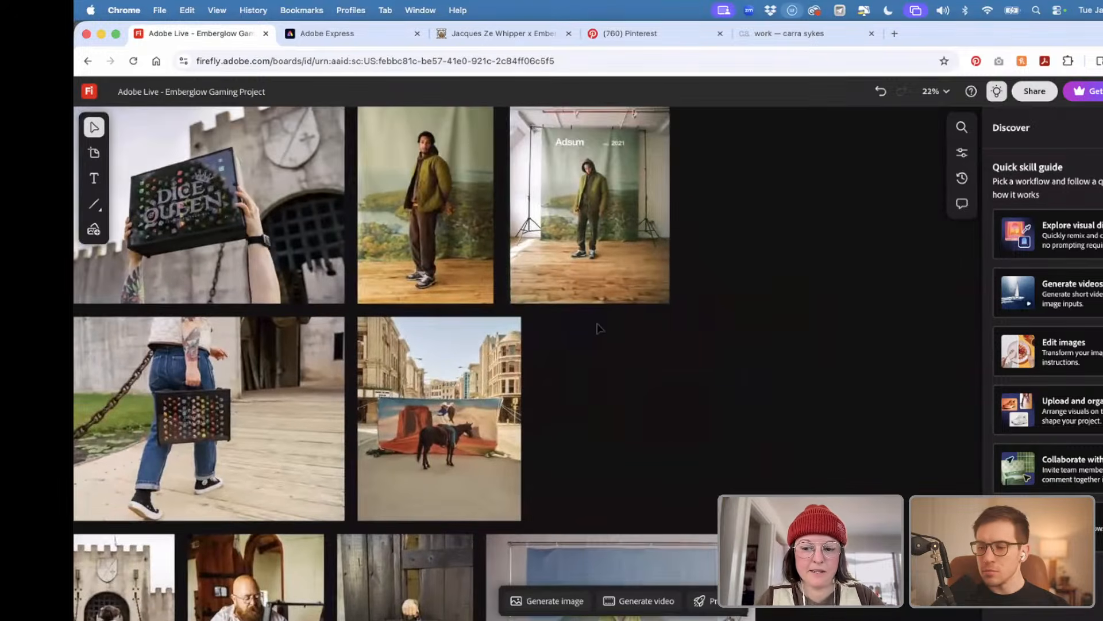
scroll(599, 323, "up", 3)
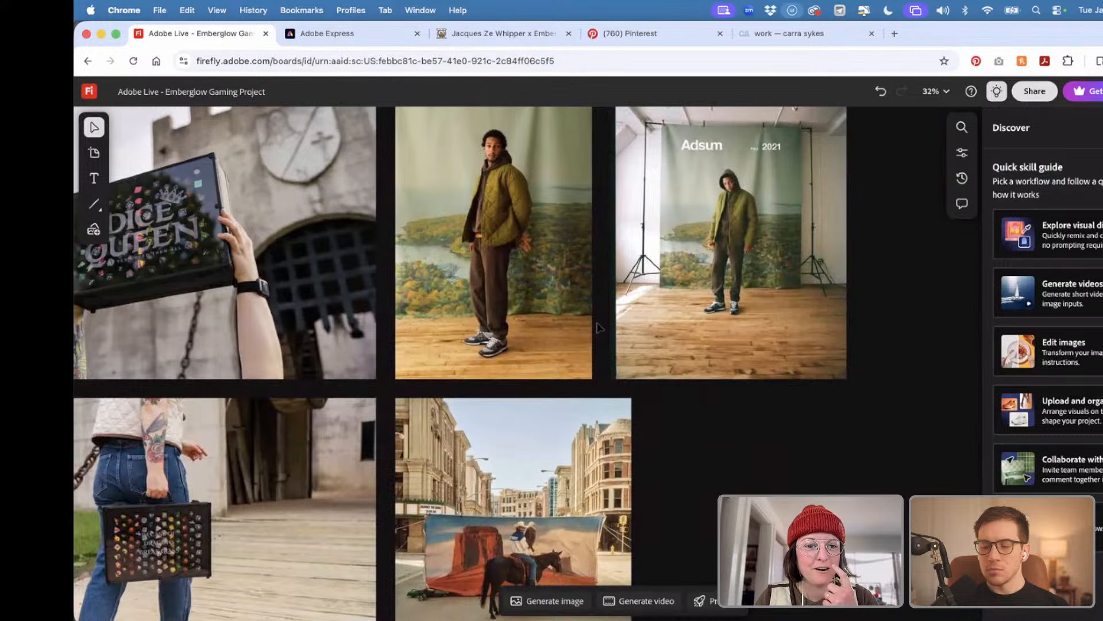
scroll(598, 327, "down", 5)
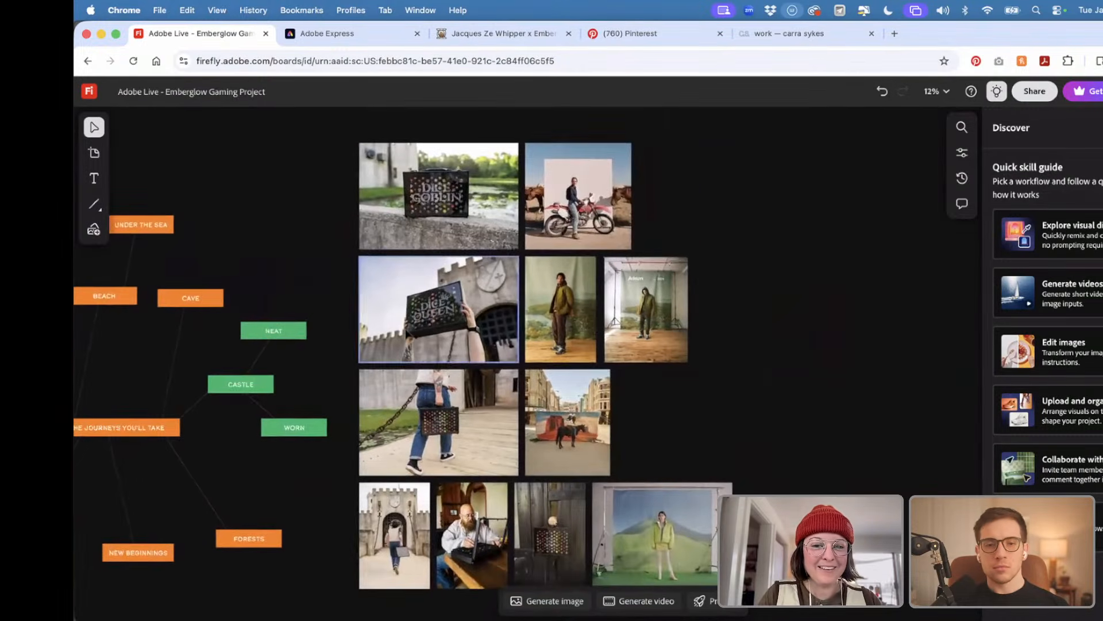
scroll(405, 329, "left", 6)
scroll(407, 329, "up", 5)
scroll(406, 330, "down", 10)
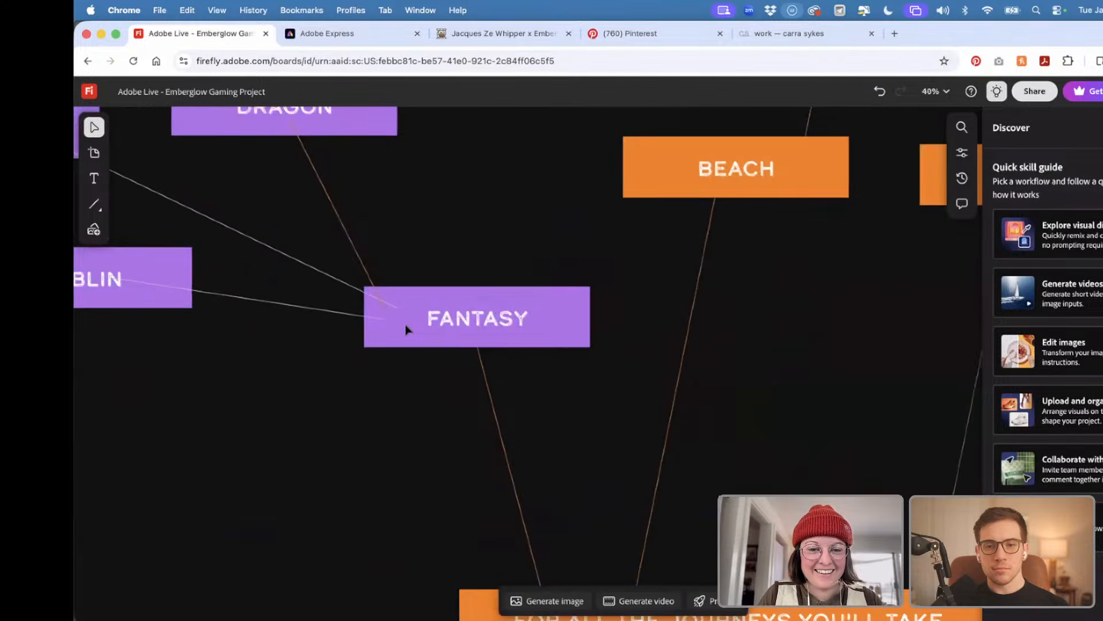
scroll(406, 329, "right", 5)
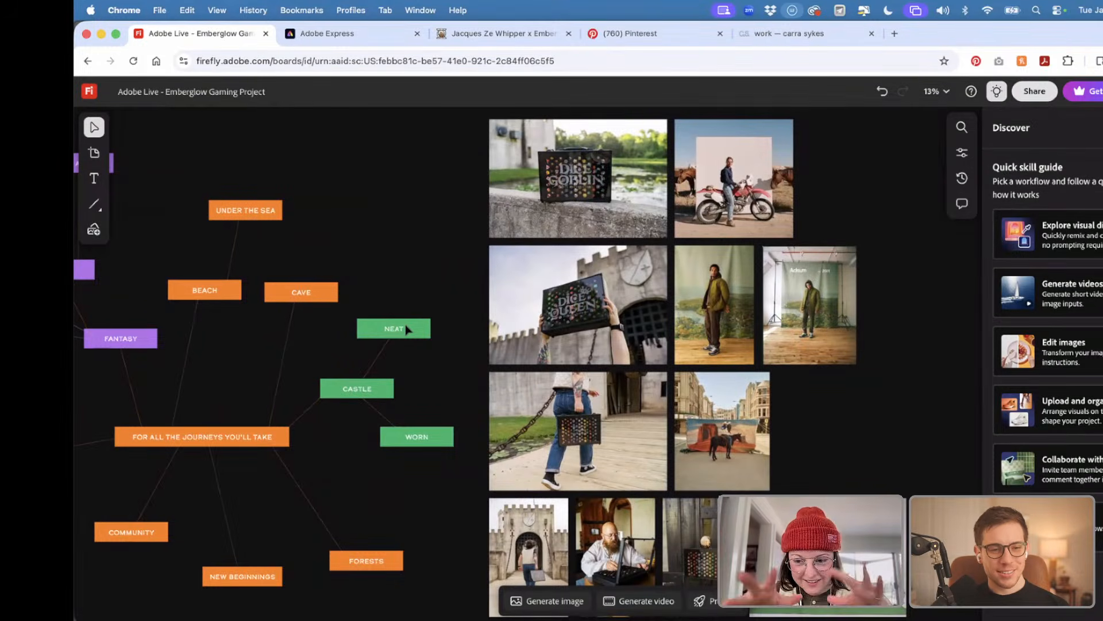
scroll(406, 329, "down", 10)
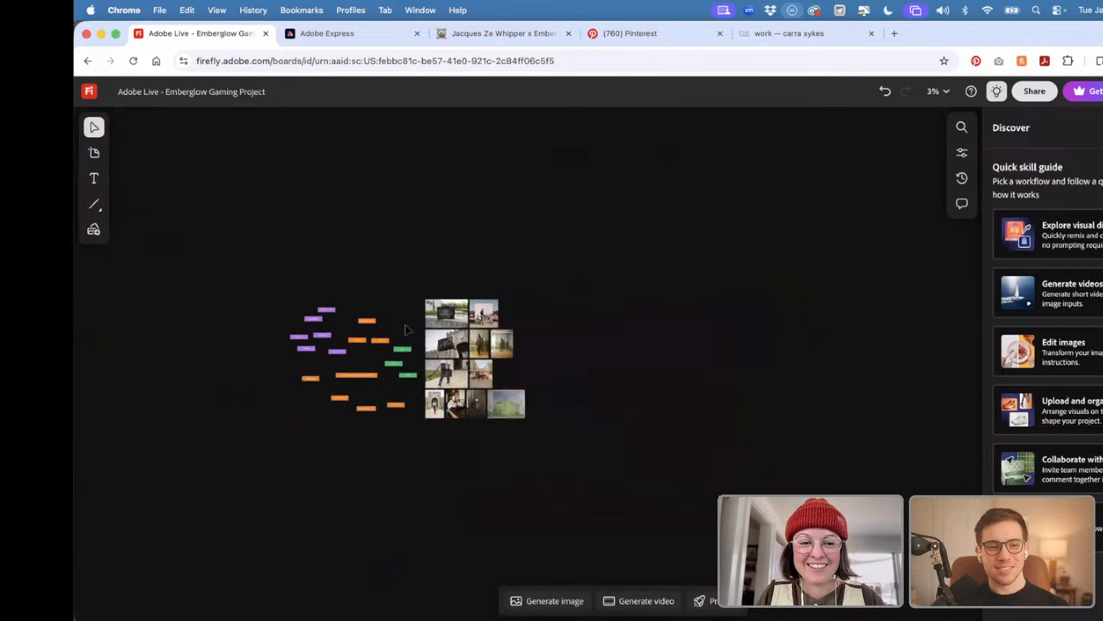
scroll(399, 346, "up", 10)
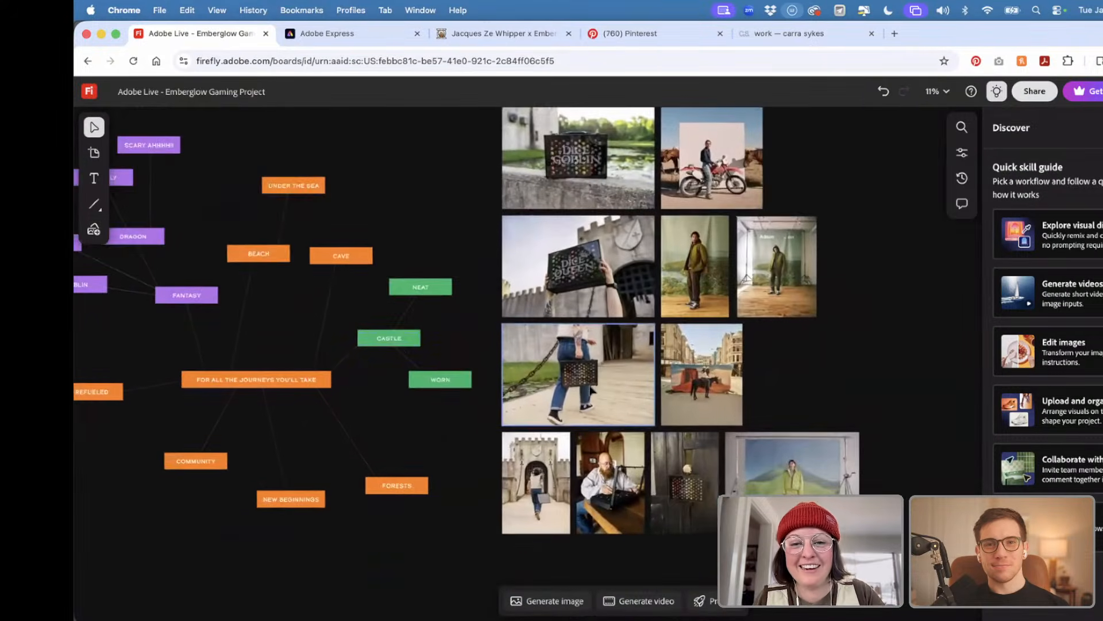
scroll(508, 380, "right", 3)
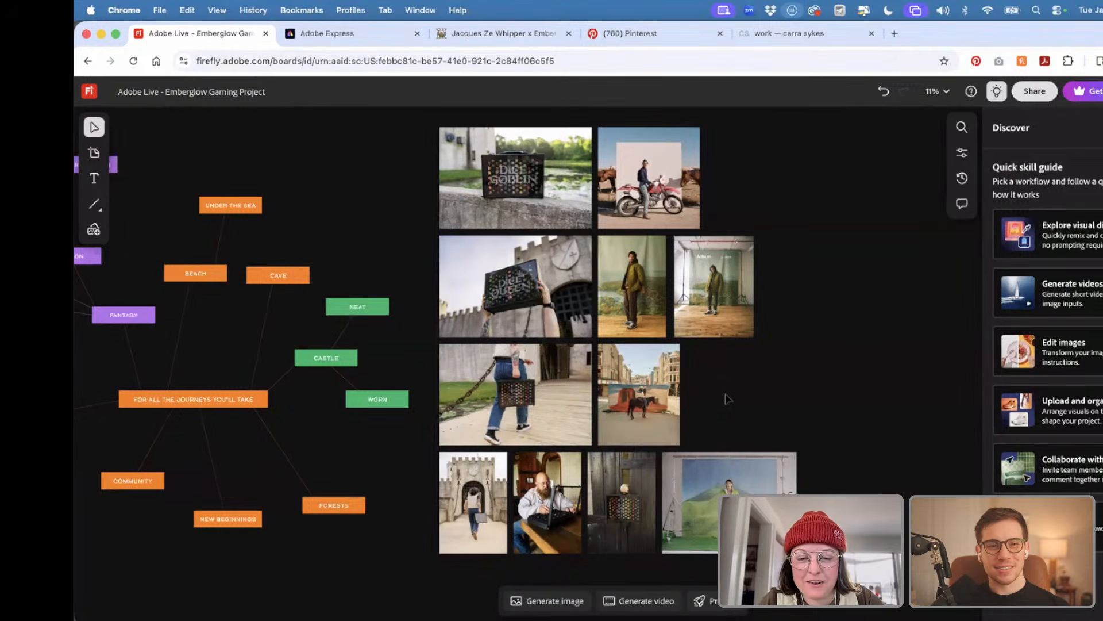
- Compare the DICE GOBLIN and DICE QUEEN case photos with the painted-backdrop portraits beside them
scroll(727, 398, "up", 5)
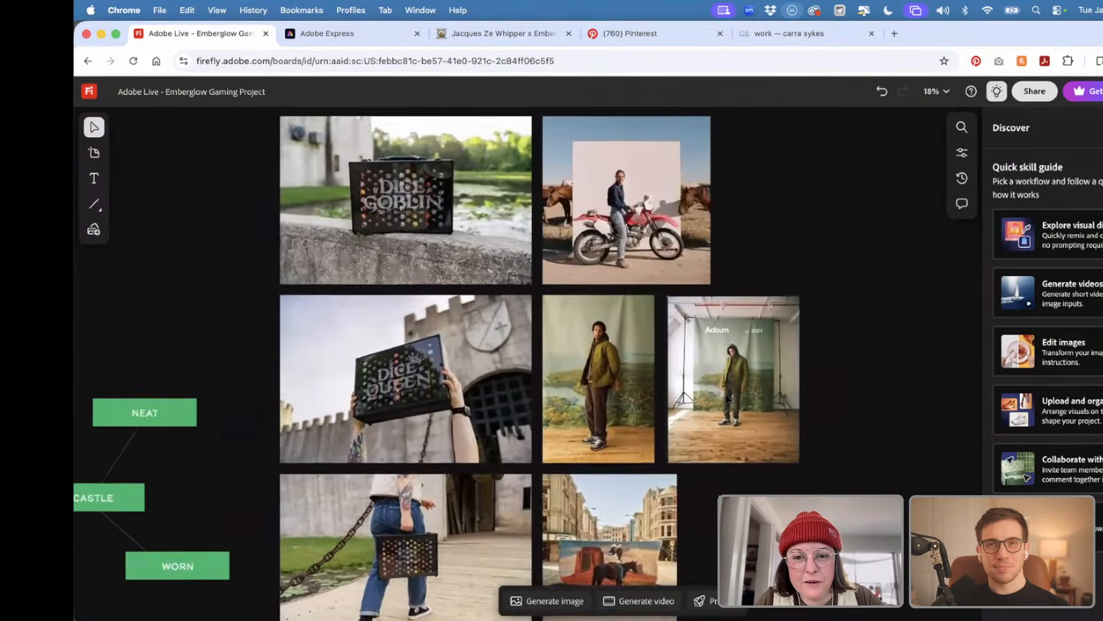
scroll(727, 397, "up", 2)
scroll(727, 398, "up", 4)
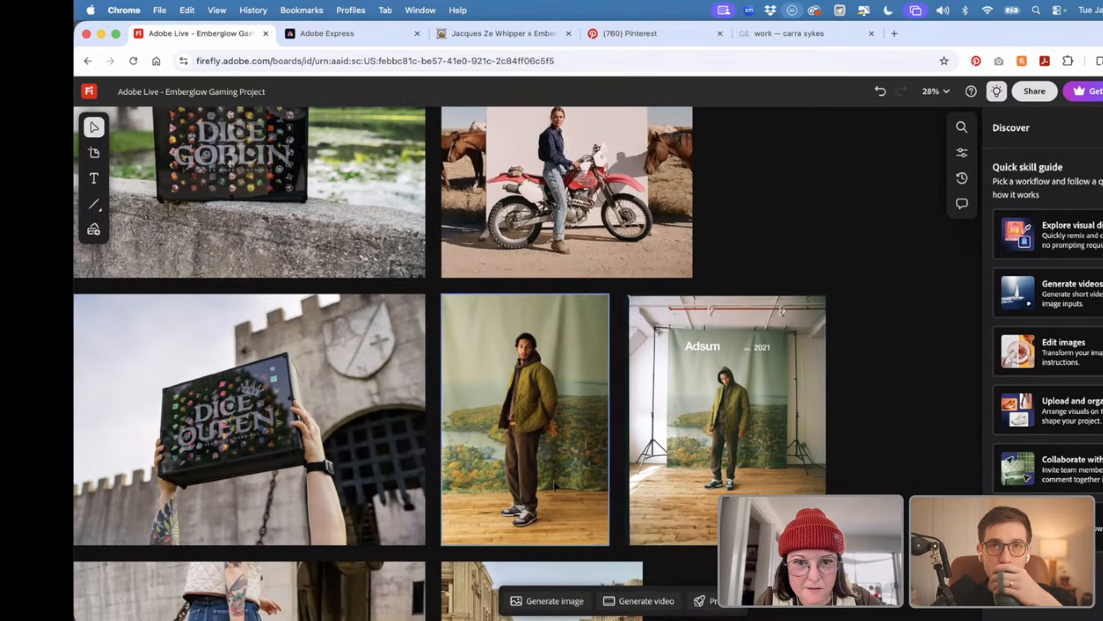
scroll(554, 485, "down", 5)
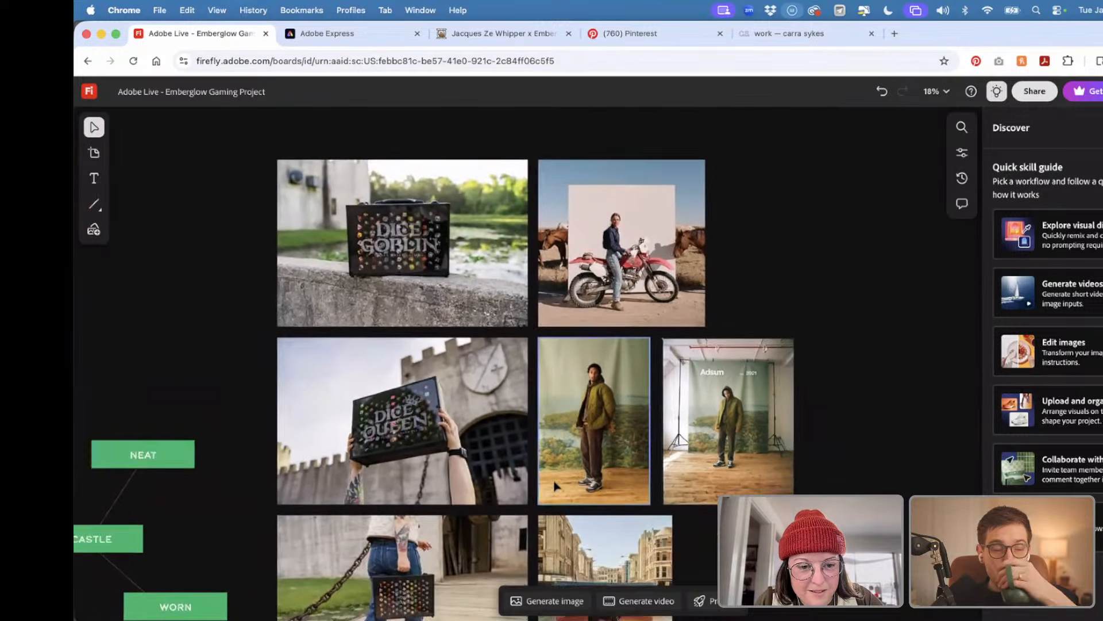
scroll(554, 485, "down", 2)
scroll(555, 486, "left", 2)
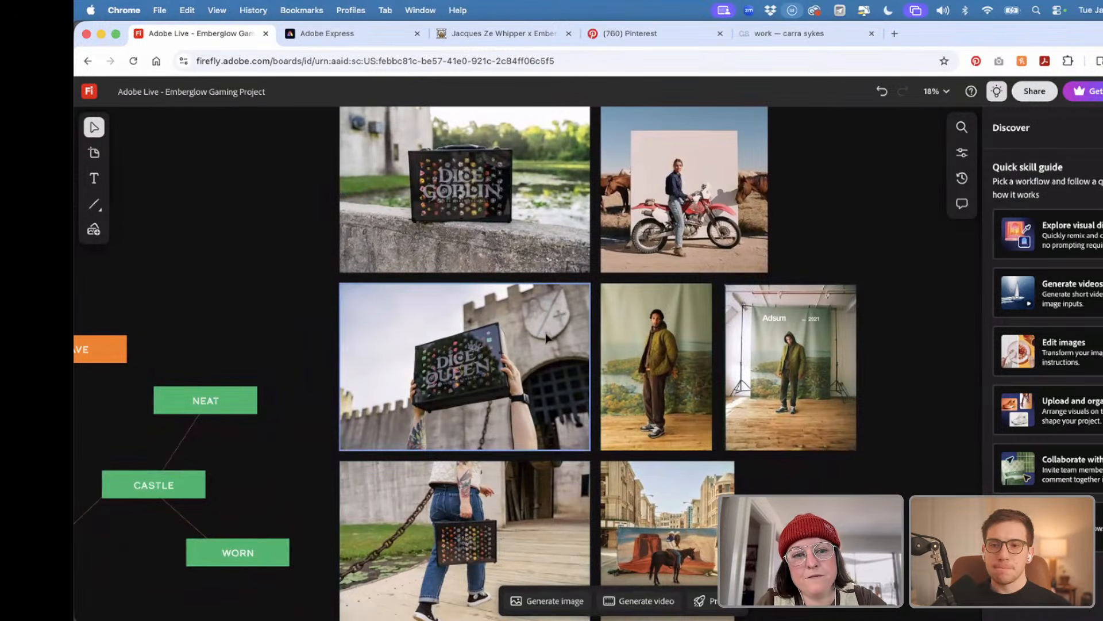
scroll(546, 338, "up", 1)
scroll(546, 338, "left", 1)
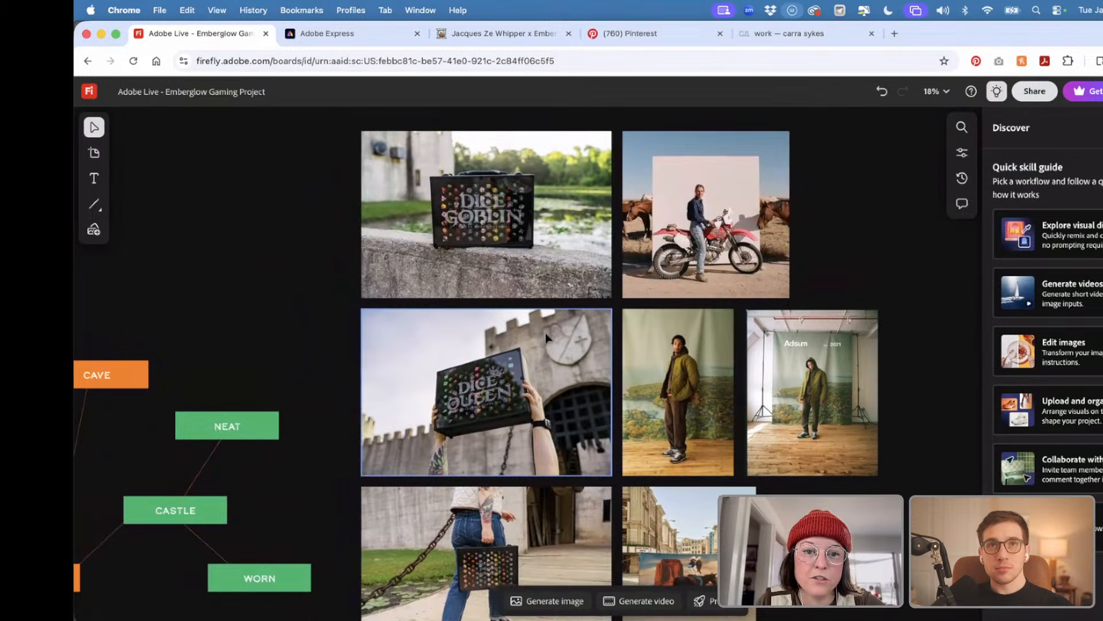
- Examine the bottom-row photos of the castle gate, the man at the table and the wooden door, comparing them with the rest of the grid
scroll(546, 338, "down", 10)
scroll(546, 338, "left", 2)
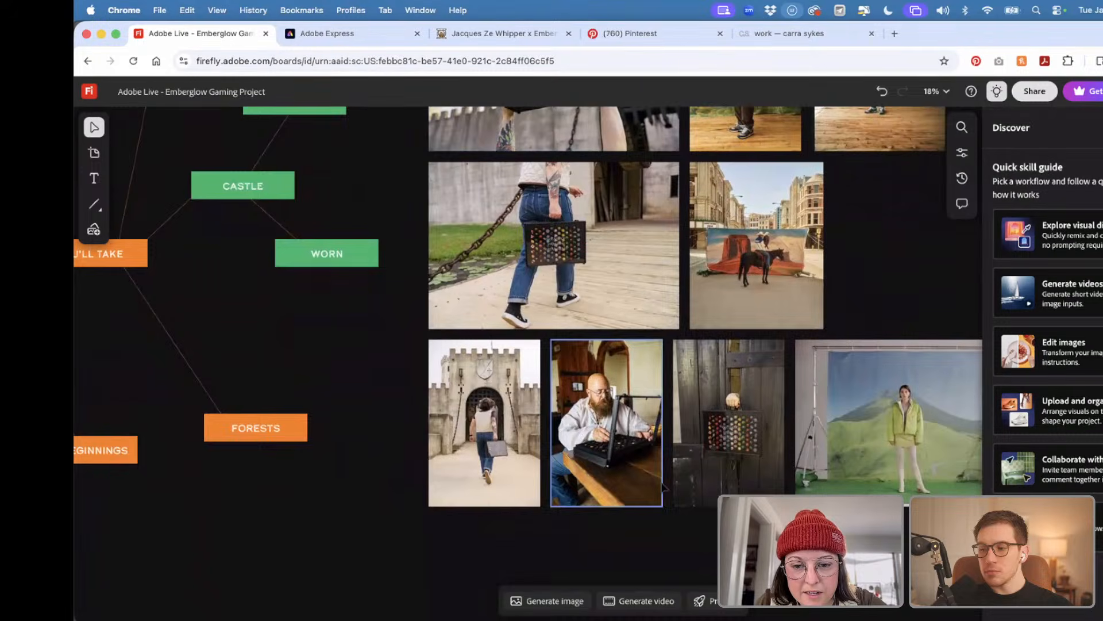
scroll(735, 483, "up", 5)
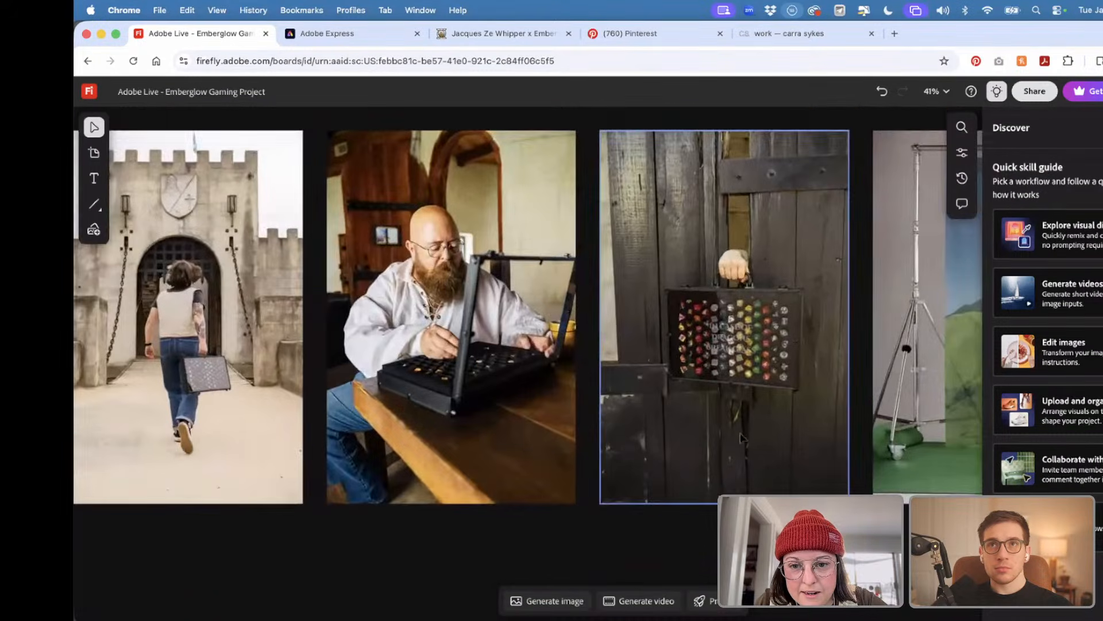
scroll(741, 435, "right", 2)
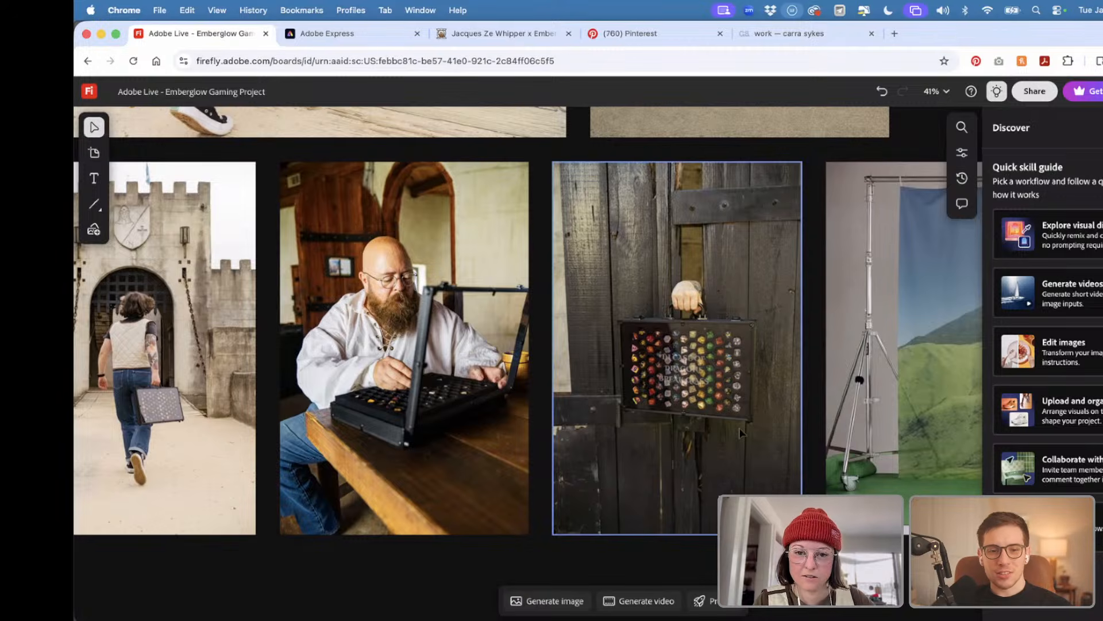
scroll(742, 433, "down", 3)
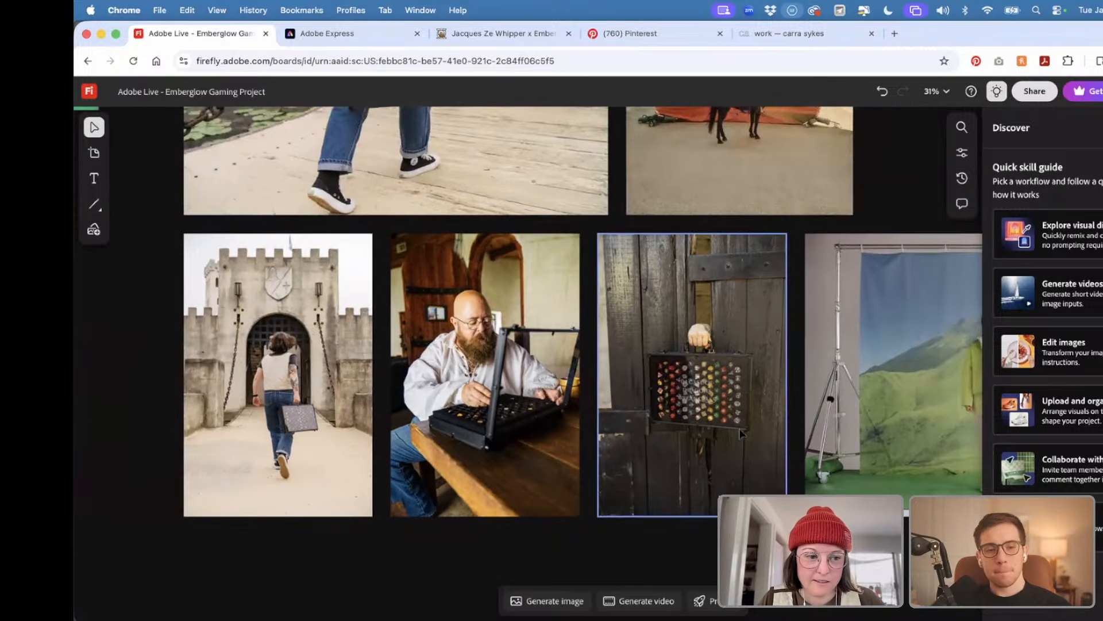
scroll(740, 432, "left", 5)
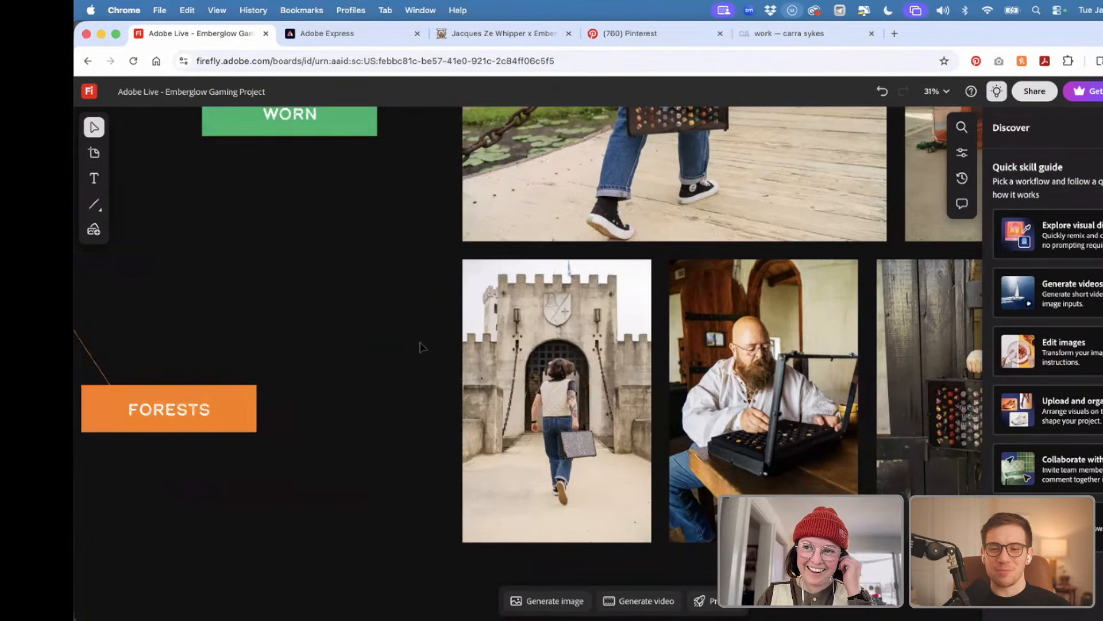
scroll(469, 336, "down", 2)
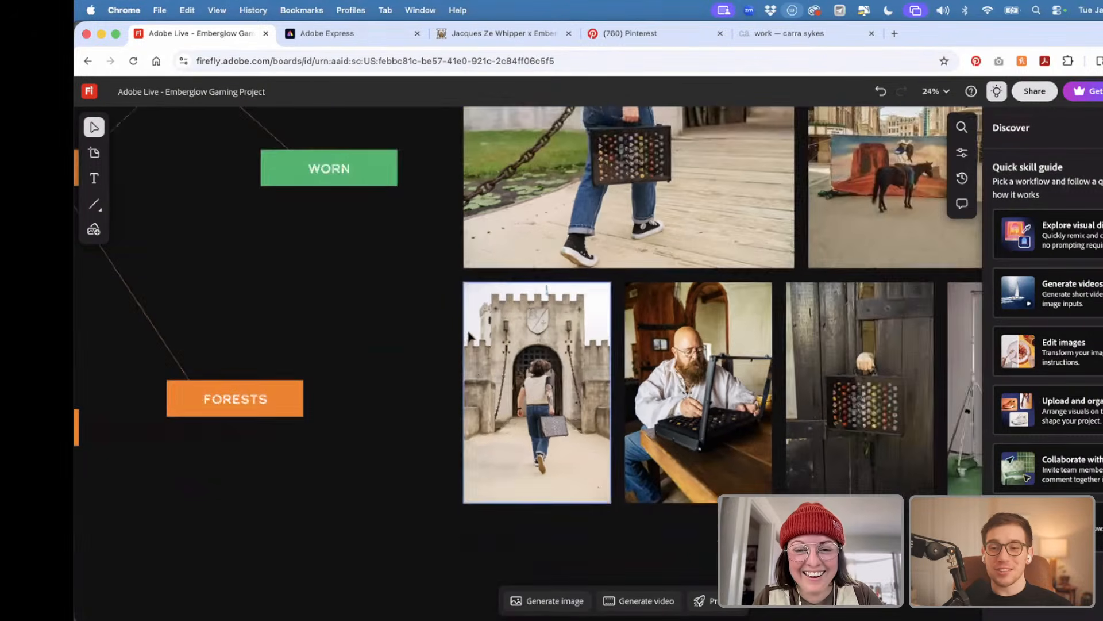
scroll(469, 336, "right", 4)
scroll(470, 336, "up", 2)
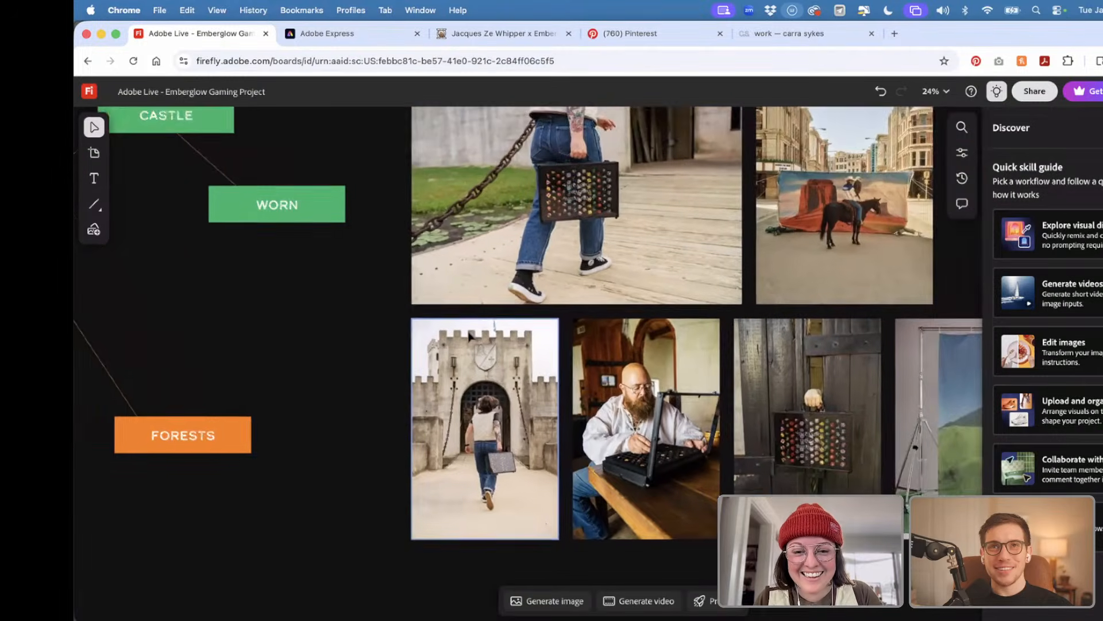
scroll(389, 383, "down", 2)
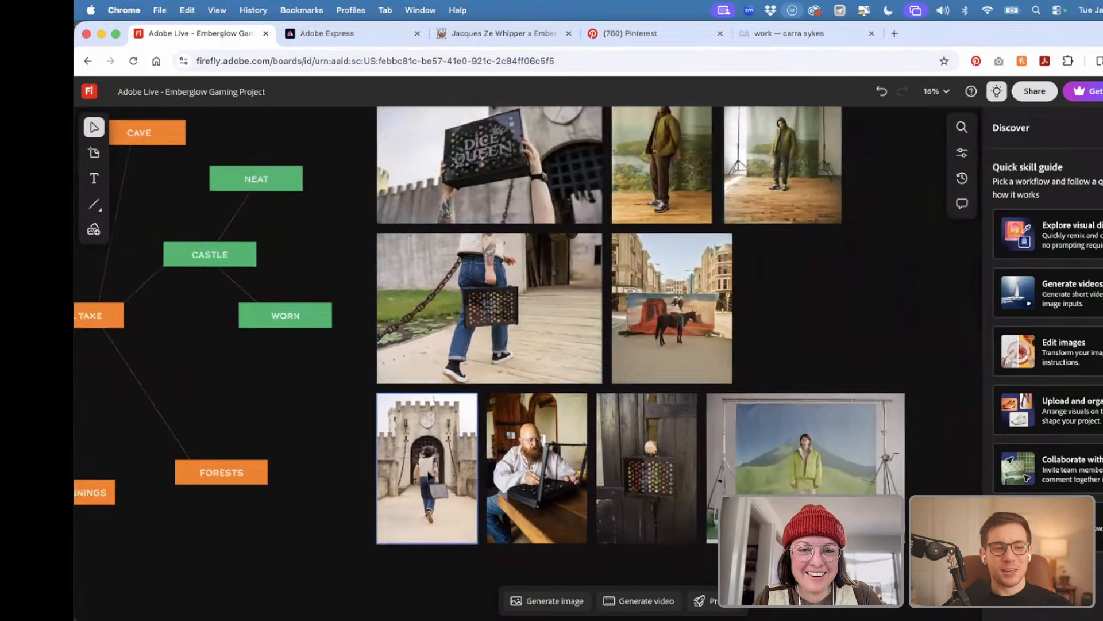
scroll(484, 345, "up", 4)
scroll(507, 282, "up", 4)
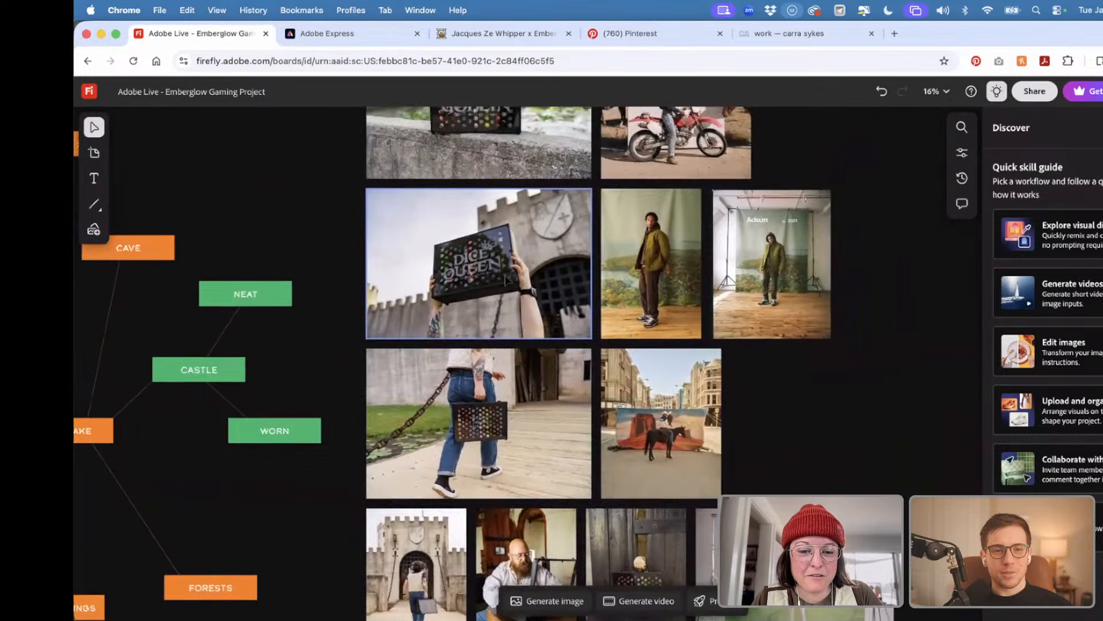
scroll(506, 281, "down", 1)
scroll(506, 281, "right", 1)
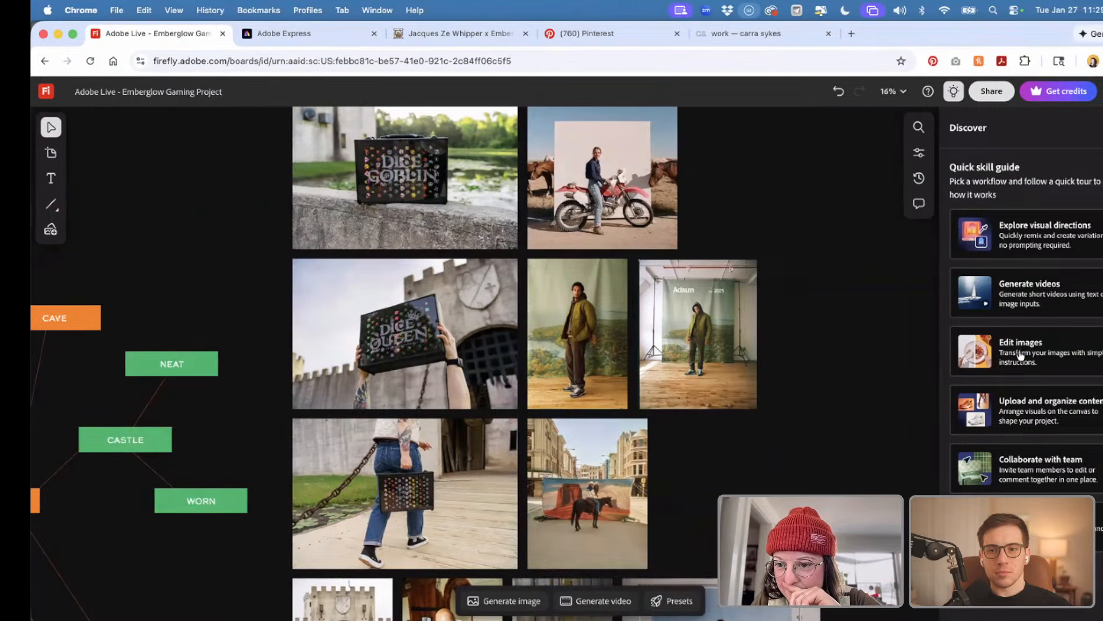
- Open the Composite instructions from the Edit images skill guide
left_click(1020, 355)
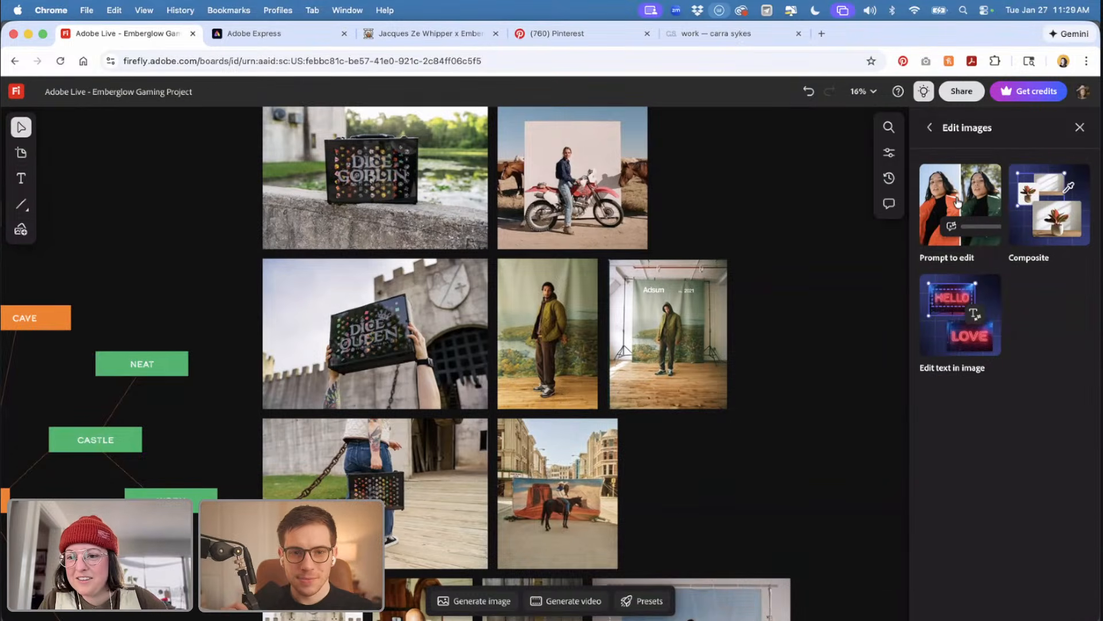
left_click(1027, 264)
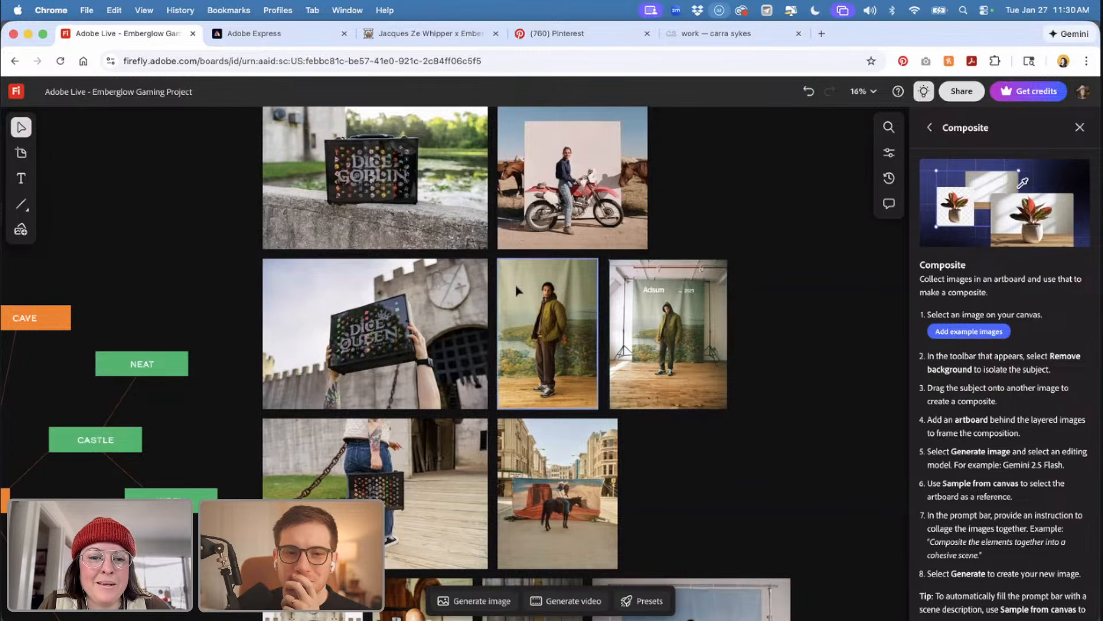
- Place a copy of the DICE GOBLIN photo in the empty space beside the photo grid and remove the copy's background
scroll(398, 204, "down", 5)
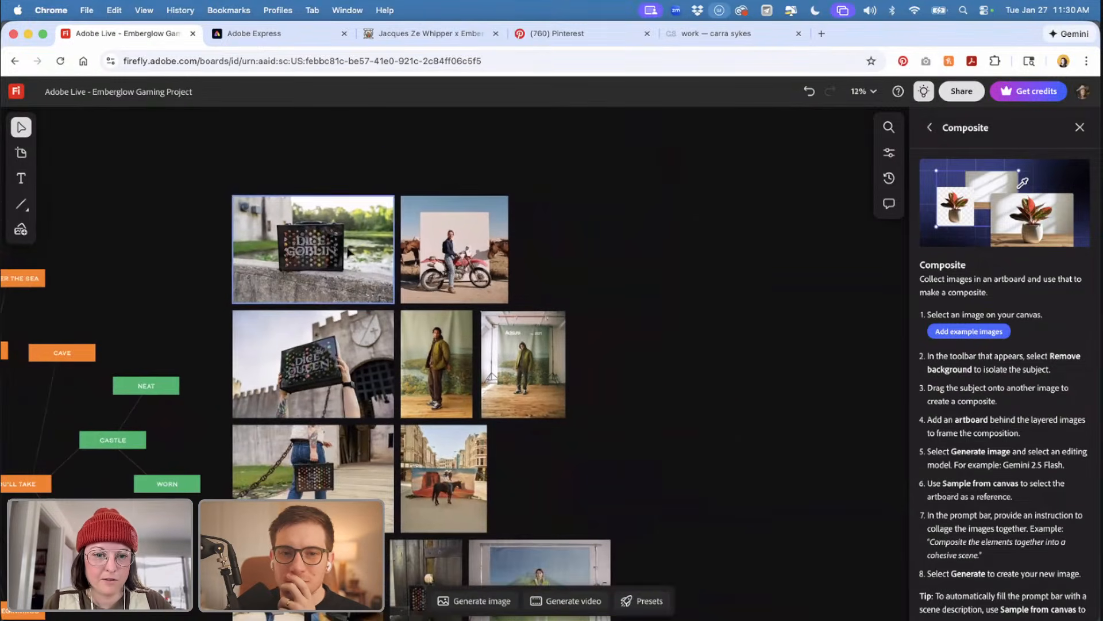
left_click_drag(348, 250, 746, 272)
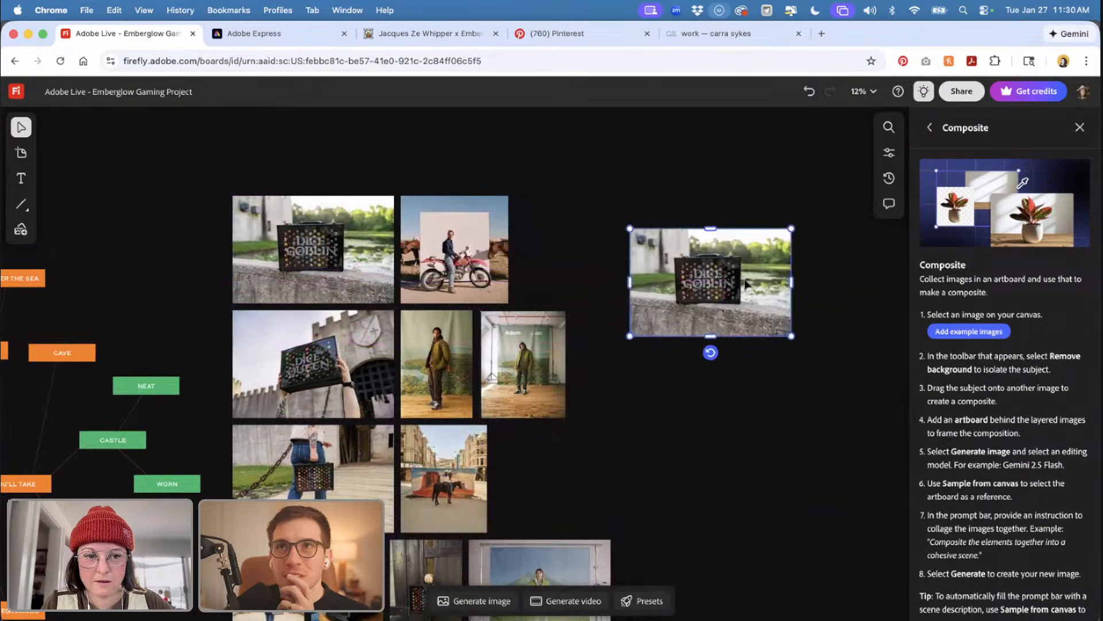
scroll(746, 272, "right", 4)
scroll(746, 272, "down", 1)
scroll(746, 271, "up", 2)
left_click_drag(603, 305, 650, 299)
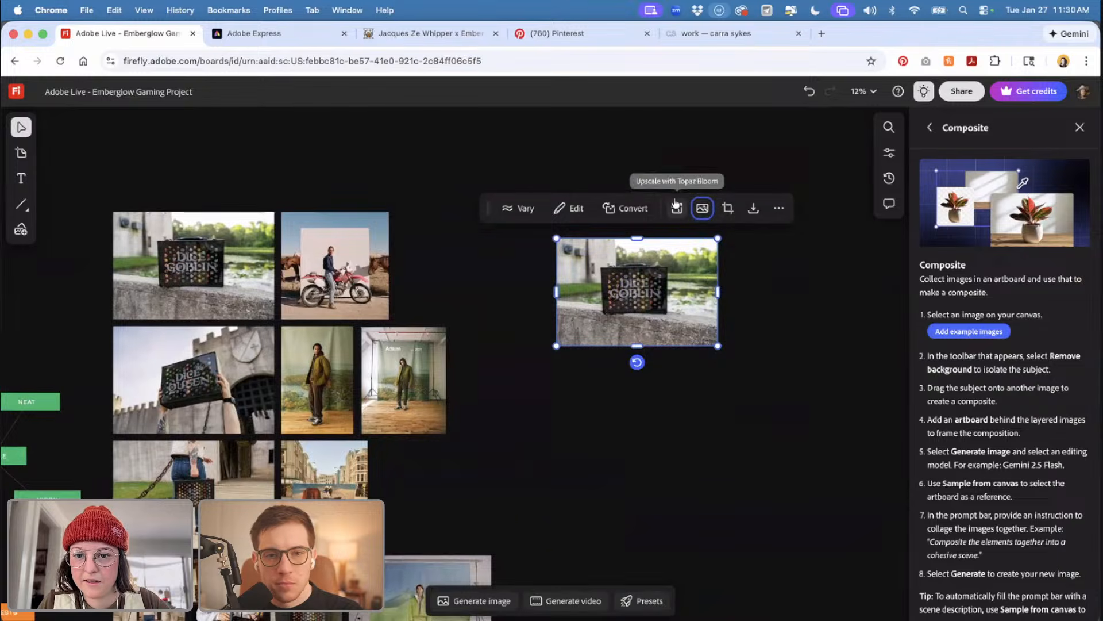
left_click(705, 209)
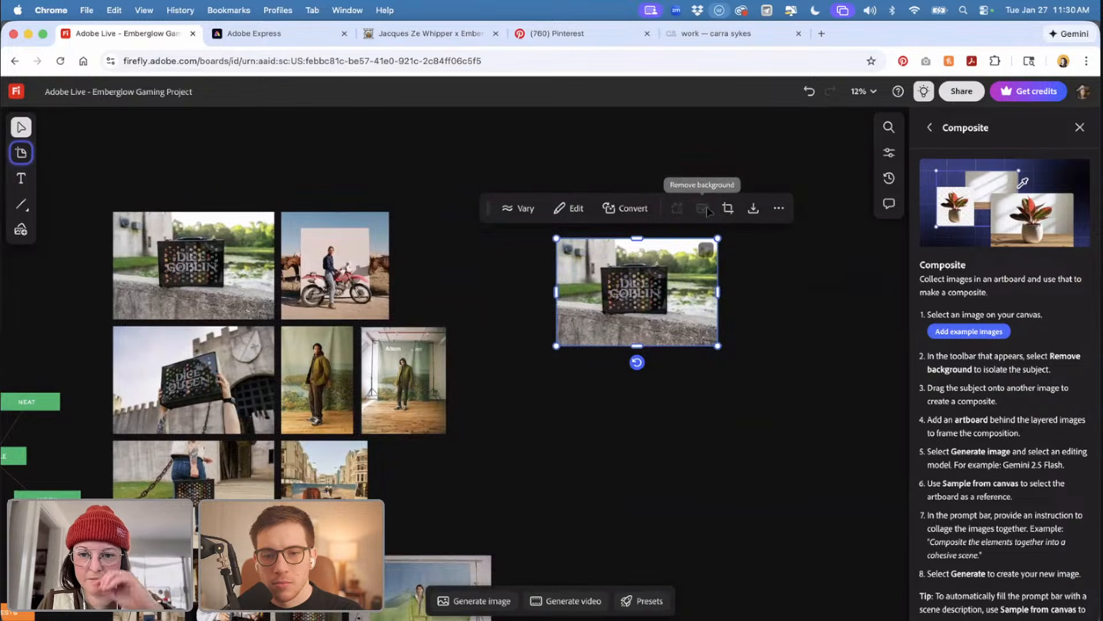
scroll(692, 273, "up", 5)
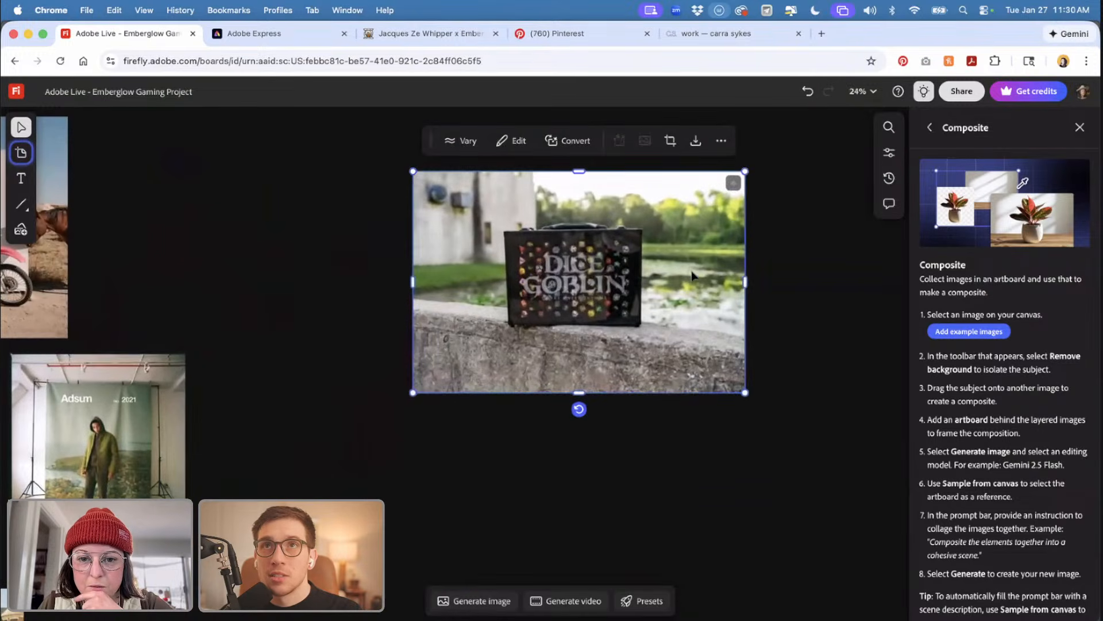
- Move the isolated DICE GOBLIN case closer to the reference photo grid
left_click(559, 455)
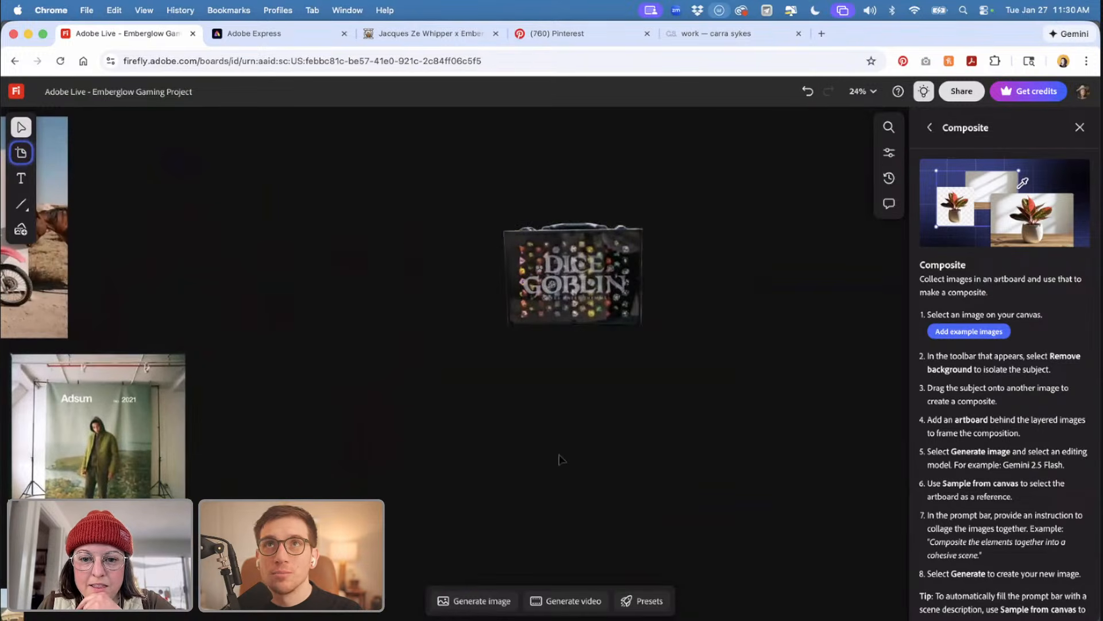
left_click(585, 293)
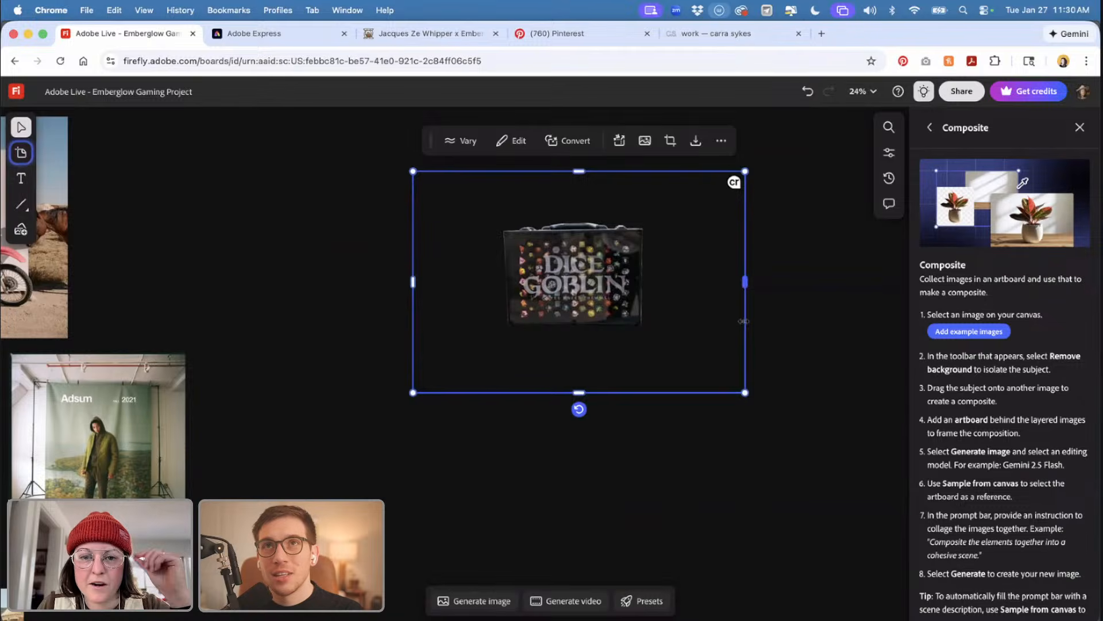
mouse_move(579, 410)
left_mouse_down()
mouse_move(569, 409)
mouse_move(579, 411)
left_mouse_up()
left_click(562, 444)
scroll(562, 444, "down", 3)
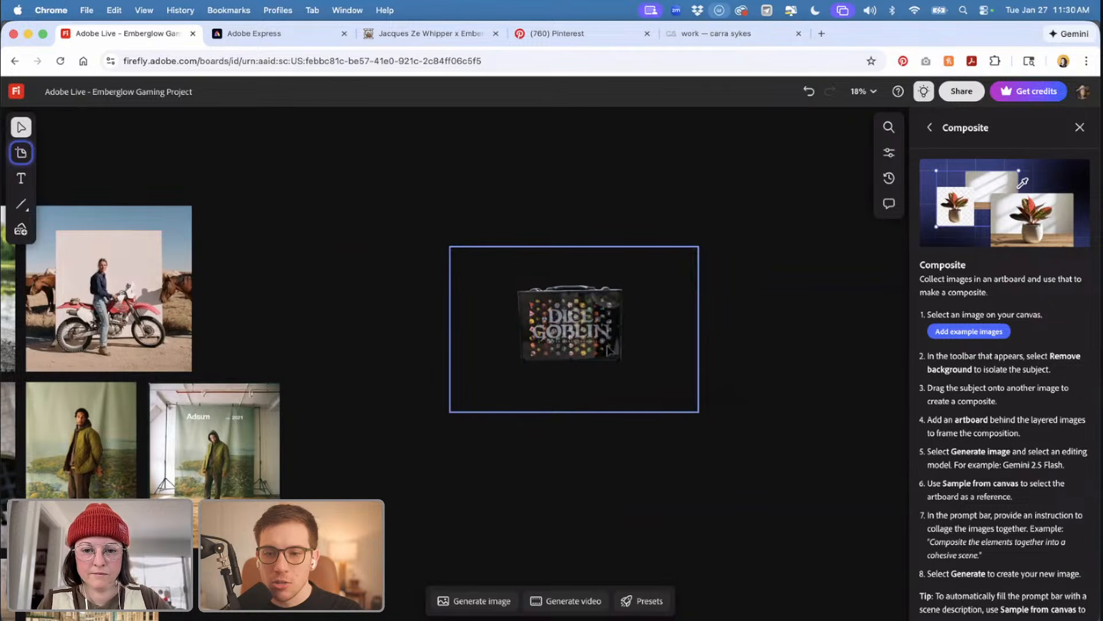
left_click_drag(609, 349, 533, 308)
left_click(492, 408)
- Compare the isolated DICE GOBLIN case with the whole reference photo grid and the nearby mind map words
scroll(492, 408, "left", 10)
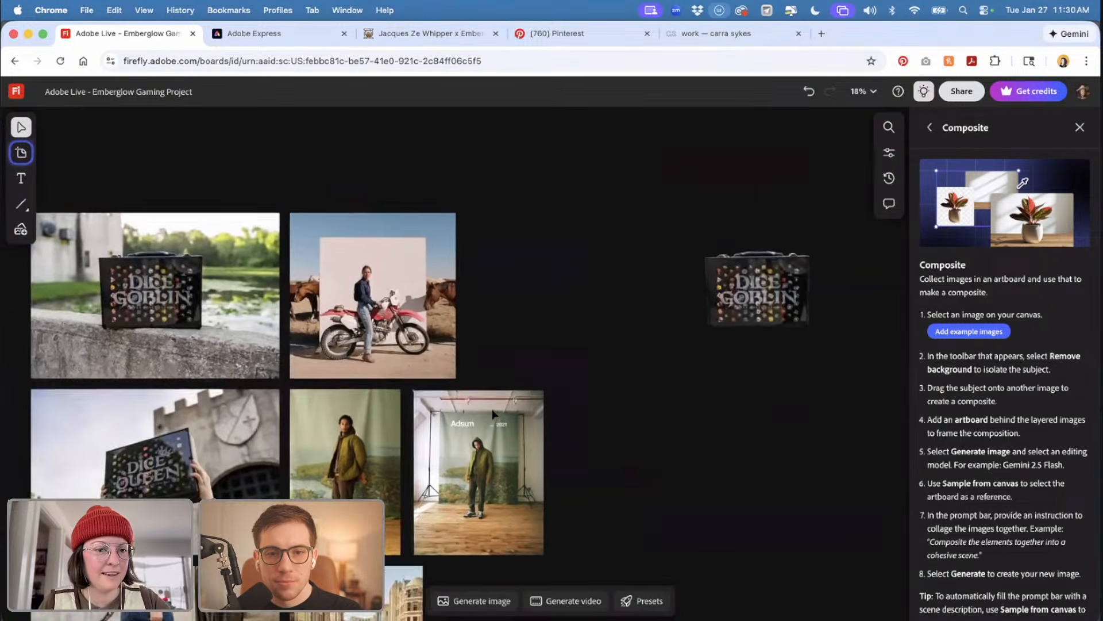
scroll(591, 428, "right", 8)
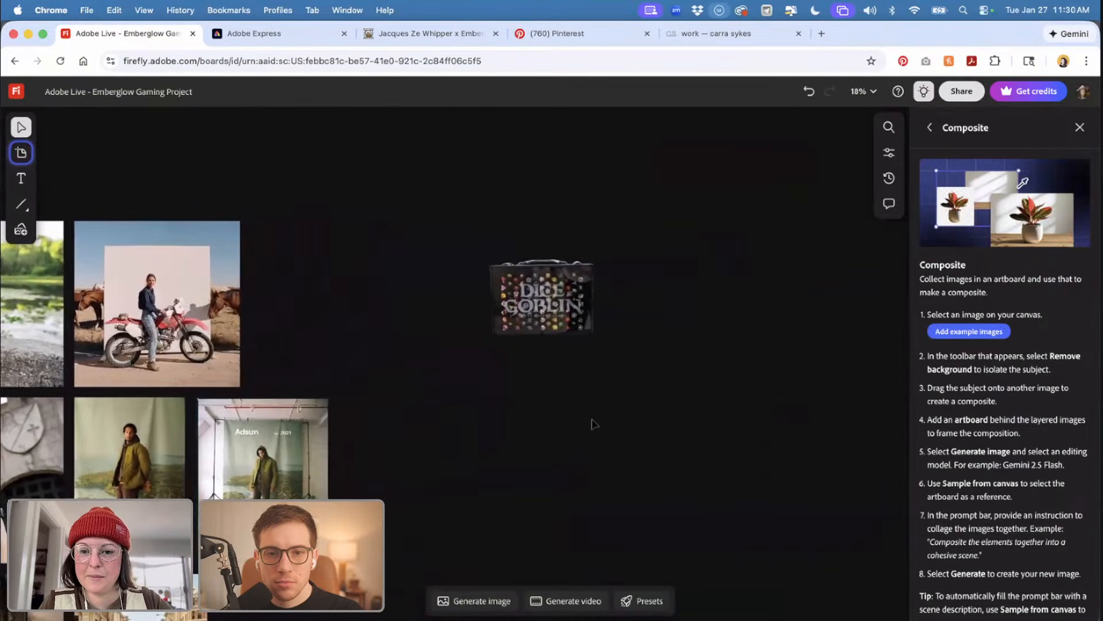
left_click(573, 316)
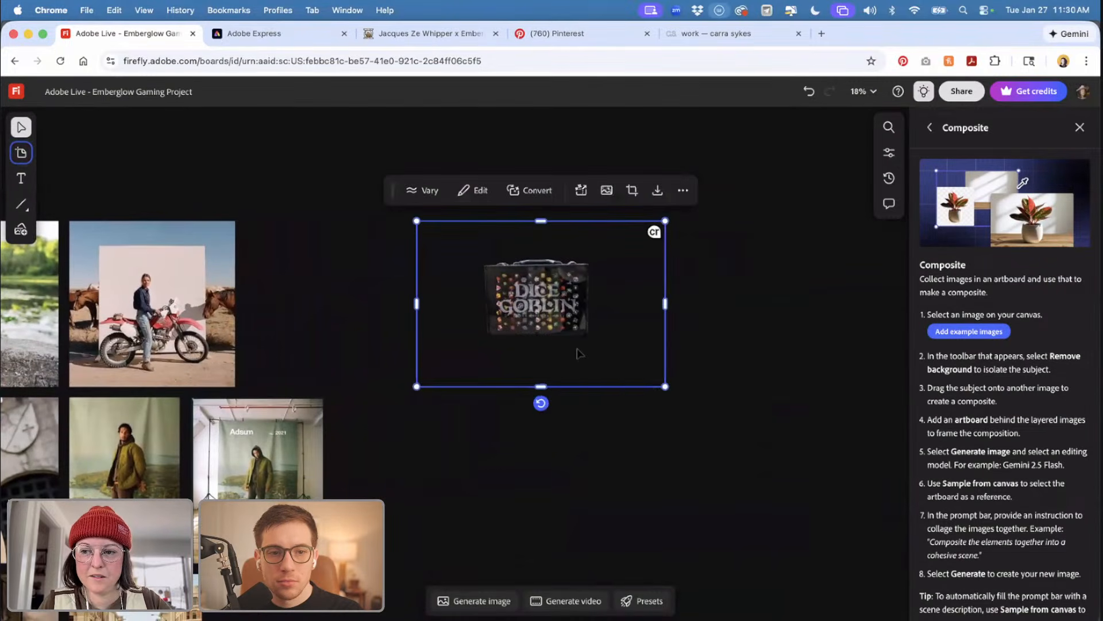
left_click(562, 430)
scroll(562, 430, "left", 10)
scroll(561, 430, "down", 3)
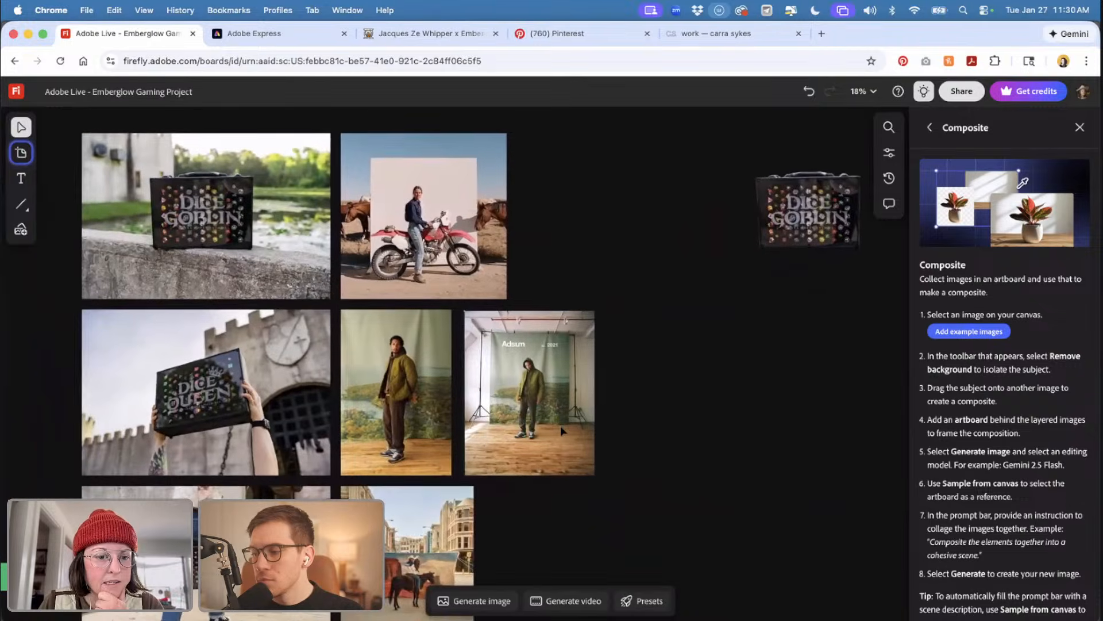
scroll(560, 430, "right", 6)
scroll(561, 430, "up", 1)
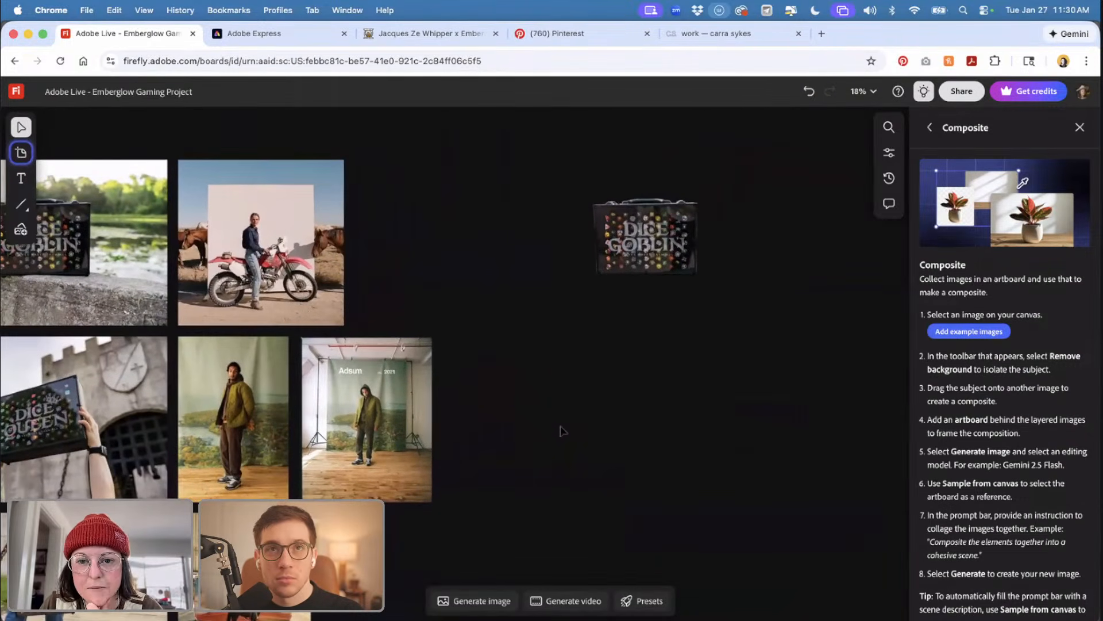
scroll(561, 429, "down", 5)
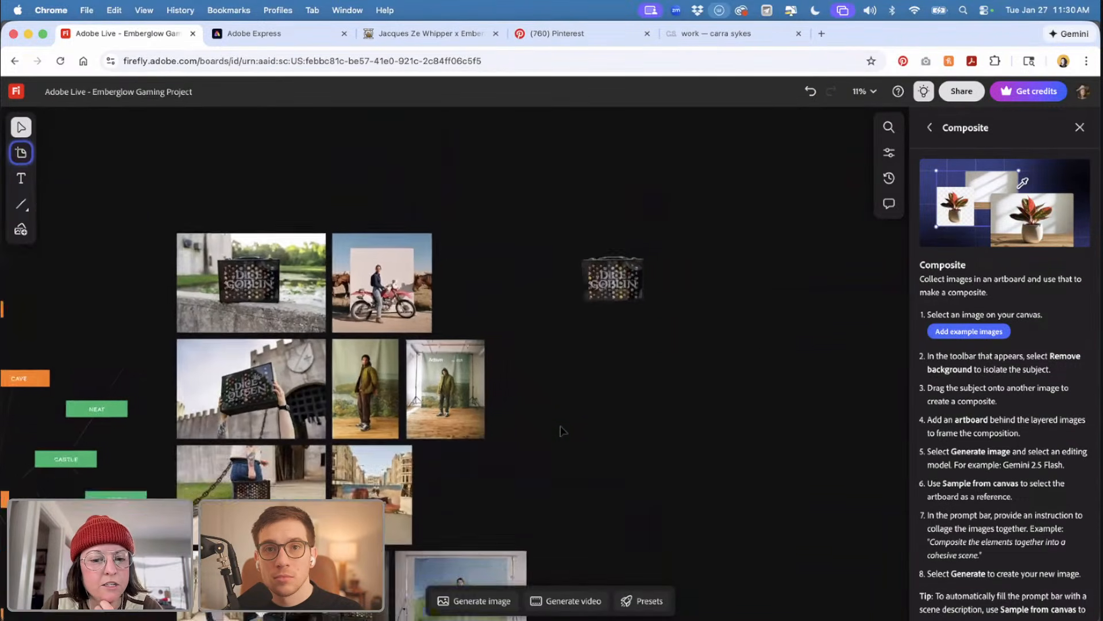
scroll(562, 430, "down", 1)
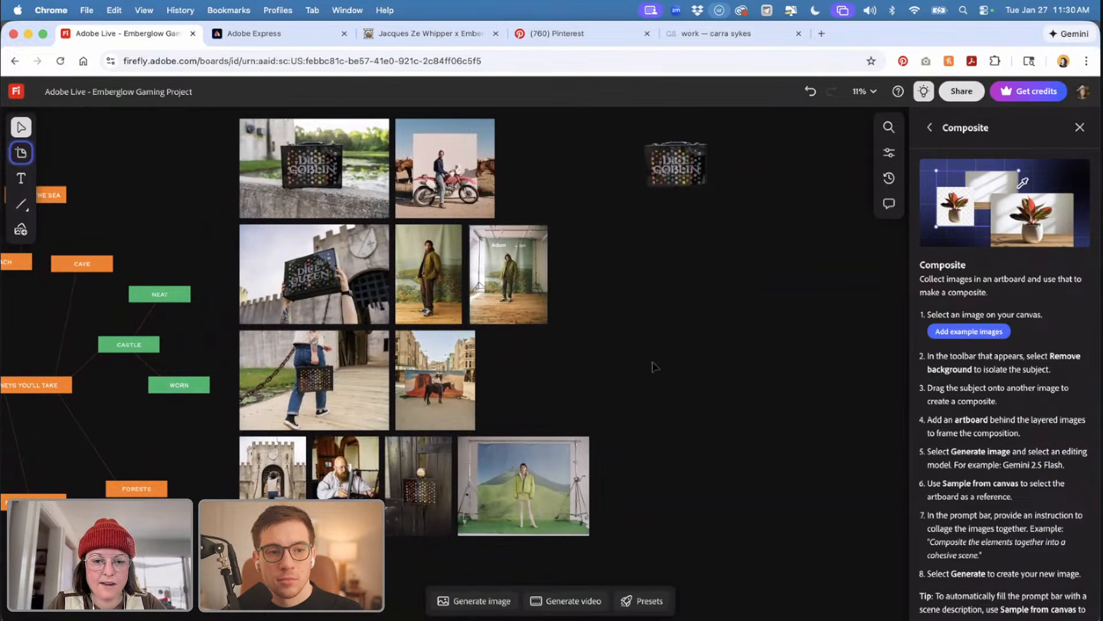
scroll(655, 366, "up", 2)
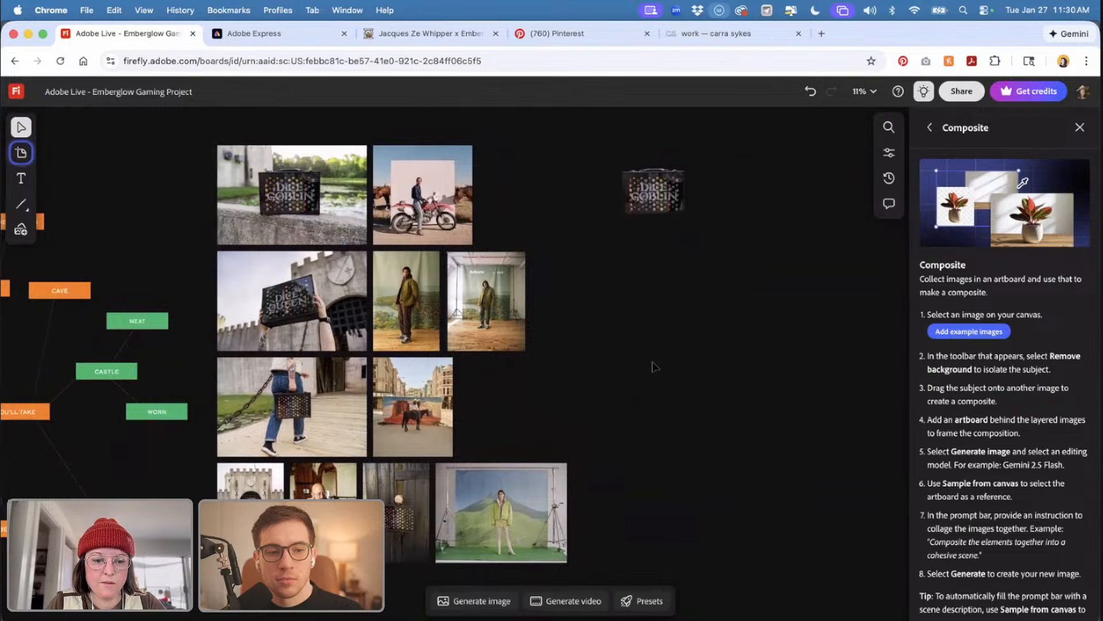
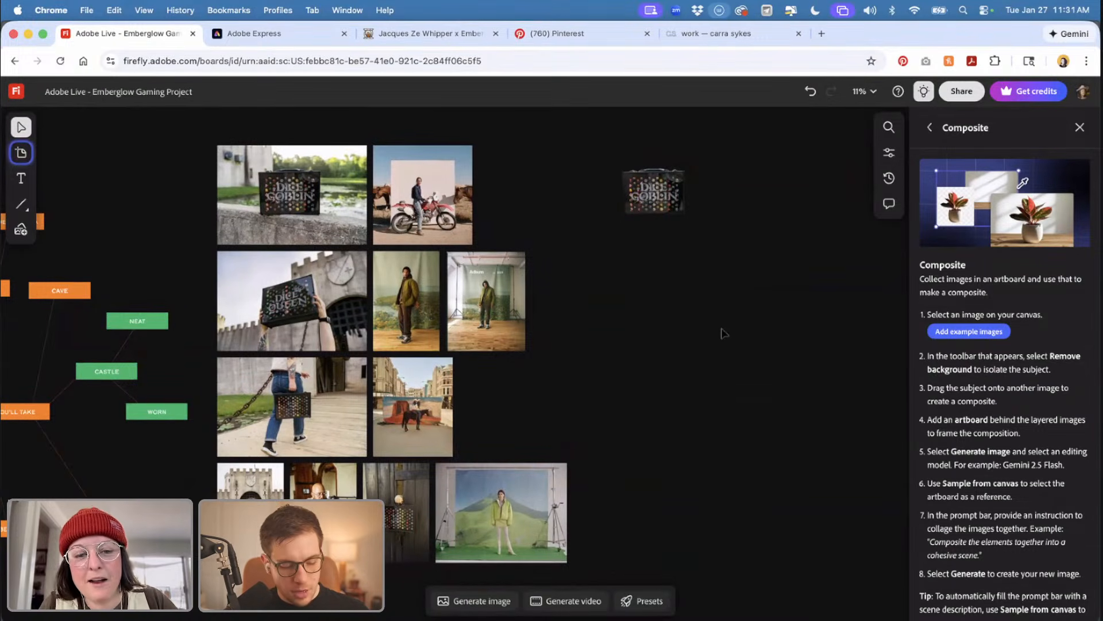
- Examine the isolated DICE GOBLIN case up close beside the backdrop portraits and the empty canvas area
scroll(722, 329, "up", 3)
scroll(722, 329, "right", 2)
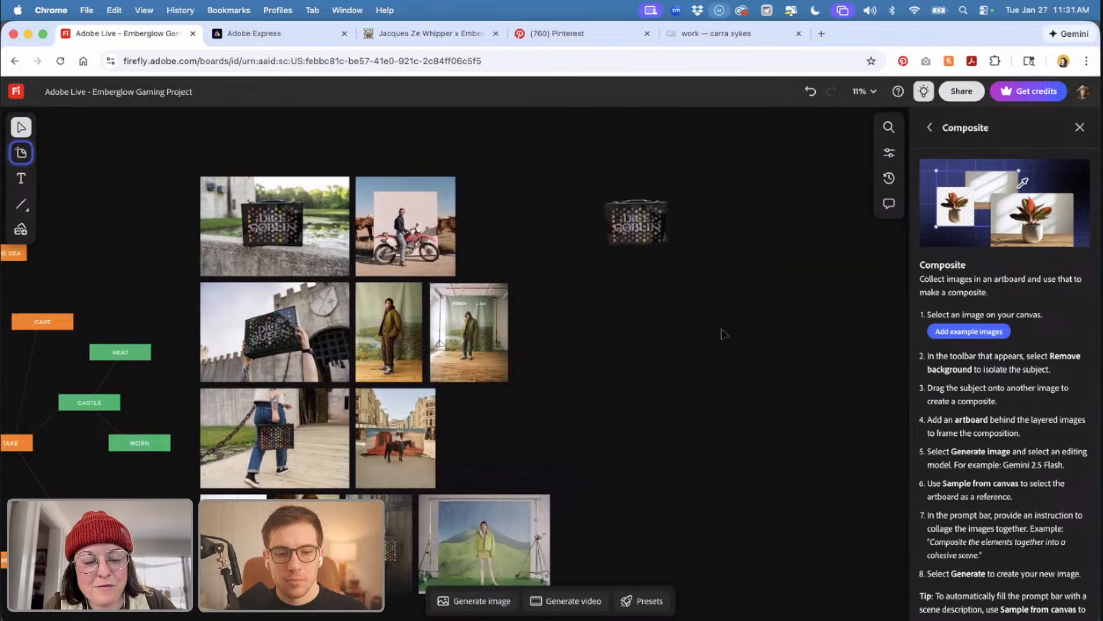
scroll(722, 334, "up", 2)
left_click(631, 256)
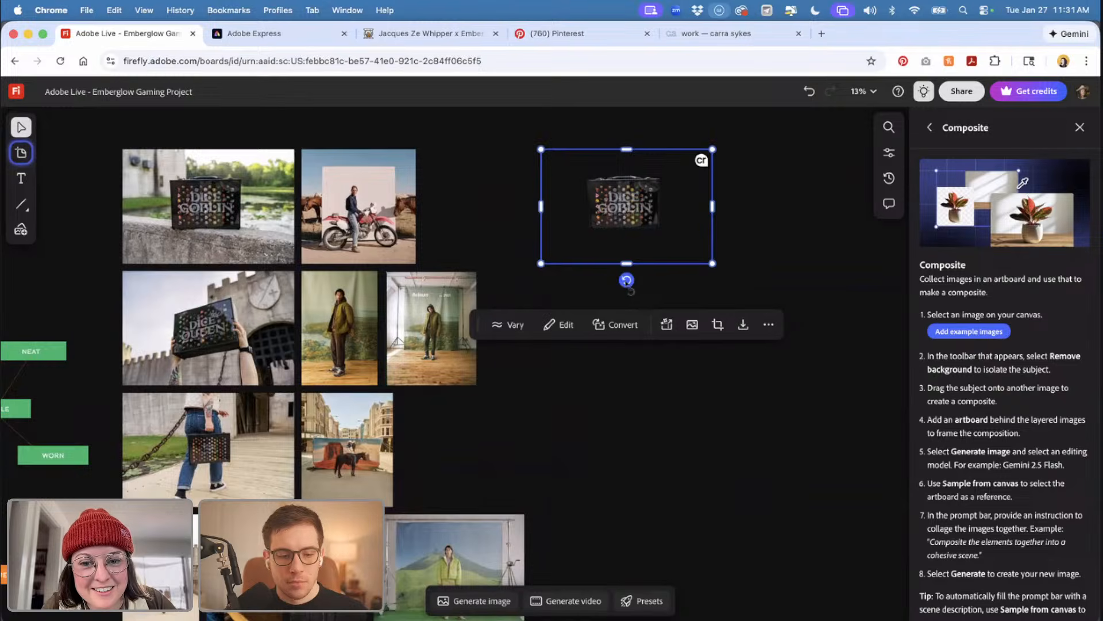
left_click(628, 426)
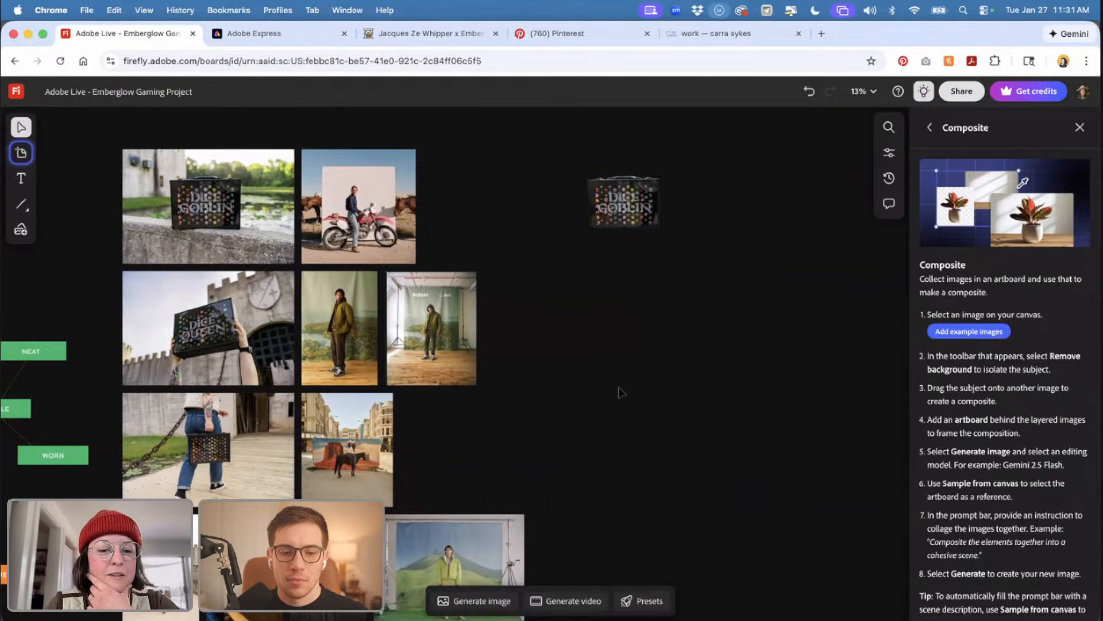
left_click(645, 260)
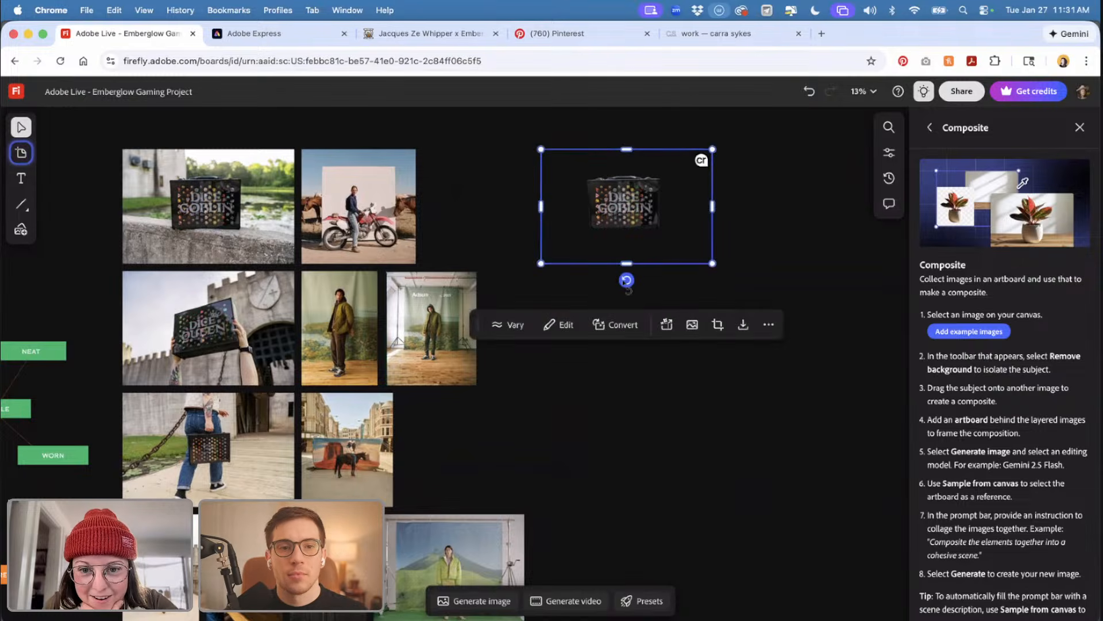
scroll(621, 401, "up", 3)
scroll(620, 401, "up", 2)
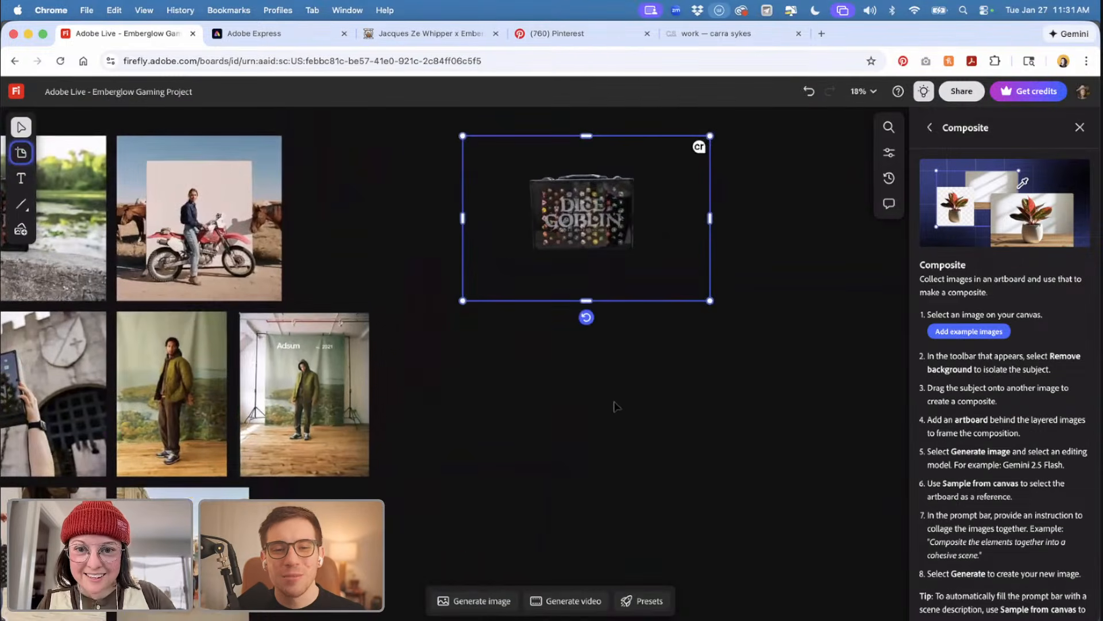
left_click(609, 425)
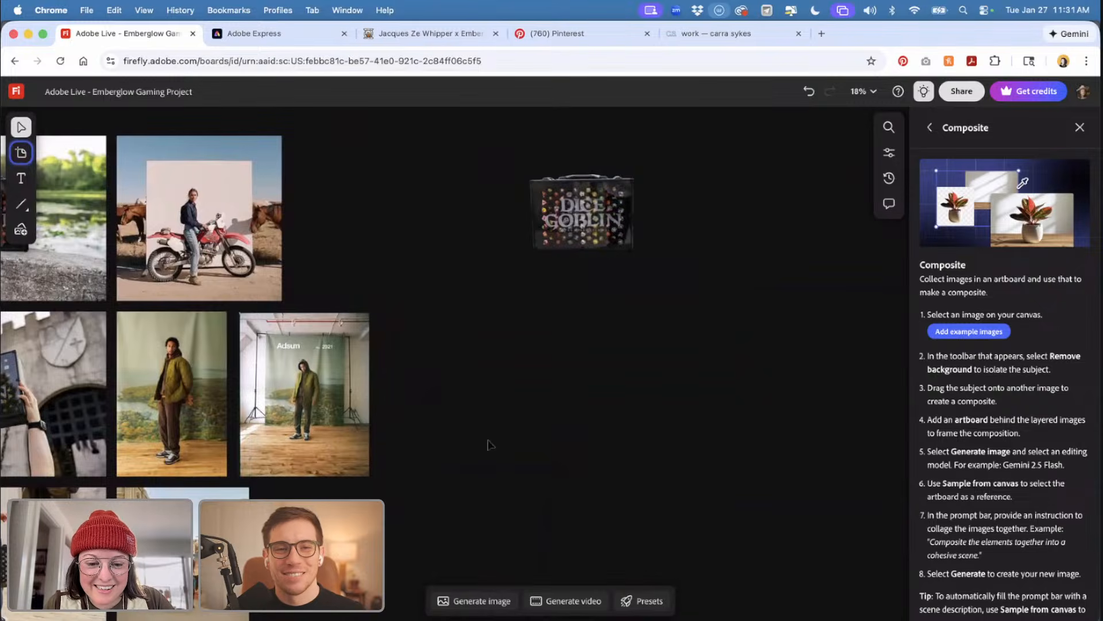
- Start a Gemini 2.5 (w/ Nano Banana) image prompt beginning with "create" and reaching "have bioluminescent", with the last word's spelling corrected
left_click(476, 600)
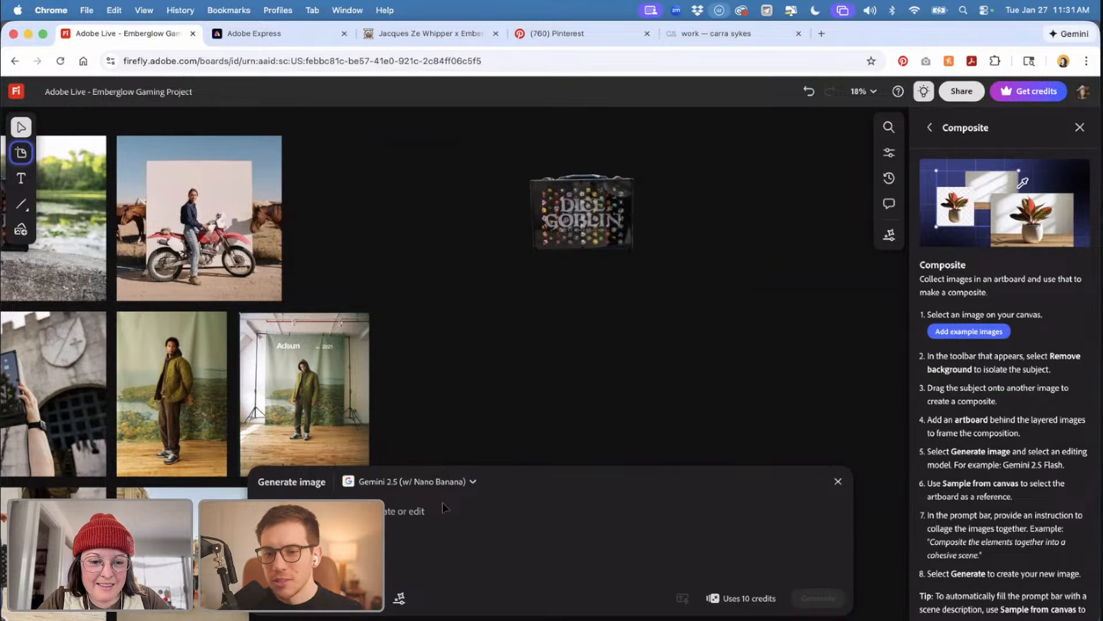
type("create")
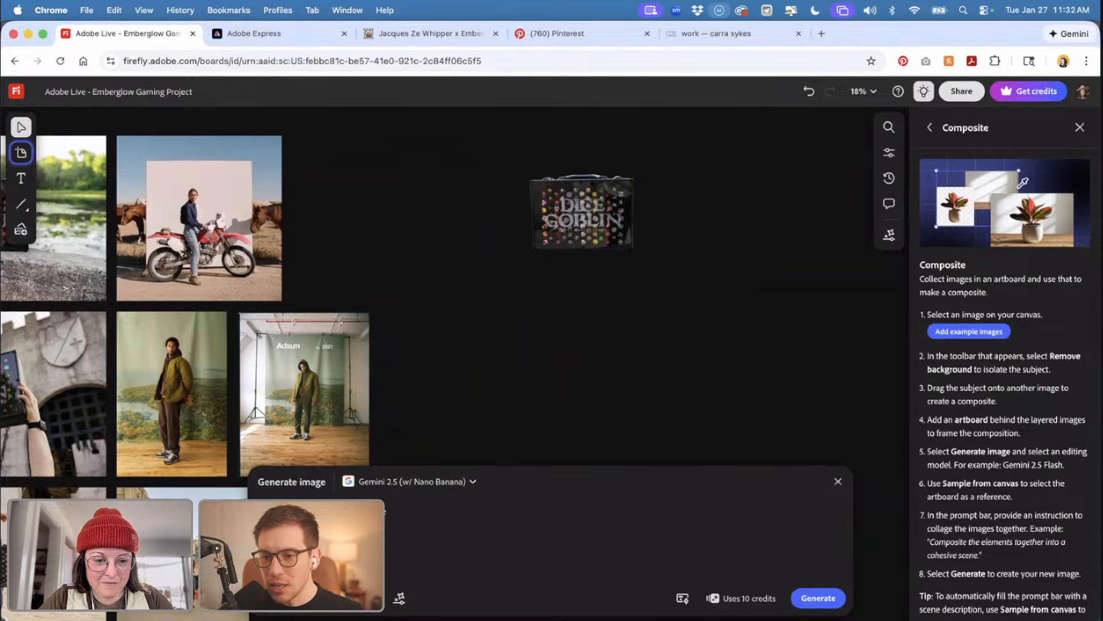
type("have")
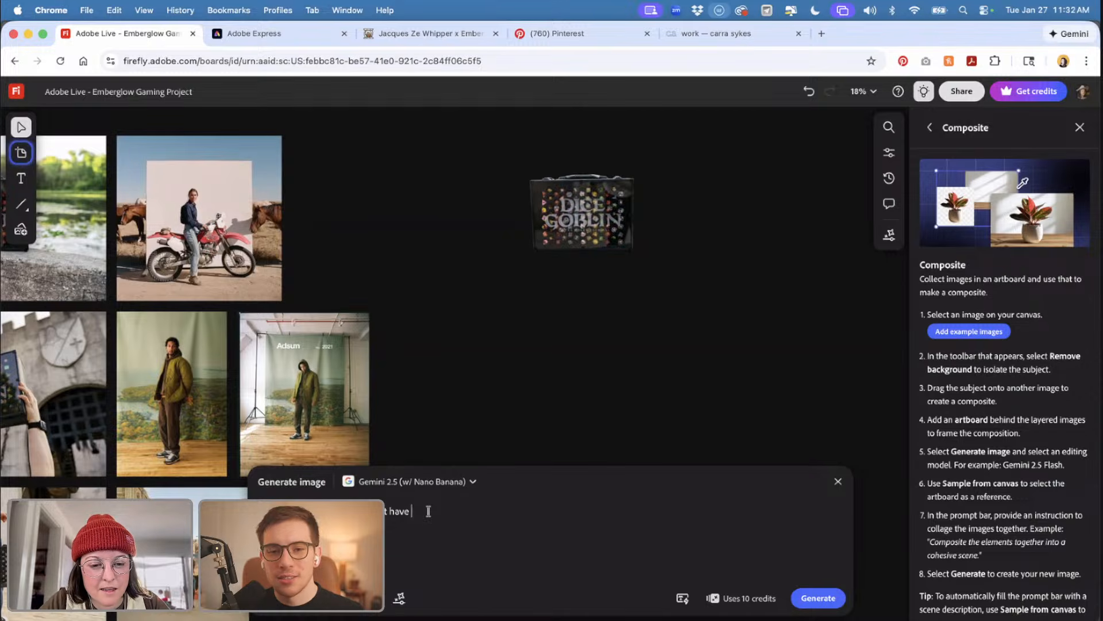
type("biolumen")
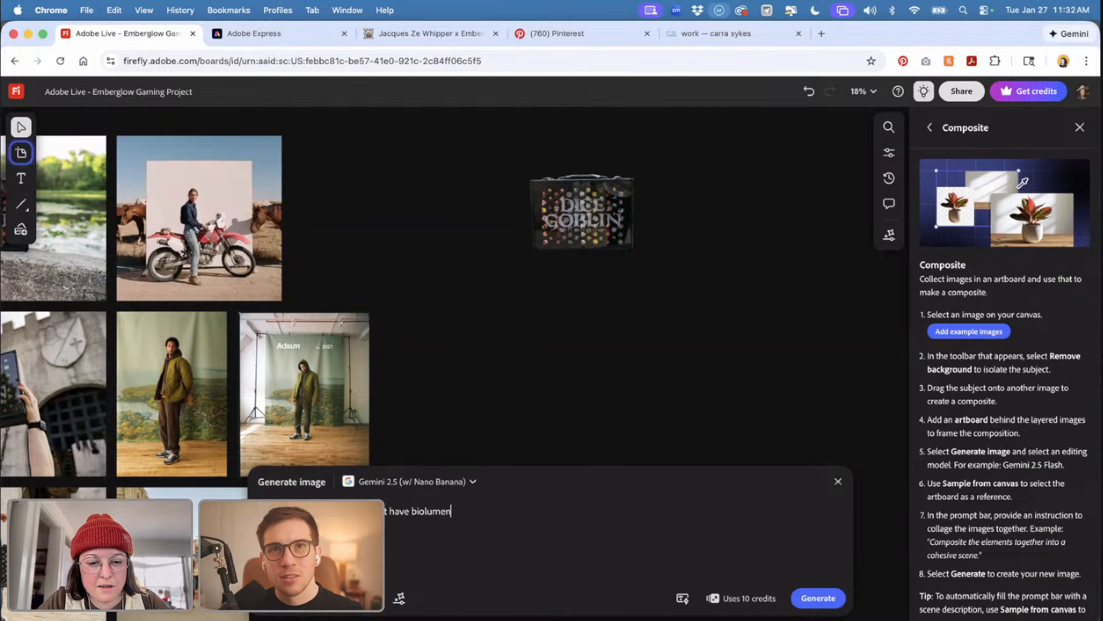
type("escent")
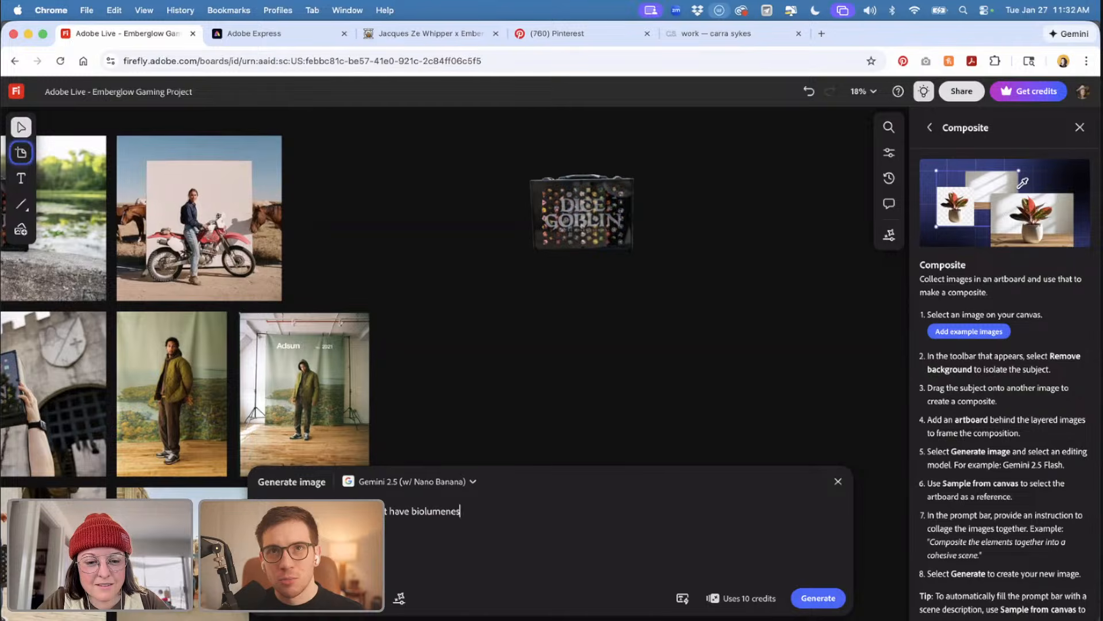
right_click(454, 512)
left_click(482, 299)
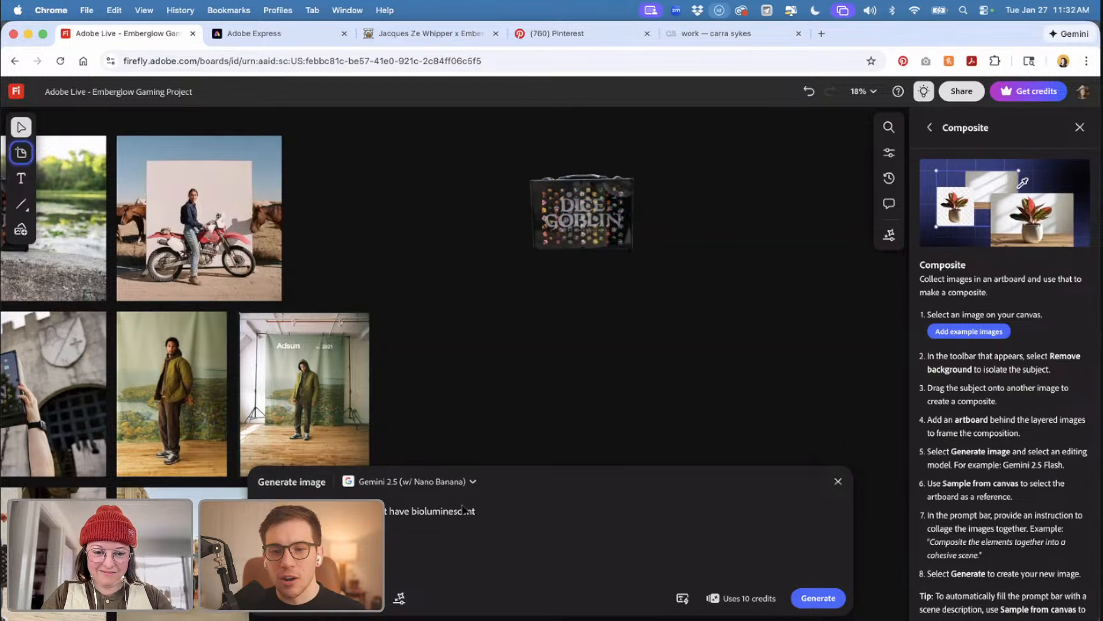
- Complete the prompt so it ends with "have colorful bioluminescent properties" and generate the image
left_click(412, 511)
type("colorful")
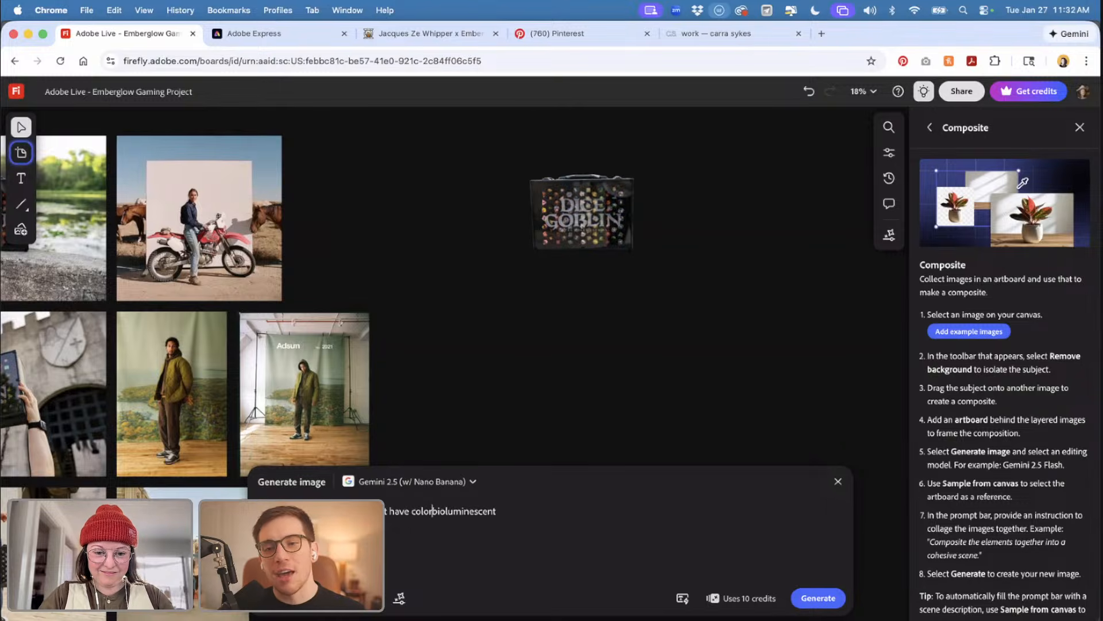
left_click(533, 512)
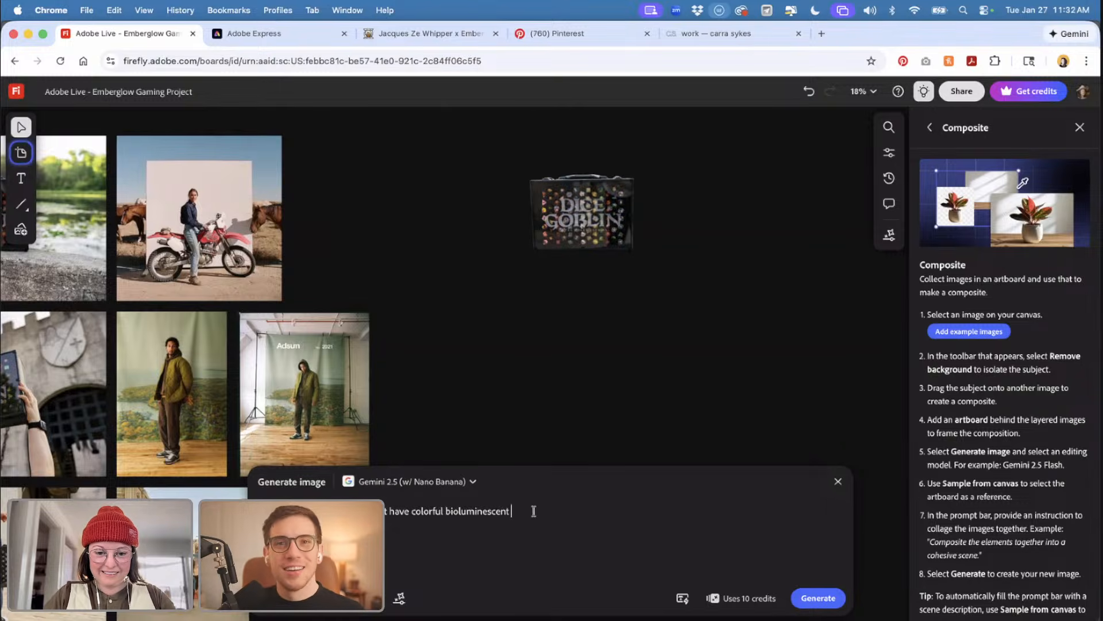
type("properties")
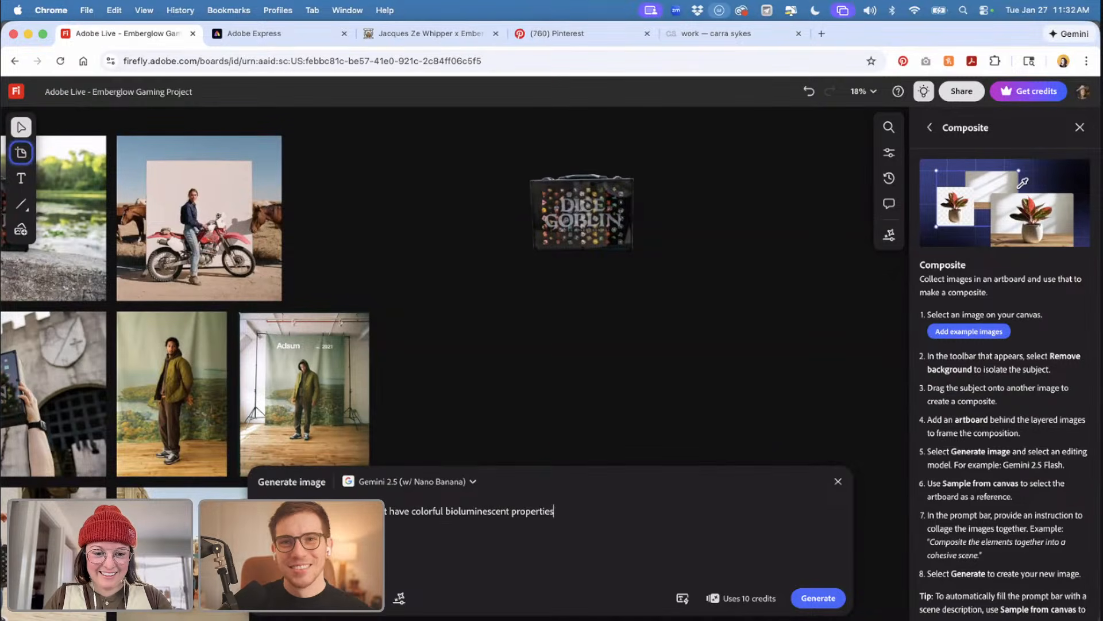
left_click(822, 598)
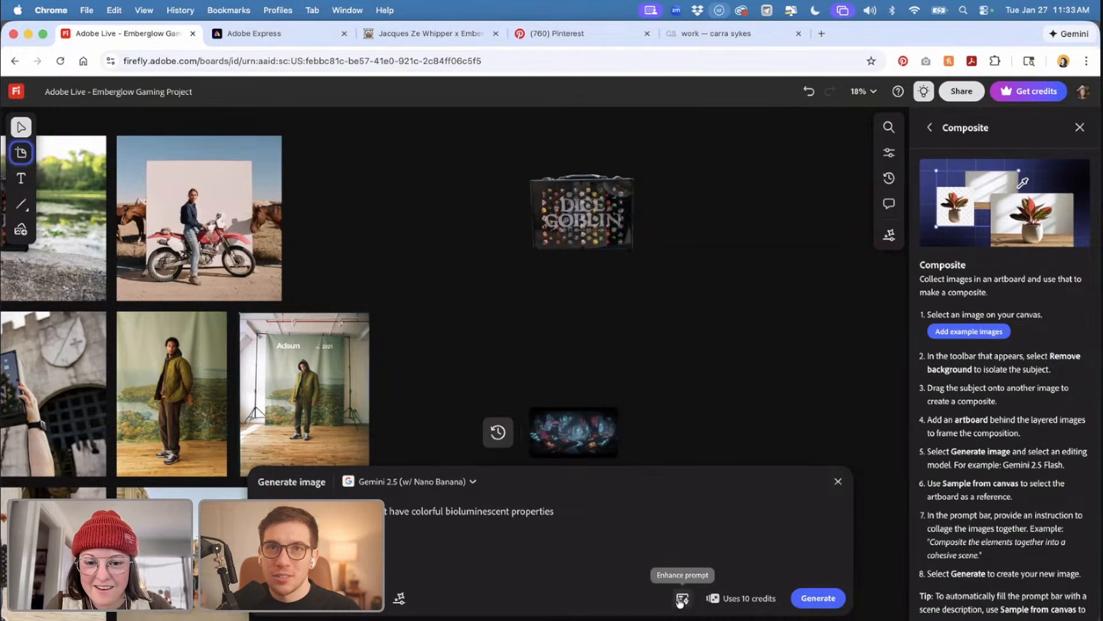
- Place the generated glowing forest image on the canvas and arrange it beside the isolated DICE GOBLIN case
mouse_move(597, 437)
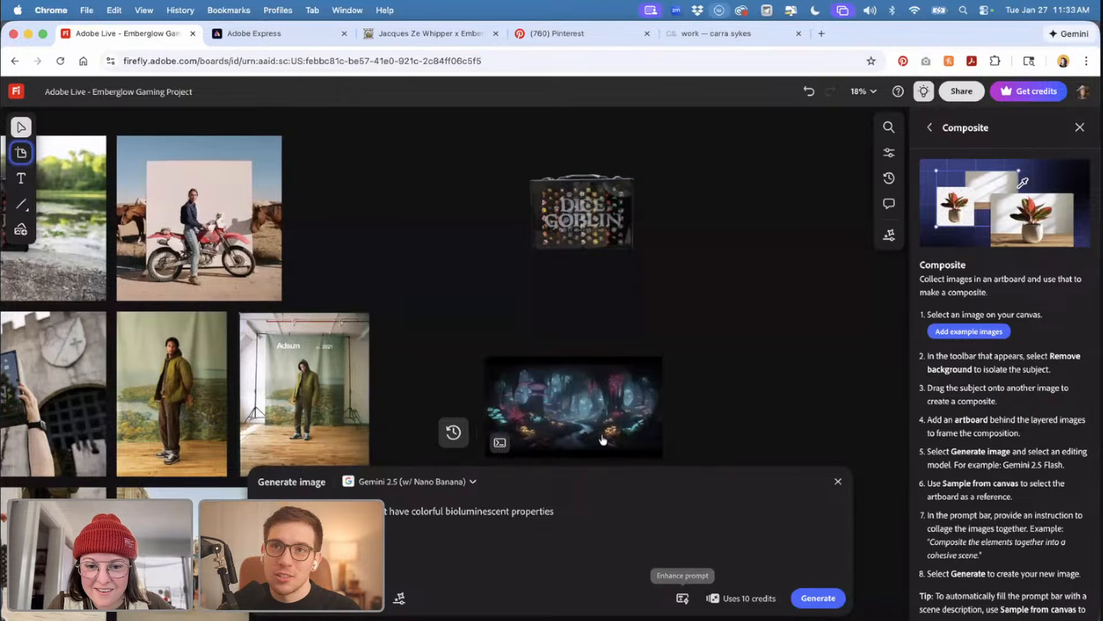
left_click(620, 397)
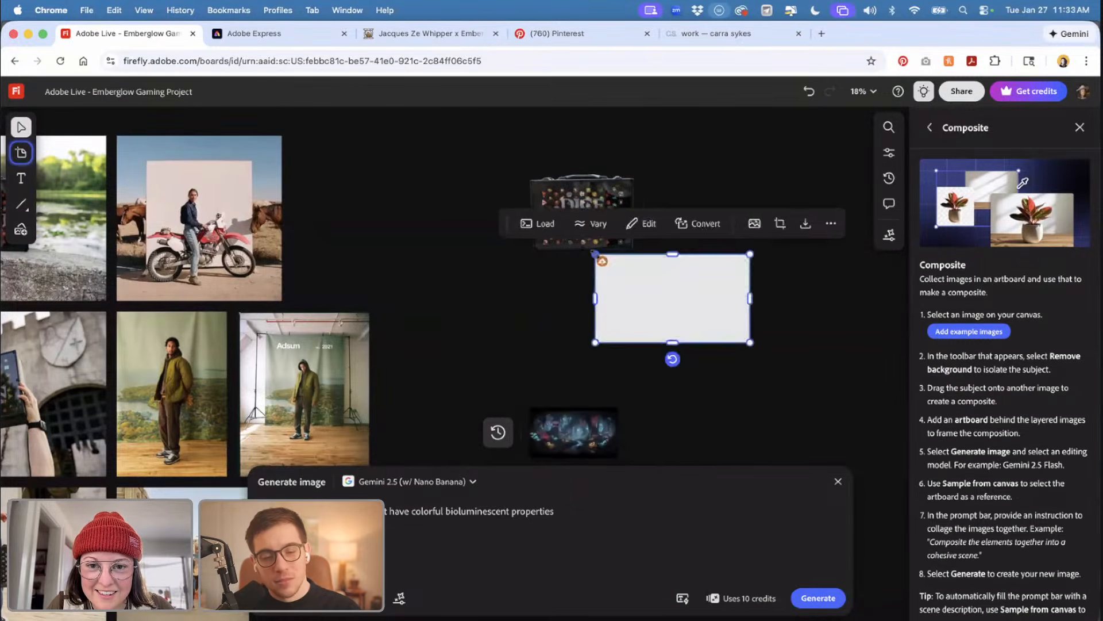
left_click_drag(605, 302, 268, 354)
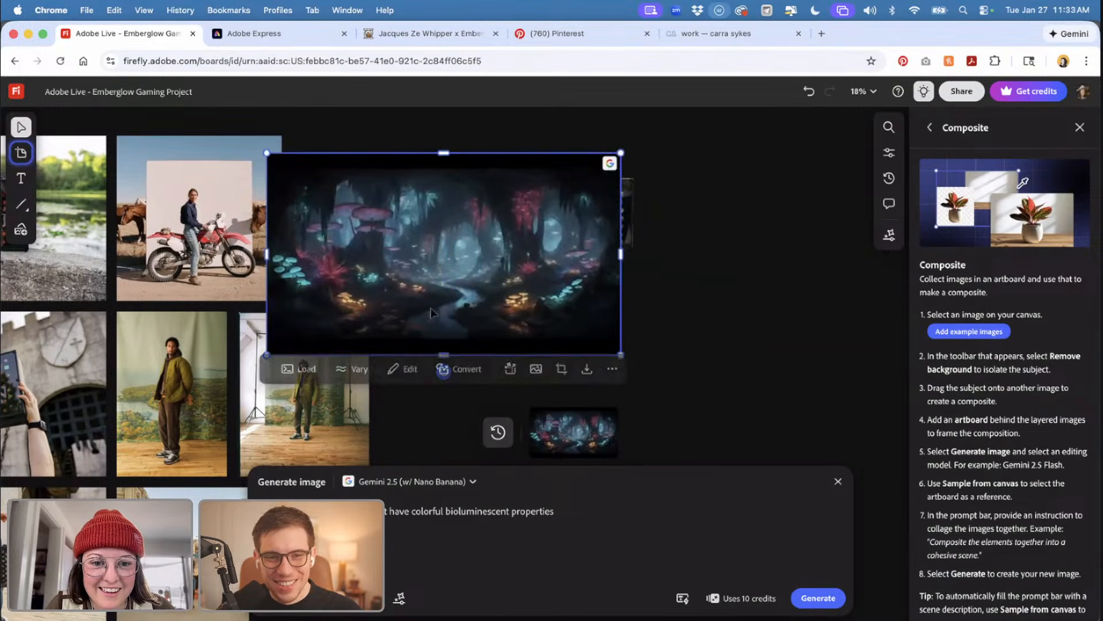
left_click_drag(532, 290, 726, 254)
scroll(580, 249, "down", 2)
scroll(726, 254, "right", 3)
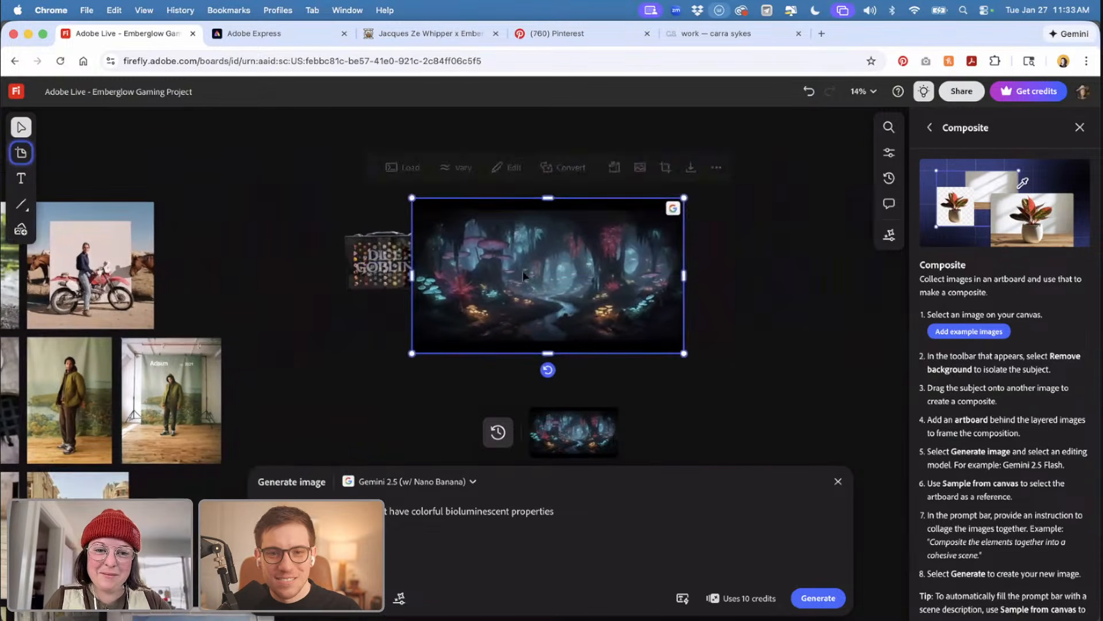
left_click_drag(480, 271, 517, 256)
left_click(381, 283)
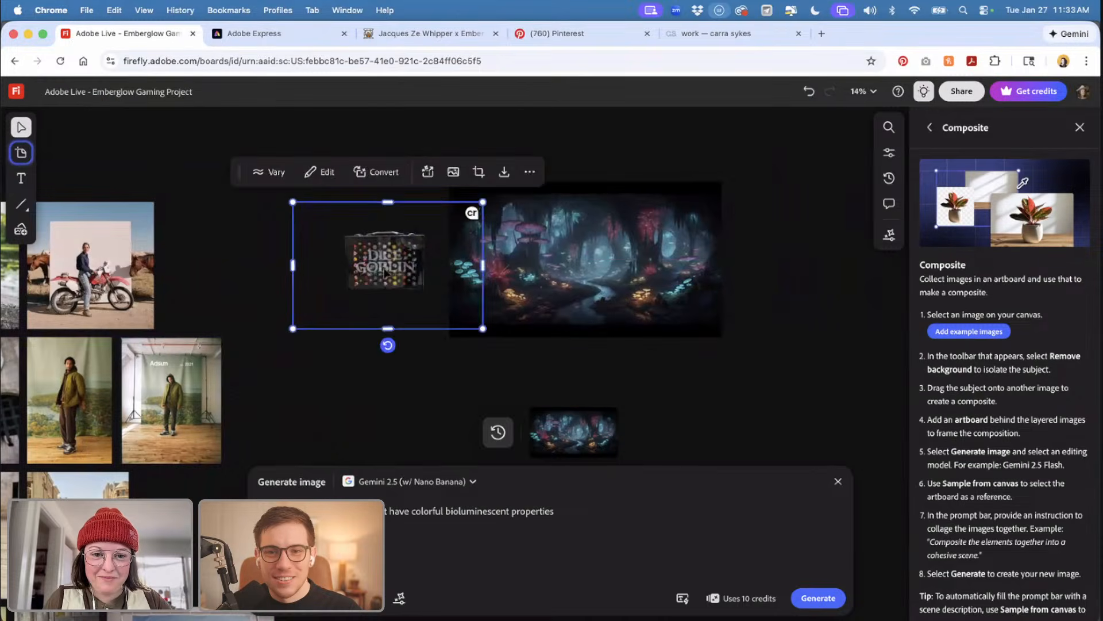
mouse_move(381, 283)
left_mouse_down()
mouse_move(363, 276)
mouse_move(360, 286)
left_mouse_up()
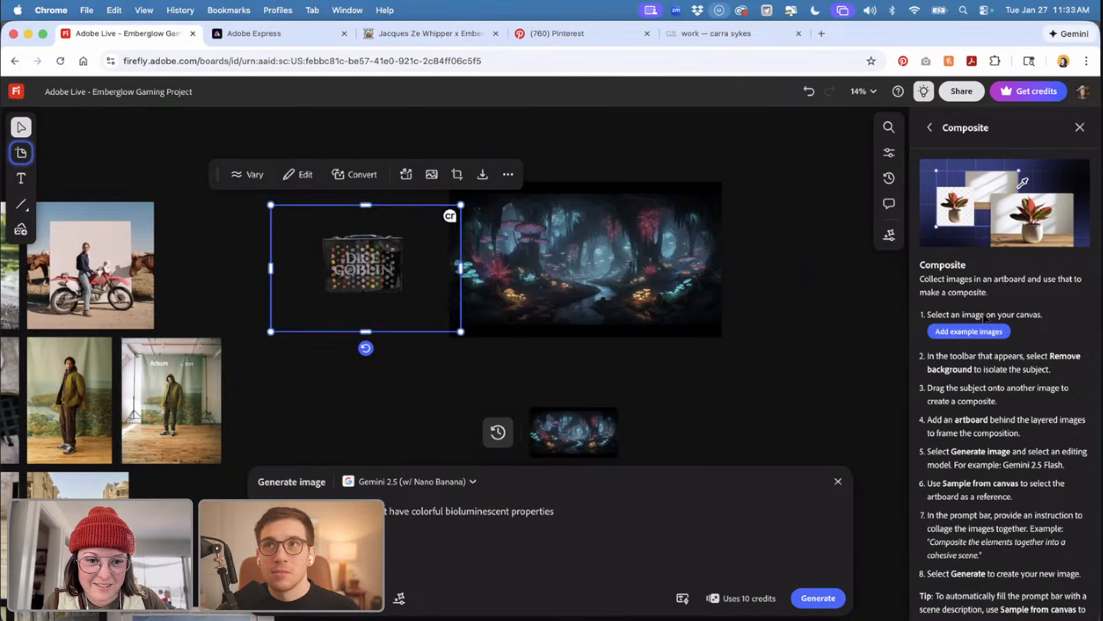
- Sample the isolated DICE GOBLIN case and the glowing forest image from the canvas as references for the image prompt
left_click(967, 333)
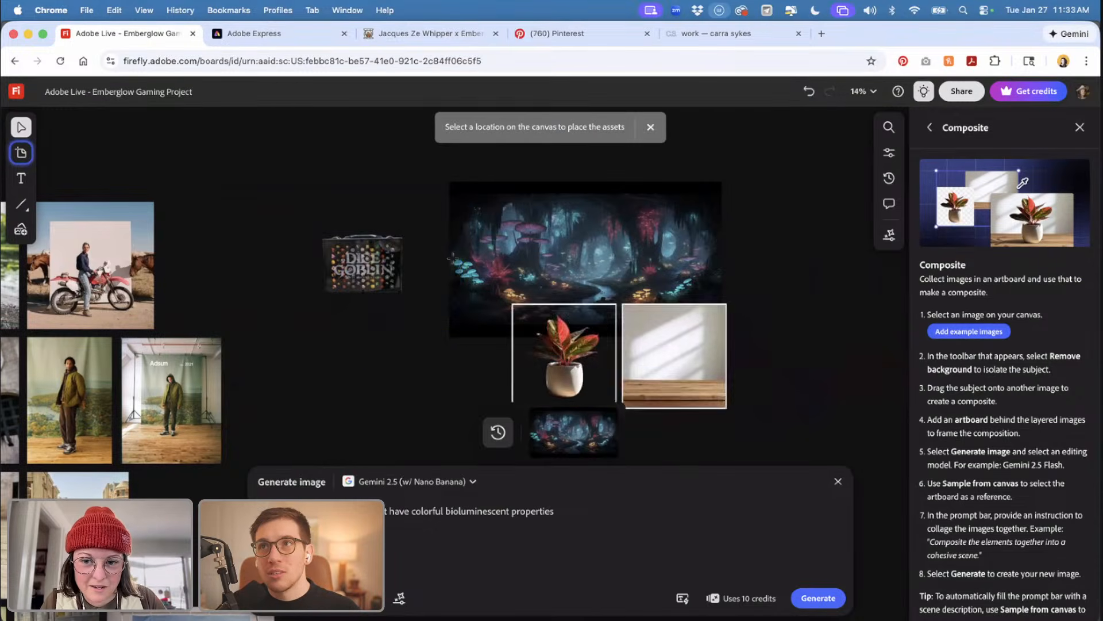
left_click(355, 257)
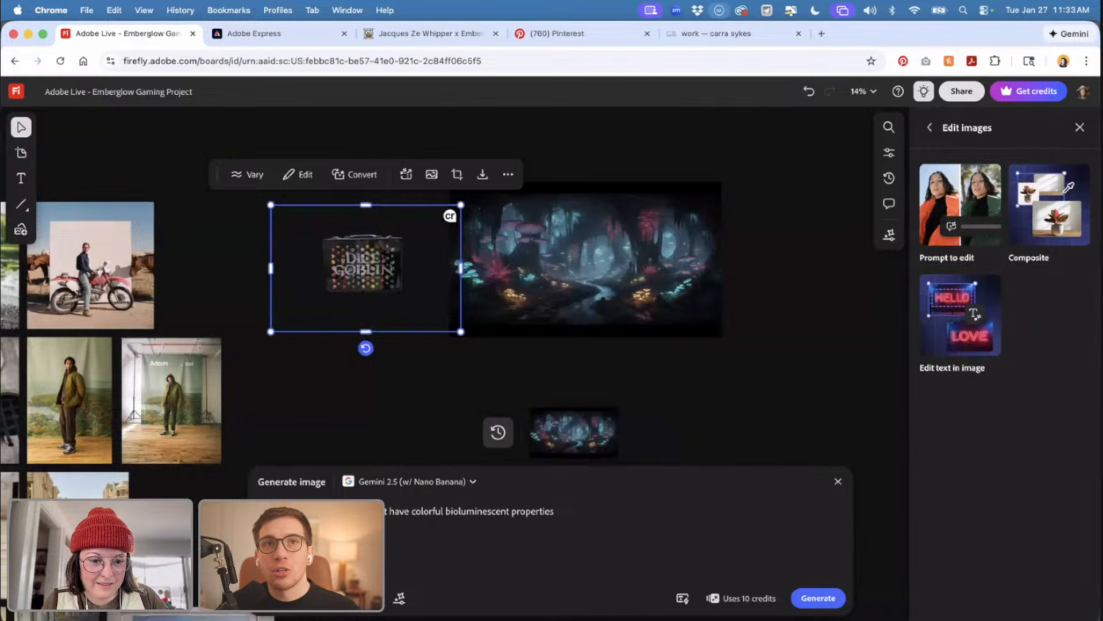
left_click(372, 599)
left_click(367, 265)
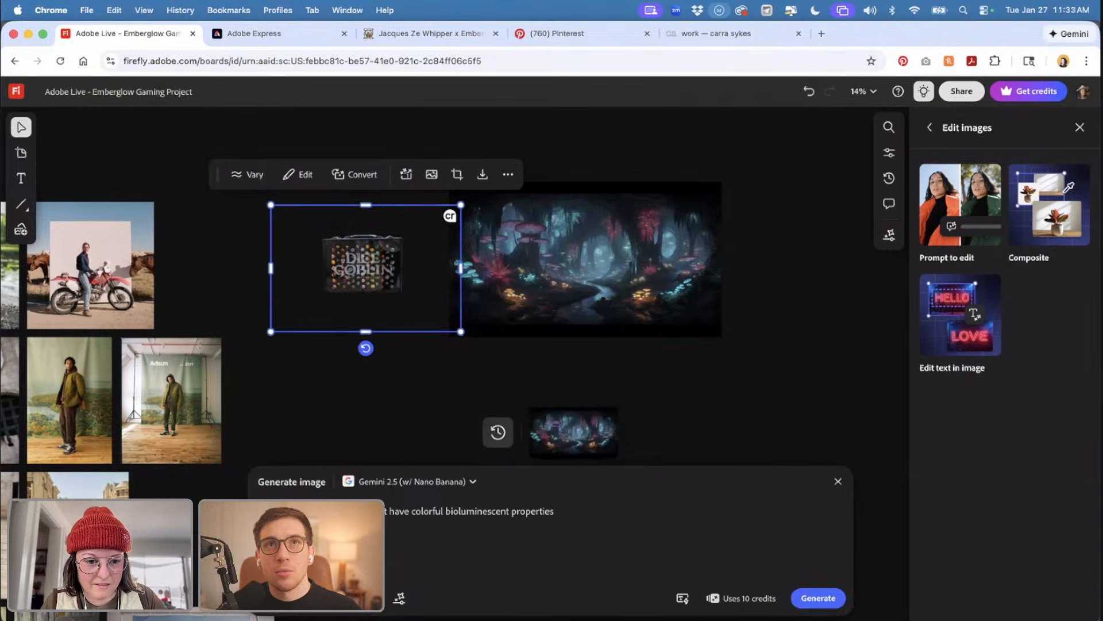
left_click(372, 598)
left_click(365, 263)
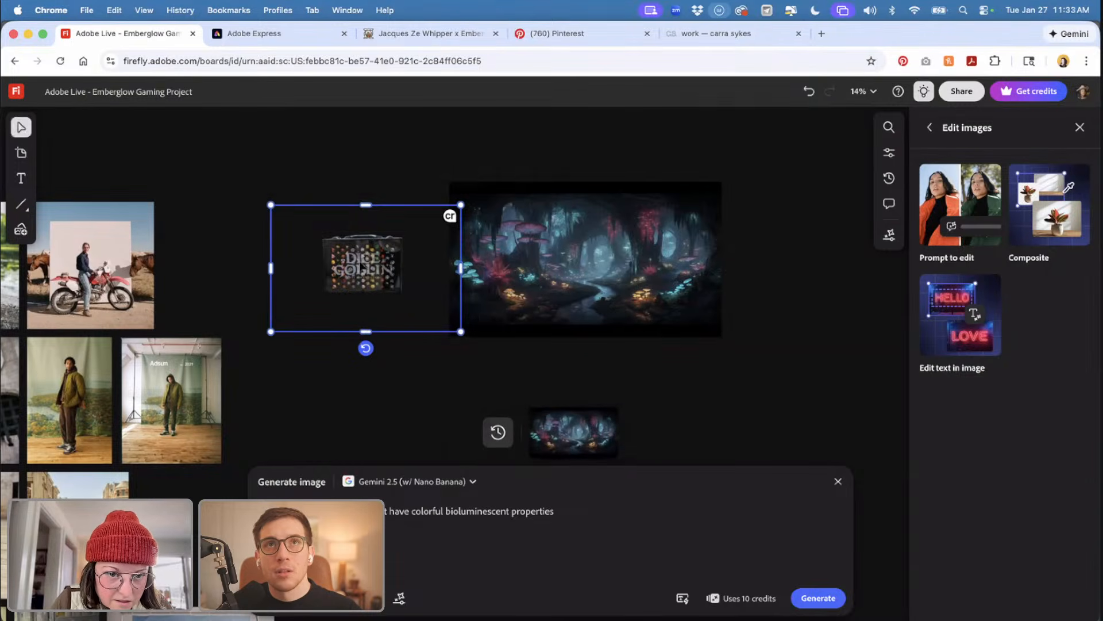
left_click(509, 513)
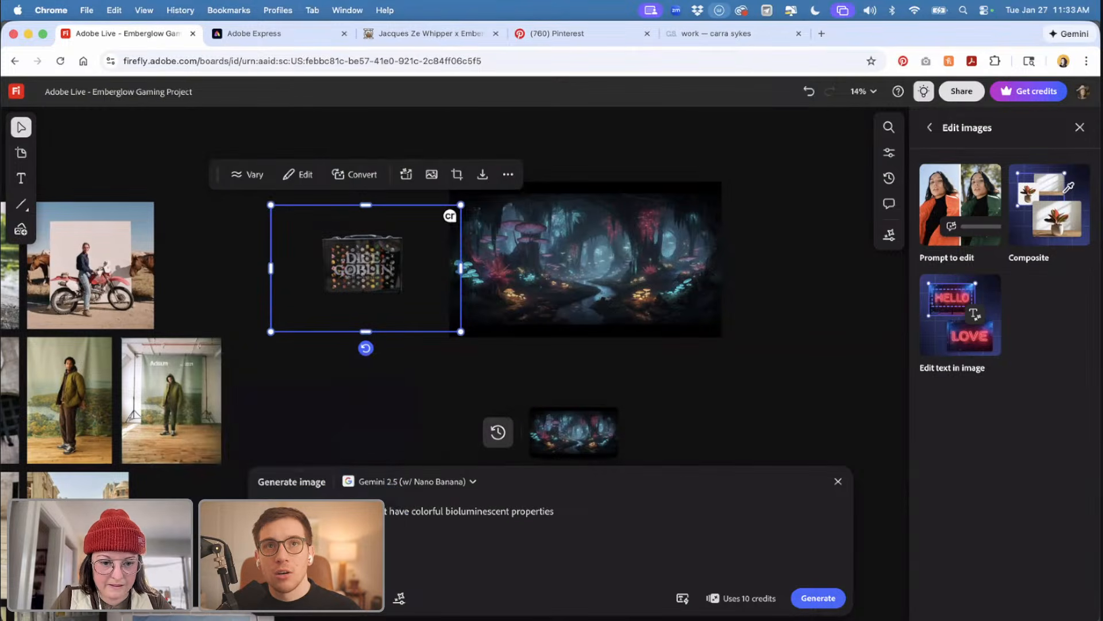
left_click(372, 598)
left_click(569, 247)
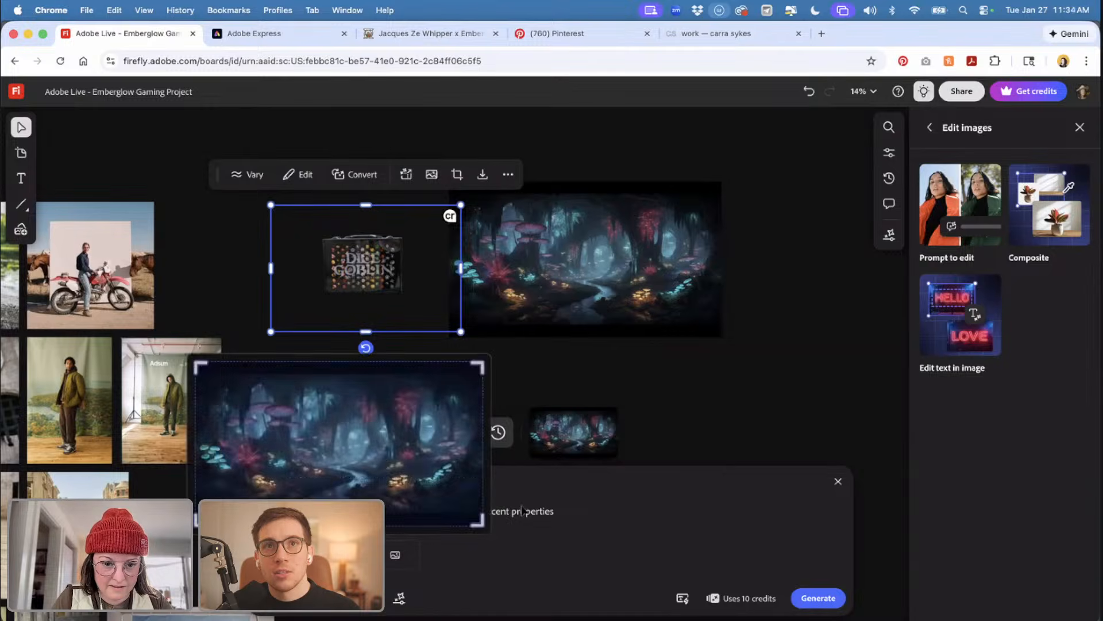
key("super+a")
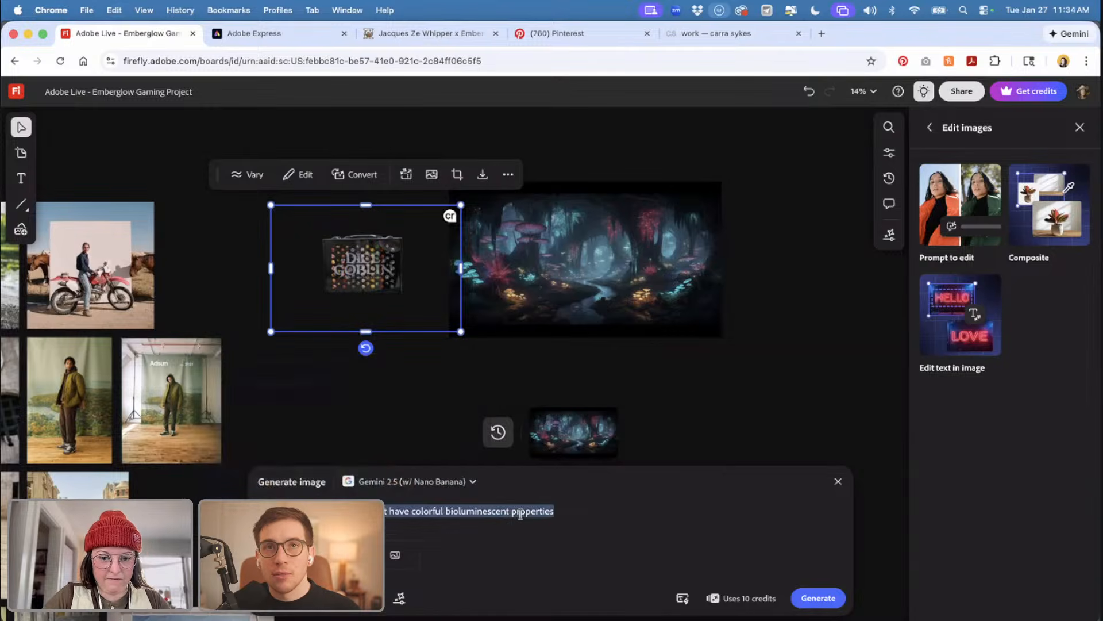
key("BackSpace")
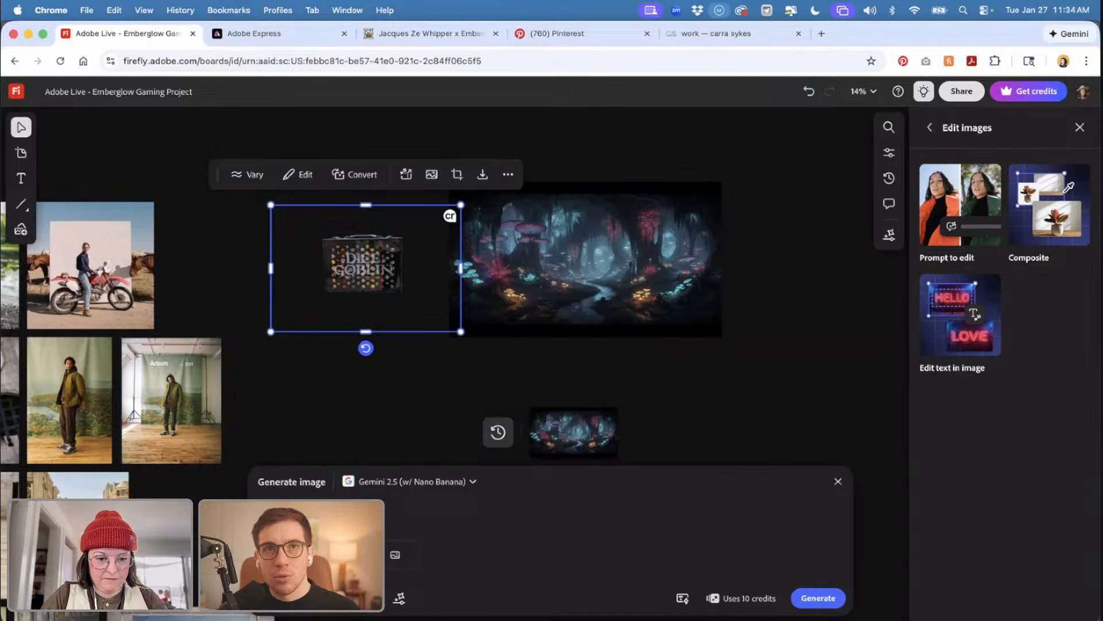
key("super+z")
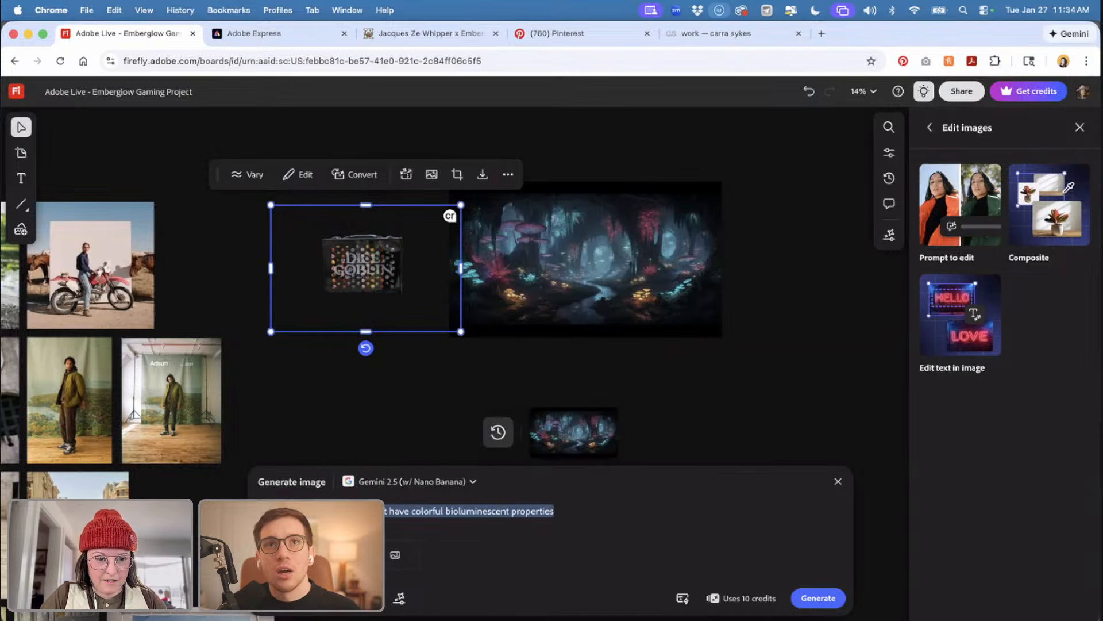
- Start the existing image prompt with "Place this item into a" and generate the image with Gemini 2.5 (w/ Nano Banana)
left_click(345, 510)
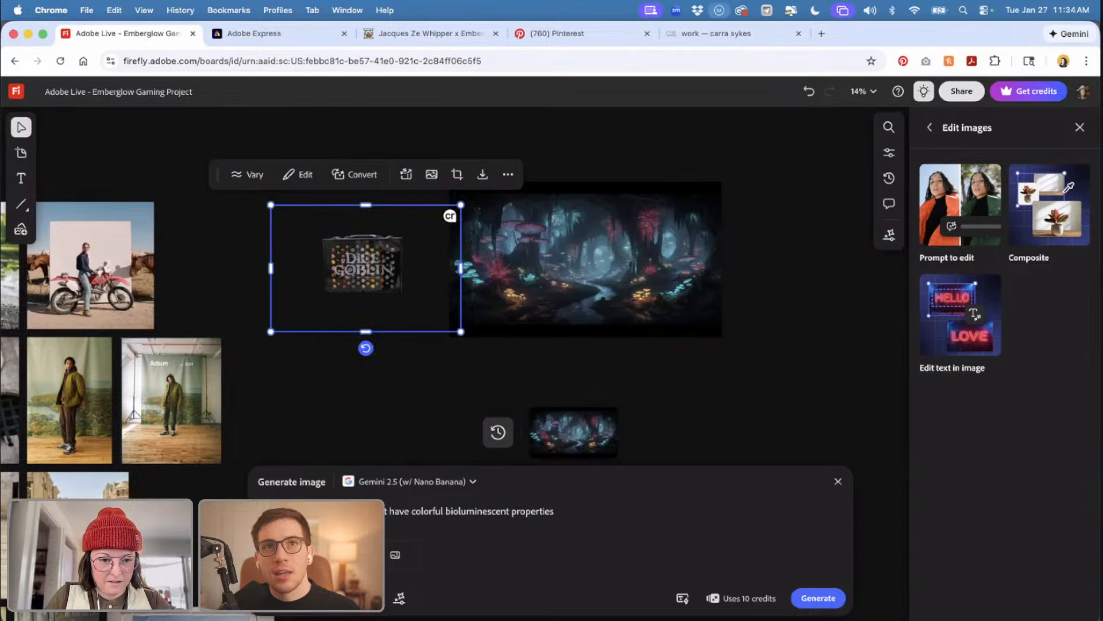
type("Place")
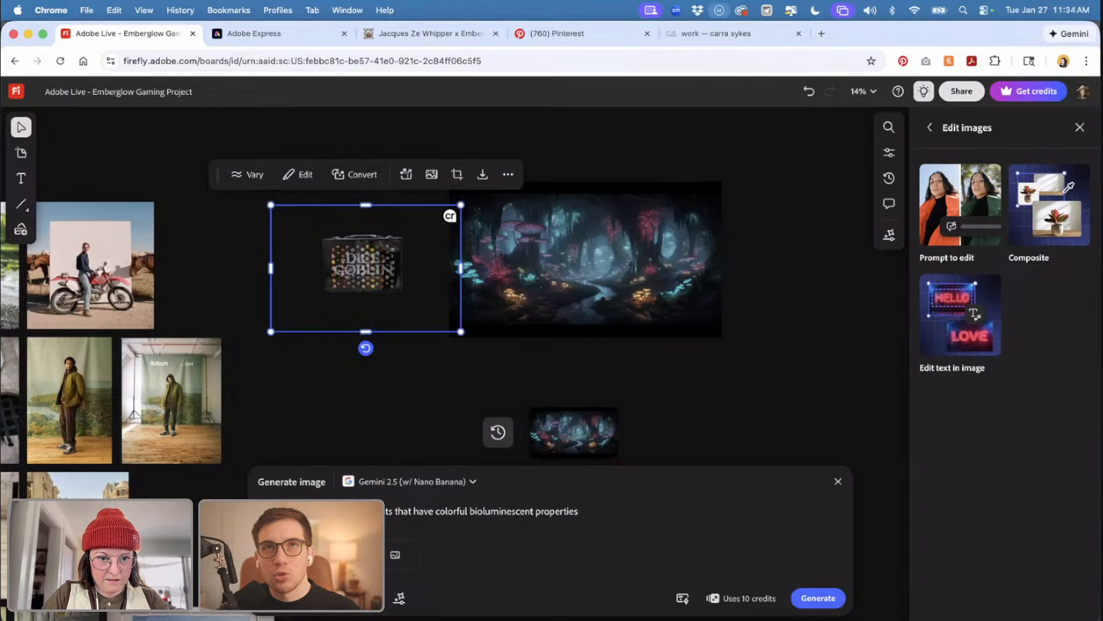
type(" this item ")
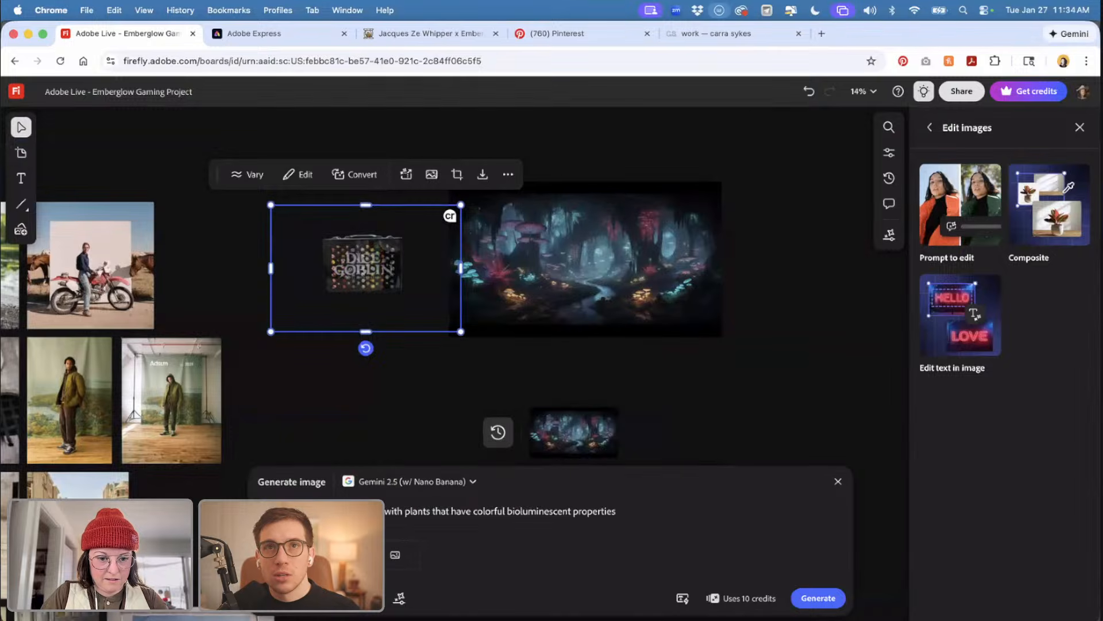
type("int")
key("BackSpace")
key("BackSpace")
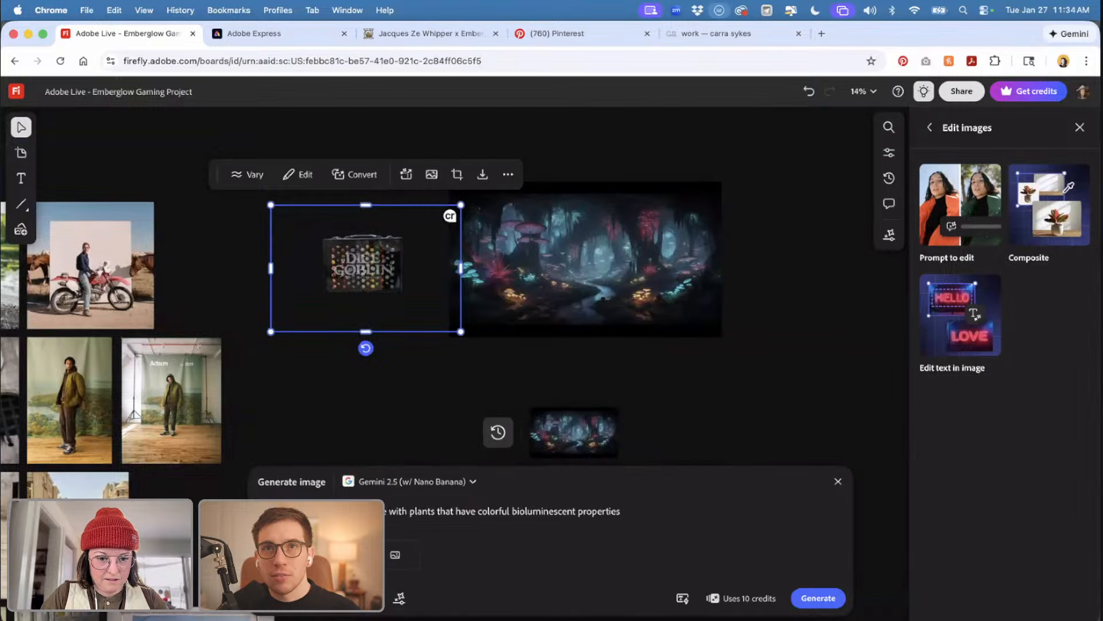
type("nto a")
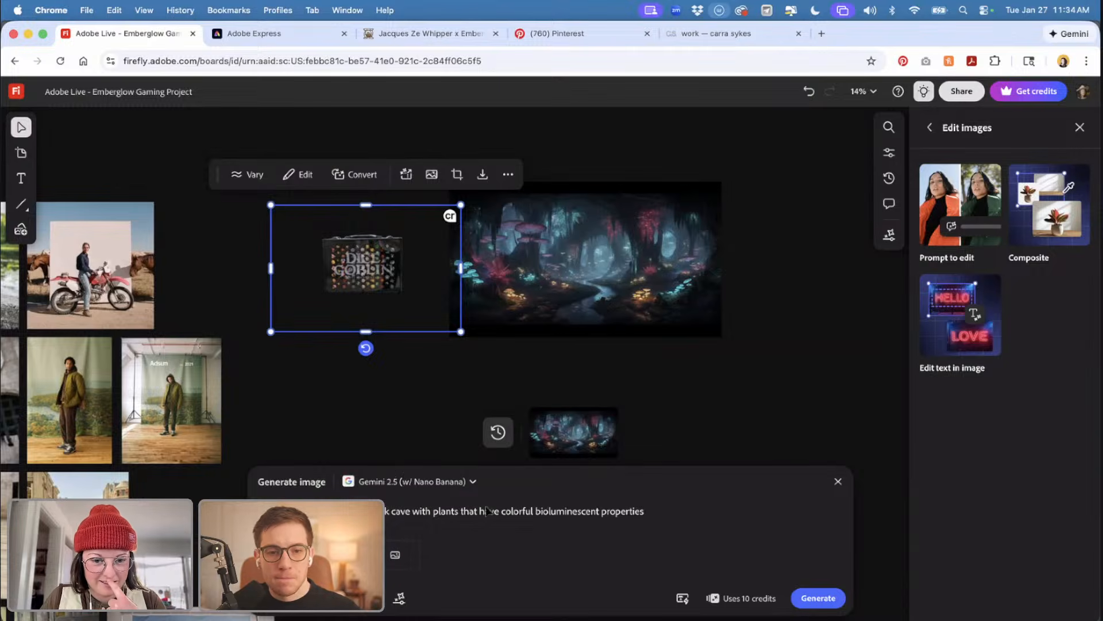
left_click(821, 601)
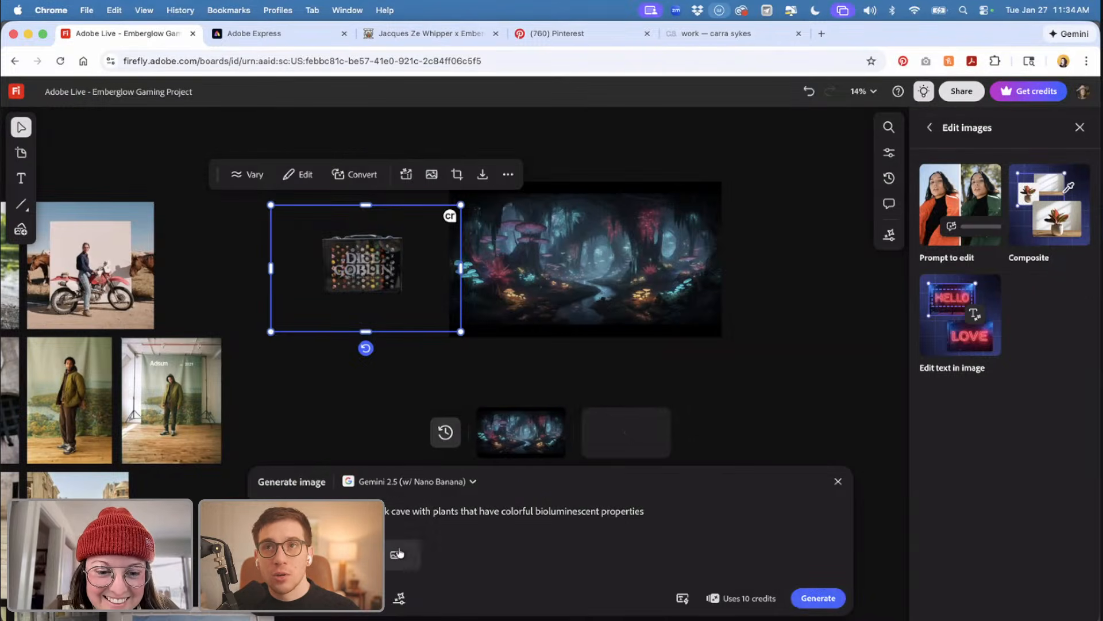
- Switch the model to Gemini 3 (w/ Nano Banana Pro) and generate another image from the same prompt and references
left_click(473, 483)
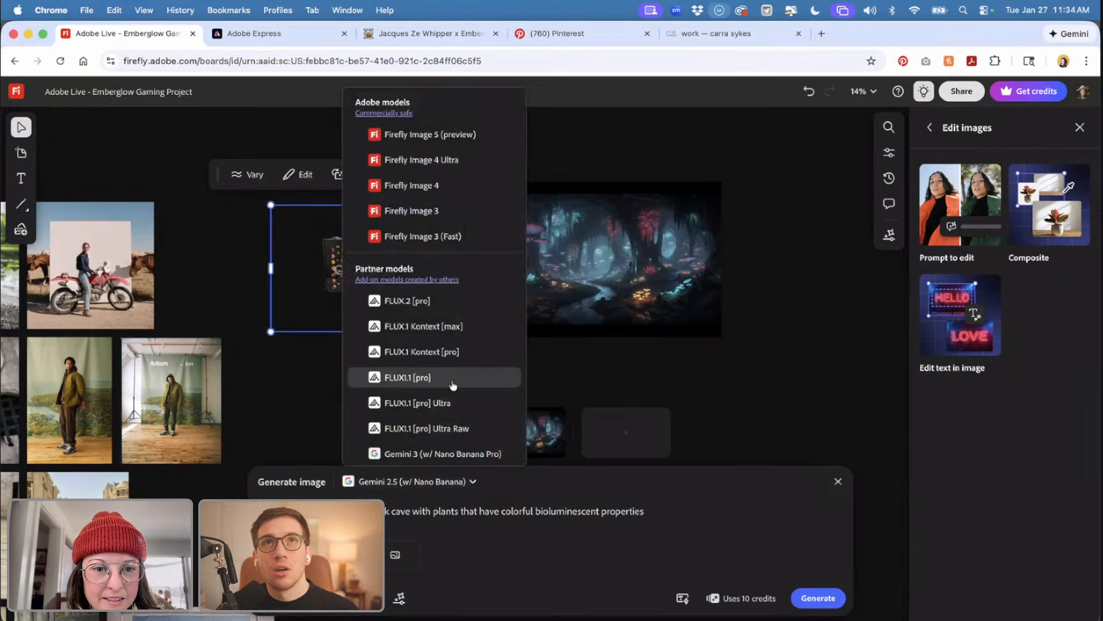
scroll(451, 352, "down", 3)
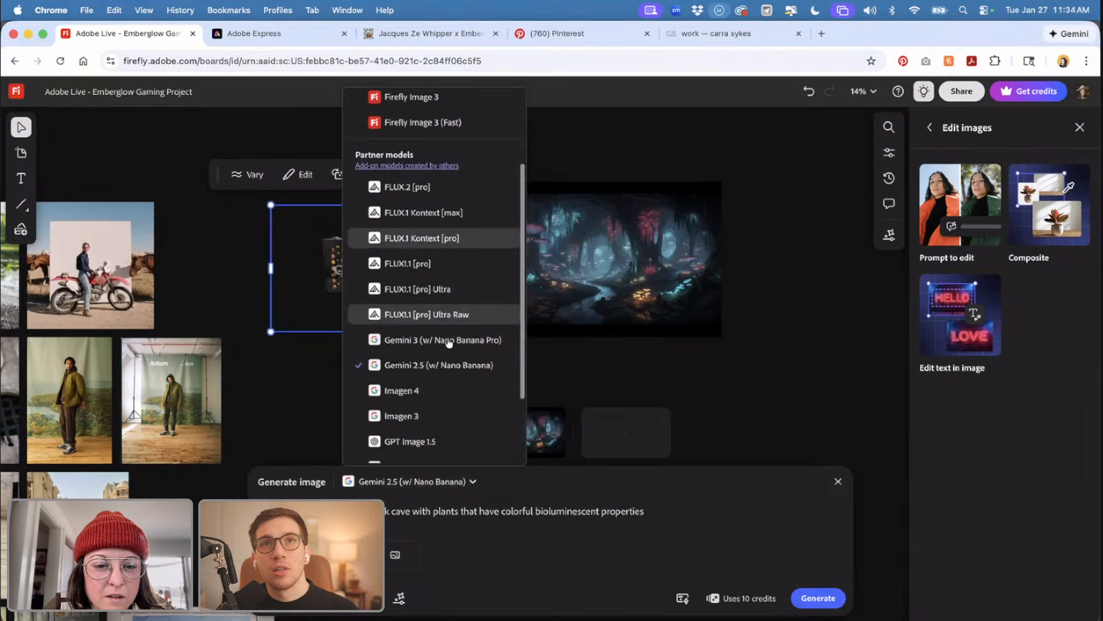
scroll(449, 344, "down", 1)
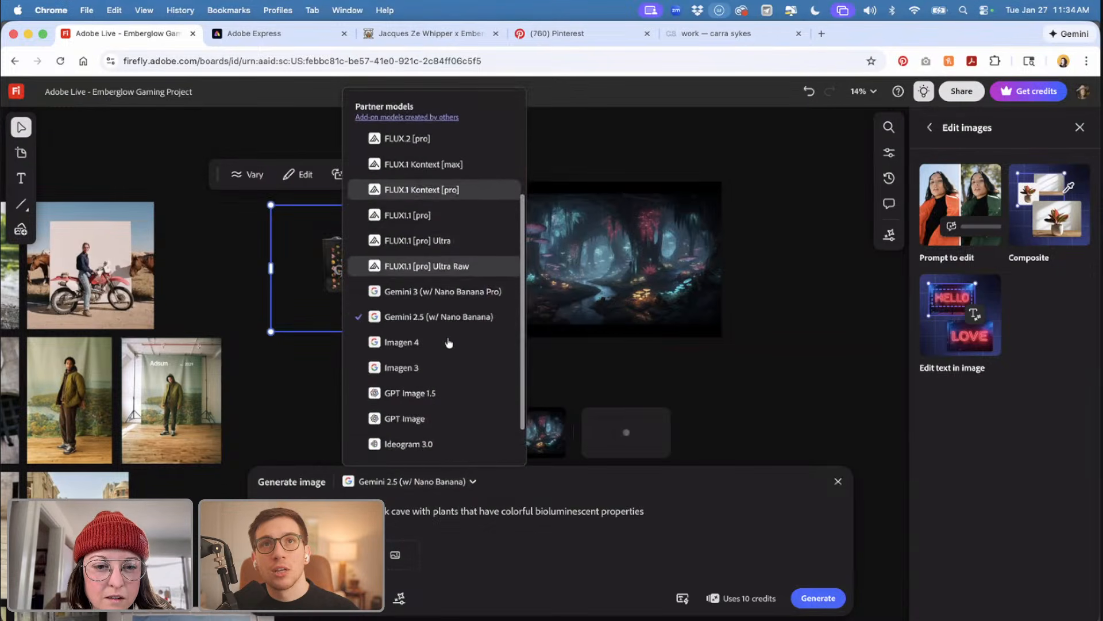
left_click(450, 292)
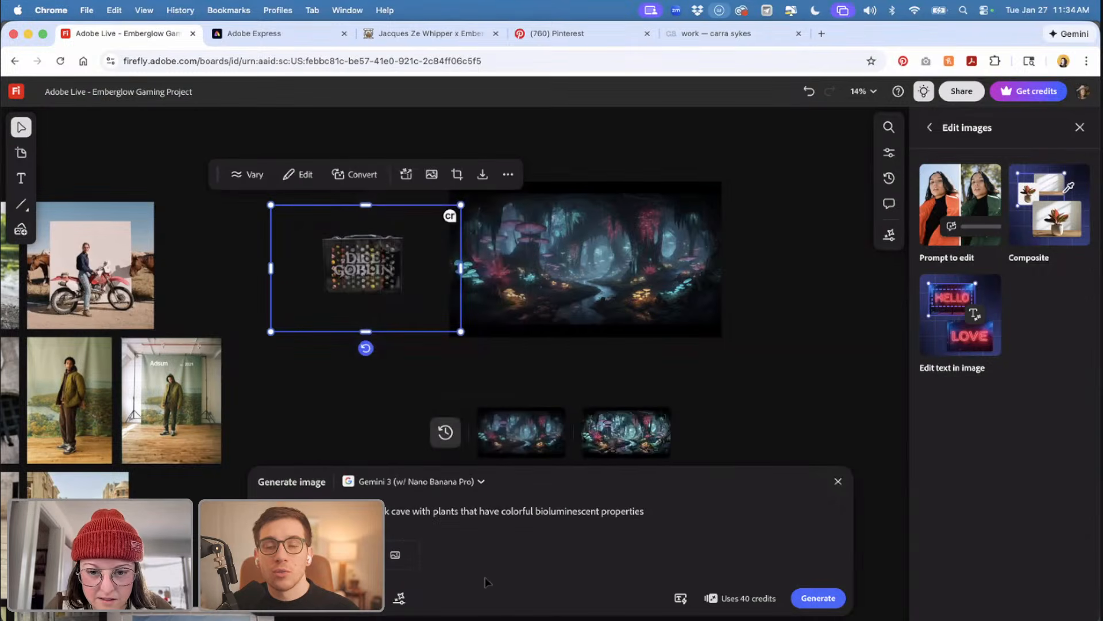
left_click(807, 599)
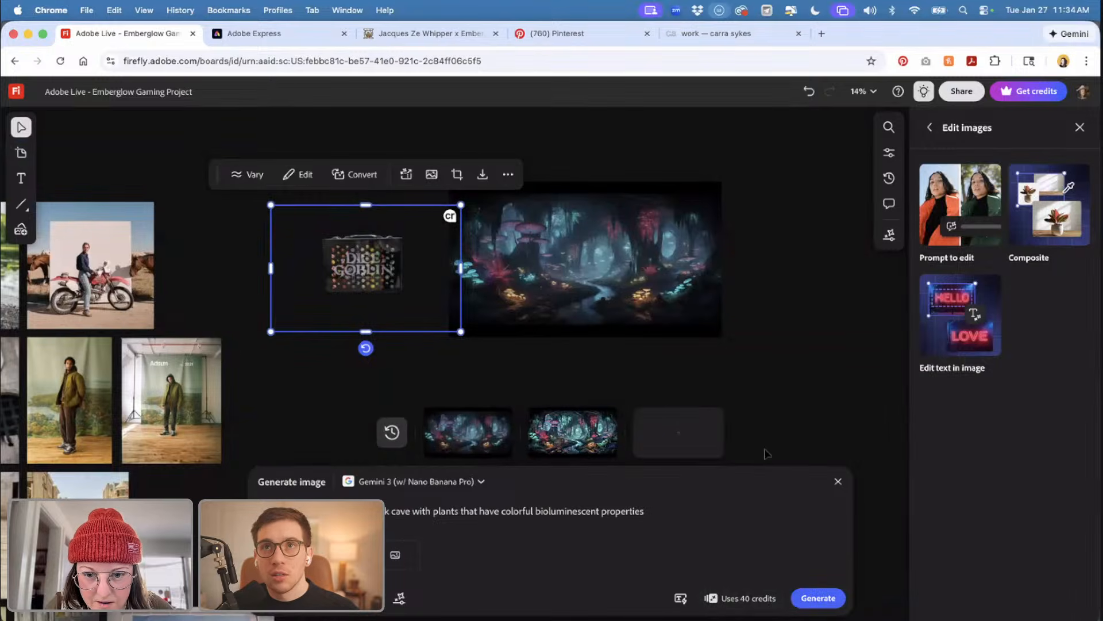
- Place the brighter forest image generated with Gemini 2.5 on the canvas below the DICE GOBLIN case
scroll(767, 448, "down", 3)
scroll(767, 449, "right", 2)
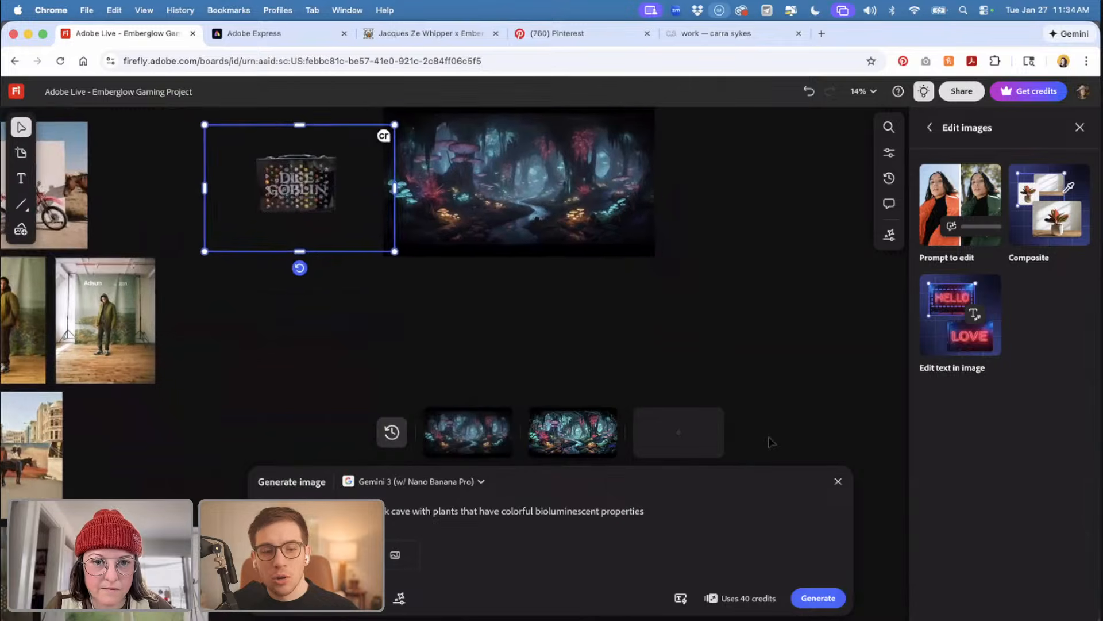
left_click(581, 431)
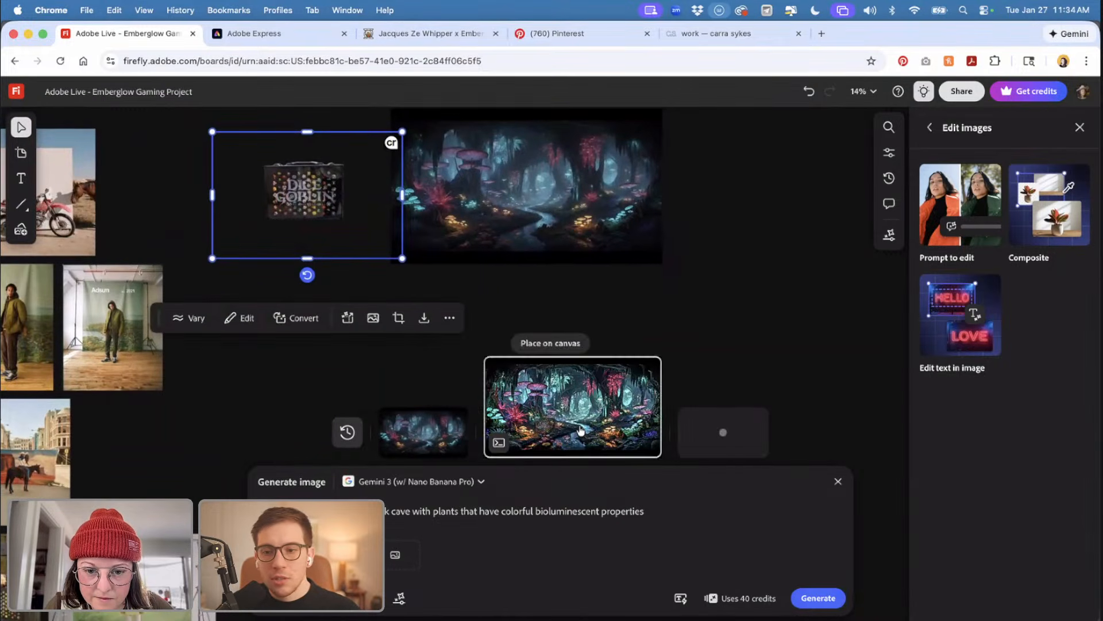
left_click(543, 343)
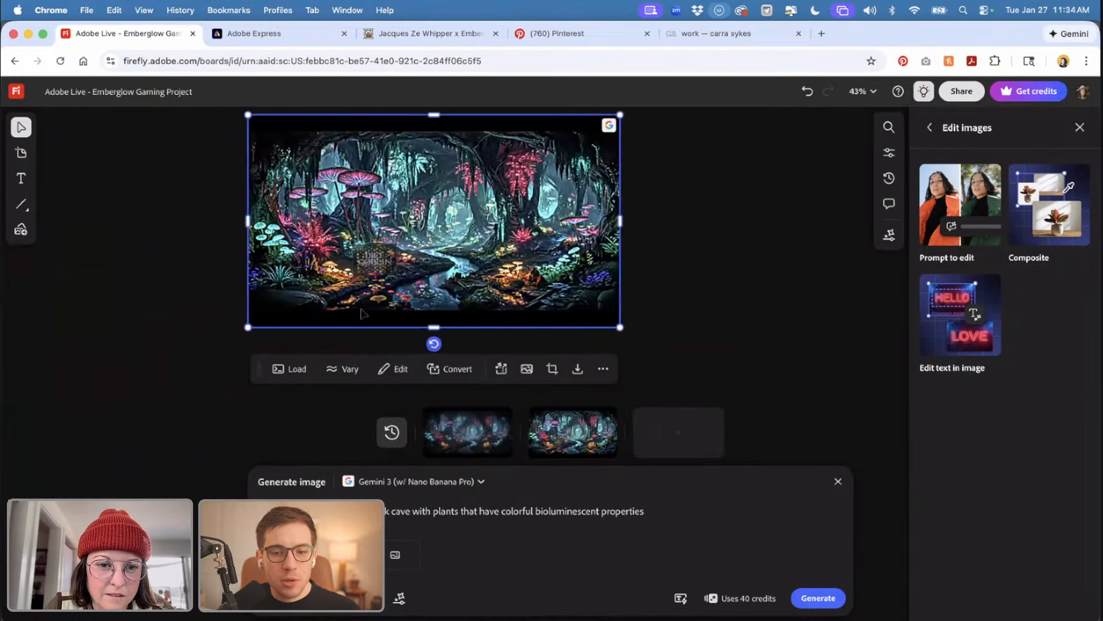
scroll(361, 313, "down", 3)
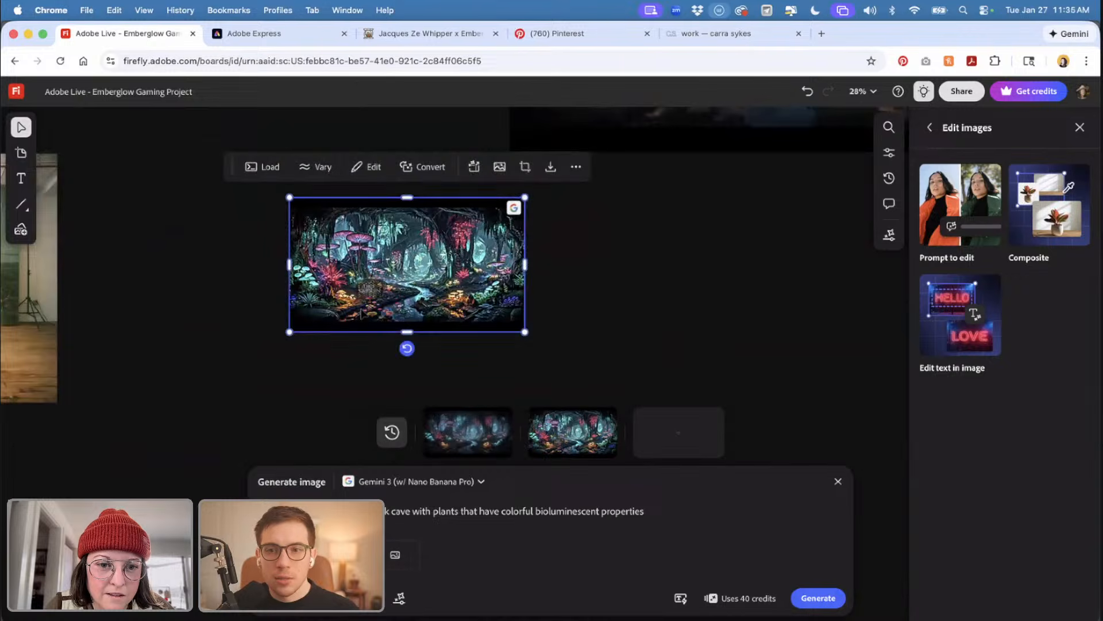
scroll(460, 308, "right", 5)
left_click(459, 309)
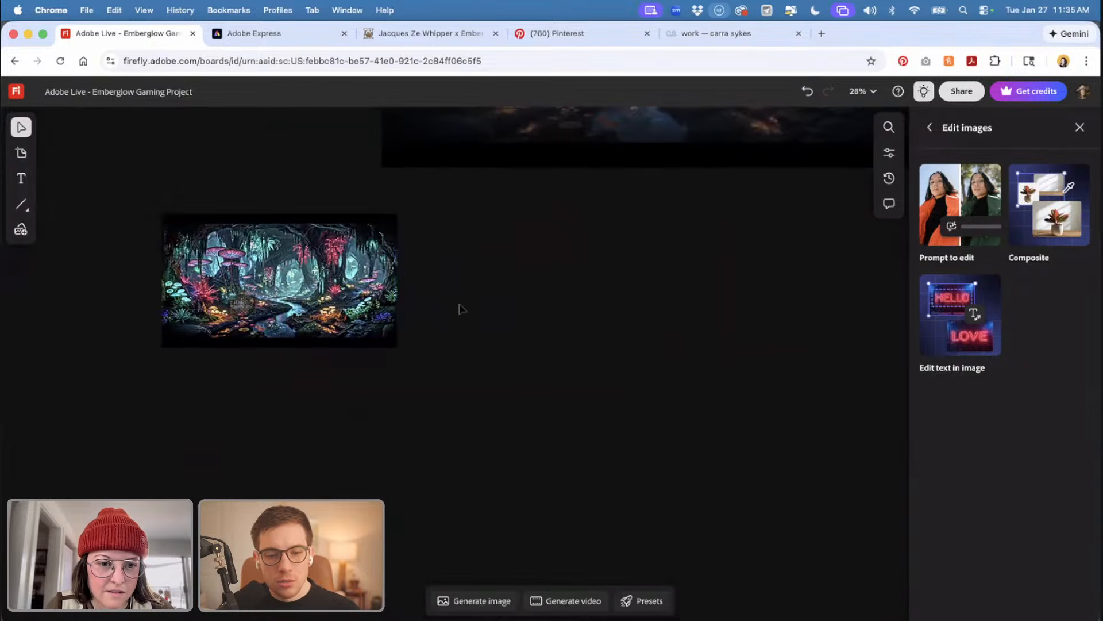
- Enlarge the brighter forest image to nearly the first forest image's width and position it below the DICE GOBLIN case
scroll(459, 309, "down", 2)
left_click(467, 600)
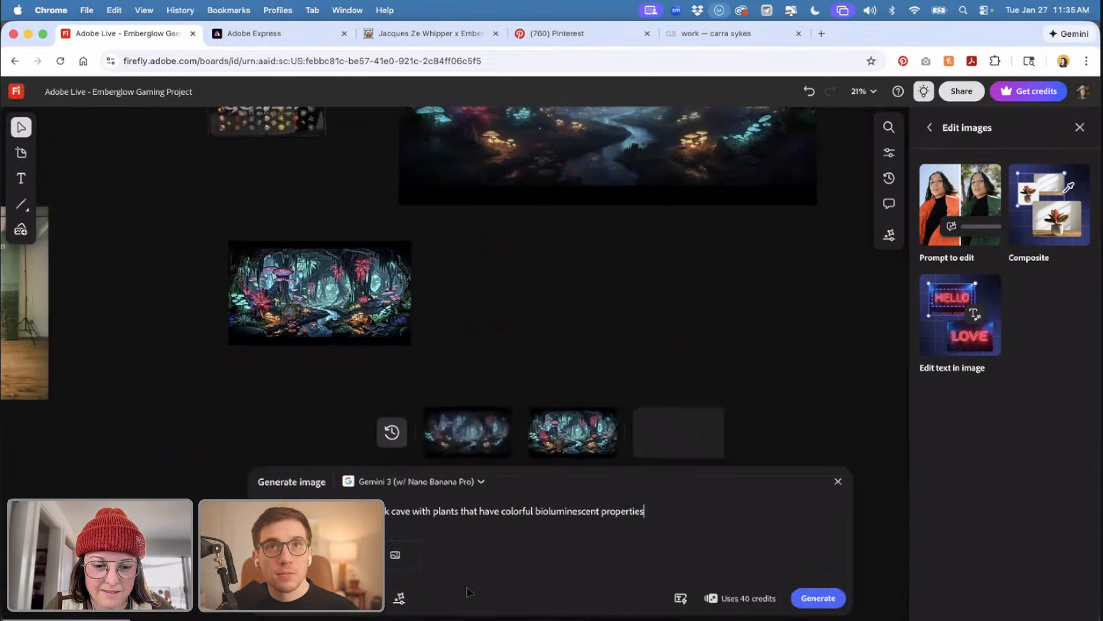
scroll(533, 310, "up", 2)
scroll(533, 310, "left", 2)
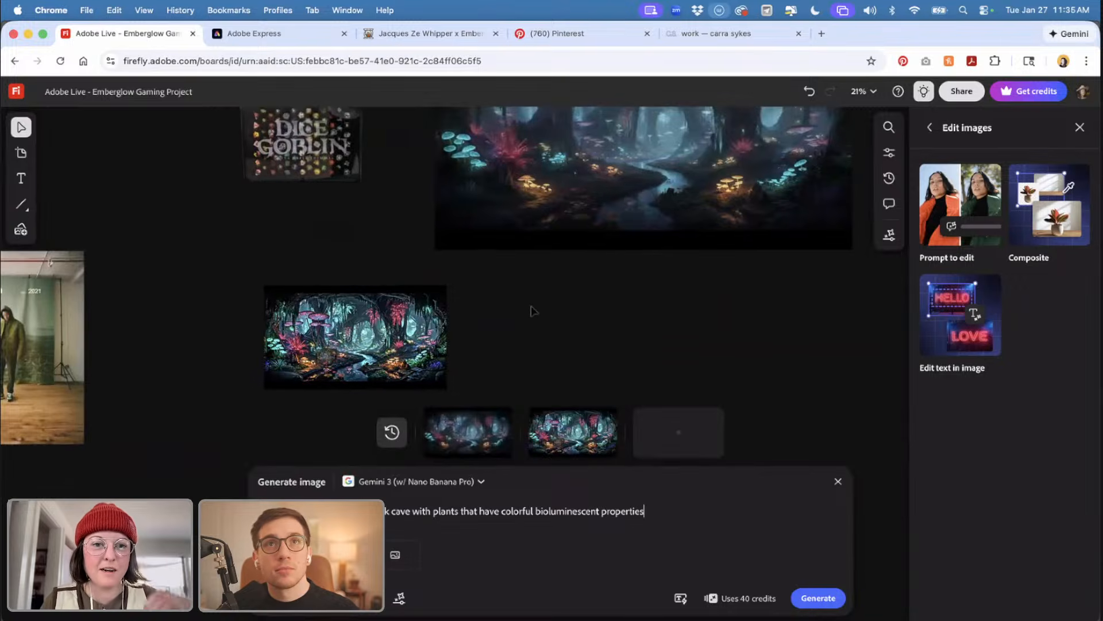
scroll(531, 310, "down", 3)
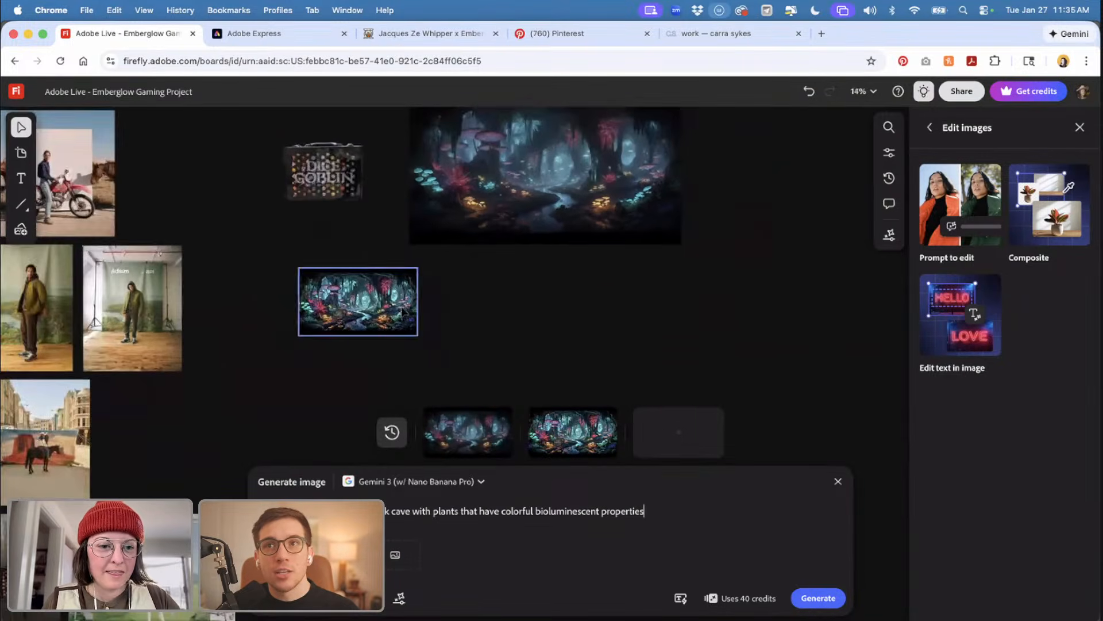
left_click(403, 311)
left_click_drag(418, 335, 557, 398)
left_click(581, 360)
left_click_drag(479, 336, 445, 317)
left_click(554, 350)
scroll(554, 353, "down", 2)
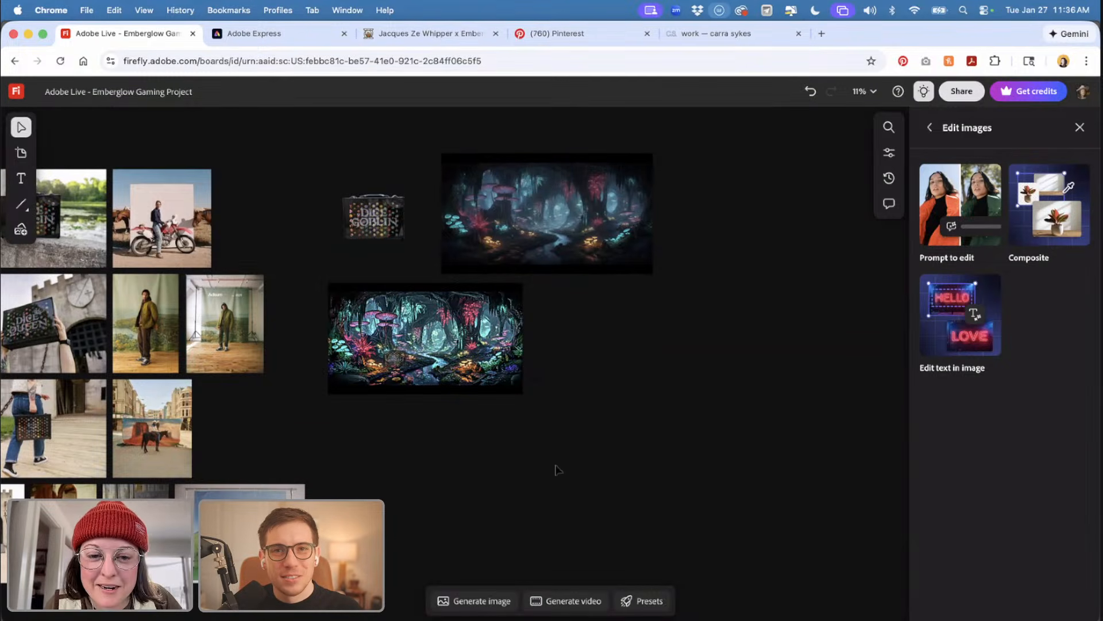
- Place the Gemini 3 image of the DICE GOBLIN case in the glowing forest on the canvas beside the first forest image
left_click(493, 600)
left_click(671, 454)
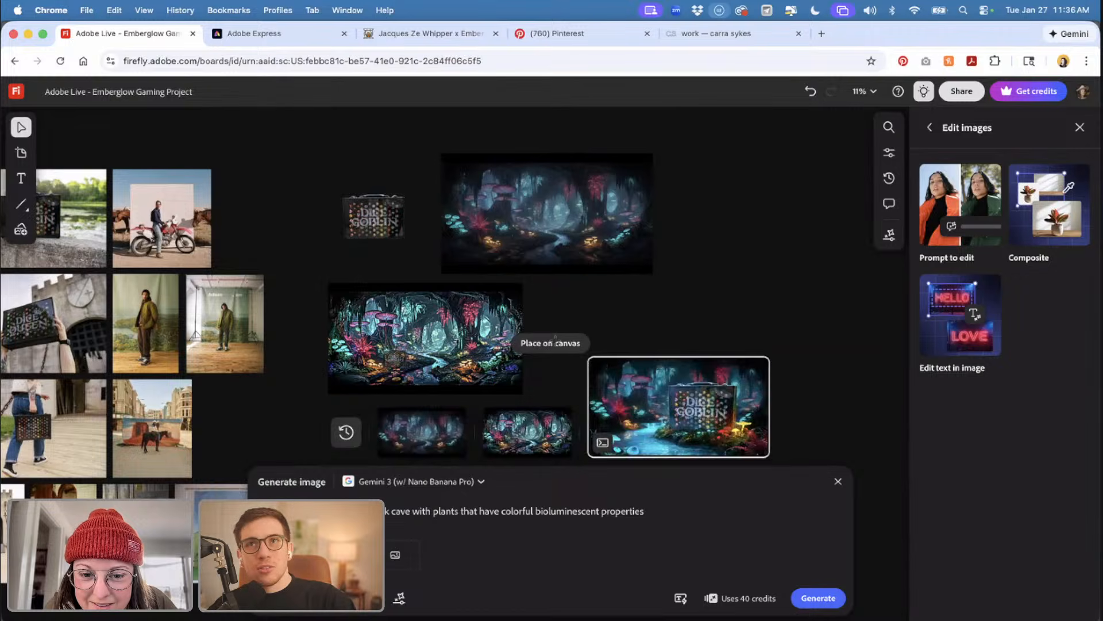
left_click(583, 358)
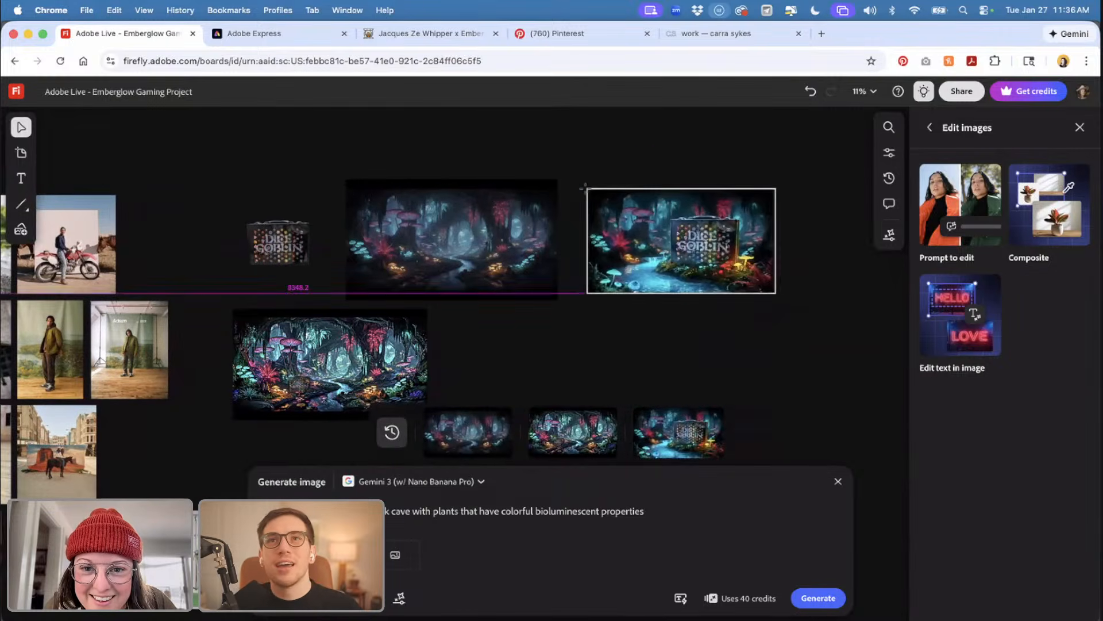
- Examine the generated image of the Dice Goblin case in the bioluminescent forest and compare it with its source images
left_click(734, 322)
scroll(735, 322, "up", 5)
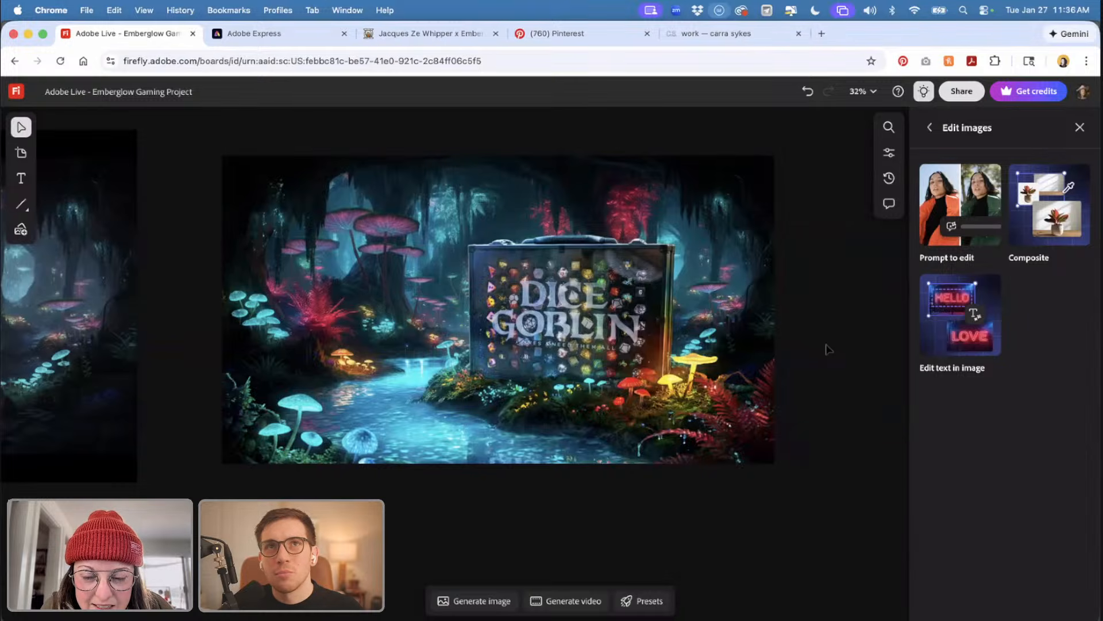
scroll(828, 348, "down", 2)
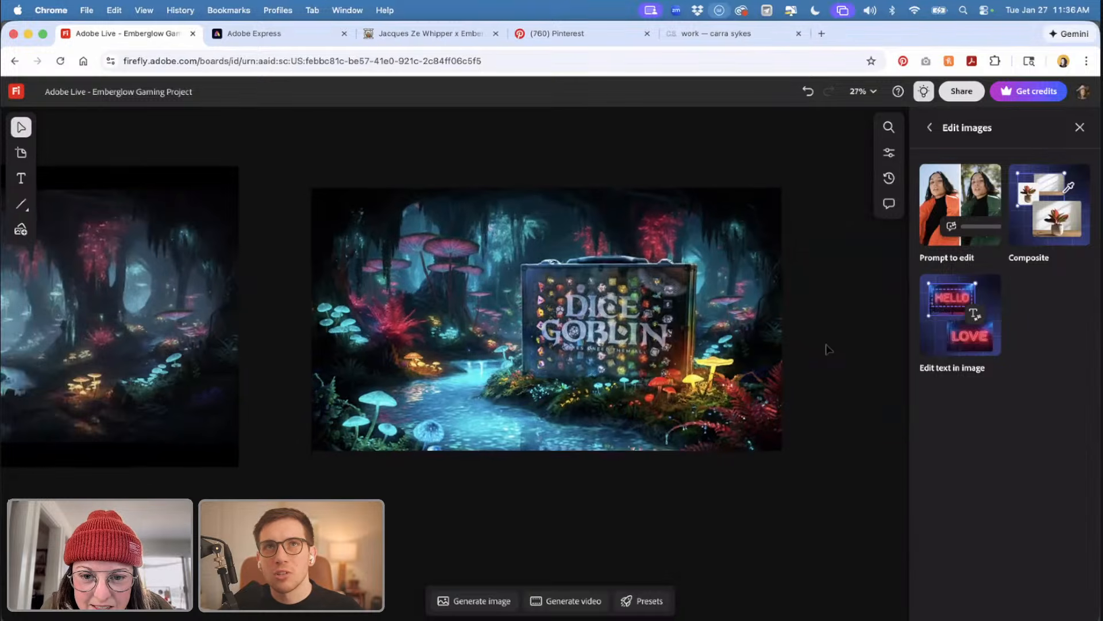
scroll(828, 349, "down", 1)
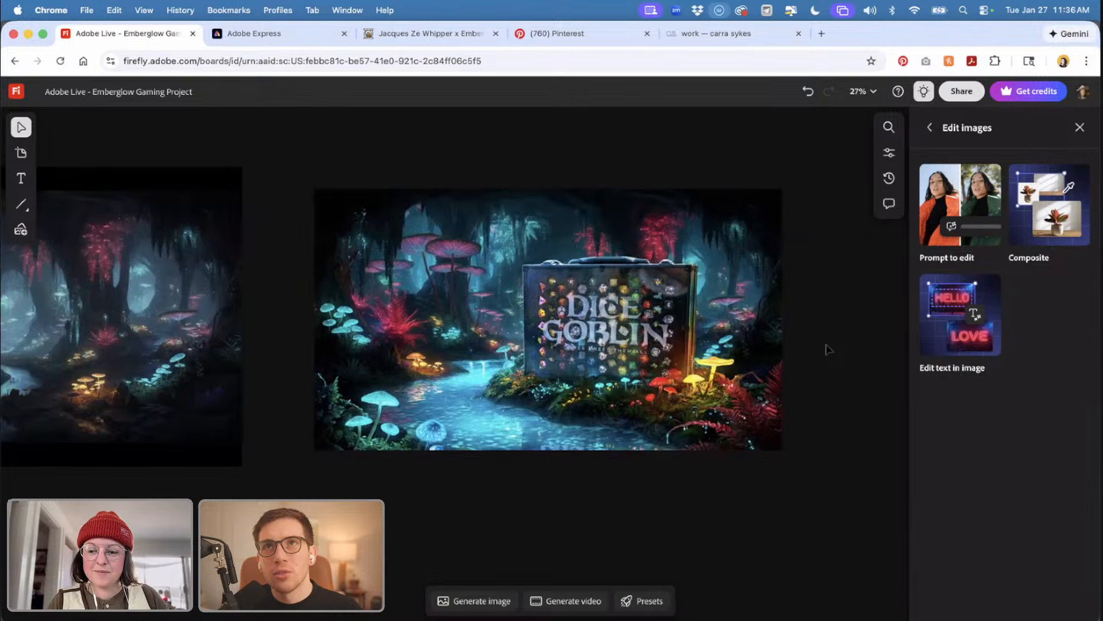
scroll(828, 349, "down", 3)
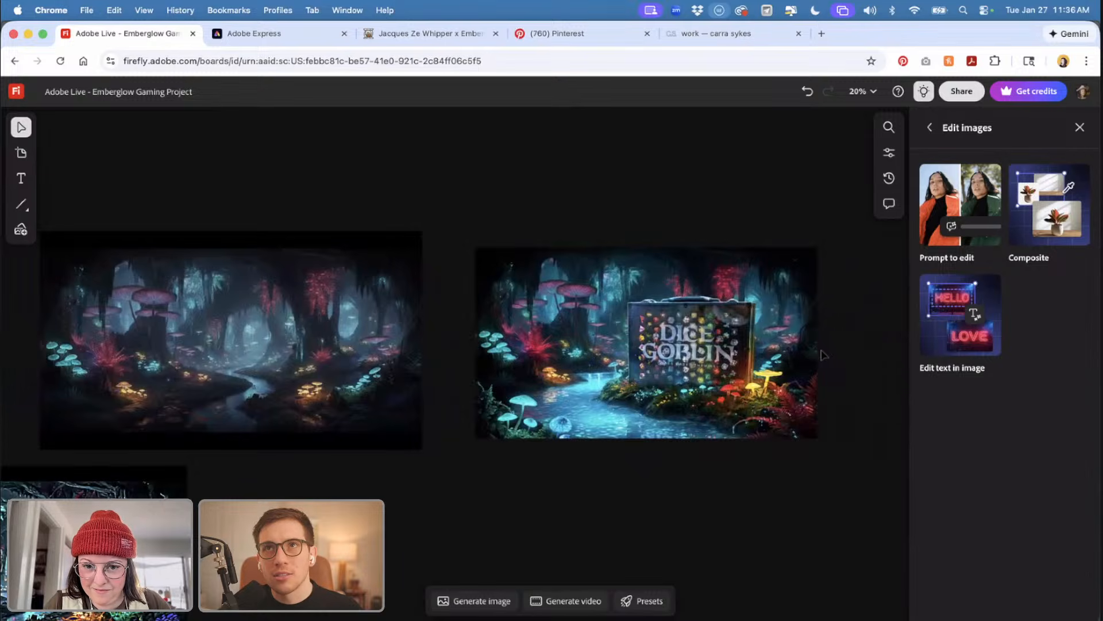
scroll(825, 354, "right", 2)
scroll(824, 355, "down", 1)
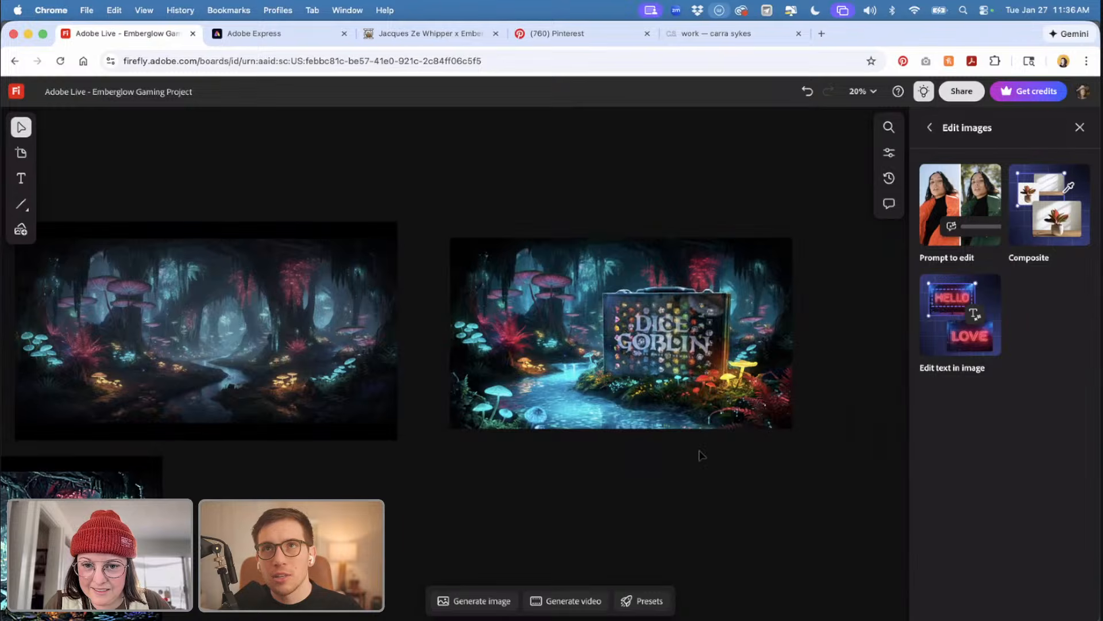
scroll(698, 446, "up", 5)
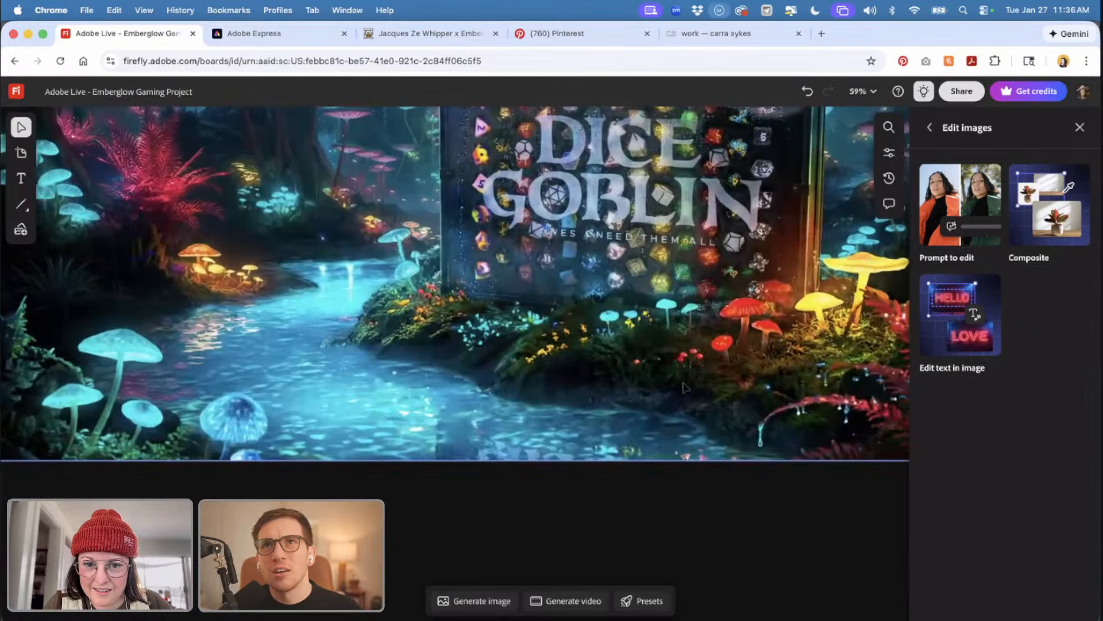
scroll(682, 387, "up", 3)
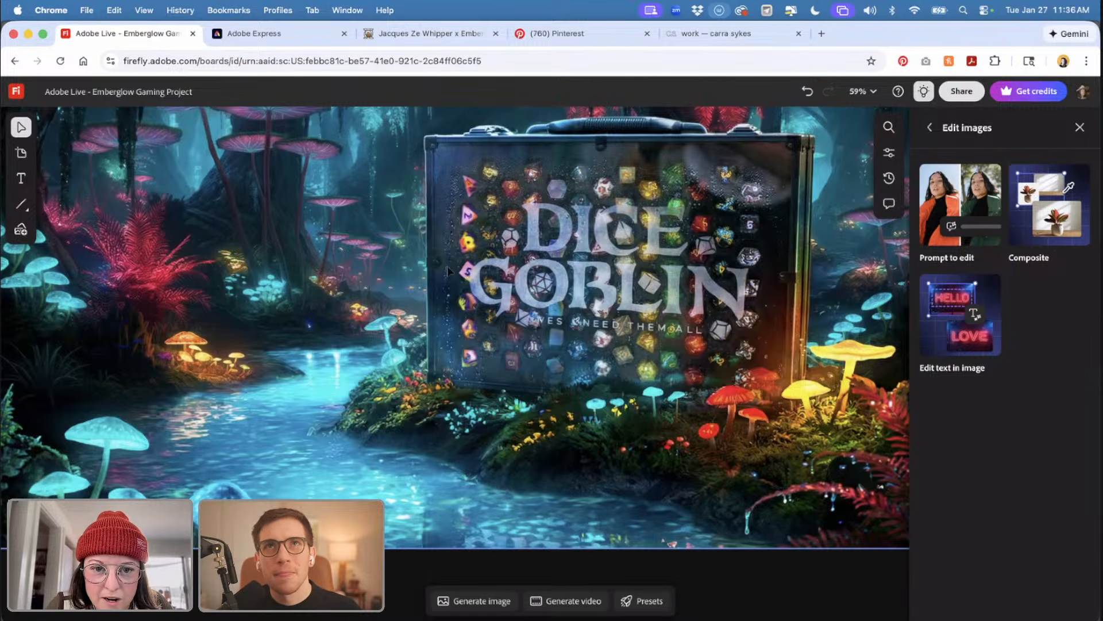
scroll(471, 370, "down", 5)
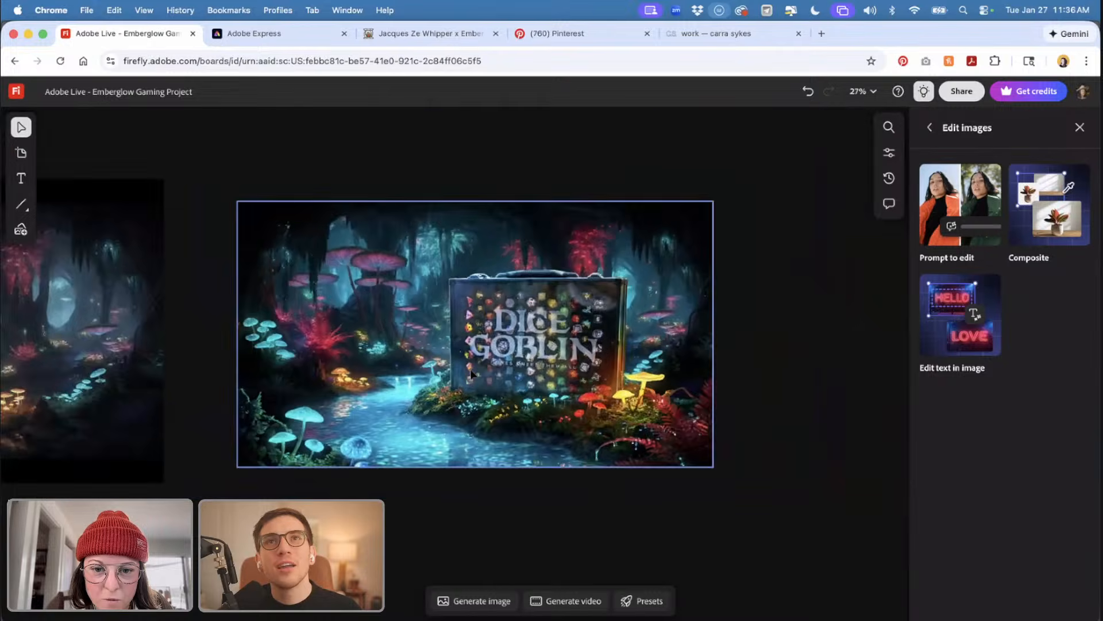
scroll(464, 432, "left", 2)
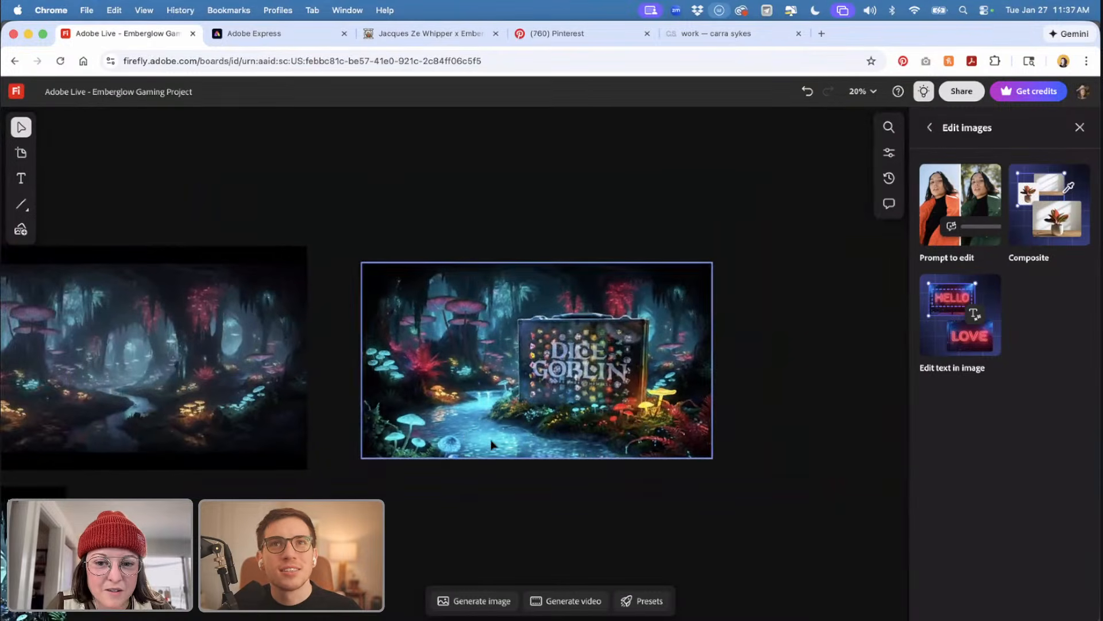
scroll(490, 446, "left", 4)
scroll(492, 444, "down", 2)
scroll(492, 444, "left", 5)
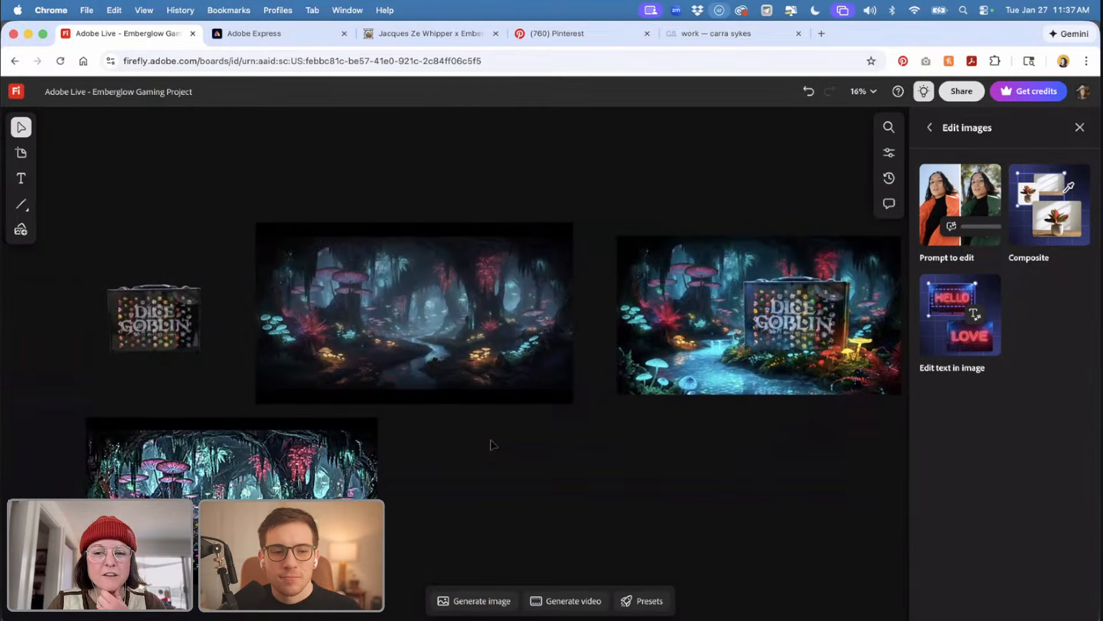
scroll(492, 445, "right", 3)
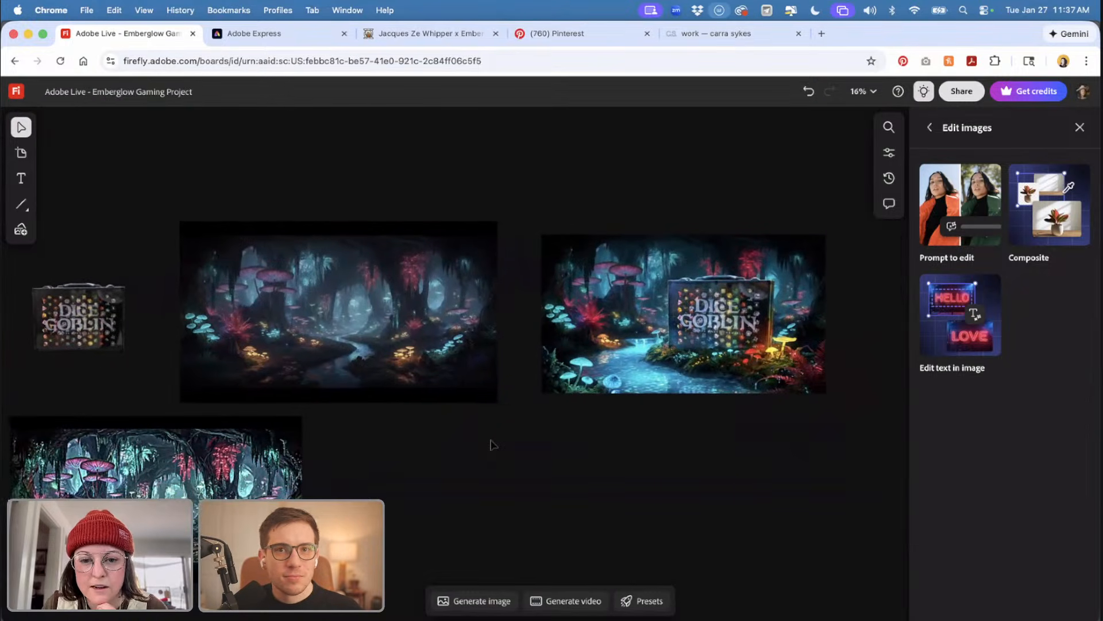
- Move the generated Dice Goblin forest composite directly below the brighter neon forest variation on the board
scroll(492, 444, "down", 4)
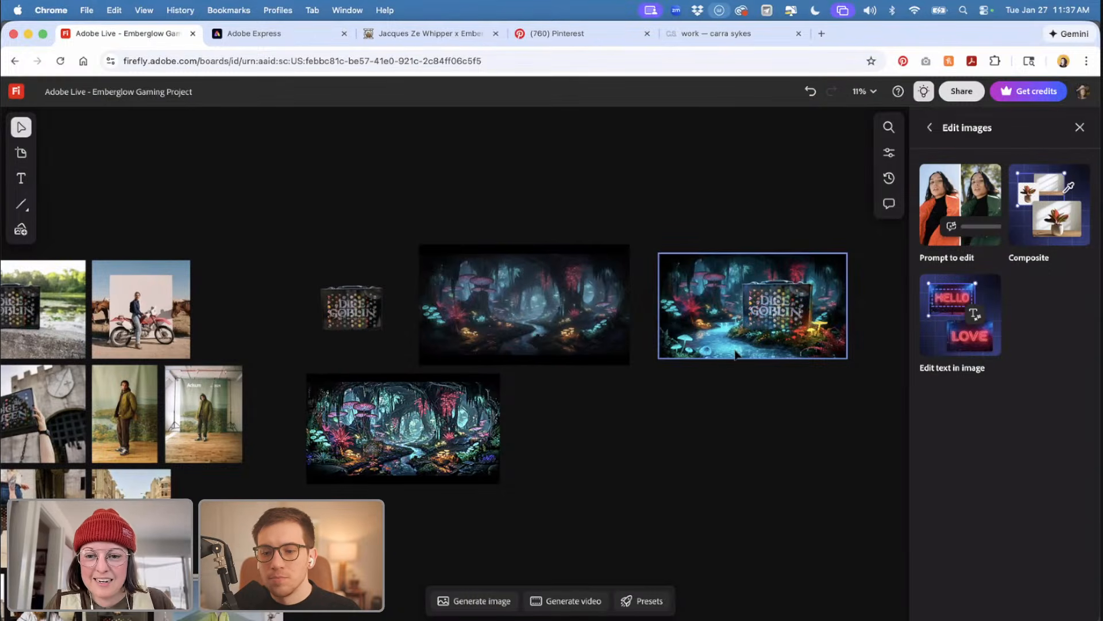
left_click_drag(737, 353, 596, 481)
scroll(582, 520, "down", 2)
scroll(582, 520, "left", 2)
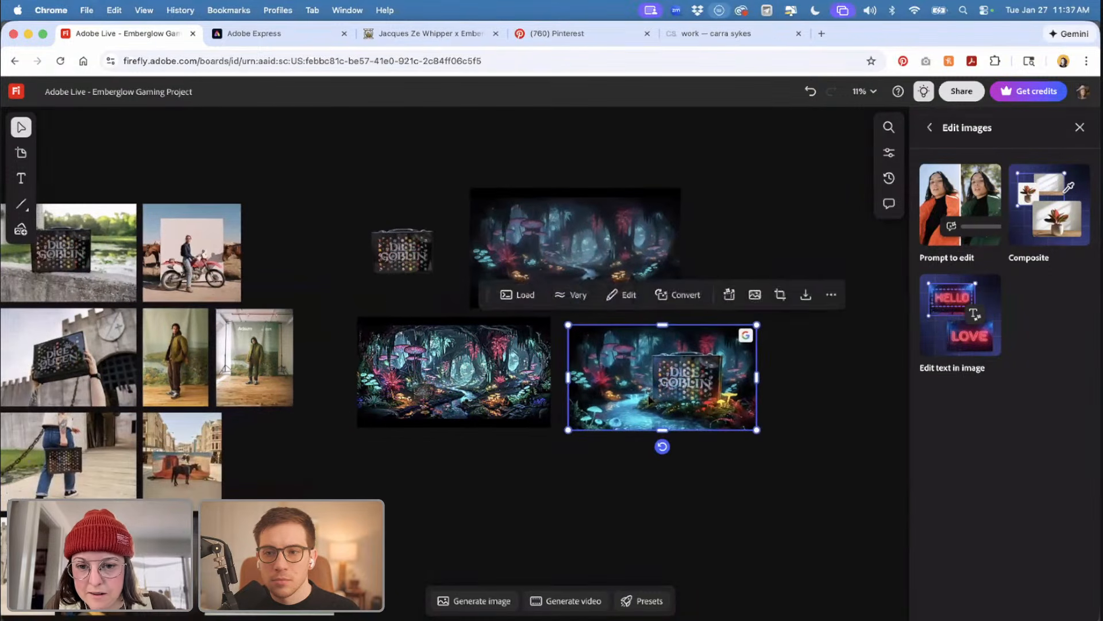
left_click_drag(630, 397, 448, 509)
left_click(450, 516)
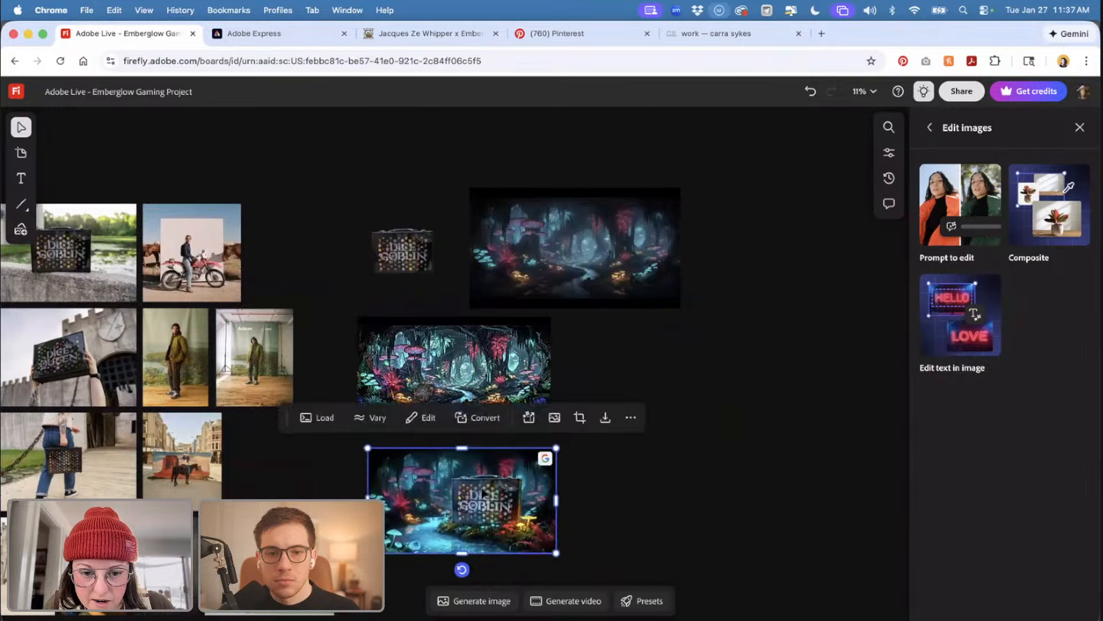
scroll(488, 488, "down", 4)
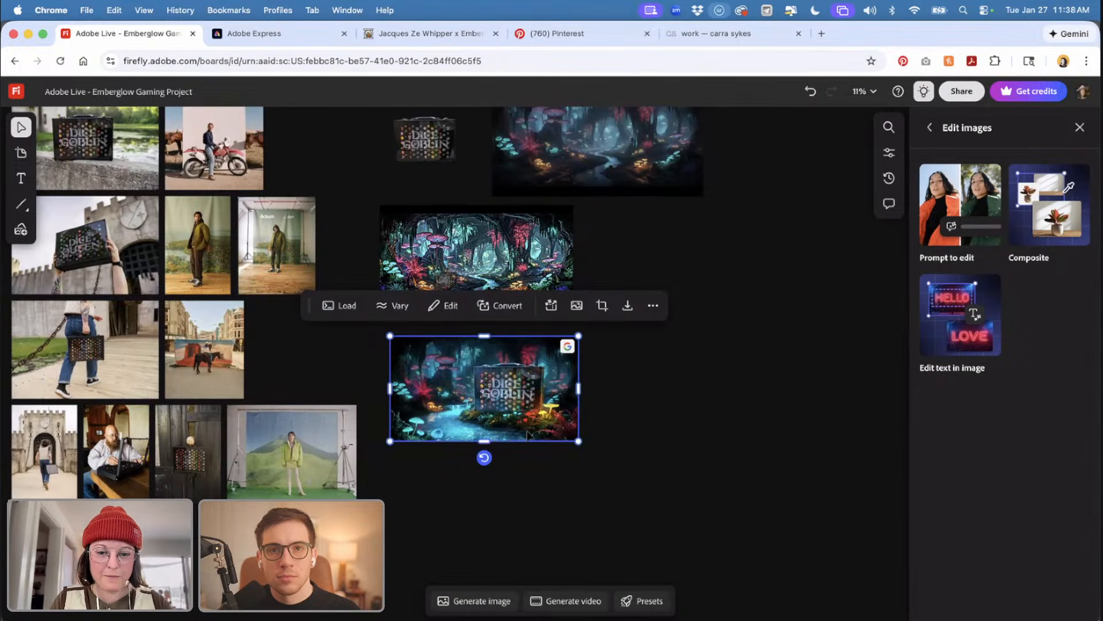
- Examine the reference photos on the board, especially the bearded man seated at the table with the open dice case
scroll(313, 397, "up", 2)
scroll(313, 396, "left", 3)
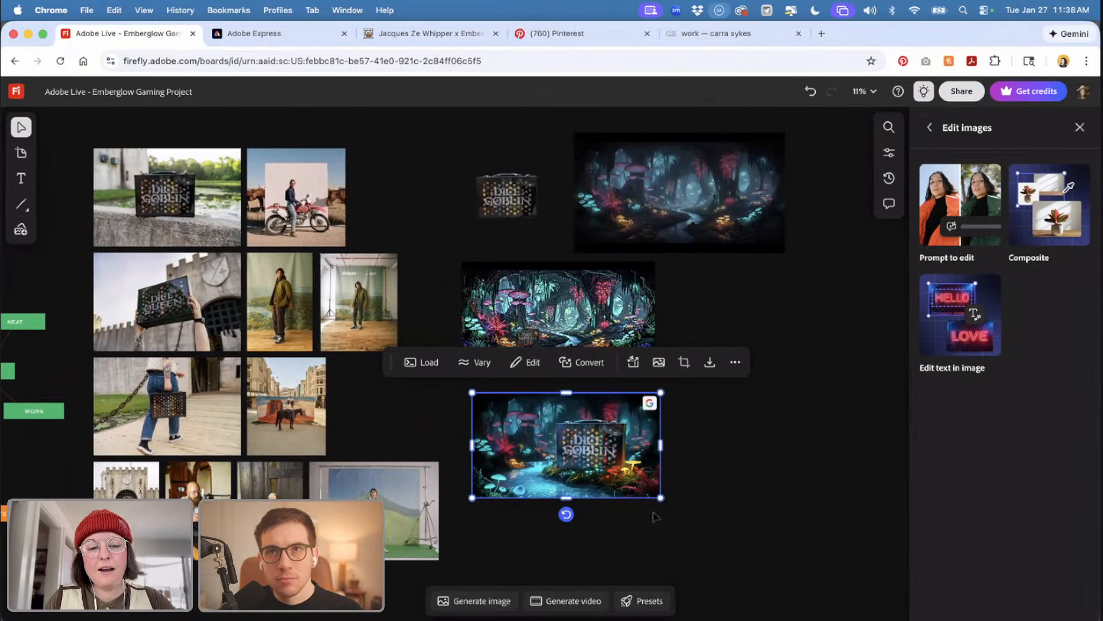
scroll(676, 533, "up", 5)
left_click(656, 522)
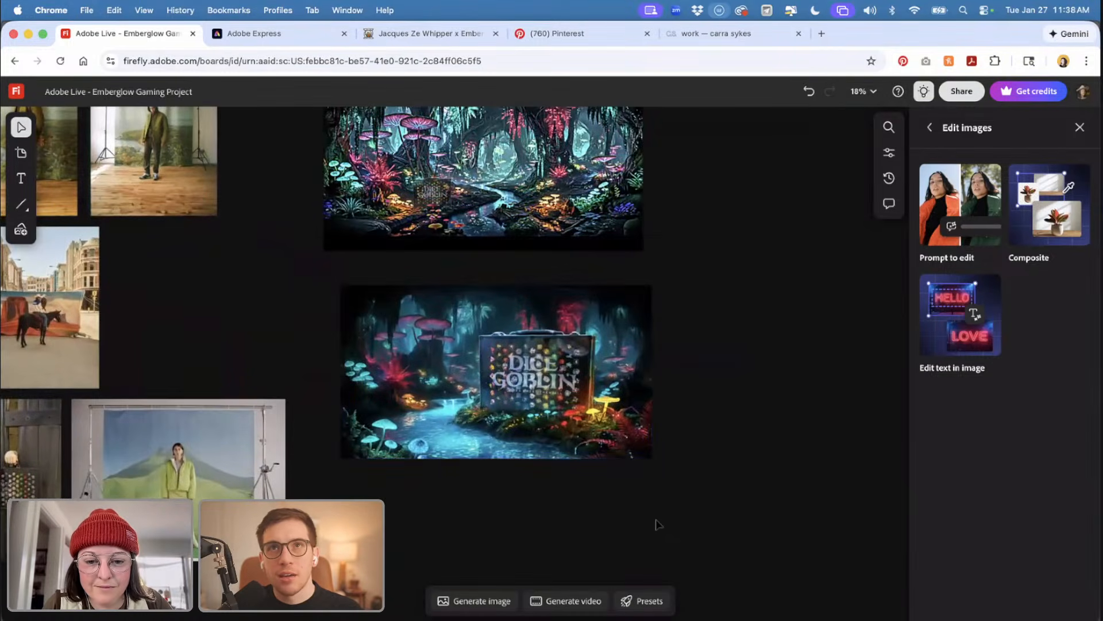
scroll(574, 515, "left", 5)
scroll(530, 509, "left", 6)
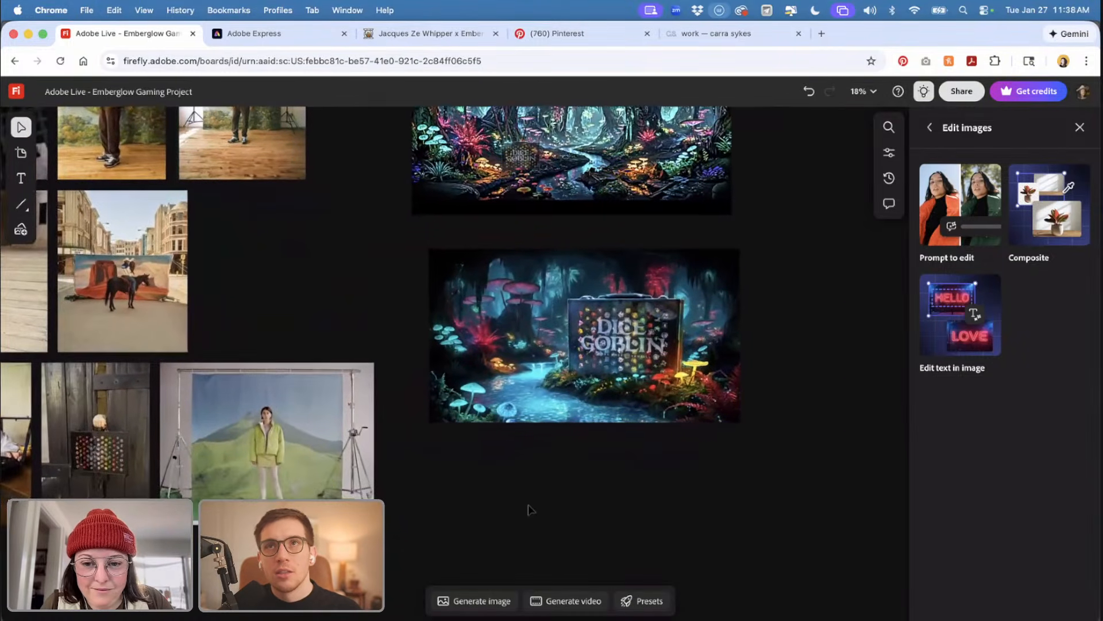
scroll(528, 509, "right", 5)
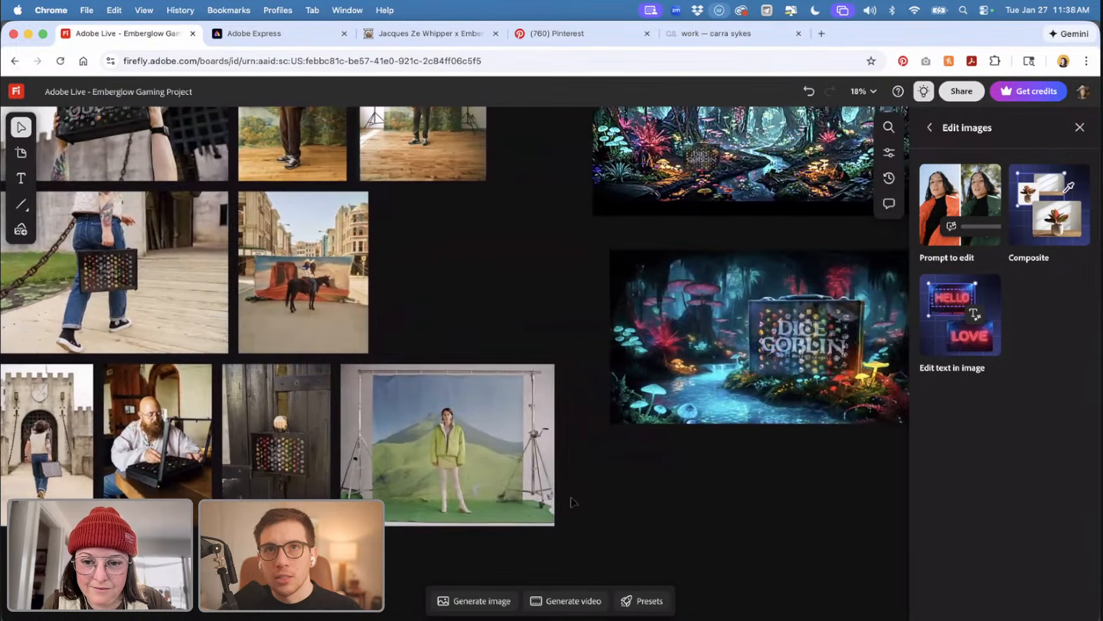
scroll(644, 386, "down", 5)
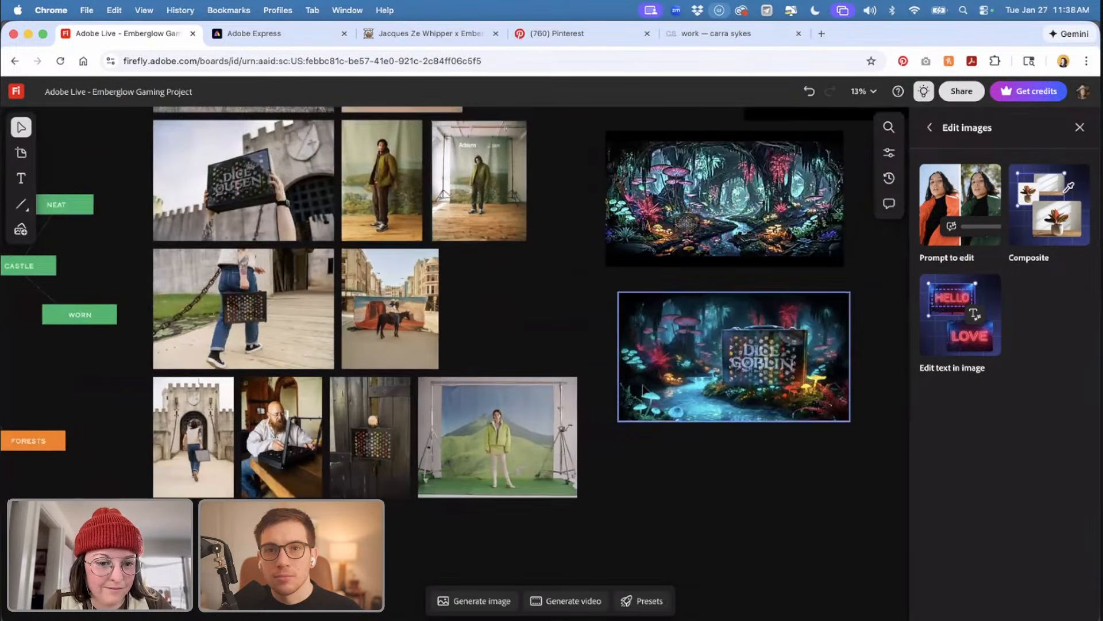
scroll(340, 428, "up", 10)
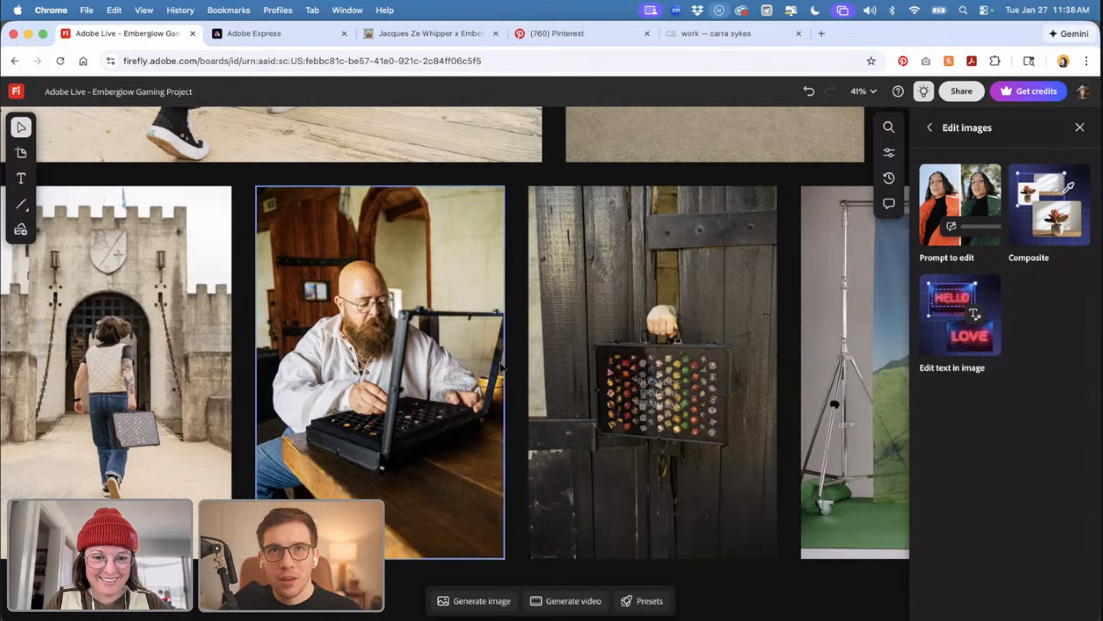
scroll(404, 430, "down", 2)
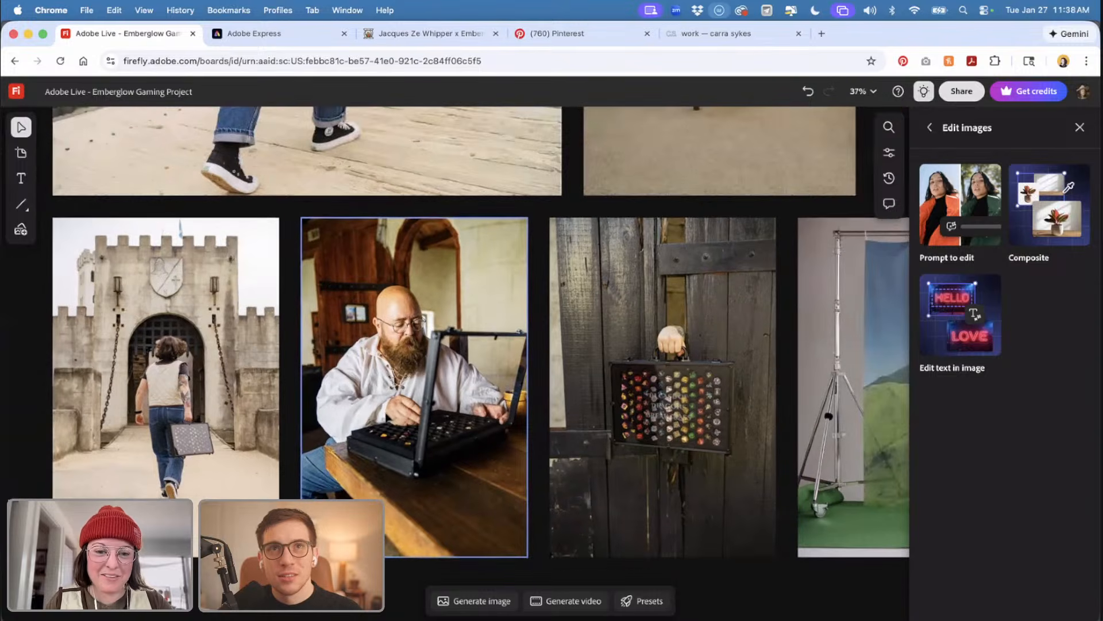
scroll(404, 444, "down", 5)
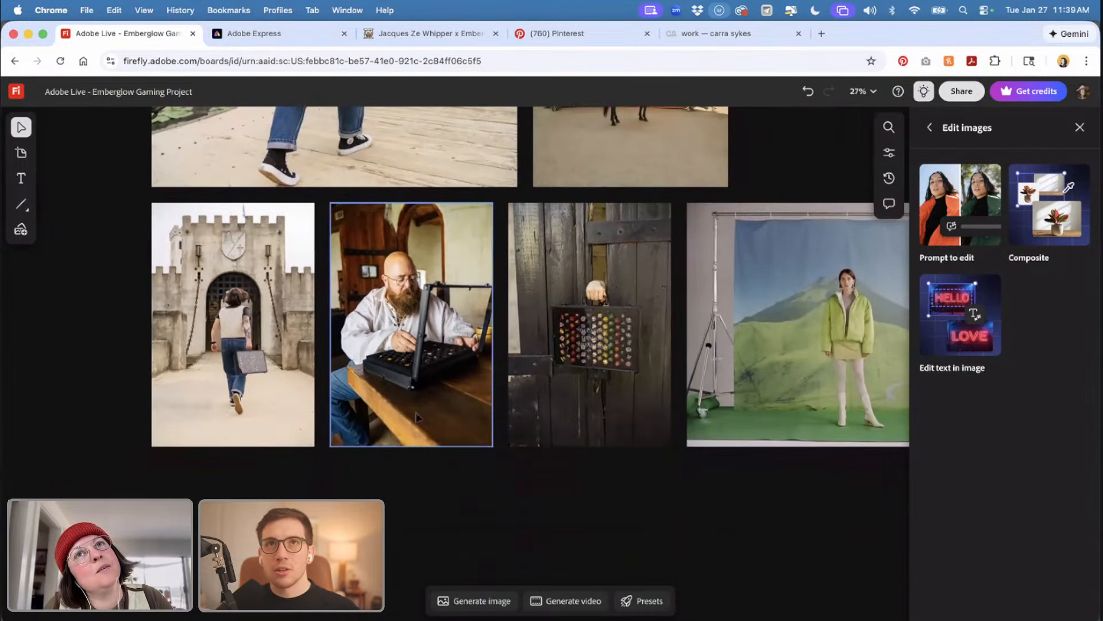
- Try to add the photo of the bearded man at the table as a reference image for image generation
left_click(418, 420)
scroll(418, 422, "down", 3)
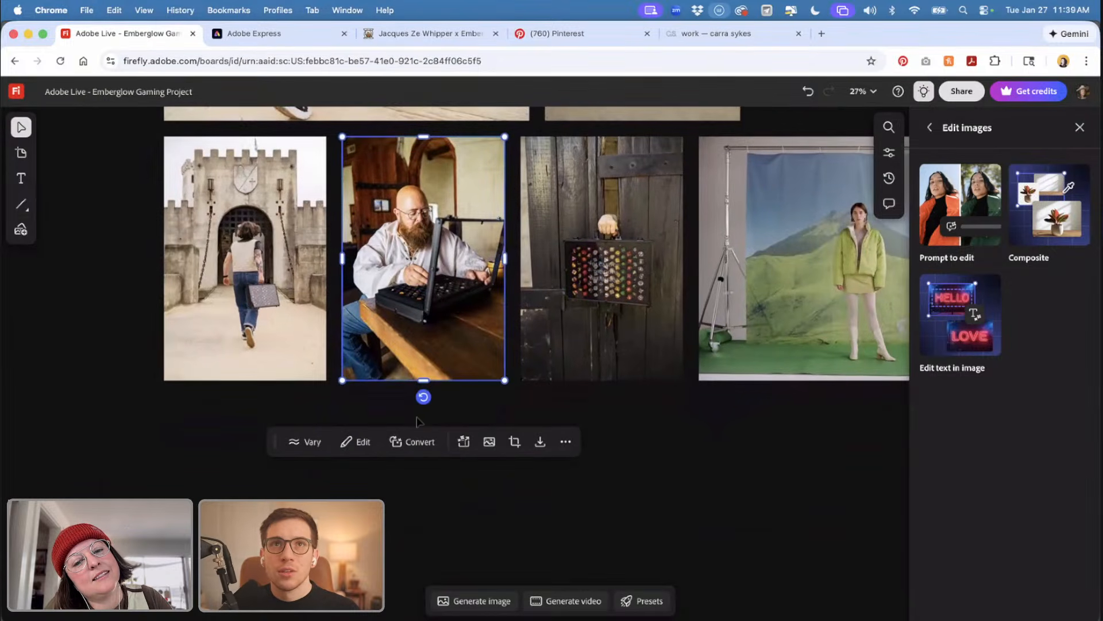
left_click(460, 600)
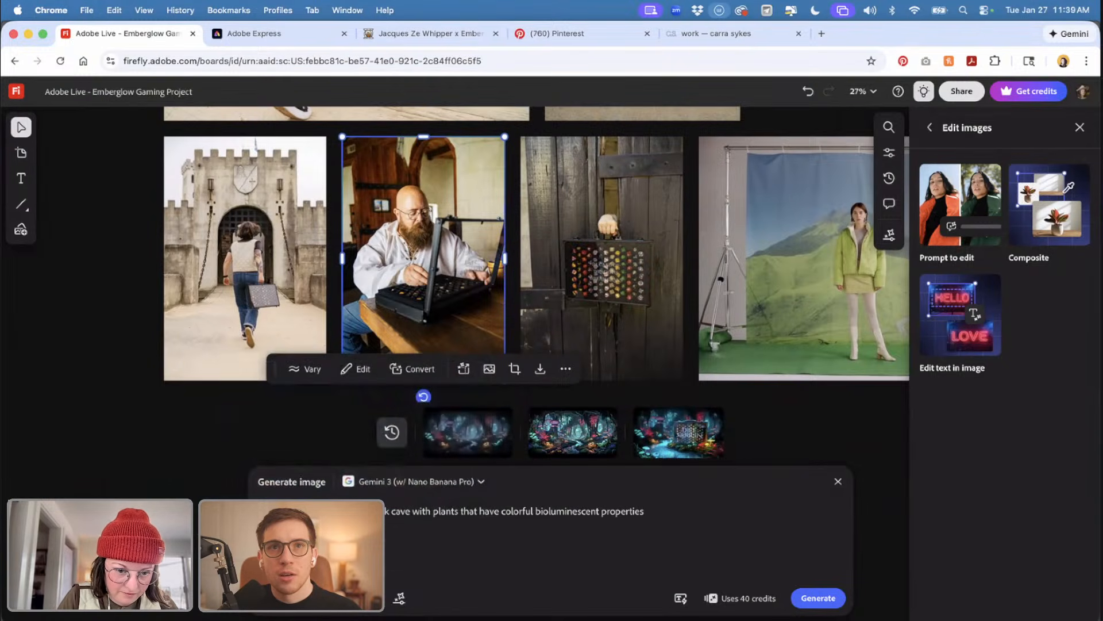
left_click(373, 599)
left_click(431, 266)
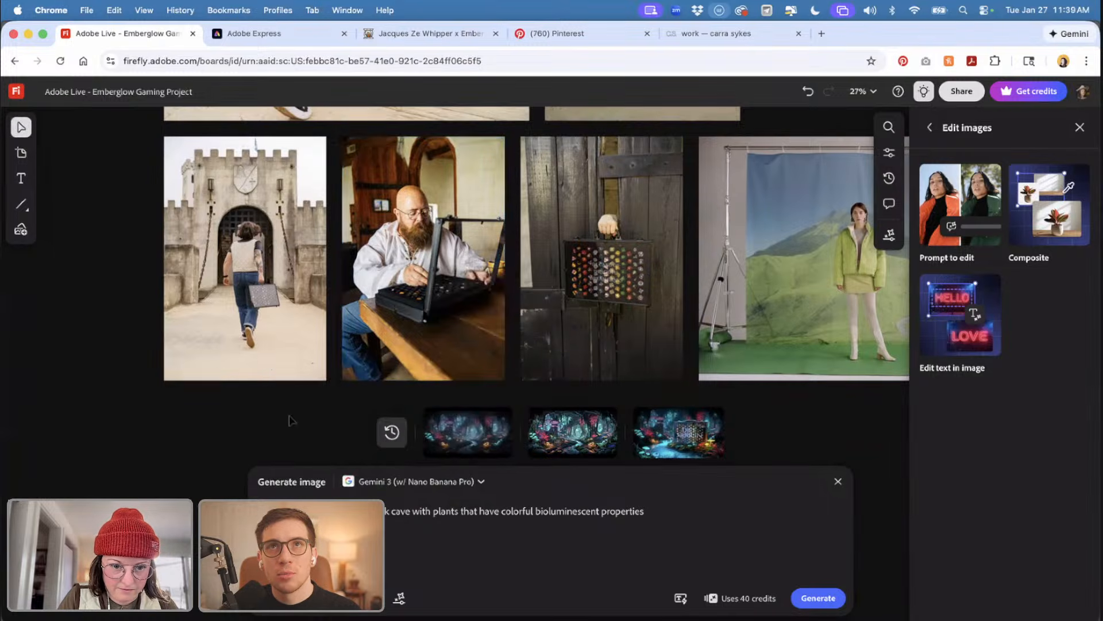
left_click(373, 598)
left_click(408, 276)
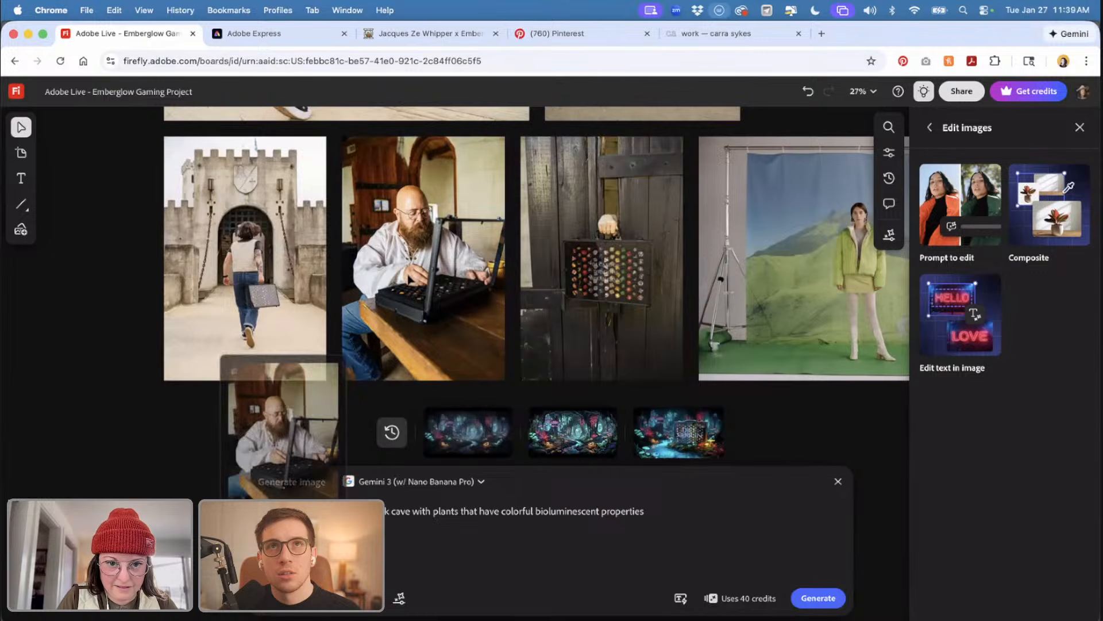
triple_click(408, 510)
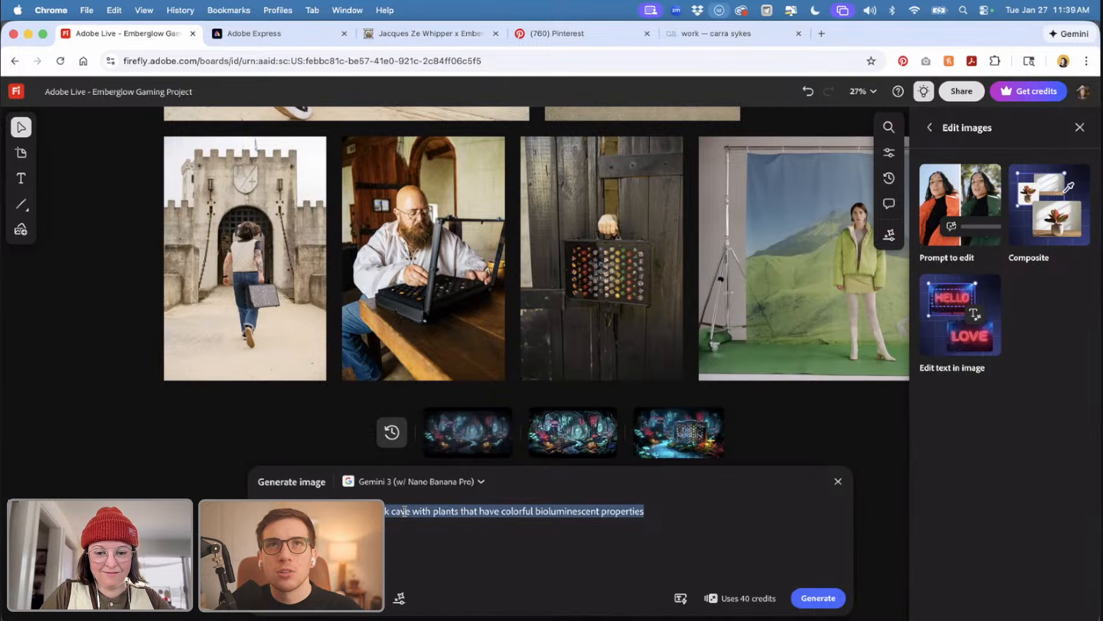
- Review the extra options for the photo of the bearded man and try varying it with Keep subject
left_click(448, 258)
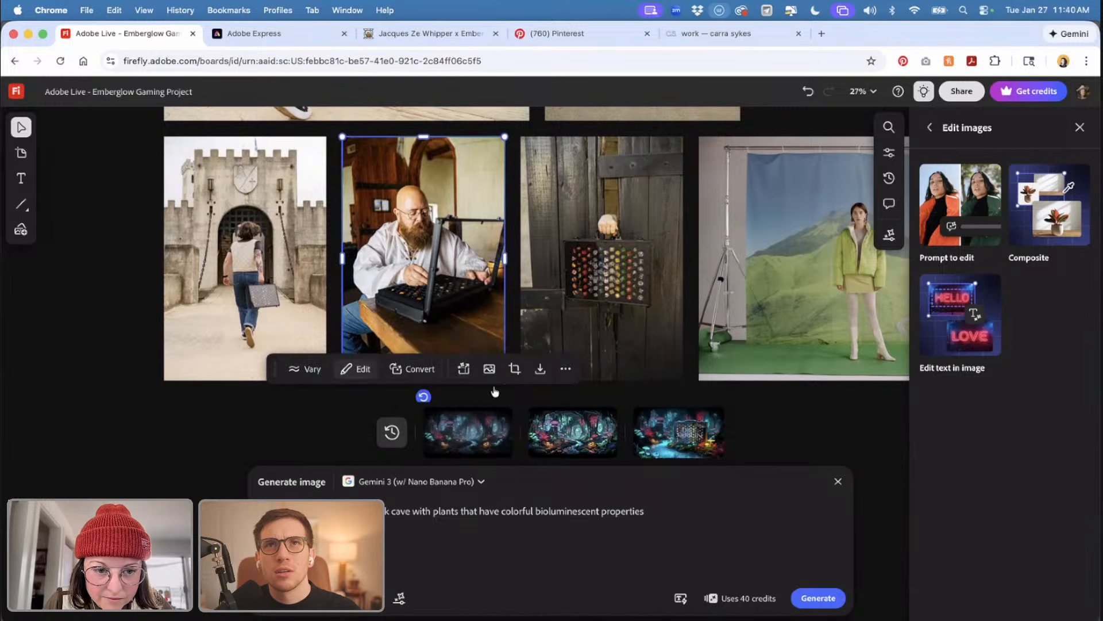
left_click(565, 369)
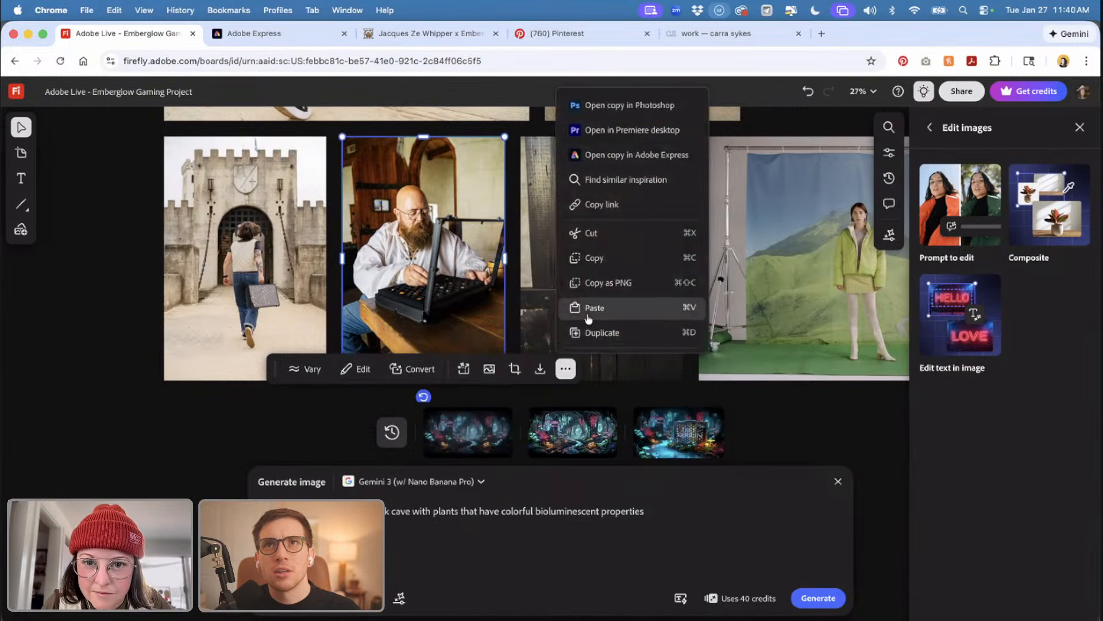
scroll(589, 319, "down", 5)
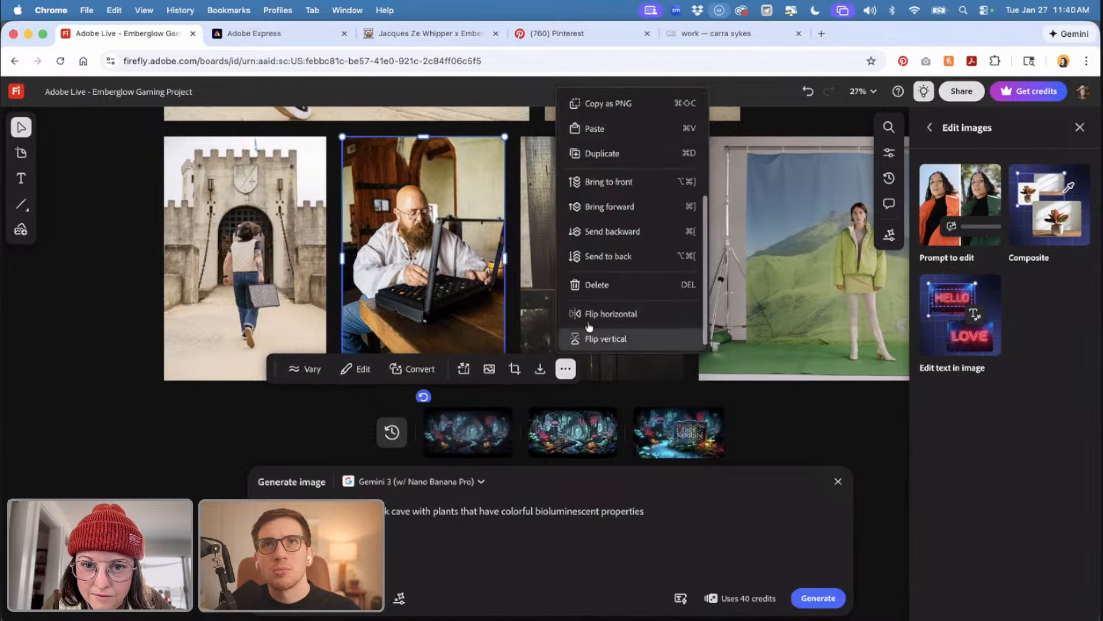
scroll(588, 325, "up", 5)
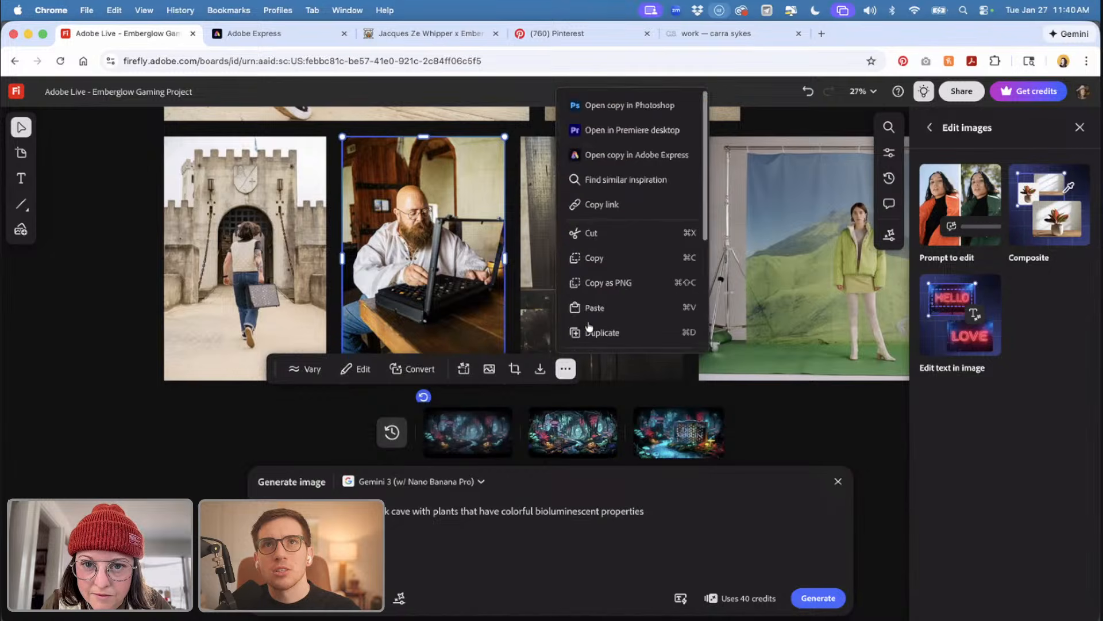
left_click(302, 373)
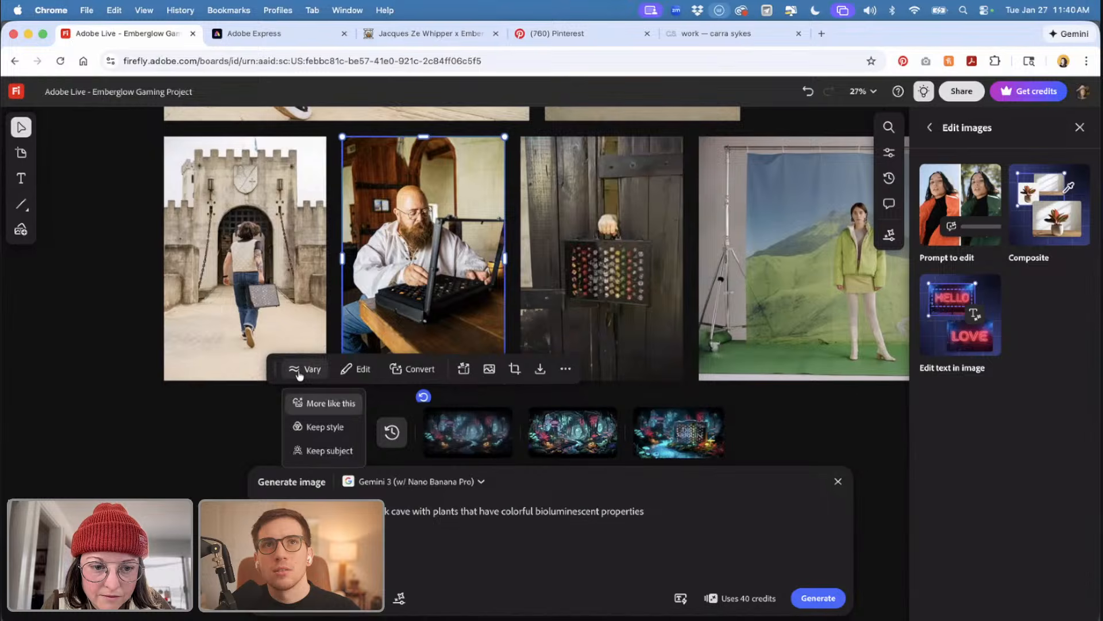
left_click(325, 452)
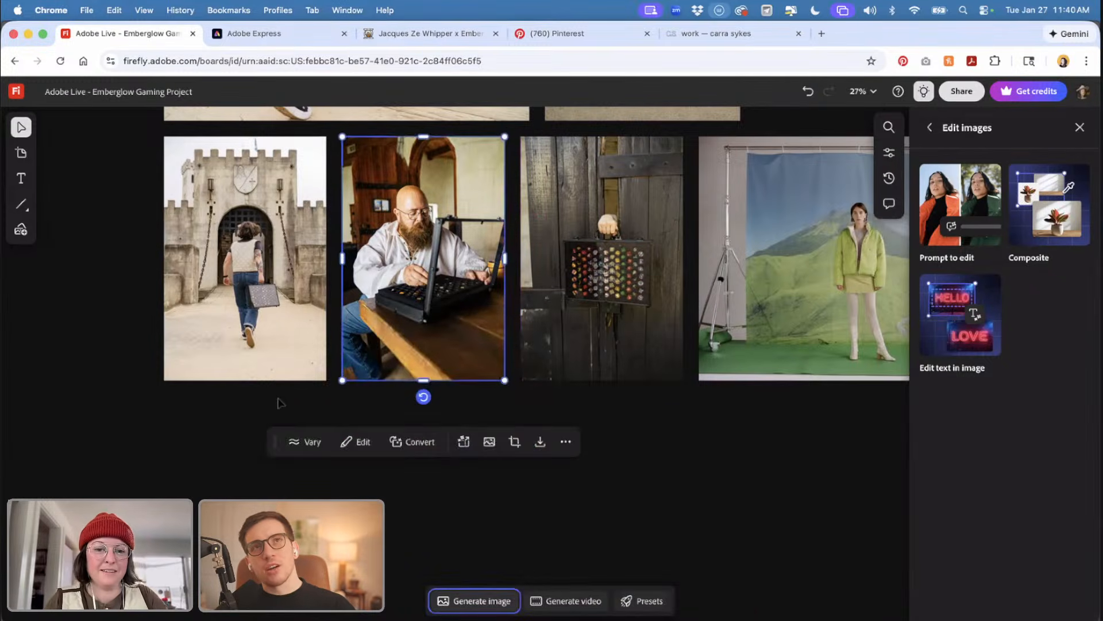
scroll(278, 399, "down", 3)
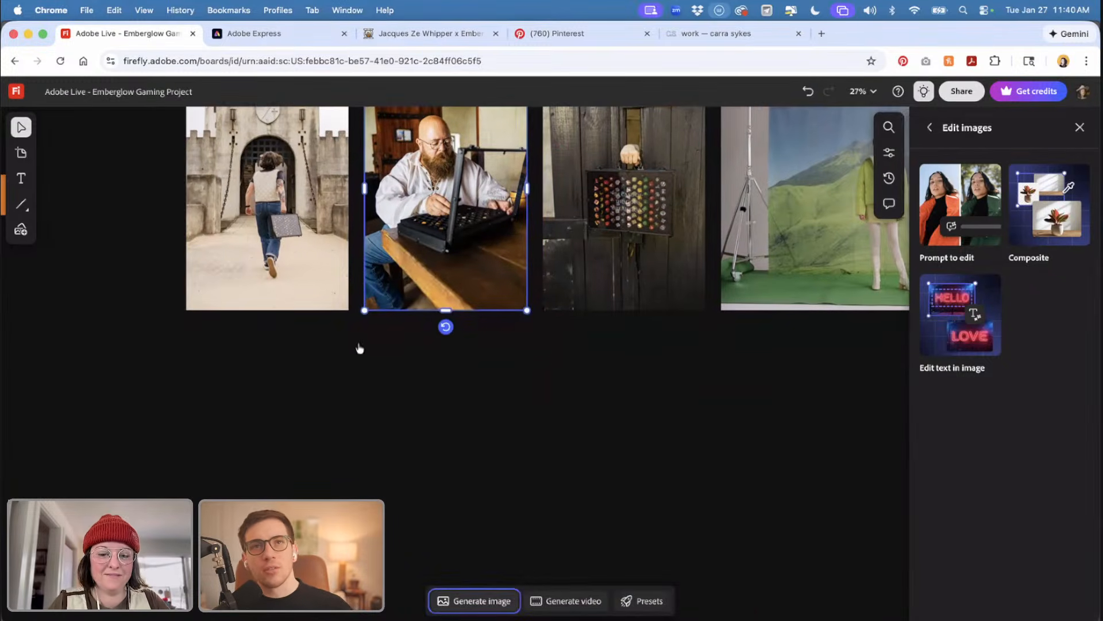
- Start image generation from the selected photo of the bearded man and replace the cave prompt with wording about something "spilling out in light"
left_click(465, 602)
scroll(177, 490, "down", 1)
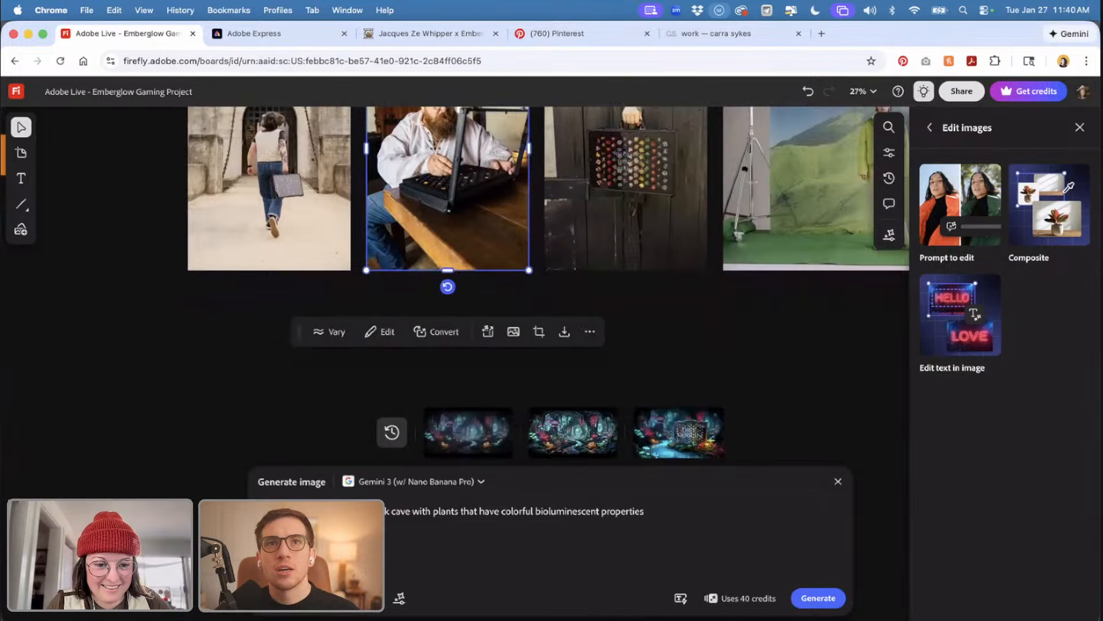
key("super+a")
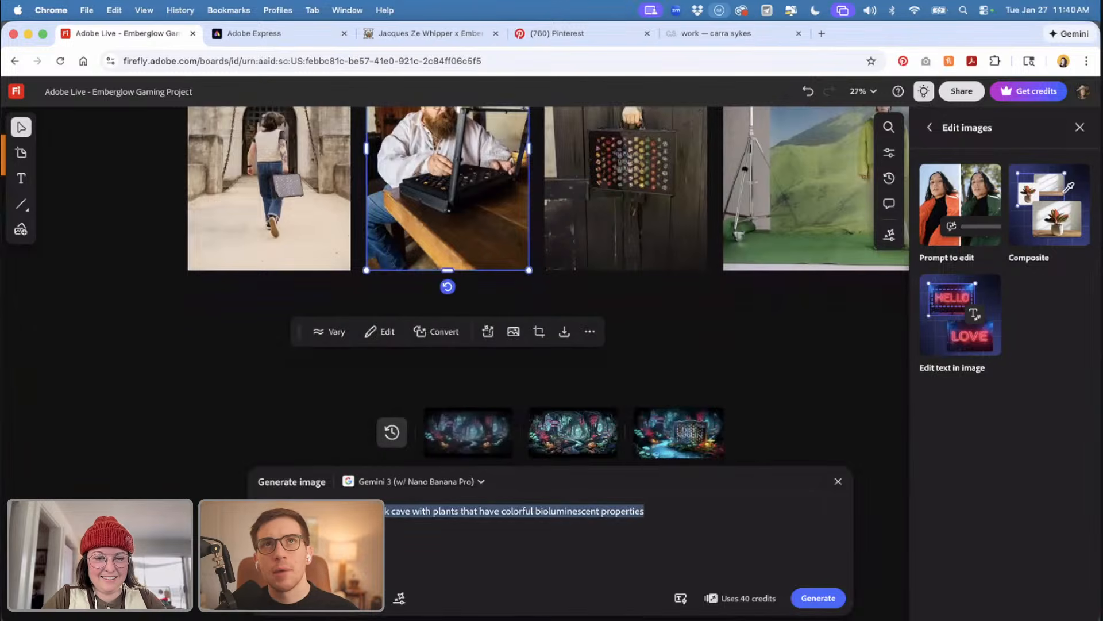
key("BackSpace")
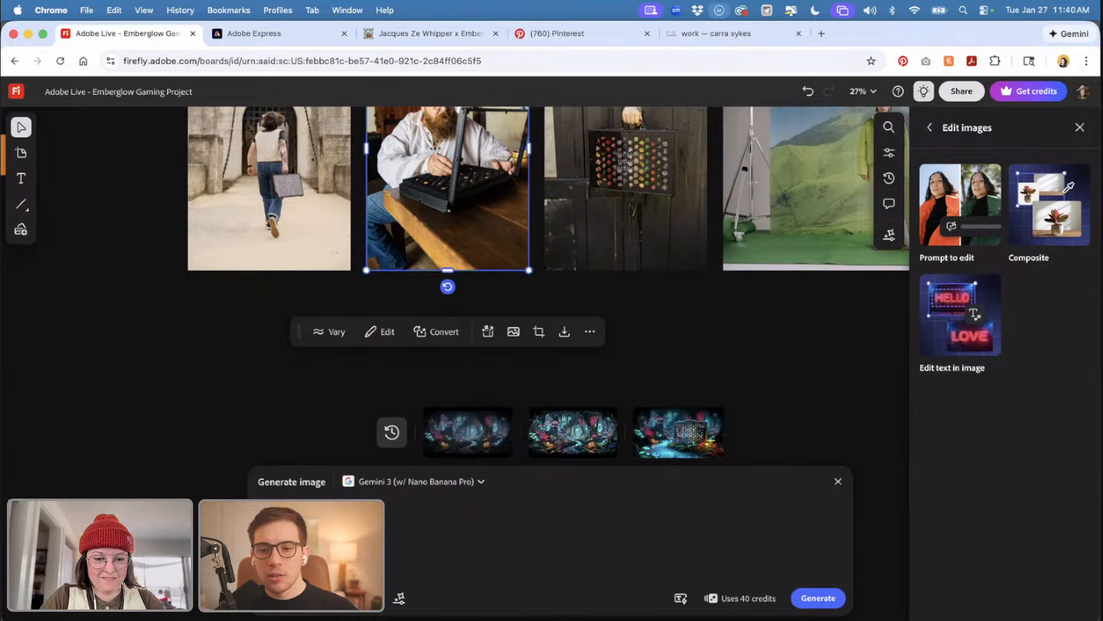
type("spilling out in ")
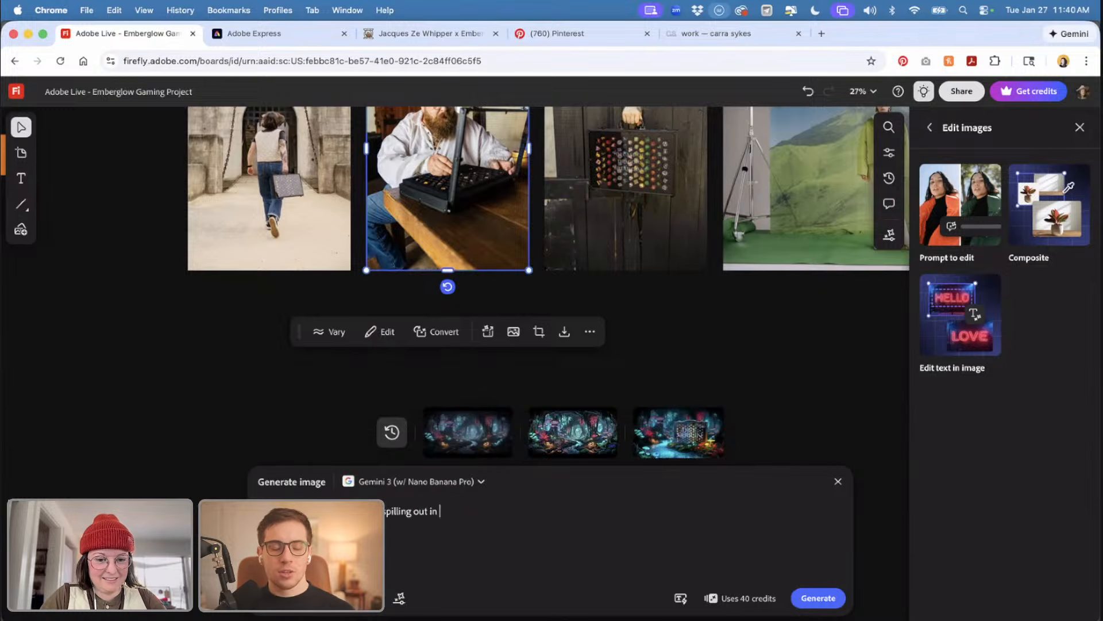
type("light from")
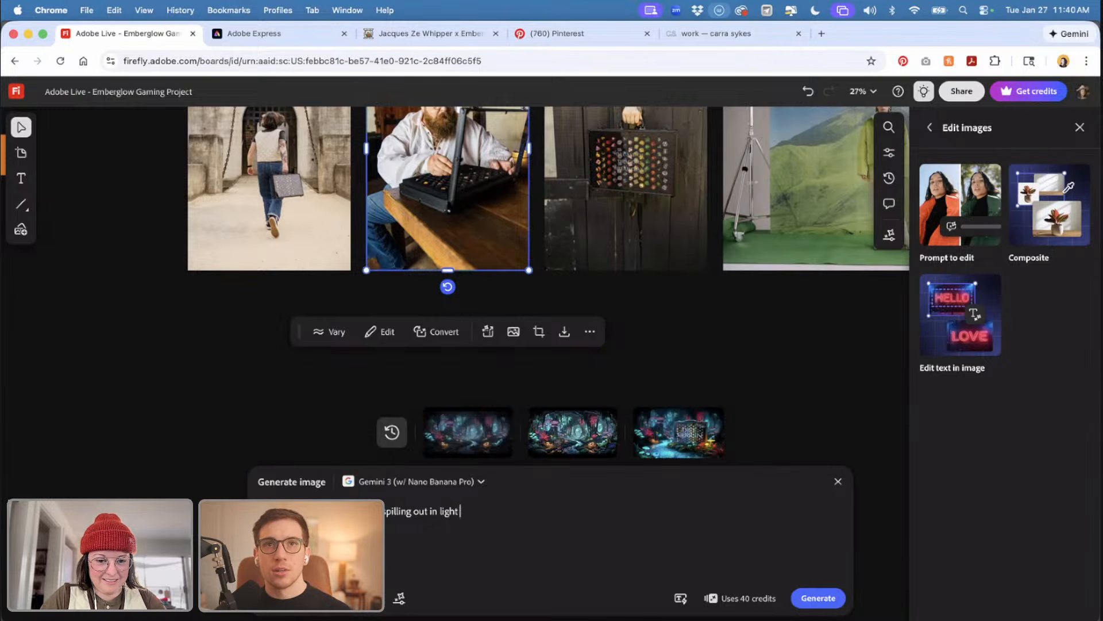
- Reword the prompt so that it describes a "fantastical world spilling out in light form"
key("BackSpace")
key("BackSpace")
key("BackSpace")
key("BackSpace")
key("BackSpace")
key("BackSpace")
key("BackSpace")
key("BackSpace")
key("BackSpace")
key("BackSpace")
key("BackSpace")
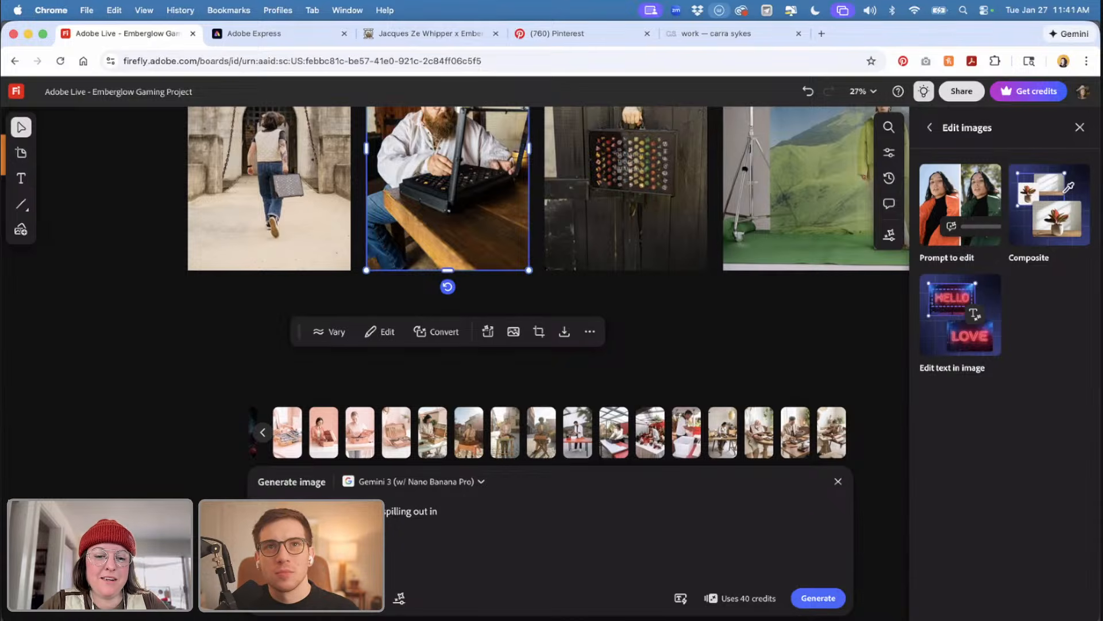
type("world")
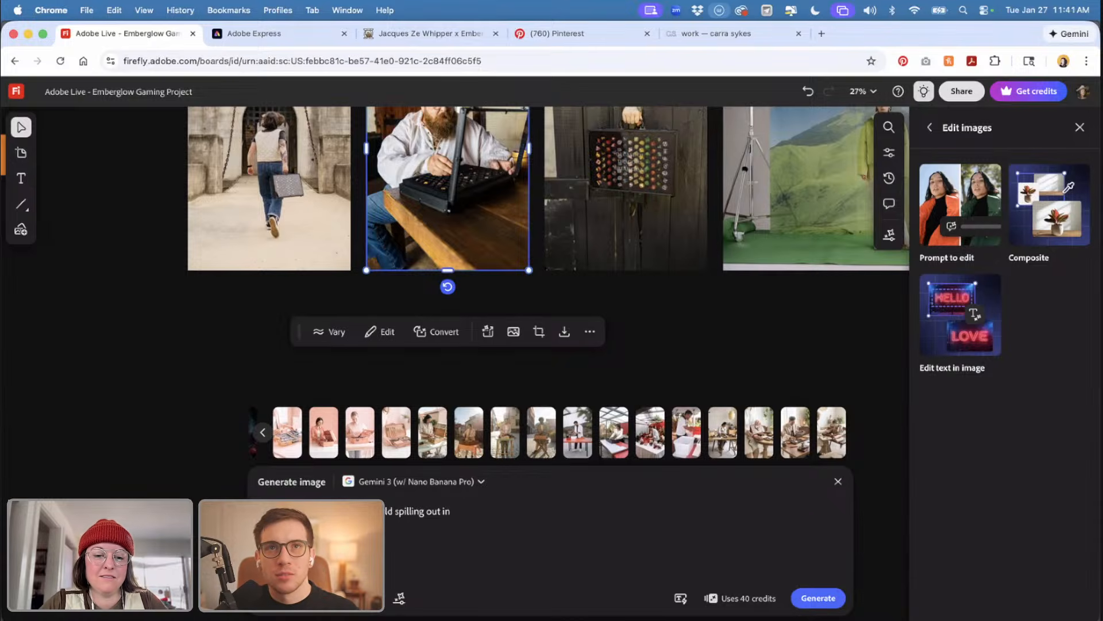
key("BackSpace")
key("BackSpace")
key("BackSpace")
key("BackSpace")
key("BackSpace")
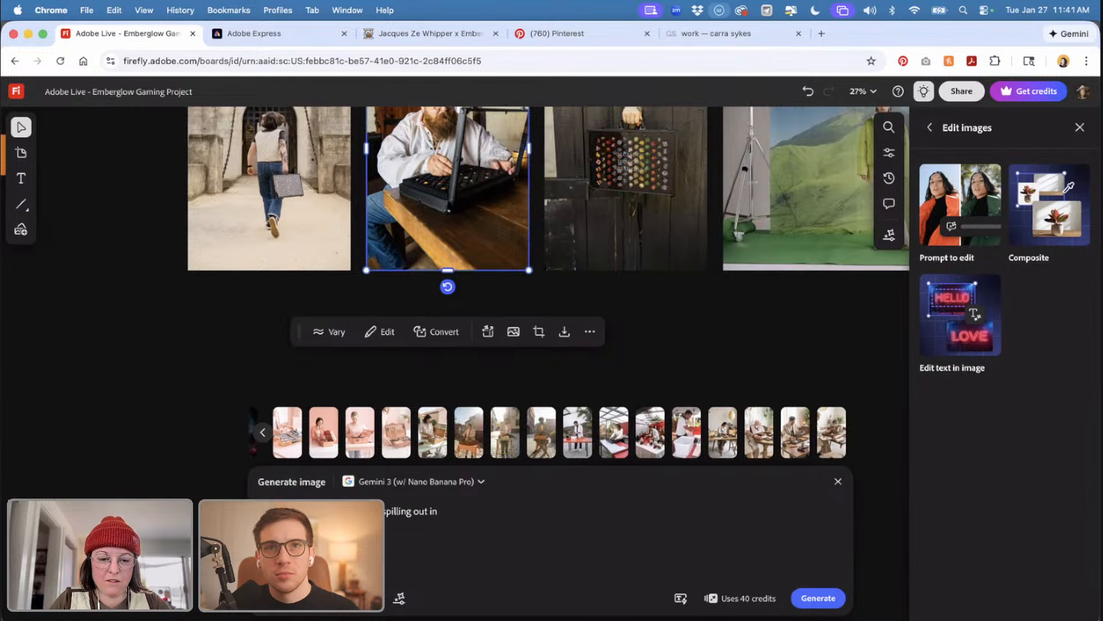
type("light form")
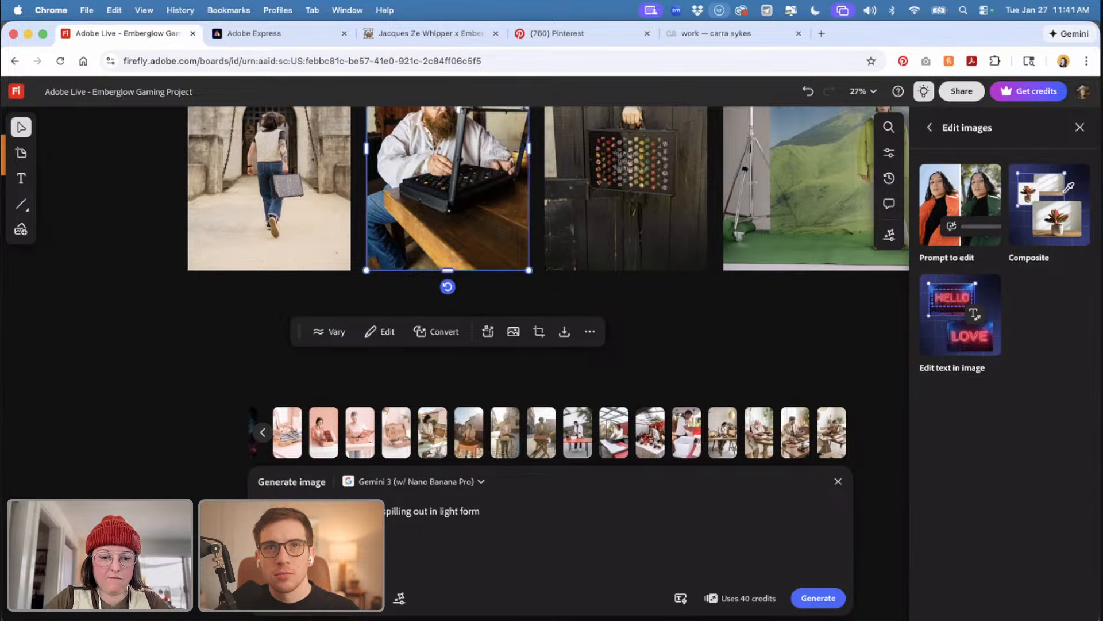
type("fantastical")
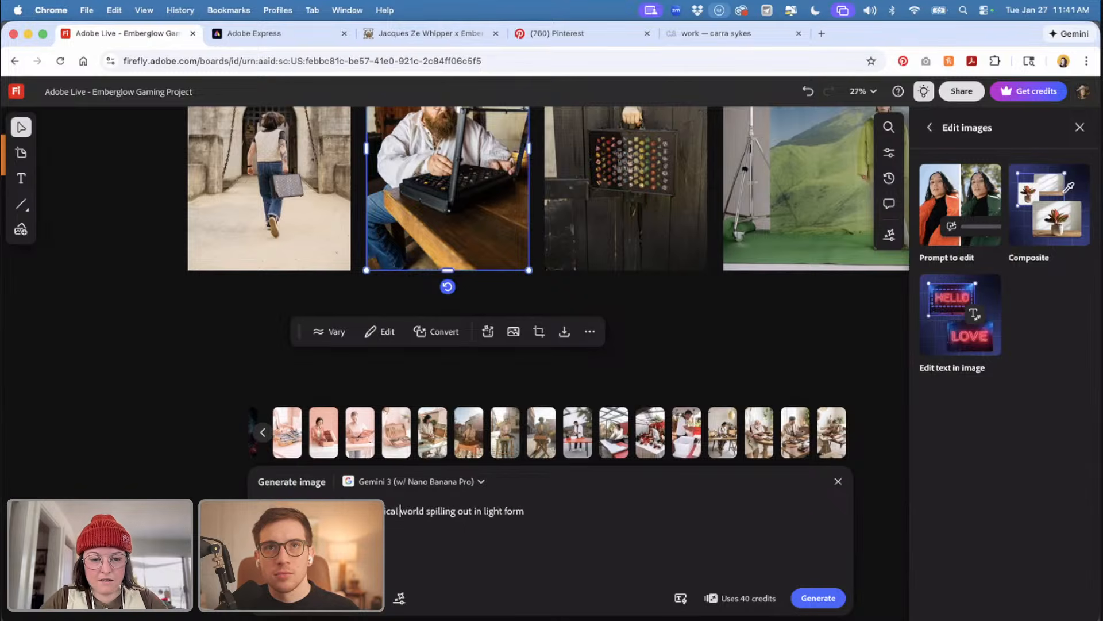
- Add "in a snowy forest" to the end of the prompt and generate the image with Gemini 3 (w/ Nano Banana Pro)
left_click(529, 511)
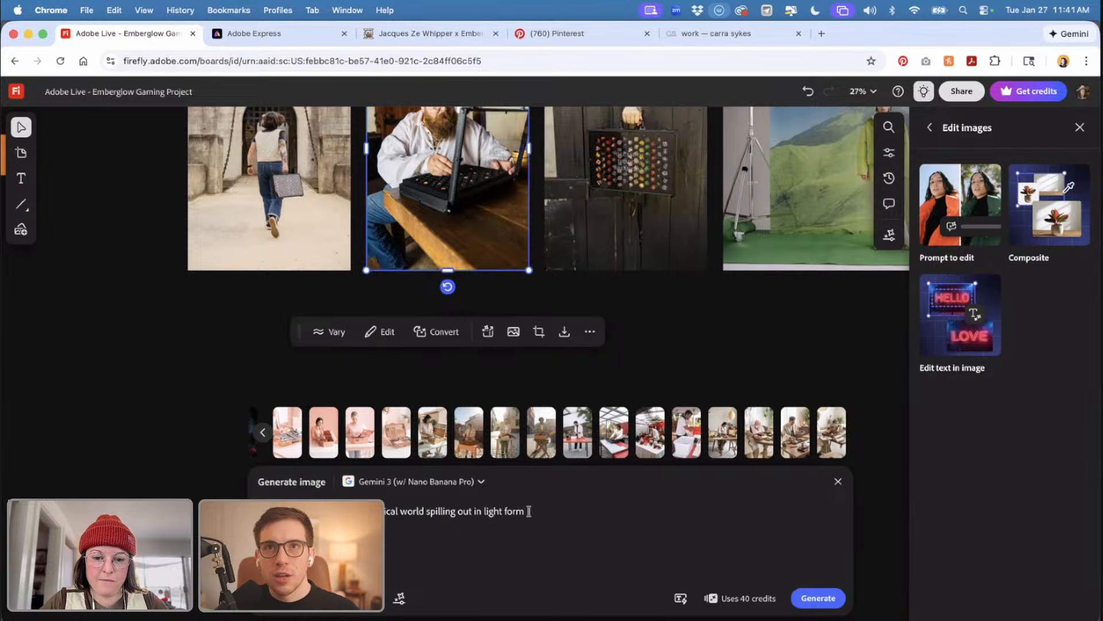
type("in light form")
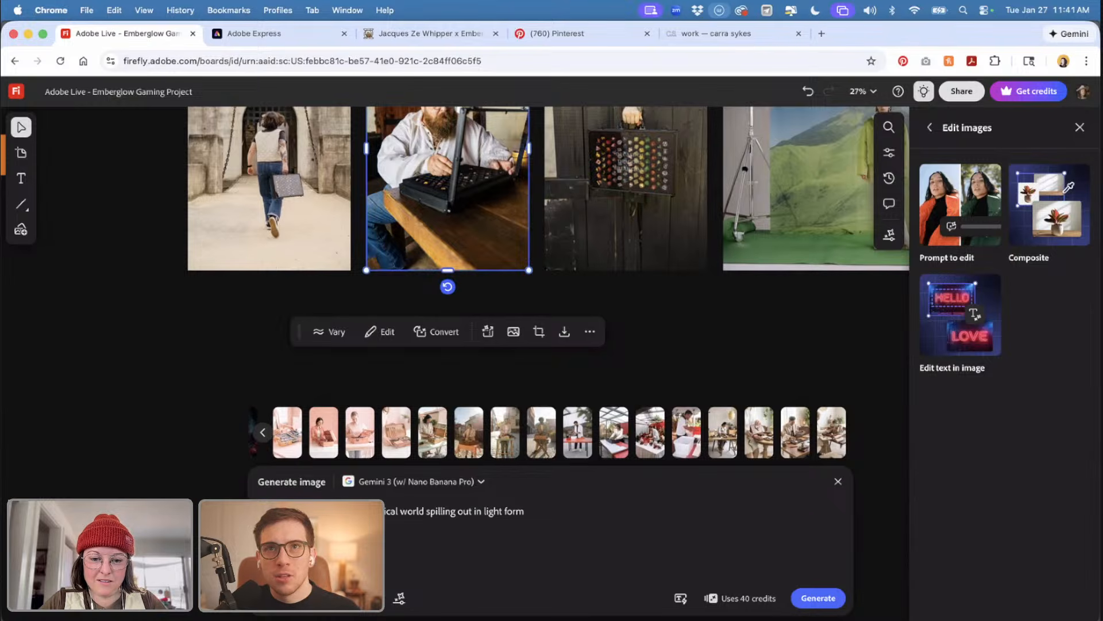
type(" in")
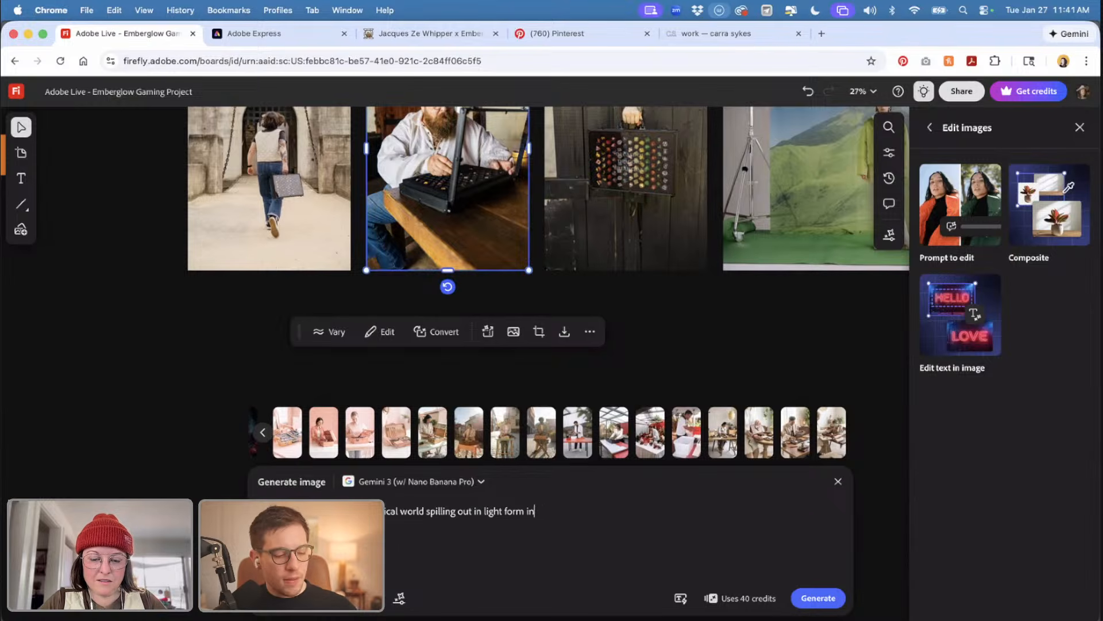
type(" a snowy forest")
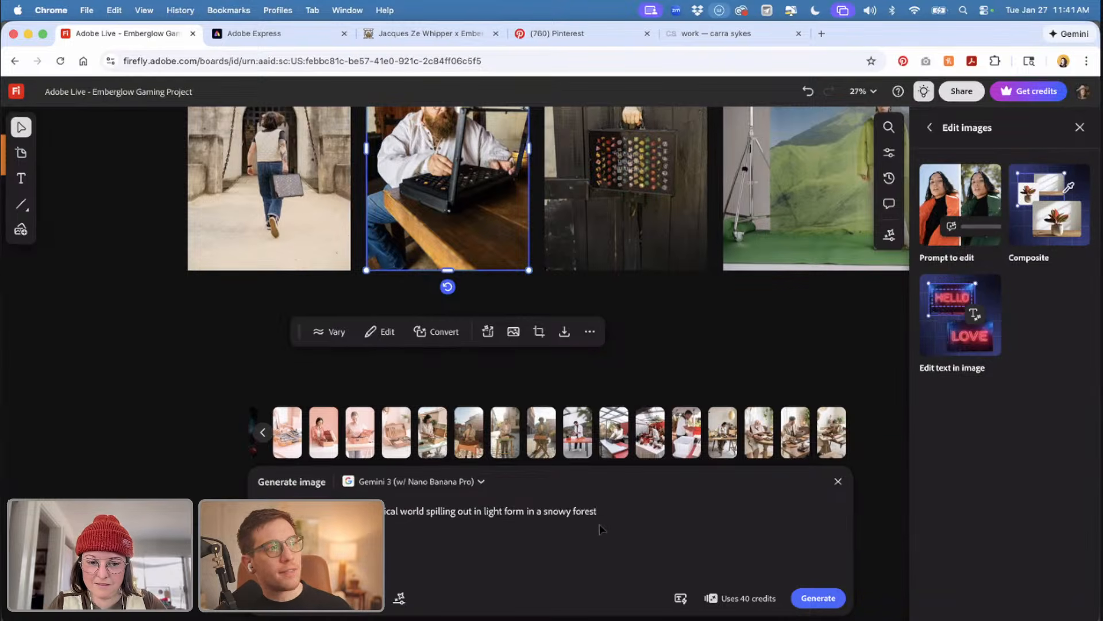
left_click(807, 598)
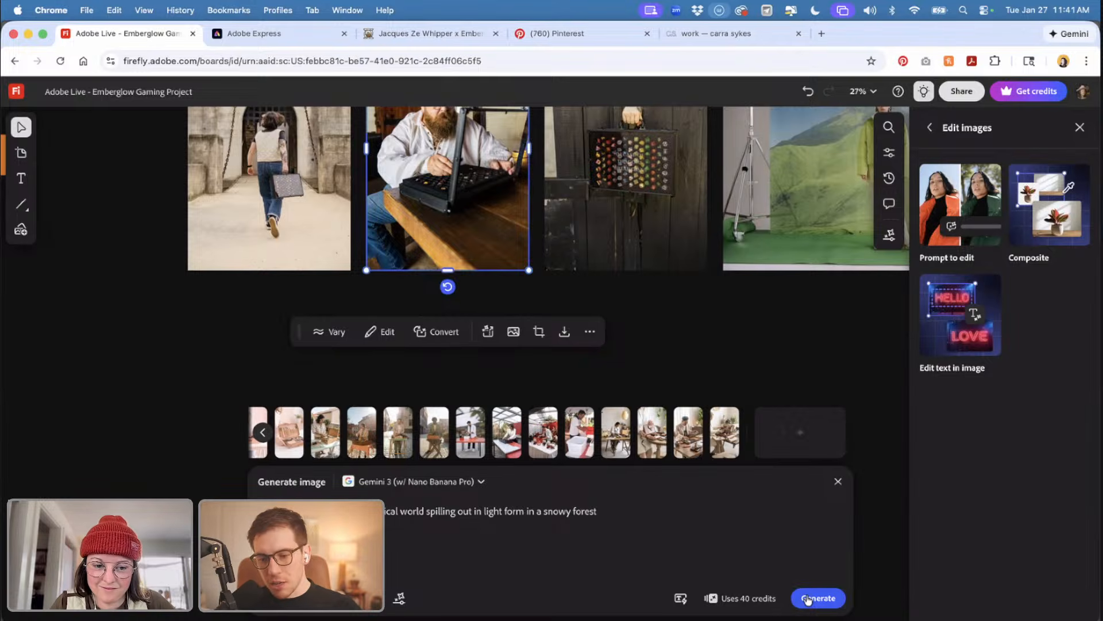
scroll(704, 325, "down", 3)
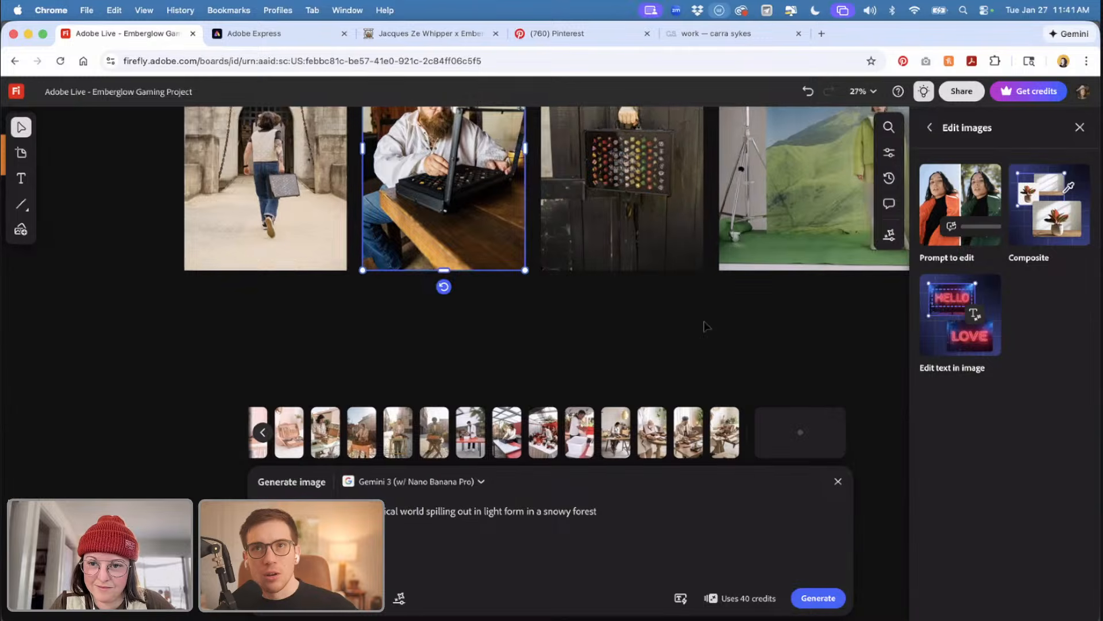
left_click(706, 326)
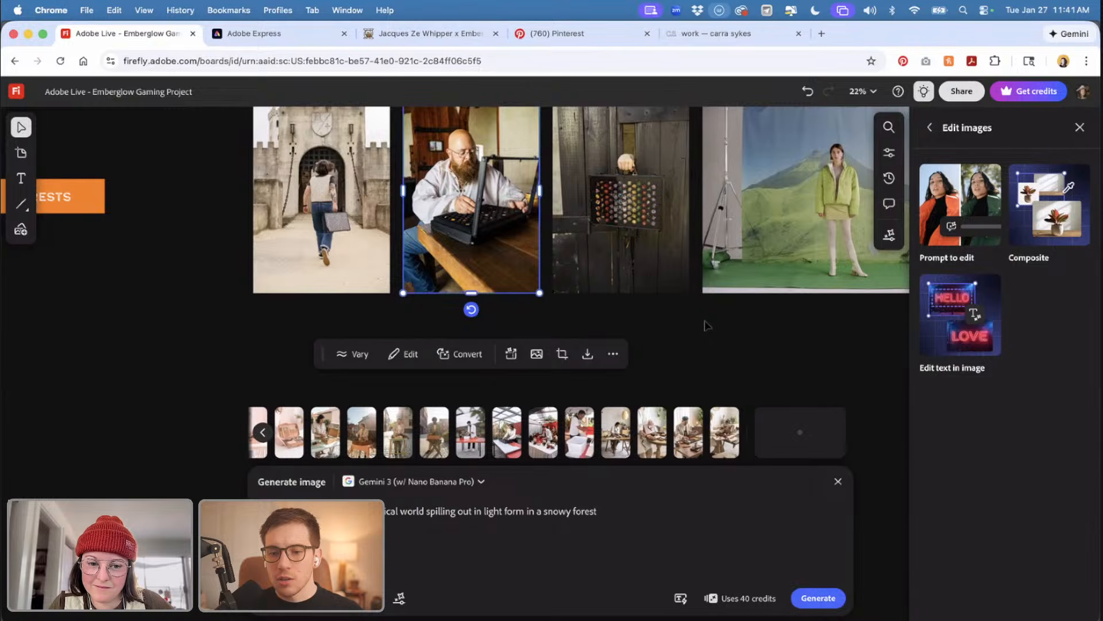
scroll(705, 323, "right", 2)
scroll(705, 323, "left", 1)
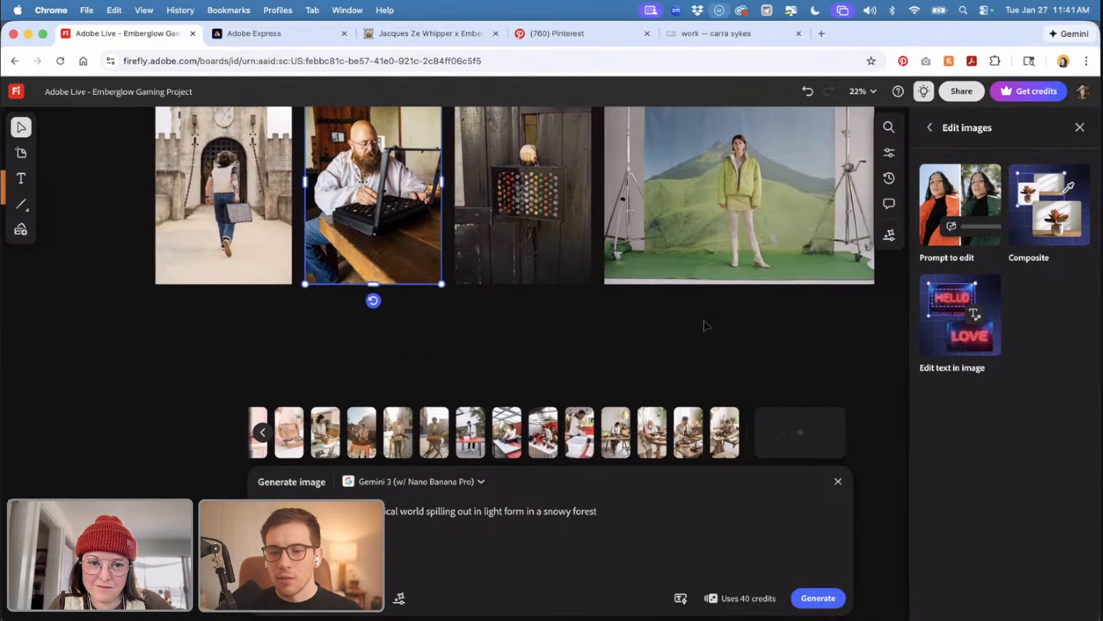
- Switch to Adobe Express and start a new blank landscape design in the 16:9 format
left_click(306, 35)
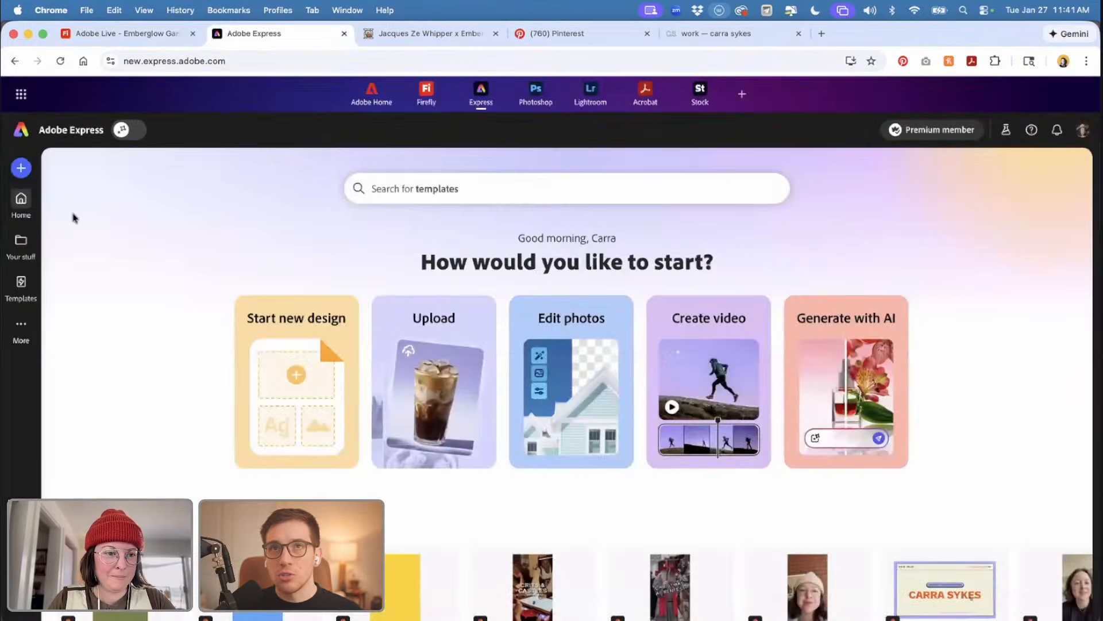
left_click(22, 168)
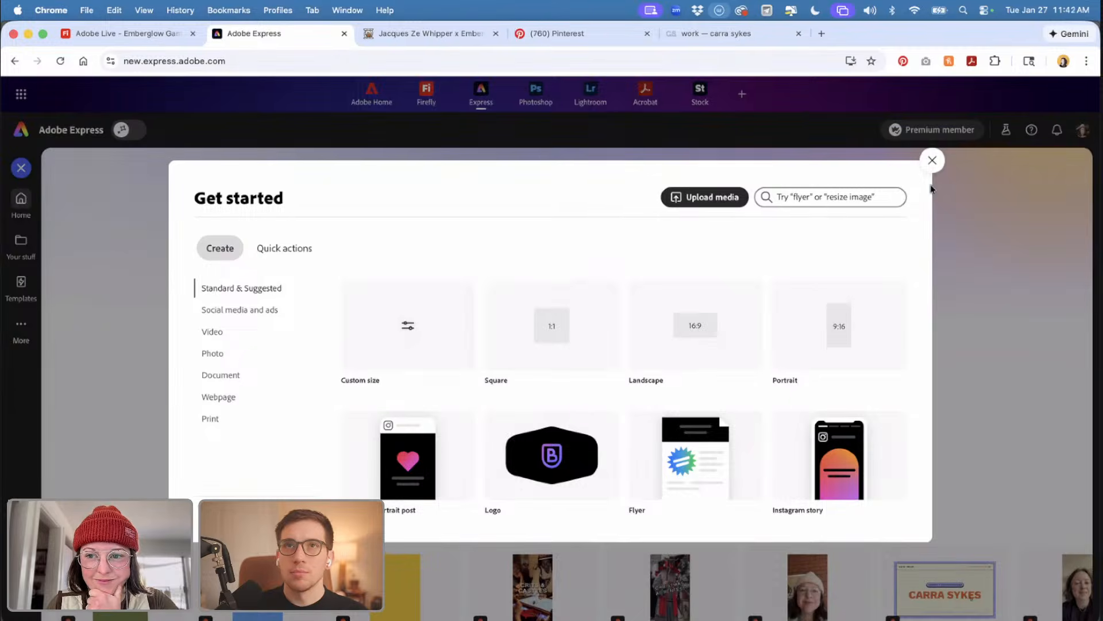
left_click(933, 161)
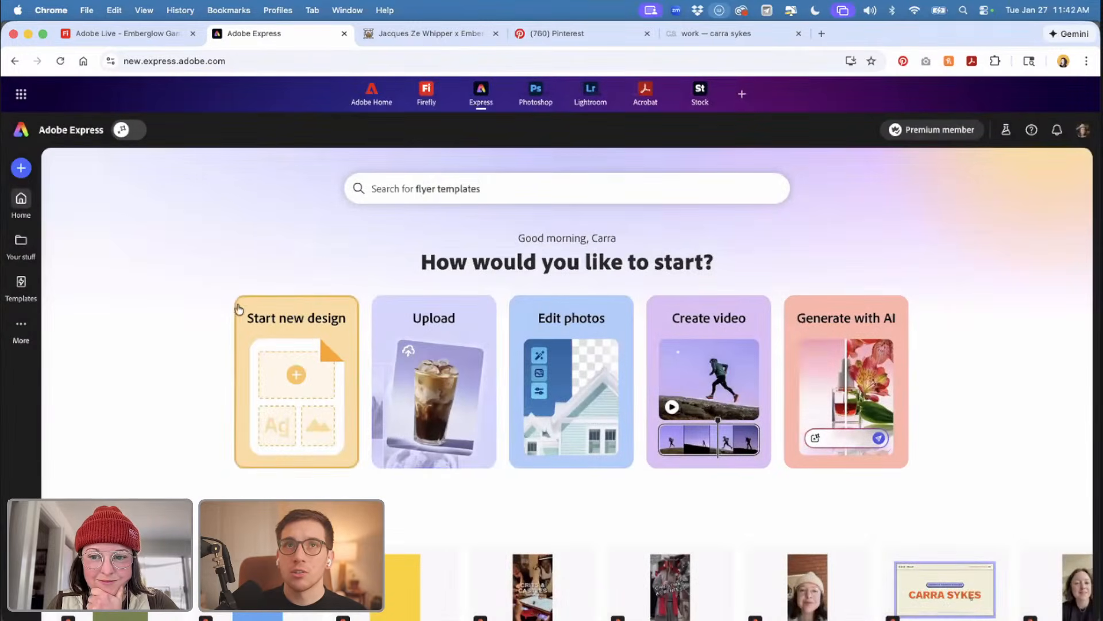
left_click(279, 331)
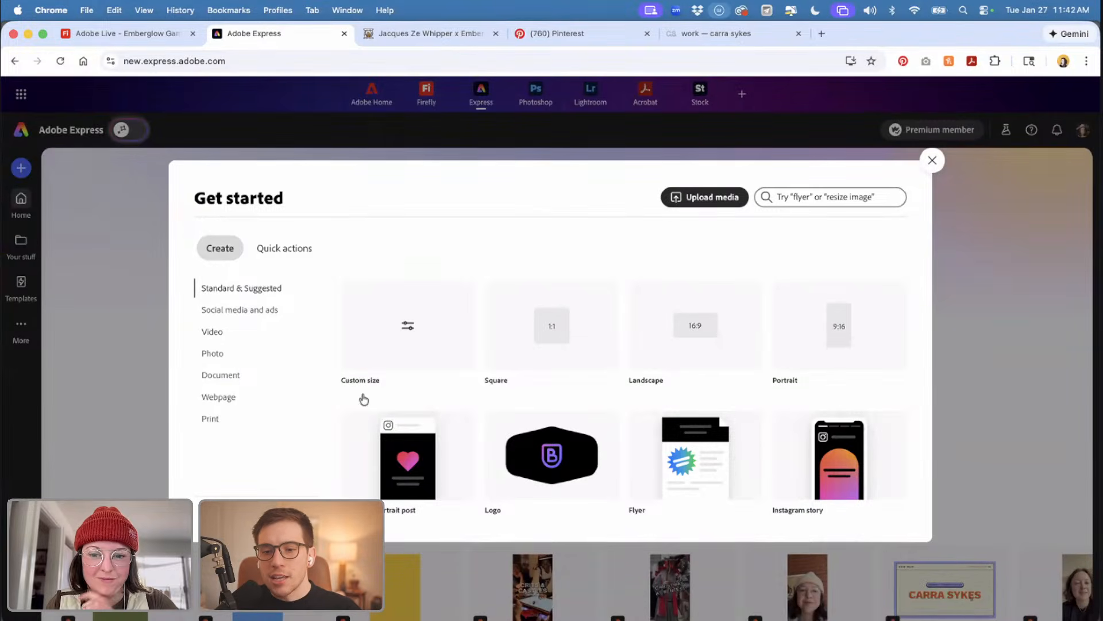
left_click(690, 359)
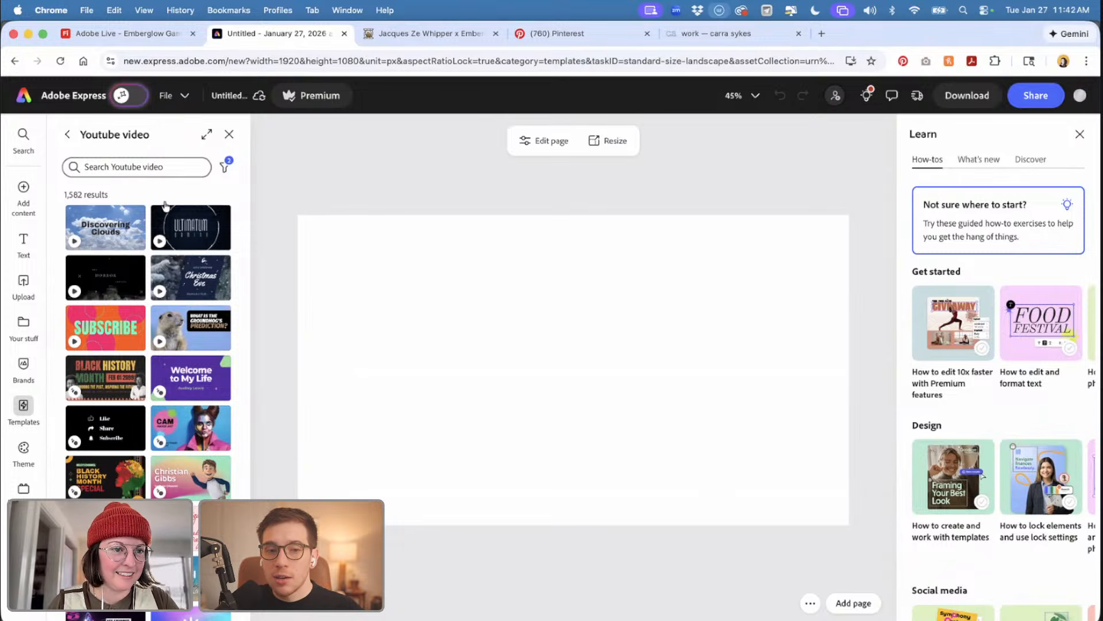
- Look through the template suggestions for the landscape design, including the YouTube video templates and the general template categories
left_click(229, 134)
left_click(28, 136)
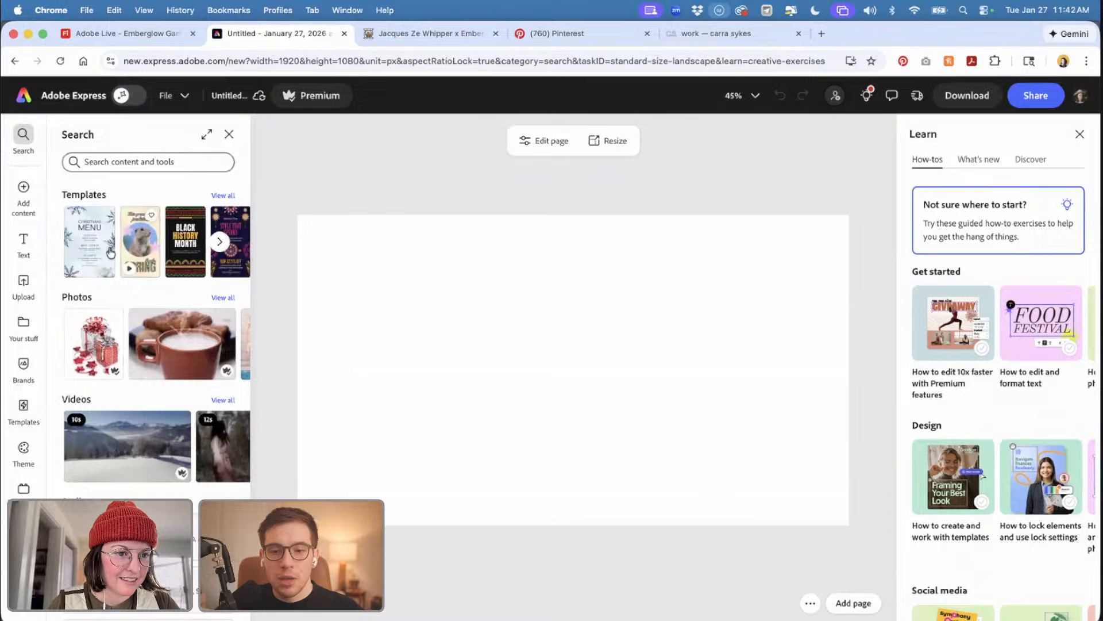
left_click(224, 196)
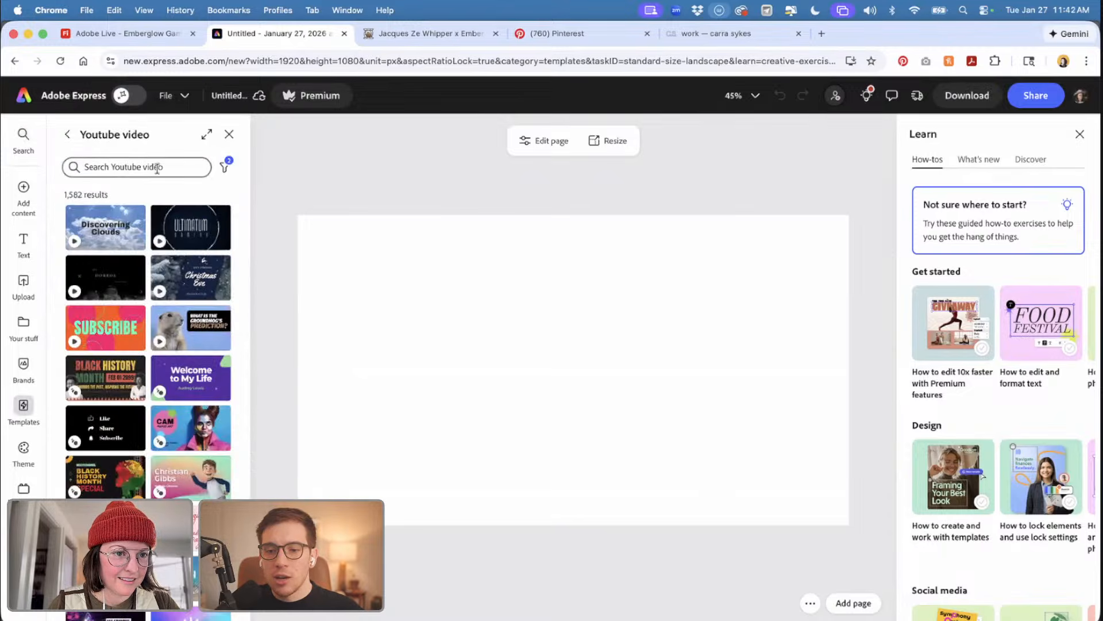
left_click(68, 135)
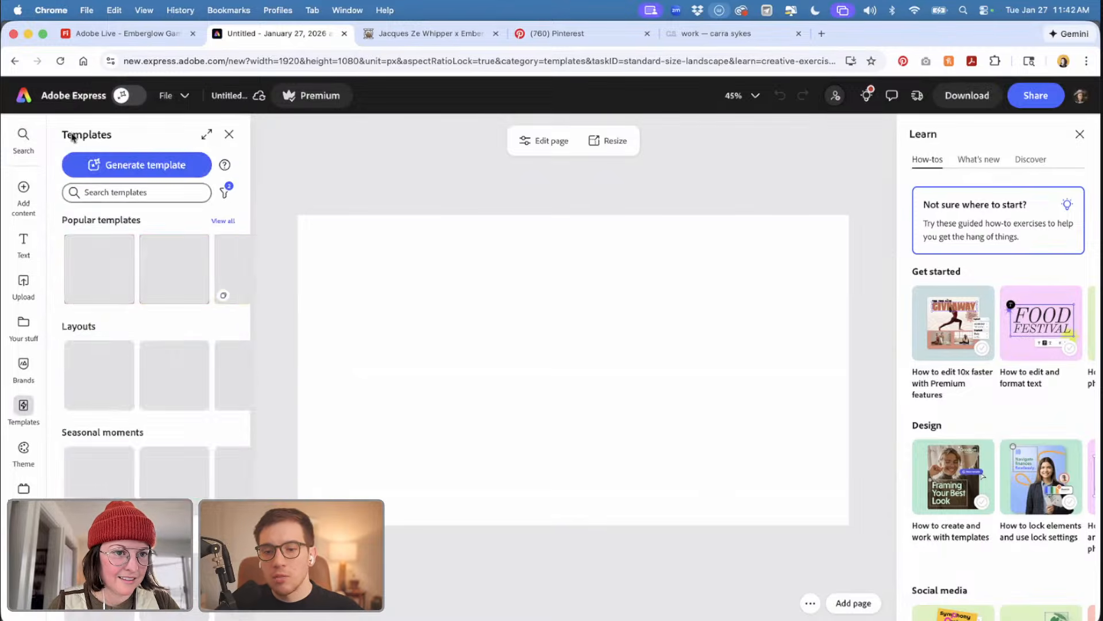
left_click(279, 164)
- Switch back to Firefly and place the generated snowy forest image on the board directly below the row of castle gate and bearded man photos
left_click(168, 36)
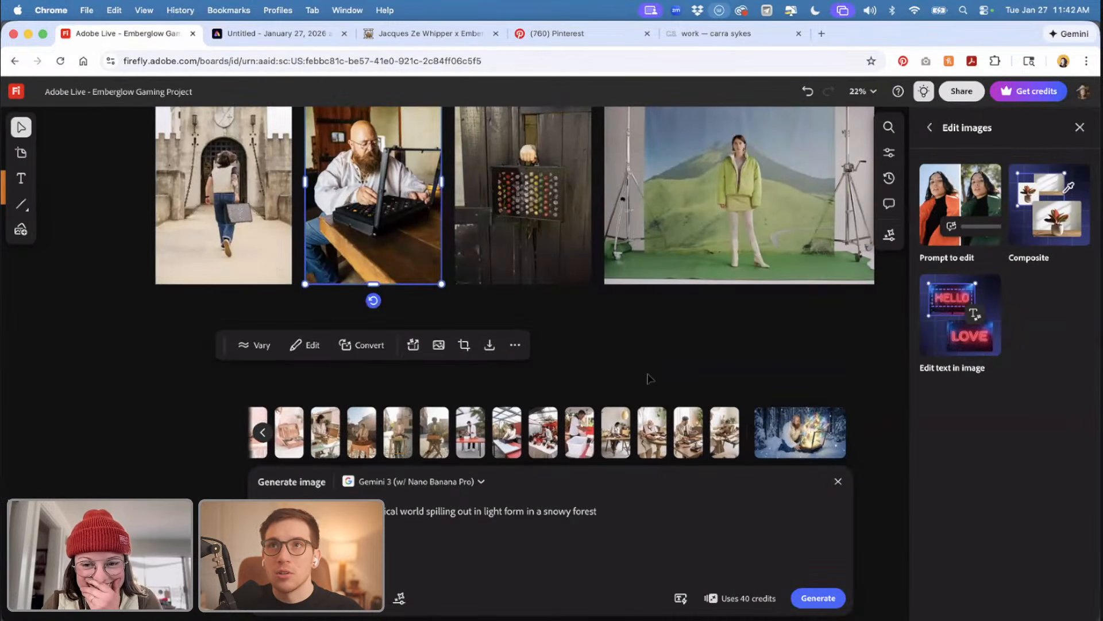
scroll(661, 385, "right", 3)
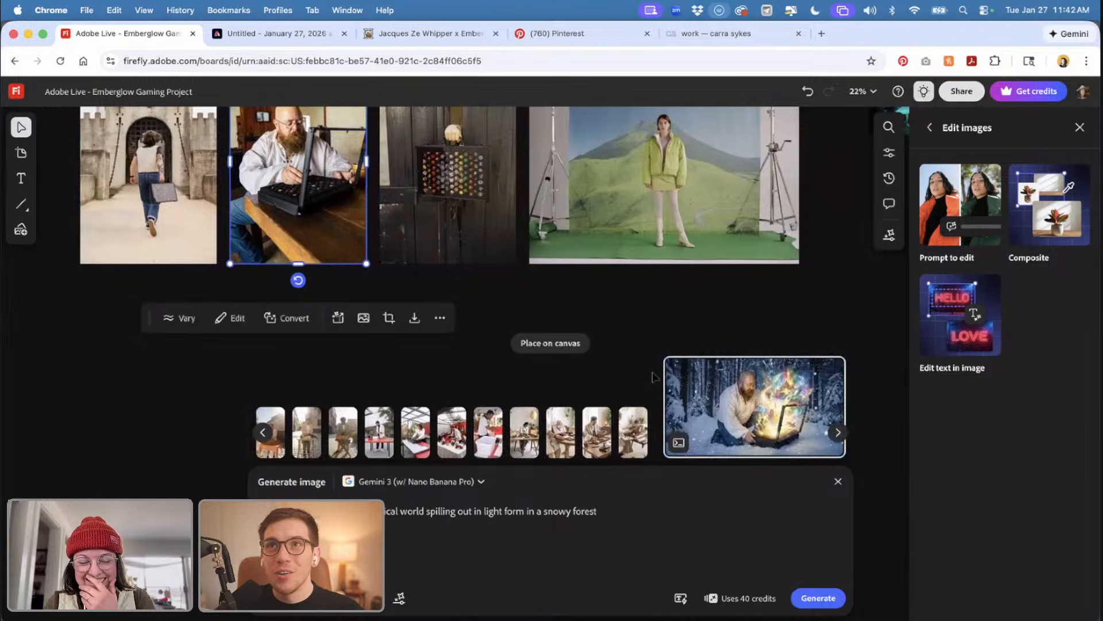
left_click_drag(700, 384, 665, 291)
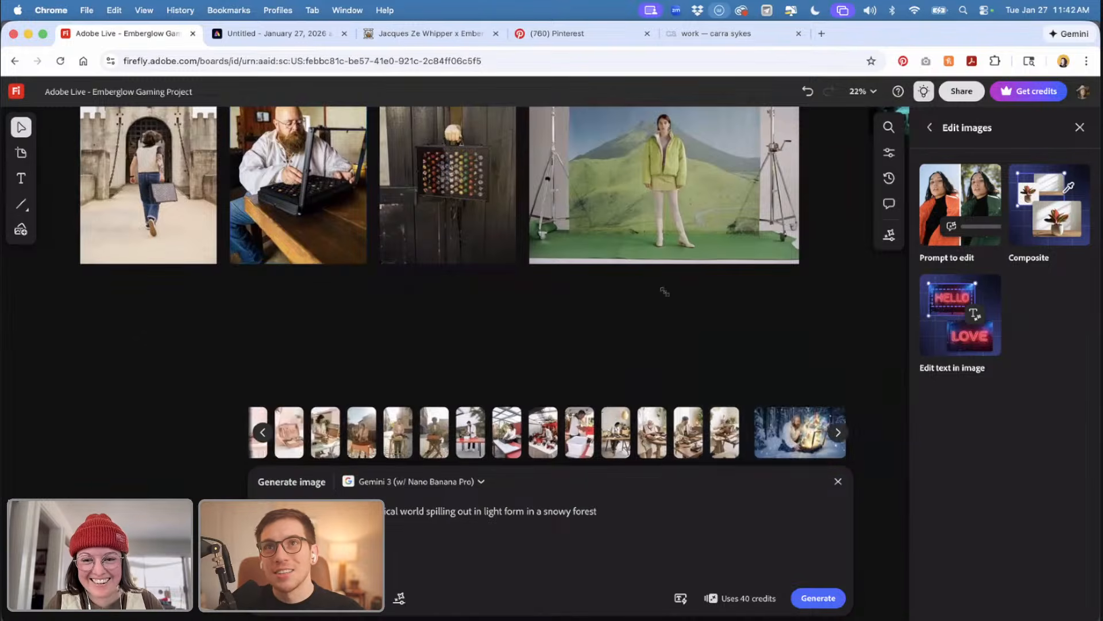
scroll(577, 349, "right", 5)
scroll(579, 344, "down", 2)
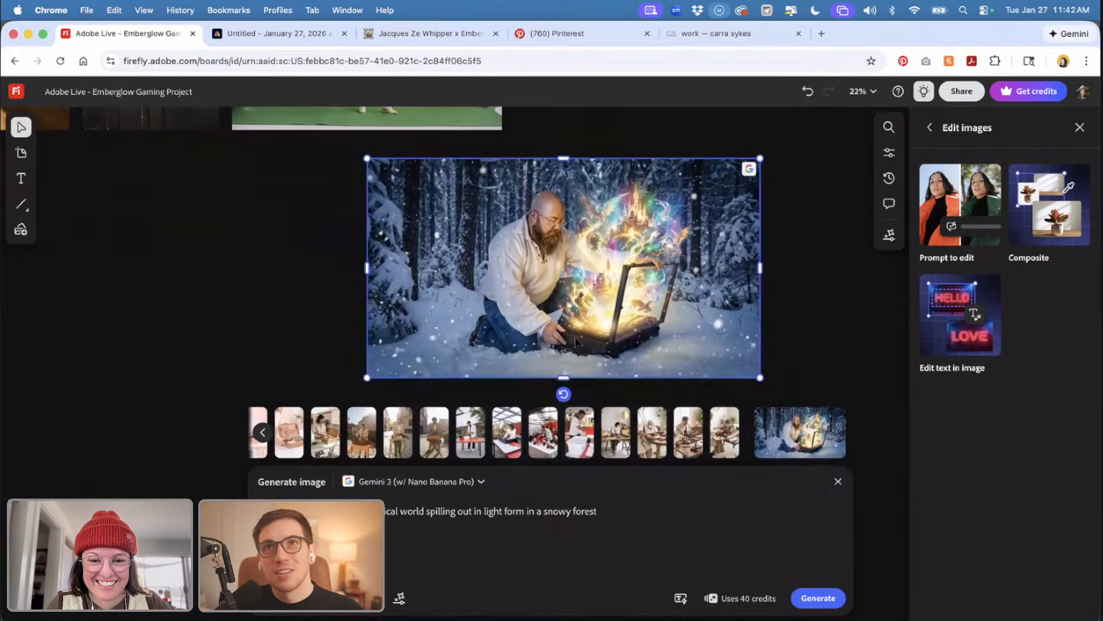
scroll(581, 329, "down", 5)
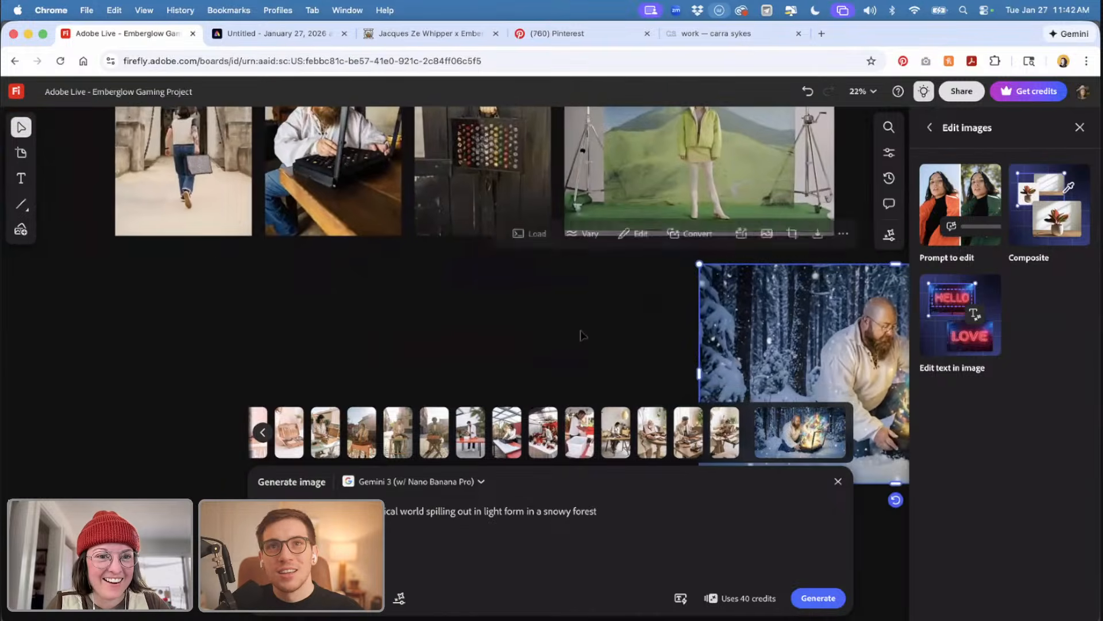
left_click_drag(711, 339, 391, 333)
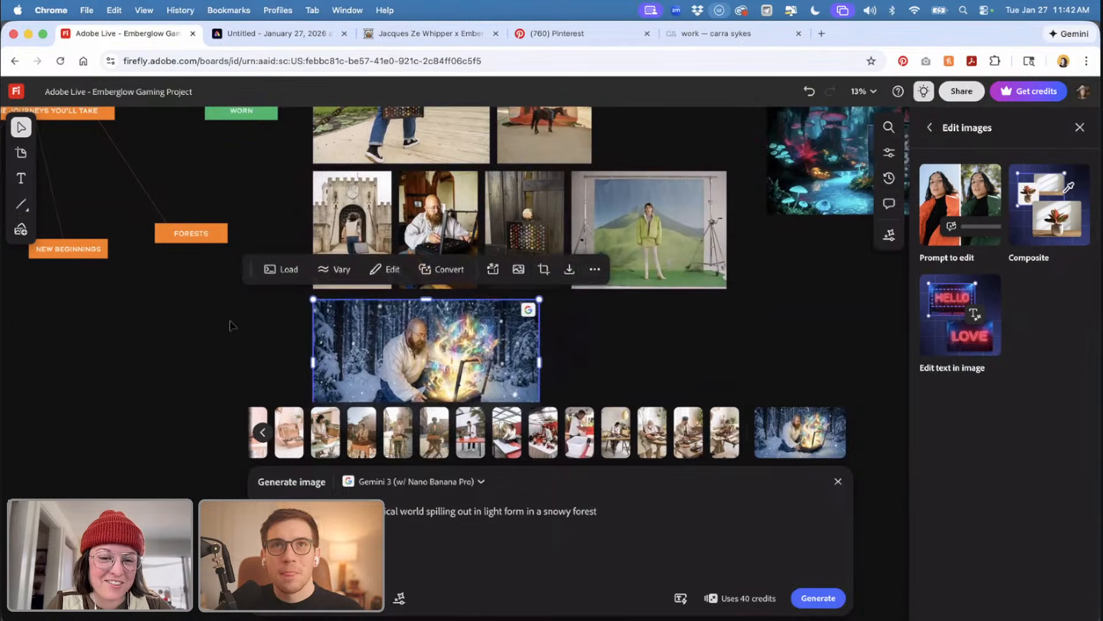
- Examine the generated snowy forest image up close, especially the bearded man and the glowing open dice case
left_click(291, 353)
scroll(291, 354, "up", 4)
scroll(420, 400, "up", 2)
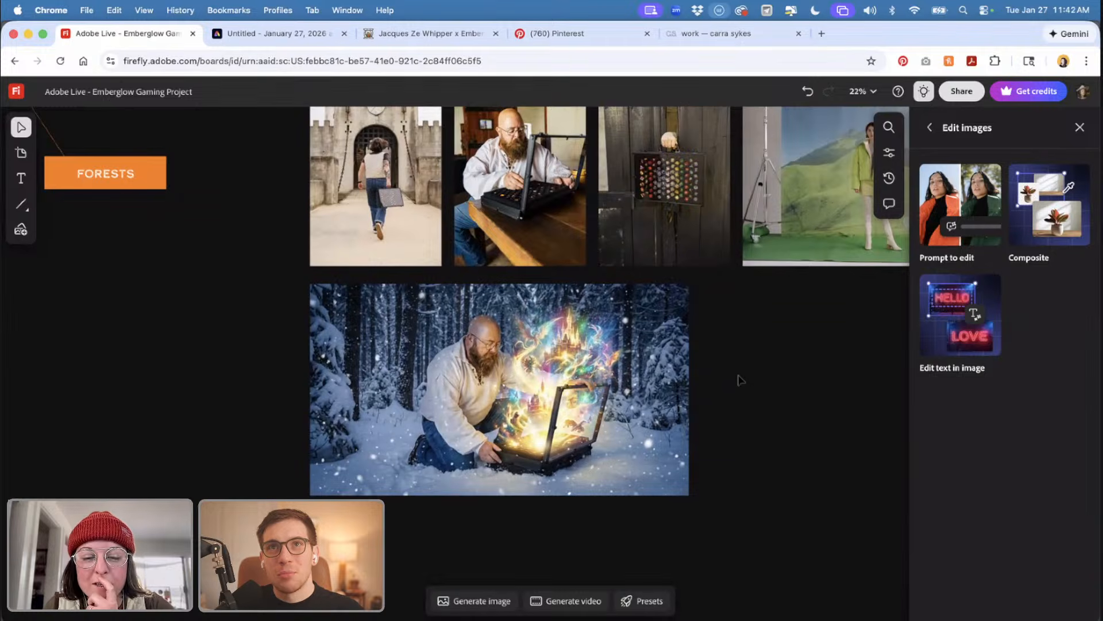
scroll(698, 396, "up", 3)
scroll(698, 396, "up", 2)
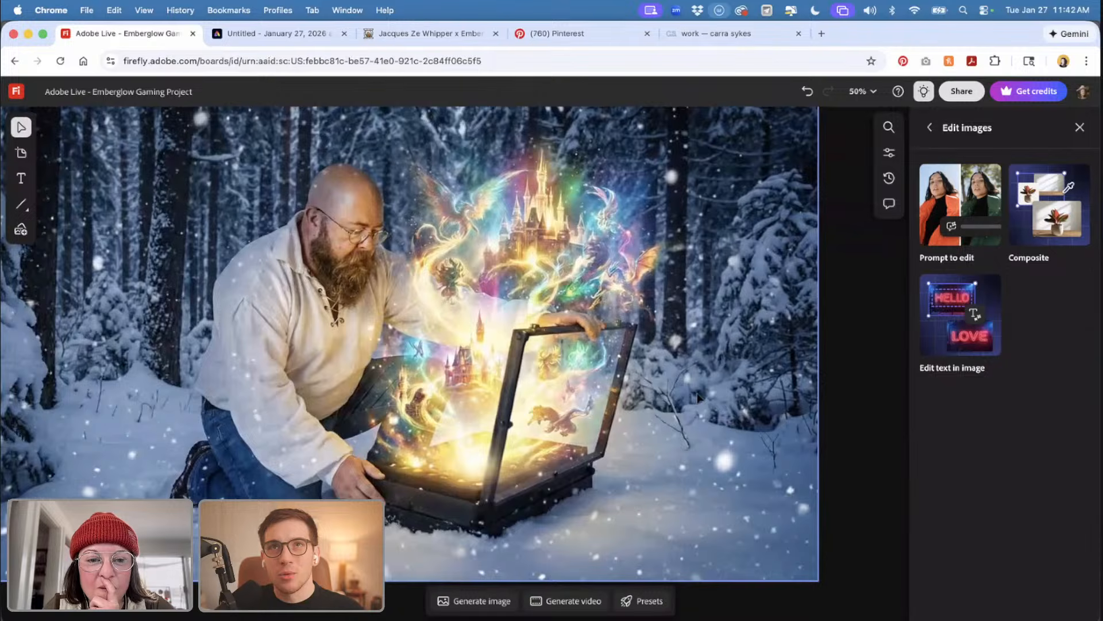
scroll(699, 397, "down", 1)
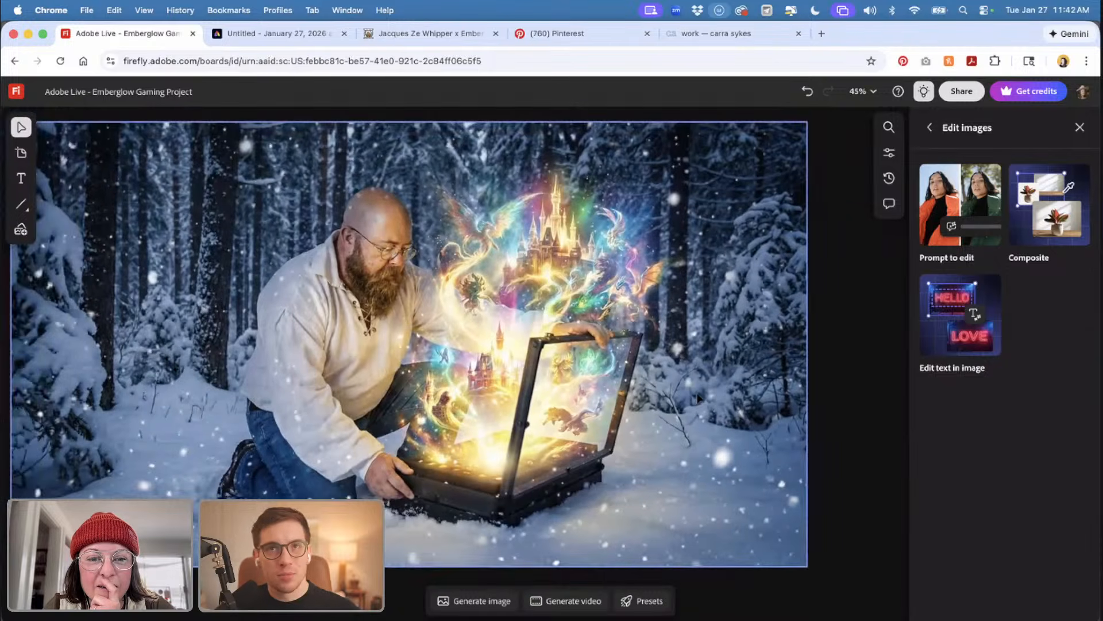
- Compare the generated snowy forest image, including the glowing dice case, with the row of source photos above it
scroll(698, 396, "down", 2)
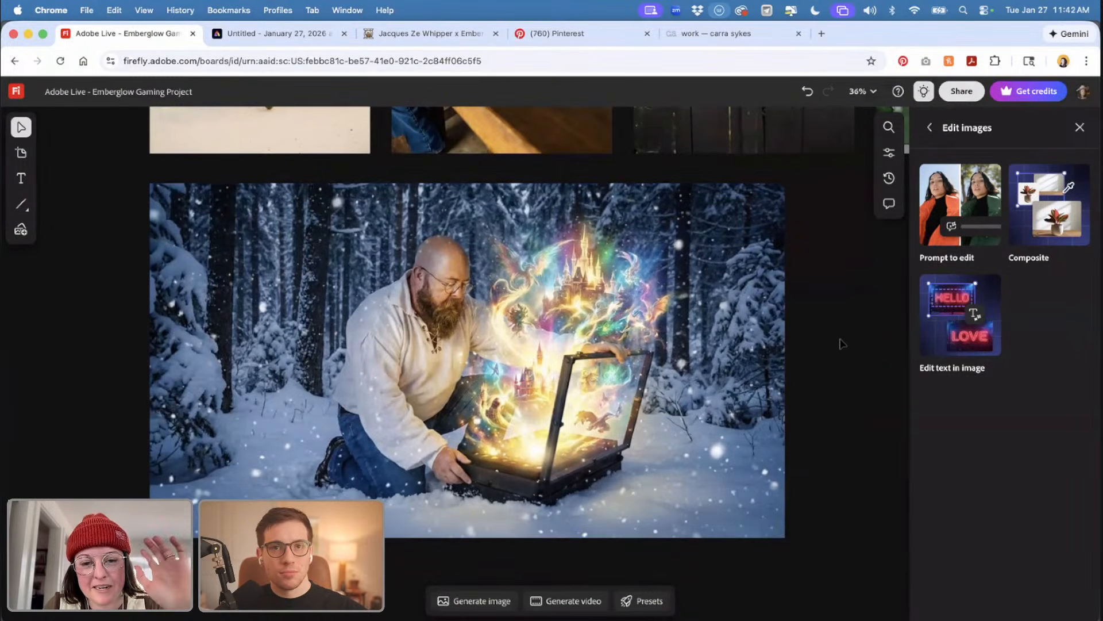
scroll(851, 354, "down", 3)
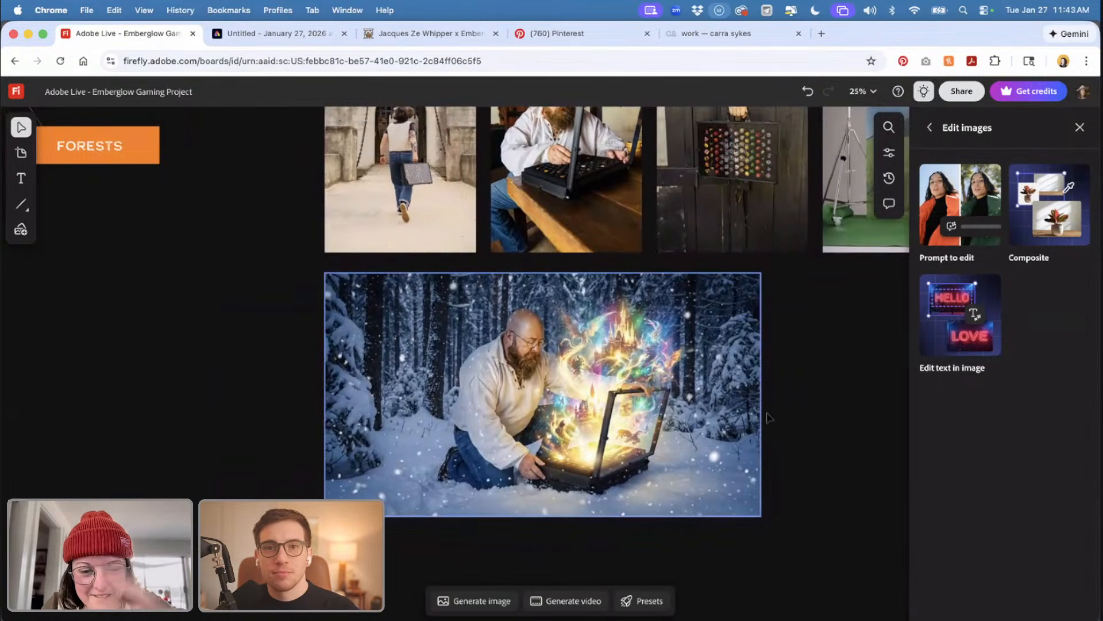
scroll(782, 429, "up", 3)
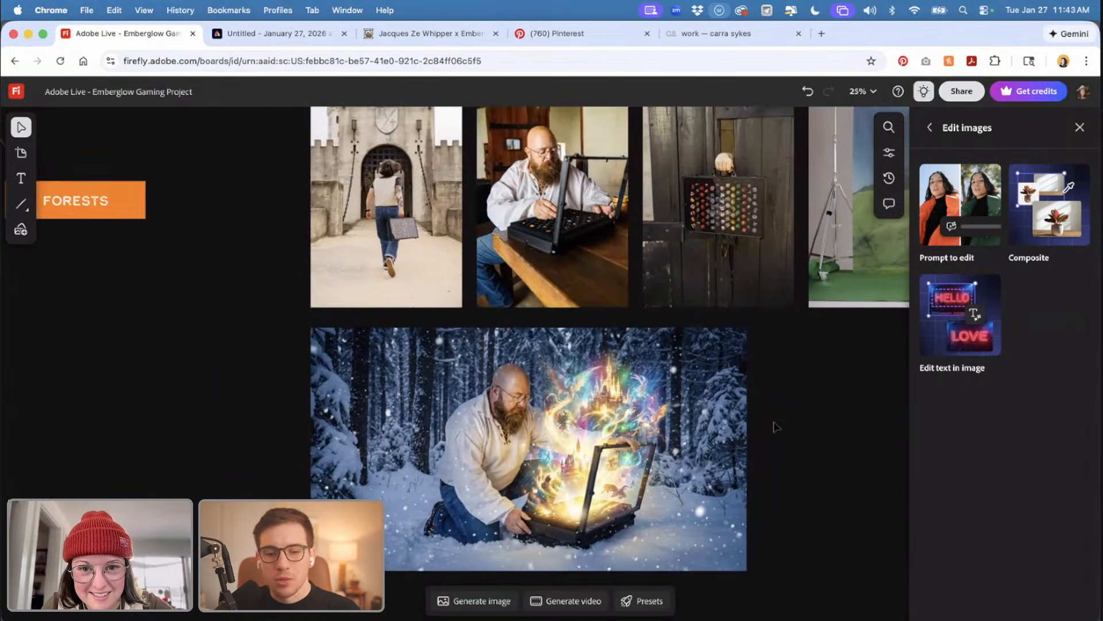
scroll(771, 426, "down", 1)
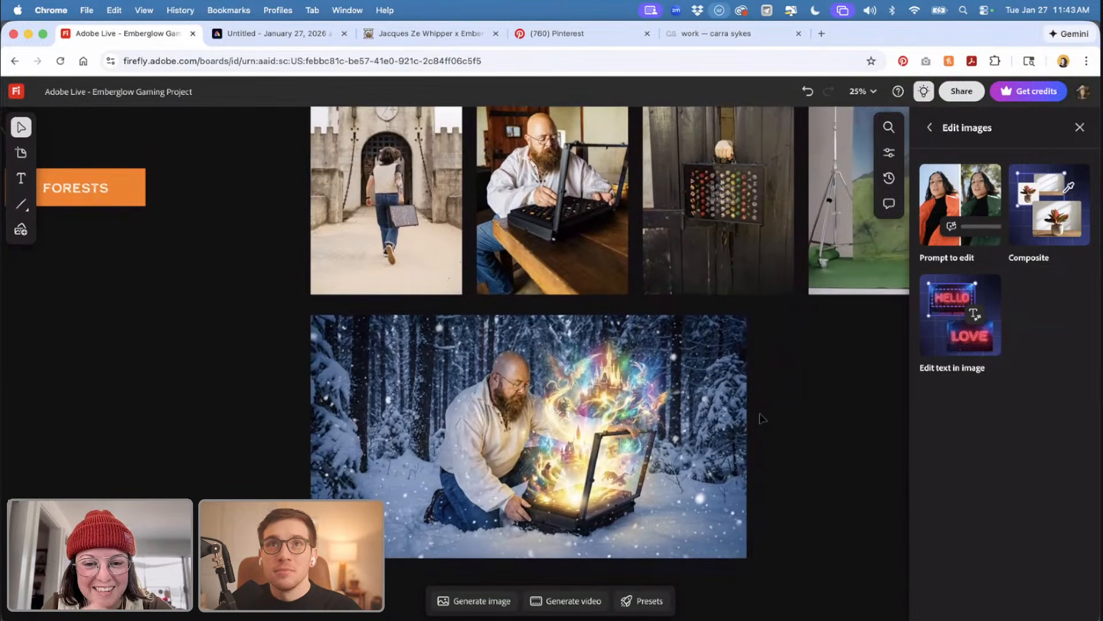
scroll(666, 424, "up", 5)
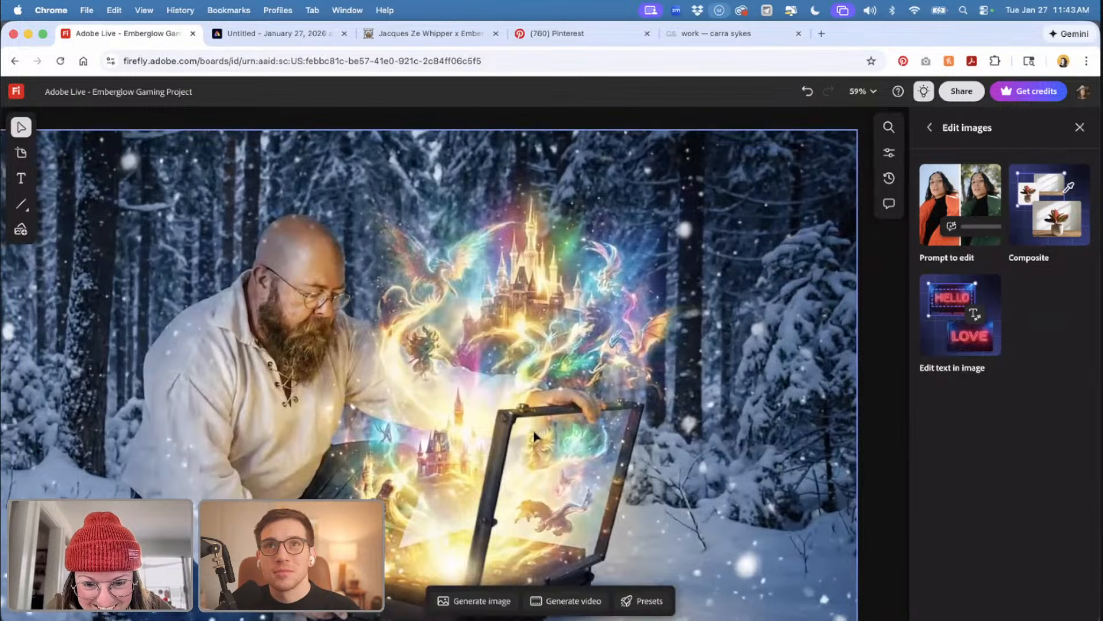
scroll(535, 437, "down", 5)
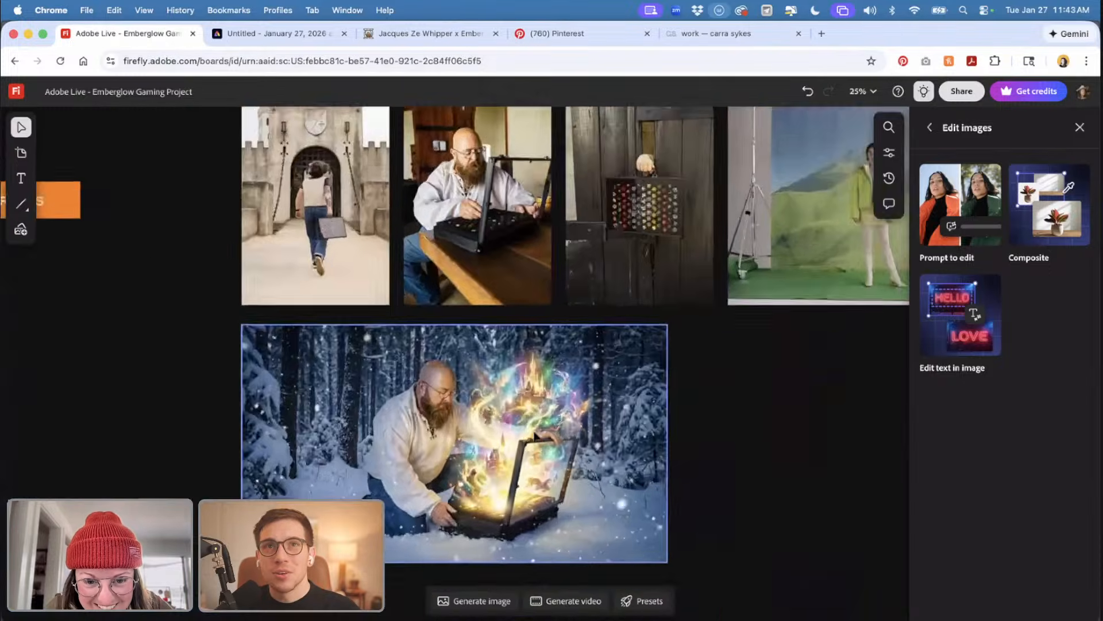
scroll(721, 439, "down", 1)
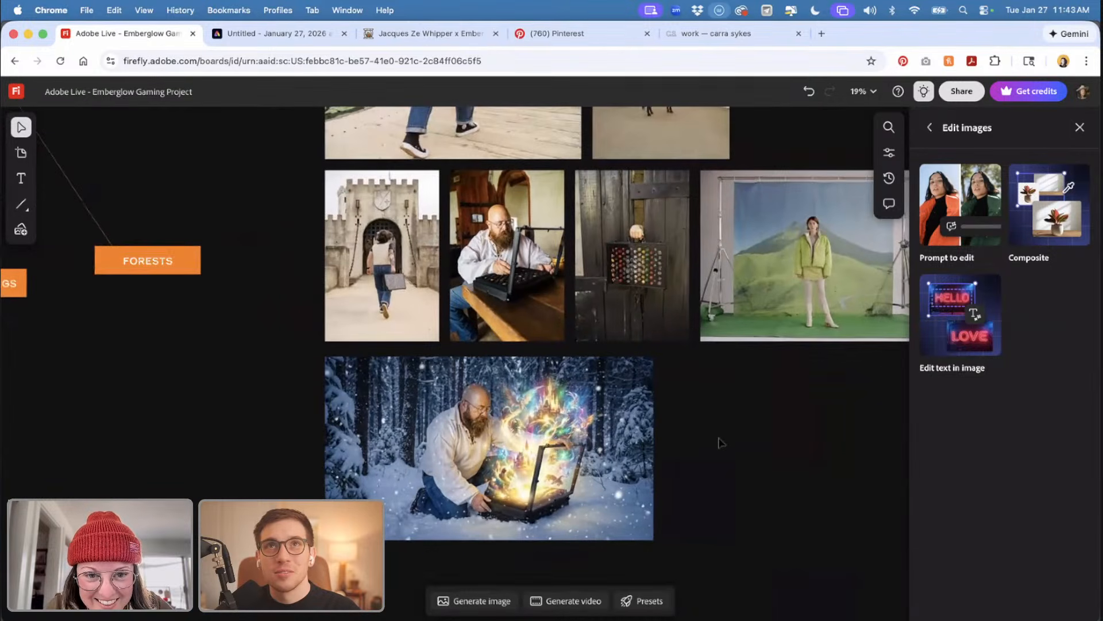
- Start a new image generation on the board with the castle gate photo as its reference image
left_click(405, 283)
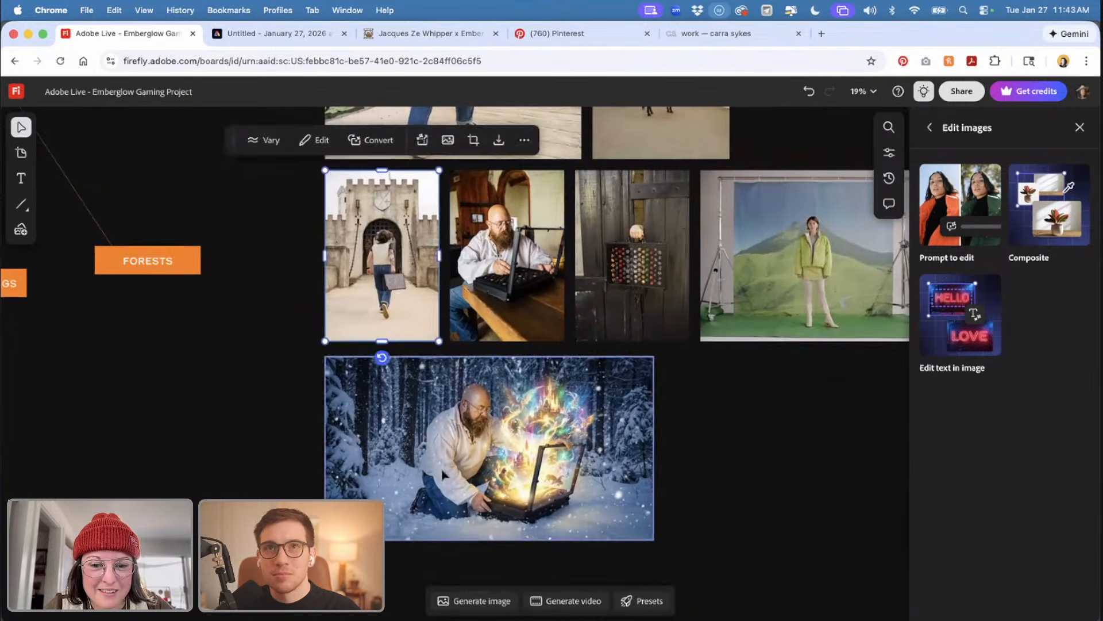
left_click(482, 600)
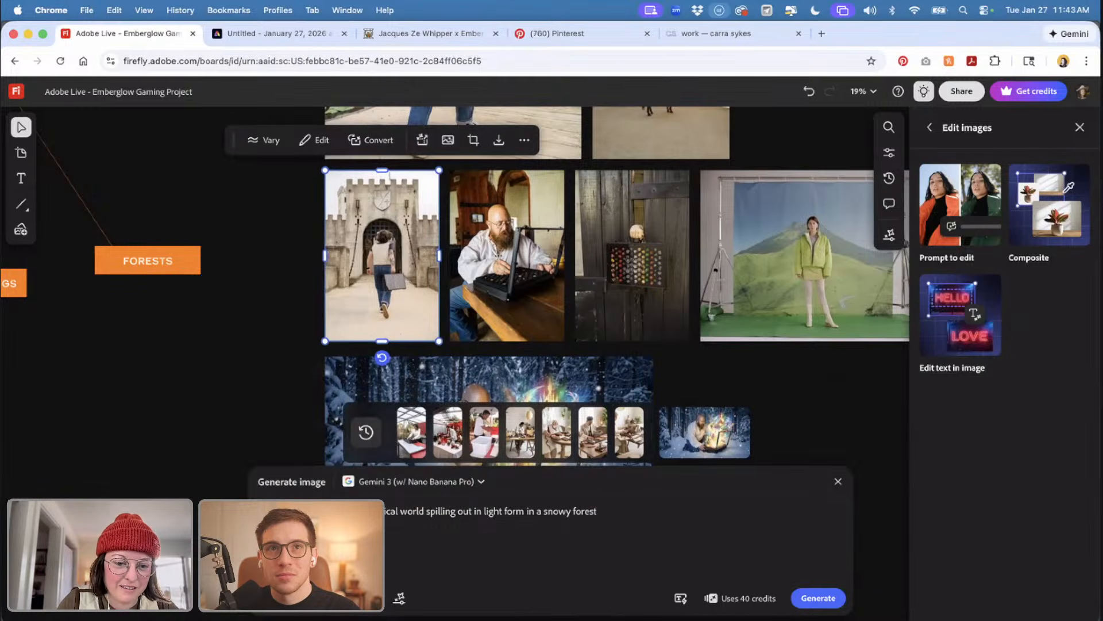
left_click(285, 586)
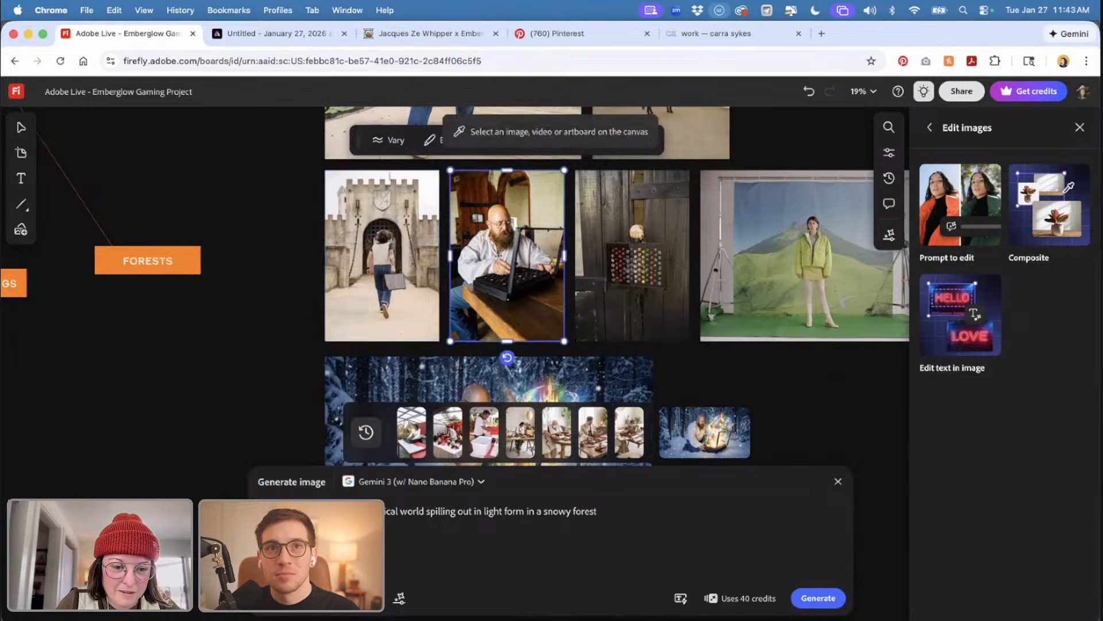
left_click(382, 237)
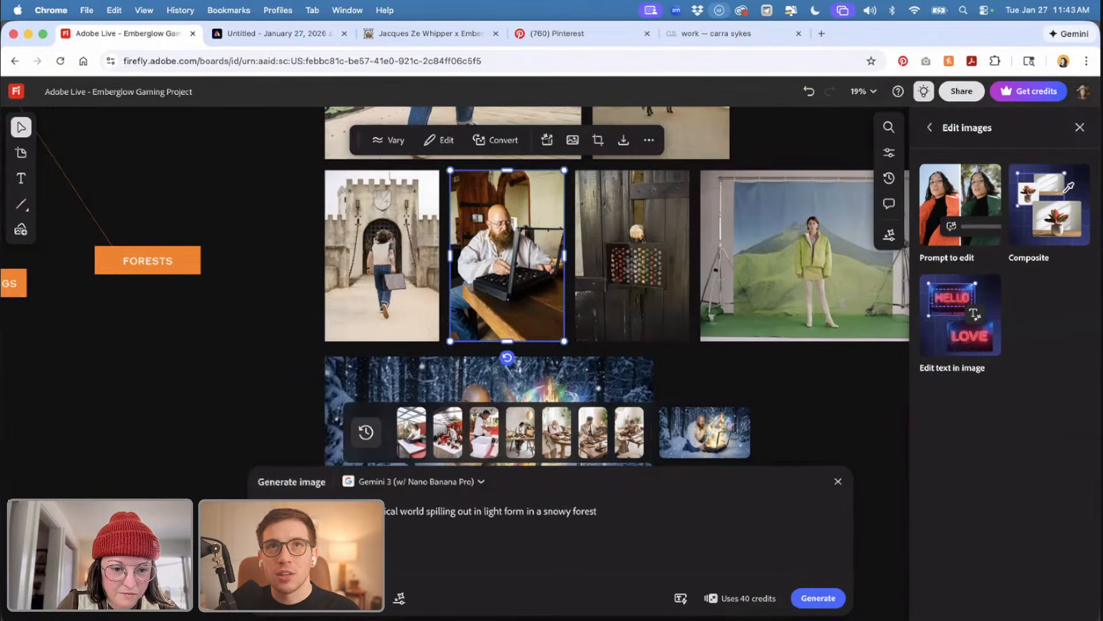
- Replace the prompt with "person running into castle with a dark snow storm rolling in and light coming out of the case" and generate the image
key("super+a")
key("BackSpace")
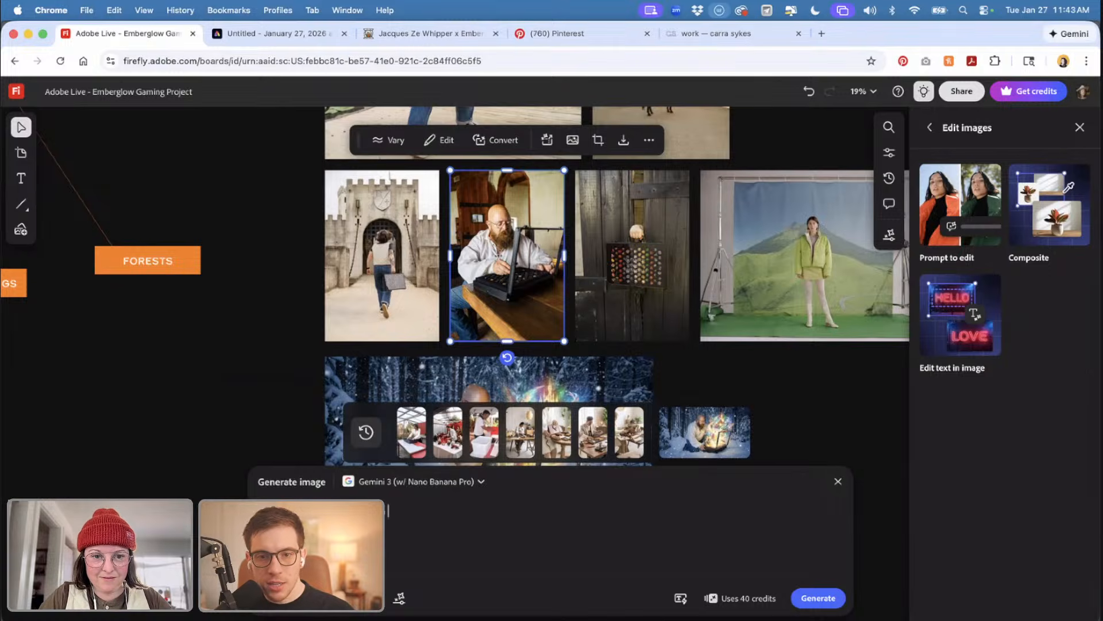
type("a dark")
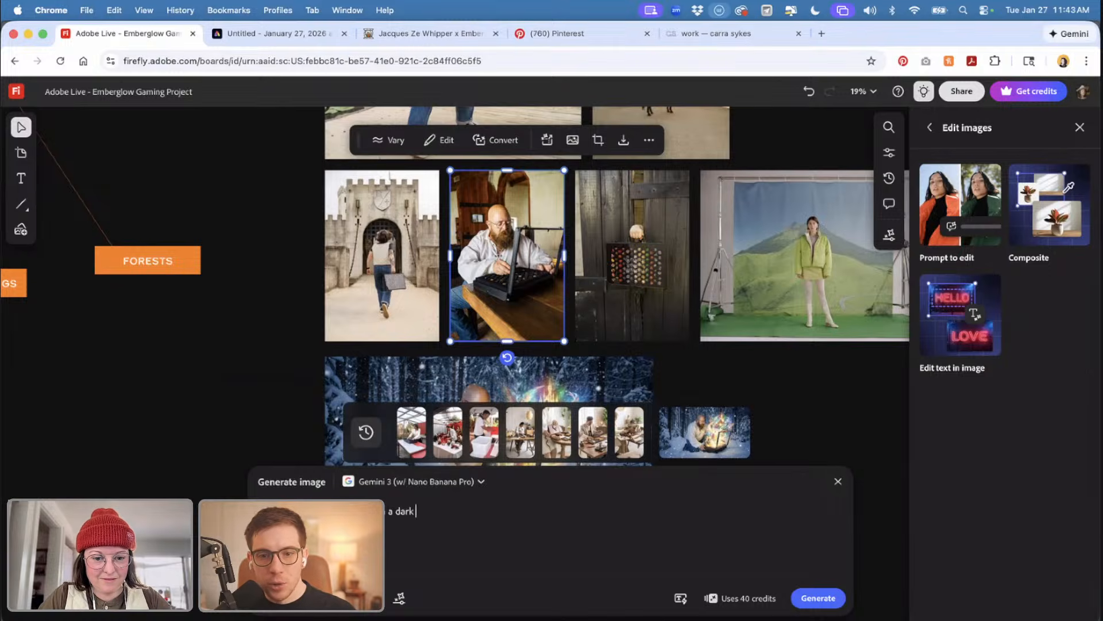
type(" snow stor")
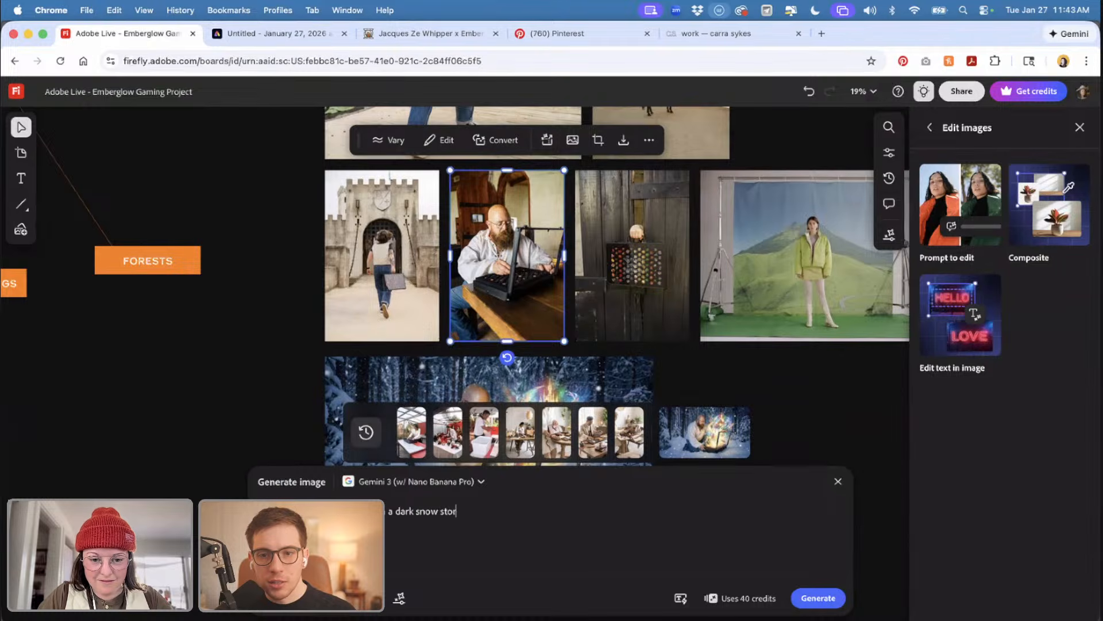
key("BackSpace")
key("BackSpace")
type("rom")
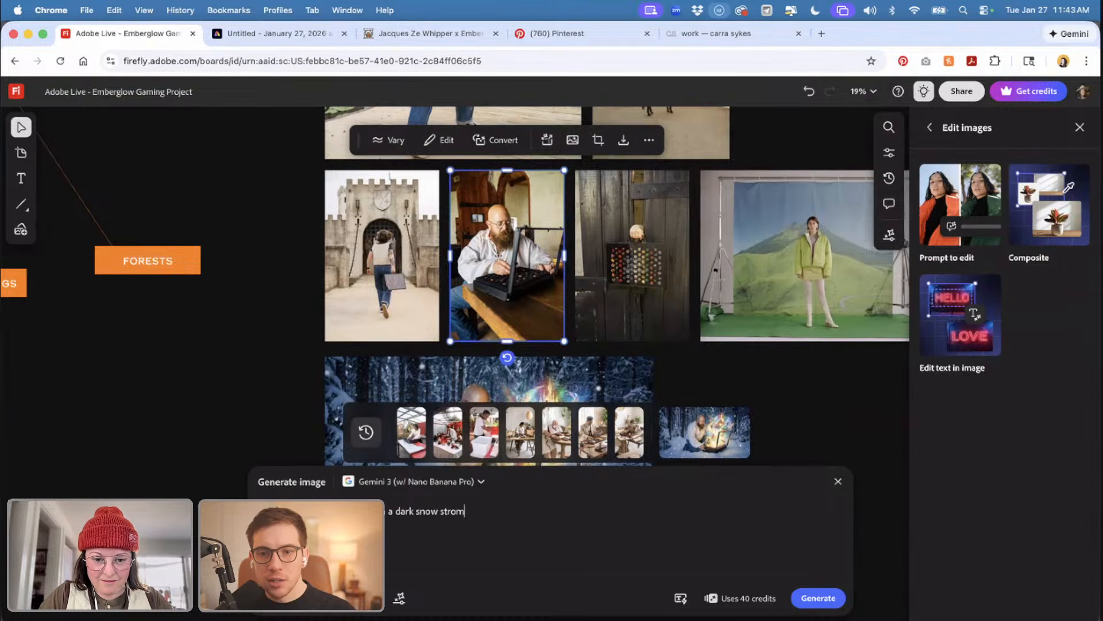
key("BackSpace")
key("BackSpace")
key("BackSpace")
type("orm ru")
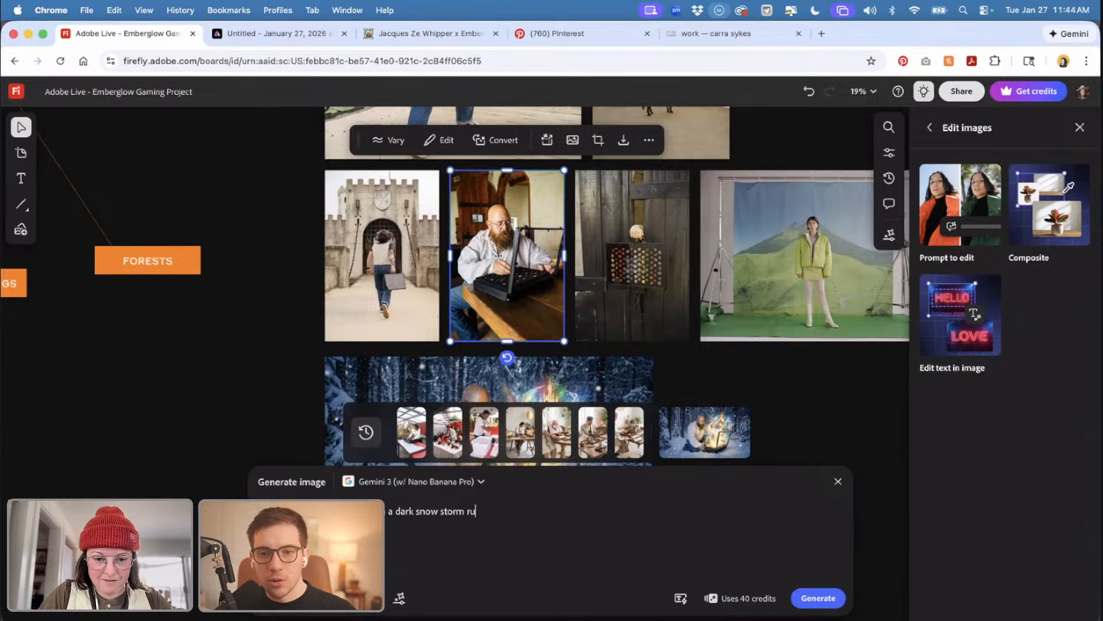
key("BackSpace")
type("olling in")
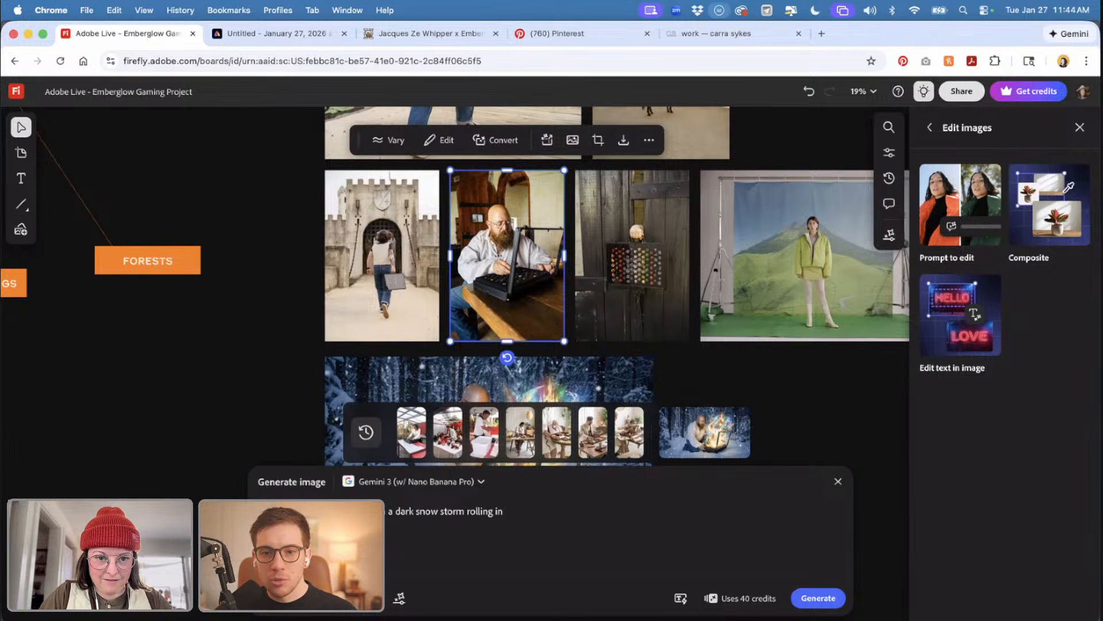
type(" and light coming out")
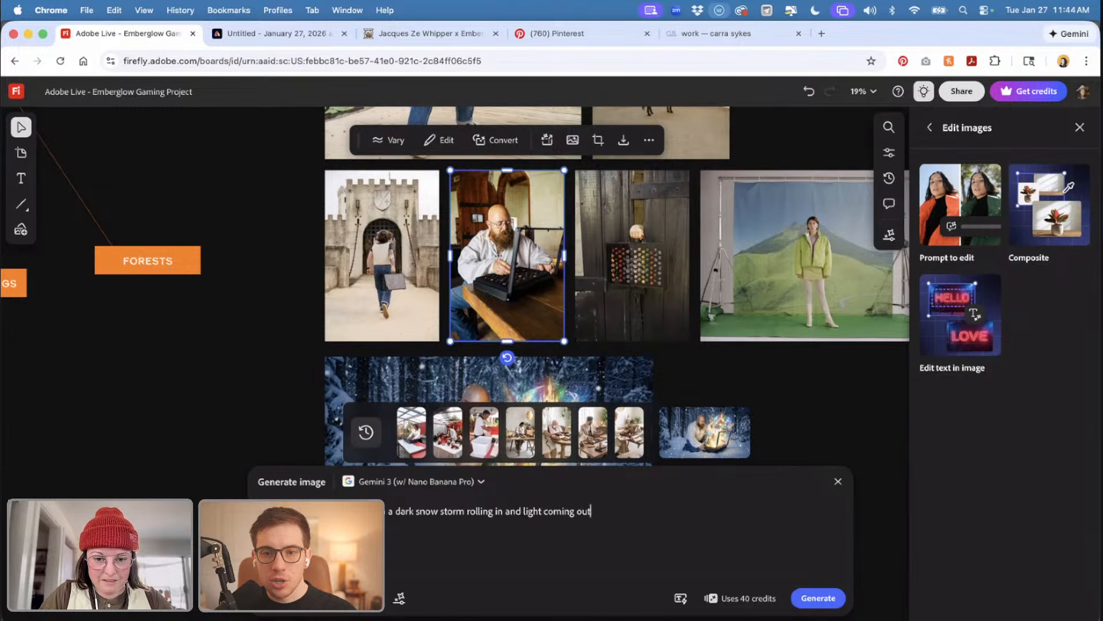
type(" of the case")
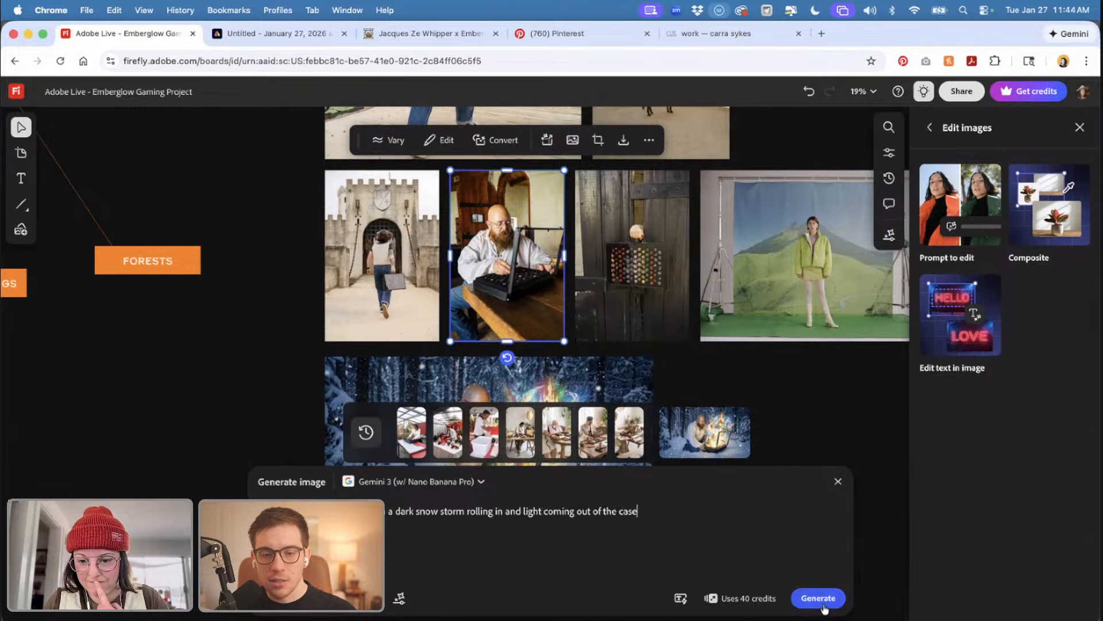
left_click(823, 604)
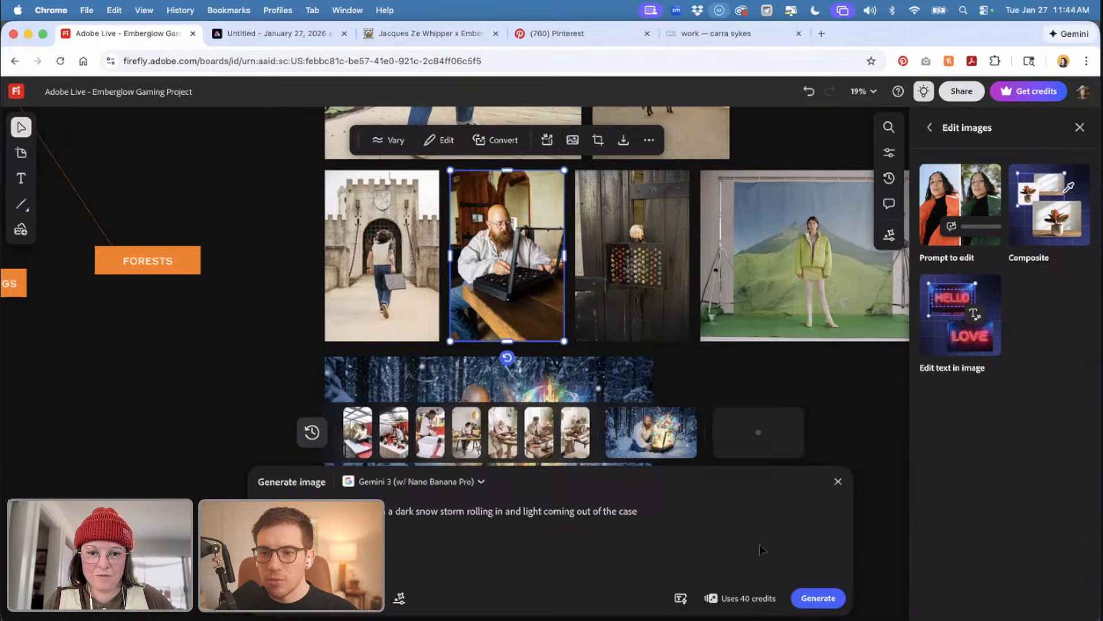
scroll(769, 374, "right", 1)
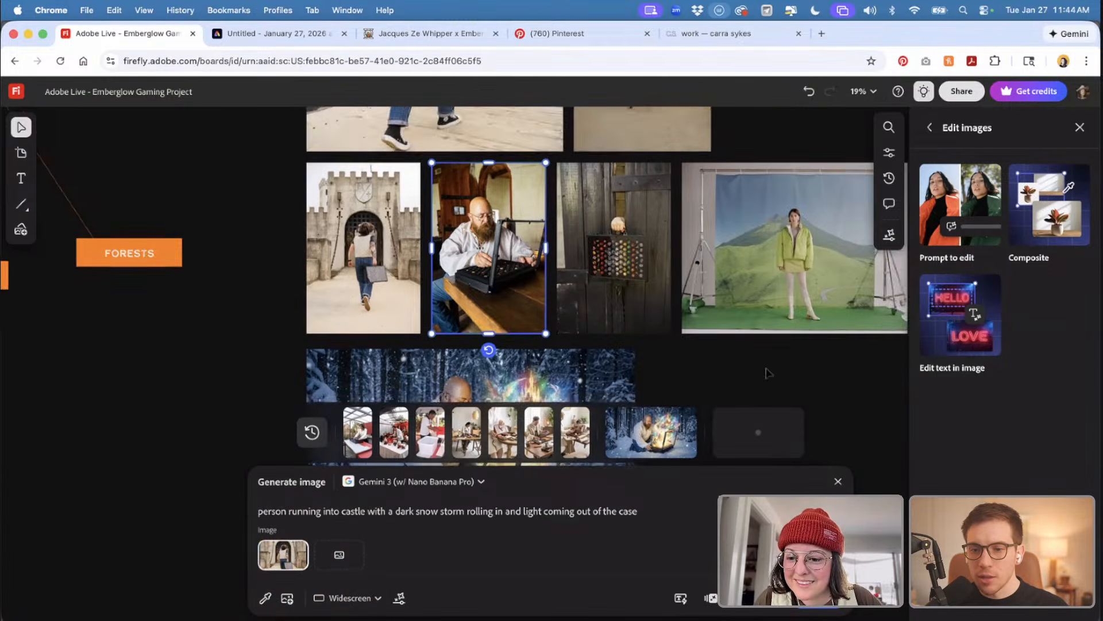
scroll(769, 374, "down", 2)
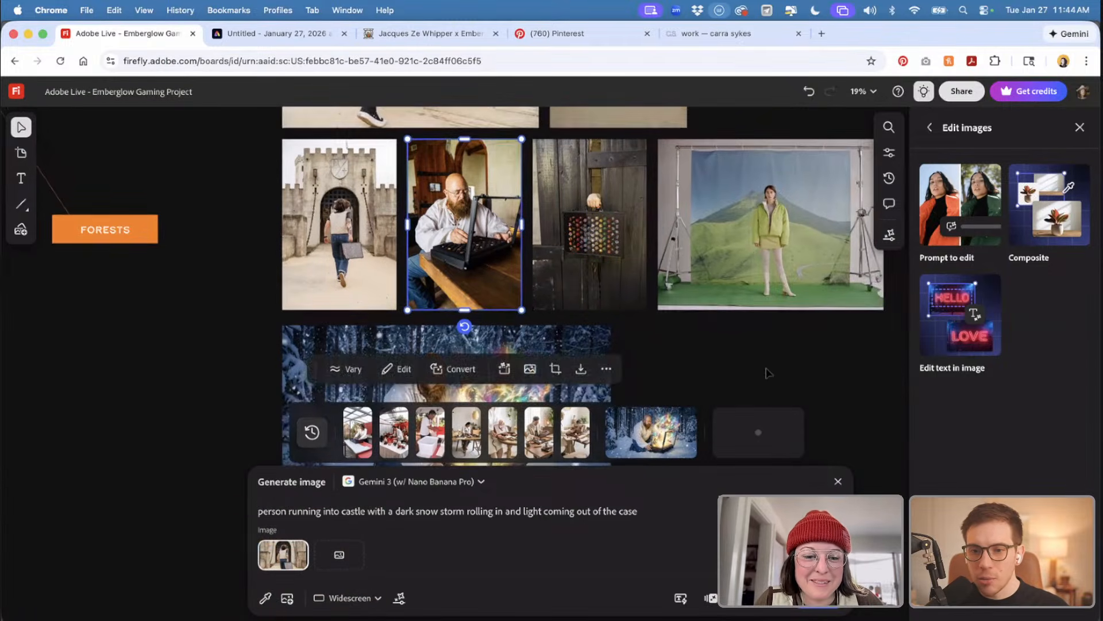
scroll(756, 365, "up", 3)
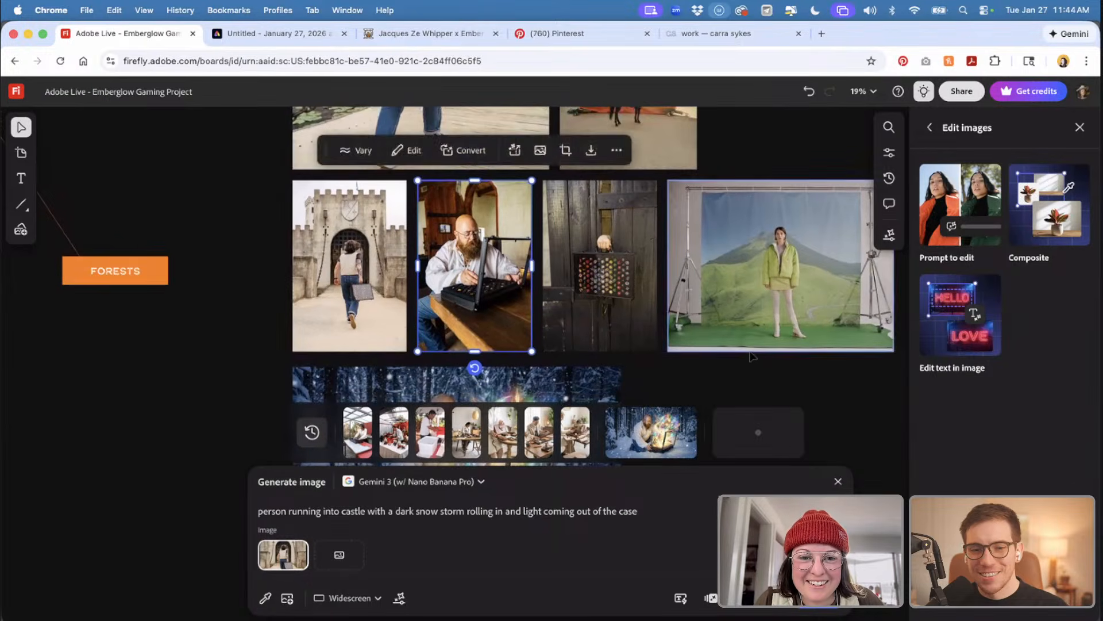
scroll(752, 356, "down", 5)
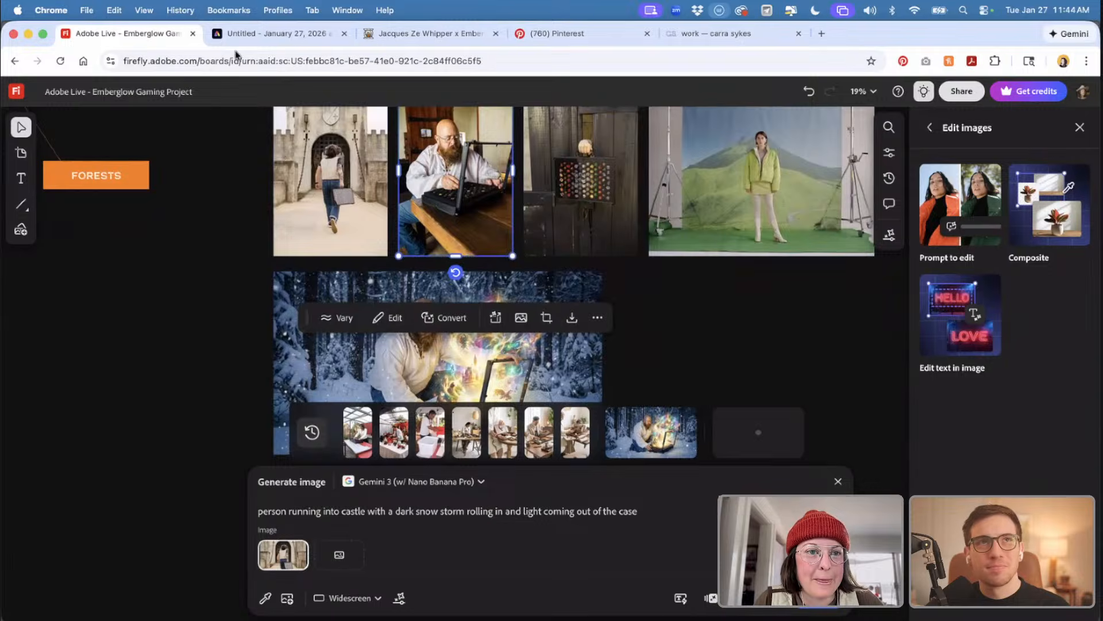
- Switch to Adobe Express, return to its home page and start a new design in the Presentation file format
left_click(241, 33)
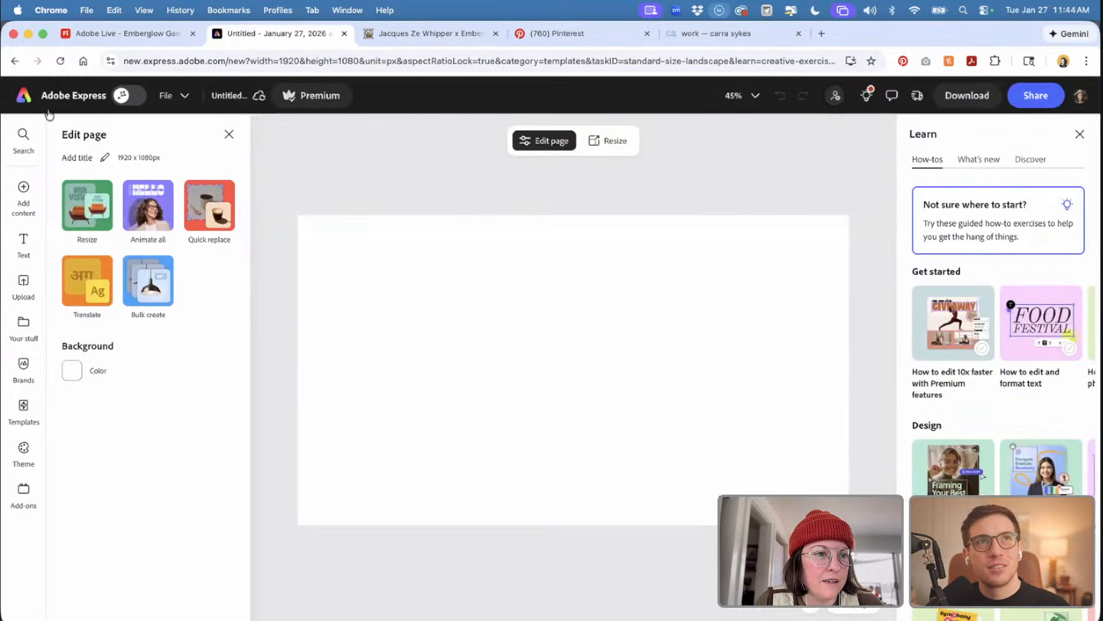
left_click(34, 96)
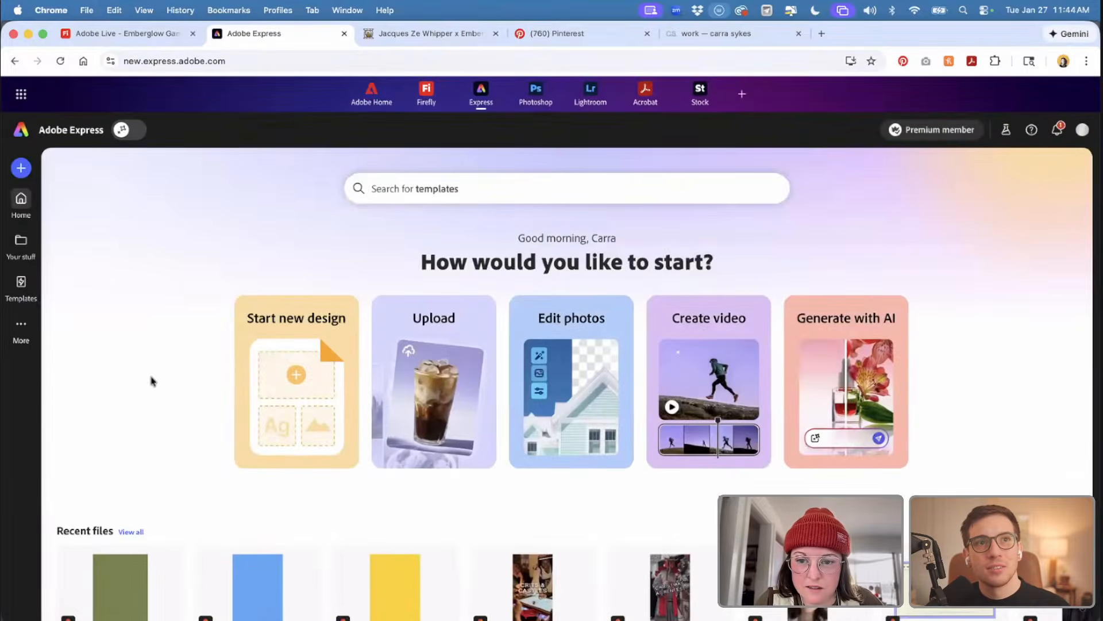
scroll(151, 381, "down", 8)
scroll(153, 382, "down", 6)
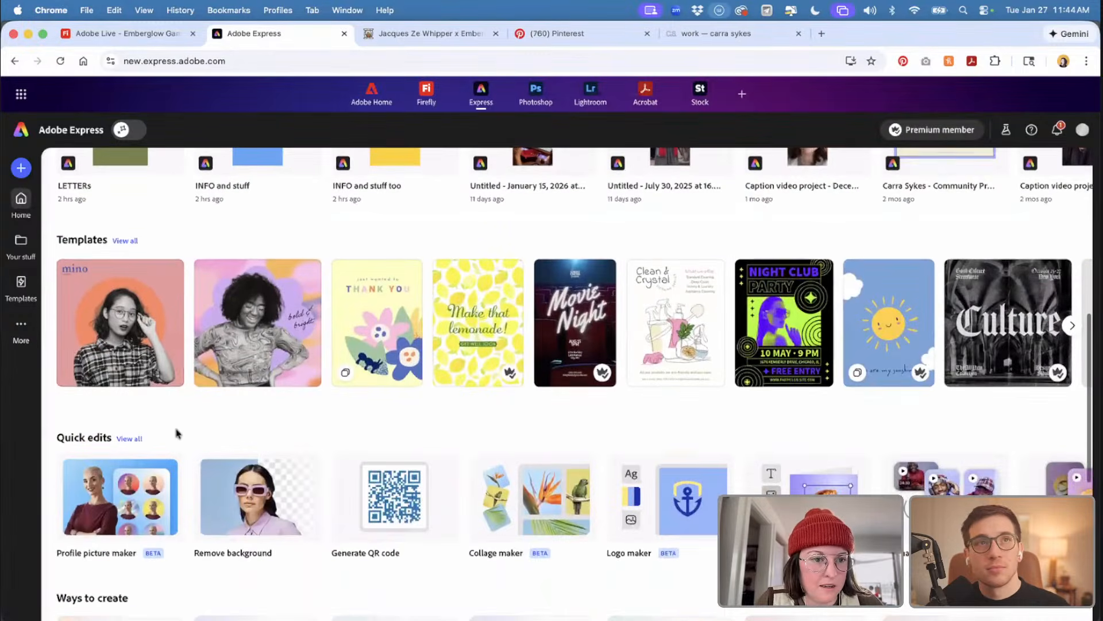
scroll(177, 433, "down", 3)
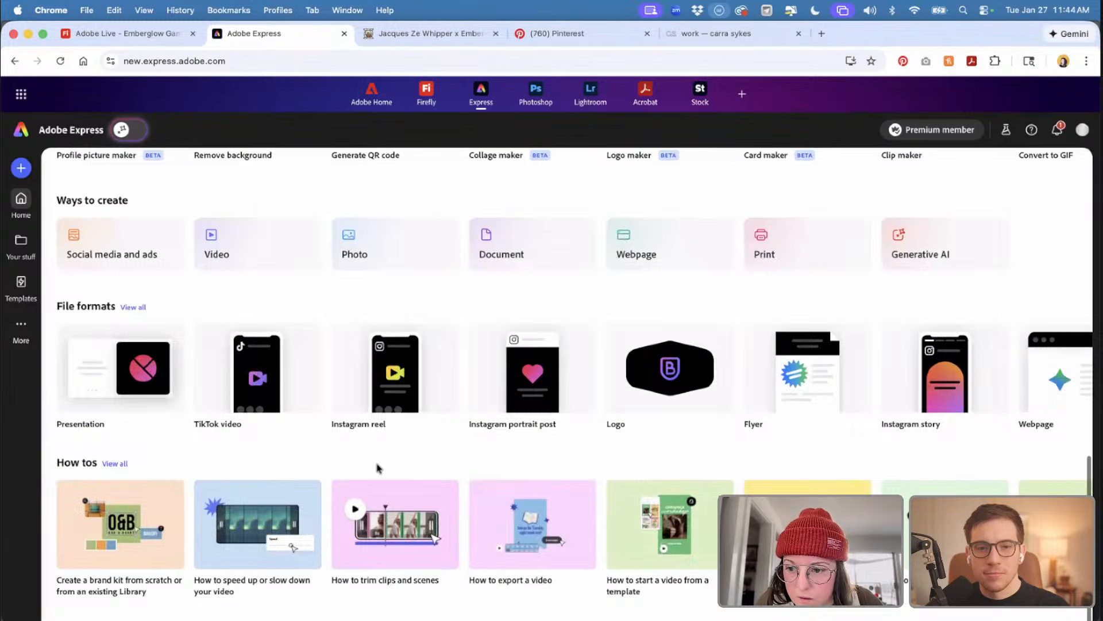
mouse_move(96, 374)
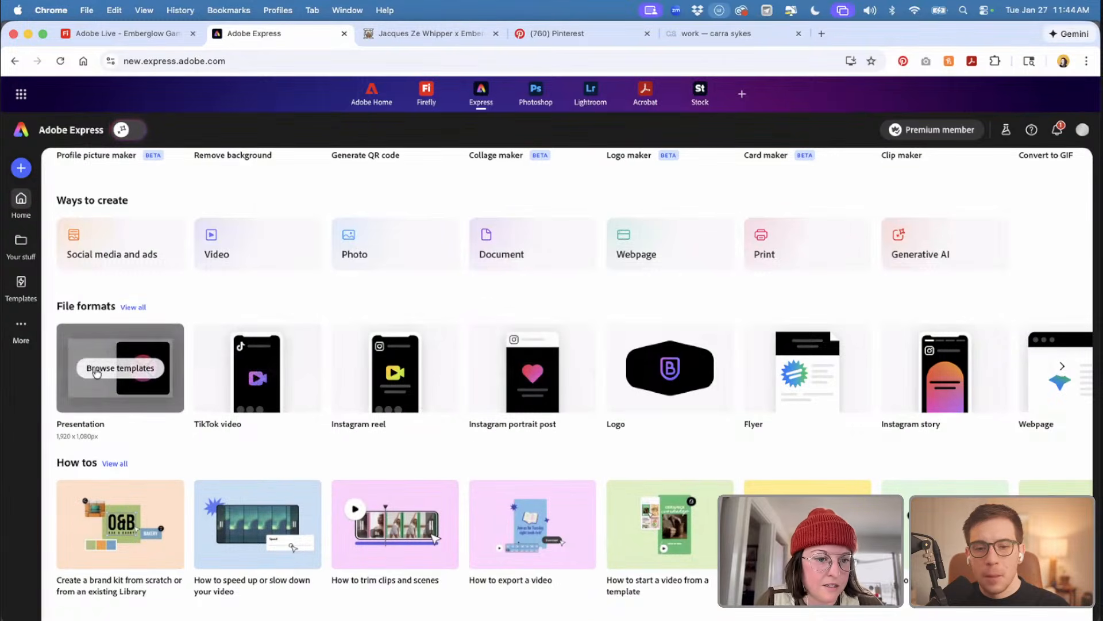
left_click(105, 353)
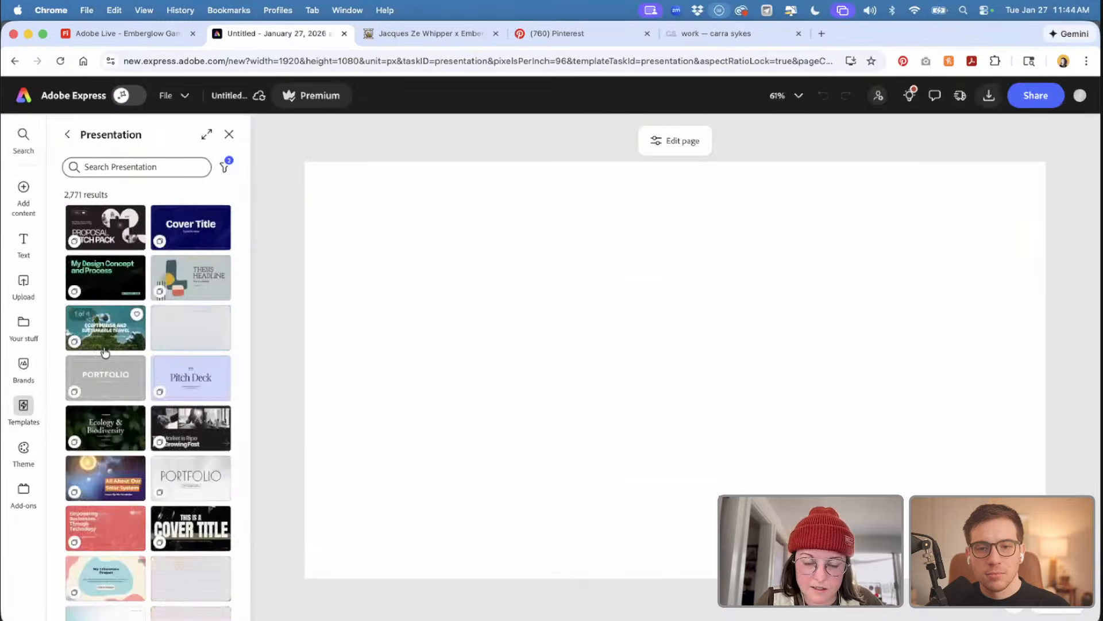
- Search the presentation templates for "medieval", then leave the template search
left_click(151, 166)
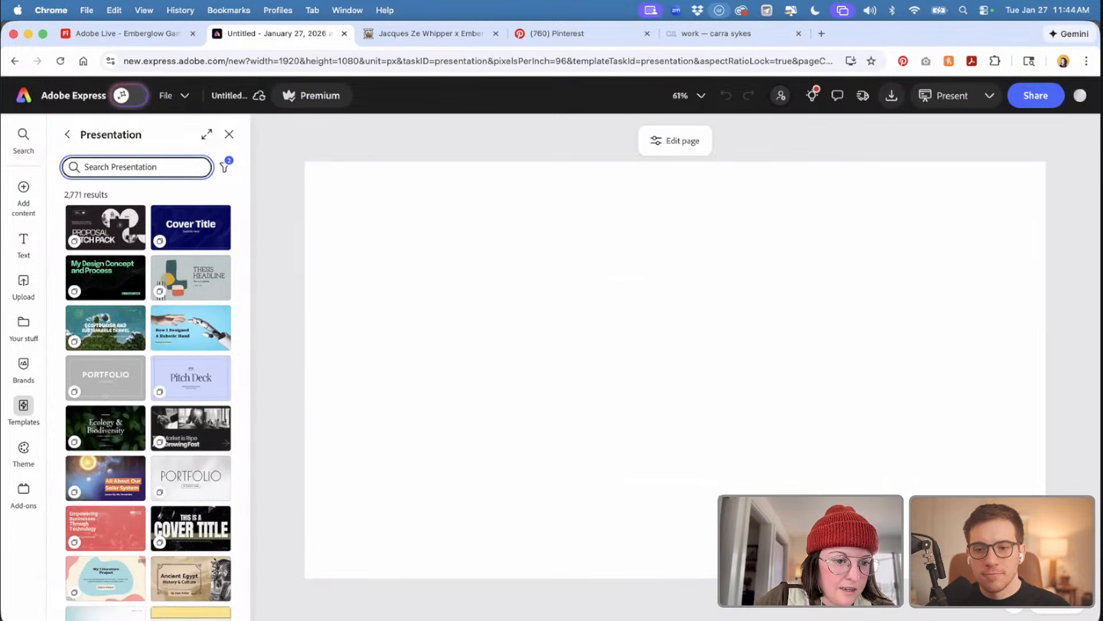
type("medieval")
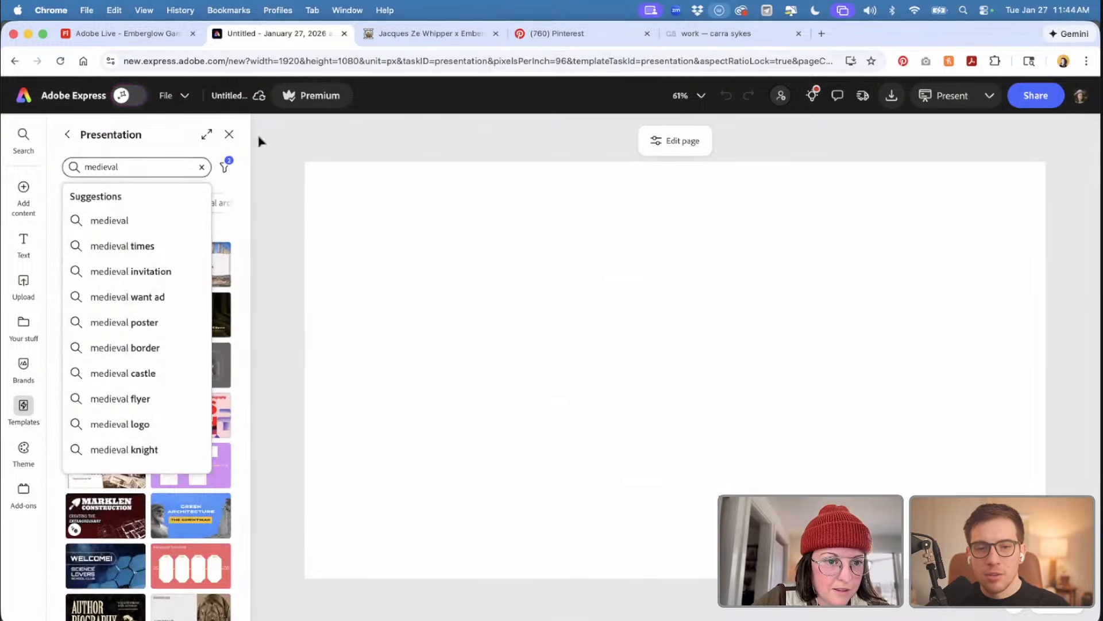
left_click(289, 196)
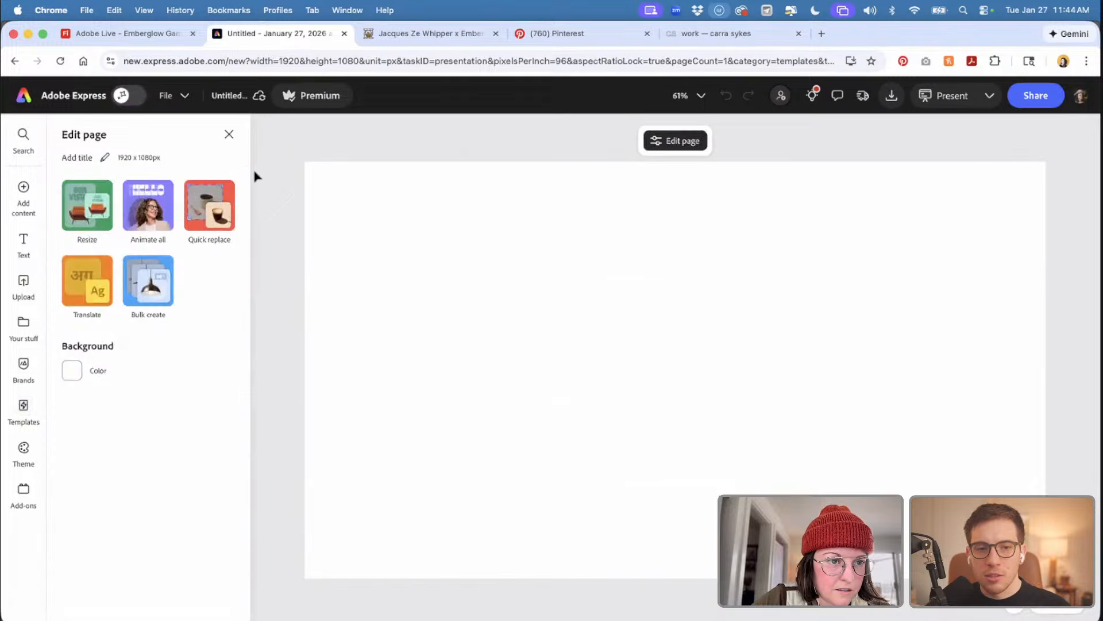
- Close the page editing options and search all Express content for "medieval"
left_click(229, 137)
mouse_move(25, 185)
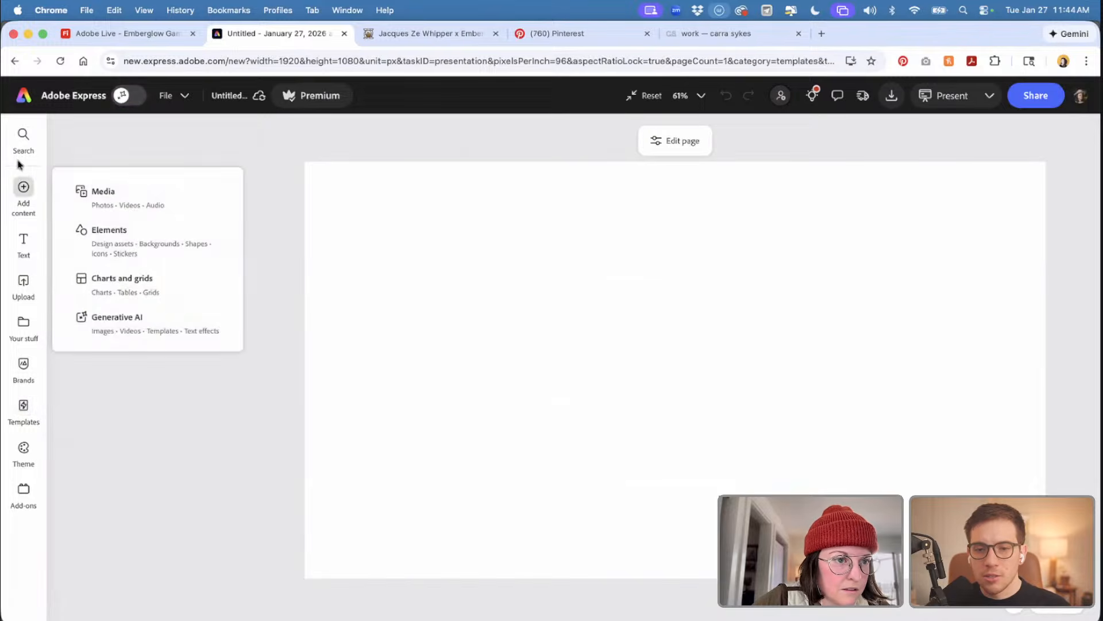
left_click(23, 141)
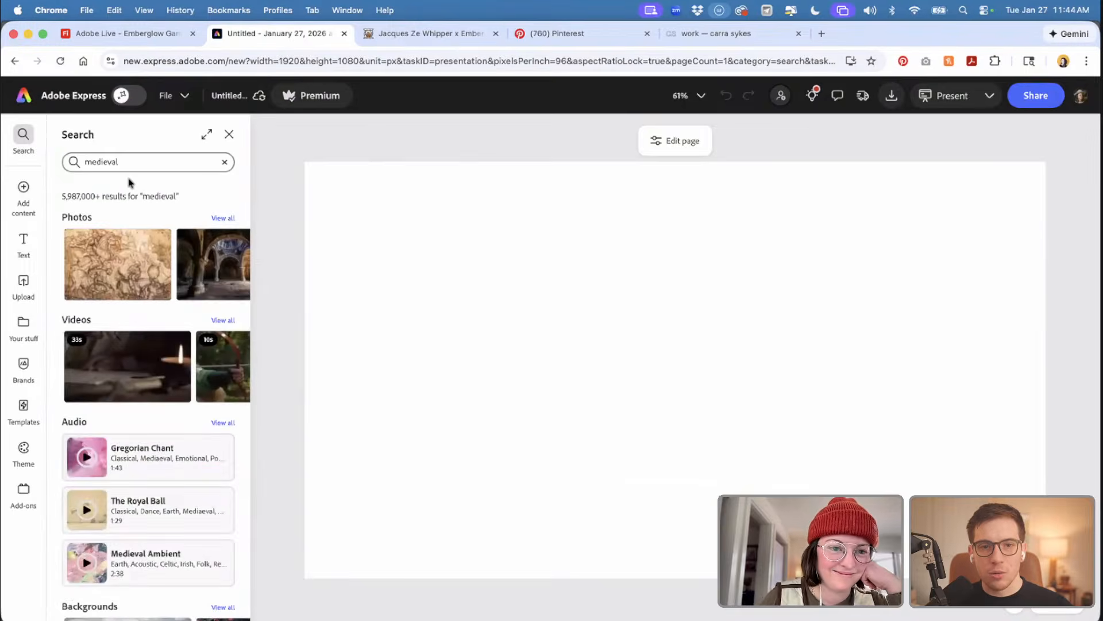
- Close the content search, return to the home page and browse the templates for the Presentation file format
left_click(228, 134)
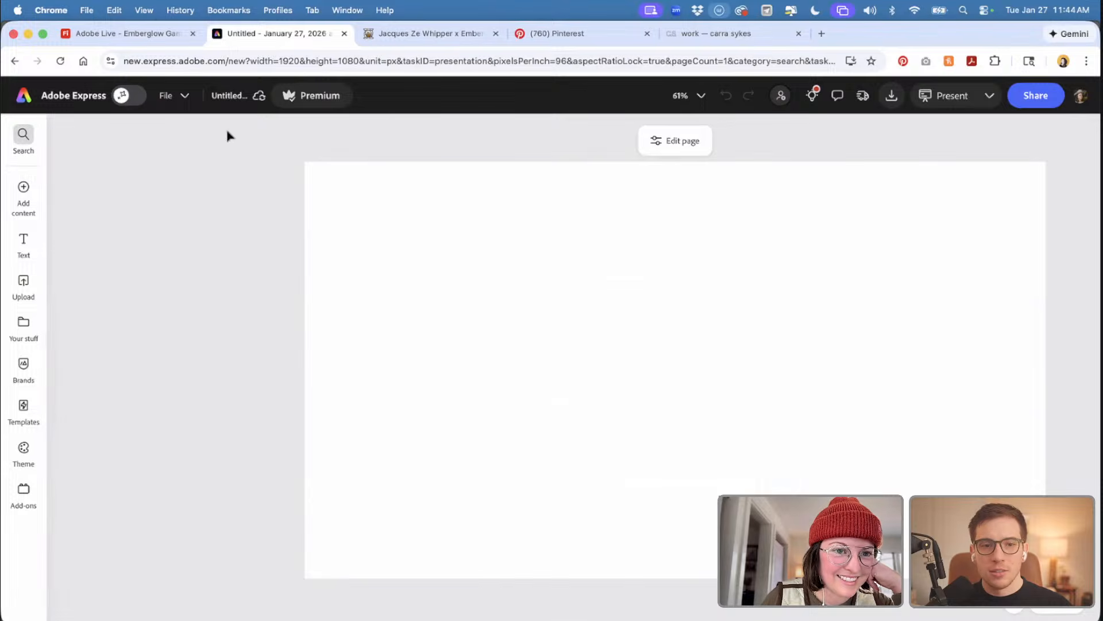
mouse_move(40, 190)
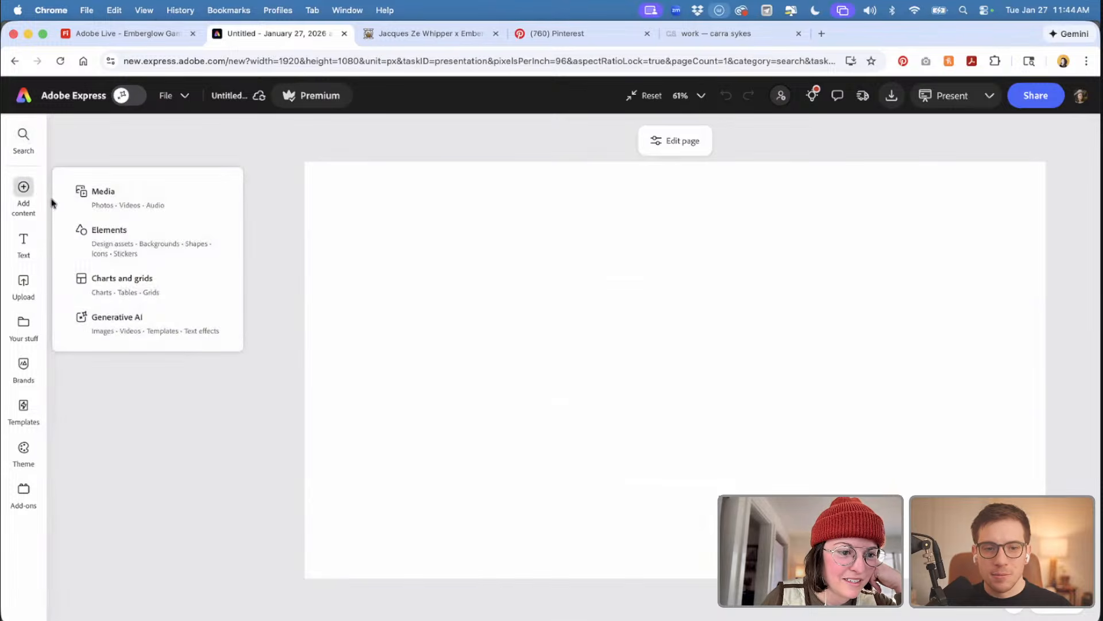
left_click(14, 60)
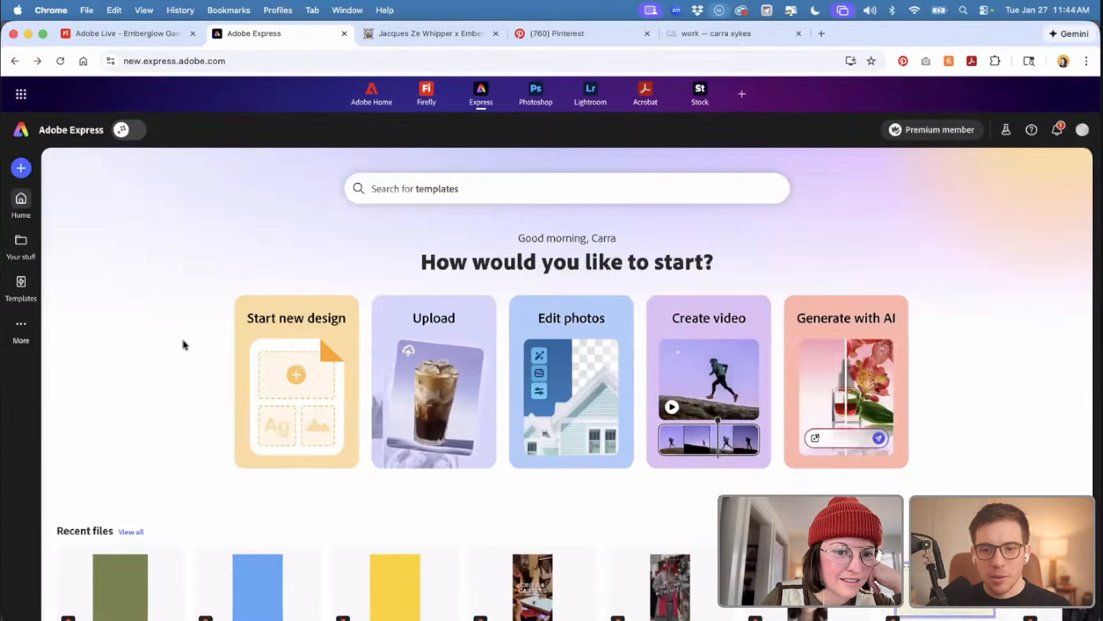
scroll(182, 344, "down", 12)
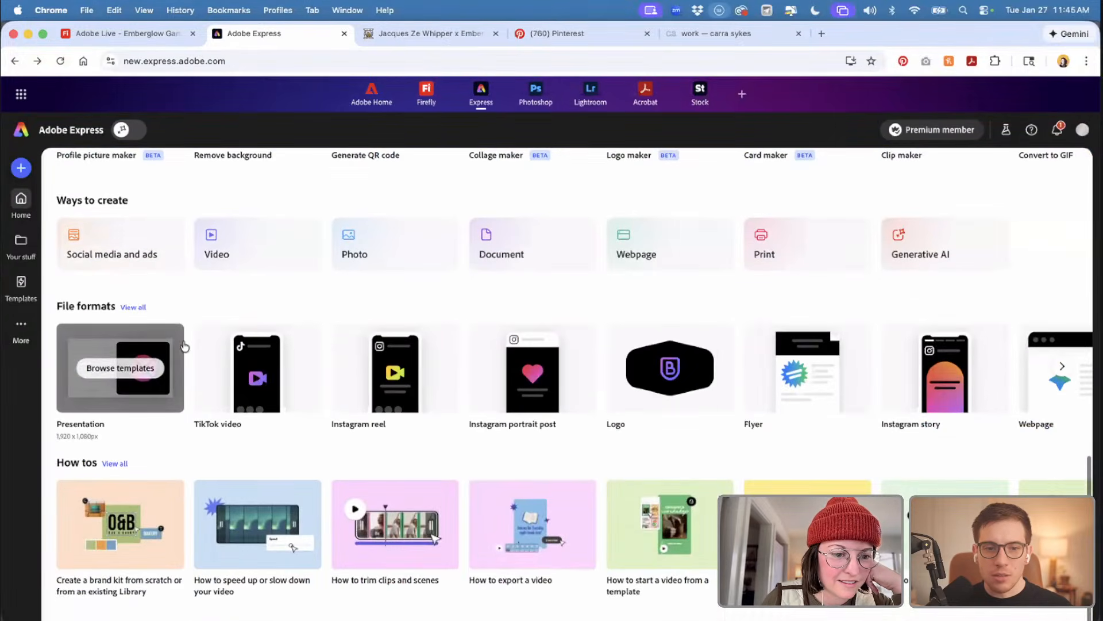
left_click(121, 370)
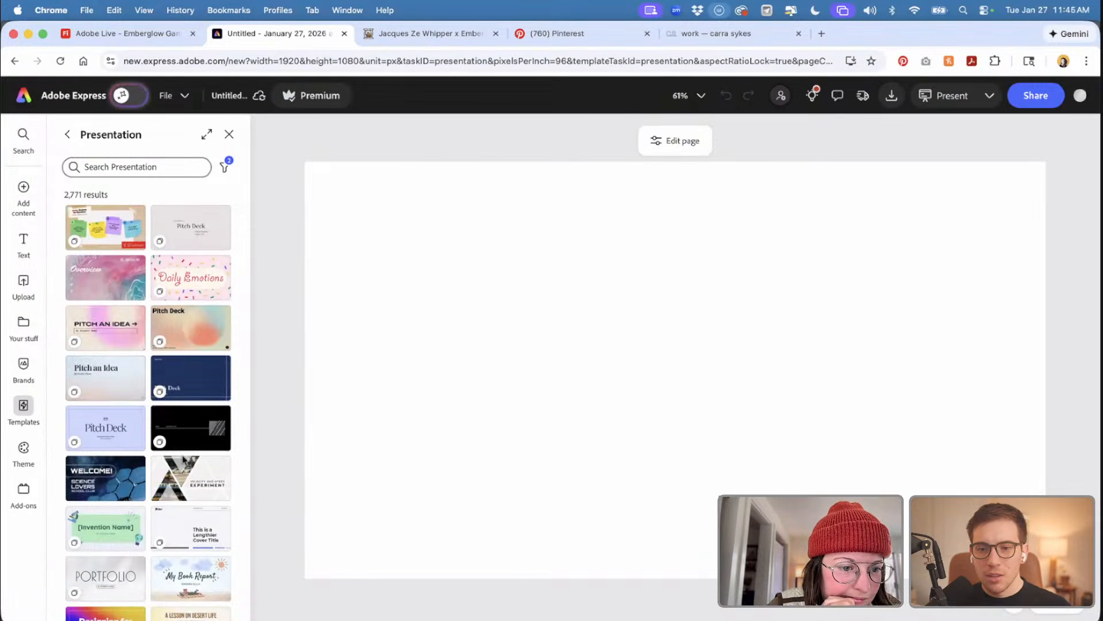
- Look through the presentation templates for a design that suits the concept deck
scroll(183, 460, "down", 5)
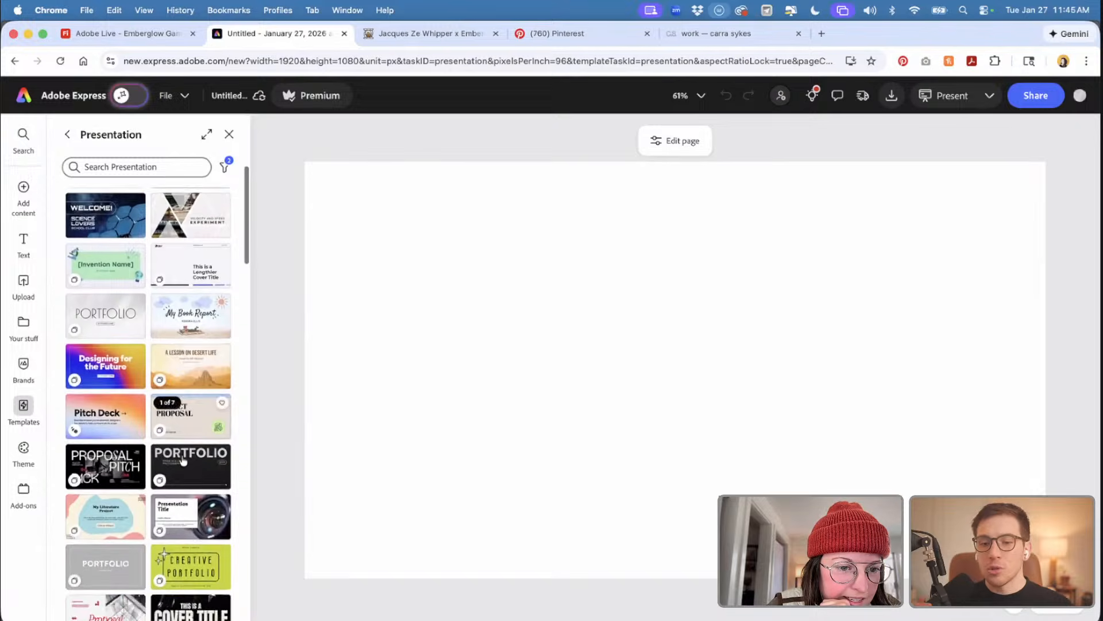
scroll(183, 459, "down", 1)
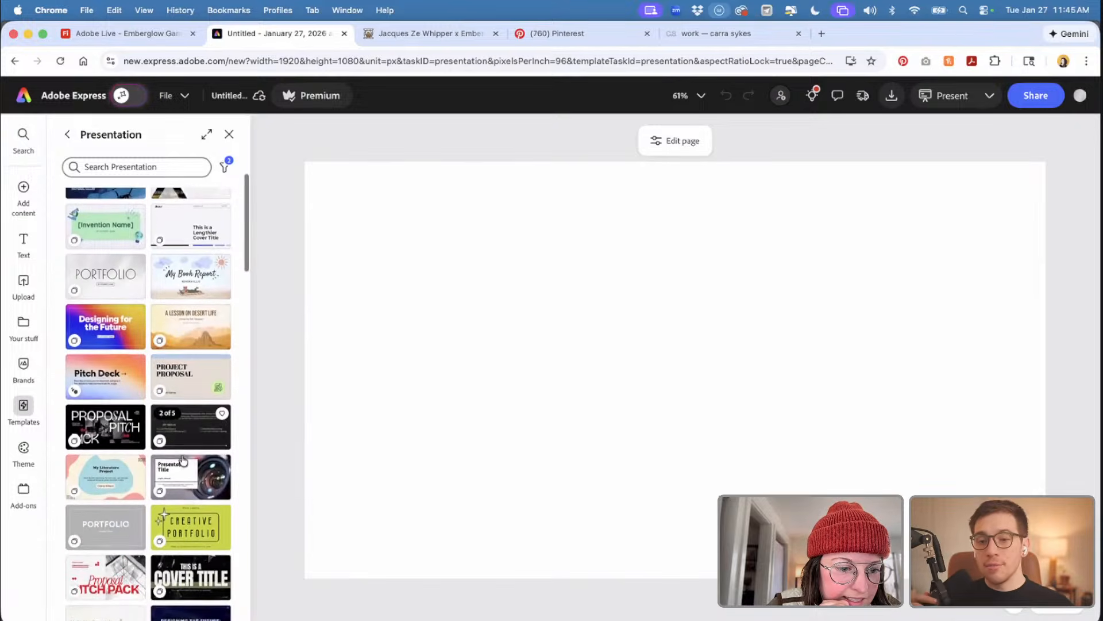
scroll(183, 459, "down", 3)
scroll(195, 527, "down", 2)
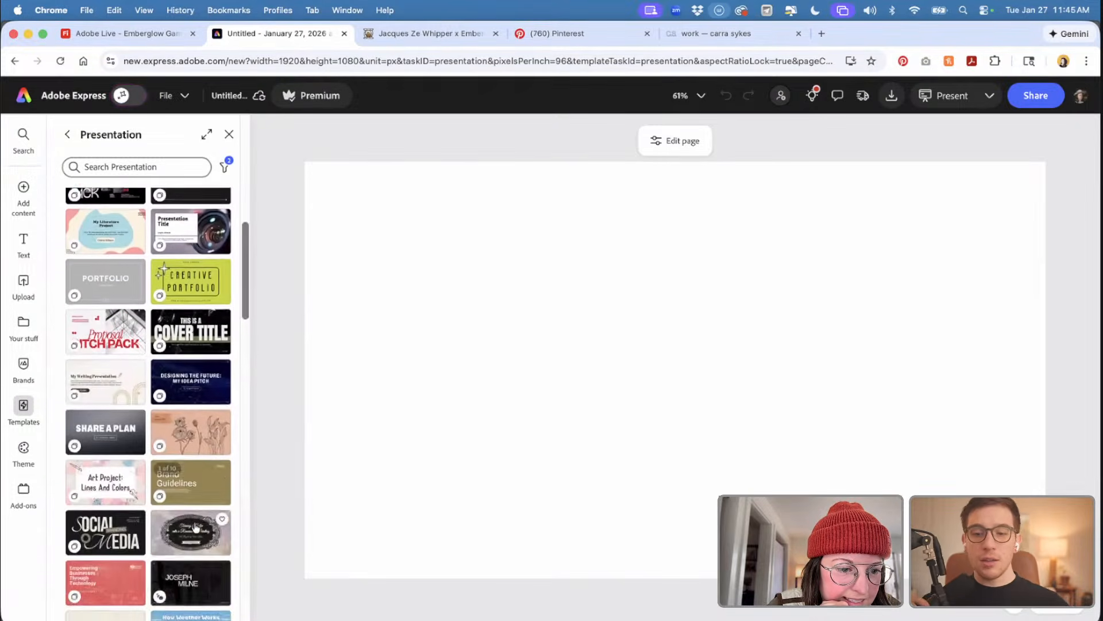
scroll(196, 528, "down", 1)
scroll(196, 505, "down", 3)
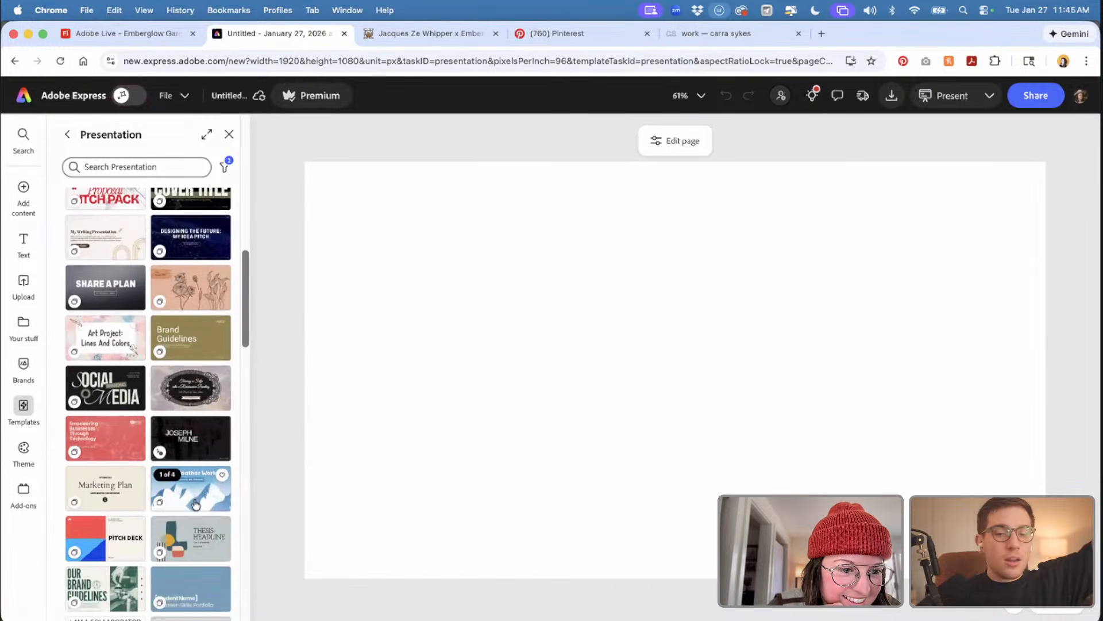
scroll(195, 489, "down", 4)
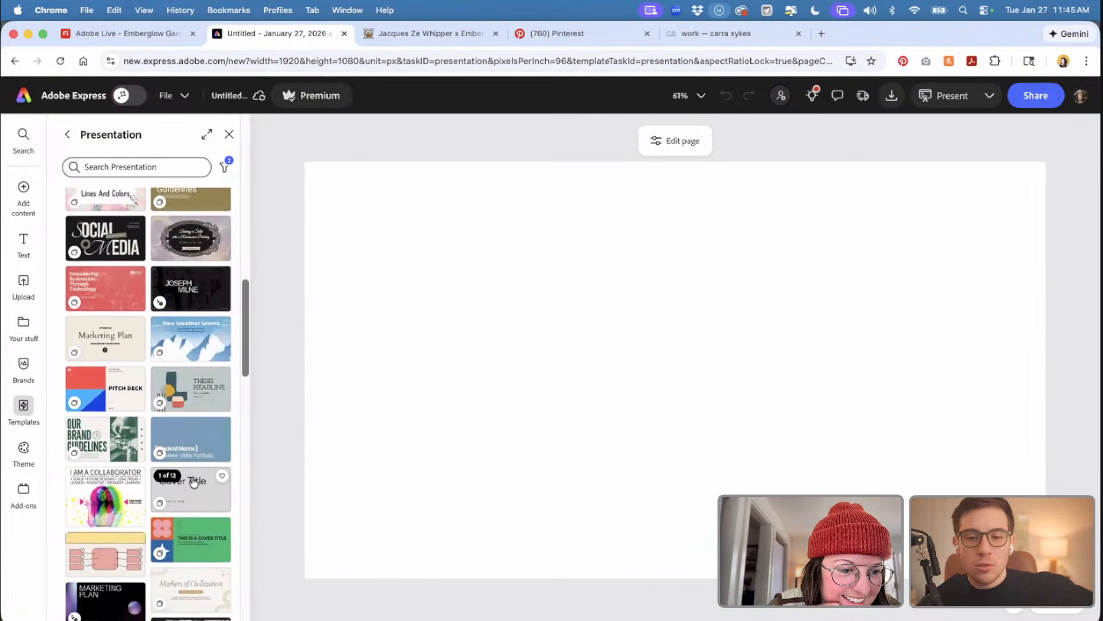
scroll(193, 482, "down", 2)
scroll(194, 483, "up", 15)
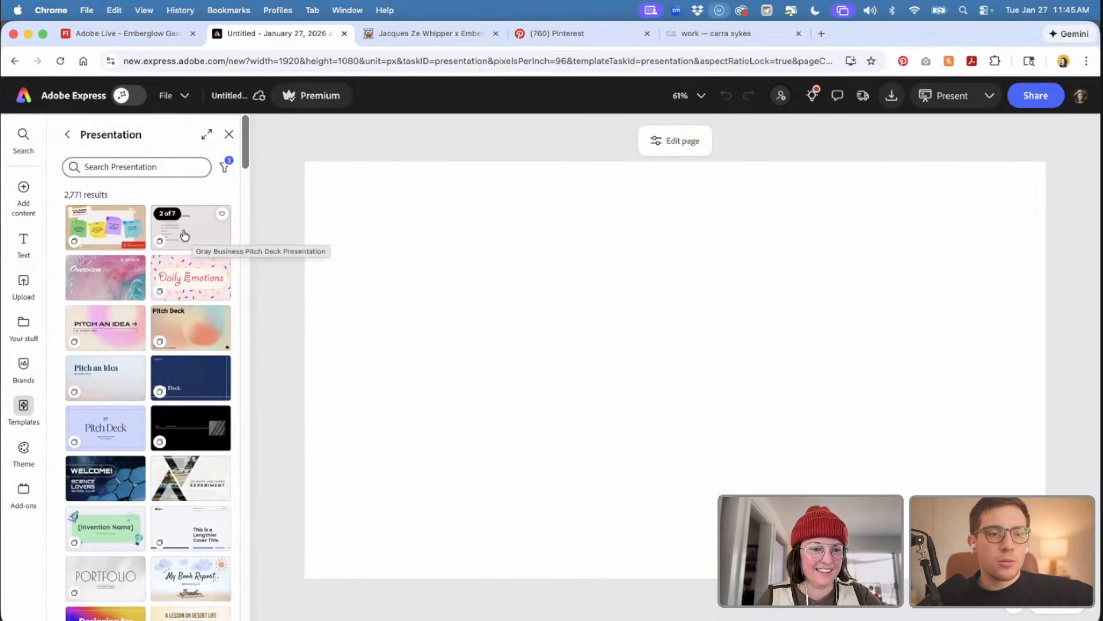
- Try the pink "Pitch an Idea" presentation template and apply the Emberglow Gaming brand to it twice for a different color variation
left_click(101, 325)
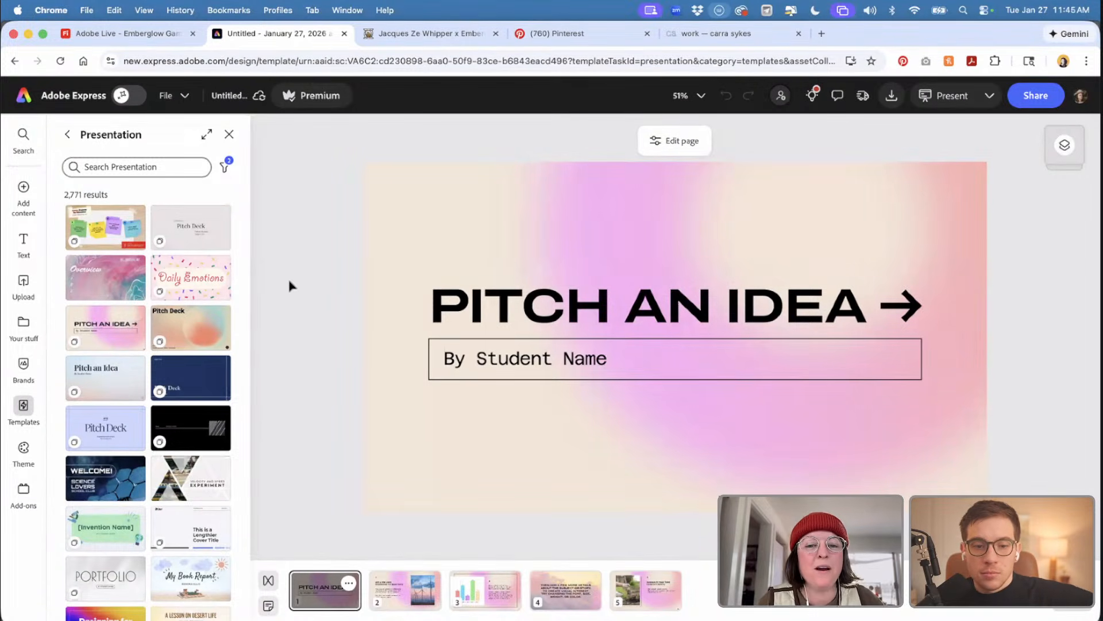
left_click(229, 134)
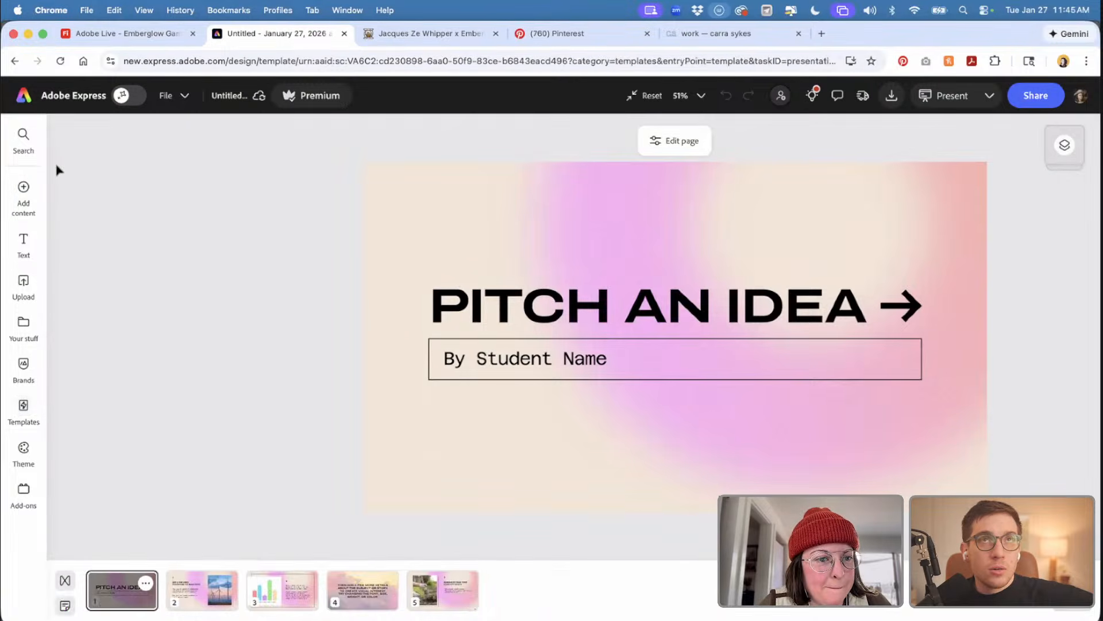
left_click(23, 365)
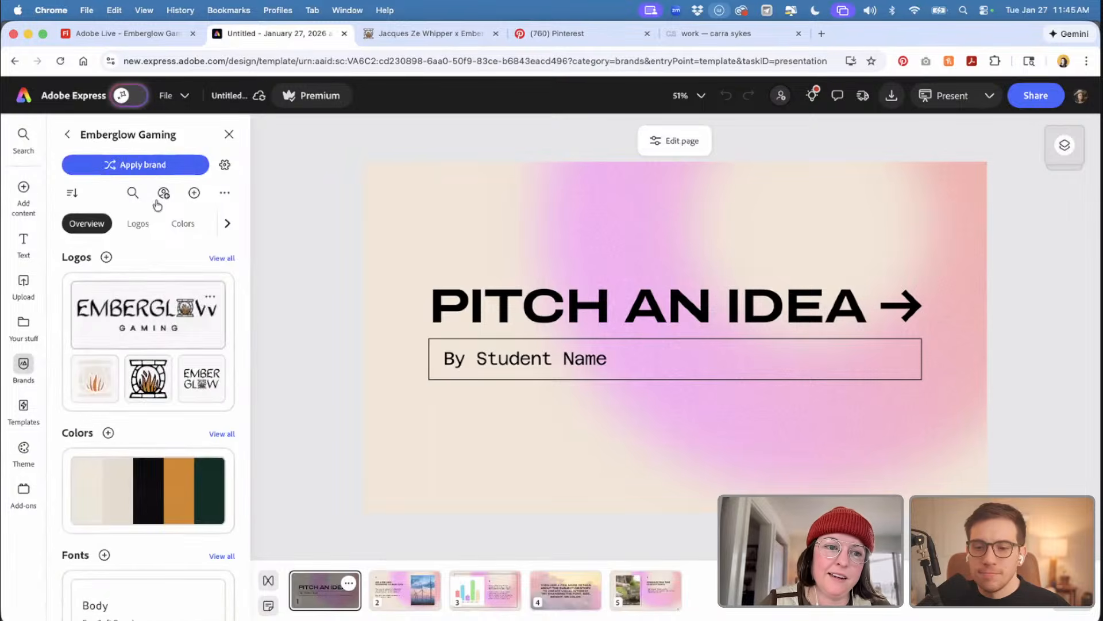
left_click(152, 167)
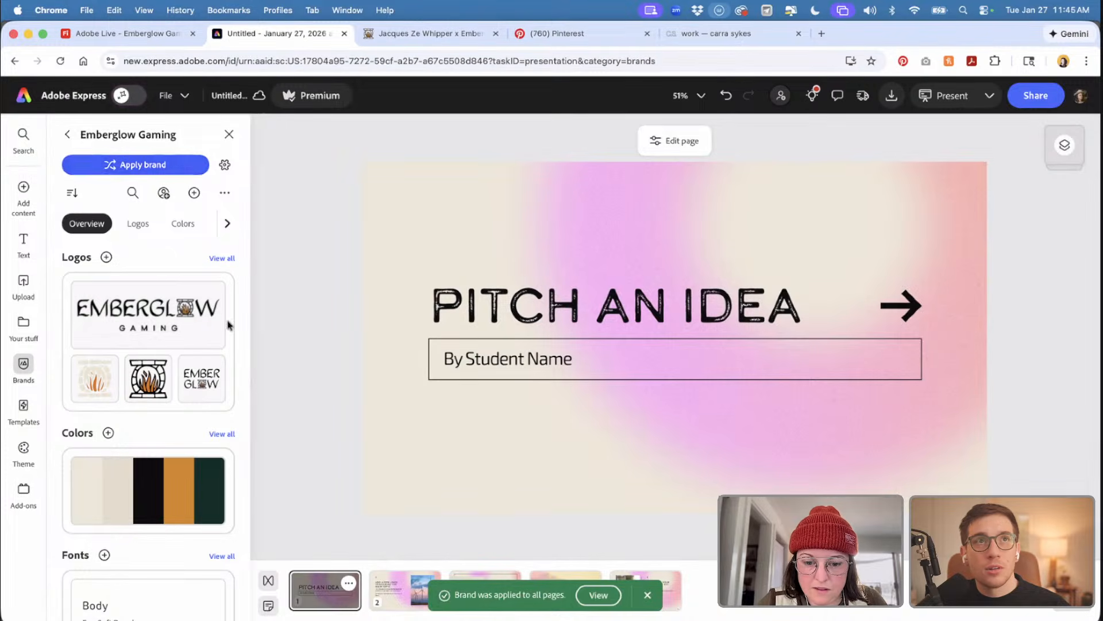
left_click(162, 165)
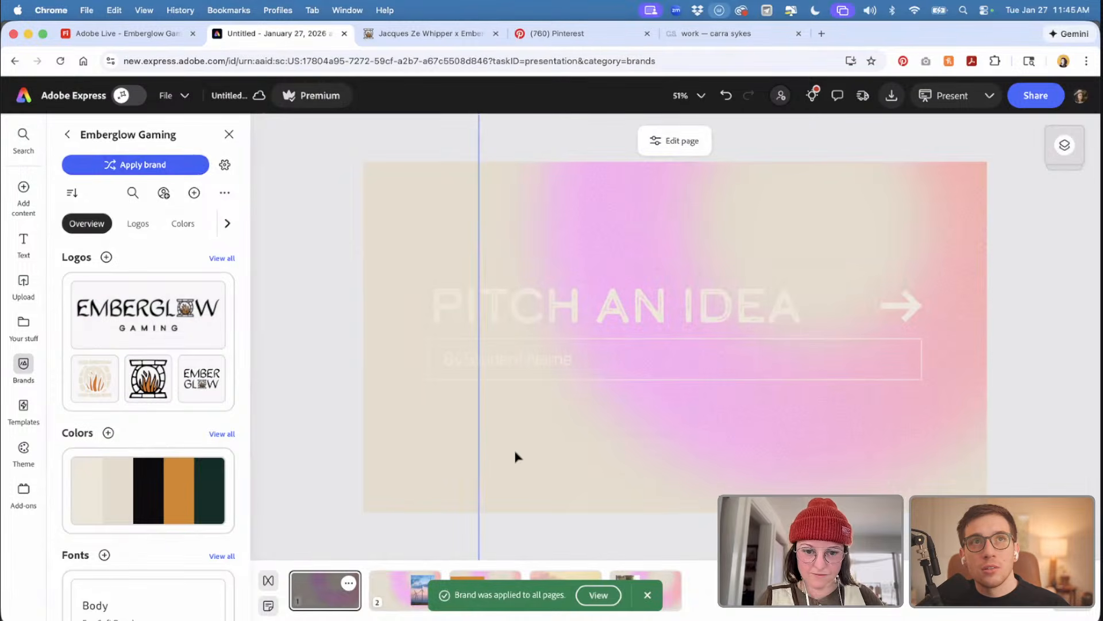
- Inspect the cover's background image and review slides 3 and 4 of the rebranded deck
left_click(731, 202)
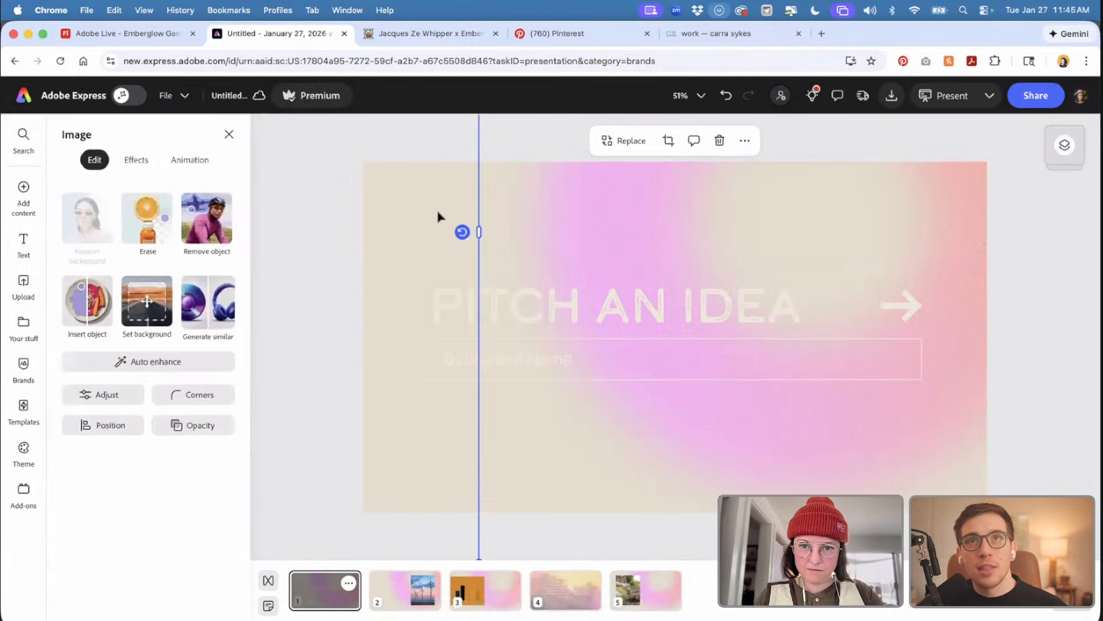
left_click(394, 364)
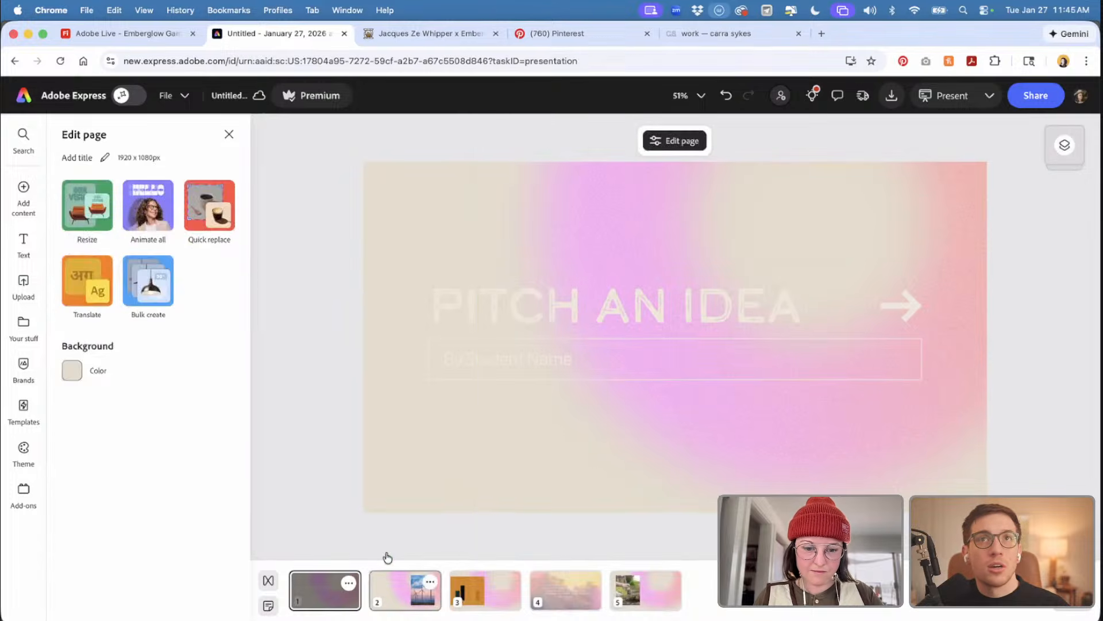
left_click(462, 586)
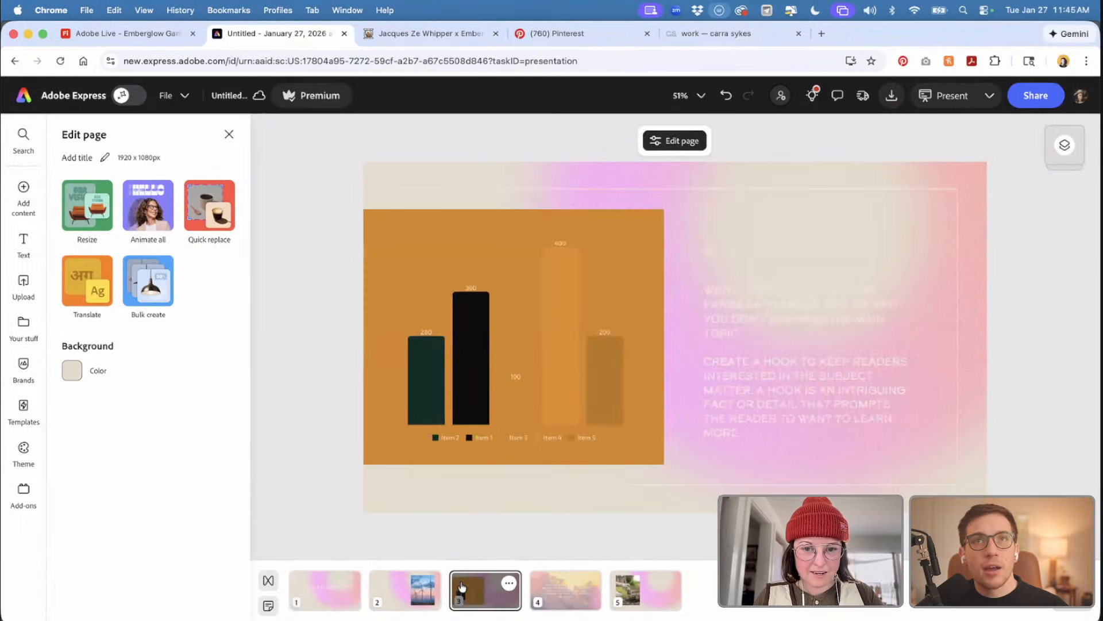
left_click(539, 581)
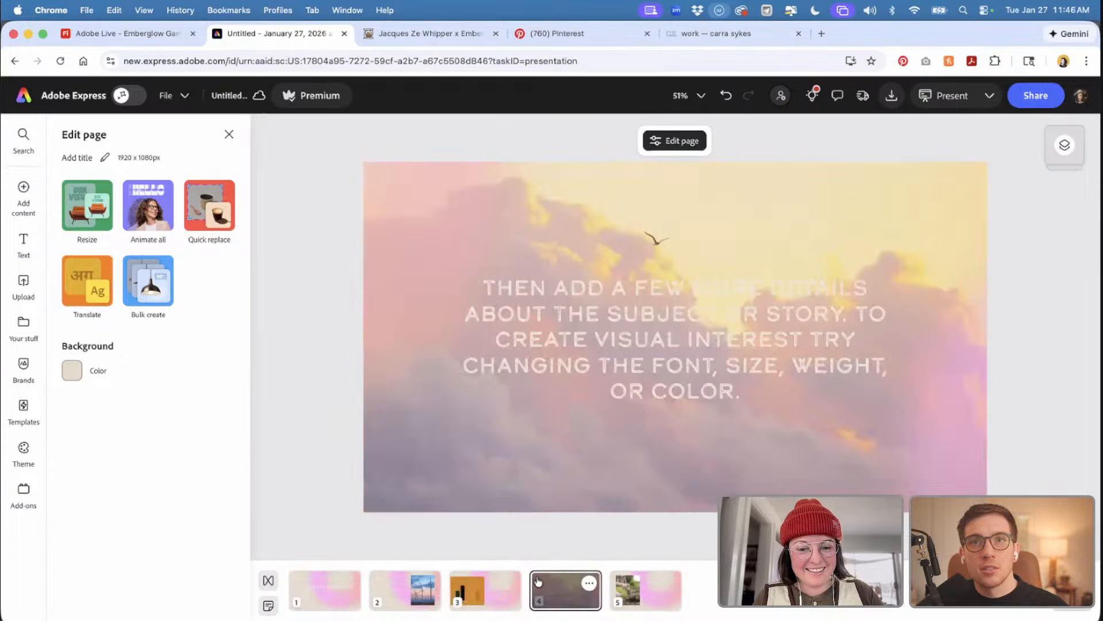
- Leave this deck for the home page and reopen the Presentation template collection in a new design
left_click(229, 134)
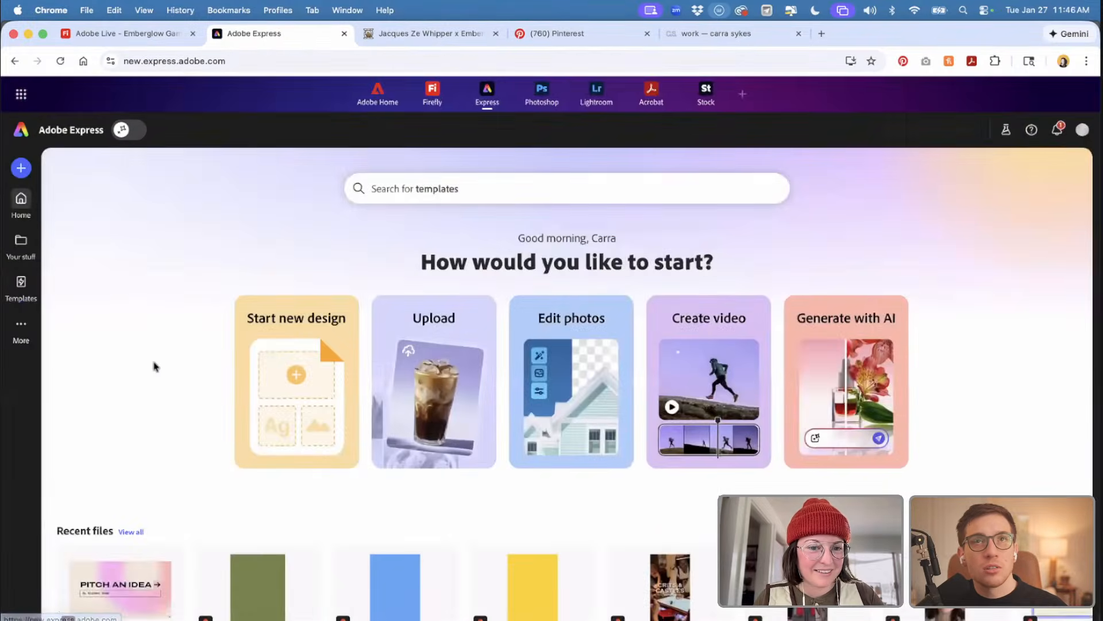
scroll(154, 365, "down", 5)
scroll(154, 366, "down", 5)
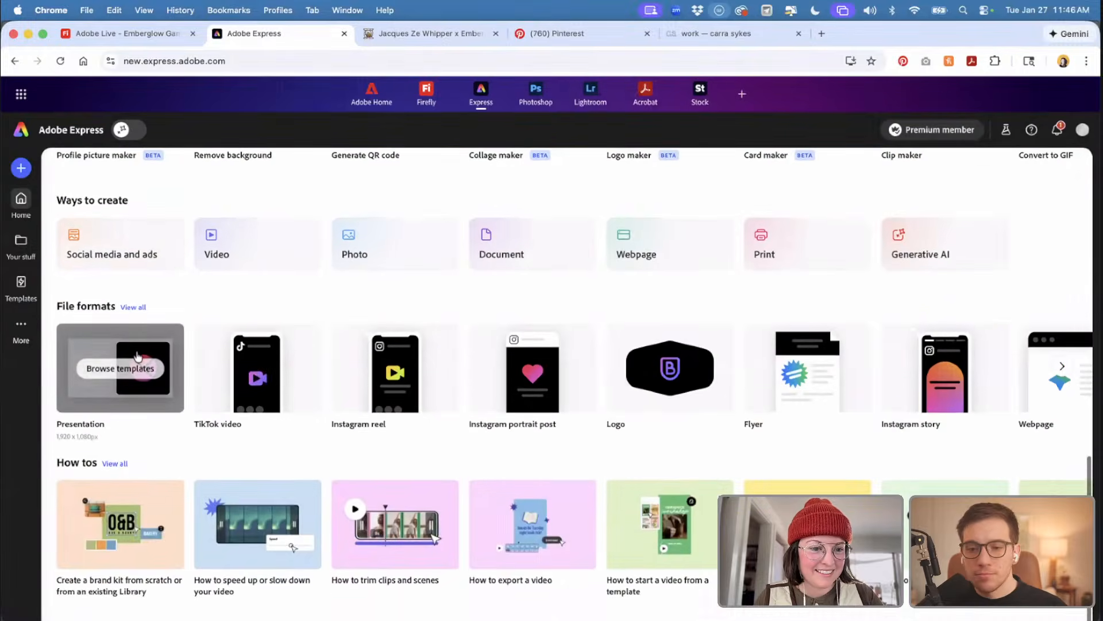
left_click(138, 356)
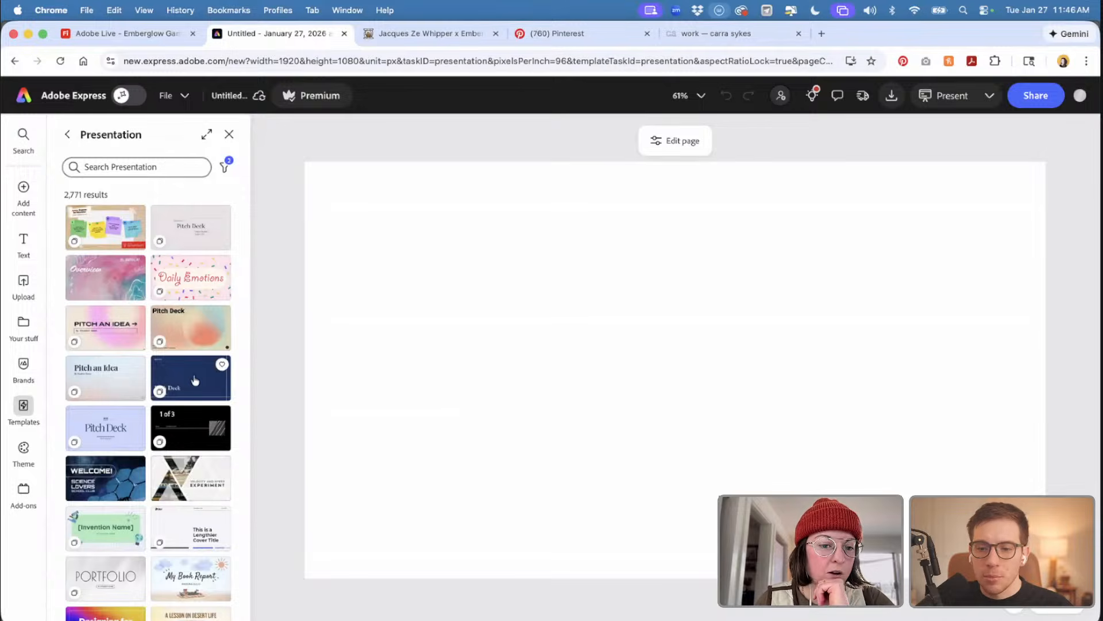
- Load the lavender "Pitch Deck" template and apply the Emberglow Gaming brand to all its pages
left_click(129, 441)
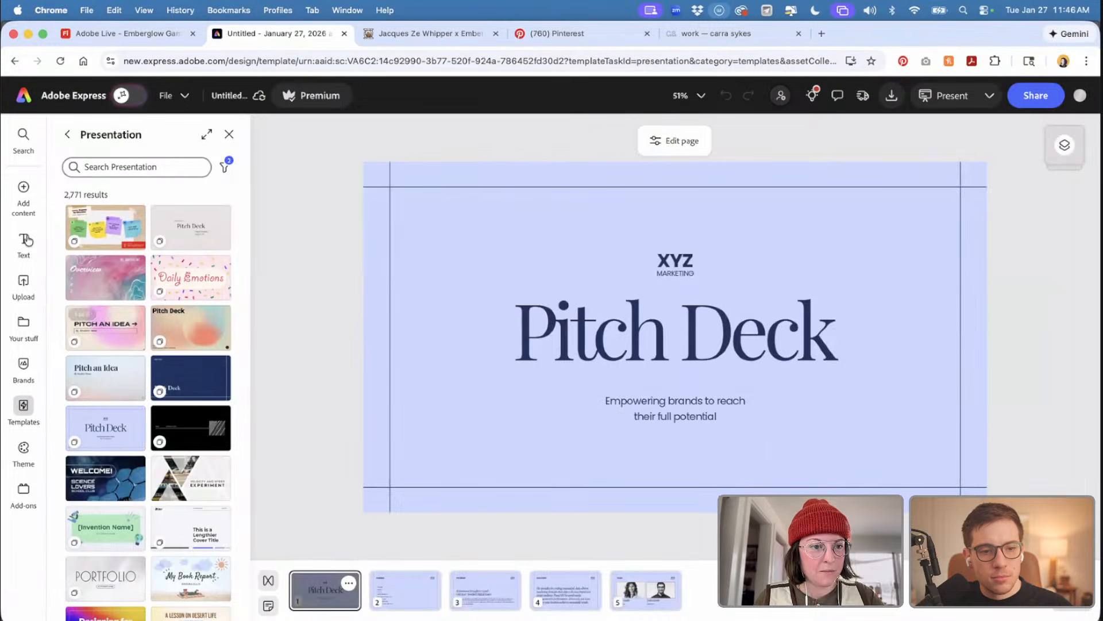
left_click(24, 368)
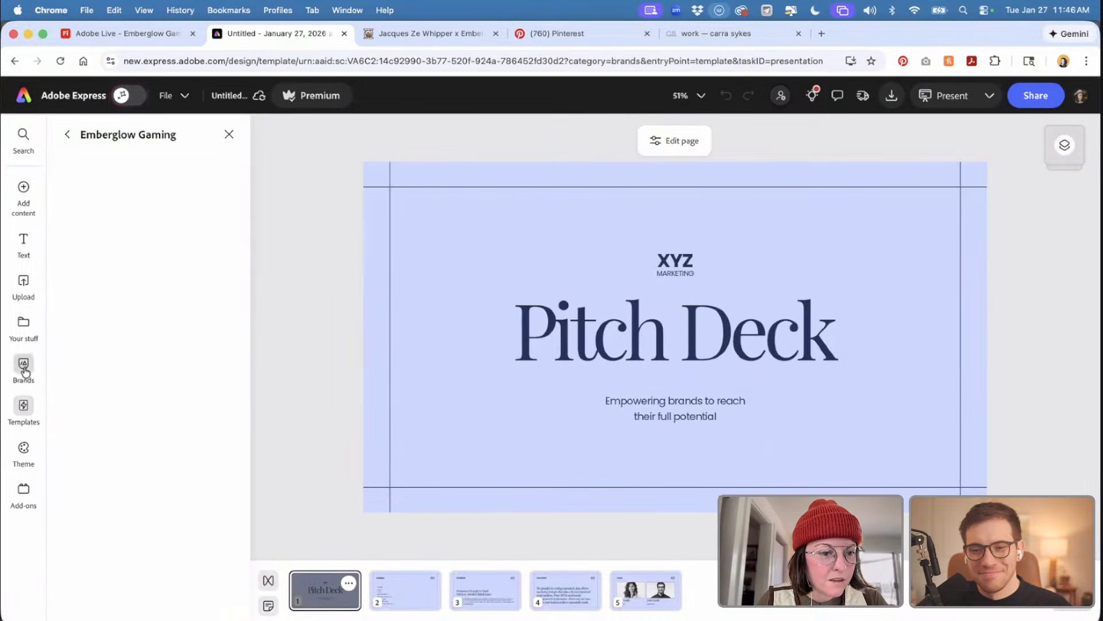
left_click(137, 165)
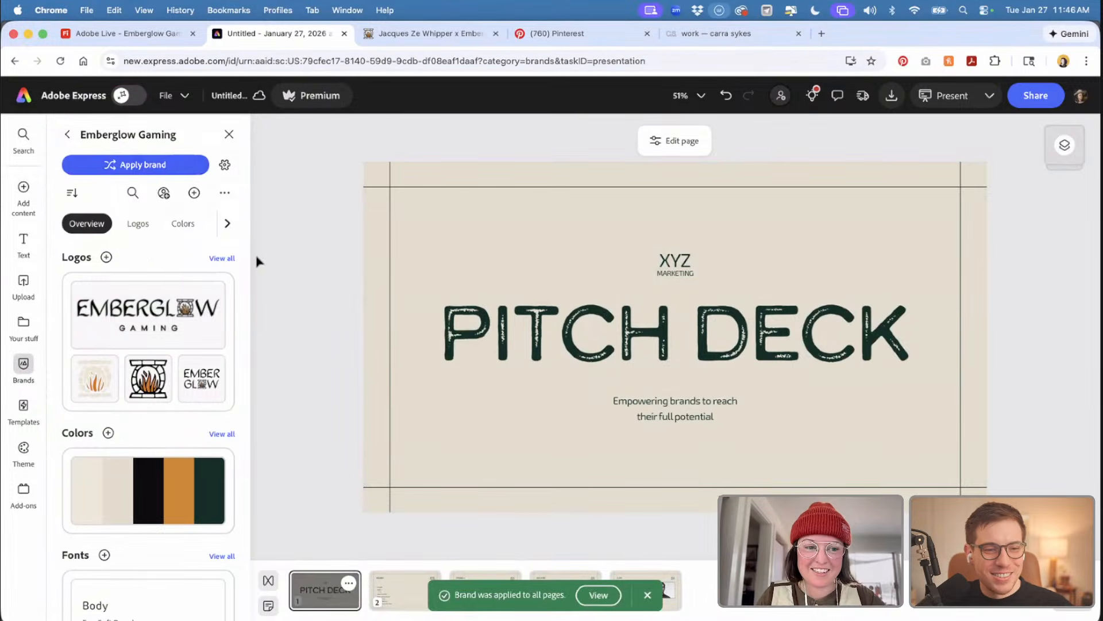
- Delete the bulleted agenda list and the XYZ Marketing logo from slide 2
left_click(388, 574)
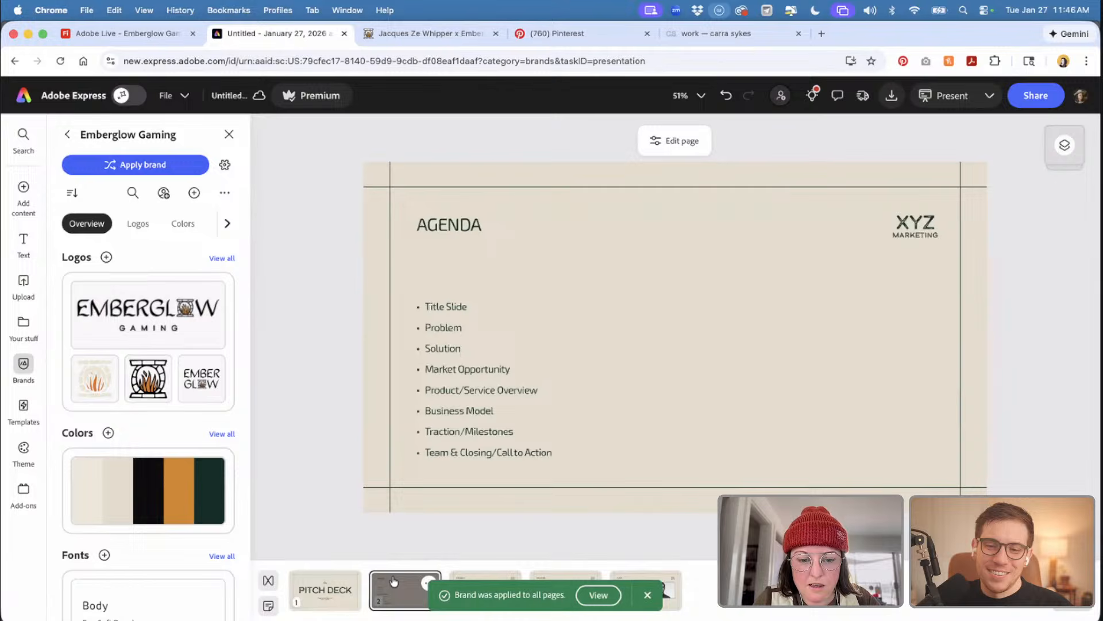
left_click(426, 230)
left_click(463, 320)
key("Delete")
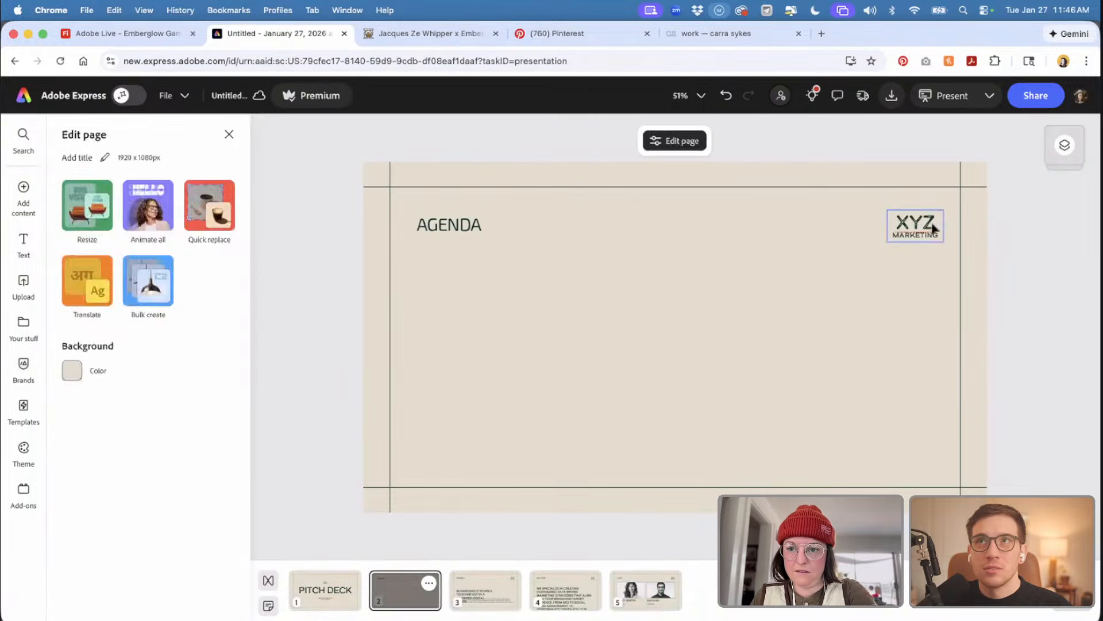
left_click(931, 227)
key("Delete")
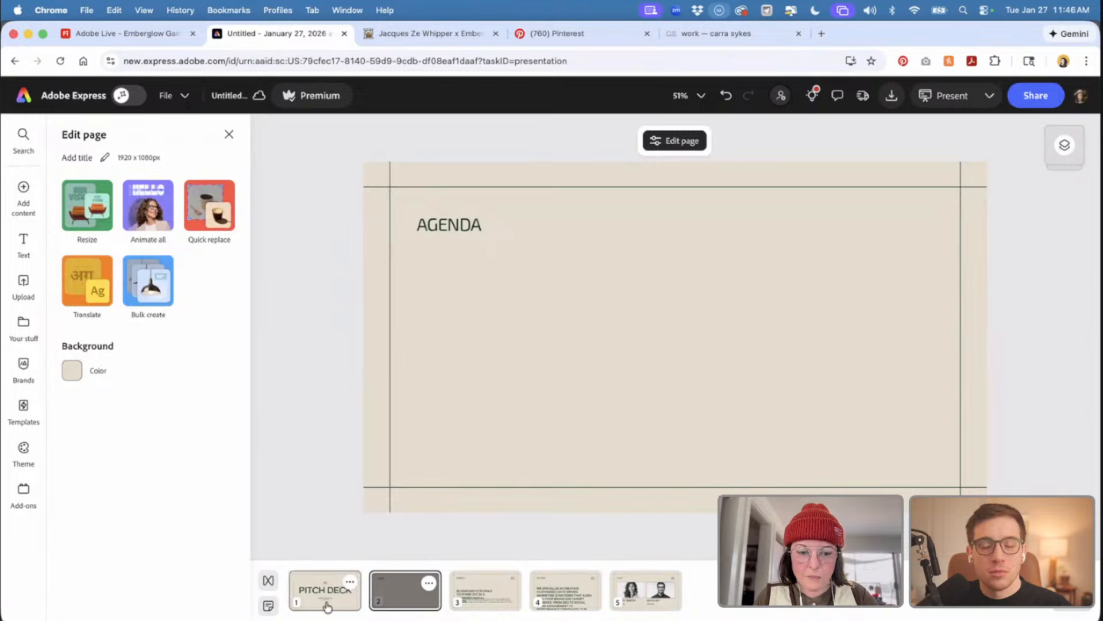
- Change the "AGENDA" heading on slide 2 to "CONCEPT 1"
left_click(434, 232)
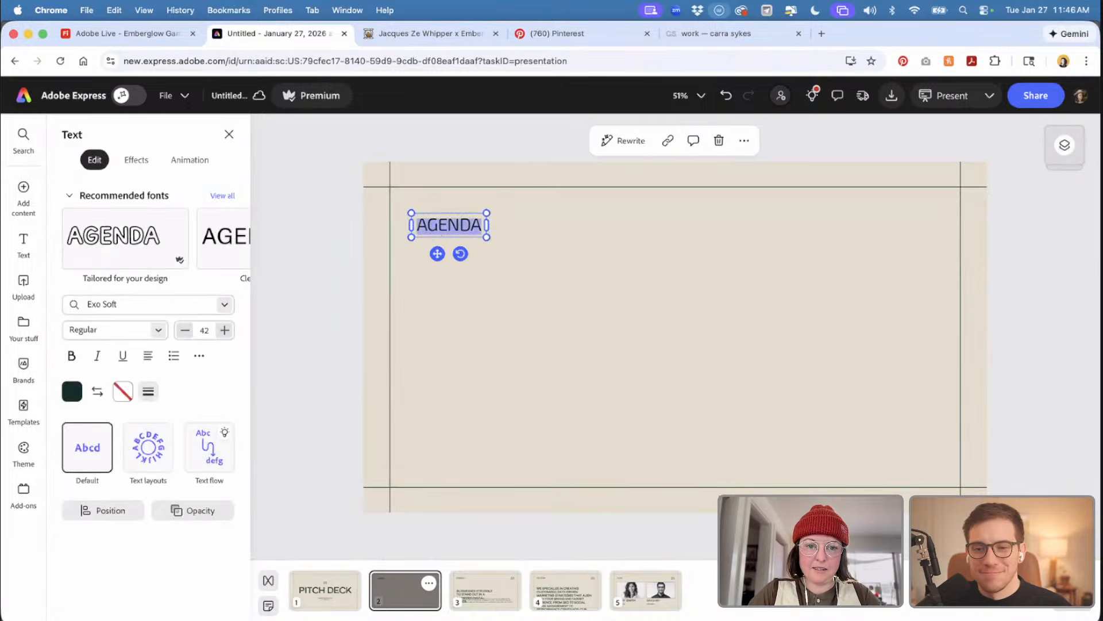
type("CONCEPT 1")
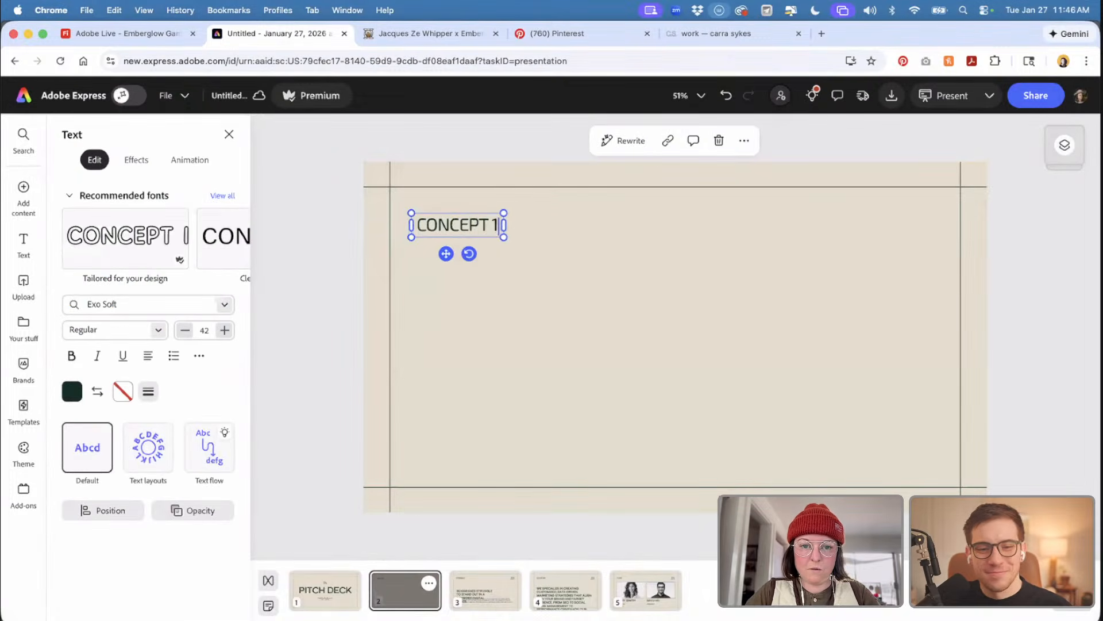
left_click(346, 241)
left_click(333, 239)
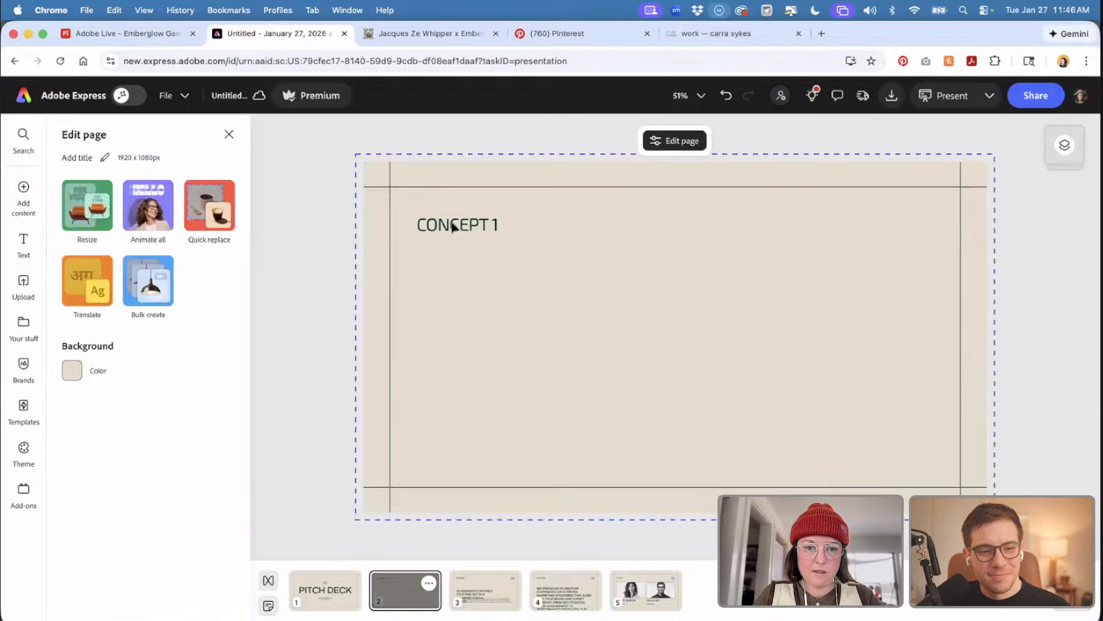
- Duplicate the "CONCEPT 1" heading directly below itself on slide 2 and change the copy to "ARTIST COLLABORATIONS"
left_click_drag(451, 223, 451, 253)
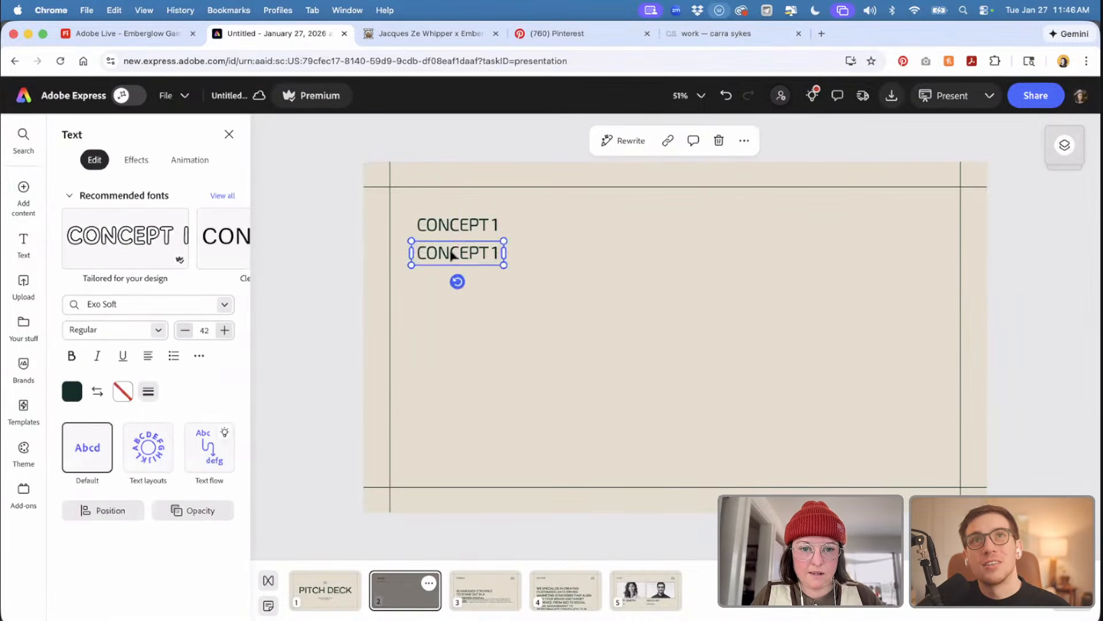
double_click(452, 253)
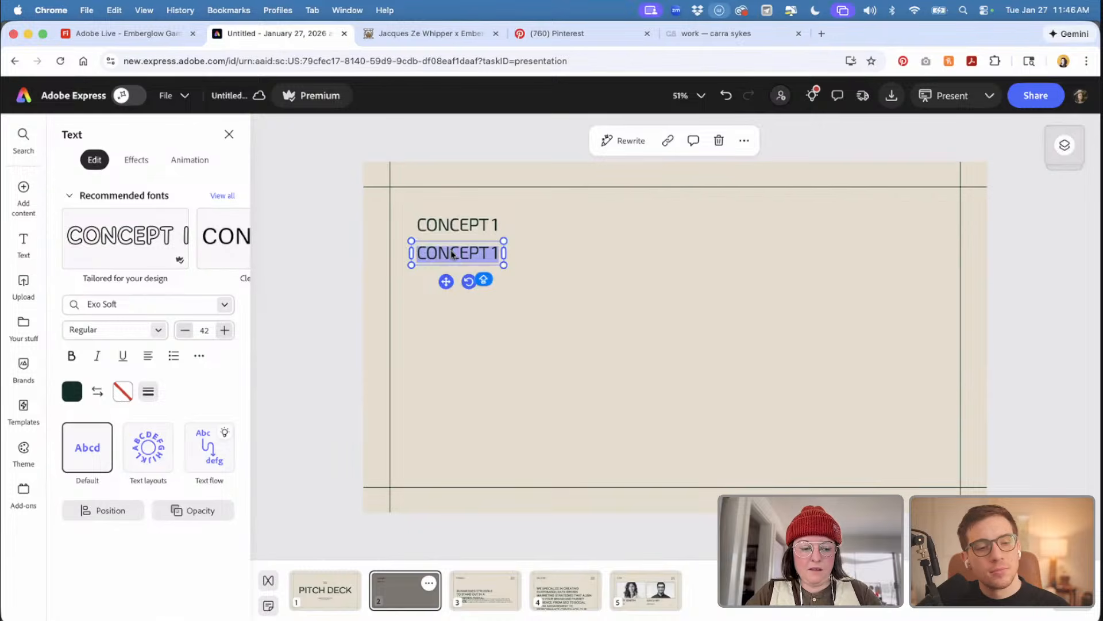
type("AR")
key("BackSpace")
key("BackSpace")
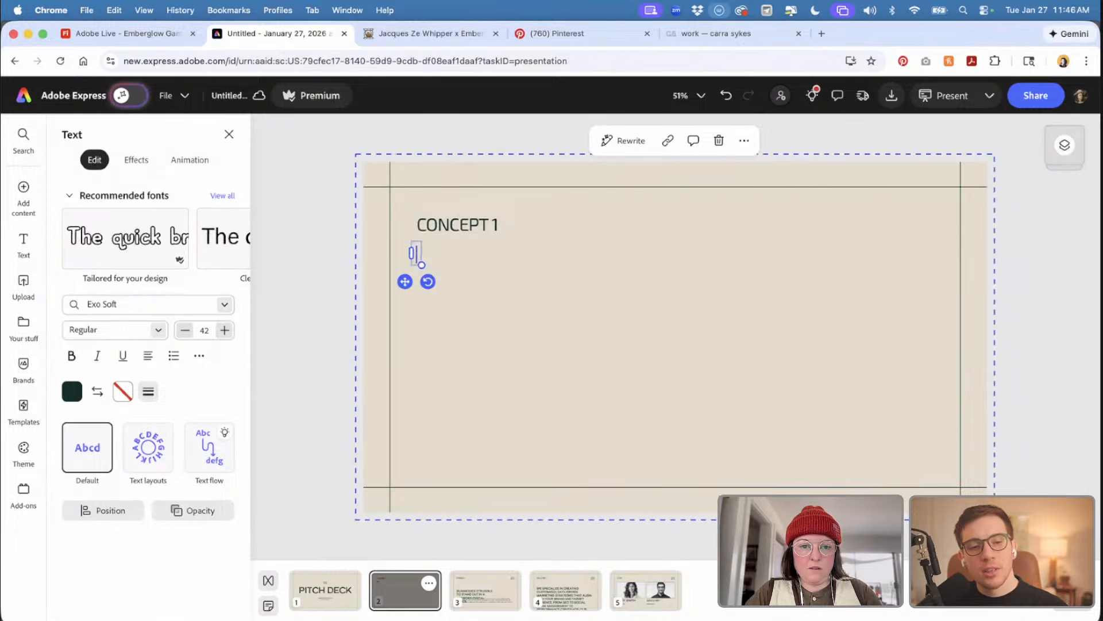
type("ARTI")
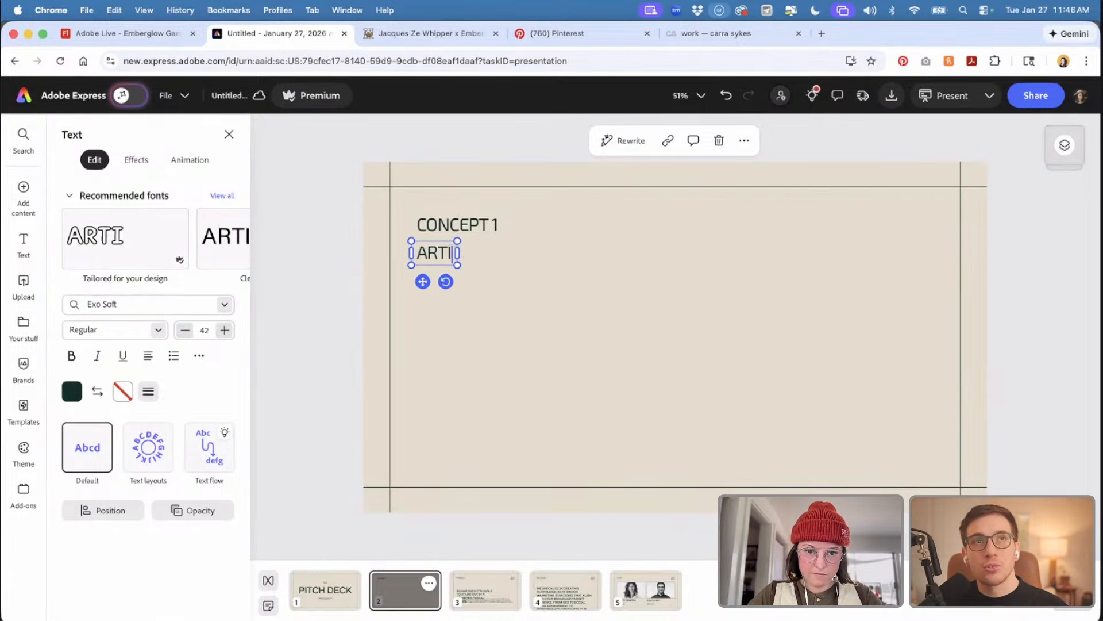
type("ST COLLA")
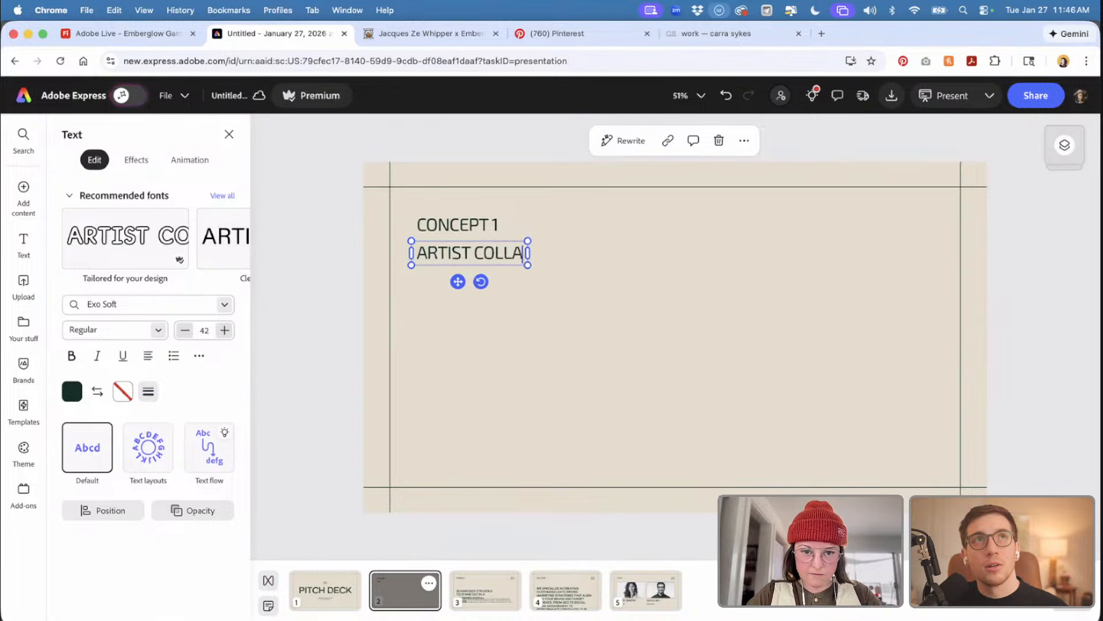
type("BORATIONS")
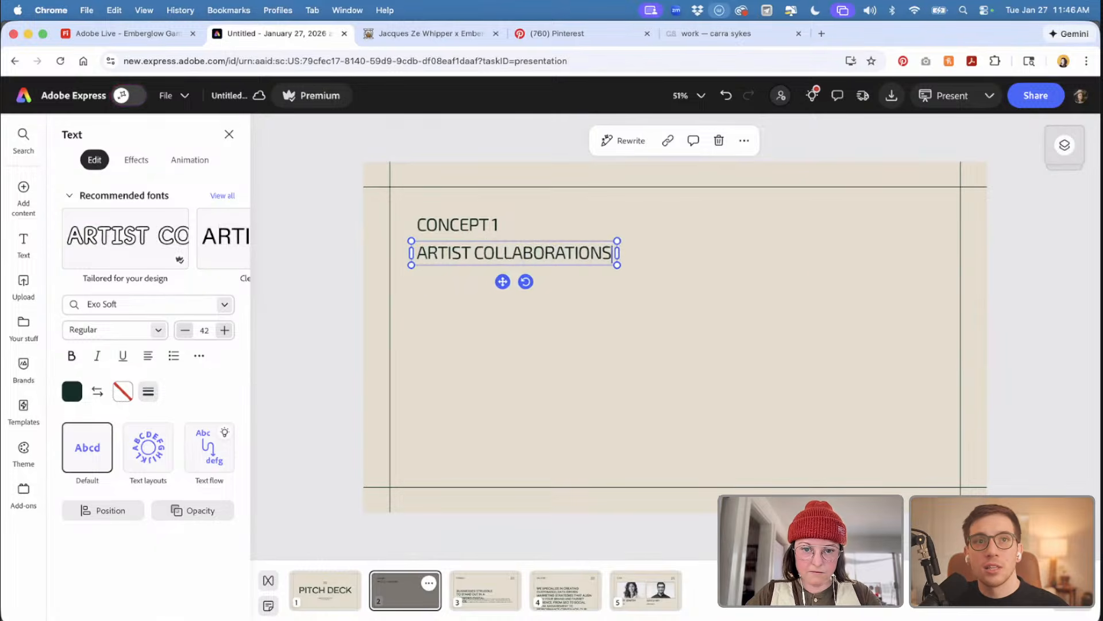
left_click(459, 253)
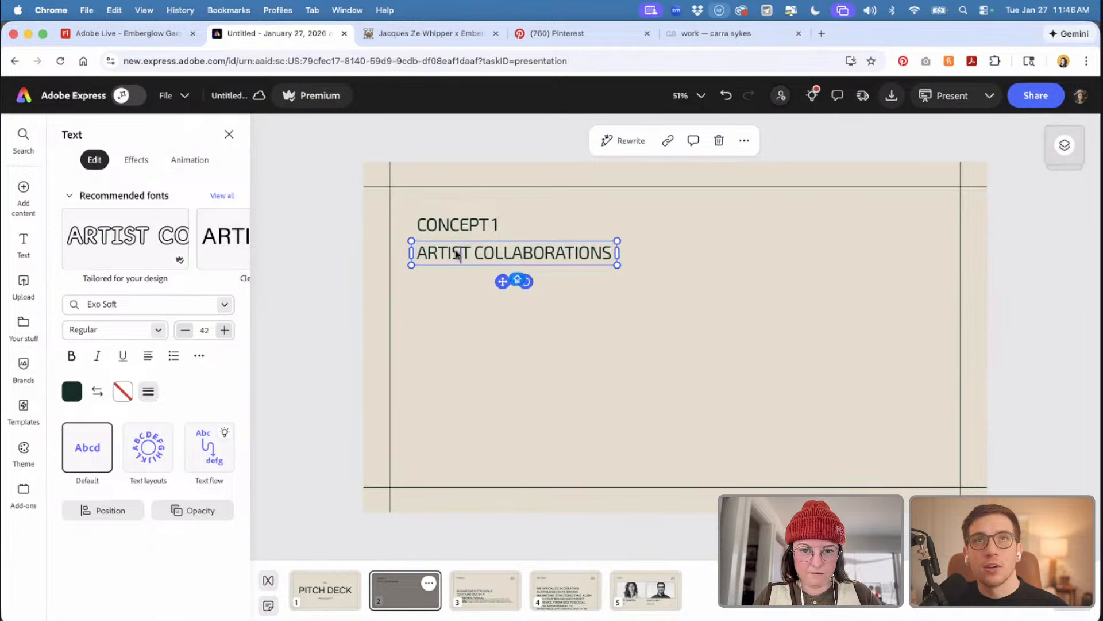
key("super+a")
- Change the "PITCH DECK" title on slide 1 to "INTO THE WORLD"
left_click(325, 586)
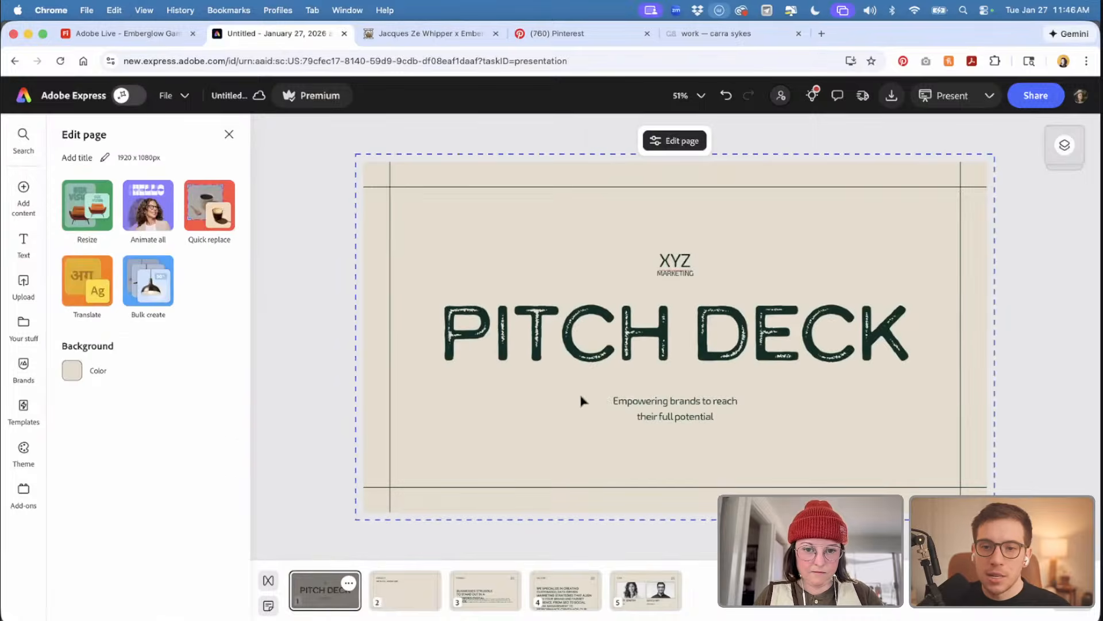
left_click(631, 348)
double_click(630, 347)
key("super+a")
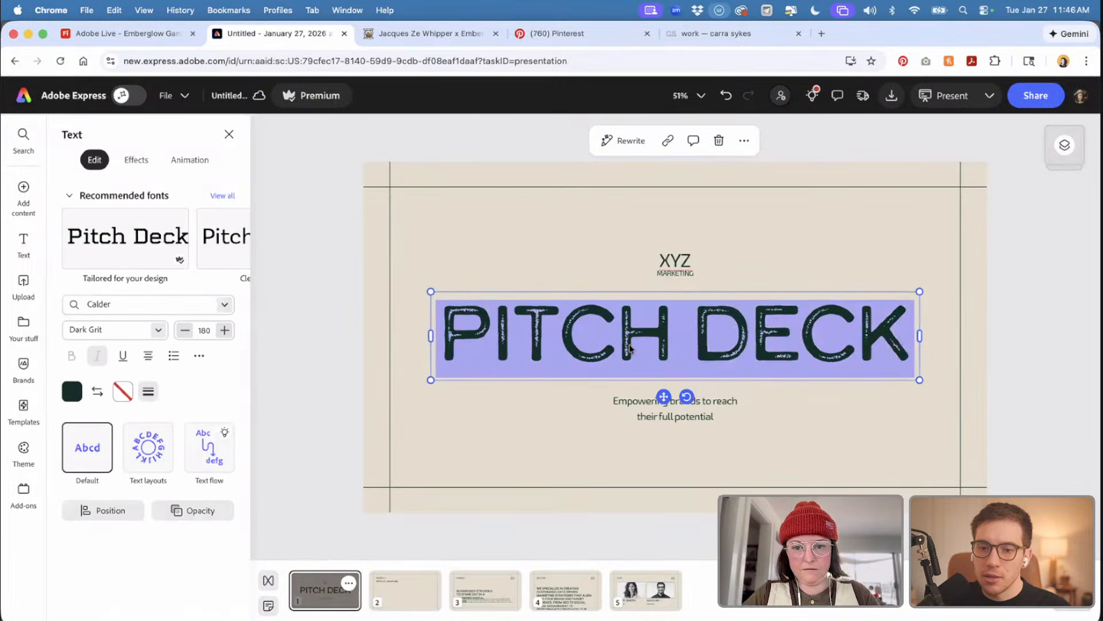
type("INTO THE WORLD")
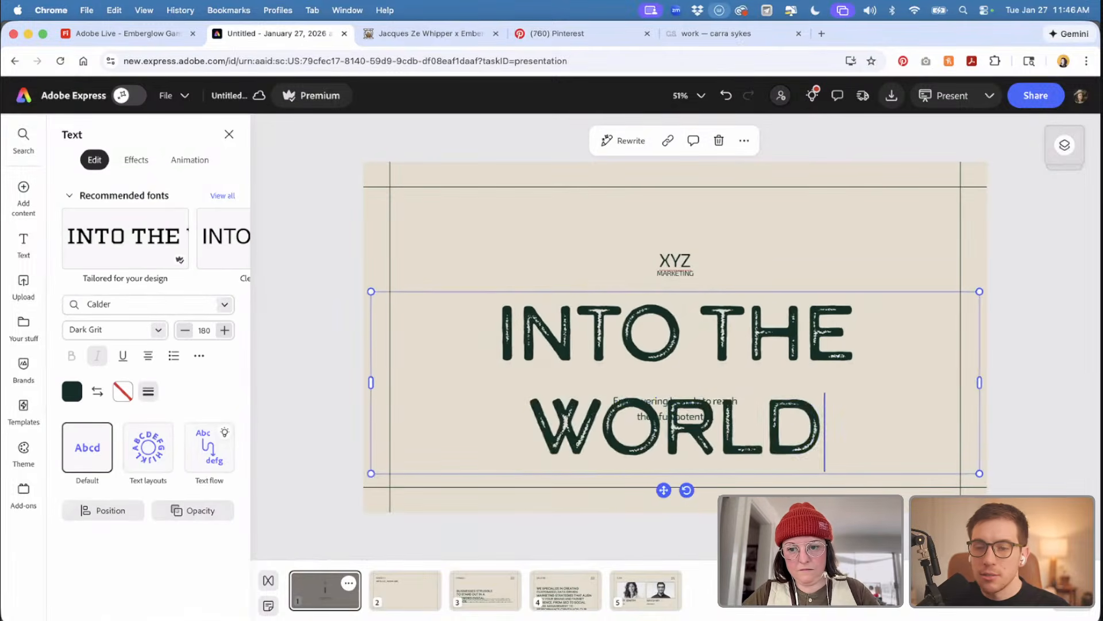
- Set the "INTO THE WORLD" title to font size 120 and narrow its text box so it wraps onto two lines
key("super+a")
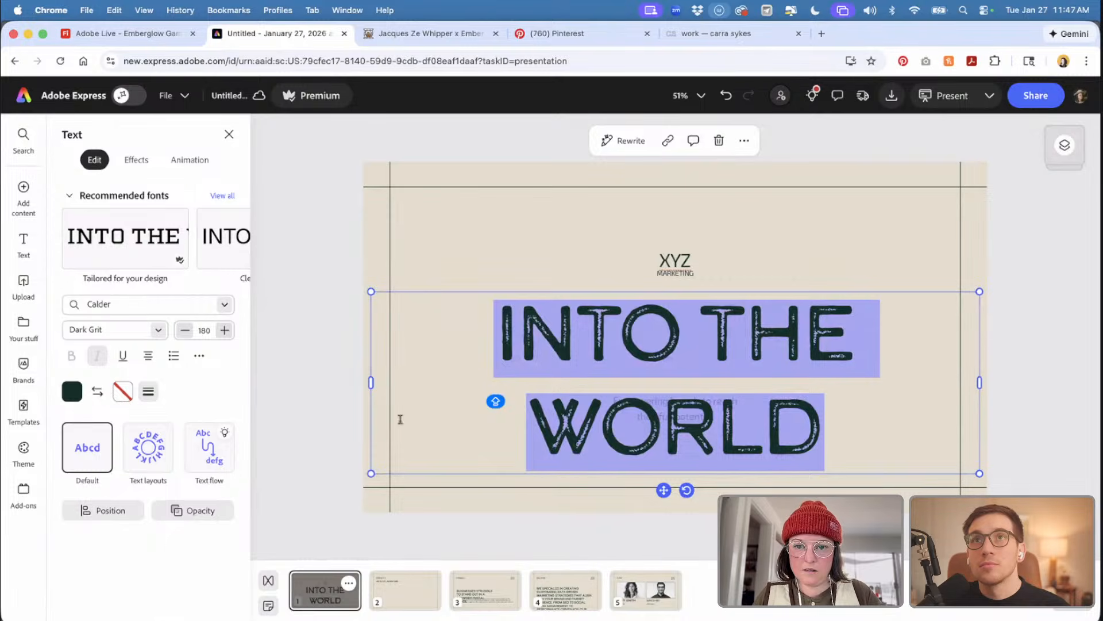
left_click(205, 330)
type("8")
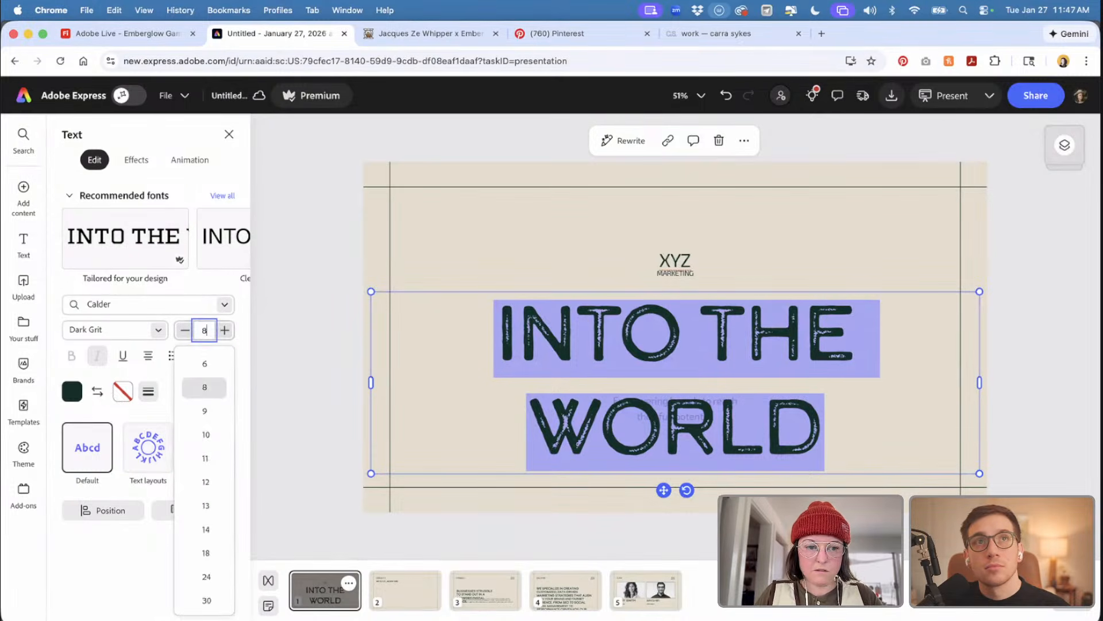
left_click(202, 599)
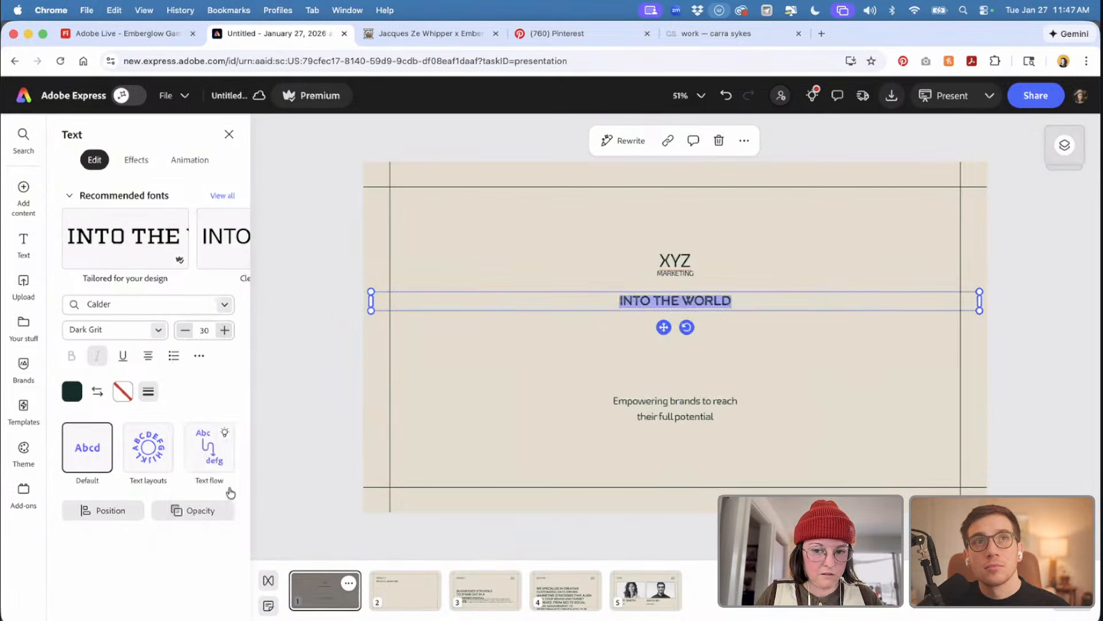
left_click(204, 330)
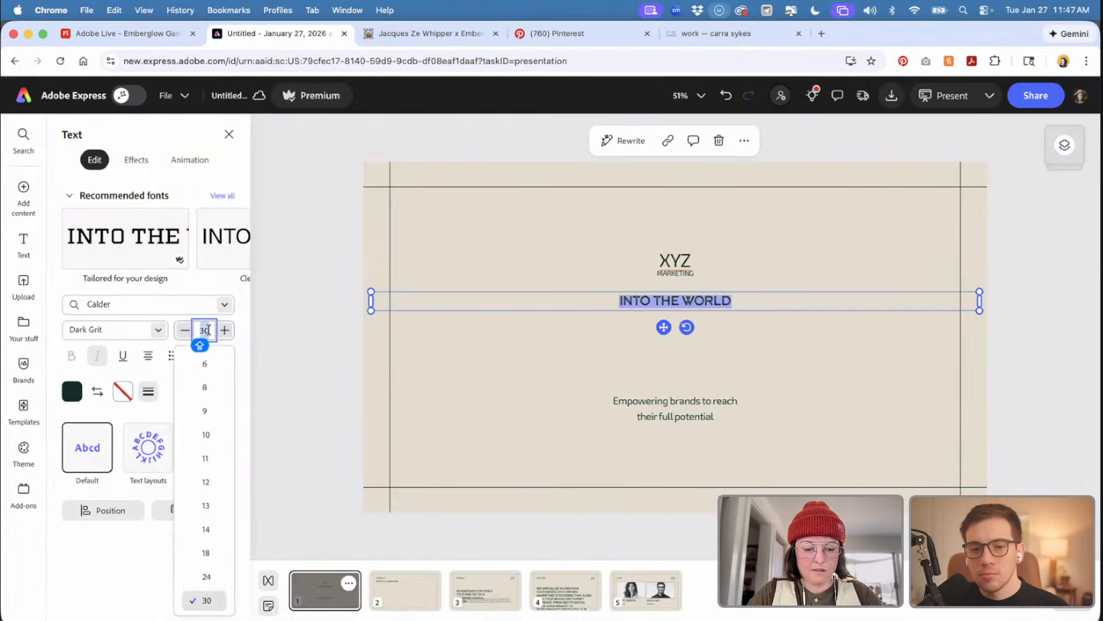
type("150")
key("Return")
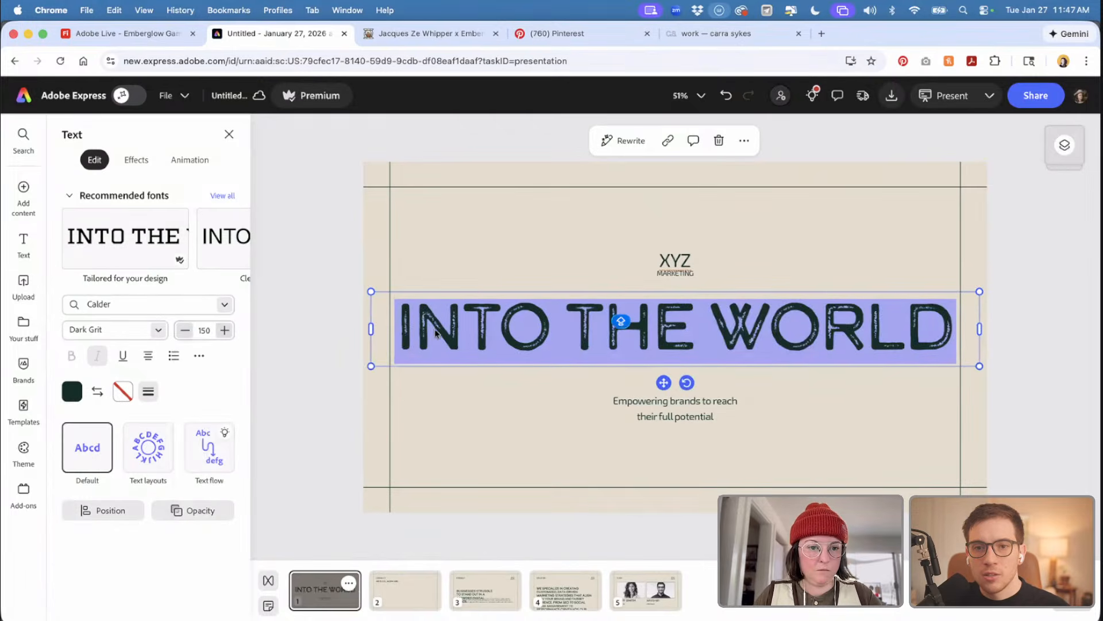
left_click(185, 330)
left_click(185, 330)
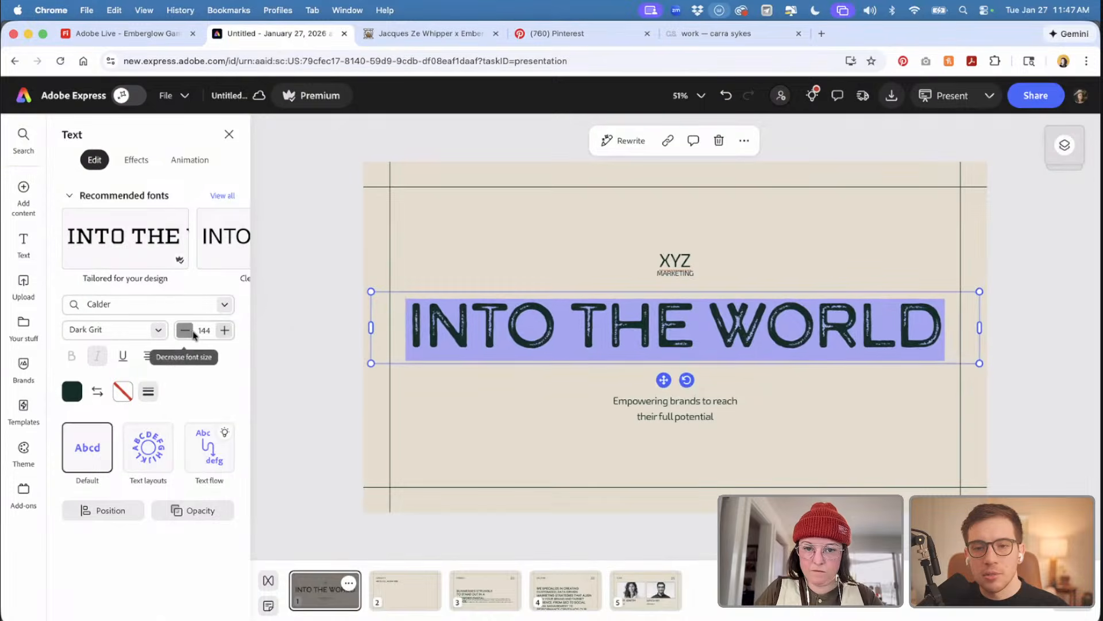
left_click(185, 330)
left_click(185, 330)
left_click(184, 330)
left_click(184, 330)
key("Escape")
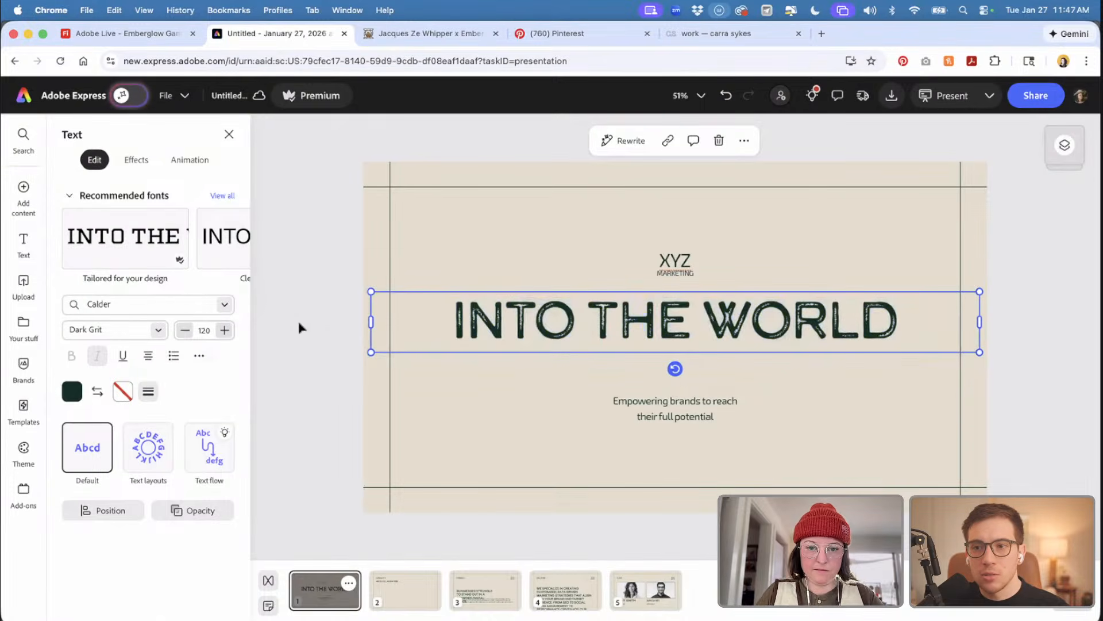
left_click_drag(980, 323, 895, 322)
- Delete the XYZ Marketing logo and the "Empowering brands" tagline from slide 1, shifting the title slightly up
left_click(673, 261)
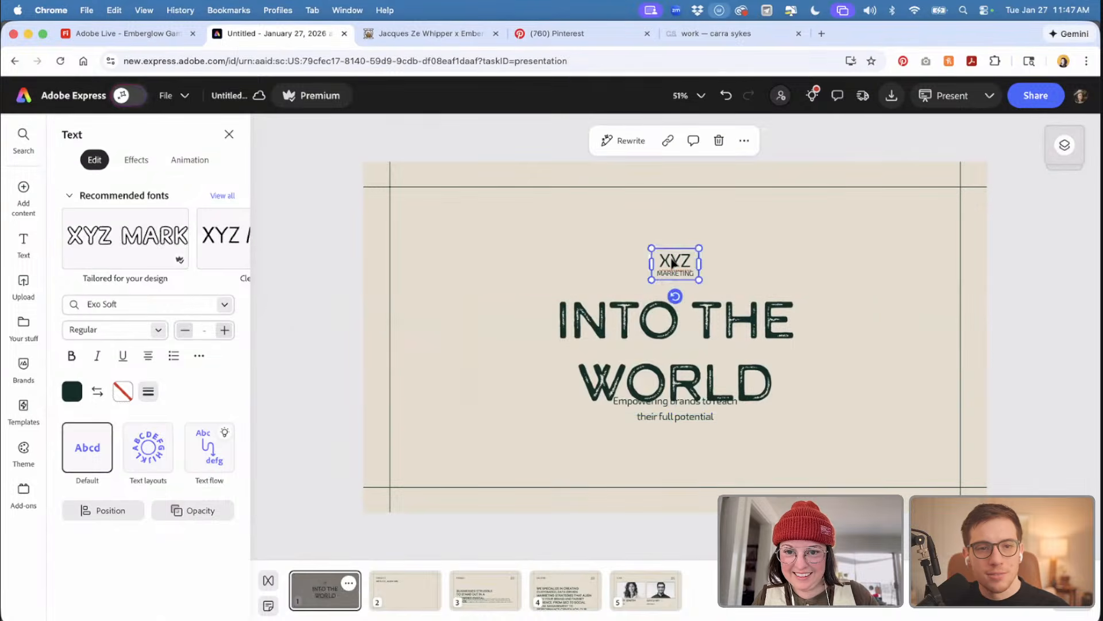
key("BackSpace")
left_click(670, 308)
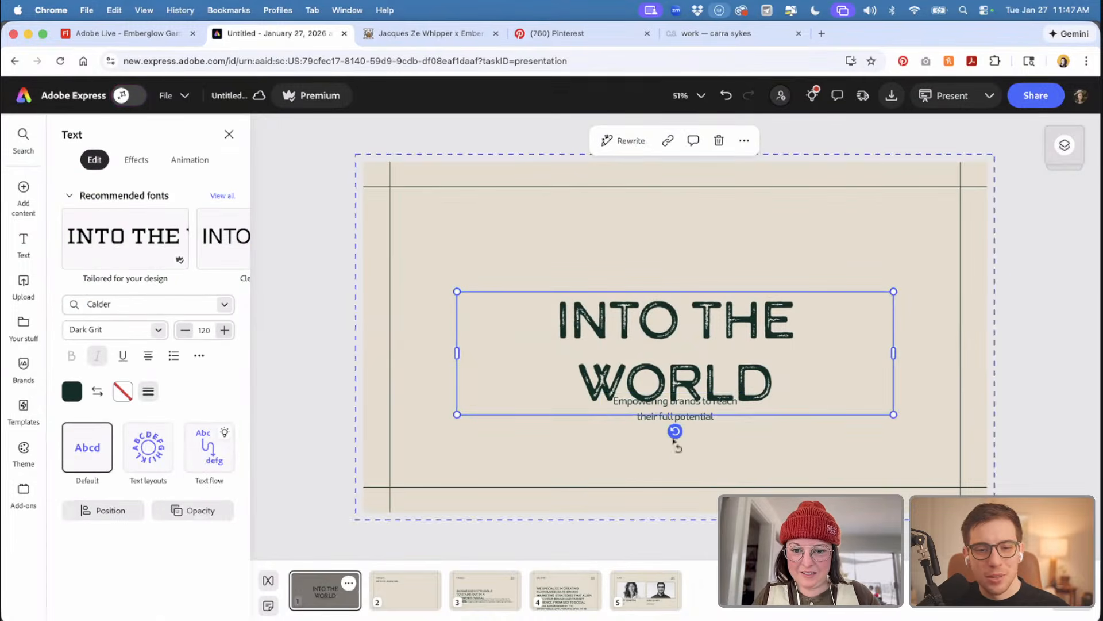
left_click_drag(664, 313, 664, 291)
left_click(648, 412)
key("BackSpace")
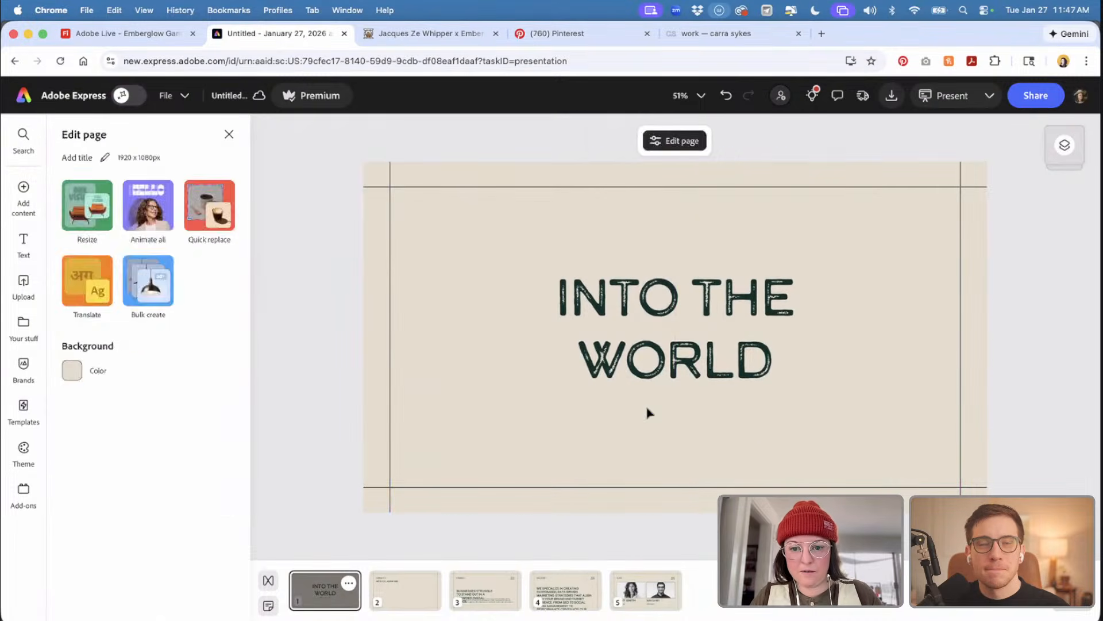
- Scale the "INTO THE WORLD" title up to font size 156 and tighten its line spacing below 1.2
left_click(657, 357)
left_click_drag(894, 395, 958, 411)
triple_click(761, 357)
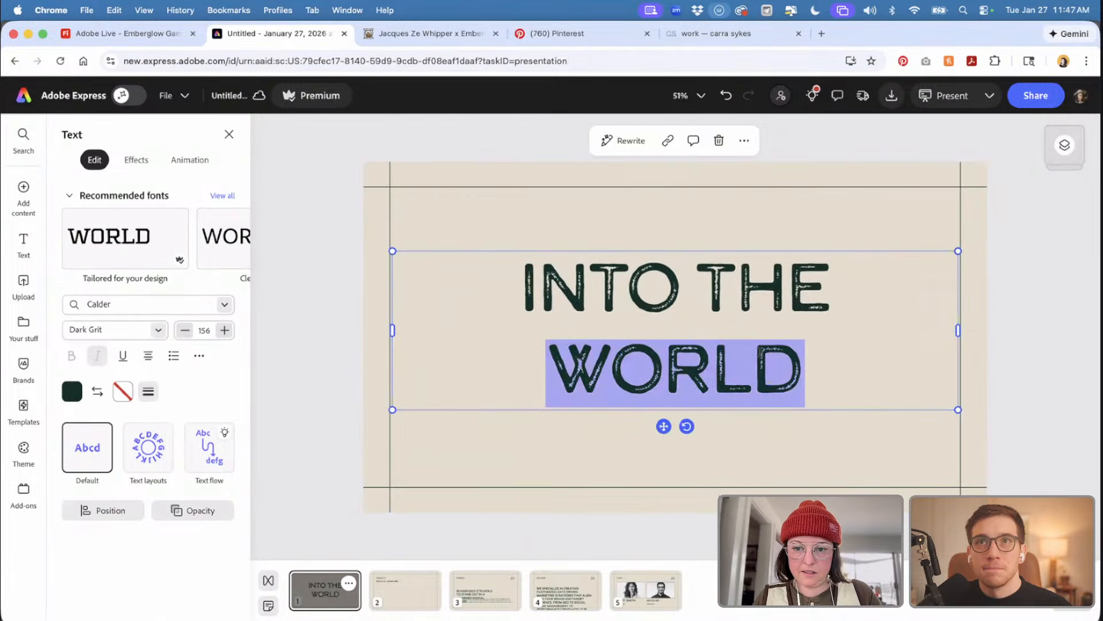
left_click(208, 356)
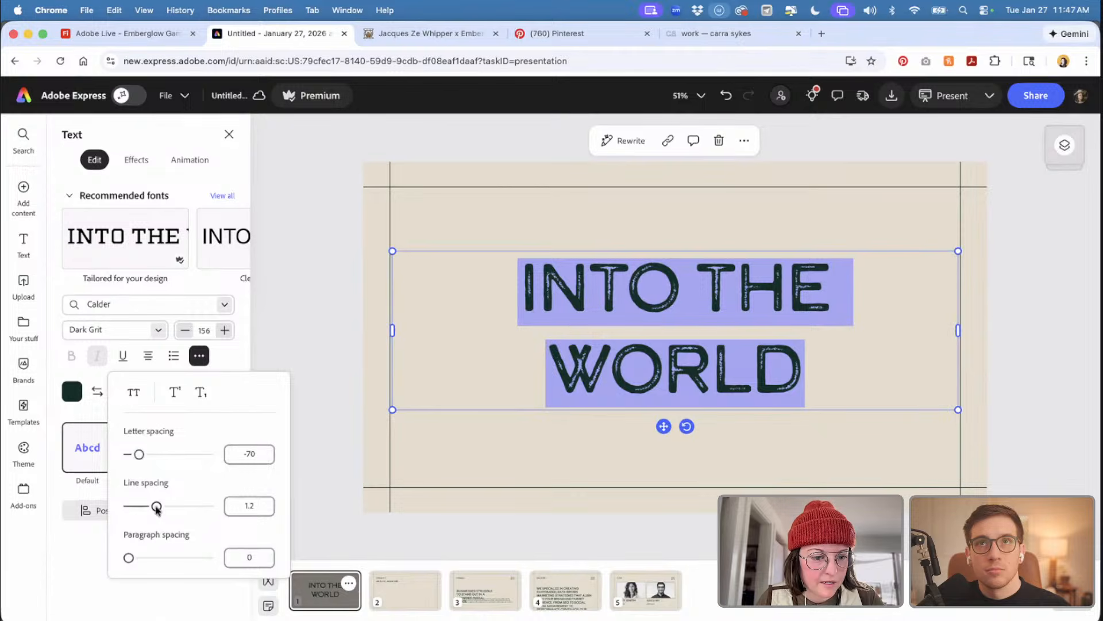
left_click_drag(156, 507, 142, 509)
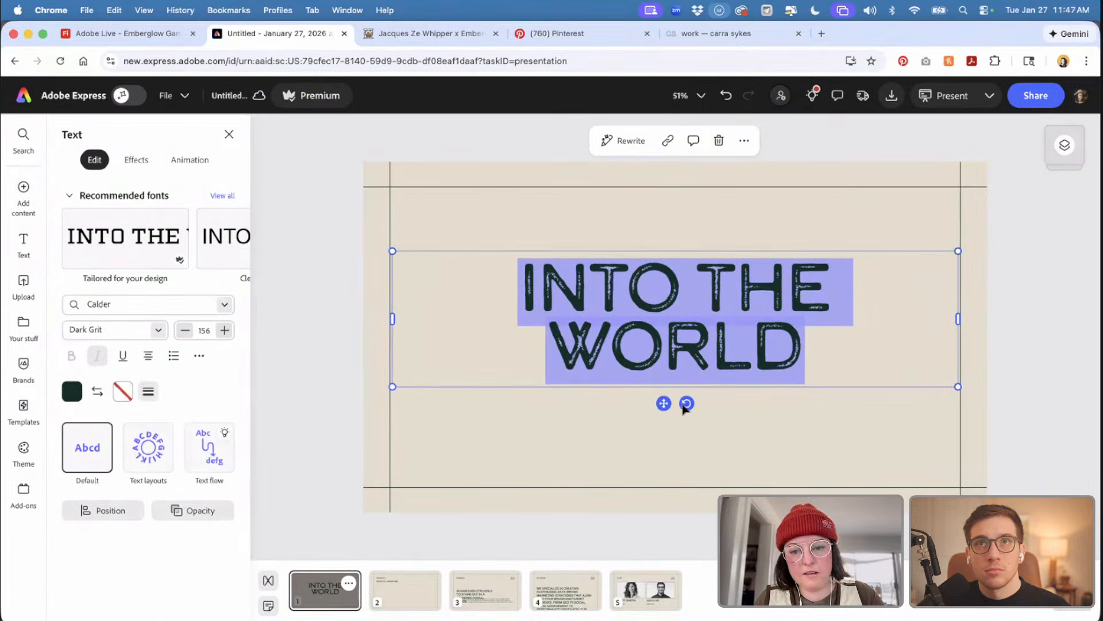
mouse_move(664, 403)
left_mouse_down()
mouse_move(659, 420)
mouse_move(660, 410)
left_mouse_up()
left_click(659, 353)
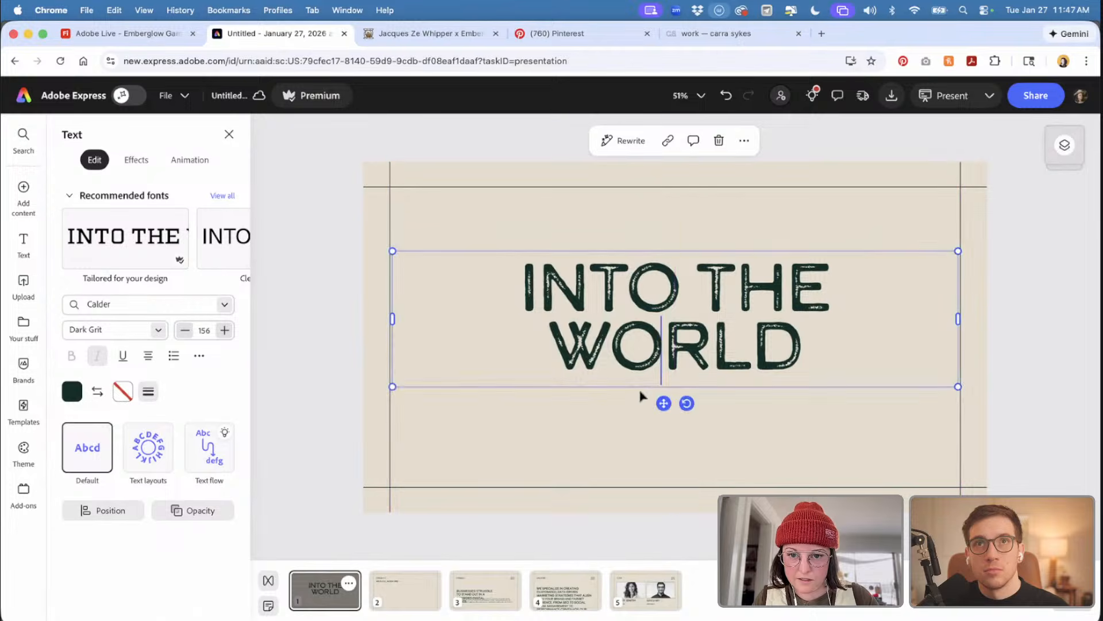
left_click_drag(660, 349, 803, 356)
left_click(283, 232)
left_click(562, 312)
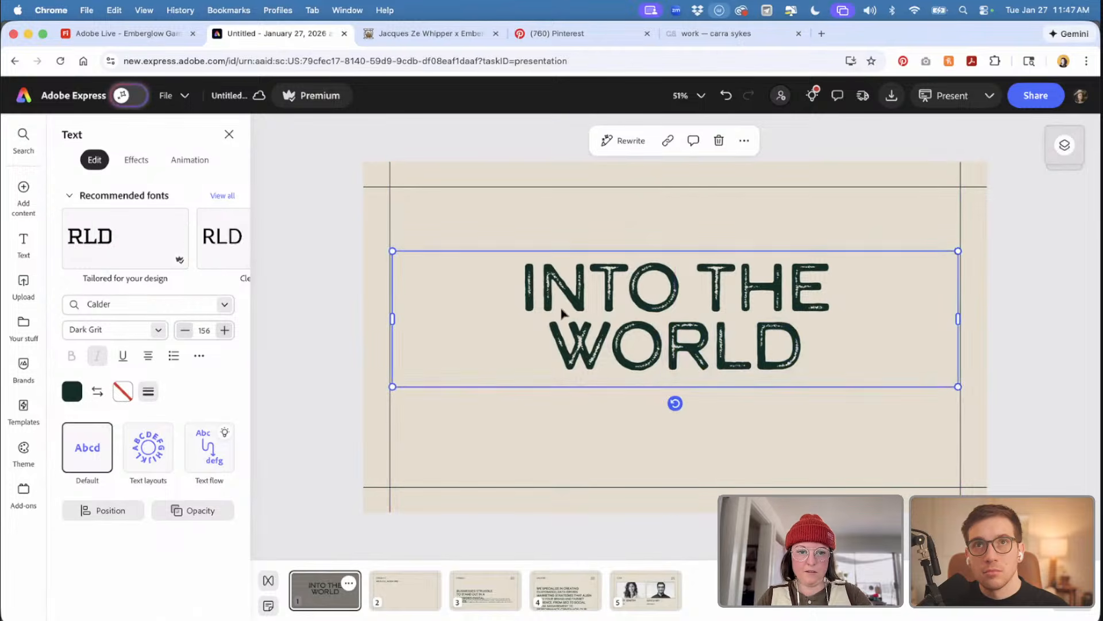
left_click(586, 320)
key("shift+Down")
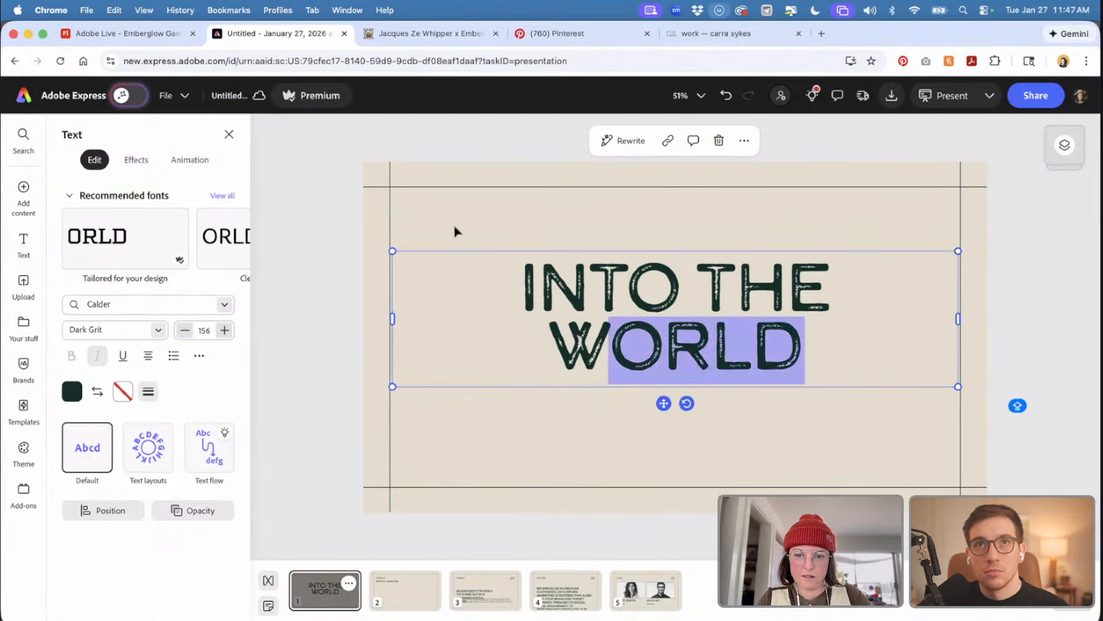
left_click(401, 238)
left_click(296, 244)
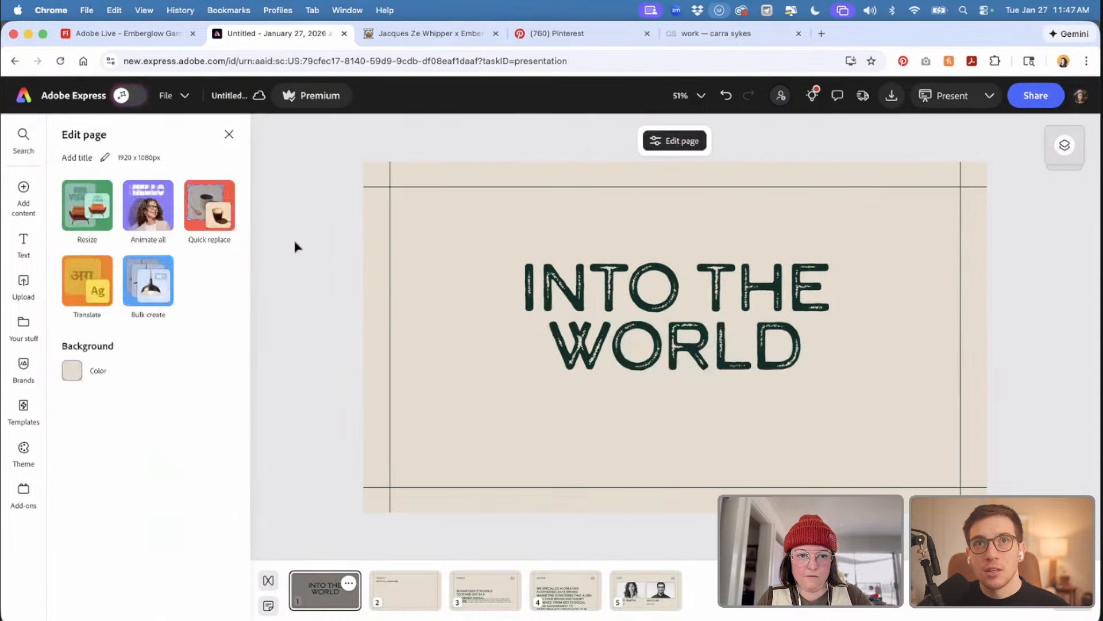
- Move the two-line title slightly up on slide 1 to leave room beneath it
left_click_drag(610, 271, 609, 282)
left_click_drag(609, 283, 609, 276)
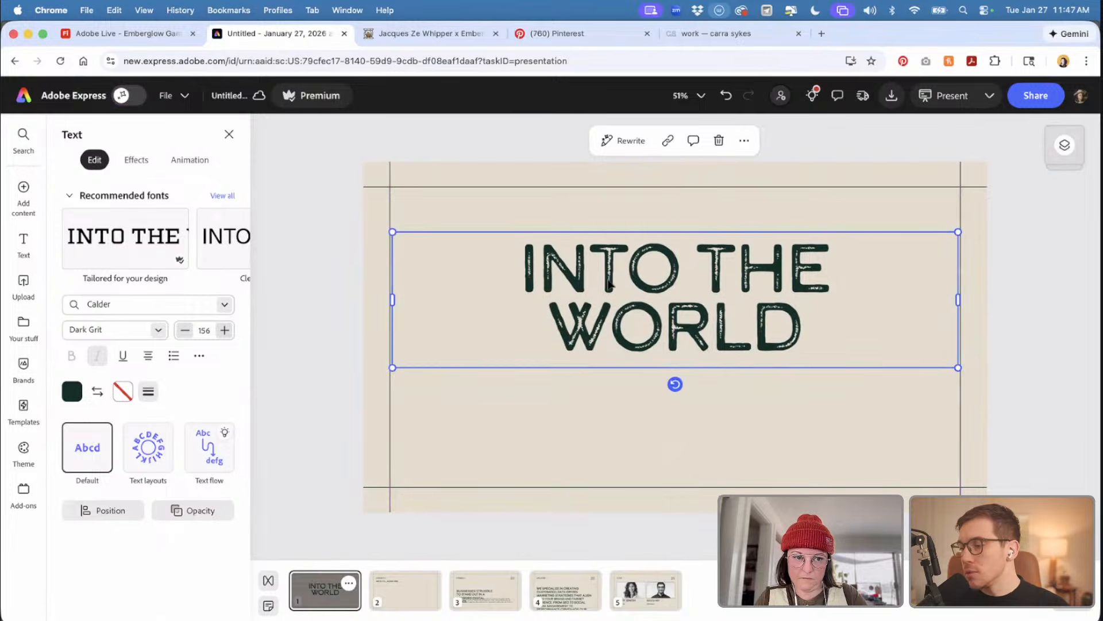
left_click(266, 373)
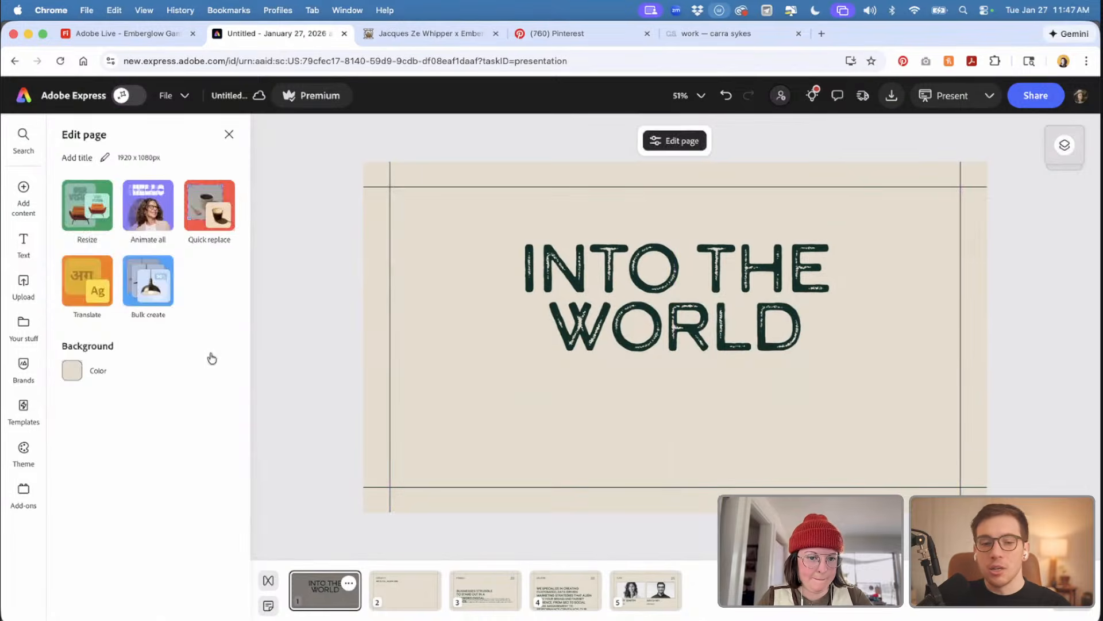
- Add a text in the Emberglow Gaming brand's Body style to slide 1, reading "COLLABORATIONS WITH ARTIST"
left_click(25, 364)
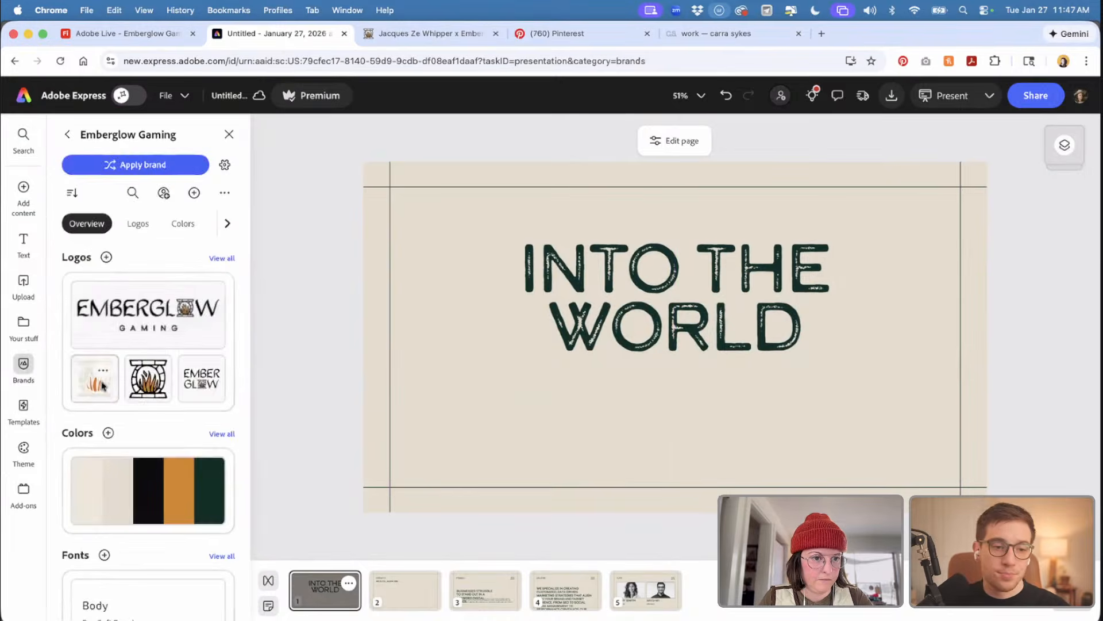
scroll(108, 491, "down", 3)
left_click(136, 485)
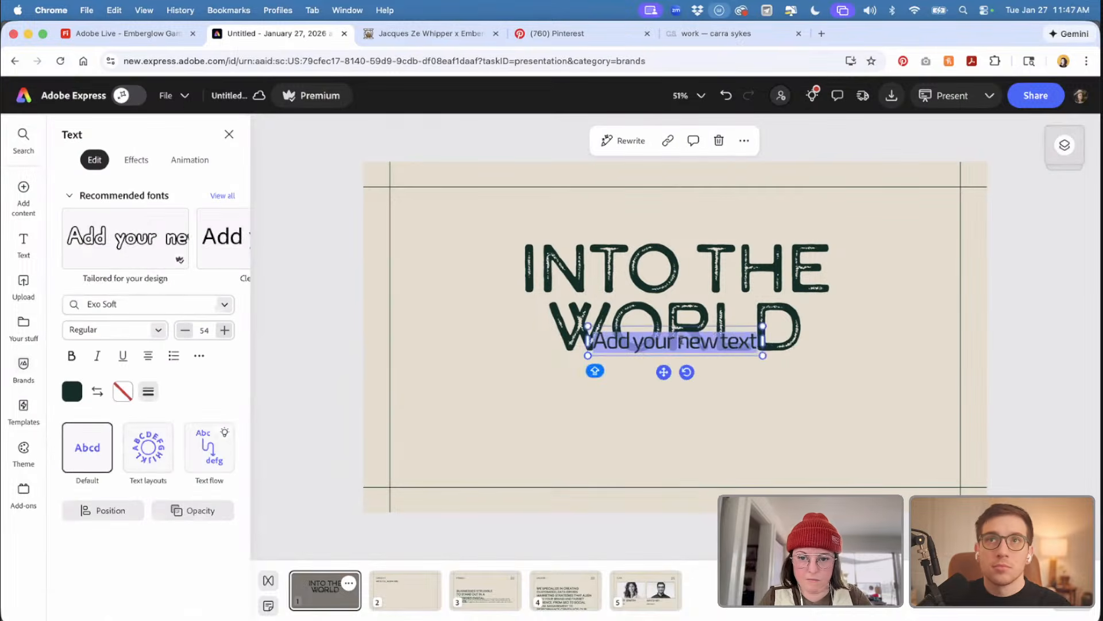
key("BackSpace")
type("C")
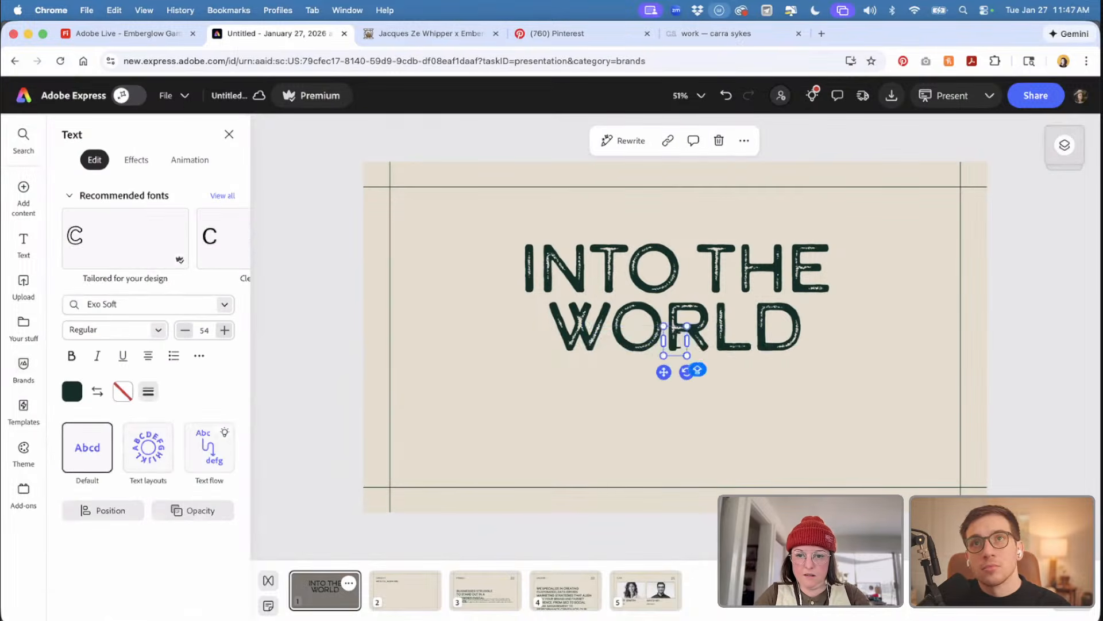
type("OLLABORATIONS WITH ARTIST")
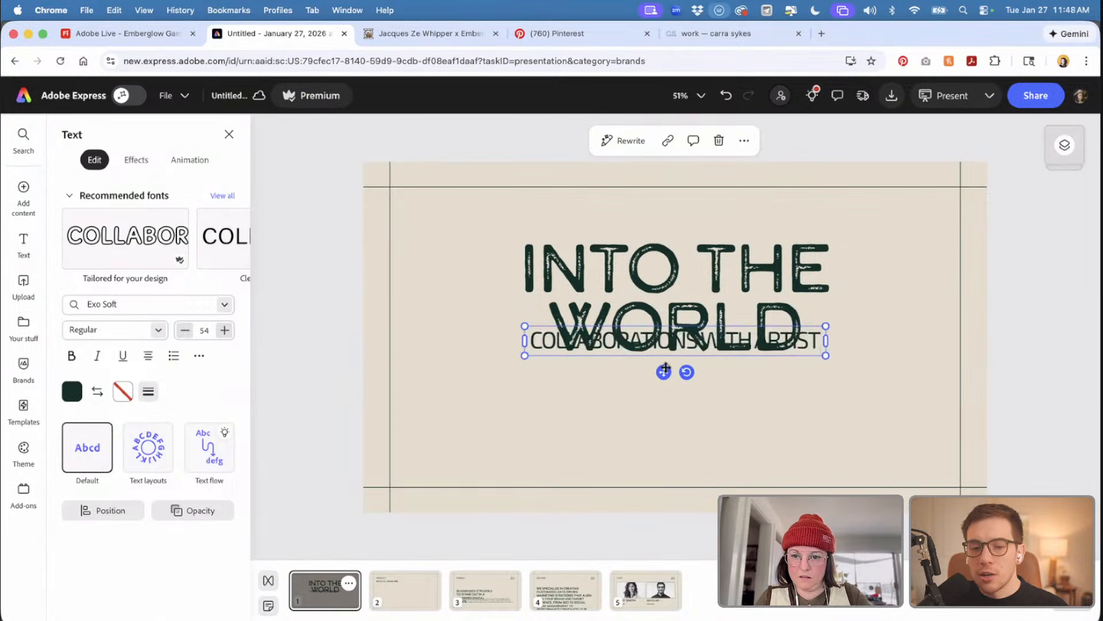
- Ungroup the four border lines on slide 1 so the subtitle can be handled separately
left_click_drag(663, 372, 664, 413)
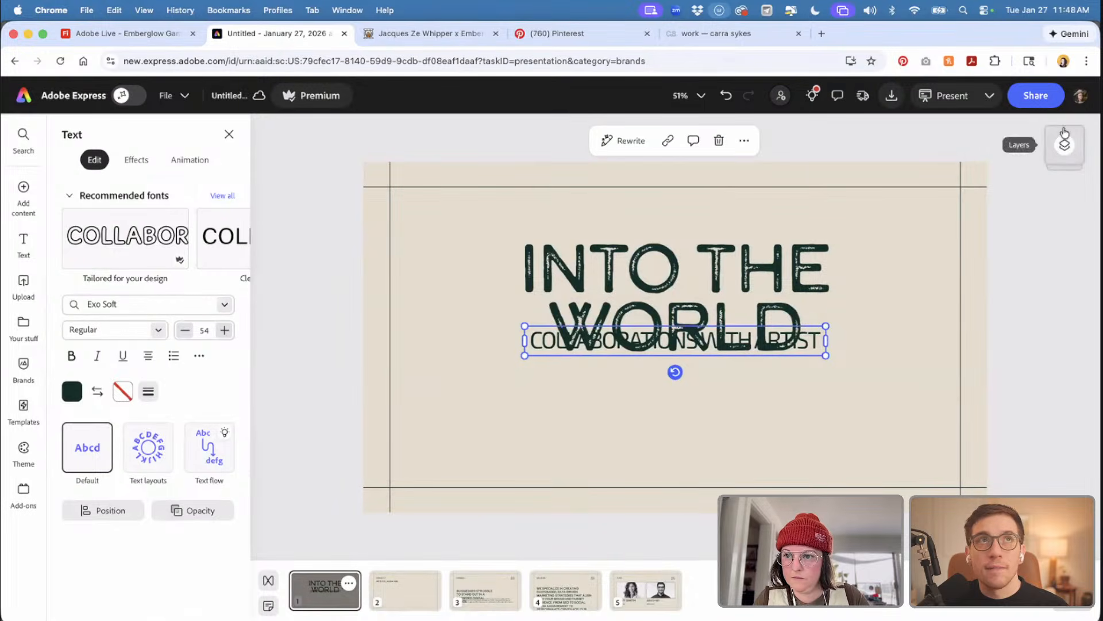
left_click(1064, 145)
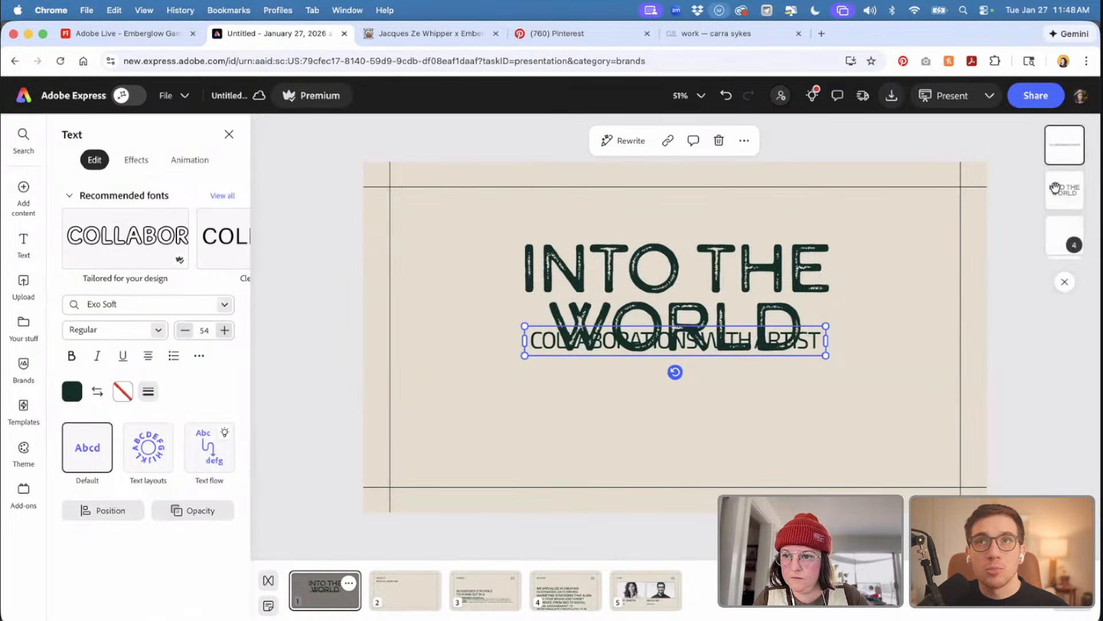
left_click(1058, 235)
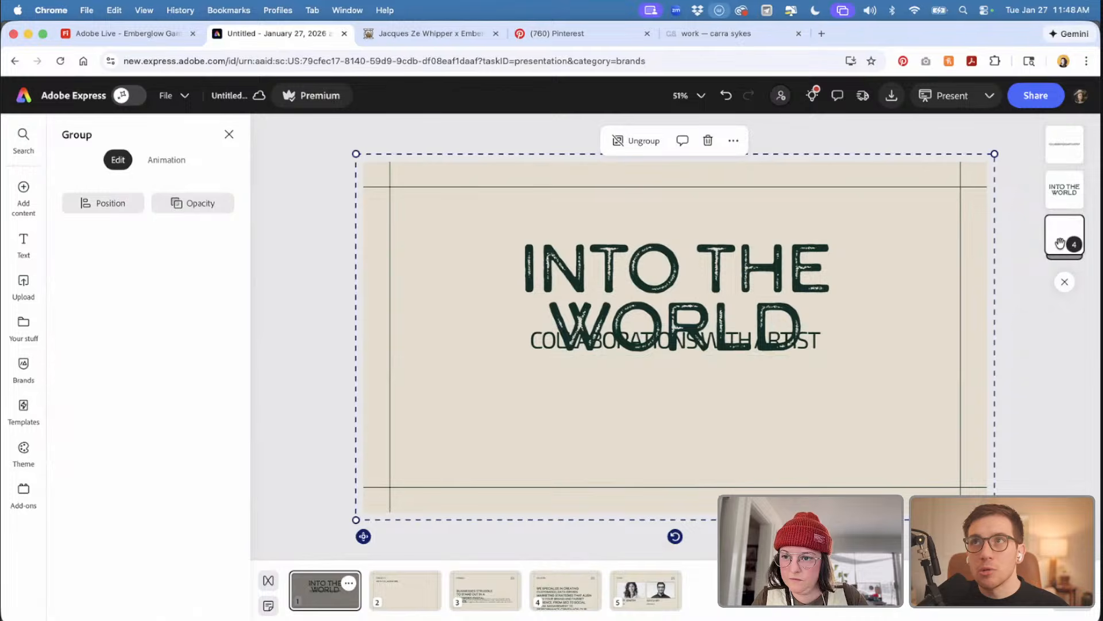
right_click(754, 417)
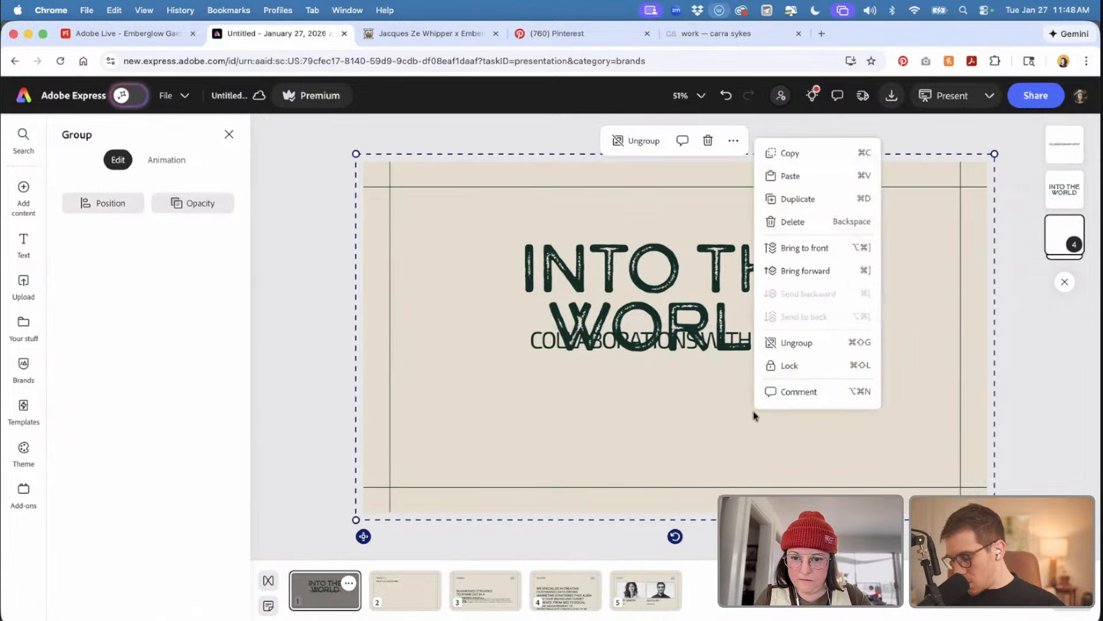
left_click(794, 342)
left_click(1024, 322)
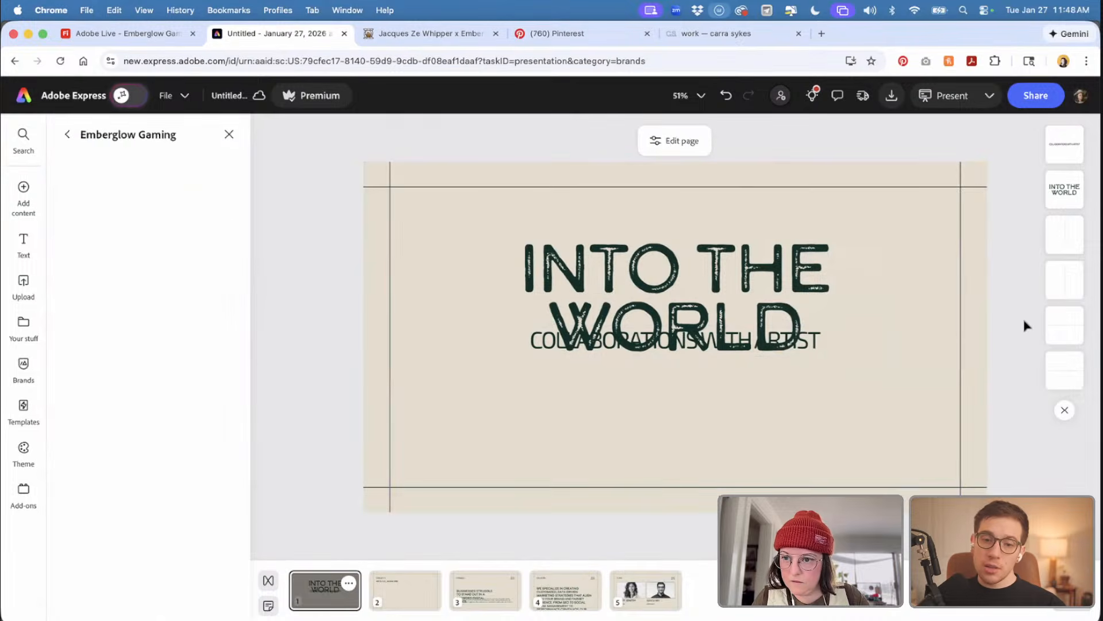
- Move the "COLLABORATIONS WITH ARTIST" subtitle down until it sits clear below the two-line title
left_click(1064, 145)
key("shift+Down")
key("shift+Down")
key("shift+Down")
key("shift+Down")
key("shift+Down")
key("shift+Down")
key("shift+Down")
key("shift+Down")
key("shift+Down")
key("shift+Down")
key("shift+Down")
key("shift+Down")
key("shift+Down")
key("shift+Down")
key("shift+Down")
key("shift+Down")
key("shift+Down")
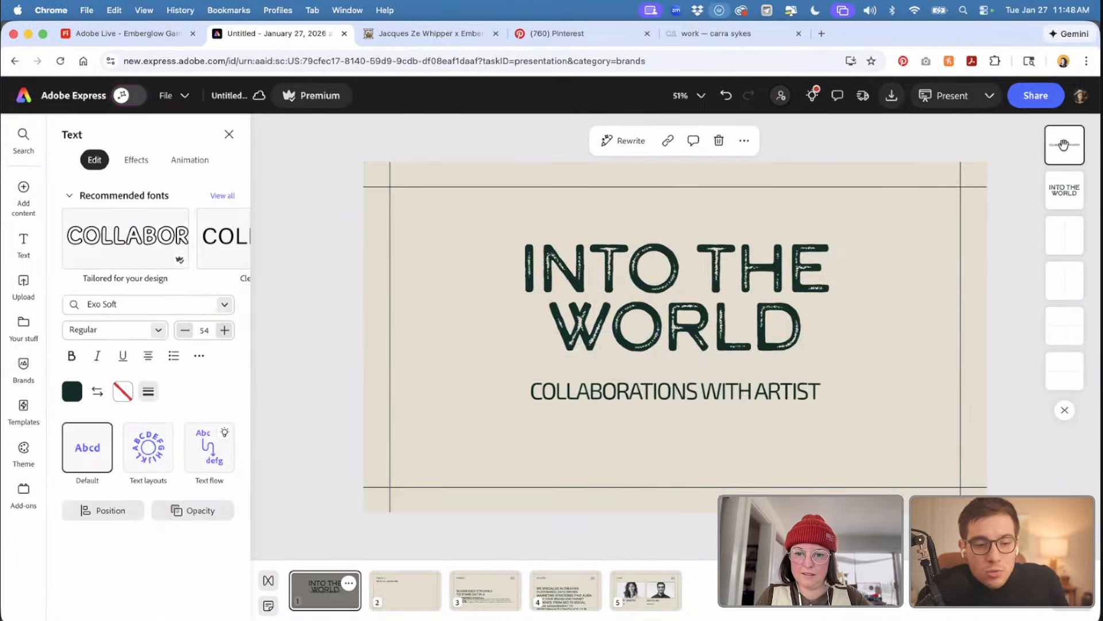
- Shift the title and subtitle down together to centre them vertically within slide 1's border lines
left_click(769, 319, "shift")
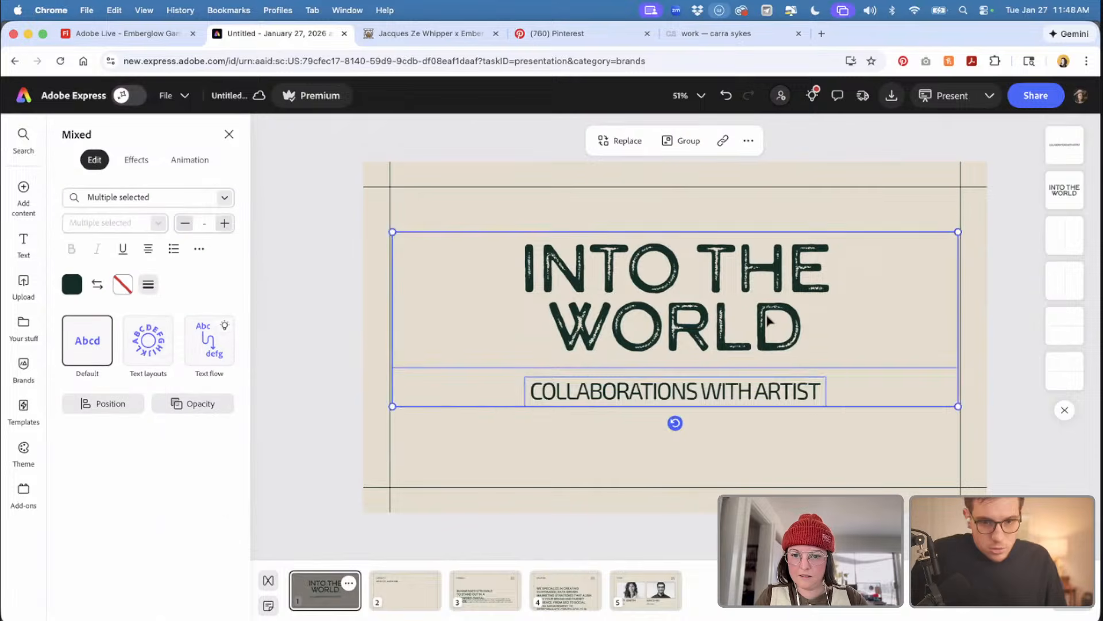
key("shift+Down")
key("shift+Down")
key("shift+Down")
key("shift+Down")
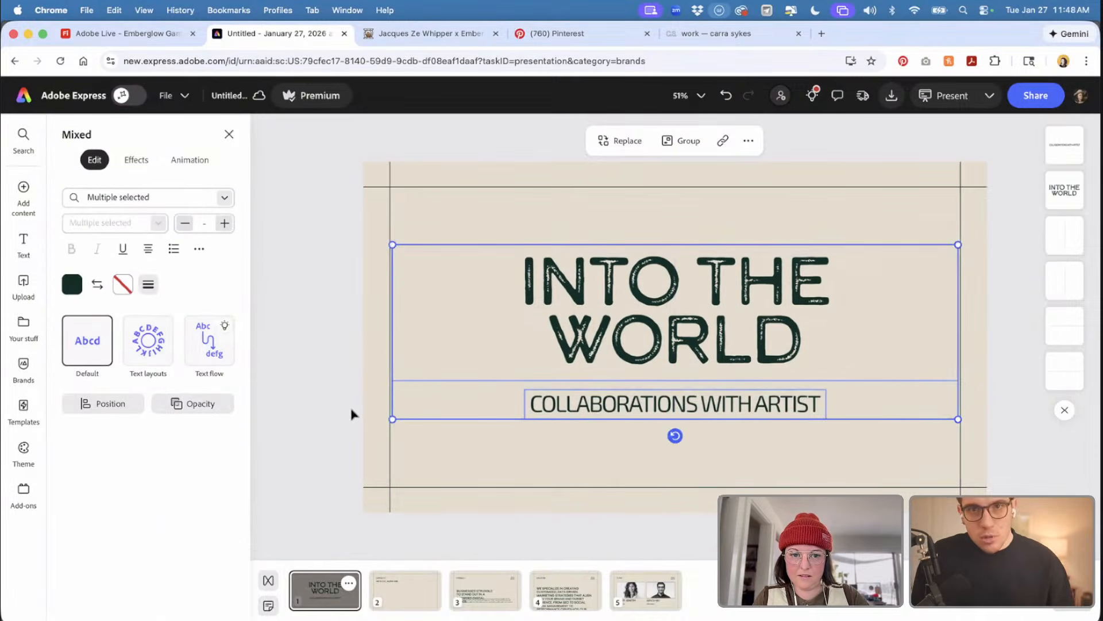
left_click(352, 413)
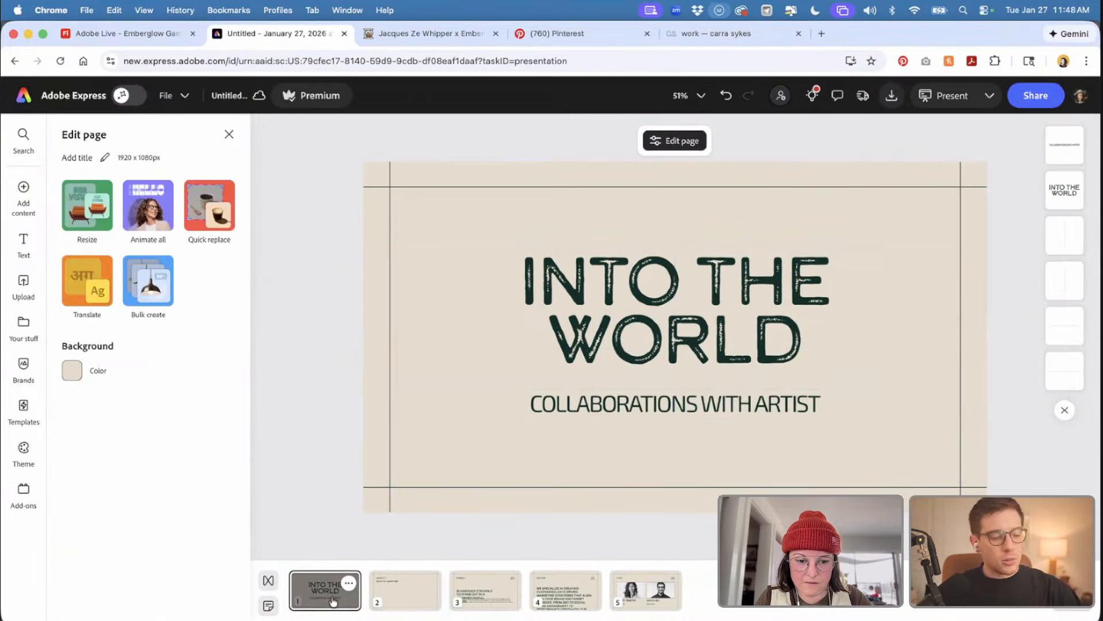
- Delete the "ARTIST COLLABORATIONS" text from slide 2
left_click(391, 594)
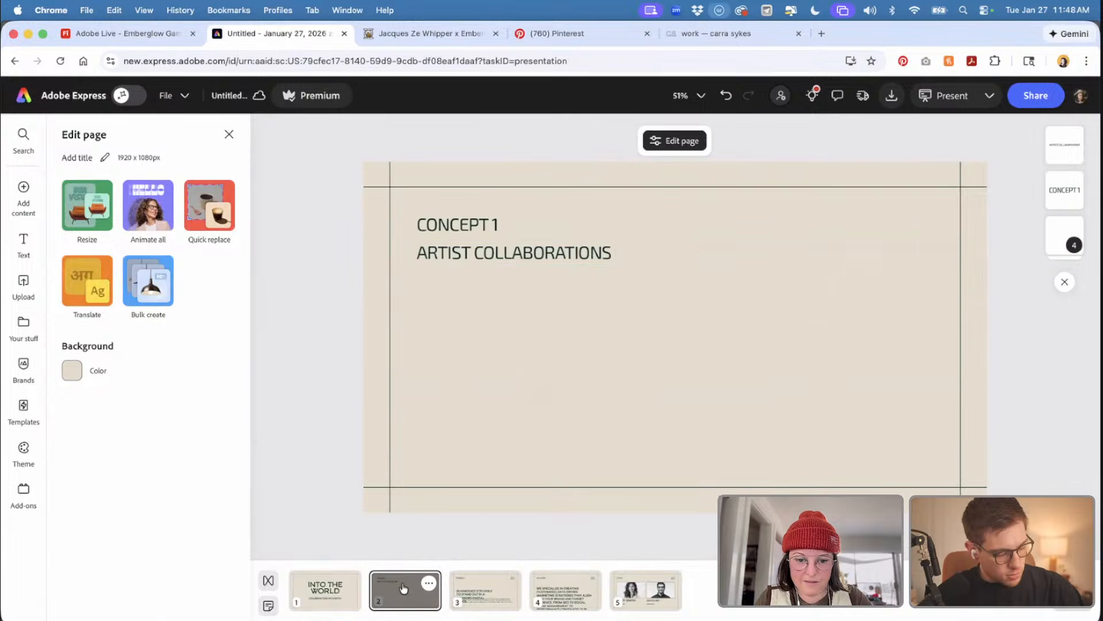
left_click(458, 269)
key("BackSpace")
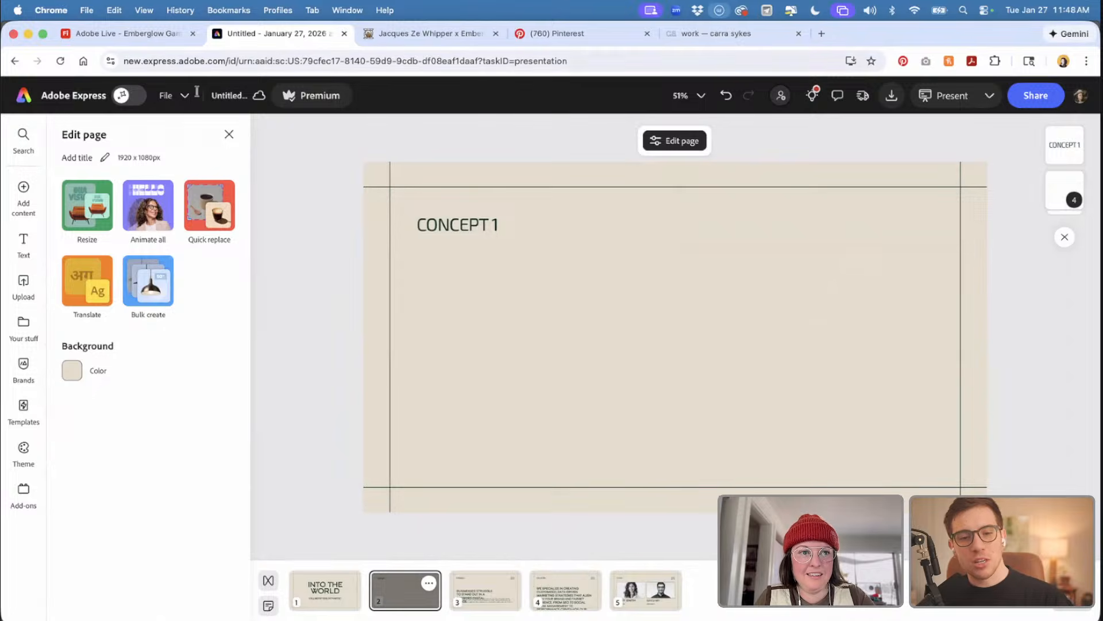
- Switch to the Firefly board and place the generated snowstorm castle image beside the snowy forest image
left_click(151, 32)
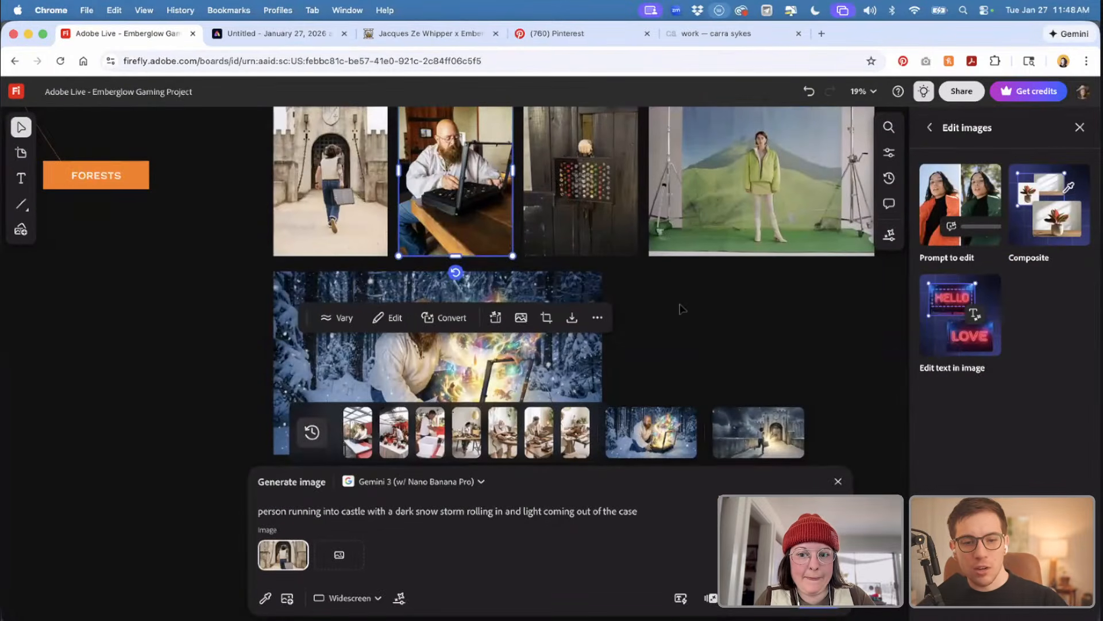
mouse_move(710, 432)
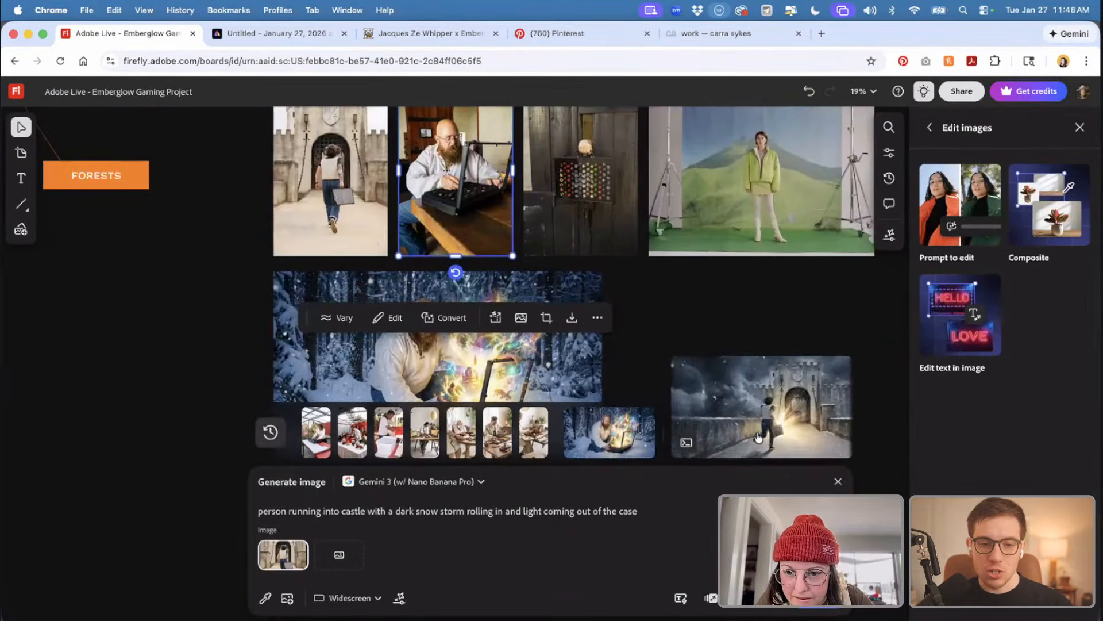
left_click(705, 396)
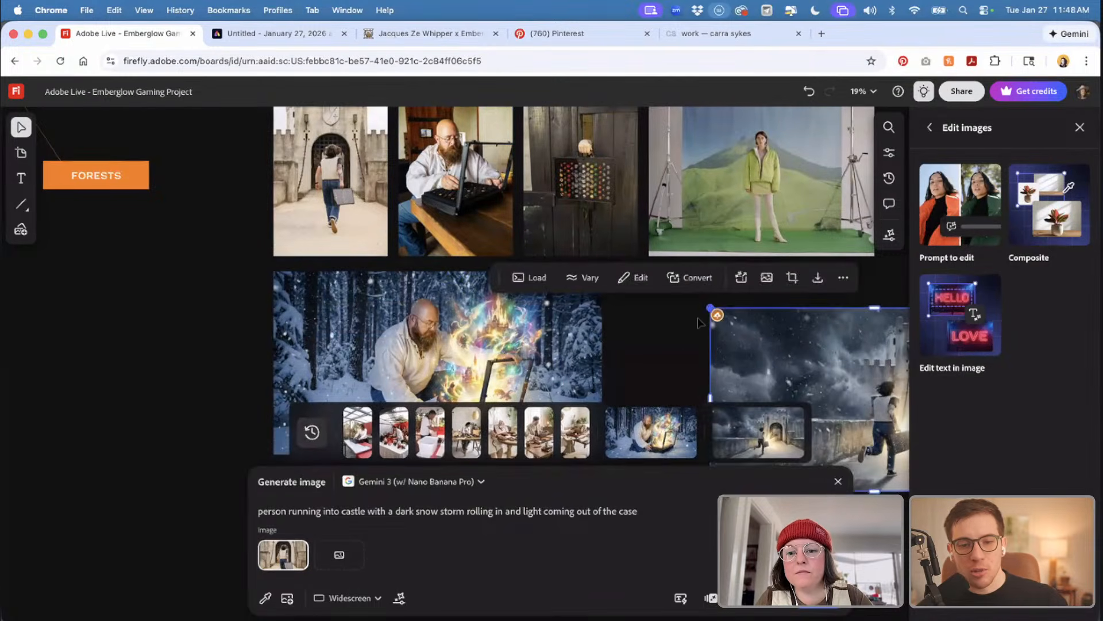
scroll(700, 323, "right", 6)
left_click_drag(653, 331, 584, 298)
left_click(719, 338)
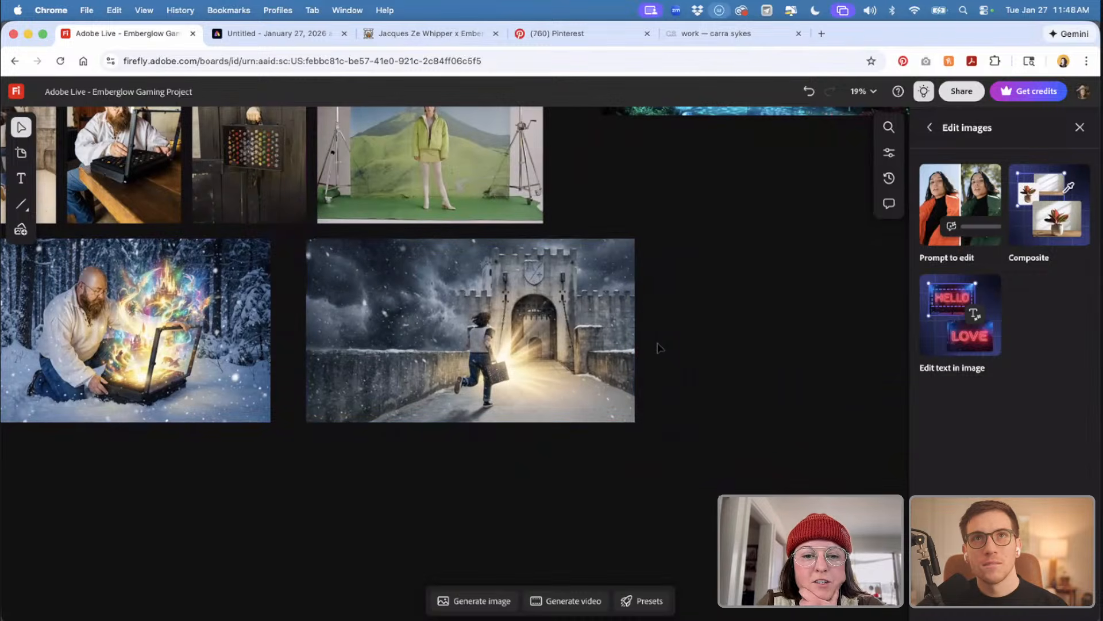
- Check the castle image up close and nudge it slightly closer to the snowy forest image
scroll(574, 362, "up", 5)
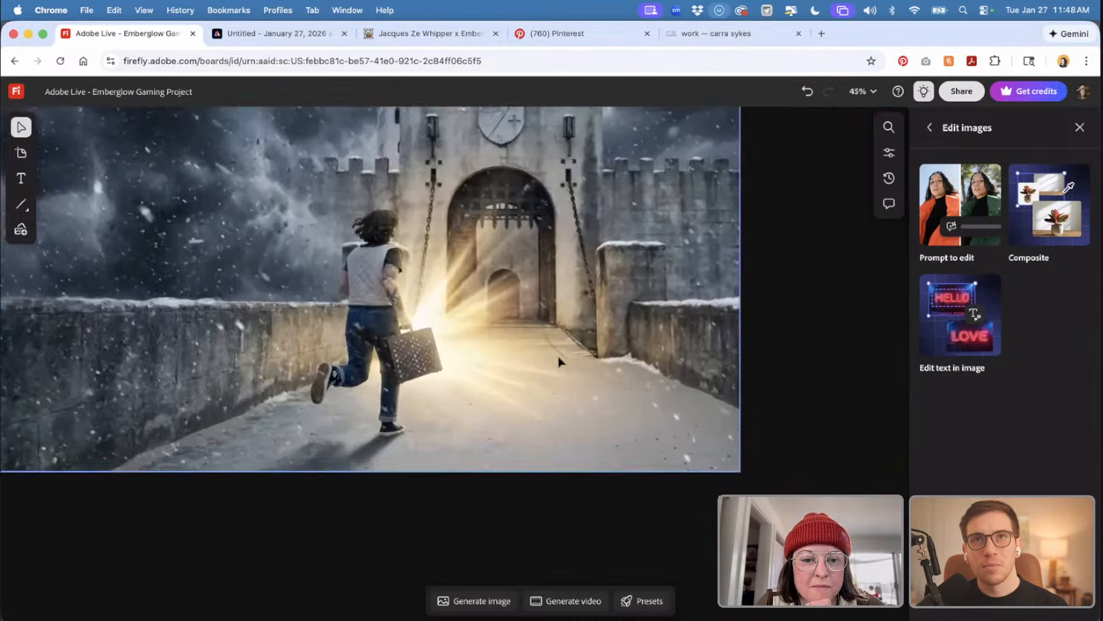
scroll(584, 390, "up", 2)
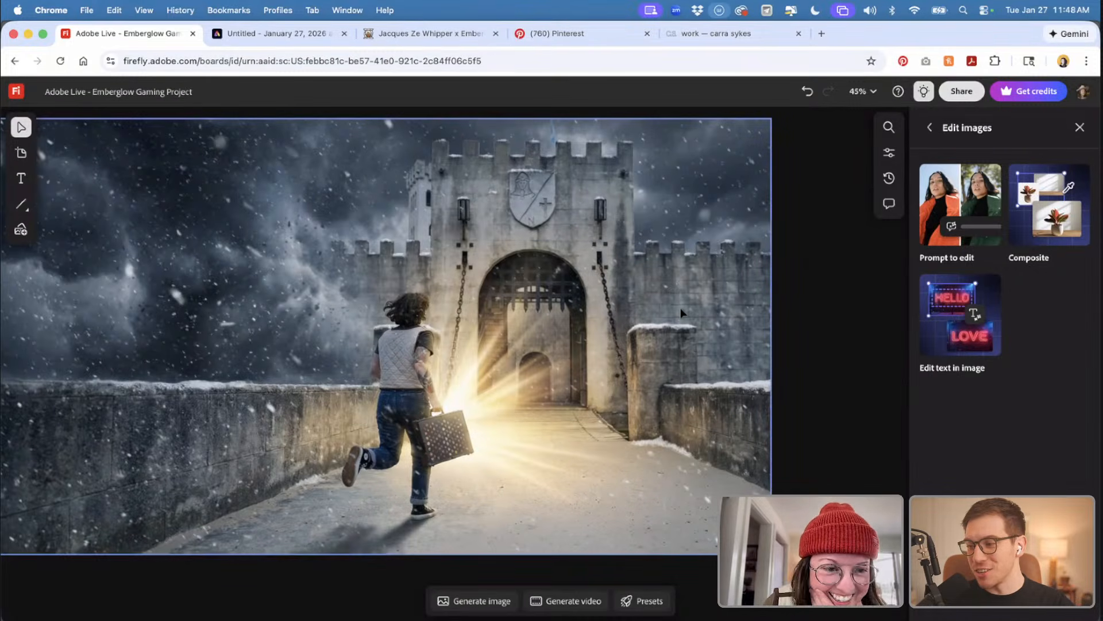
scroll(642, 251, "down", 3)
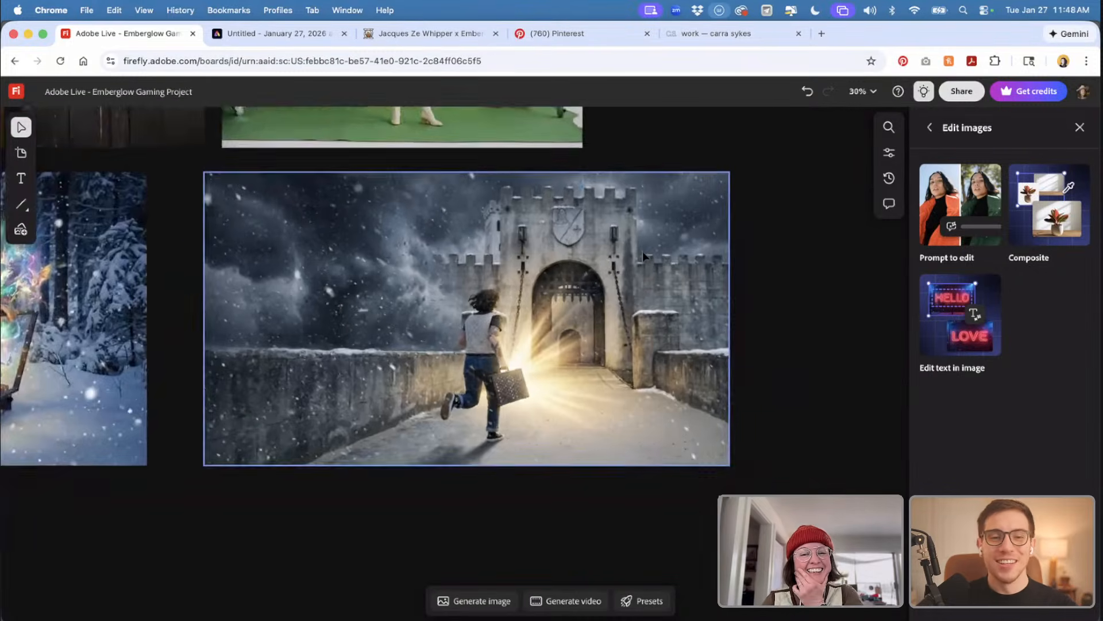
scroll(643, 251, "up", 2)
scroll(643, 250, "left", 2)
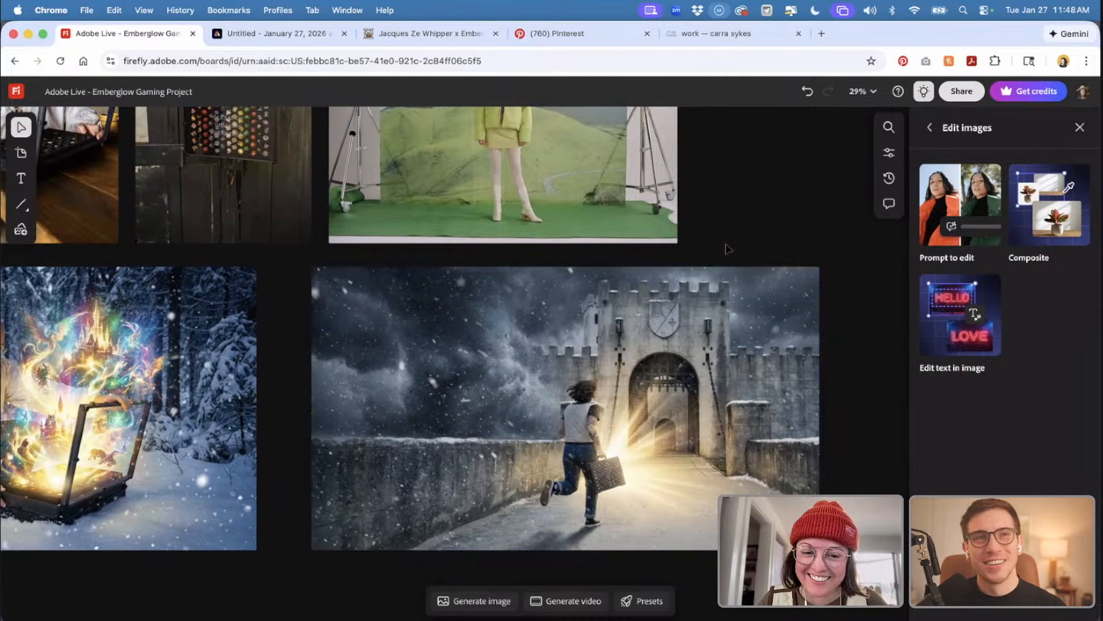
left_click_drag(718, 298, 694, 298)
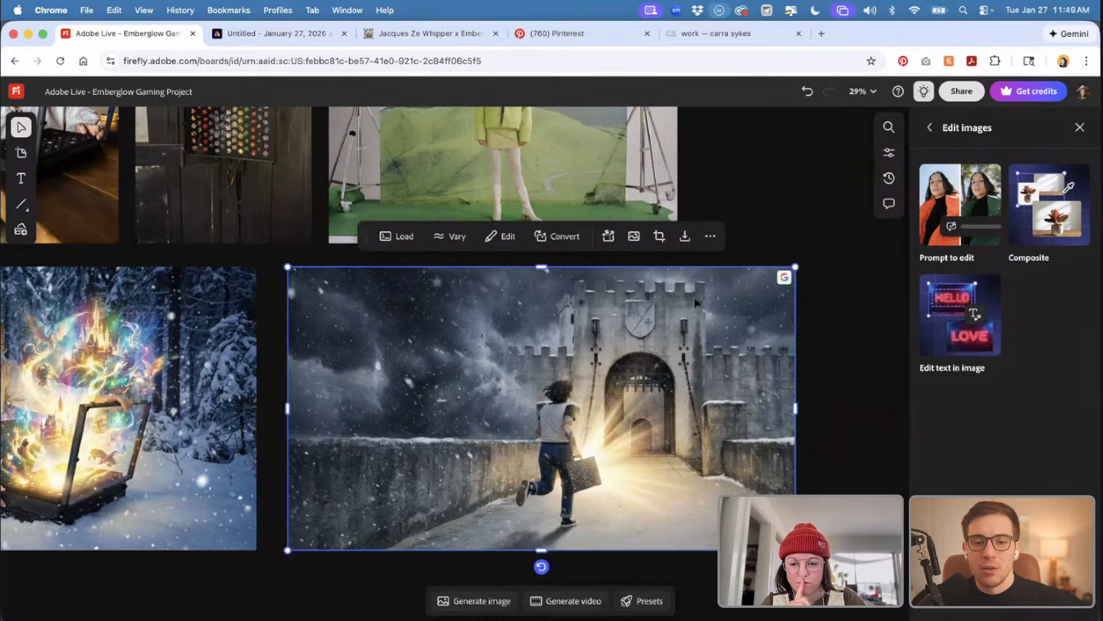
left_click(847, 289)
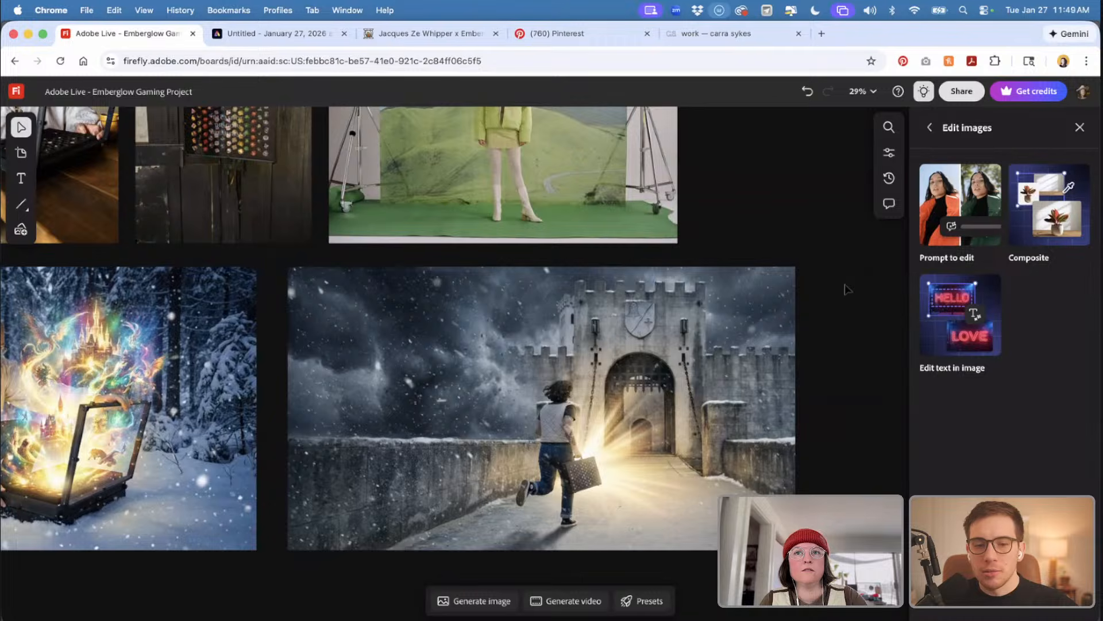
- Review the dice case photos, backdrop photoshoot references and generated fantasy images across the board
scroll(845, 279, "down", 3)
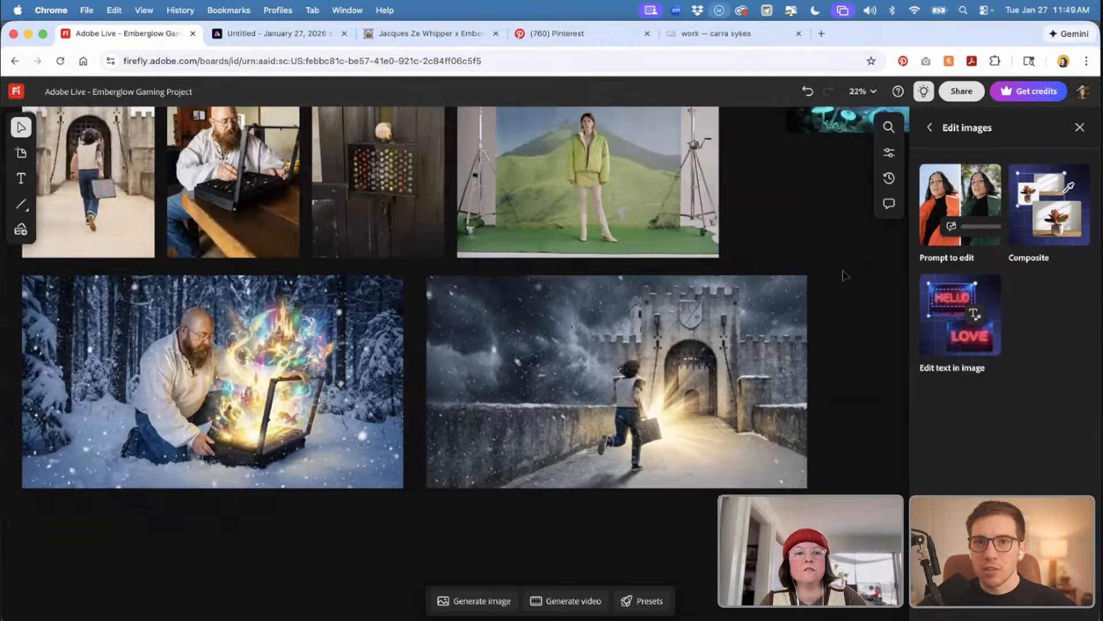
scroll(845, 276, "up", 5)
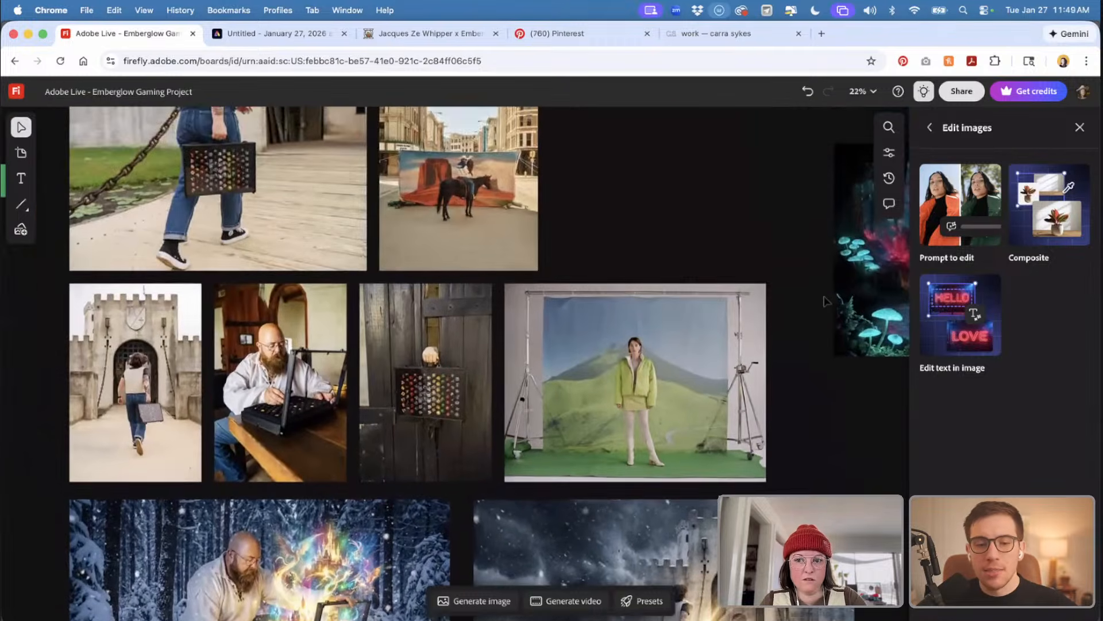
scroll(758, 252, "up", 8)
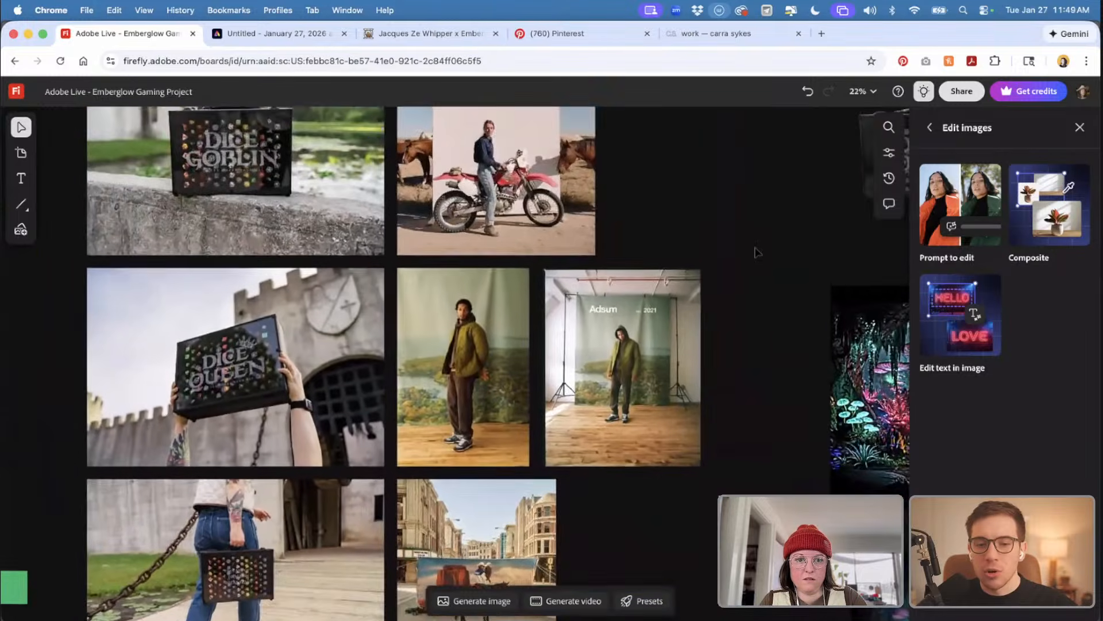
scroll(757, 251, "up", 3)
scroll(758, 252, "down", 2)
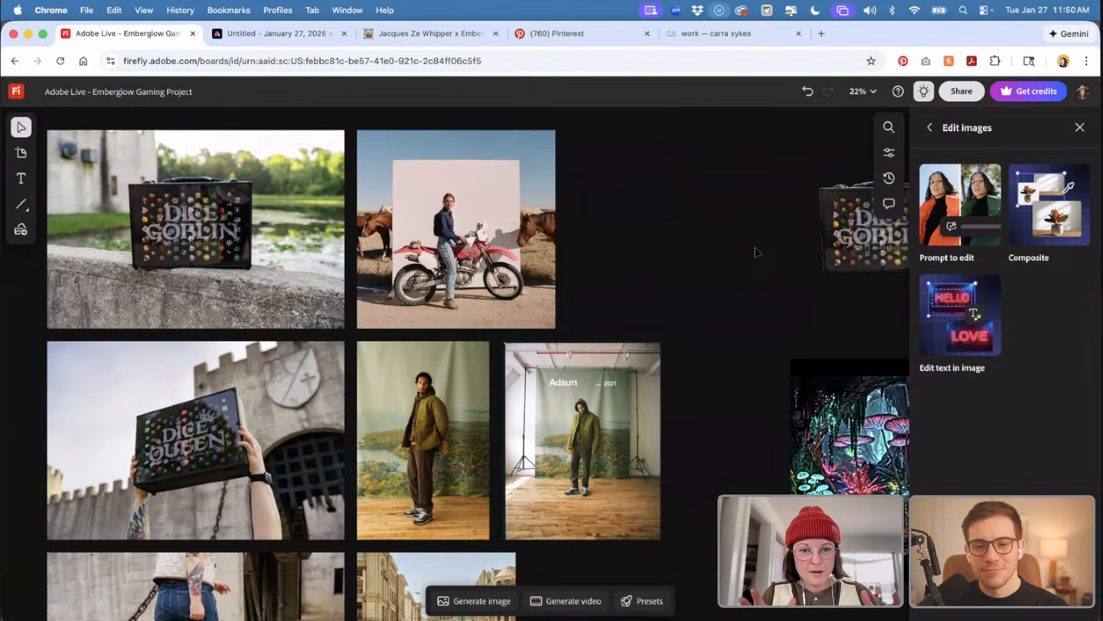
scroll(667, 286, "left", 3)
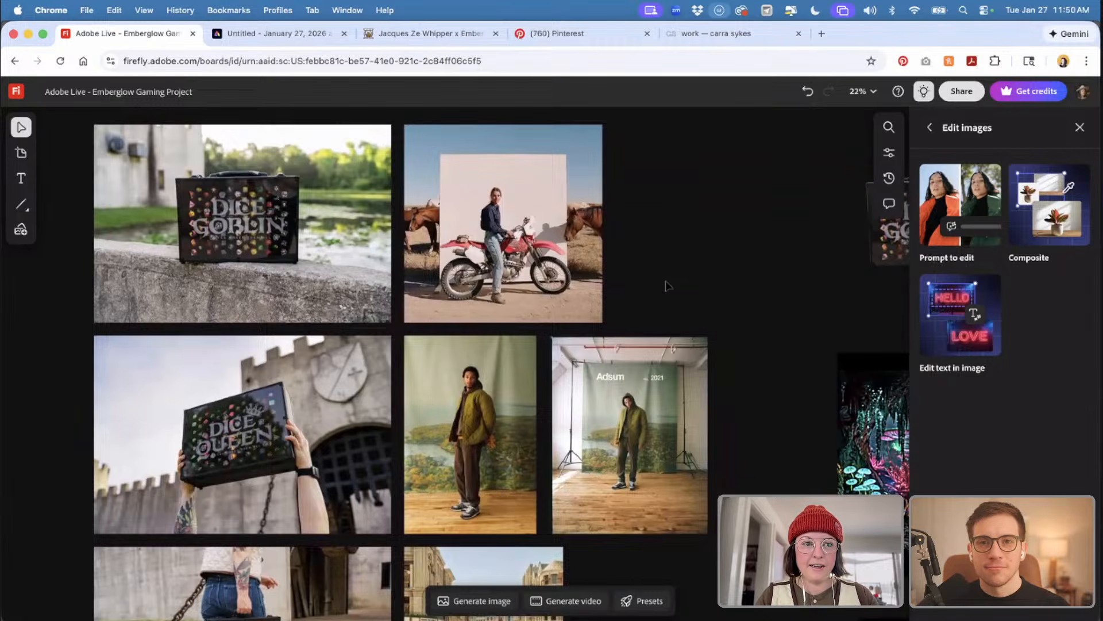
scroll(667, 285, "down", 3)
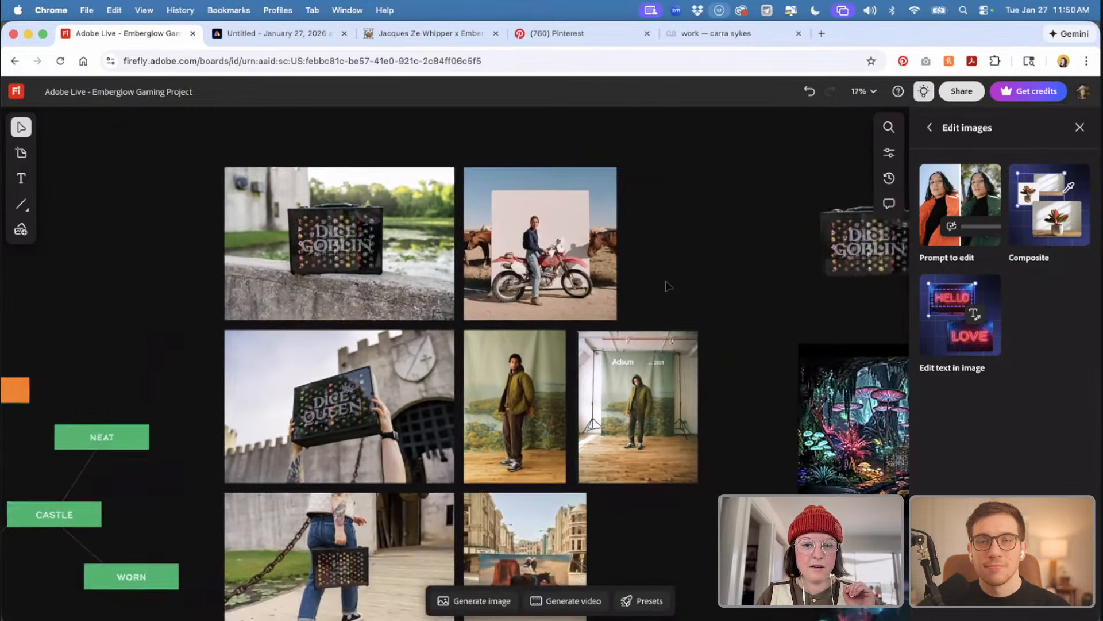
scroll(666, 286, "left", 3)
scroll(667, 286, "down", 3)
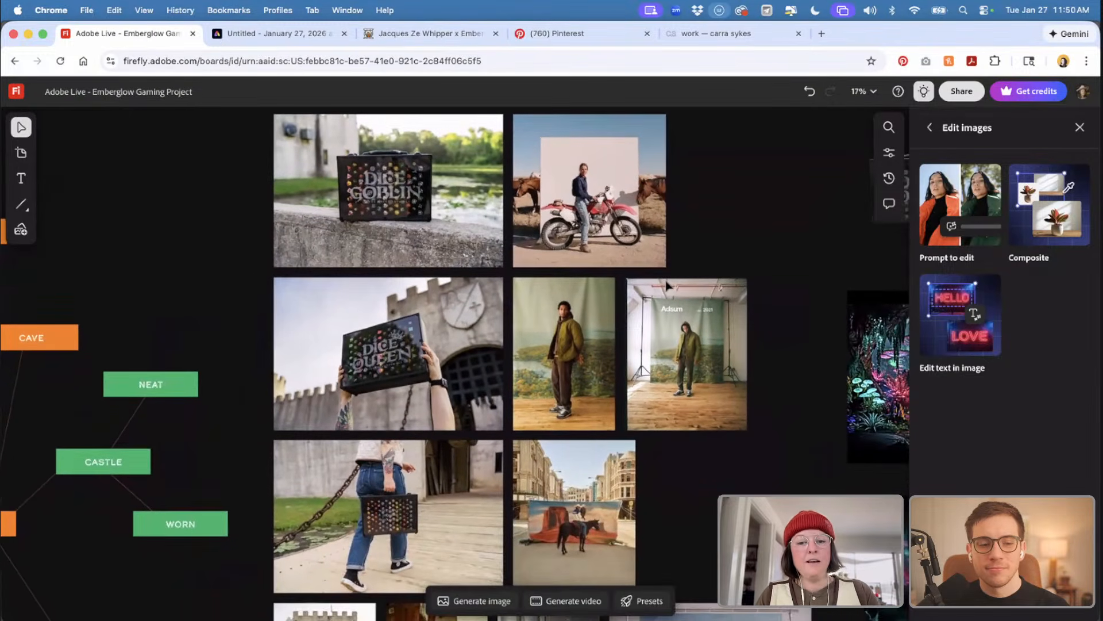
scroll(667, 285, "right", 3)
scroll(666, 286, "up", 2)
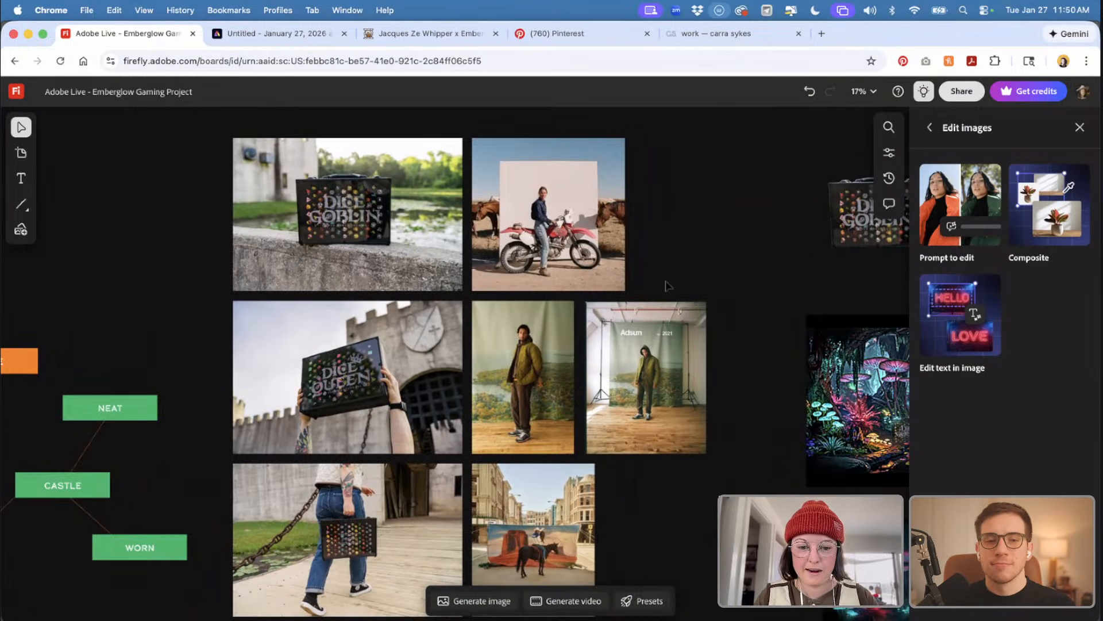
scroll(667, 286, "up", 4)
scroll(667, 286, "down", 5)
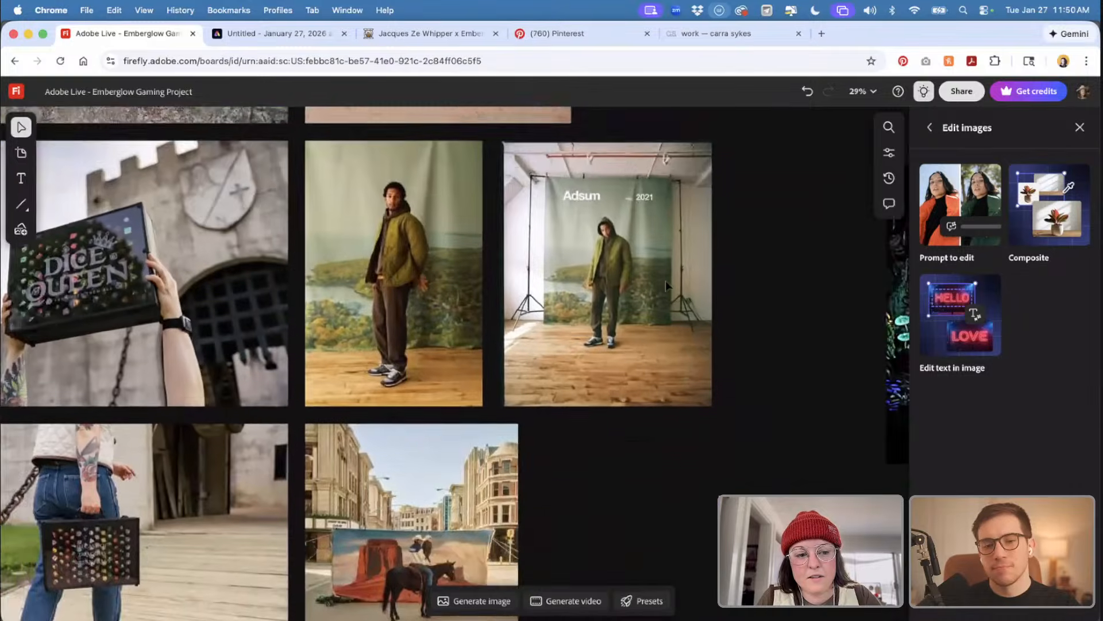
scroll(666, 285, "down", 5)
scroll(666, 285, "down", 3)
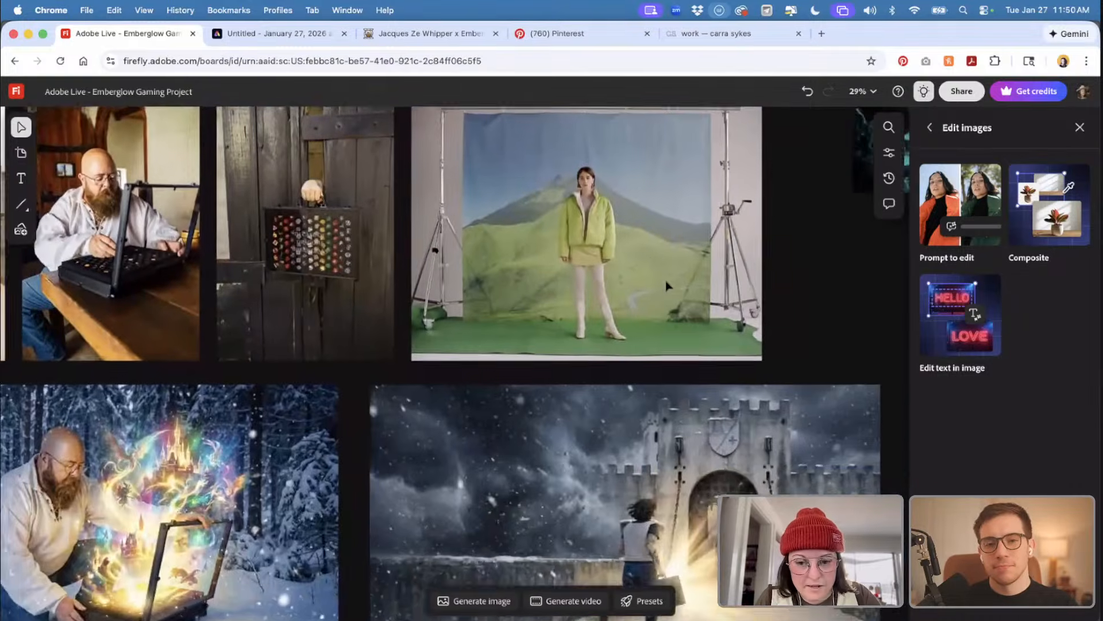
scroll(666, 284, "right", 3)
scroll(672, 287, "down", 1)
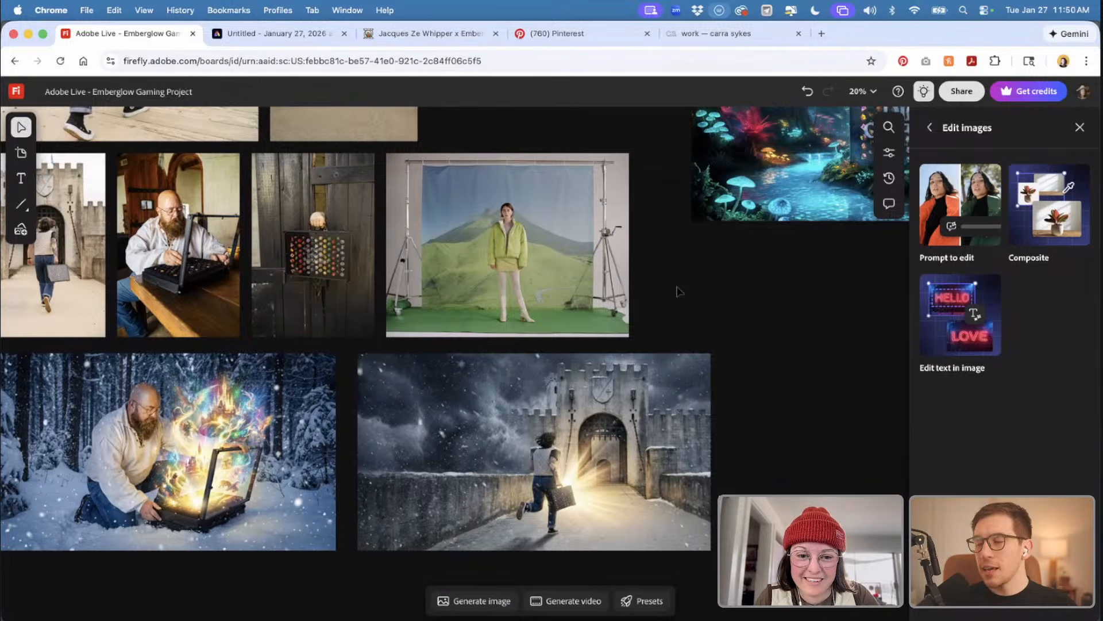
scroll(675, 285, "up", 2)
scroll(662, 321, "down", 1)
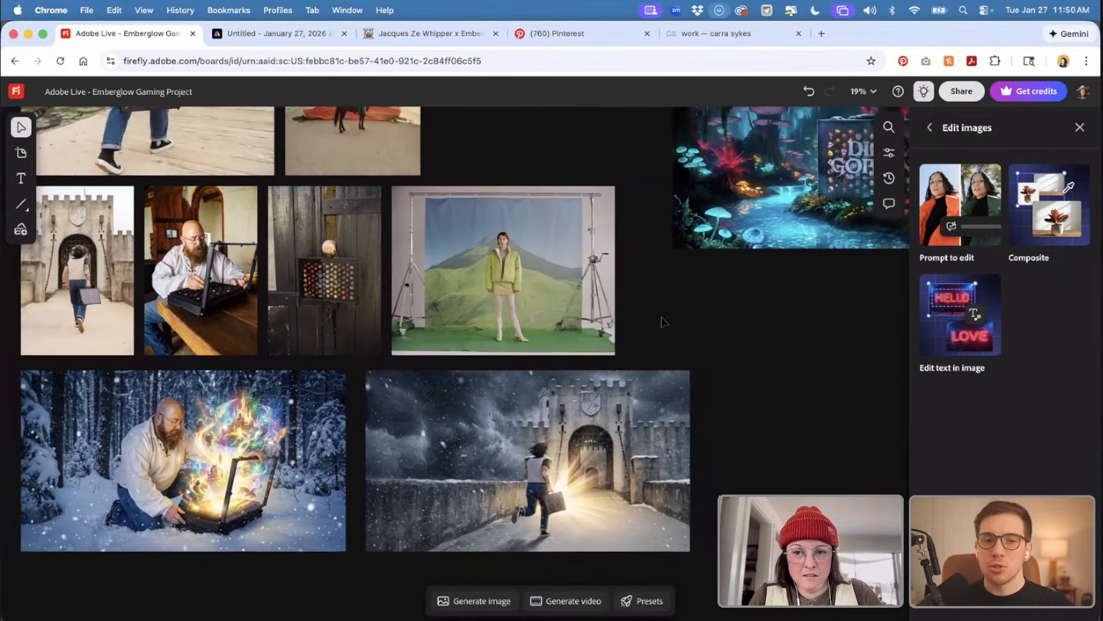
- Export the snowstorm castle image from the board as a JPG
left_click(656, 385)
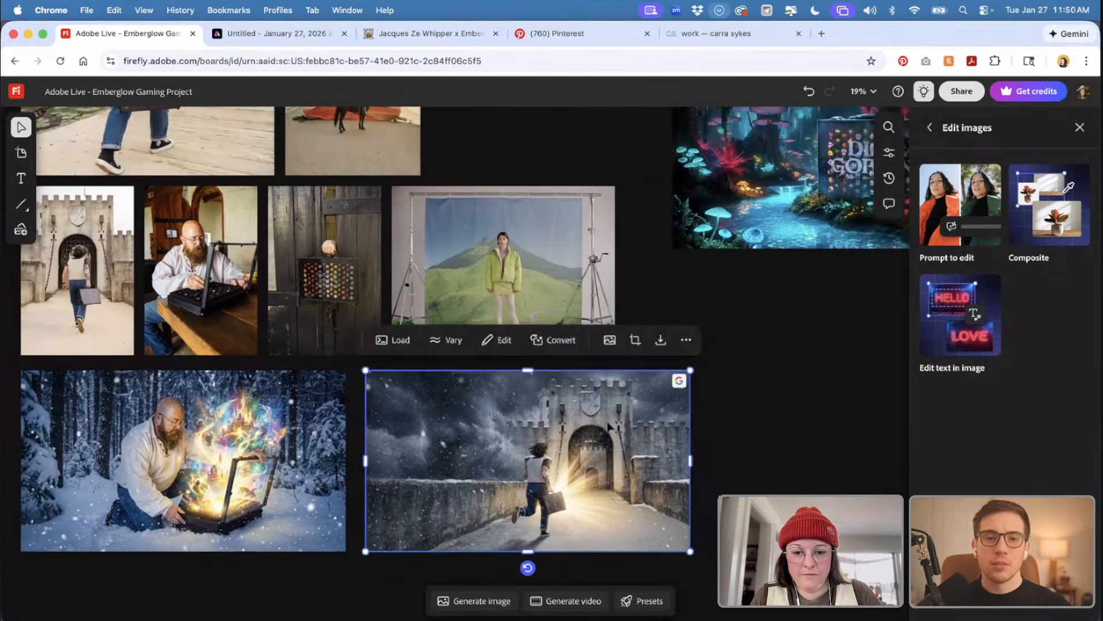
left_click(671, 341)
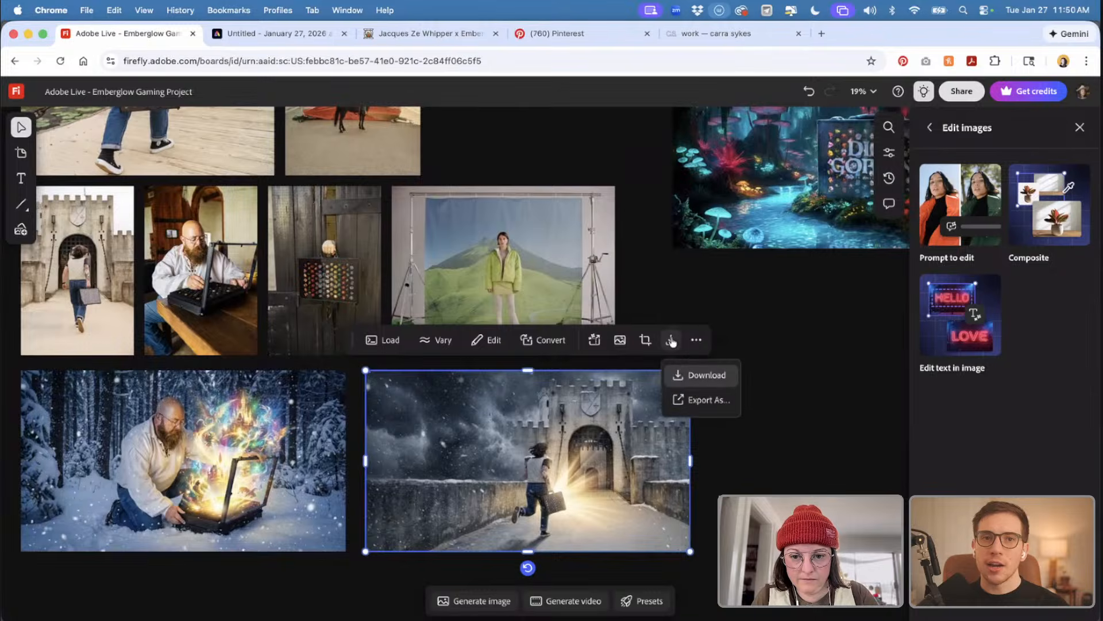
left_click(693, 401)
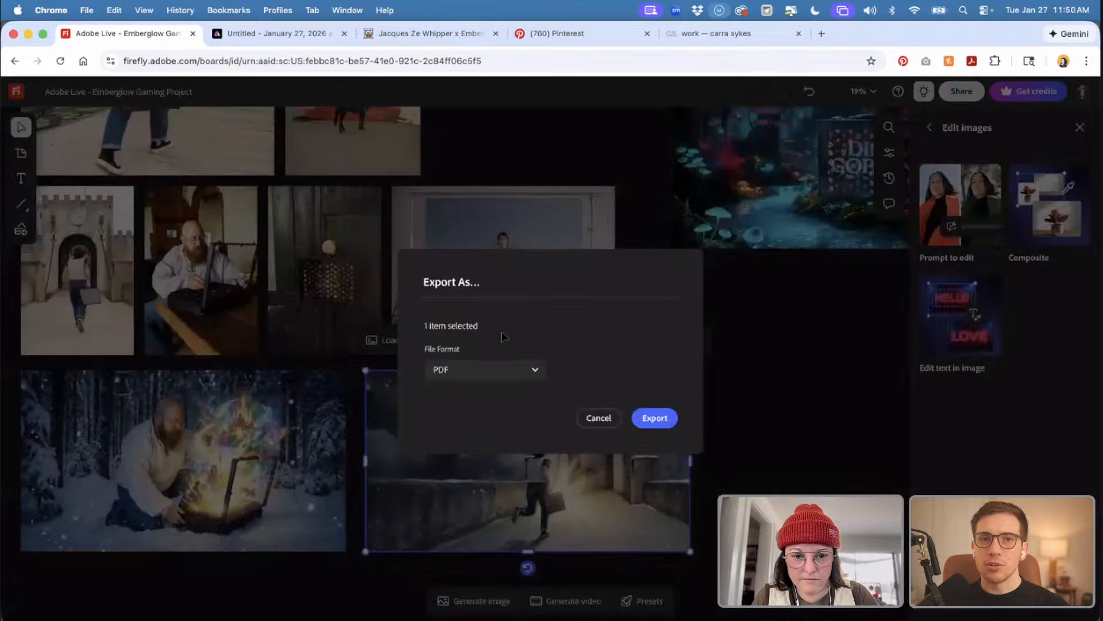
left_click(471, 372)
left_click(451, 448)
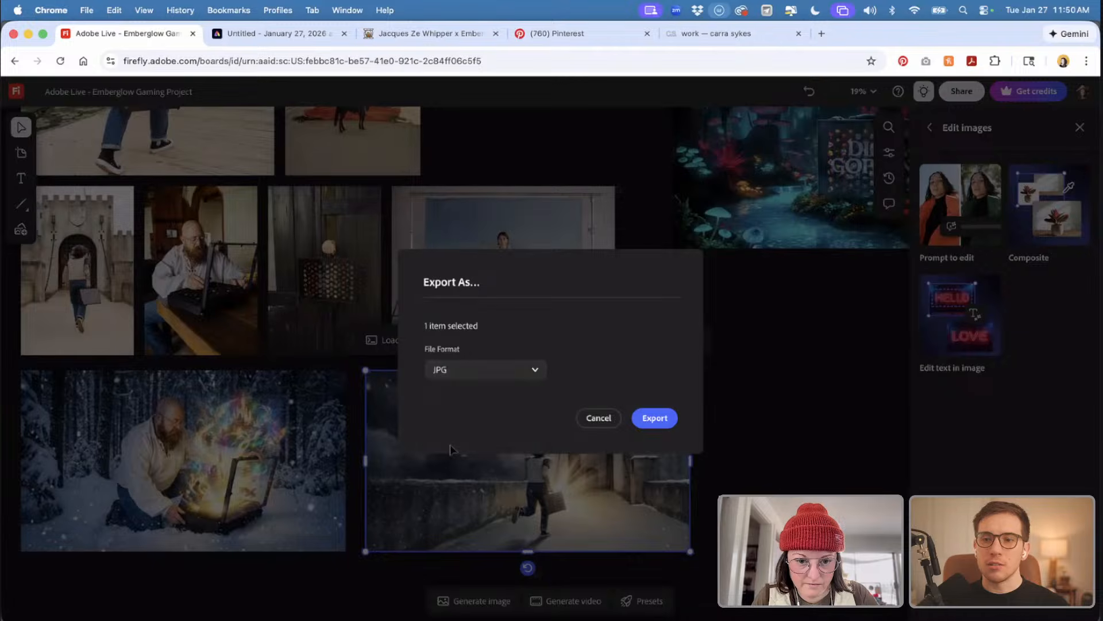
left_click(647, 416)
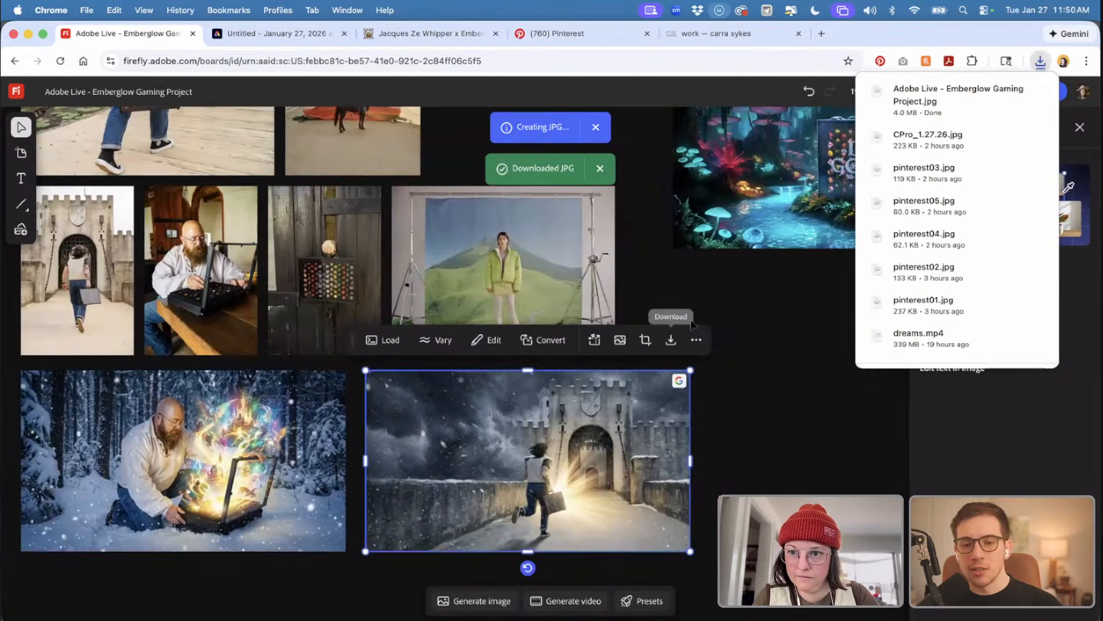
left_click(738, 423)
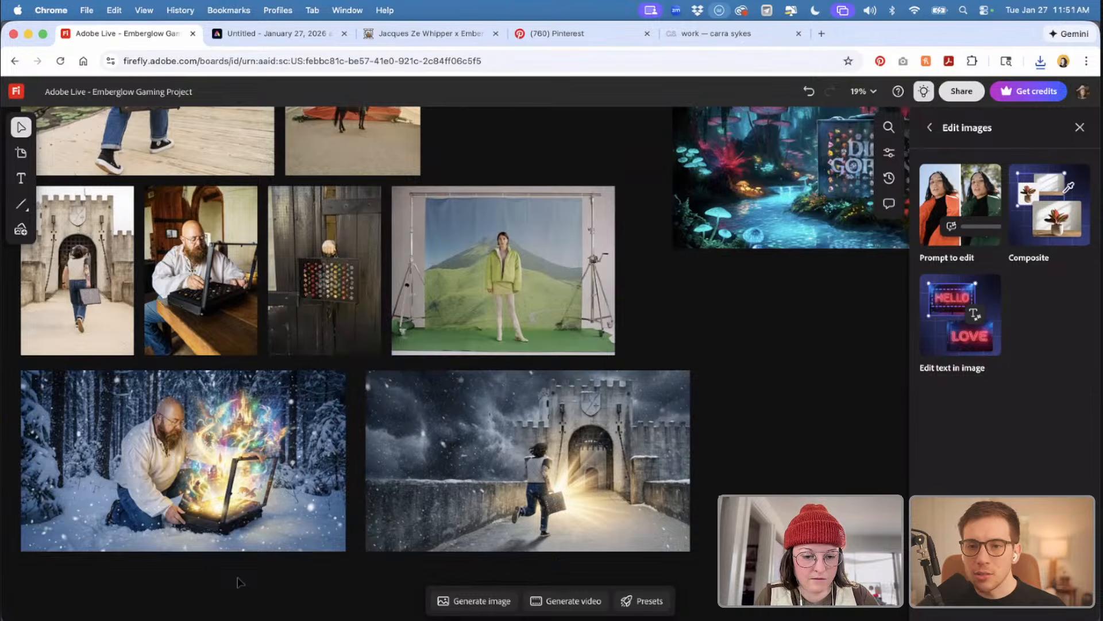
- Download the glowing mushroom forest image with the large Dice Goblin case beside the stream
scroll(780, 396, "up", 4)
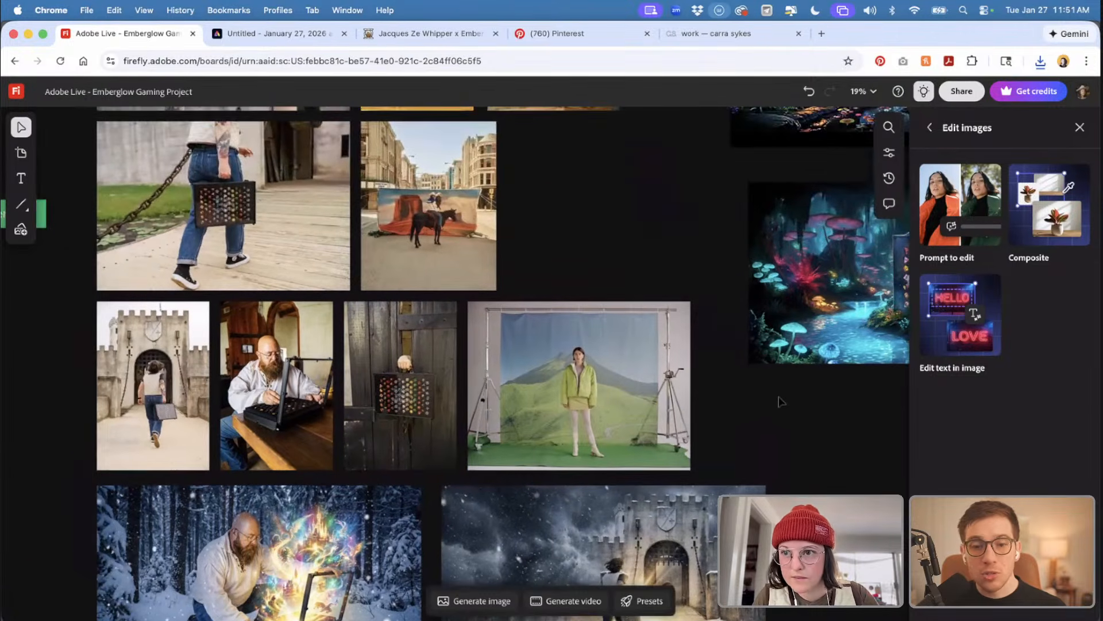
scroll(779, 401, "left", 4)
scroll(779, 401, "down", 2)
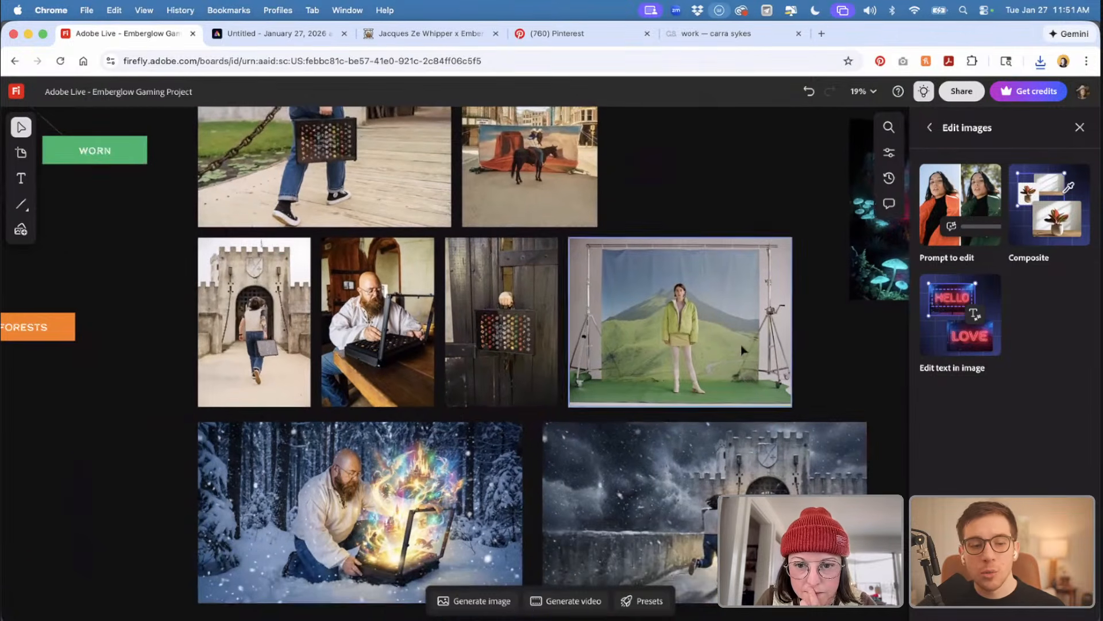
scroll(741, 349, "up", 6)
scroll(741, 349, "right", 5)
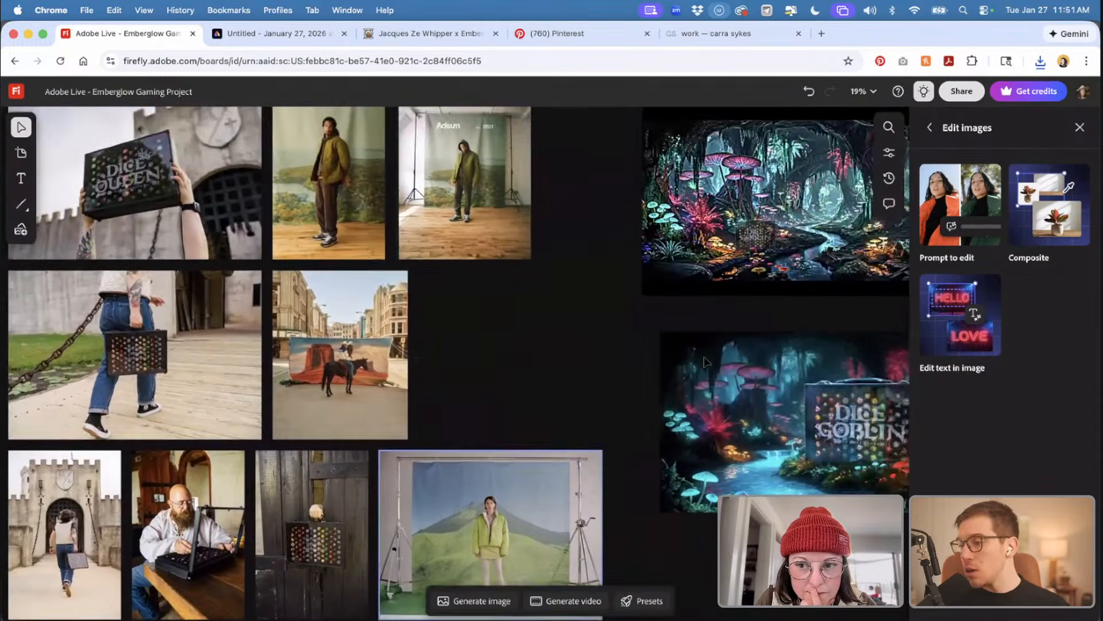
scroll(706, 361, "right", 5)
scroll(706, 361, "up", 1)
left_click(713, 382)
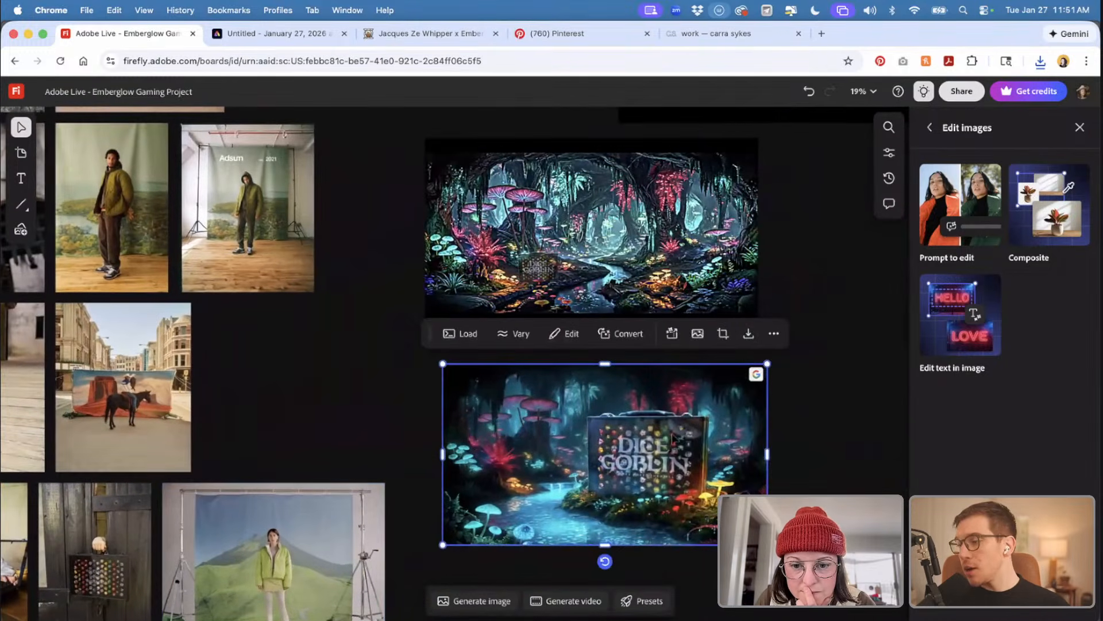
left_click(749, 336)
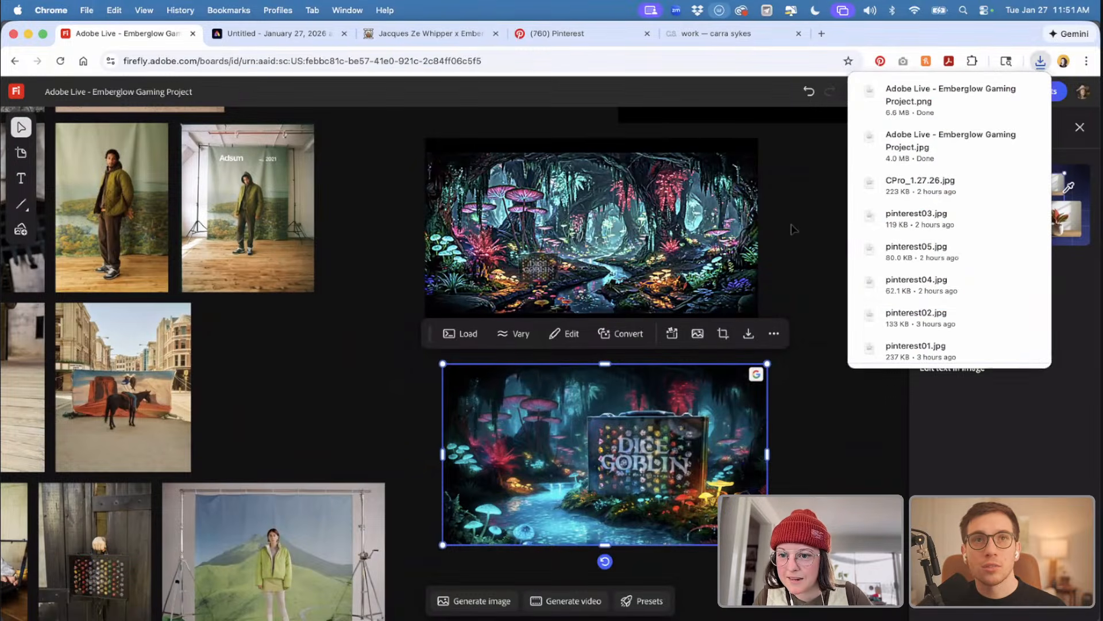
left_click(816, 187)
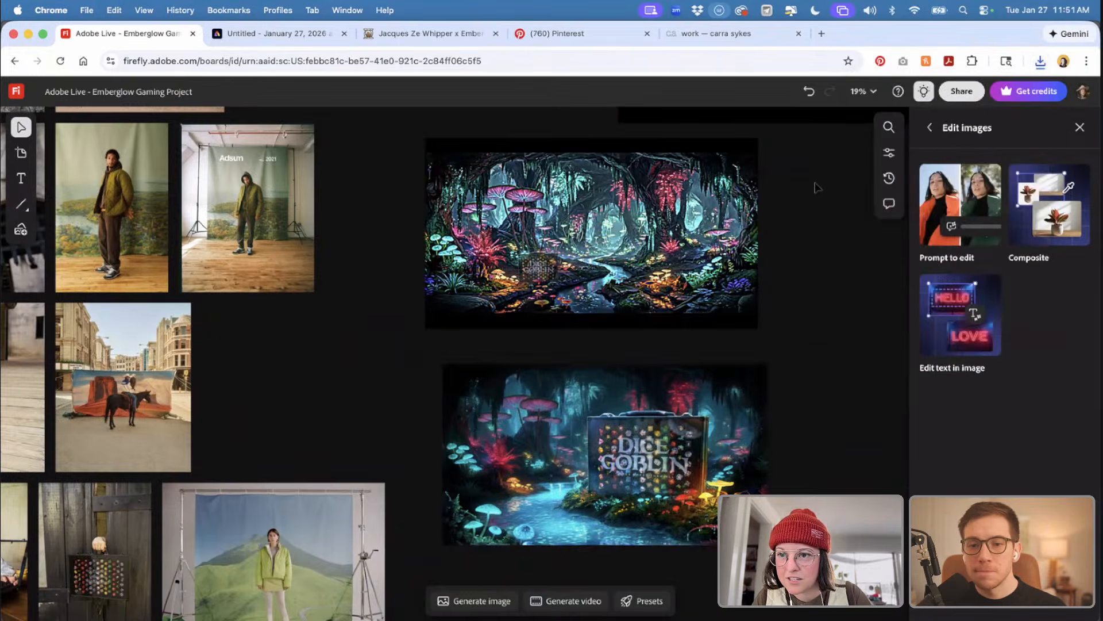
scroll(465, 359, "down", 5)
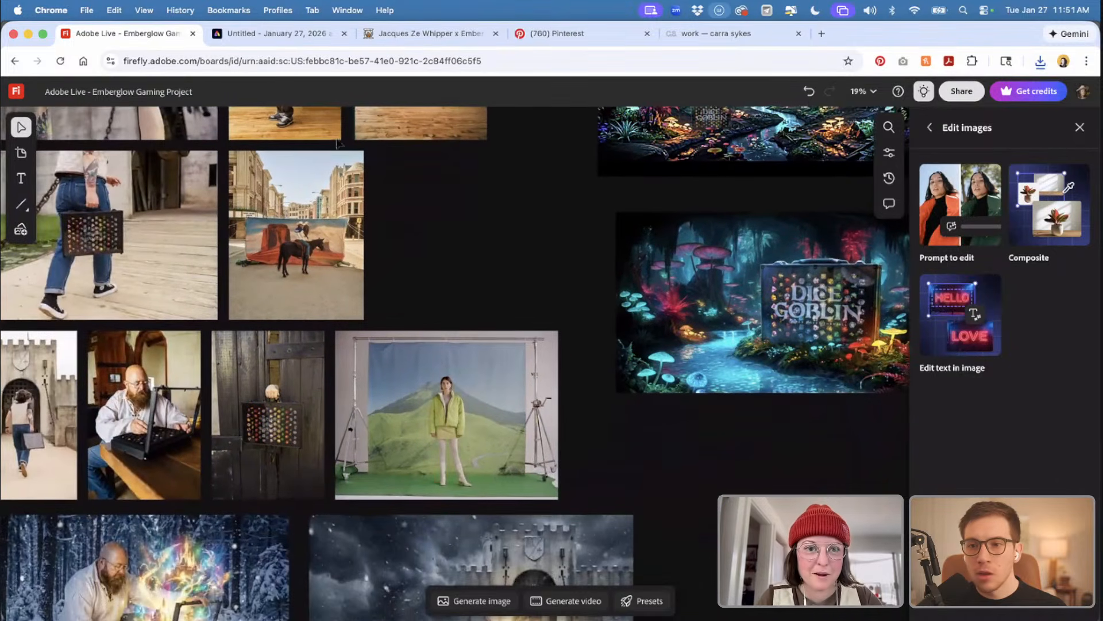
- Switch to the Adobe Express deck and cut the mushroom forest Dice Goblin image from slide 2
left_click(270, 34)
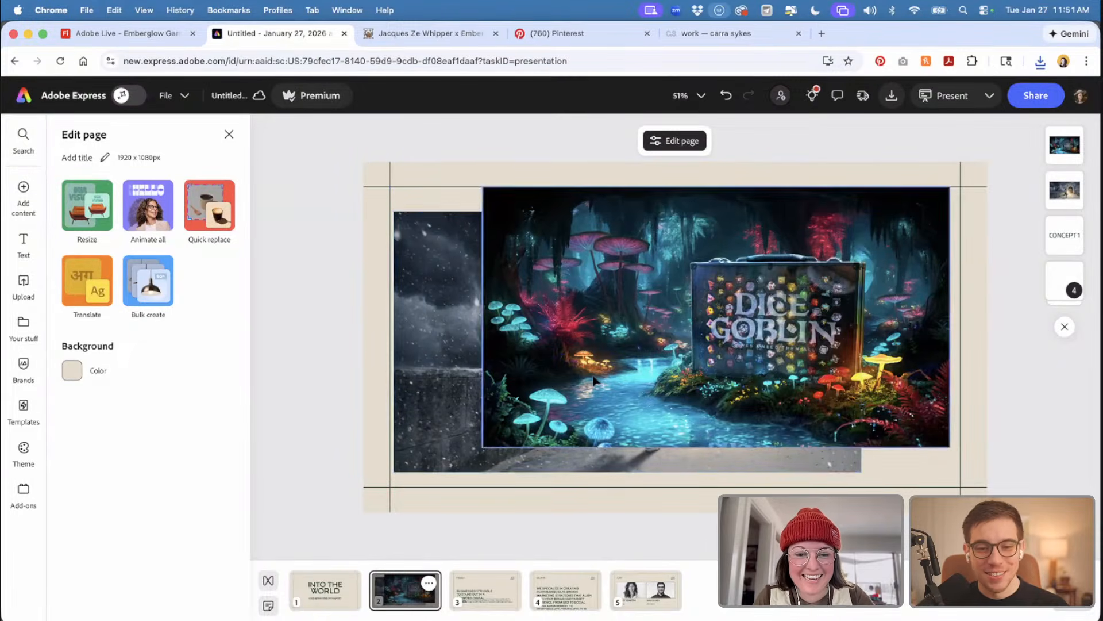
left_click(572, 382)
key("Delete")
- Delete the "BUSINESSES STRUGGLE TO STAND OUT" heading and the body paragraph from slide 3
left_click(485, 598)
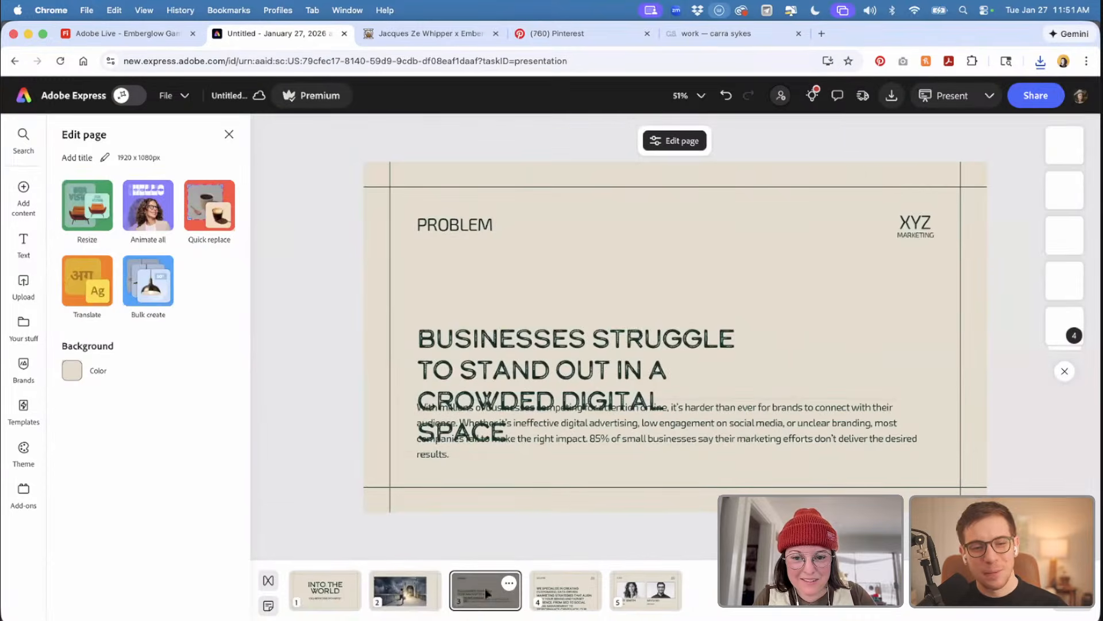
left_click(491, 386)
key("Delete")
key("Delete")
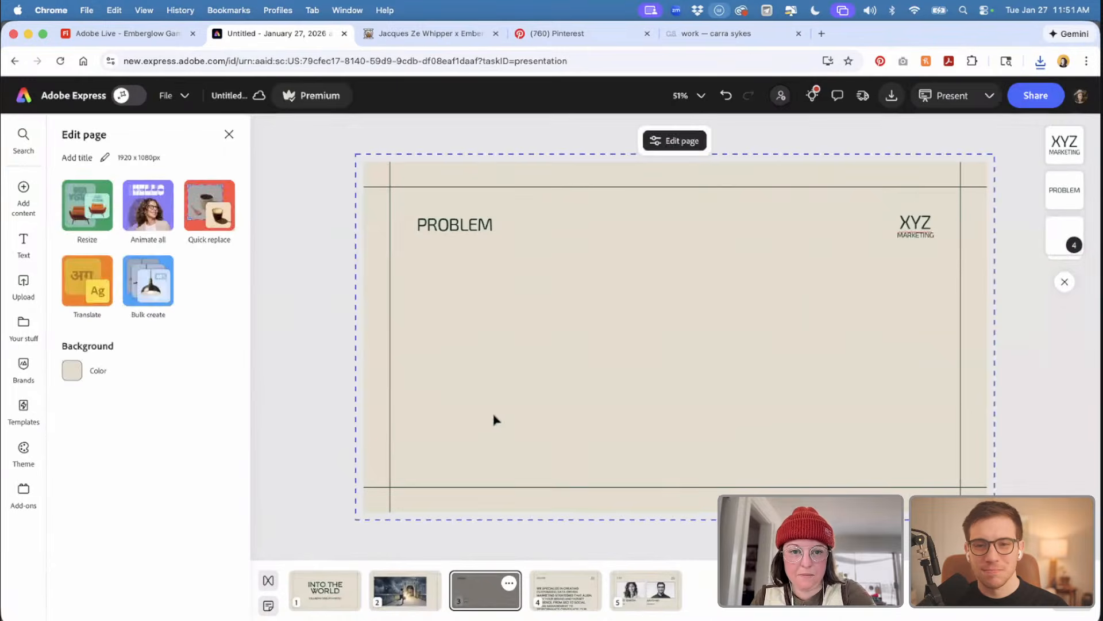
- Paste the Dice Goblin forest image onto slide 3, shrink it and place it below the PROBLEM heading and XYZ logo text
key("super+v")
left_click_drag(585, 300, 585, 331)
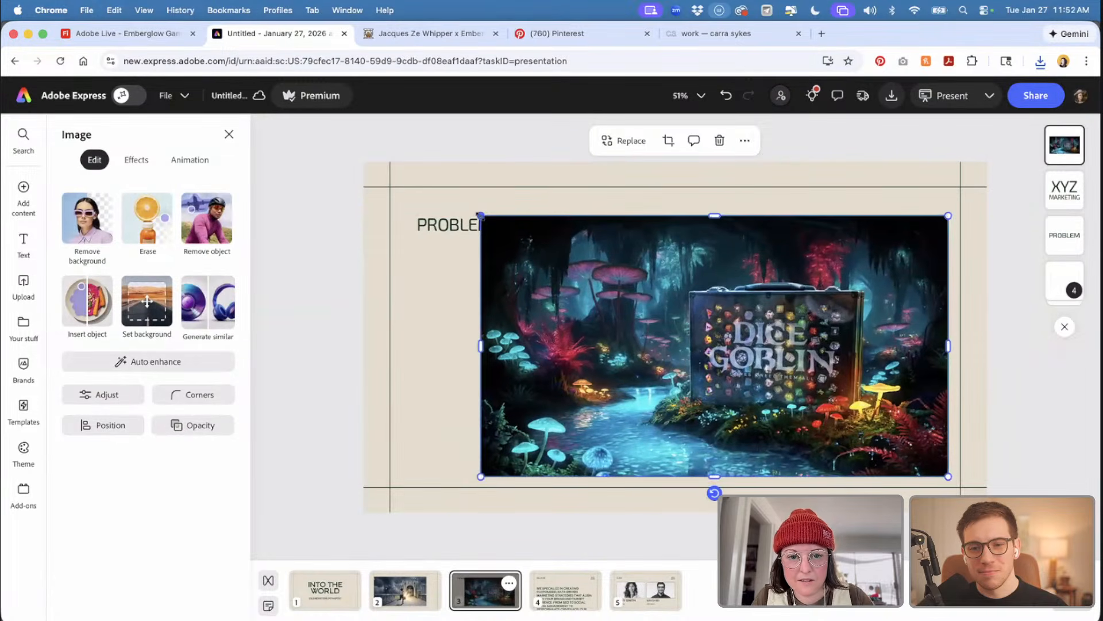
left_click_drag(481, 216, 515, 330)
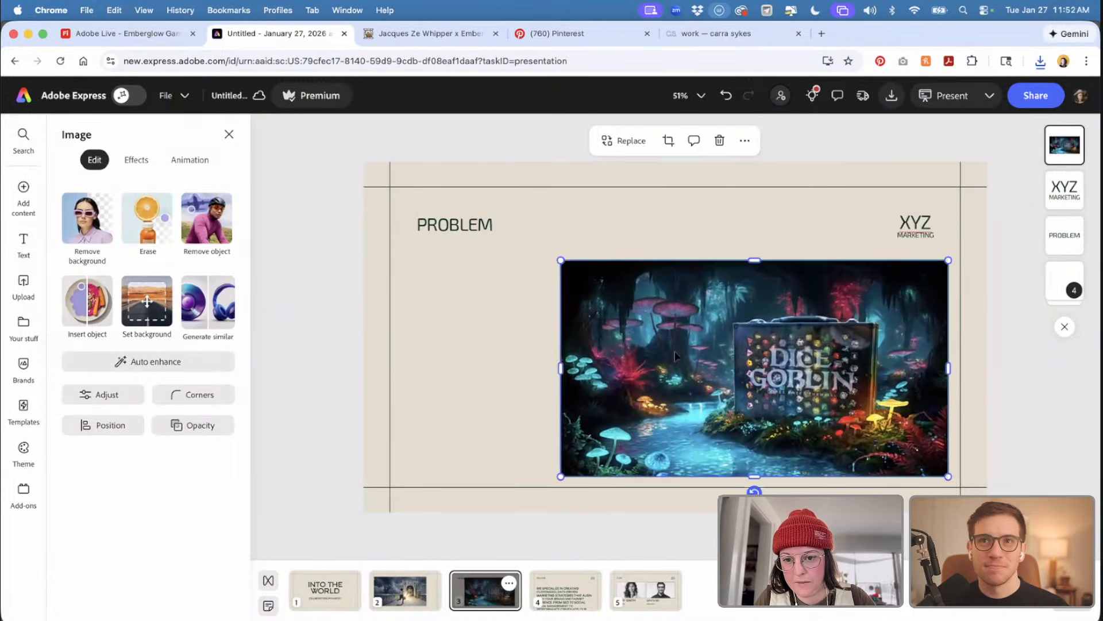
mouse_move(674, 355)
left_mouse_down()
mouse_move(674, 328)
mouse_move(673, 345)
left_mouse_up()
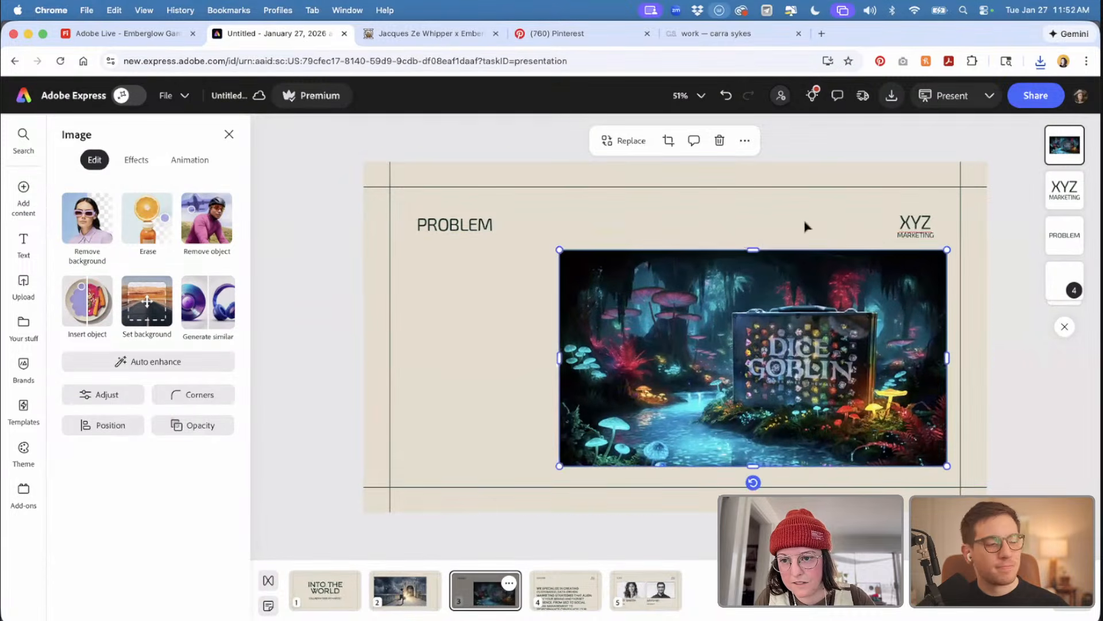
left_click(320, 342)
- Shrink the castle image on slide 2 and position it beside the "CONCEPT 1" label without covering it
left_click(414, 589)
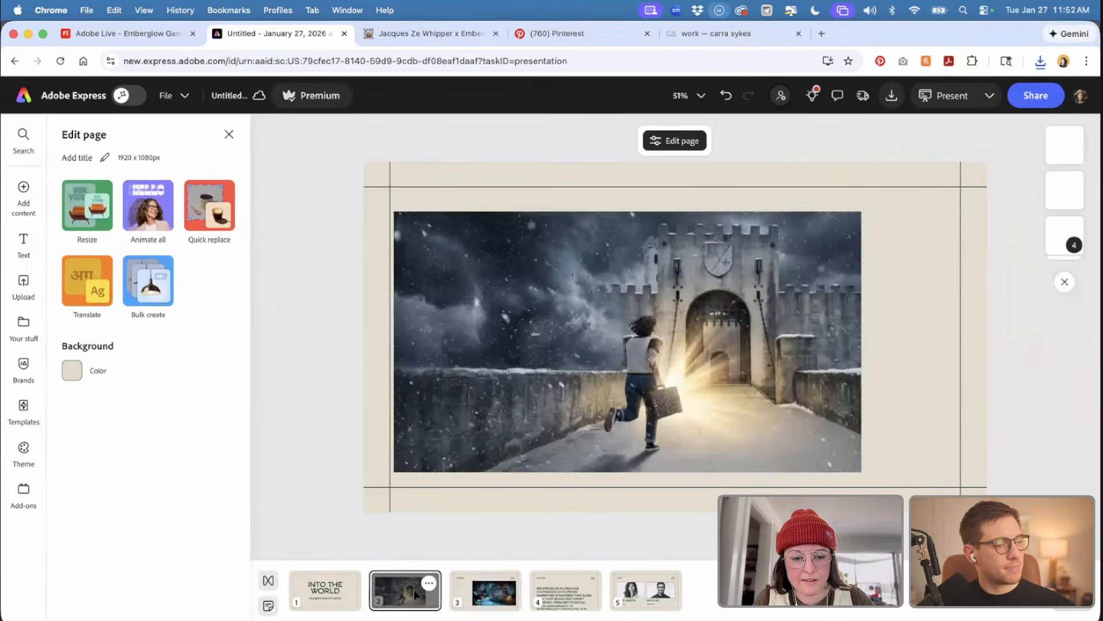
left_click(510, 398)
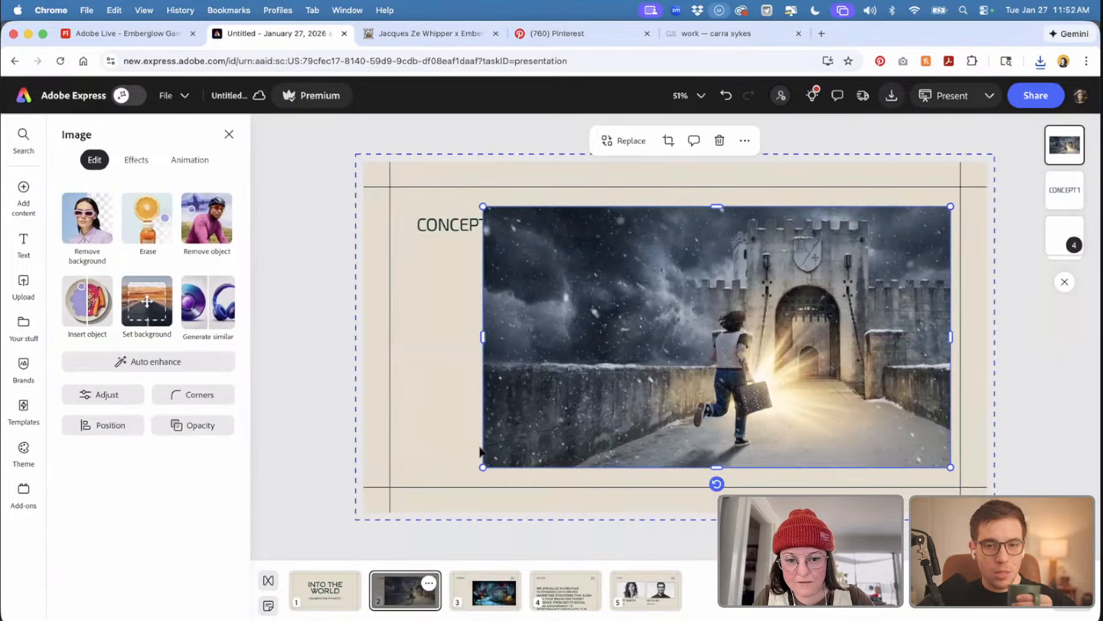
left_click_drag(483, 468, 588, 442)
left_click_drag(648, 372, 636, 380)
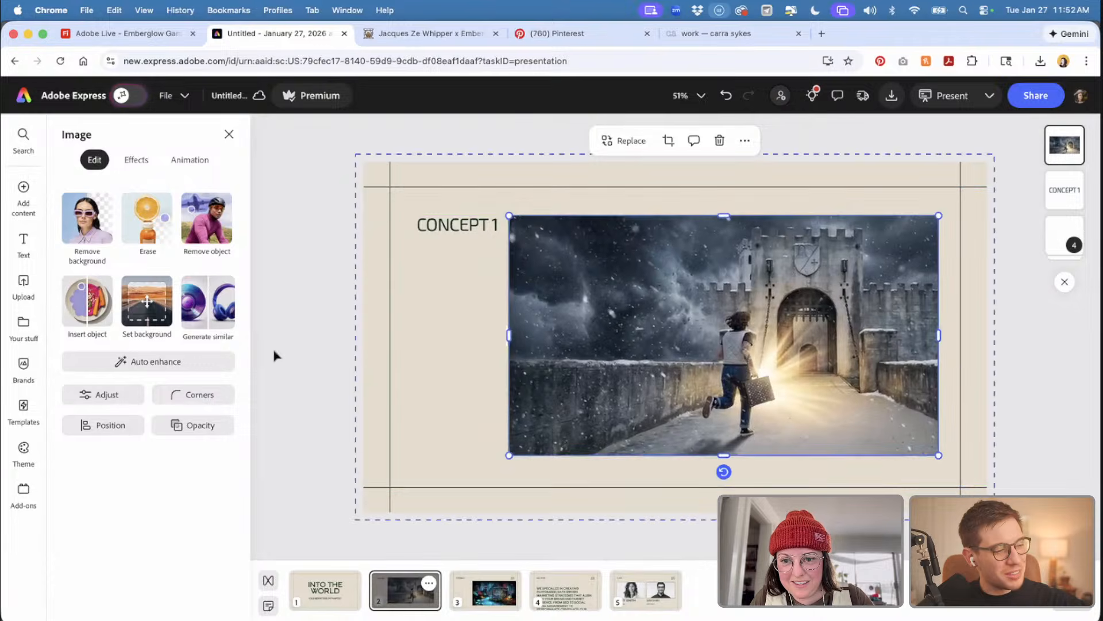
left_click(314, 357)
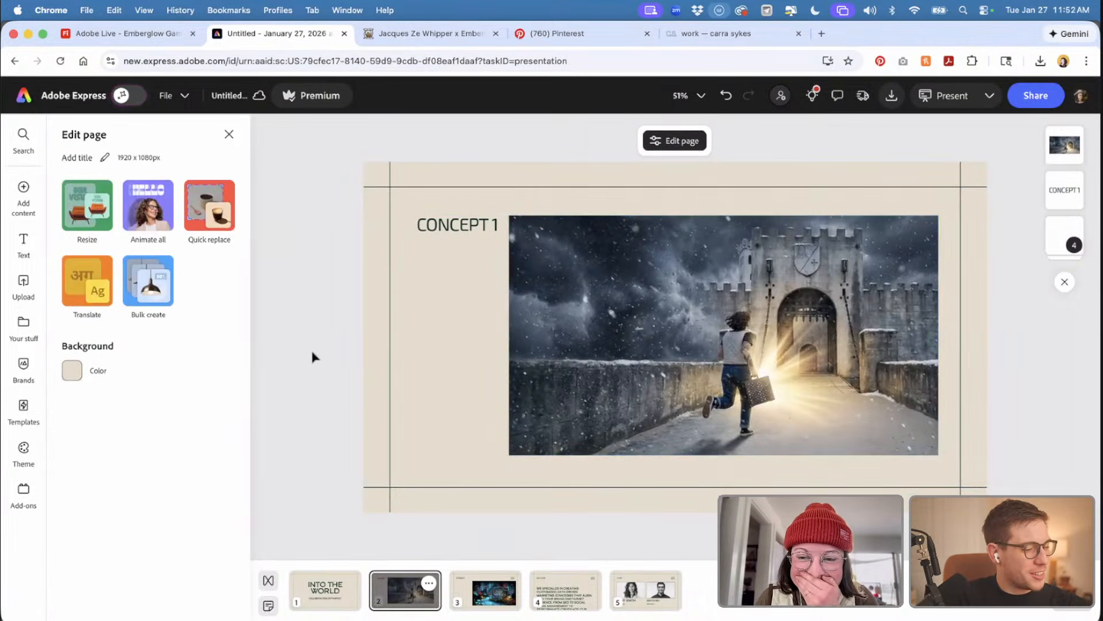
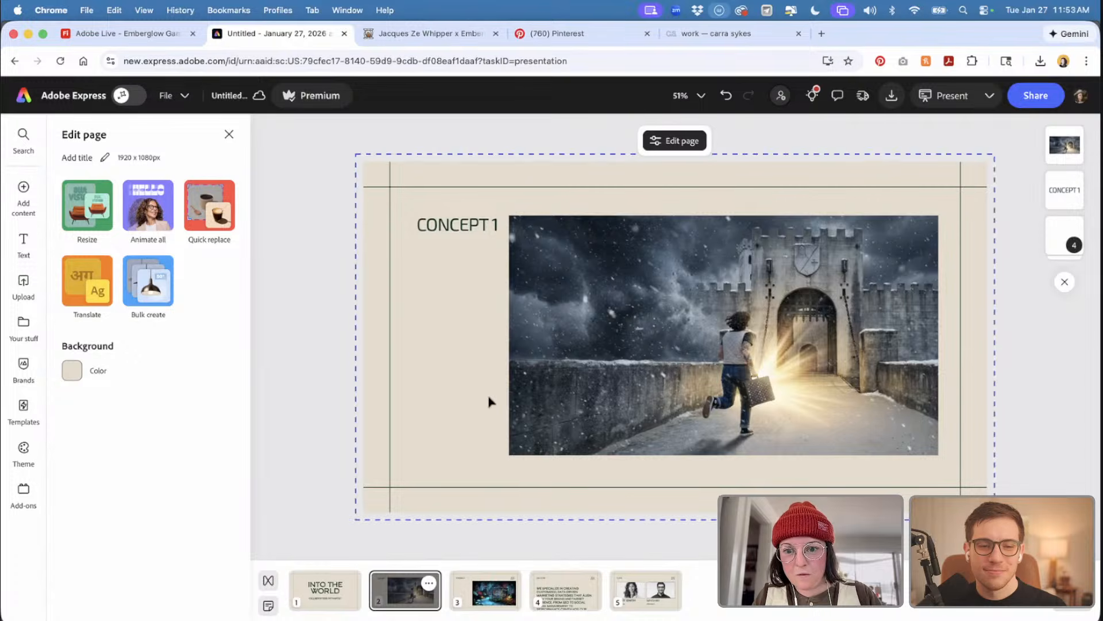
- Correct the subtitle on slide 1 to read "COLLABORATIONS WITH ARTISTS"
left_click(330, 598)
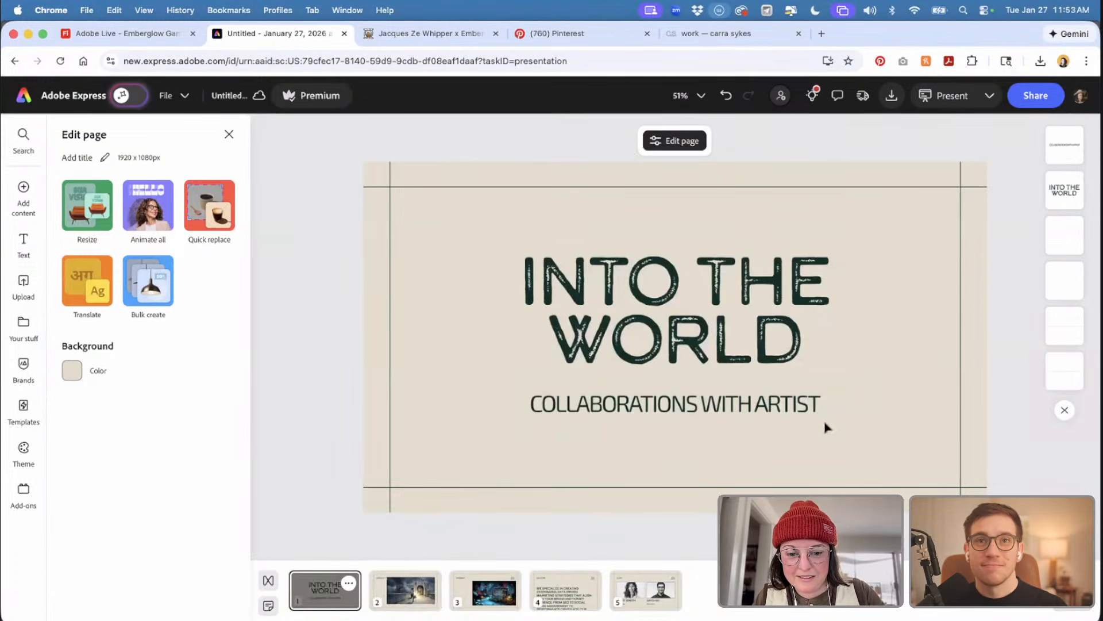
double_click(815, 404)
key("Right")
type("s")
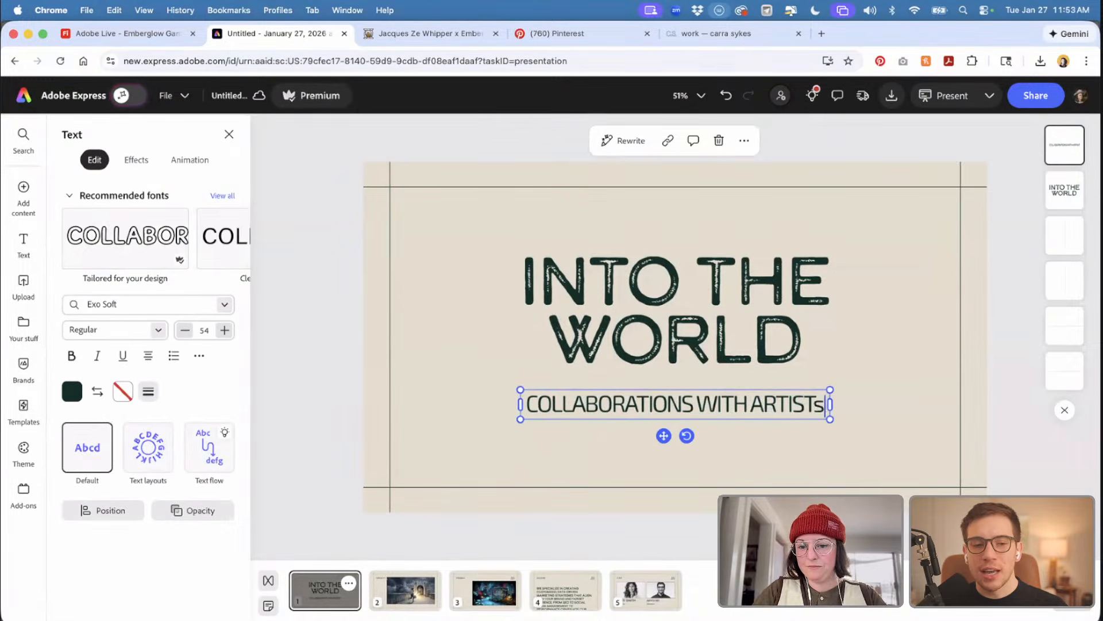
key("BackSpace")
type("S")
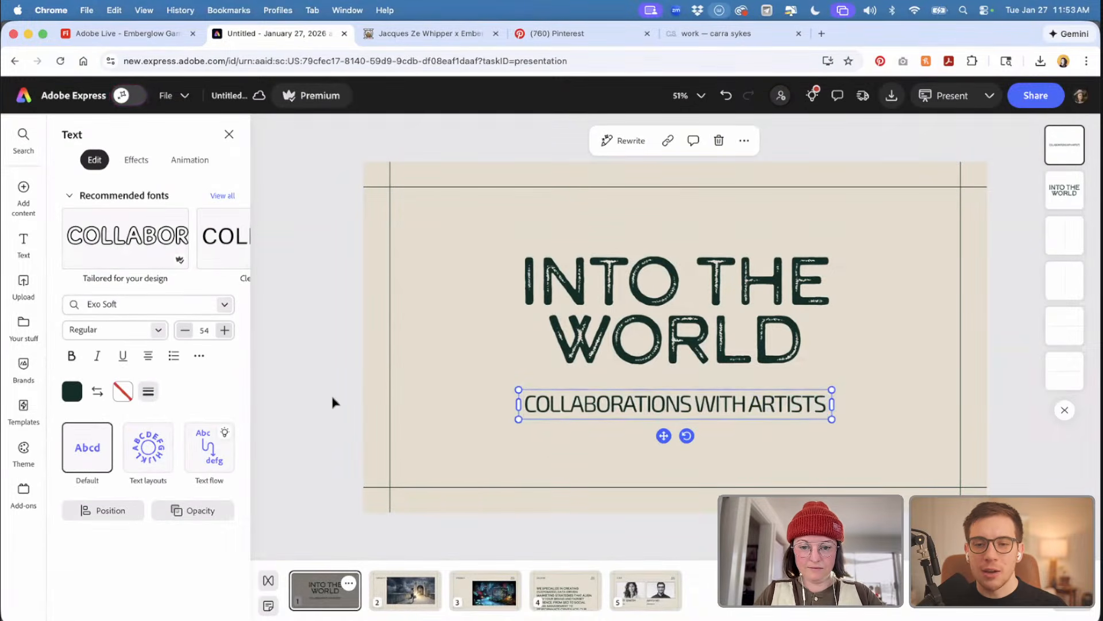
- Set the letter spacing of the slide 1 subtitle to -11
key("super+a")
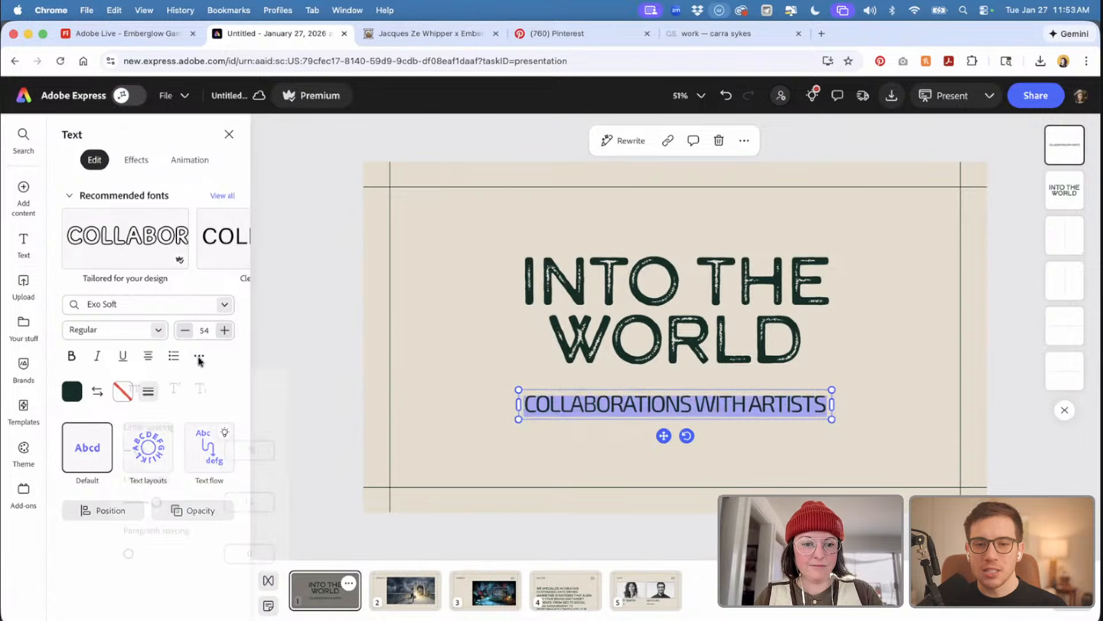
left_click(199, 356)
left_click_drag(137, 455, 144, 457)
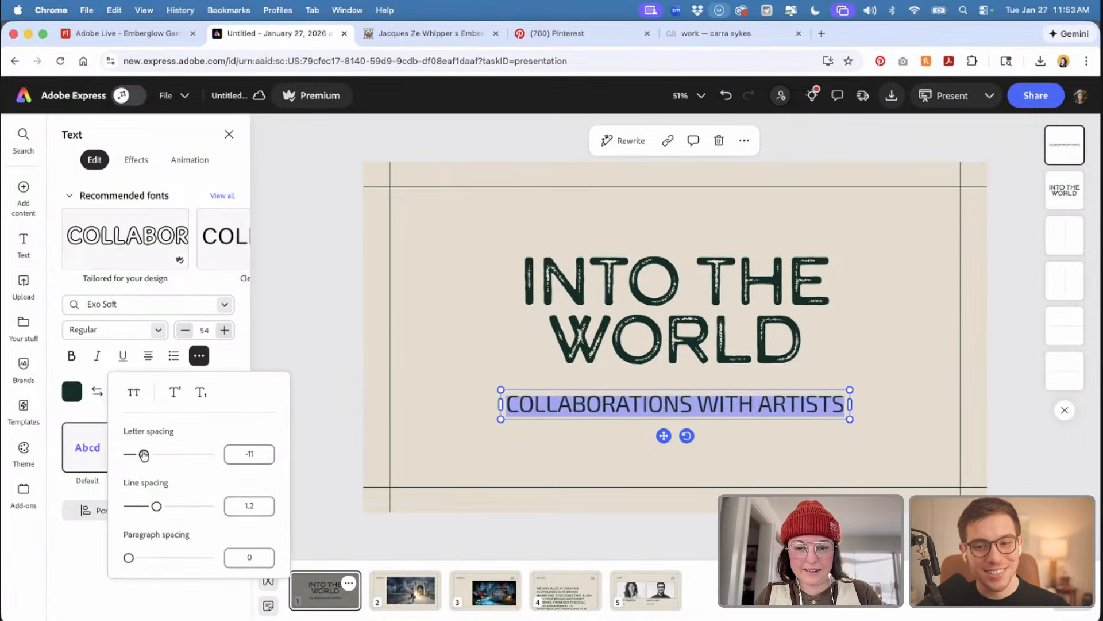
key("Escape")
key("Escape")
key("Escape")
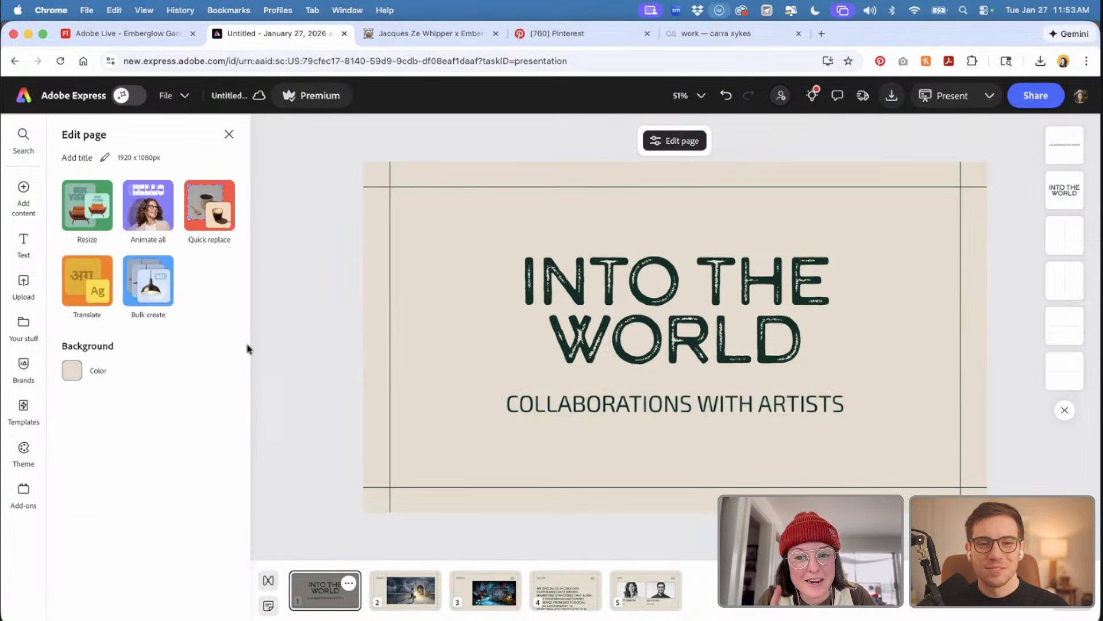
- Try placing the fireplace logo from the brand assets on slide 1, and remove it again
mouse_move(28, 311)
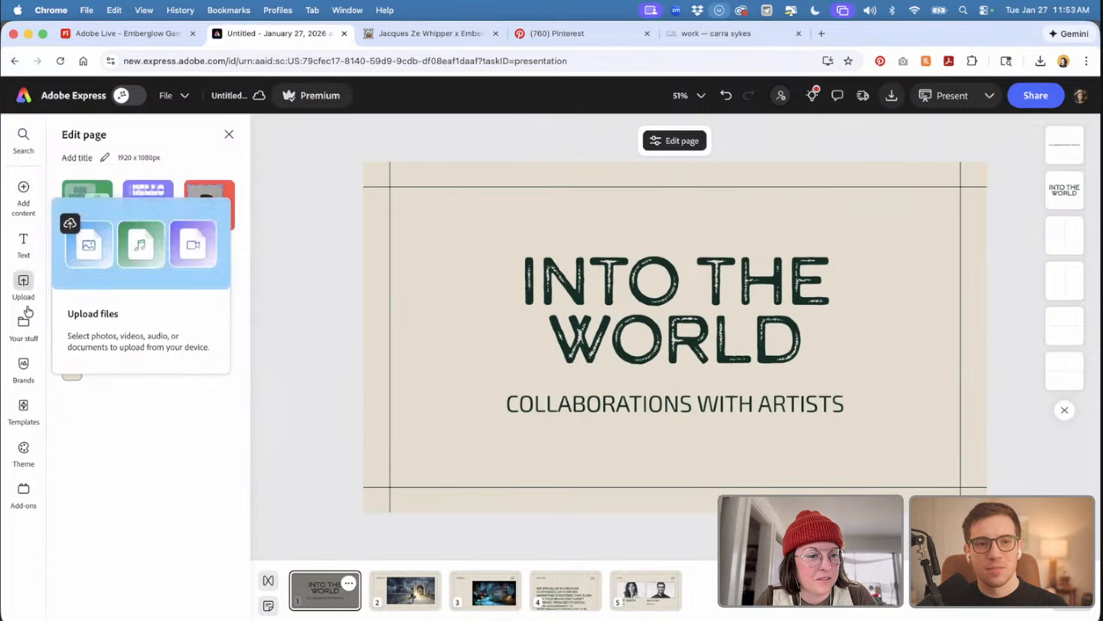
left_click(24, 366)
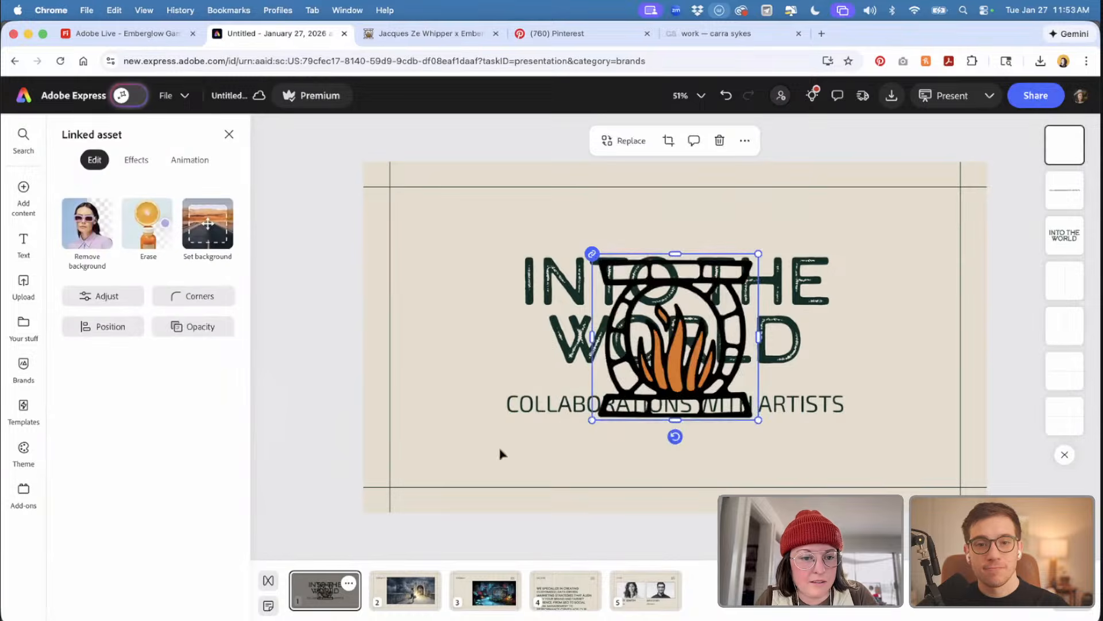
key("Delete")
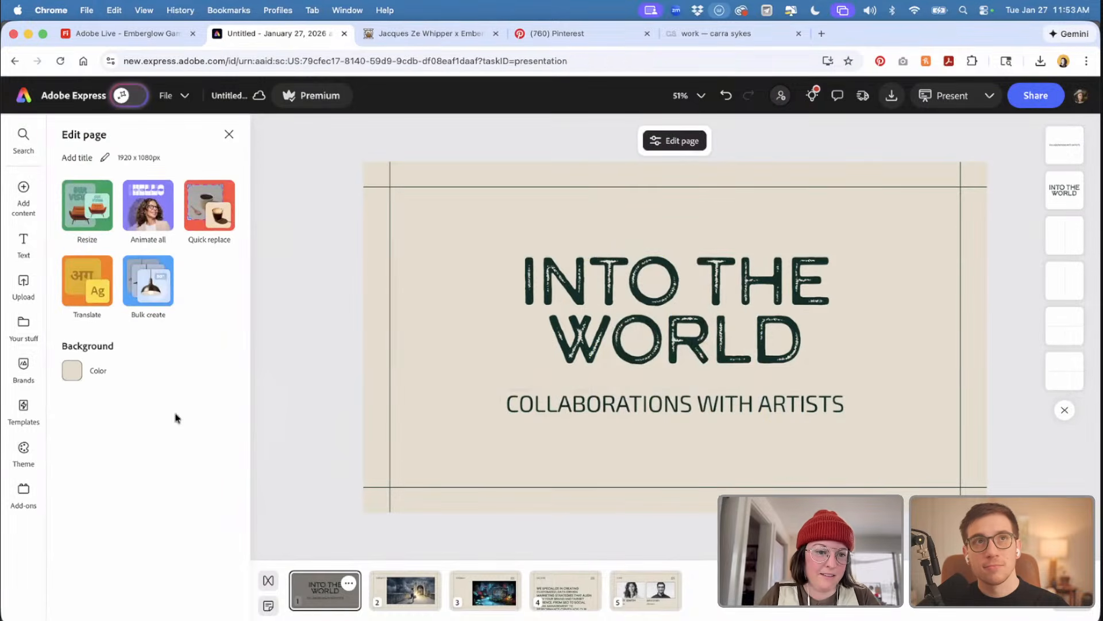
- Recolor the title and subtitle on slide 1 with the black swatch from the Emberglow Gaming brand colors
left_click(555, 302)
left_click(561, 406, "shift")
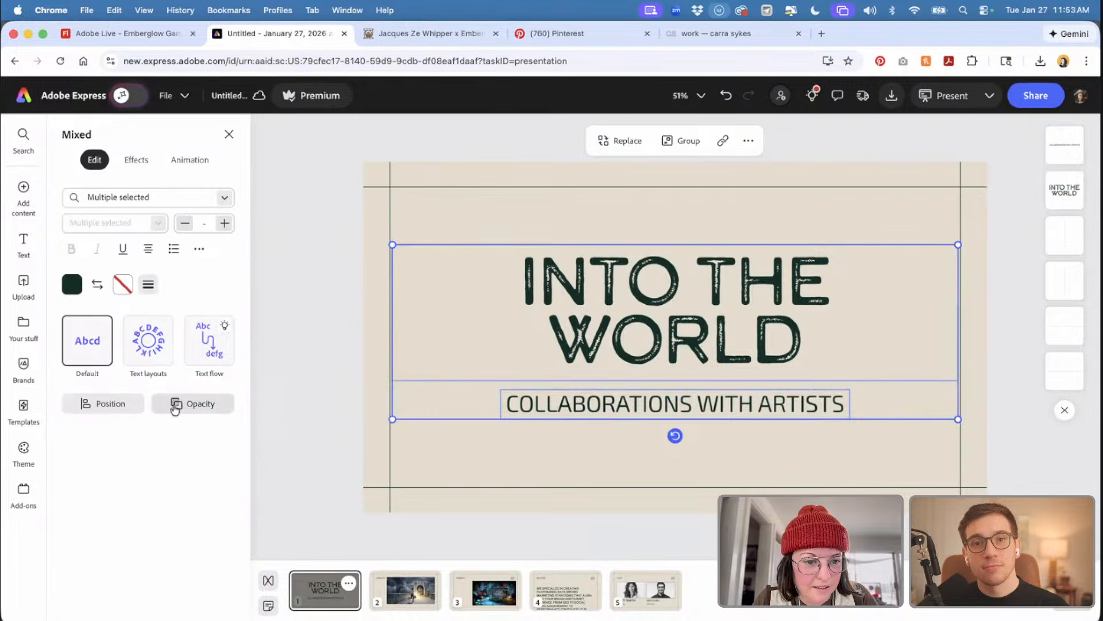
left_click(73, 285)
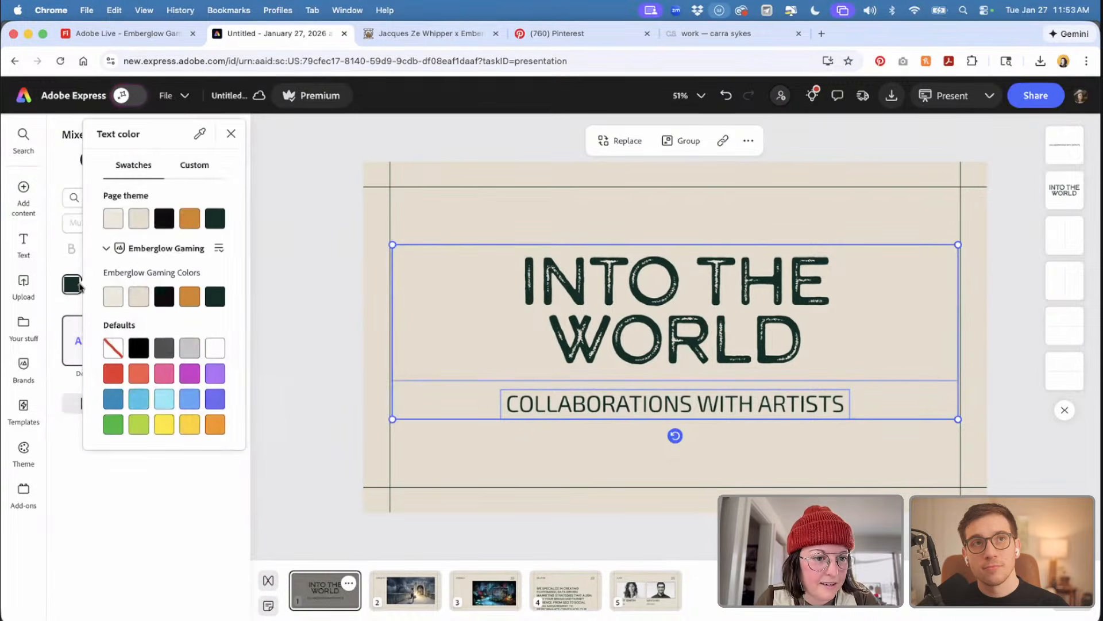
left_click(165, 296)
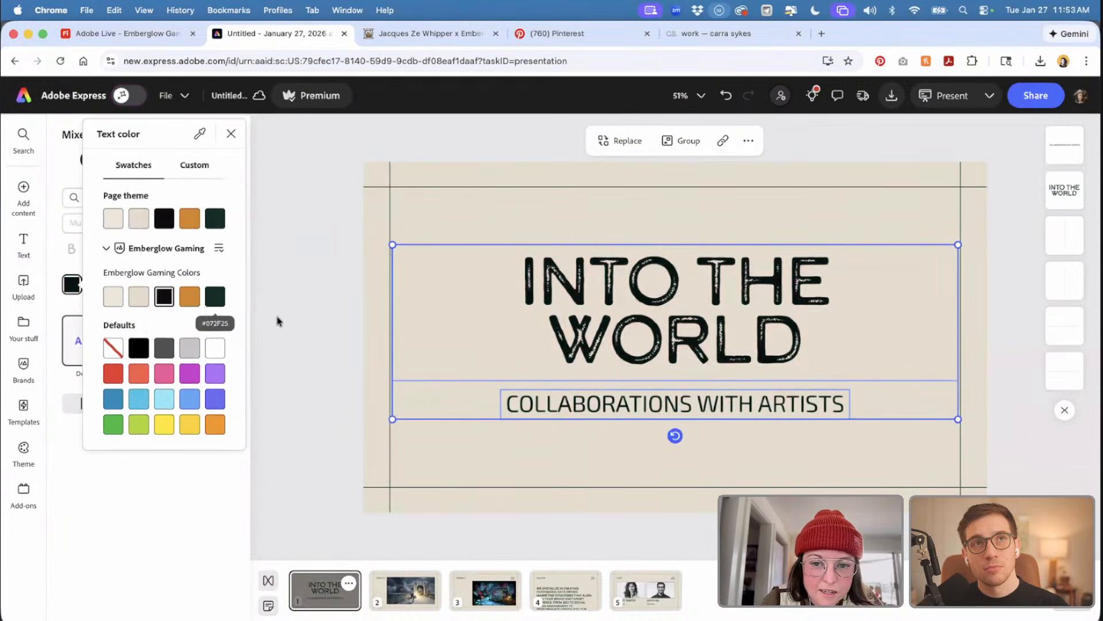
left_click(295, 323)
left_click(372, 256)
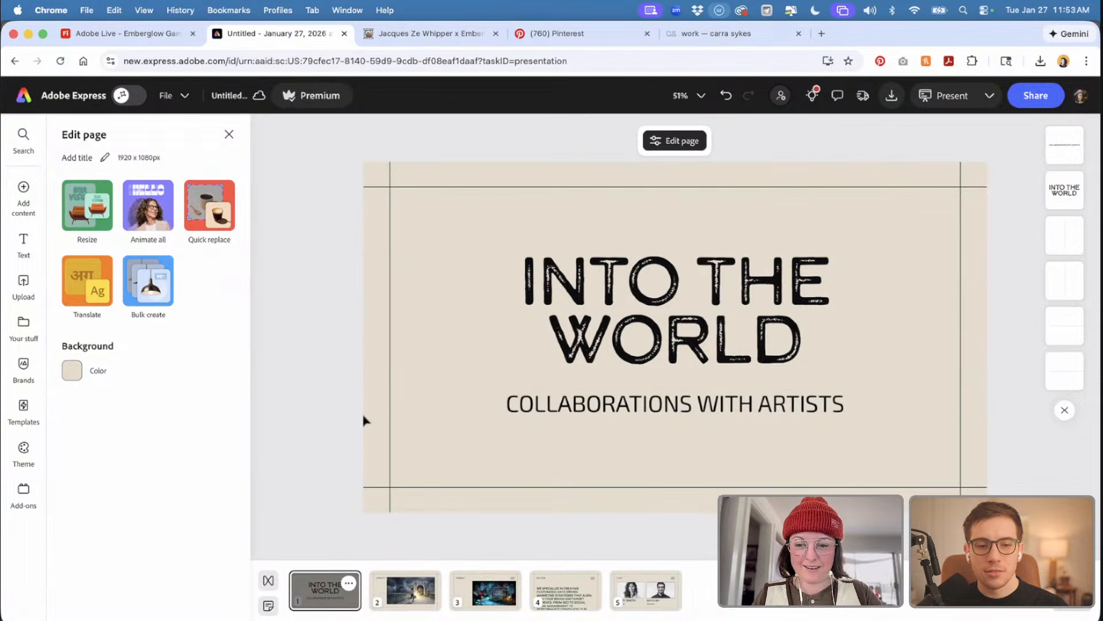
- Crop away the left part of the castle image on slide 2 to free space under the "CONCEPT 1" label
left_click(399, 599)
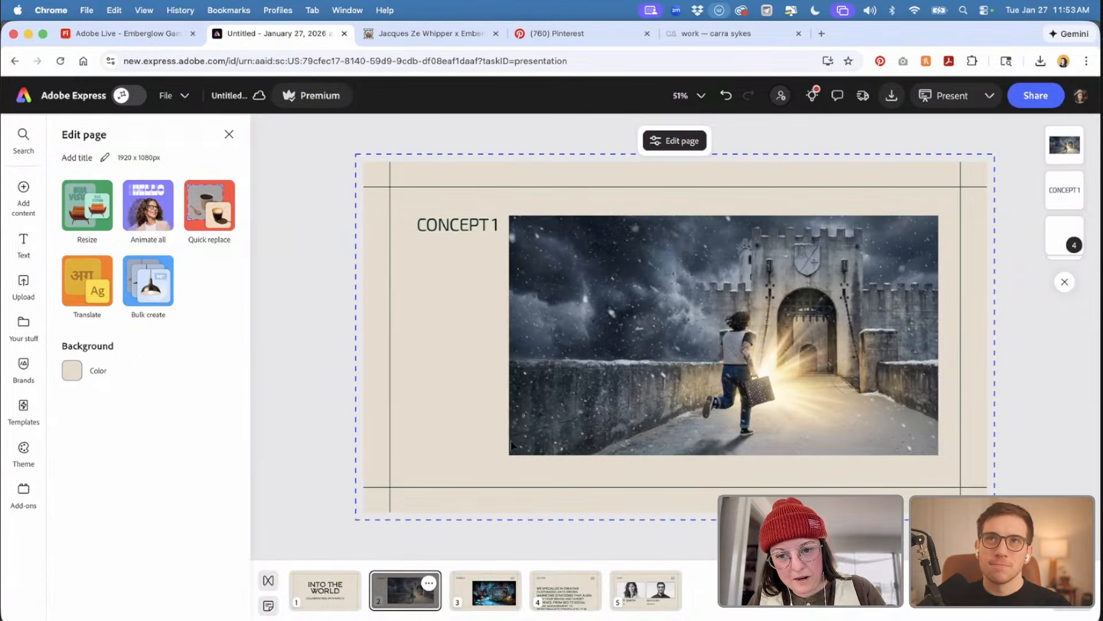
left_click(615, 374)
left_click_drag(509, 336, 624, 336)
left_click(475, 263)
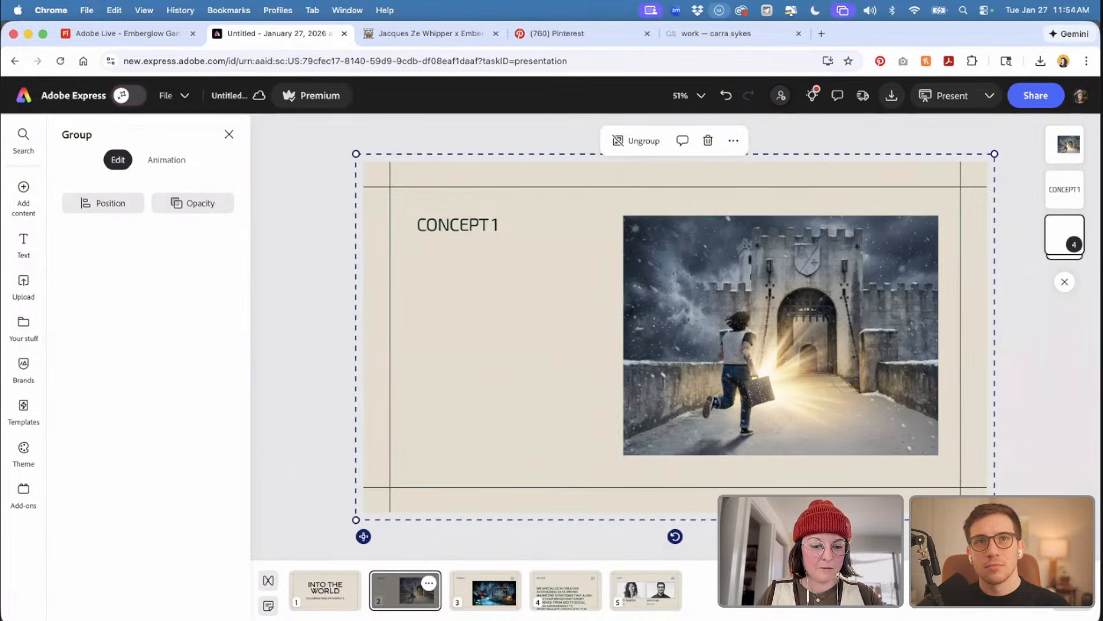
- Add pinterest04.jpg and pinterest05.jpg from the "Adobe Live - January 2026" folder to slide 2, undoing their joint move
left_click(283, 603)
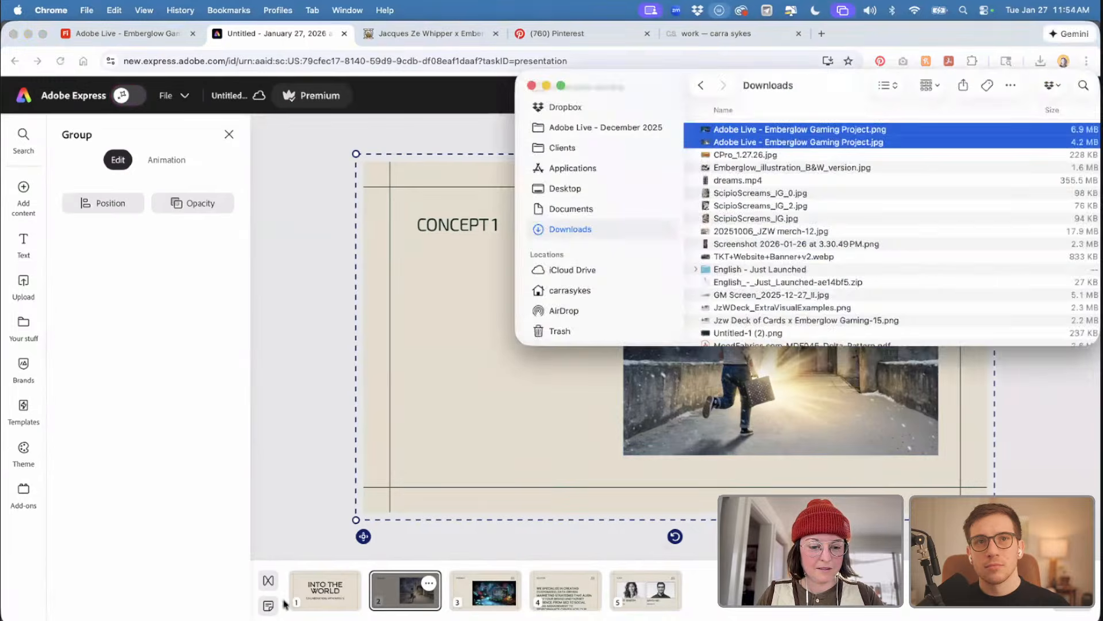
left_click(700, 86)
left_click(733, 146)
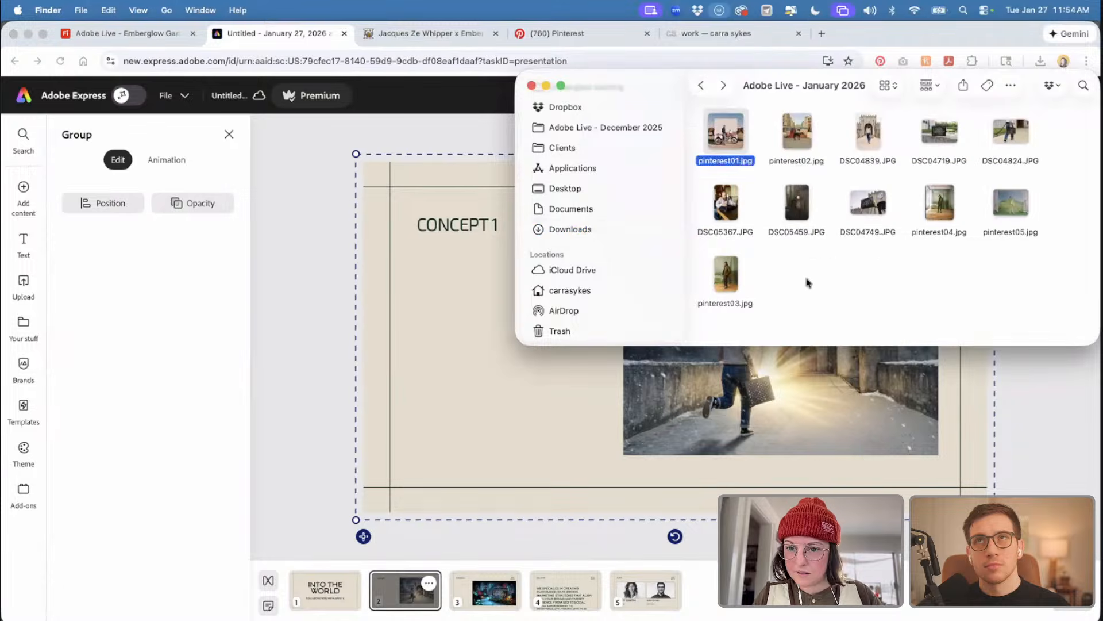
left_click(946, 196)
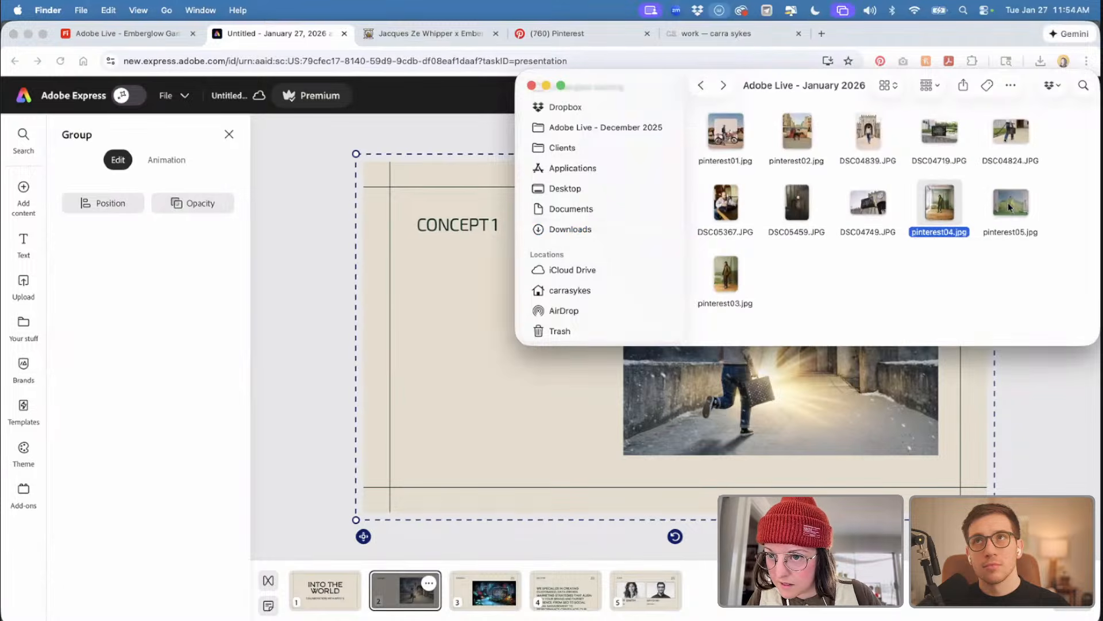
left_click(1009, 206, "shift")
left_click_drag(998, 198, 554, 392)
left_click_drag(605, 423, 477, 236)
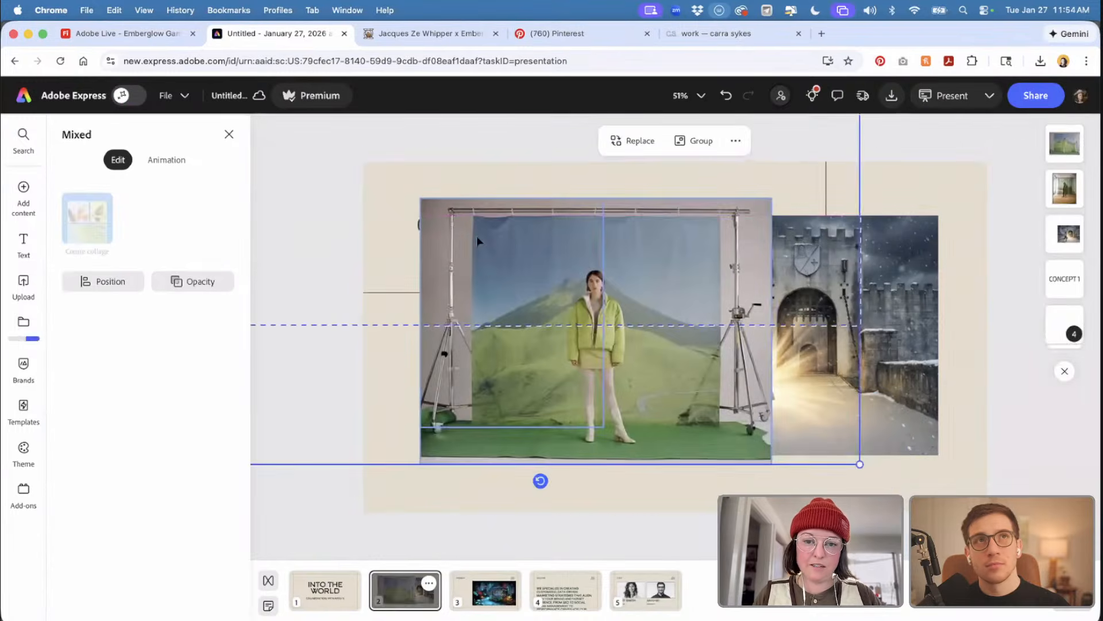
key("super+z")
- Shrink the two added backdrop photos and place them side by side along the lower part of slide 2
left_click(290, 388)
left_click_drag(587, 436, 501, 244)
left_click_drag(767, 203, 572, 352)
left_click_drag(631, 434, 642, 258)
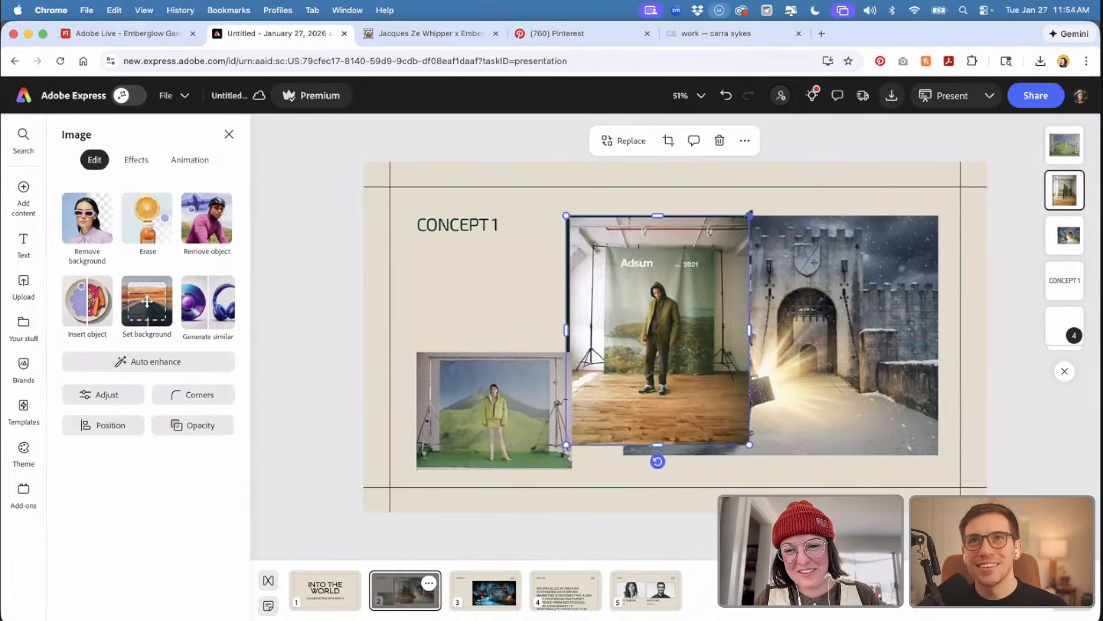
left_click_drag(750, 217, 636, 335)
left_click_drag(637, 380, 642, 387)
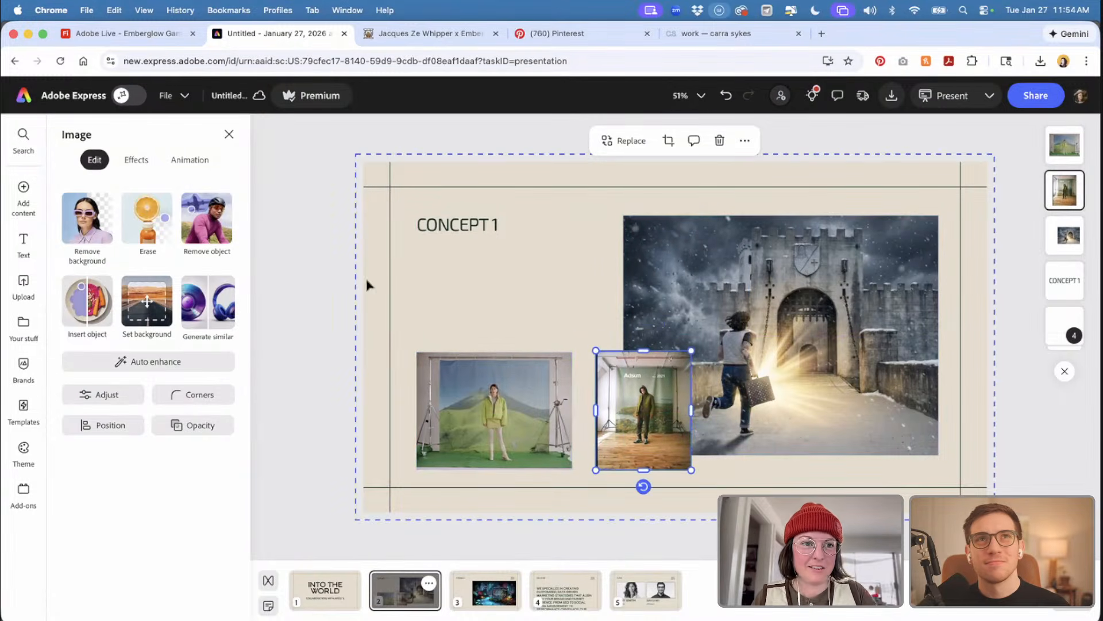
- Switch to the Firefly board and arrange the three glowing forest images as a mosaic
left_click(152, 34)
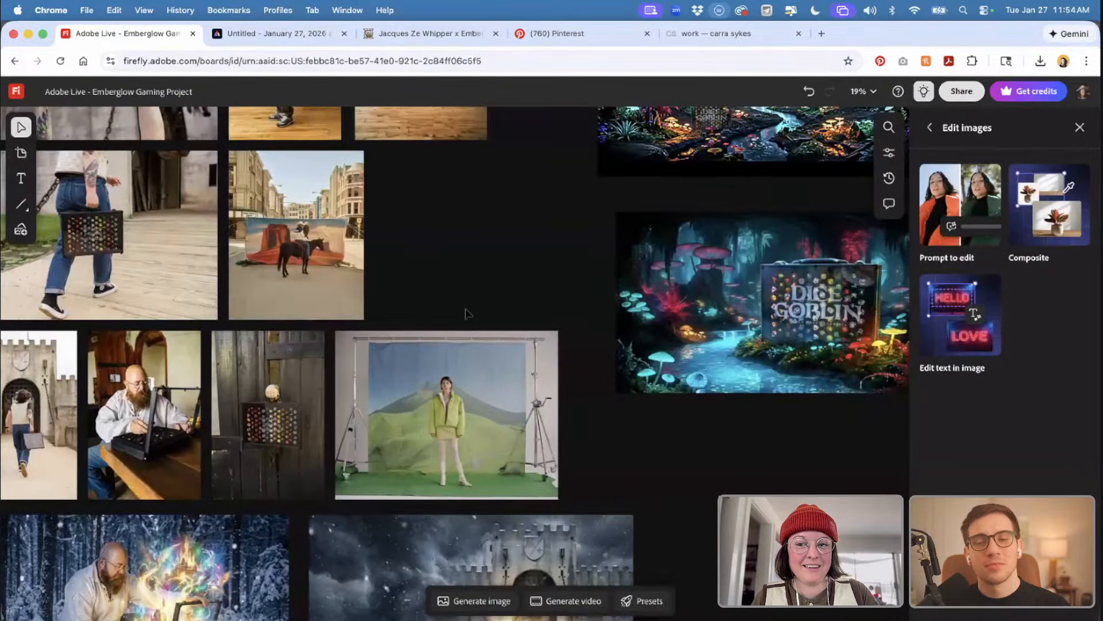
scroll(468, 313, "down", 5)
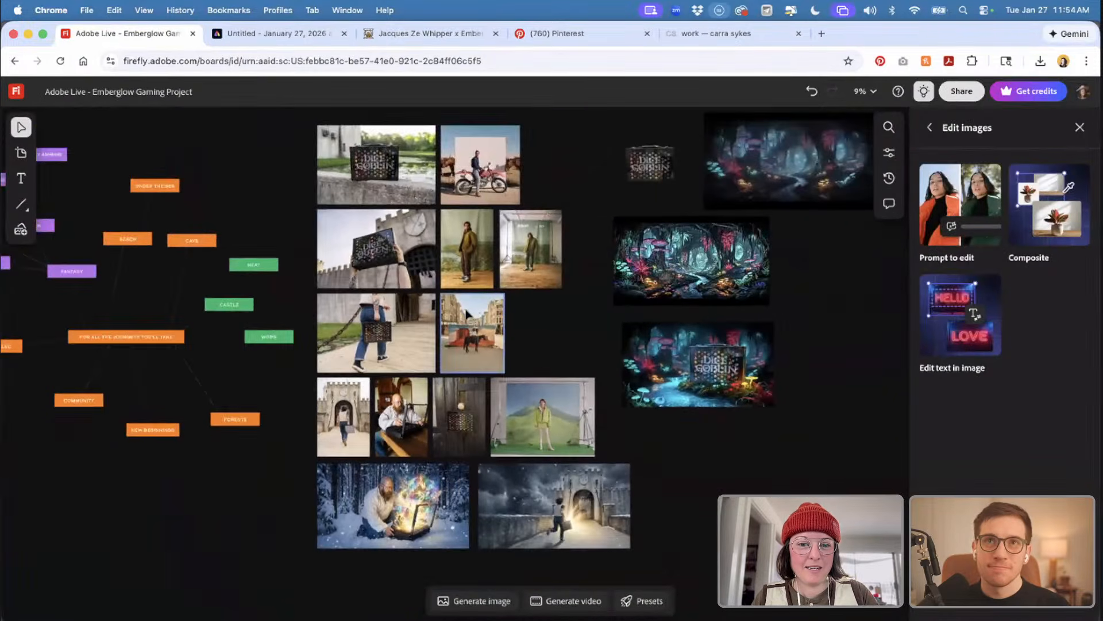
scroll(466, 313, "down", 3)
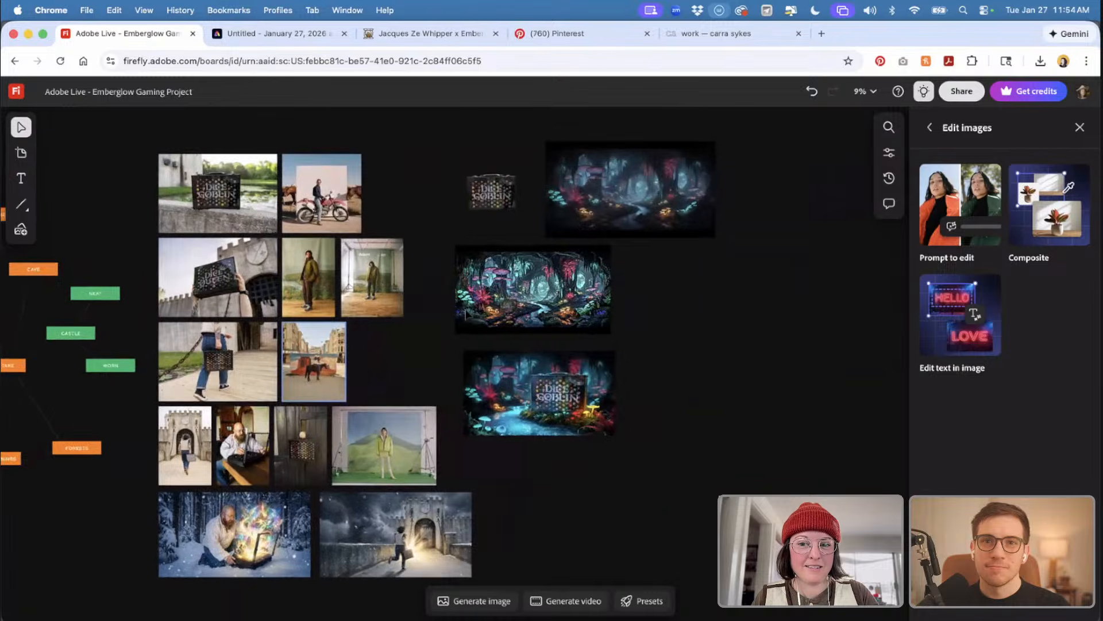
left_click(566, 218)
left_click(546, 294, "shift")
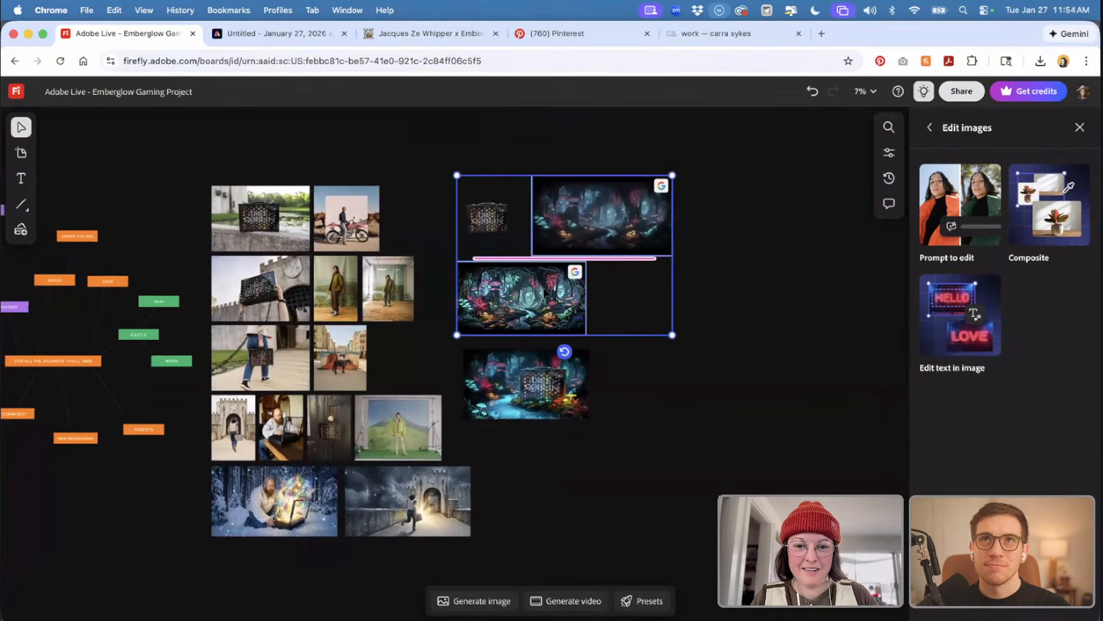
left_click(546, 389, "shift")
left_click(577, 145)
left_click(601, 254)
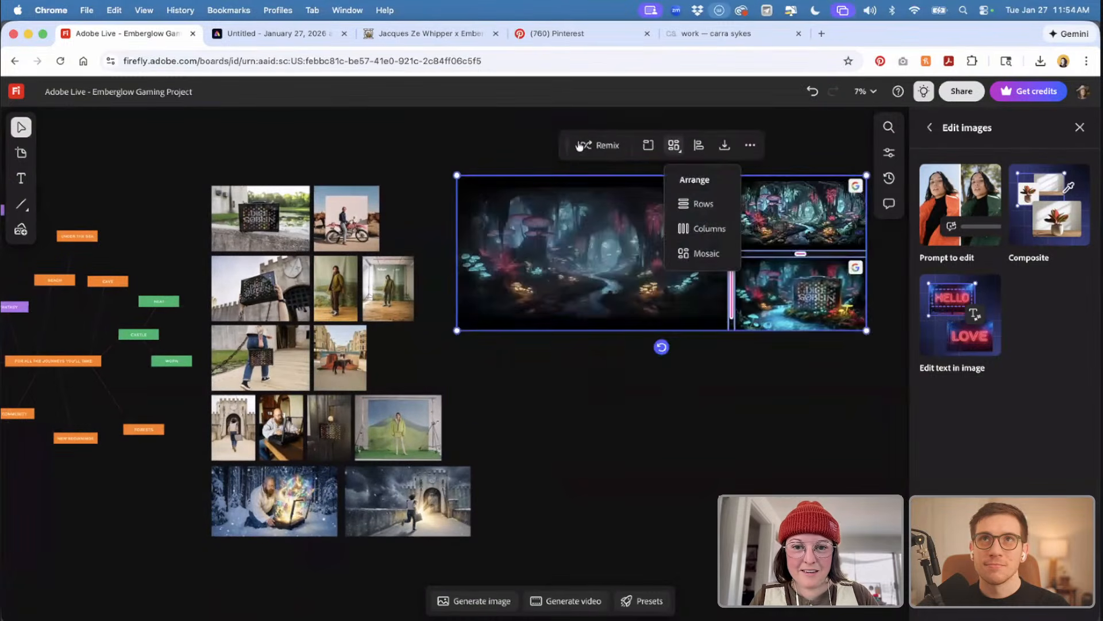
left_click(740, 380)
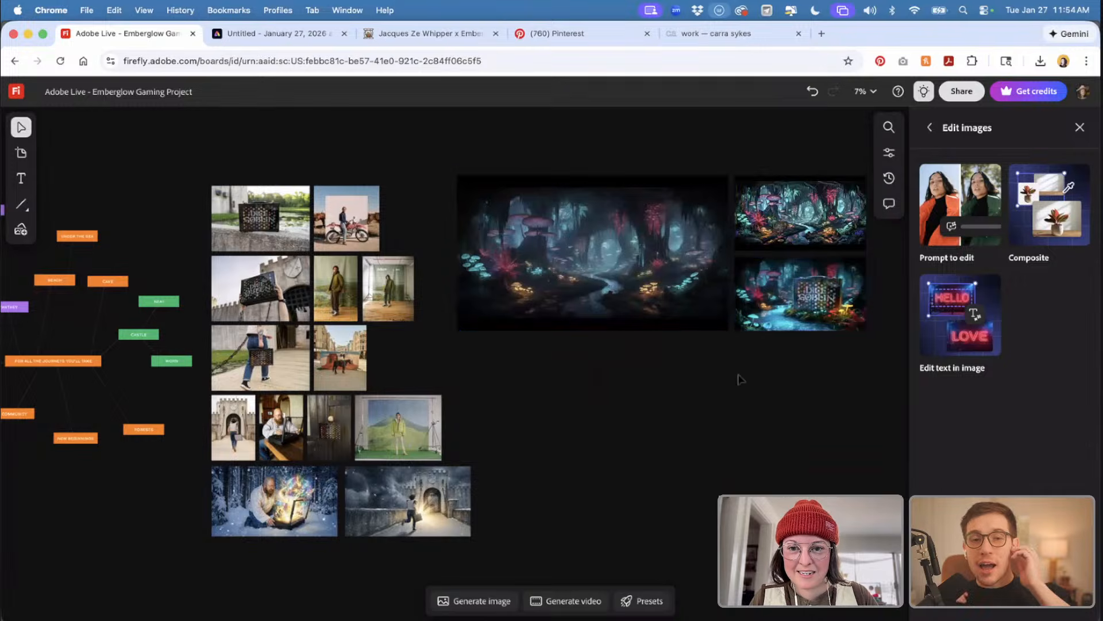
- Back in Adobe Express, insert a grid with two upper cells and one wide lower cell on slide 2, enlarged over the castle image
left_click(270, 36)
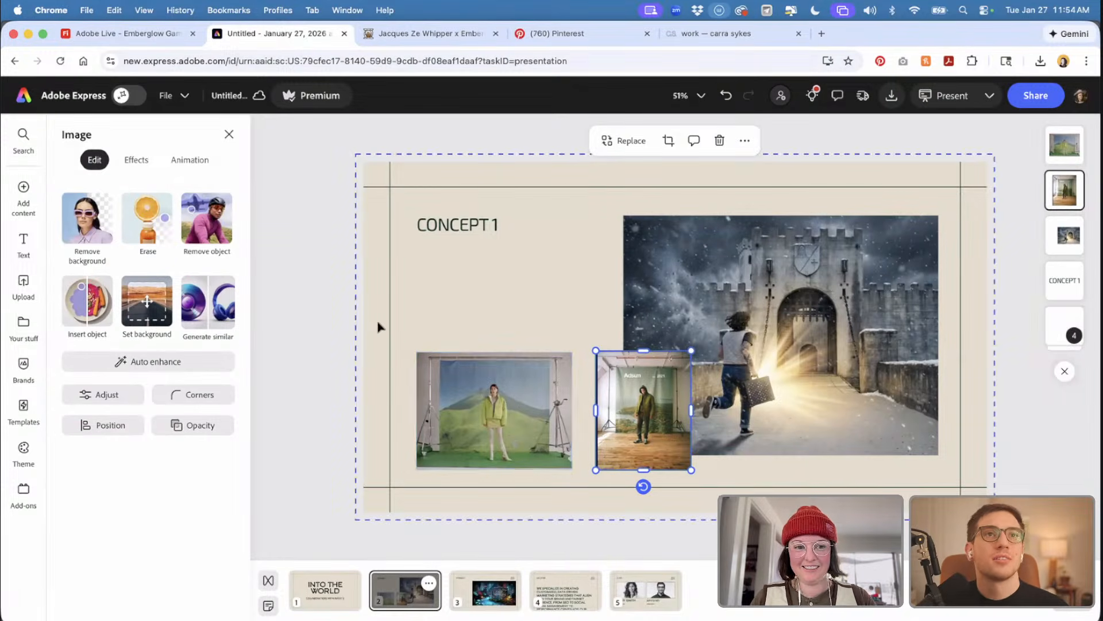
left_click(339, 300)
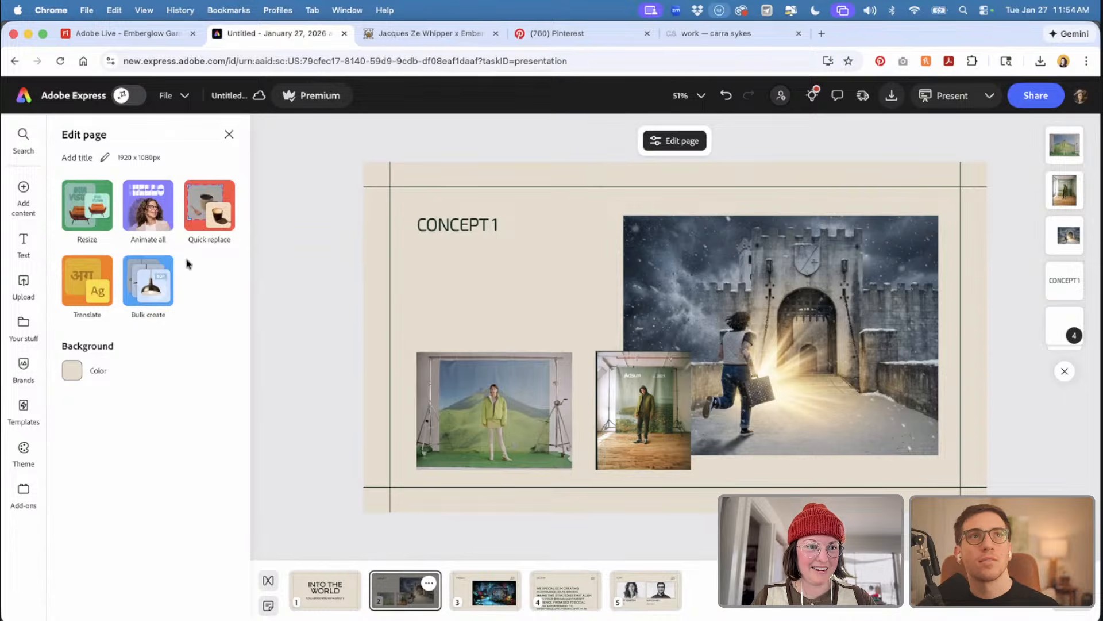
left_click(23, 188)
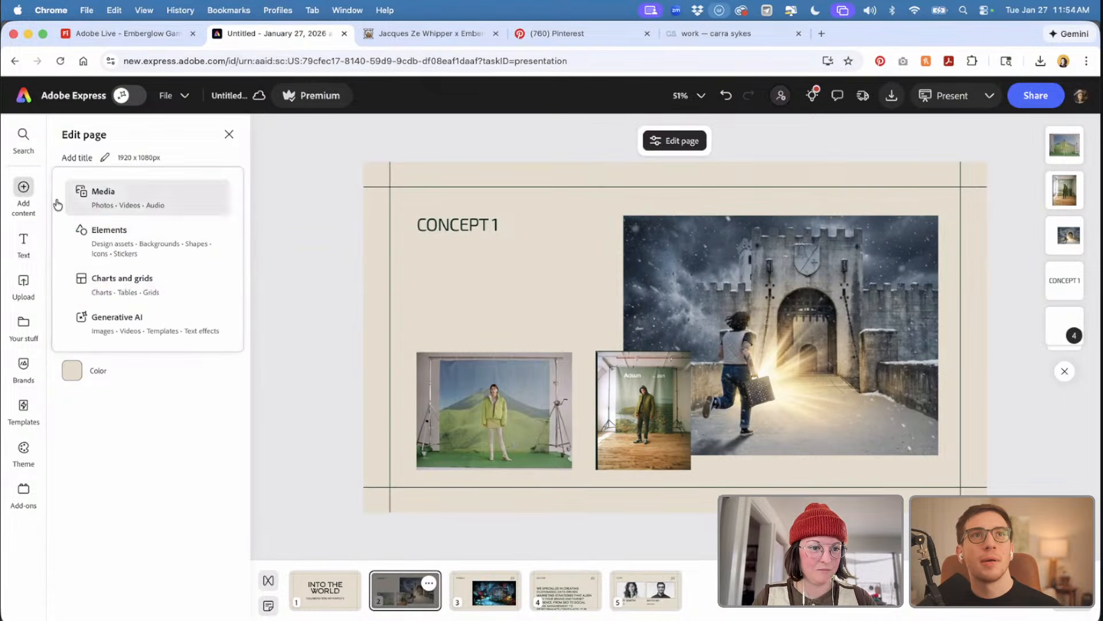
left_click(116, 282)
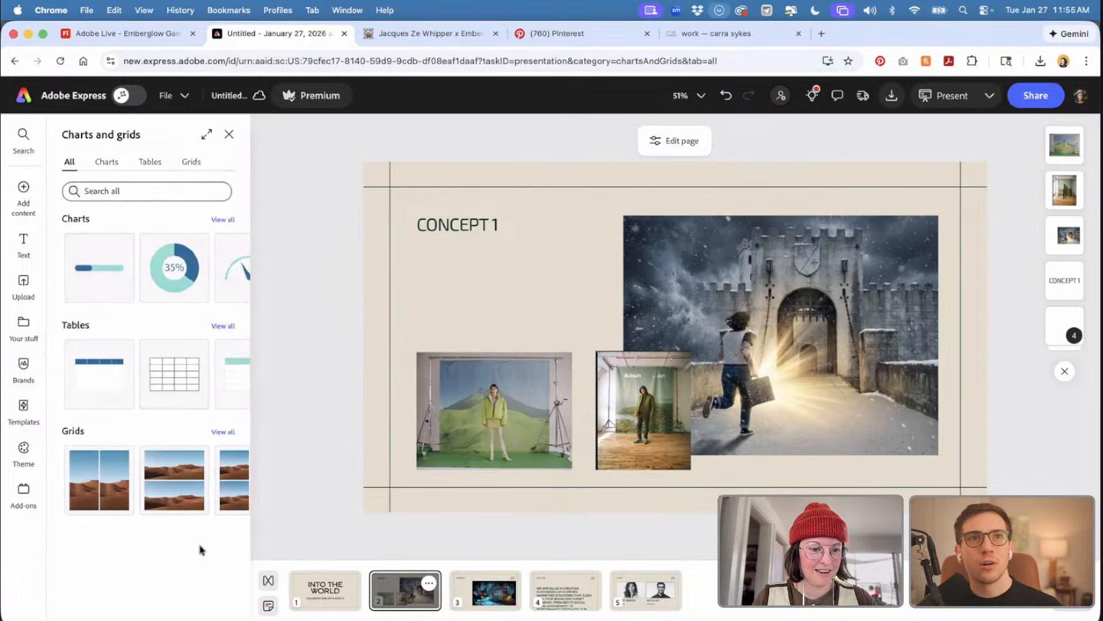
left_click(222, 432)
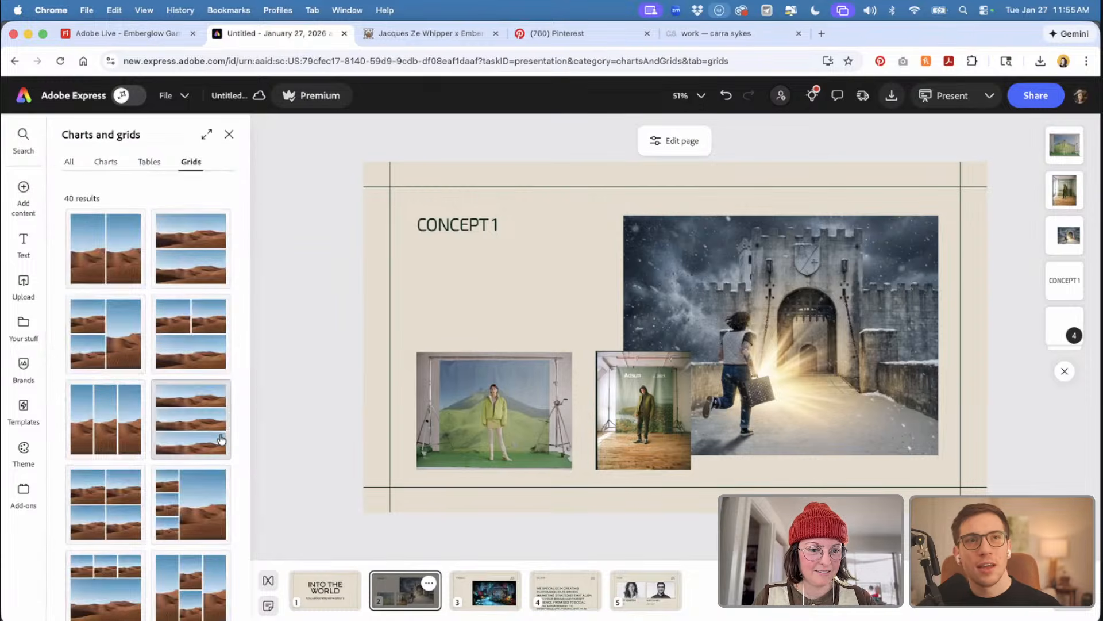
left_click(195, 353)
left_click(698, 301)
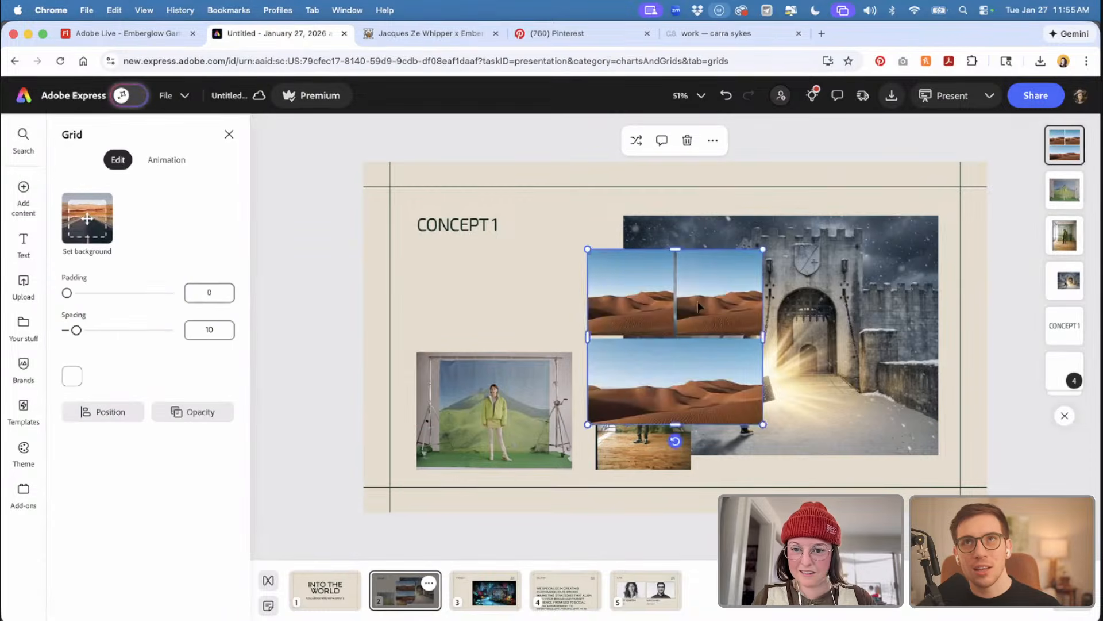
left_click_drag(698, 301, 890, 262)
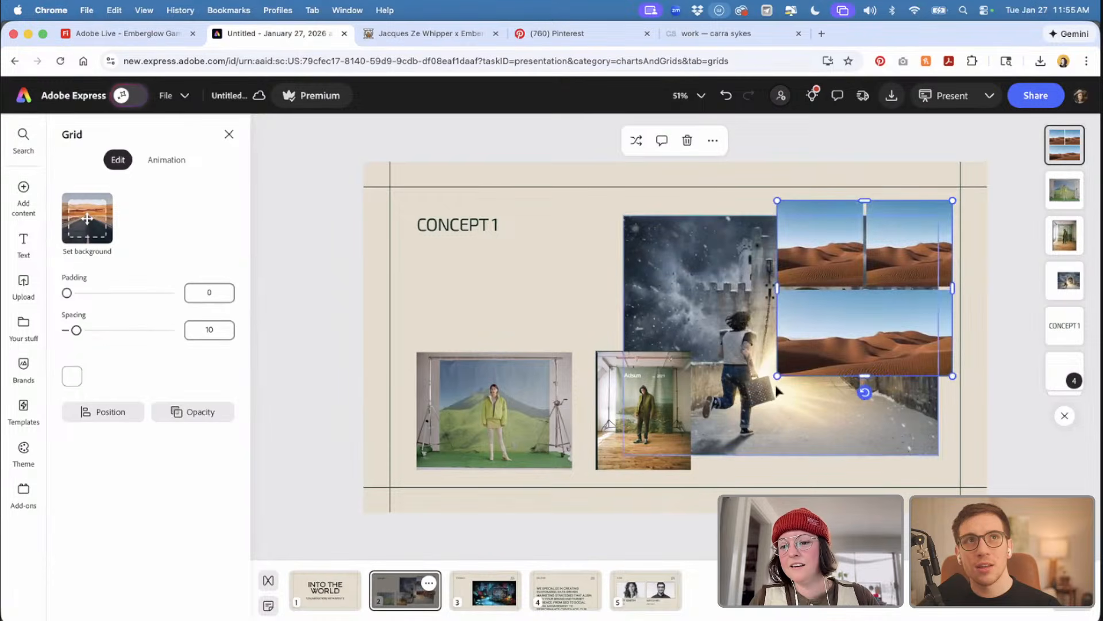
left_click_drag(777, 376, 662, 487)
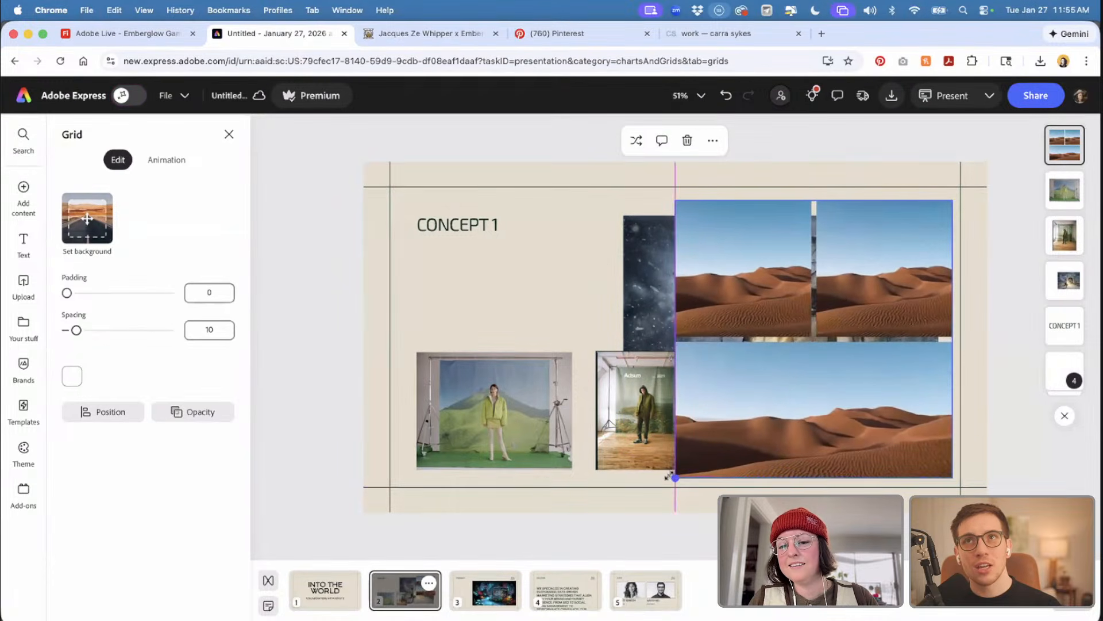
- Try to drop the green mountain backdrop photo into the grid, and move it back beneath the "CONCEPT 1" label
left_click(752, 399)
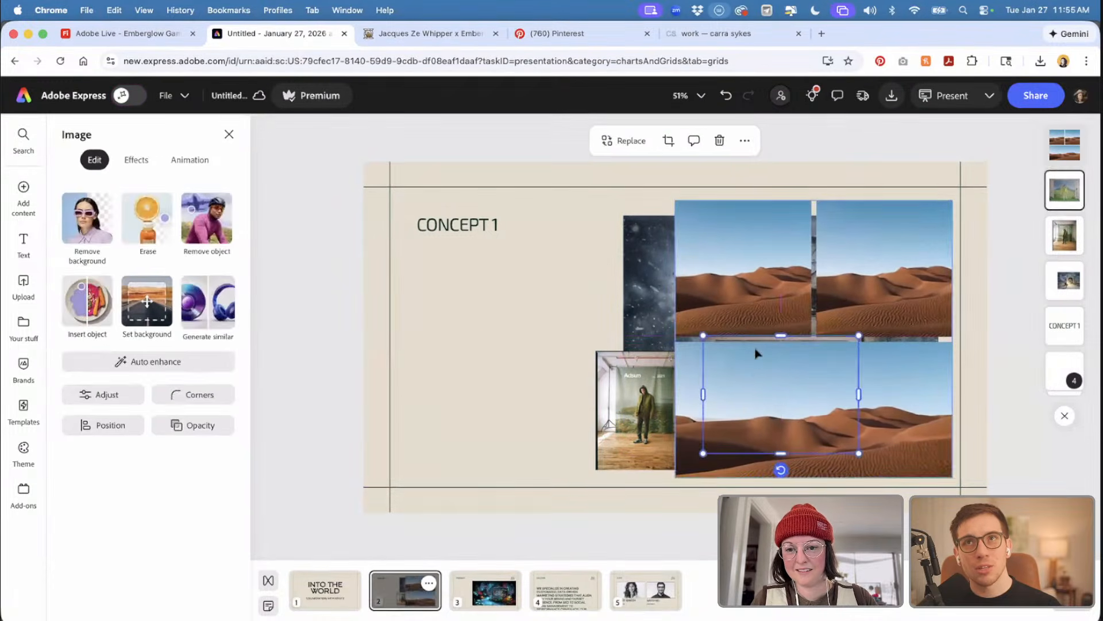
left_click_drag(736, 351, 442, 335)
left_click(754, 229)
left_click(752, 228)
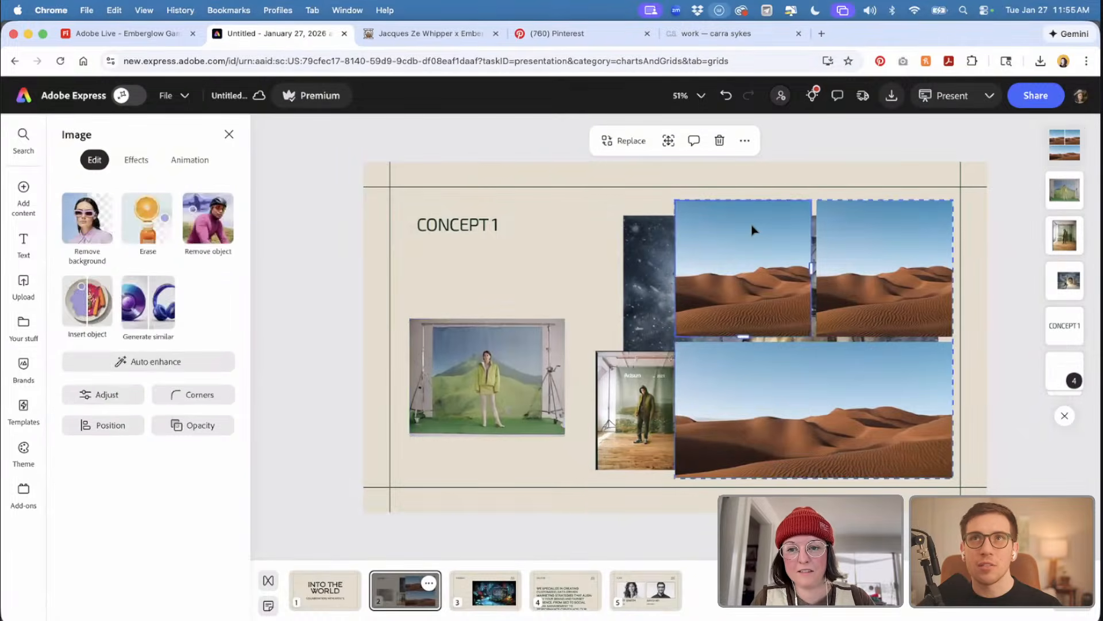
left_click(320, 348)
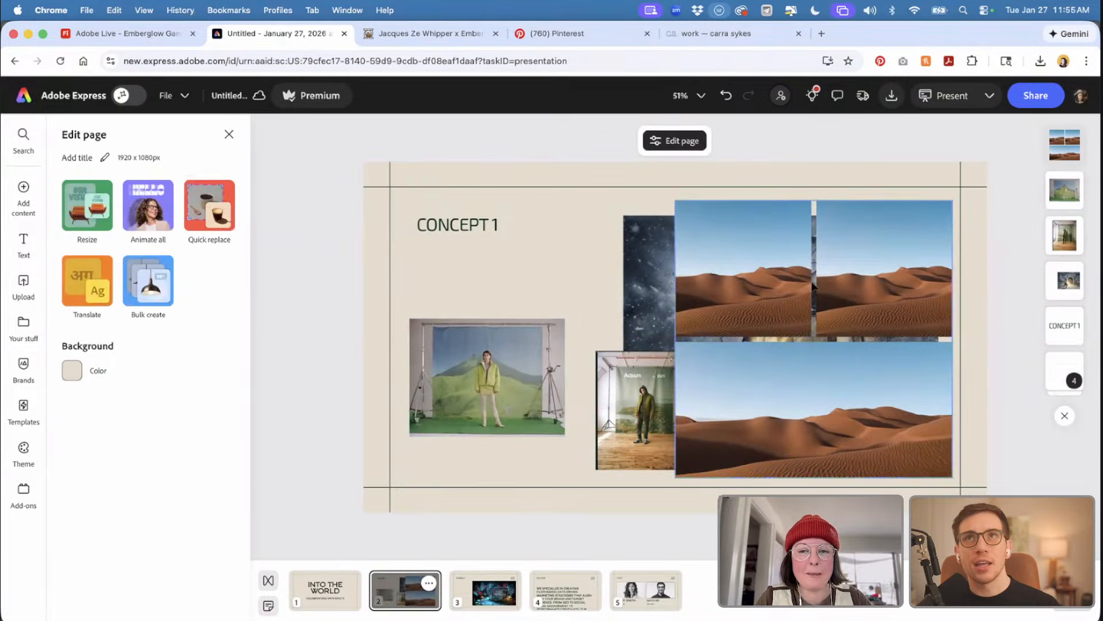
- Try to crop and replace the placeholder image in the grid's upper-left cell
left_click(755, 301)
left_click(752, 298)
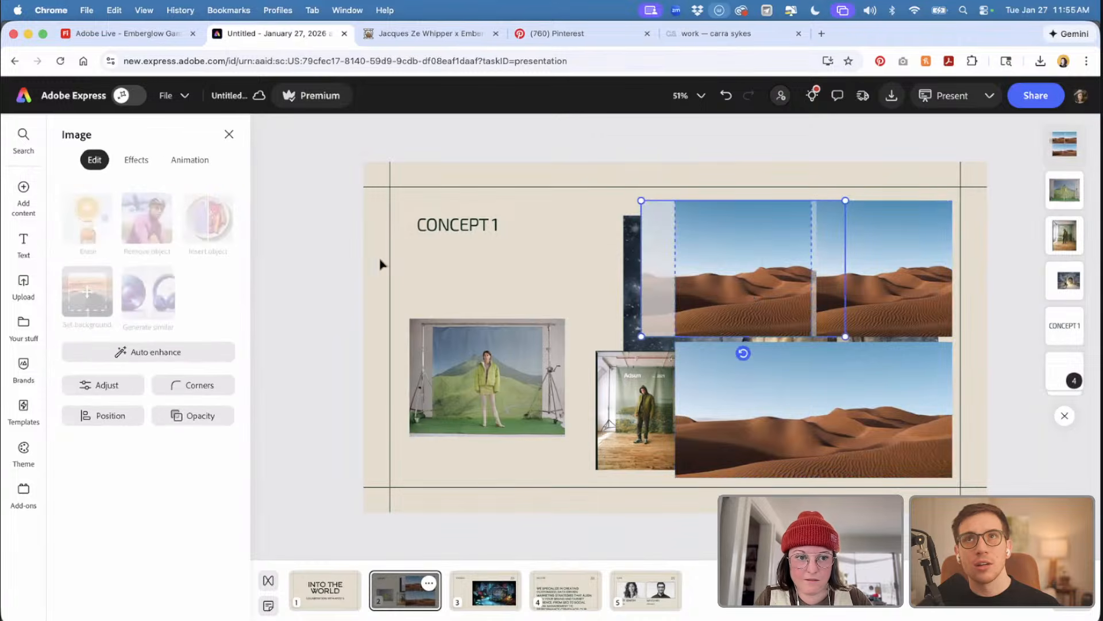
left_click(260, 362)
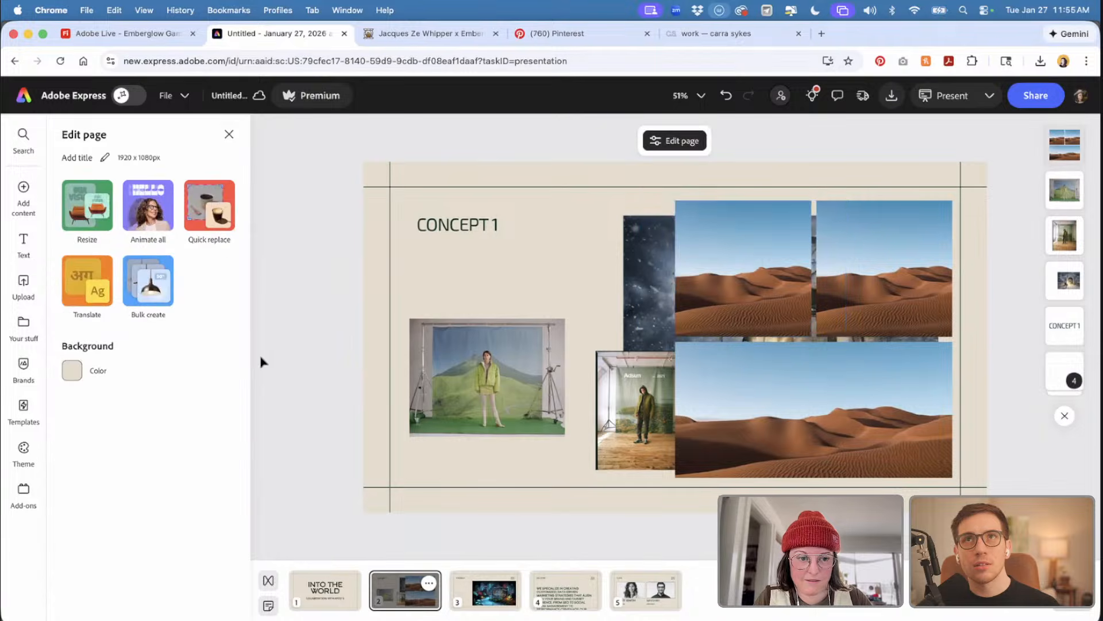
left_click(734, 268)
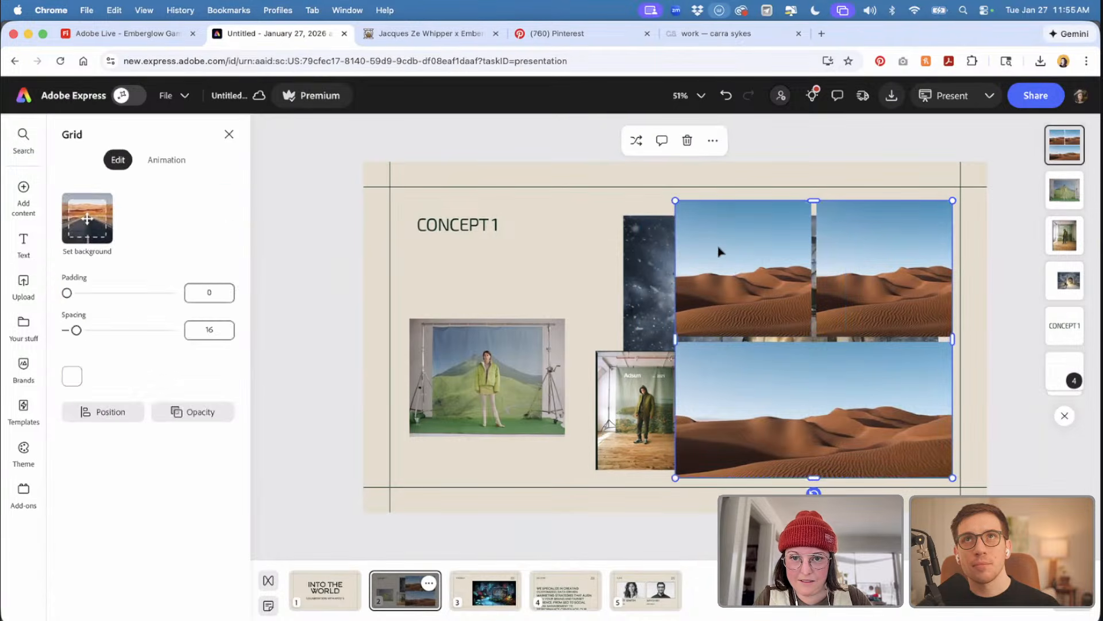
left_click(721, 259)
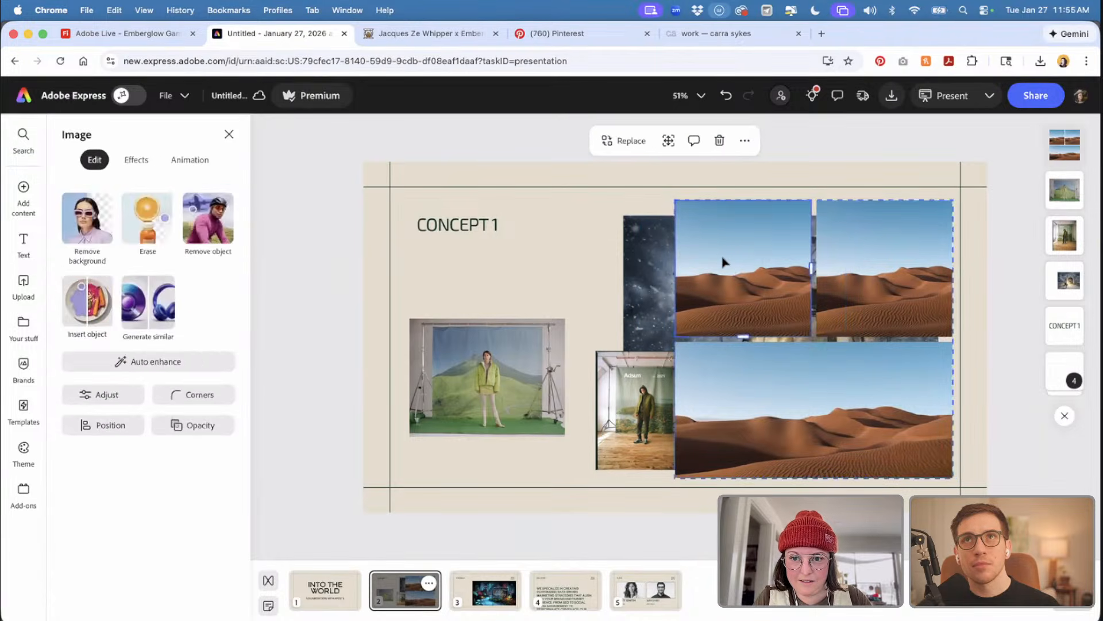
left_click(612, 146)
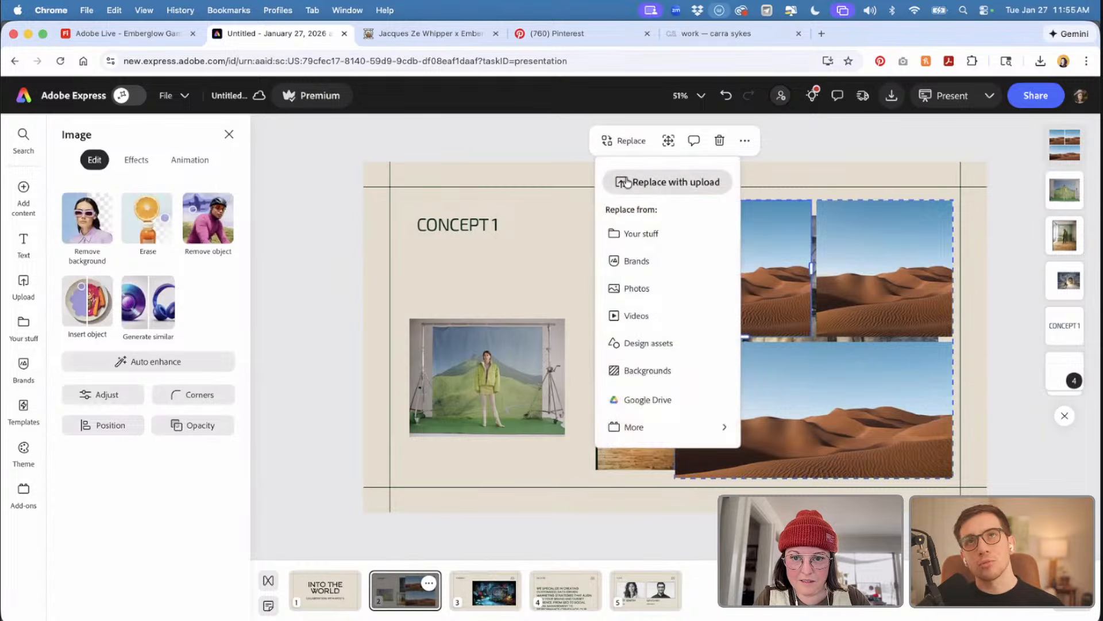
left_click(509, 142)
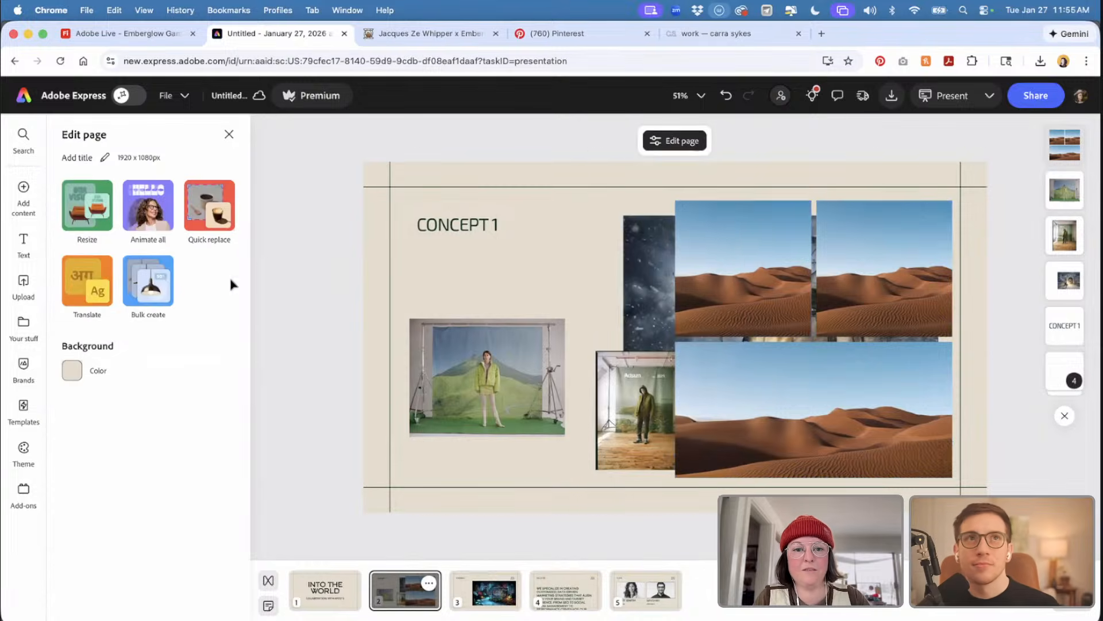
- Delete the placeholder desert grid from slide 2
left_click(692, 305)
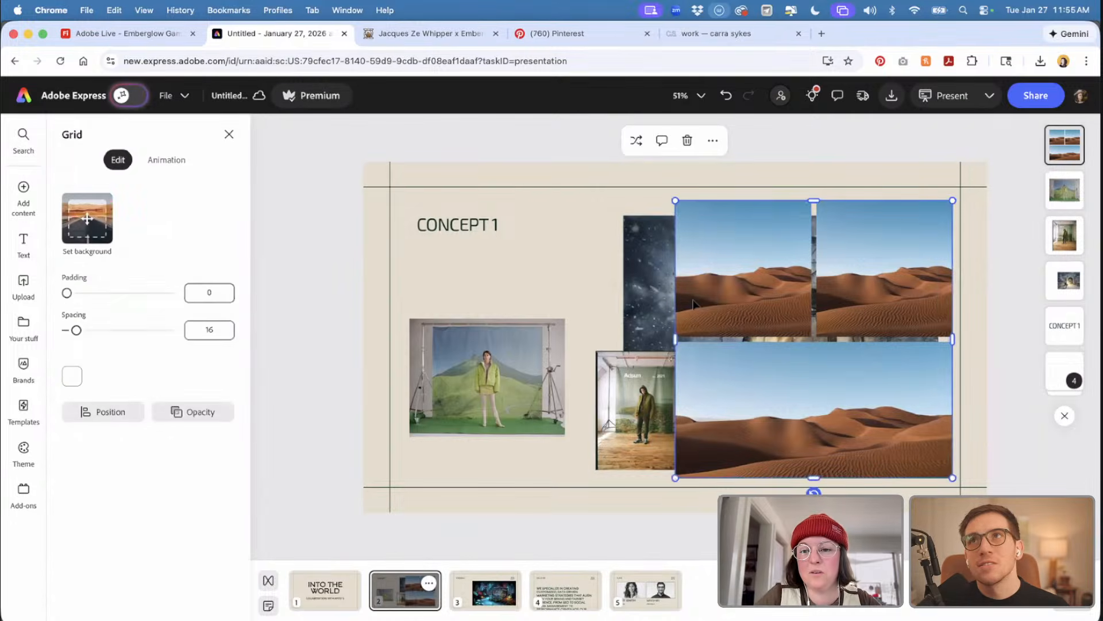
key("Delete")
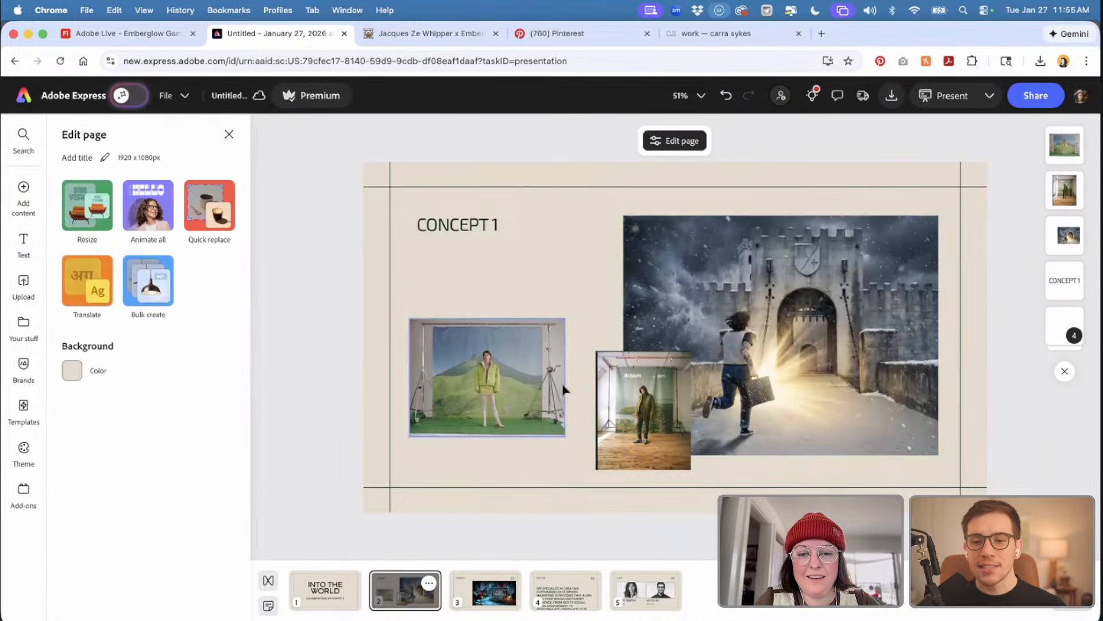
left_click(656, 316)
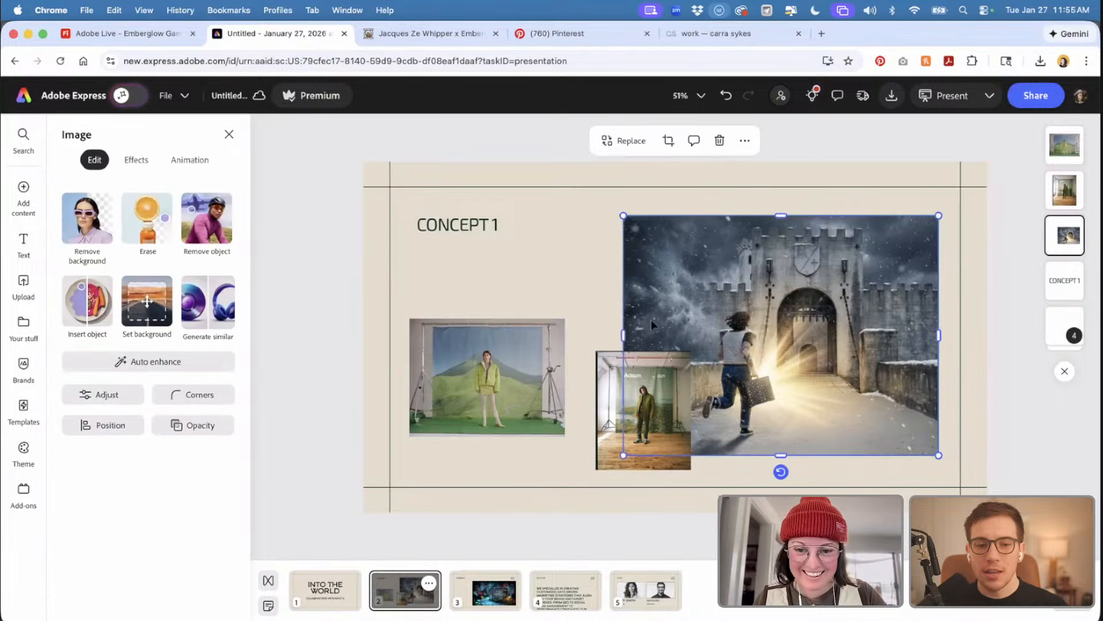
left_click(606, 418)
left_click(528, 385, "shift")
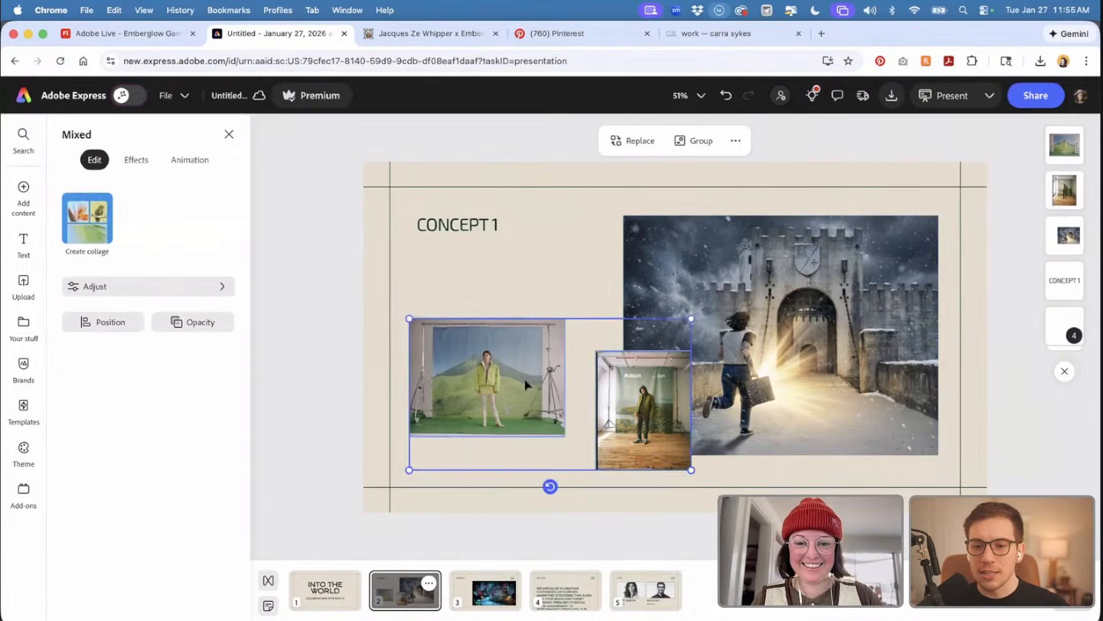
left_click(708, 288, "shift")
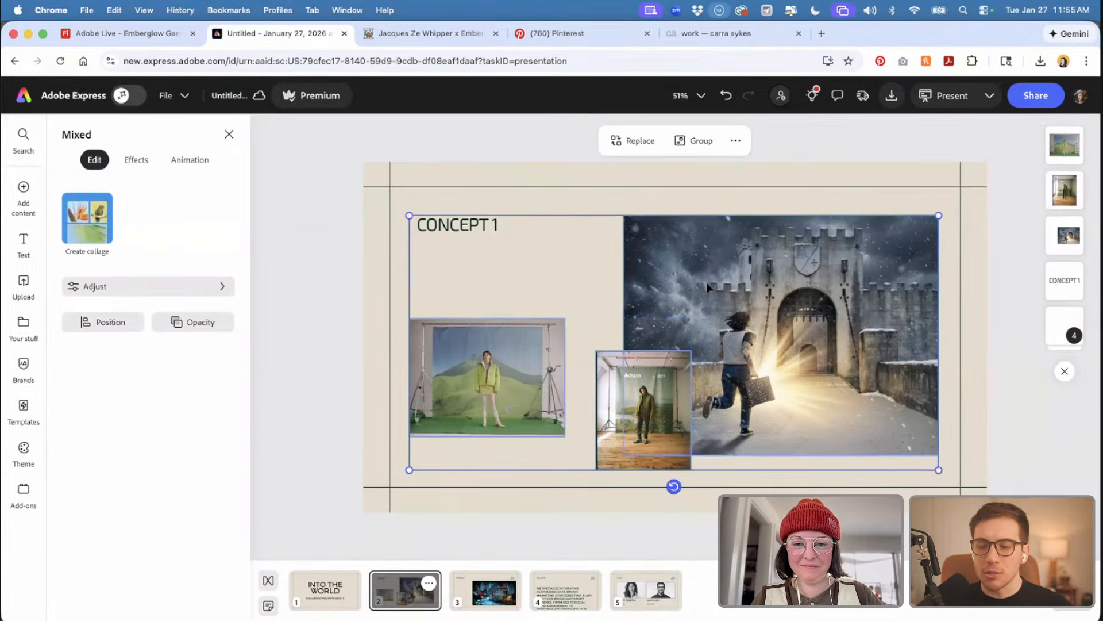
left_click(303, 288)
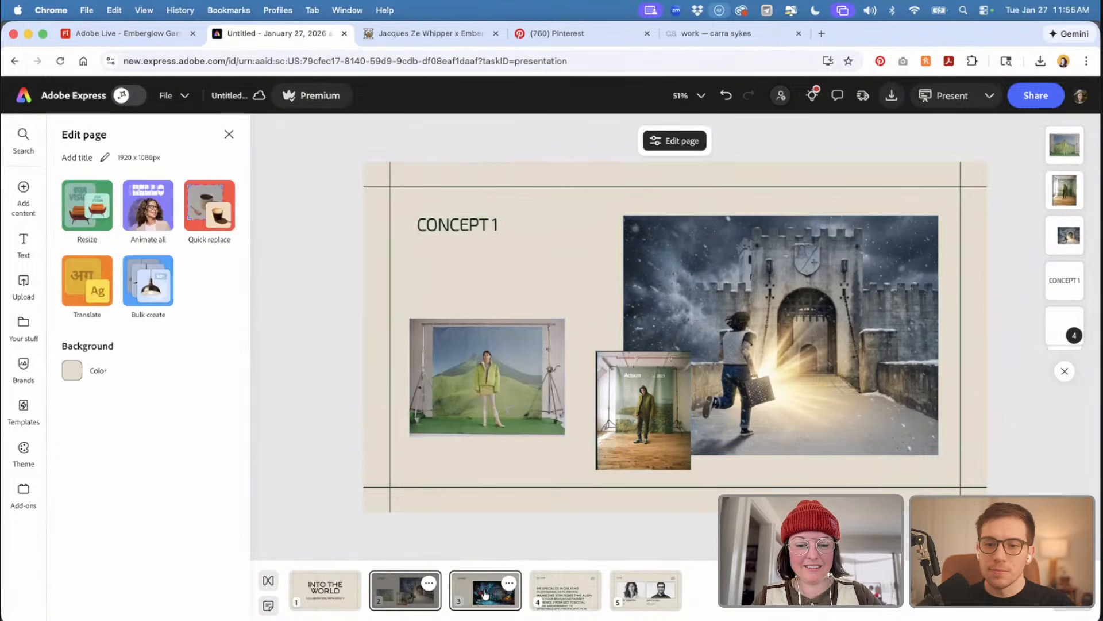
- On slide 3, move the Dice Goblin forest image to the slide's right side, beneath the XYZ Marketing logo
left_click(486, 590)
left_click(569, 377)
left_click_drag(561, 359, 644, 370)
left_click(644, 371)
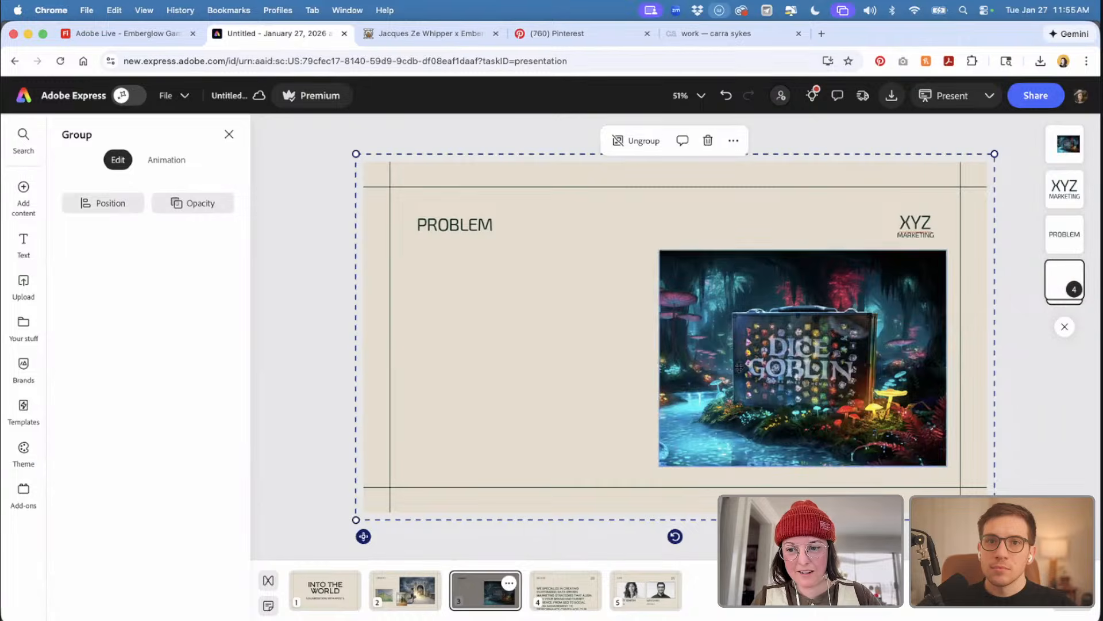
key("super+z")
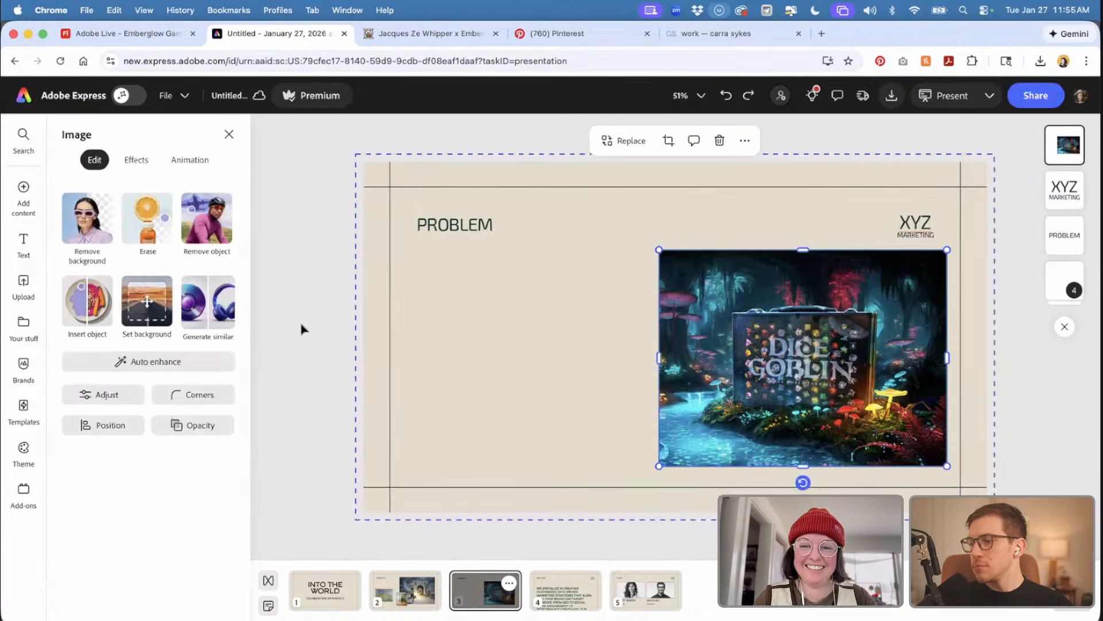
left_click(286, 327)
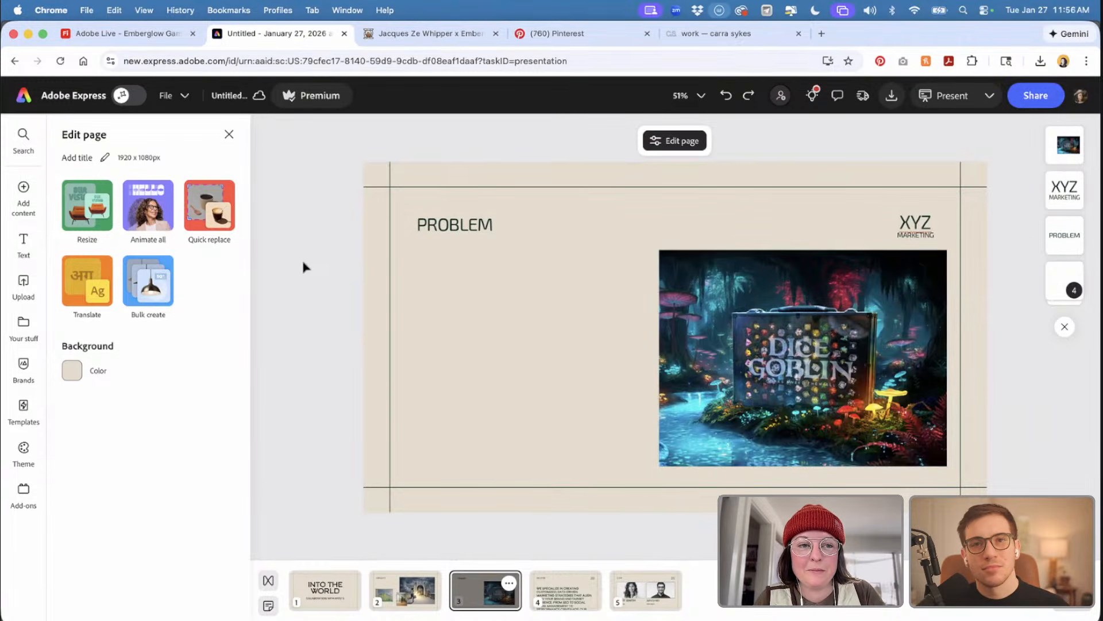
- Change the "PROBLEM" heading on slide 3 to "CONCEPT 2"
left_click(407, 589)
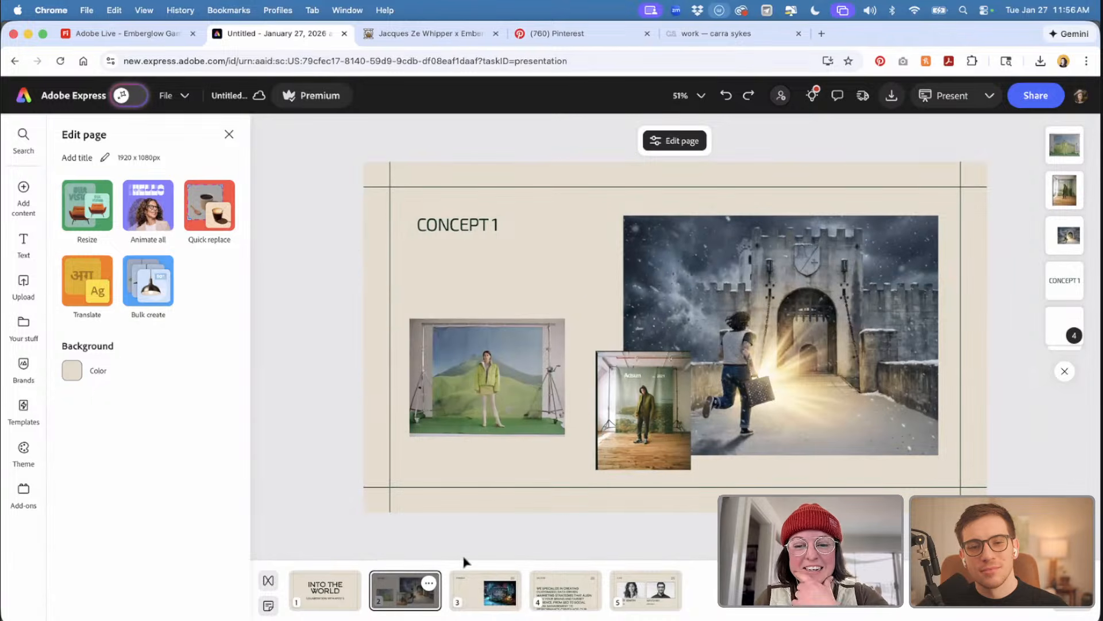
left_click(476, 593)
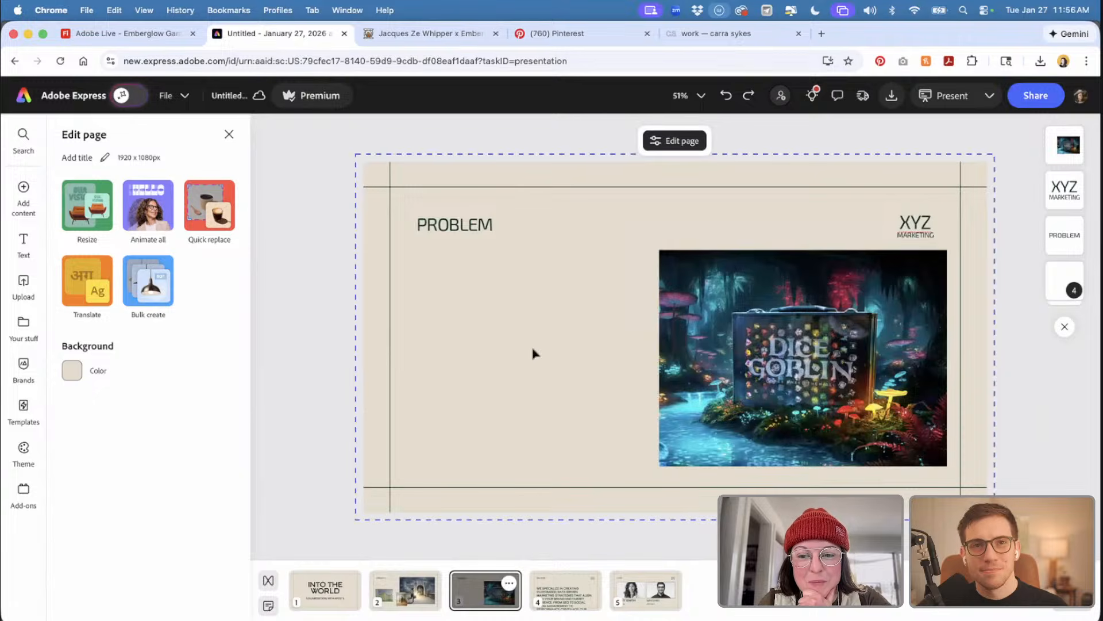
double_click(447, 225)
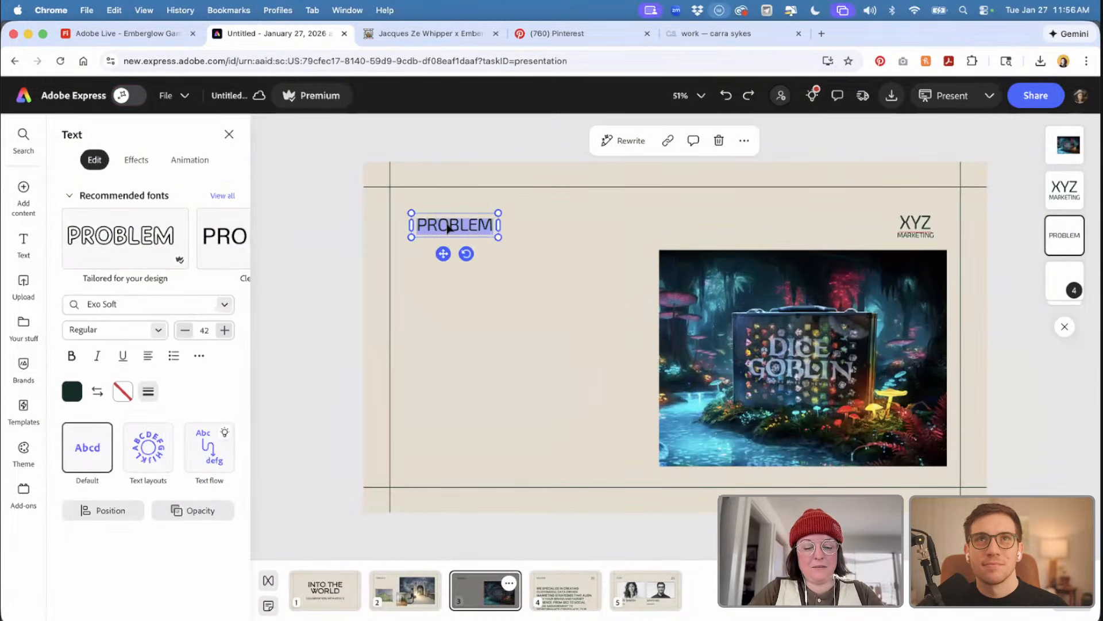
type("concep")
key("BackSpace")
key("BackSpace")
key("BackSpace")
key("BackSpace")
key("BackSpace")
key("BackSpace")
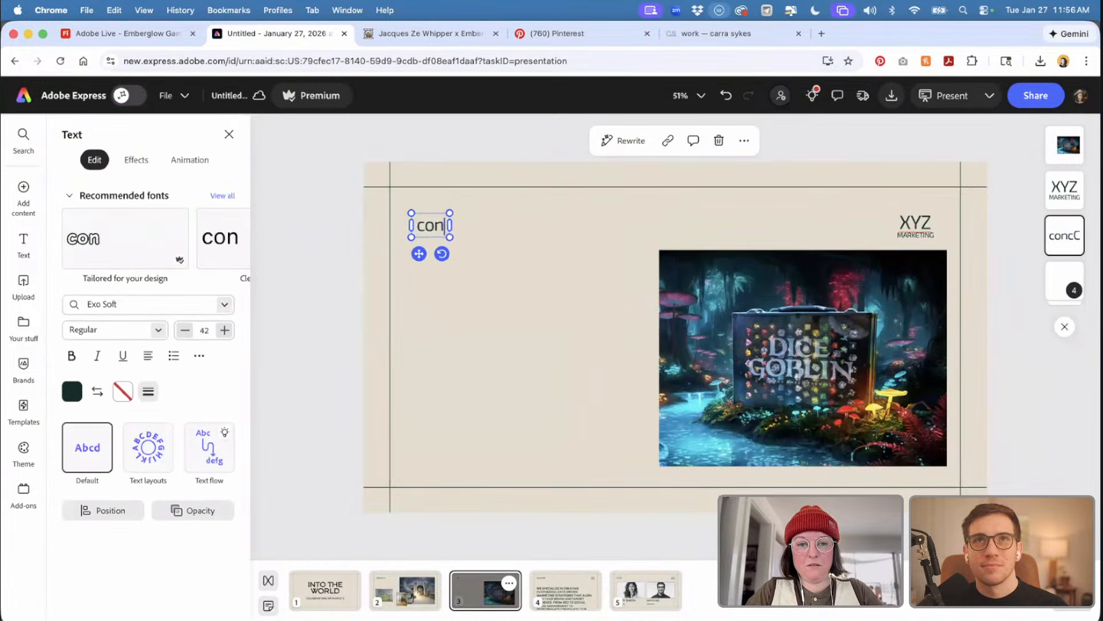
type("CONCEPT 2")
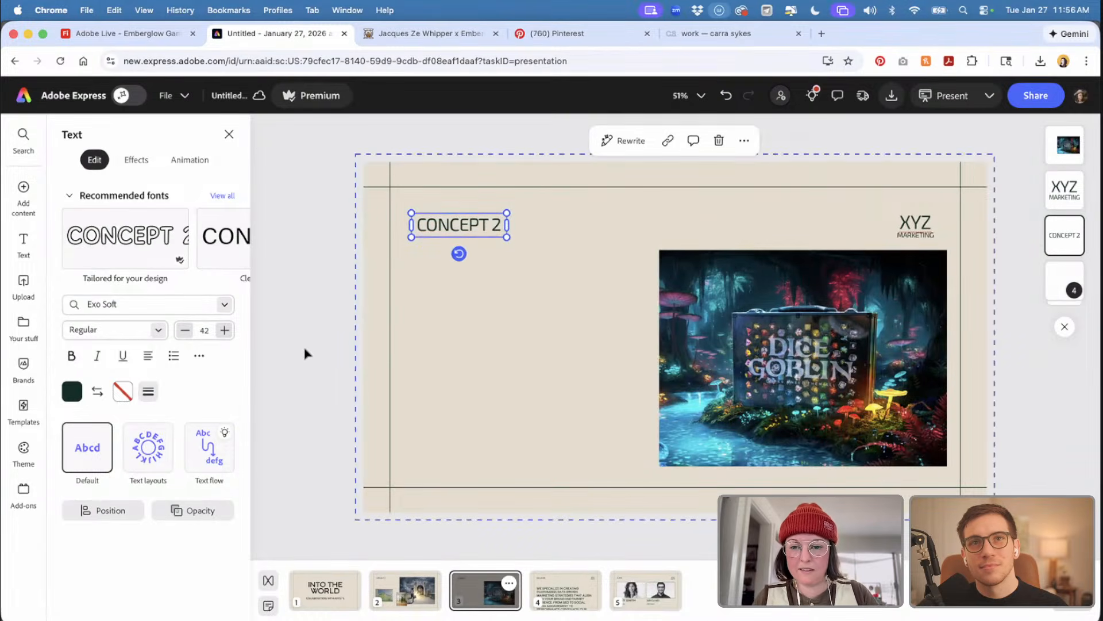
left_click(503, 328)
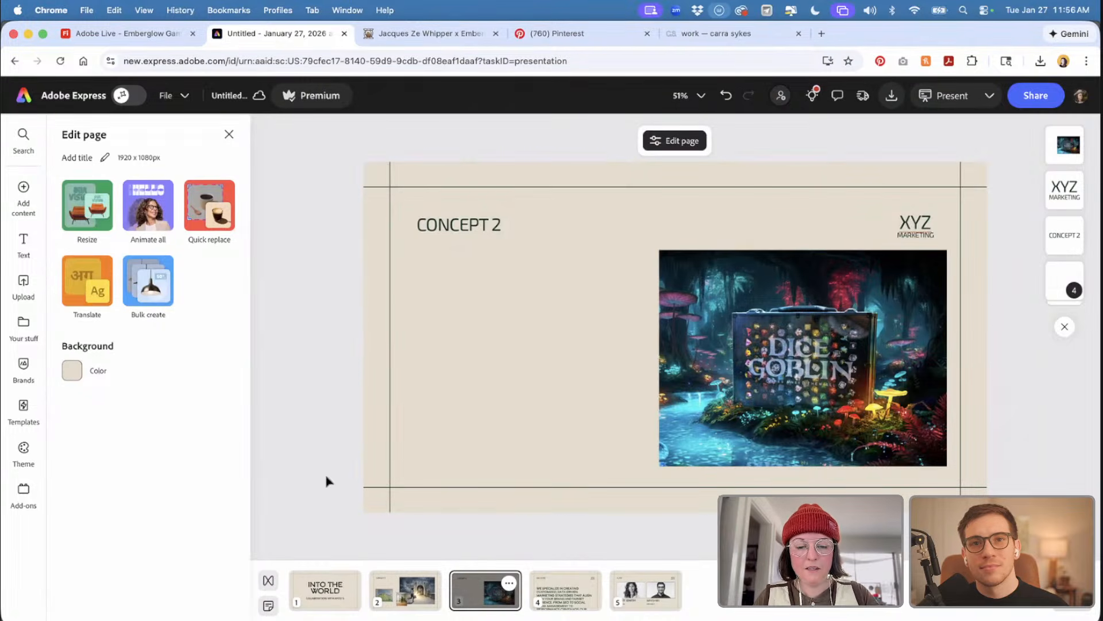
- Review the title slide and the two concept slides
left_click(323, 594)
left_click(395, 598)
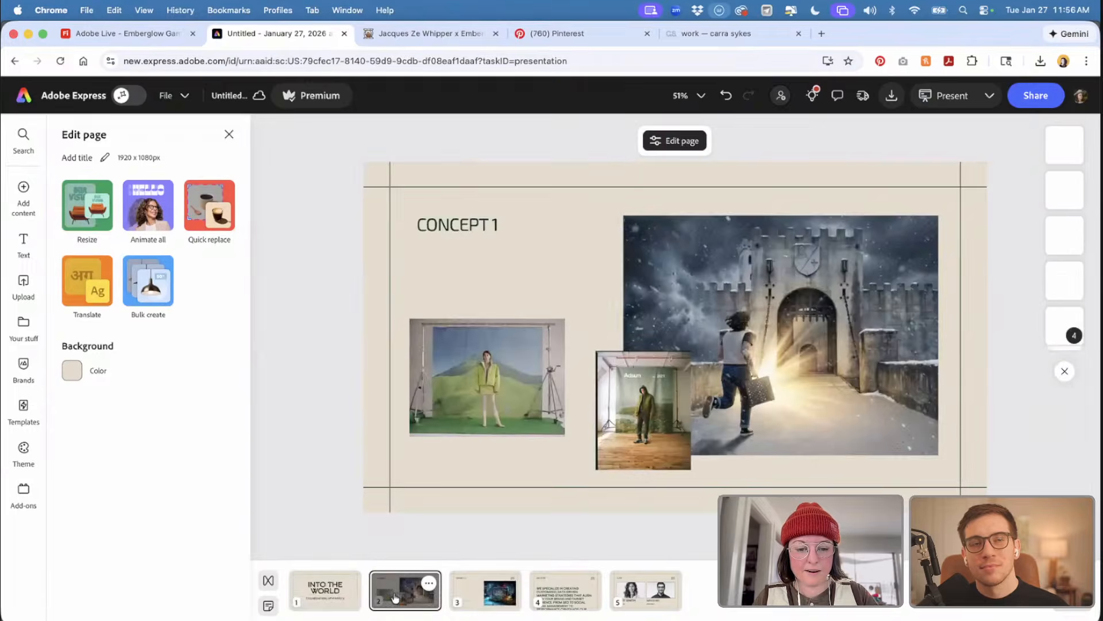
left_click(481, 598)
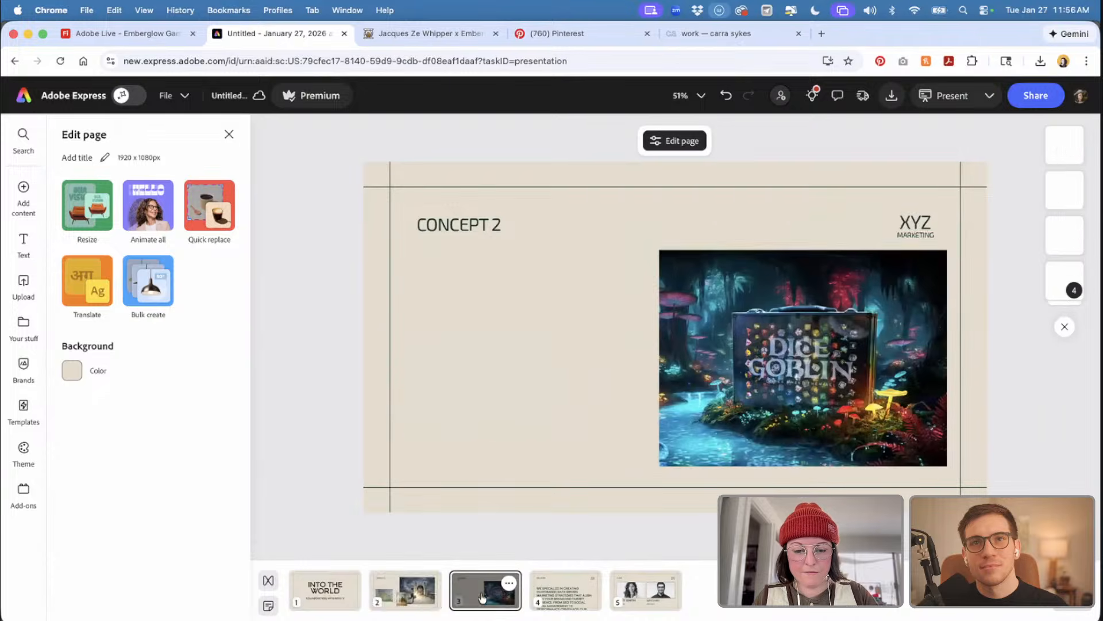
left_click(390, 601)
left_click(325, 592)
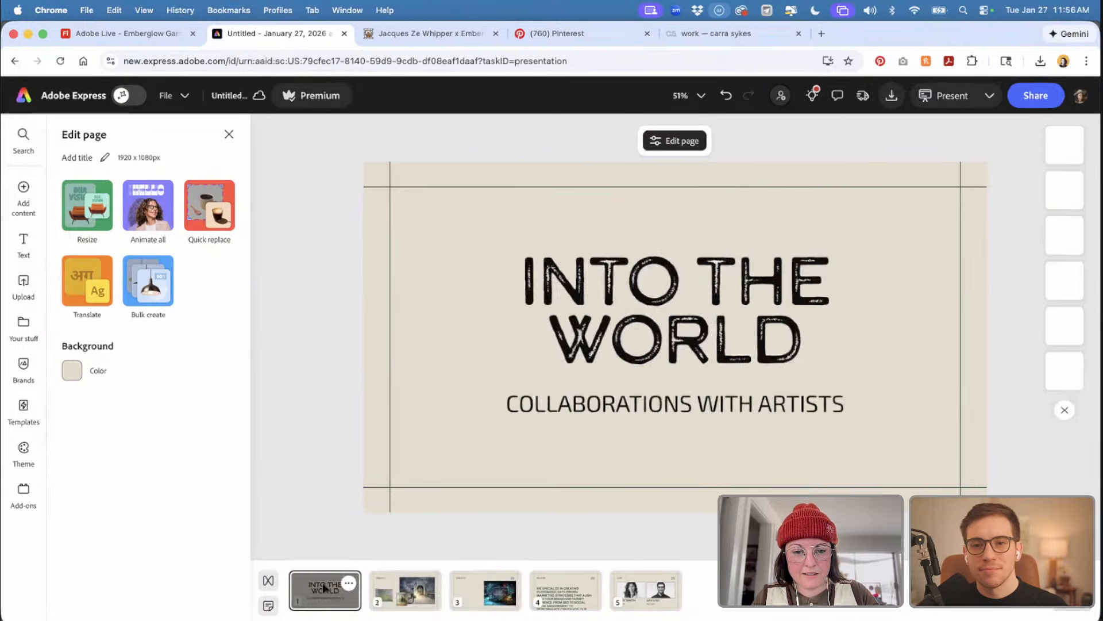
- On slide 2, trim the left and top edges of the wooden-floor studio portrait and align it beside the green mountain backdrop photo
left_click(408, 599)
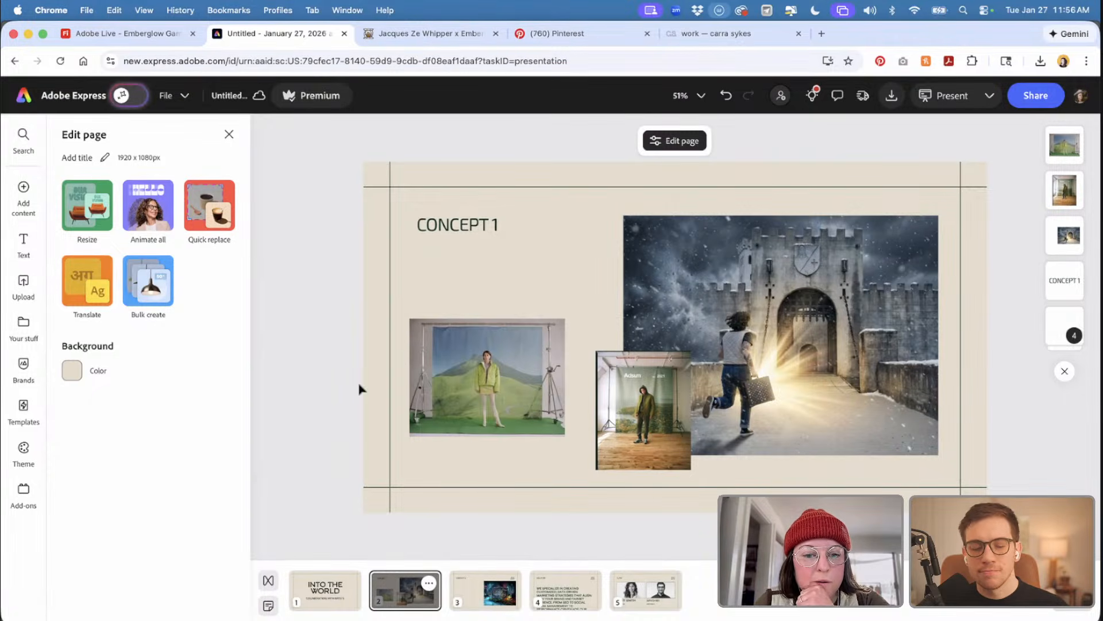
left_click(516, 395)
left_click(607, 417)
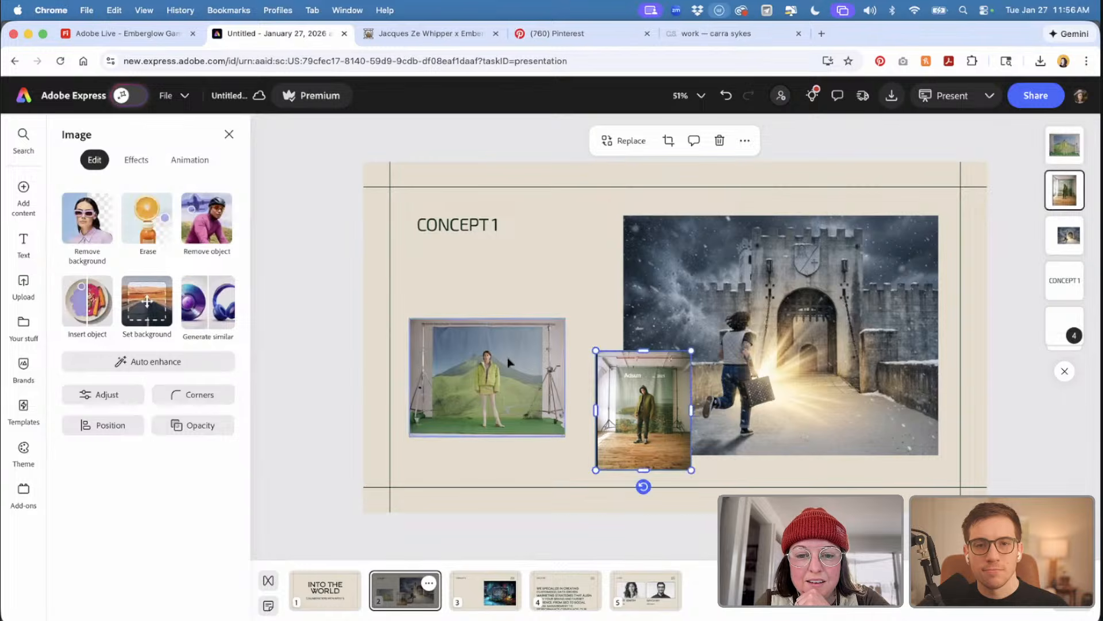
mouse_move(596, 410)
left_mouse_down()
mouse_move(577, 410)
mouse_move(601, 411)
left_mouse_up()
left_click(300, 370)
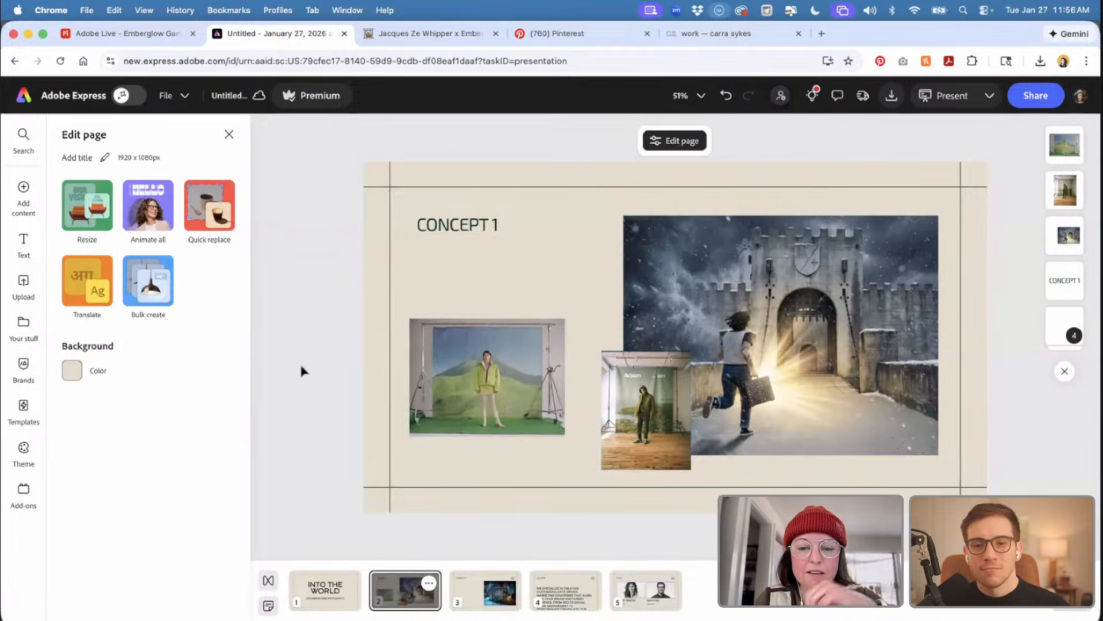
left_click(646, 391)
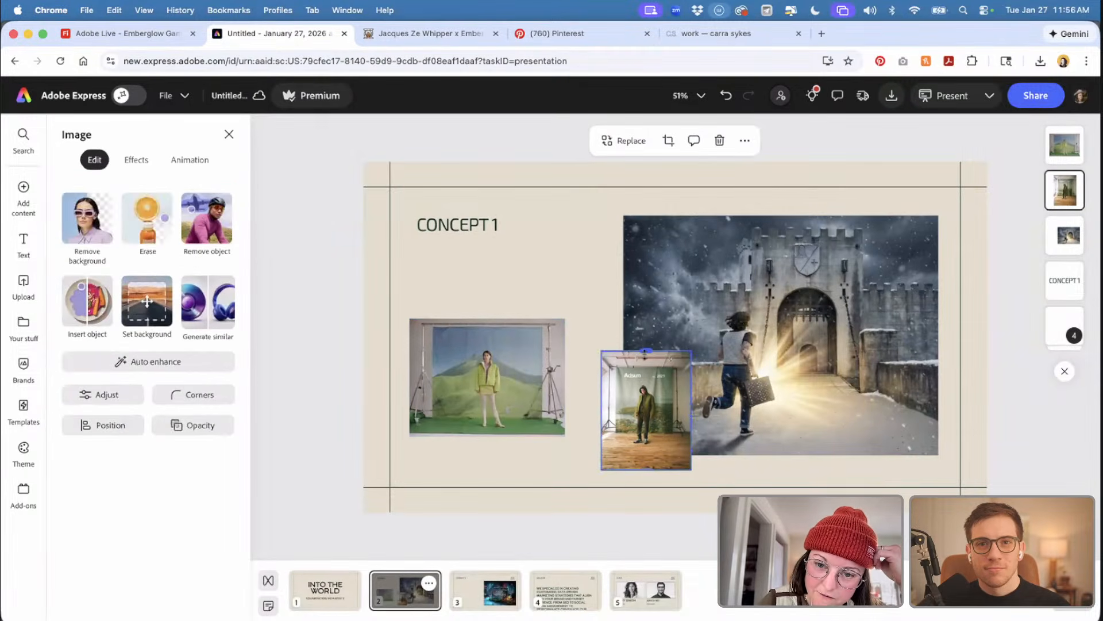
left_click(335, 316)
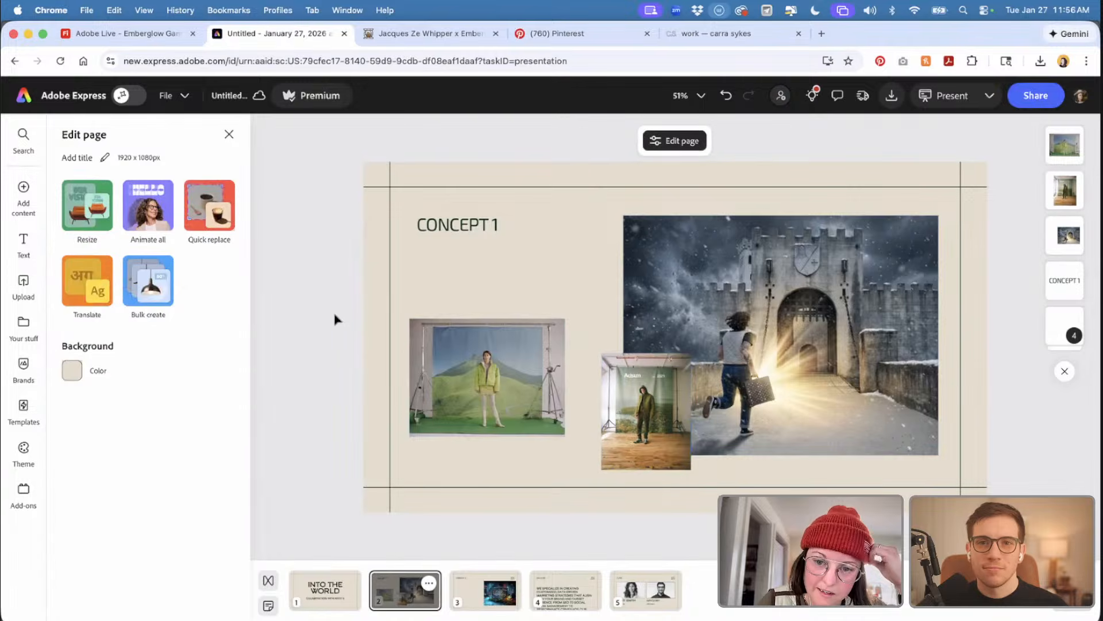
left_click_drag(610, 393, 584, 349)
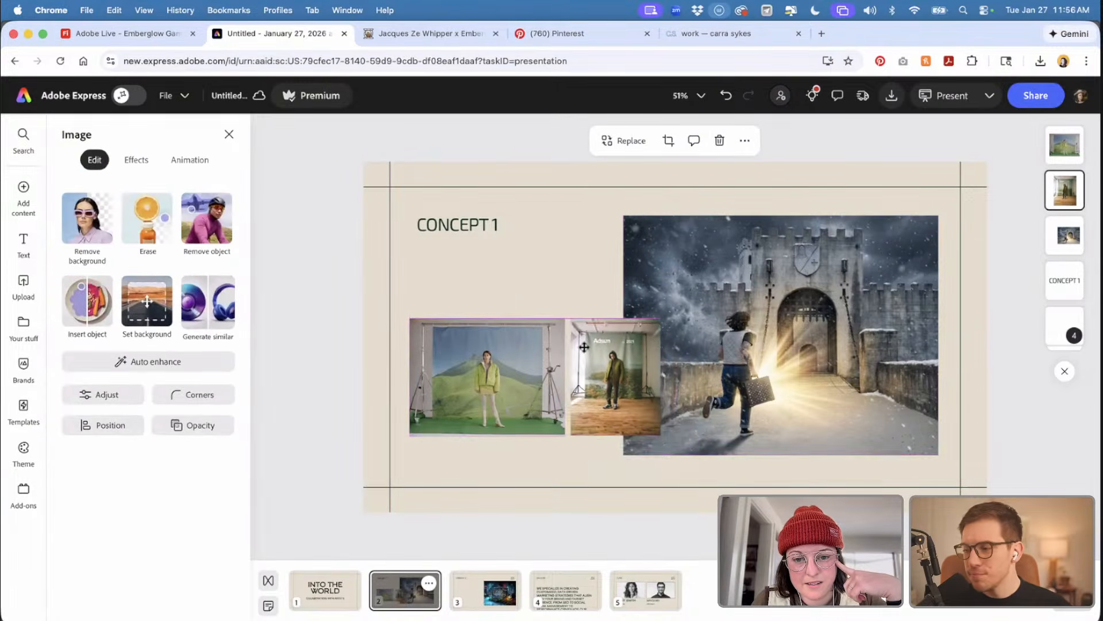
left_click(308, 345)
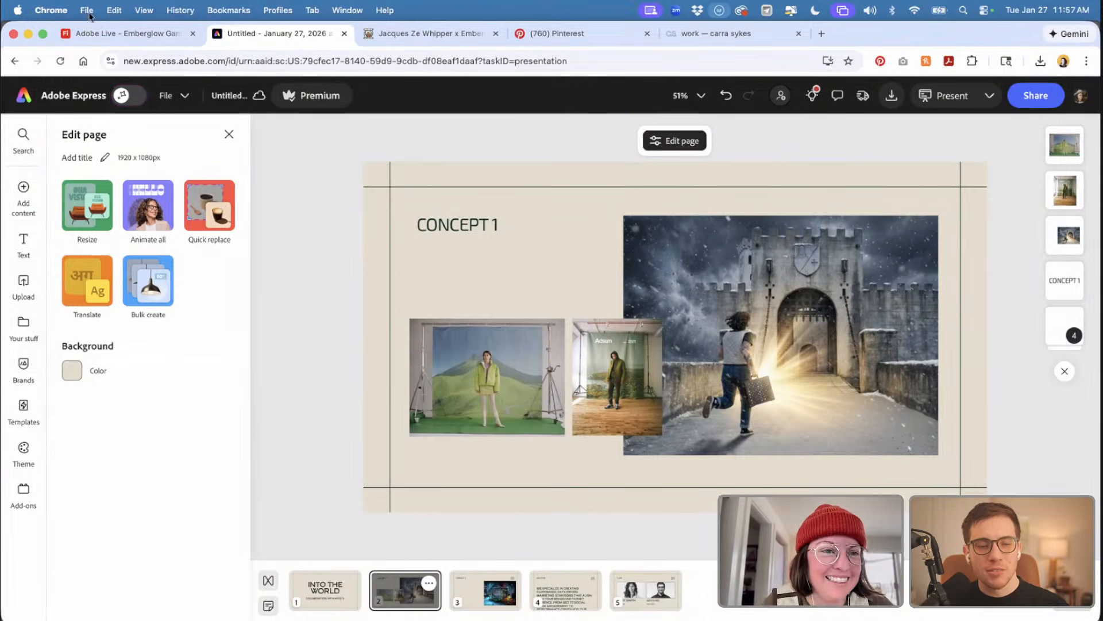
- Switch to the Firefly board and examine the castle image, the mind map, the reference photos and the glowing forest images
left_click(109, 35)
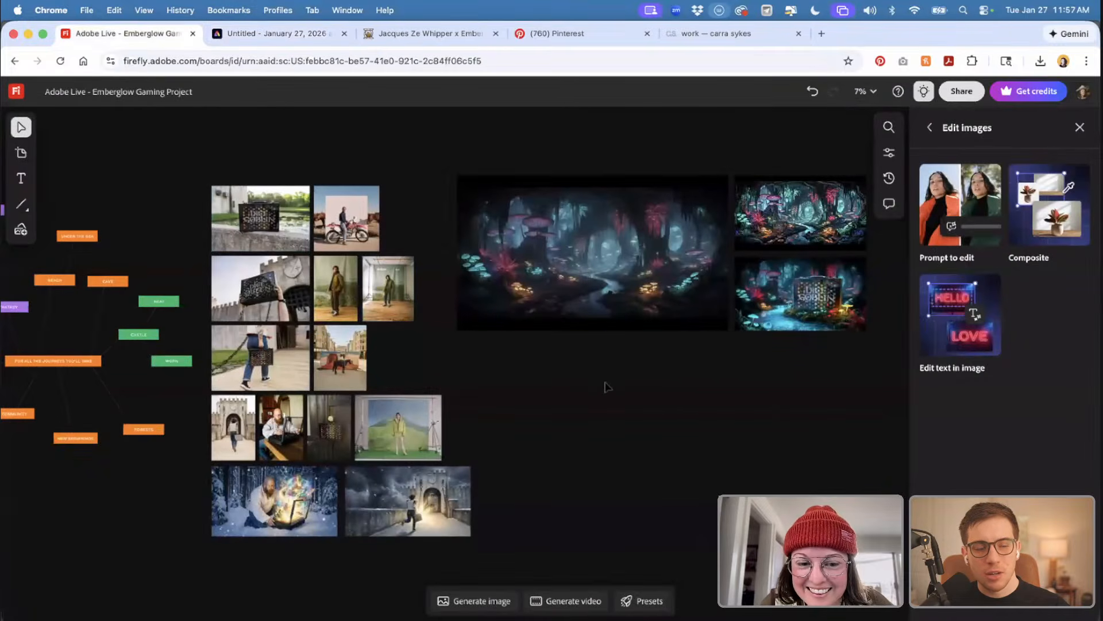
scroll(605, 386, "up", 5)
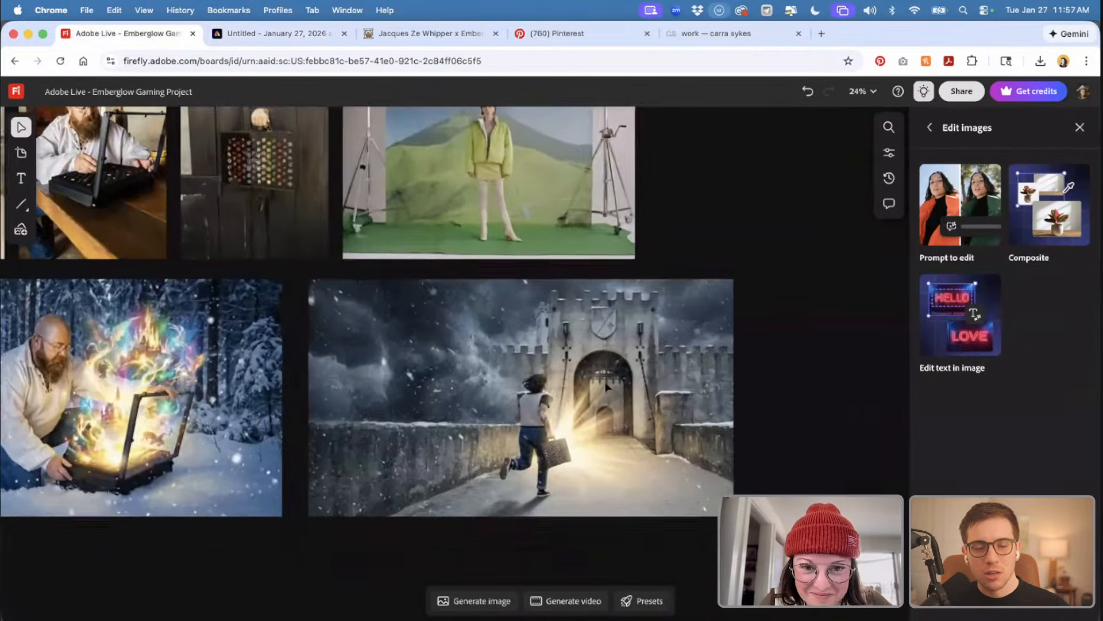
scroll(605, 387, "up", 5)
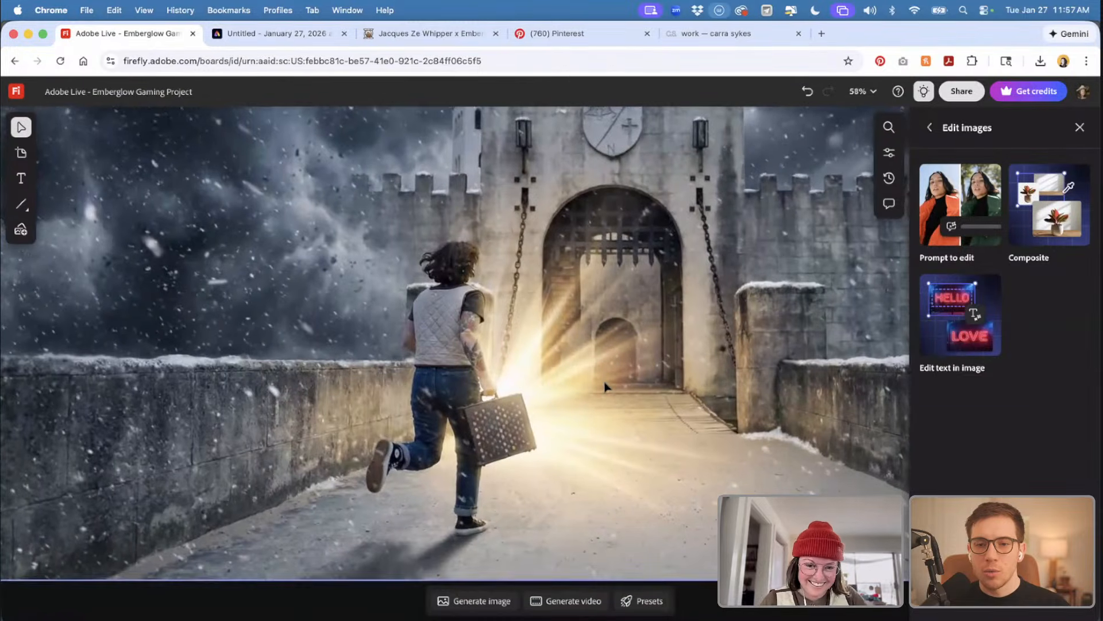
scroll(605, 386, "down", 8)
scroll(605, 386, "left", 10)
scroll(605, 386, "up", 5)
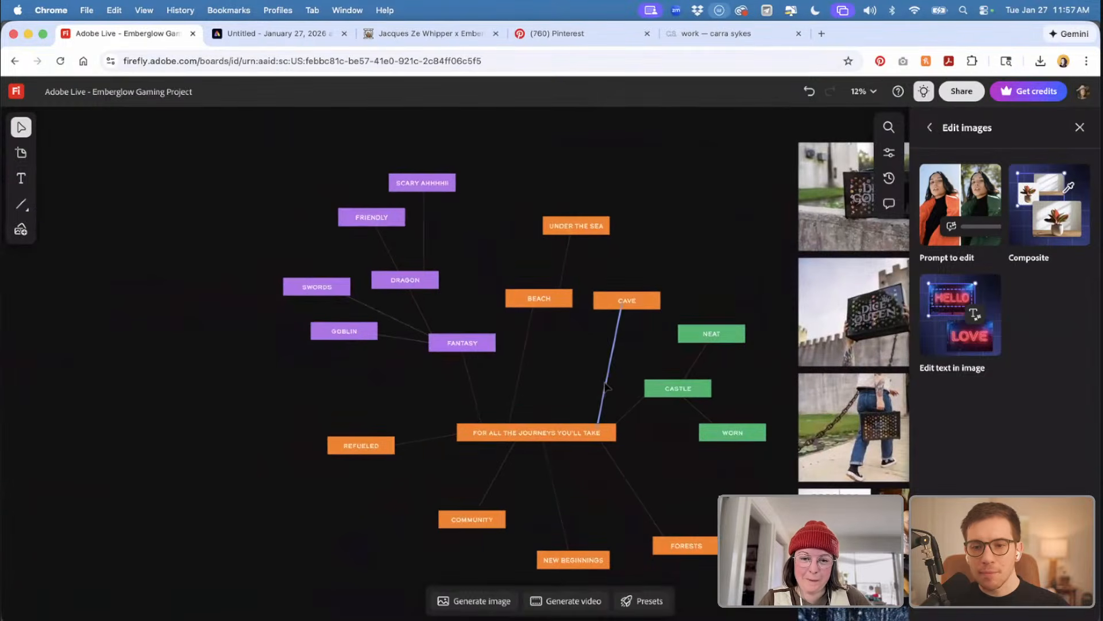
scroll(605, 386, "up", 3)
scroll(605, 386, "right", 10)
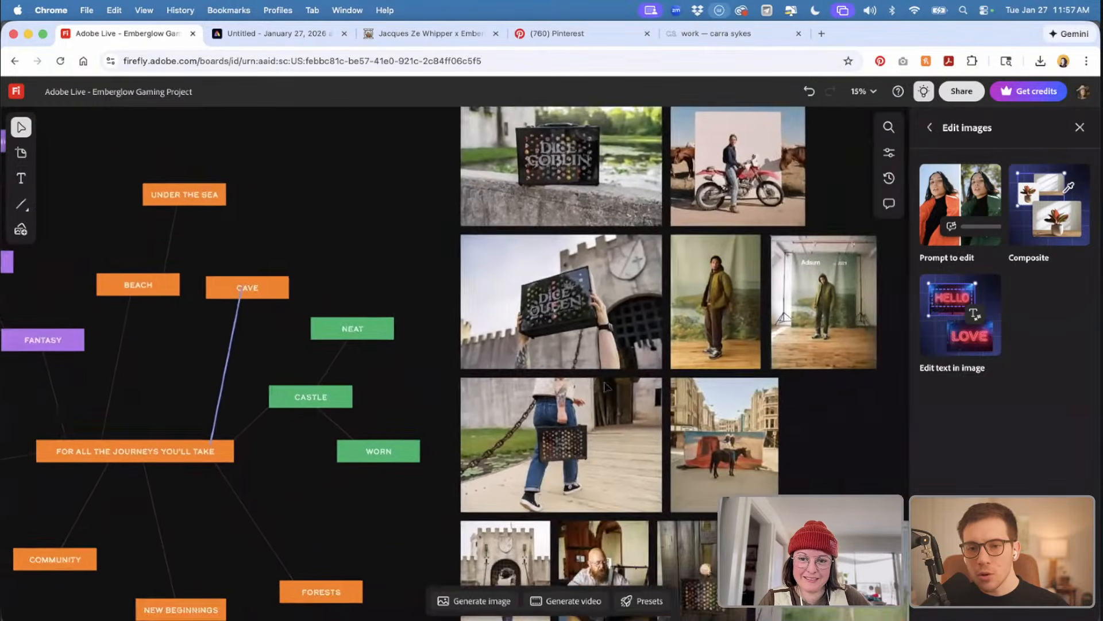
scroll(605, 386, "down", 2)
scroll(606, 386, "down", 1)
scroll(605, 387, "right", 10)
scroll(606, 386, "up", 4)
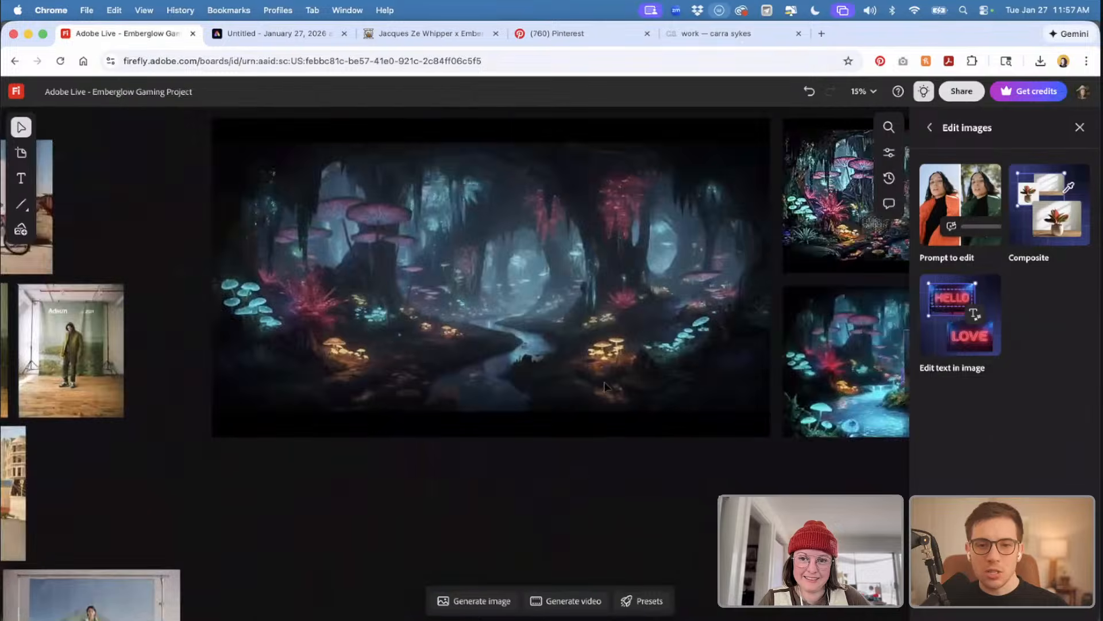
scroll(605, 386, "down", 5)
scroll(605, 386, "left", 4)
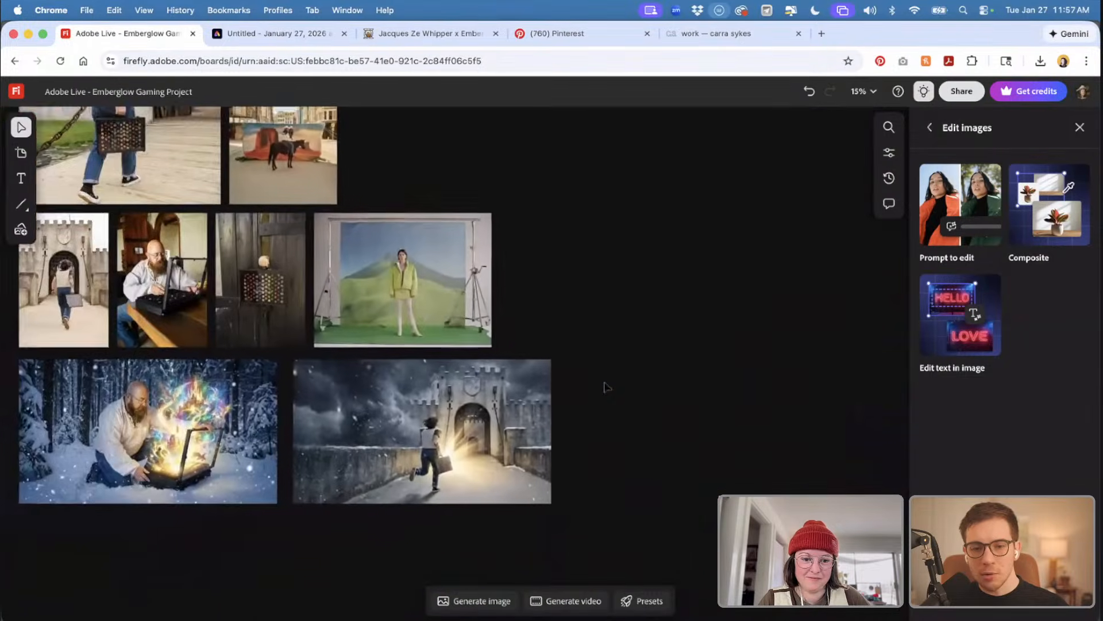
scroll(605, 386, "up", 3)
scroll(605, 387, "up", 10)
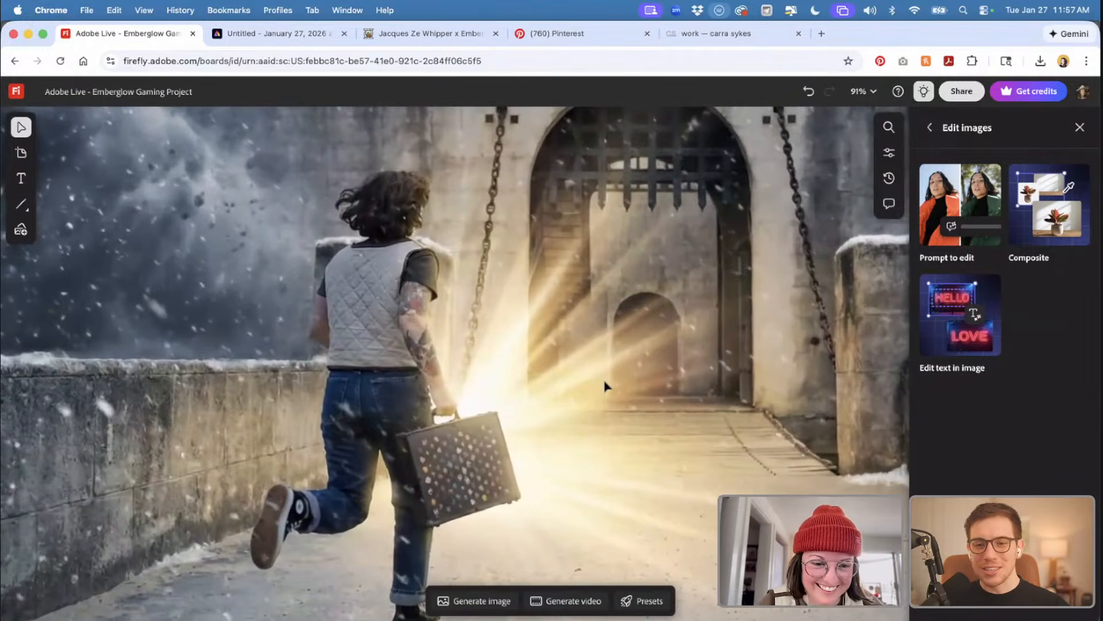
scroll(605, 386, "down", 6)
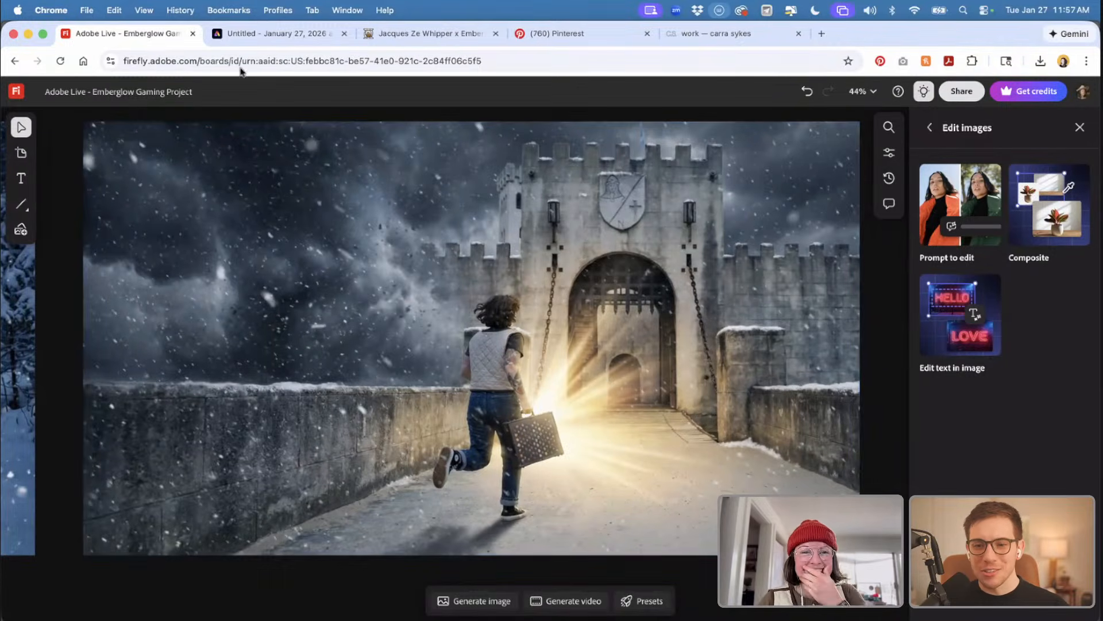
- Return to the Adobe Express deck and show the "INTO THE WORLD" title slide
left_click(249, 36)
left_click(325, 589)
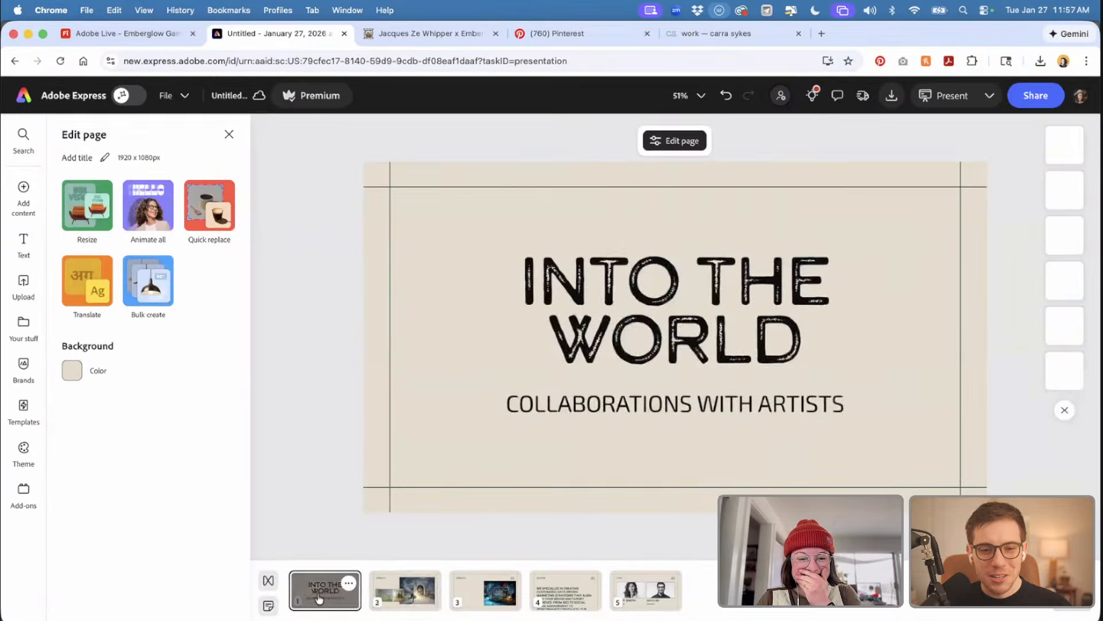